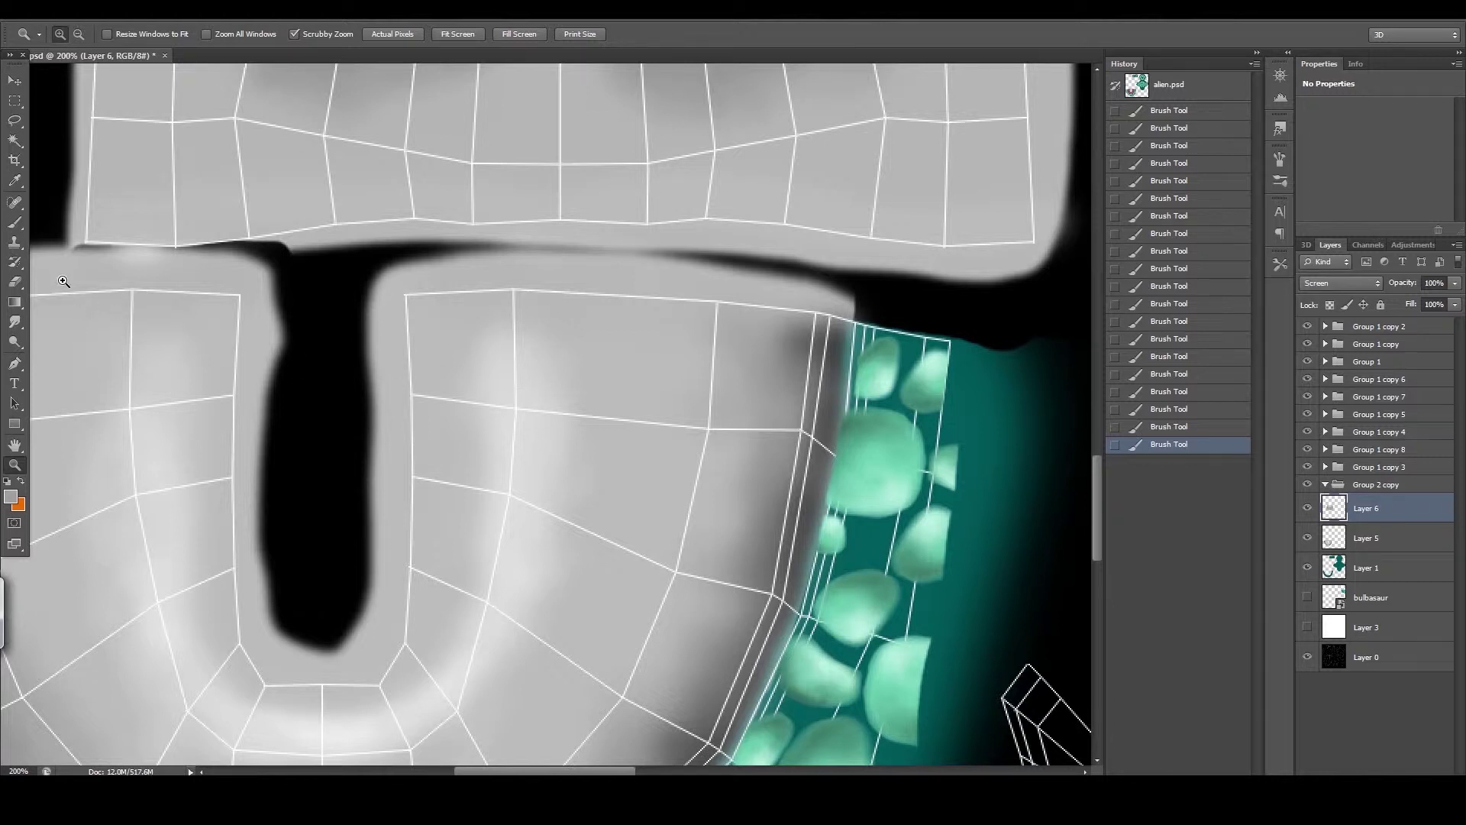
- Compare with Layer 6 hidden, then sample light grey and shade the jaw island on Layer 5
click(14, 223)
click(1308, 507)
click(1378, 538)
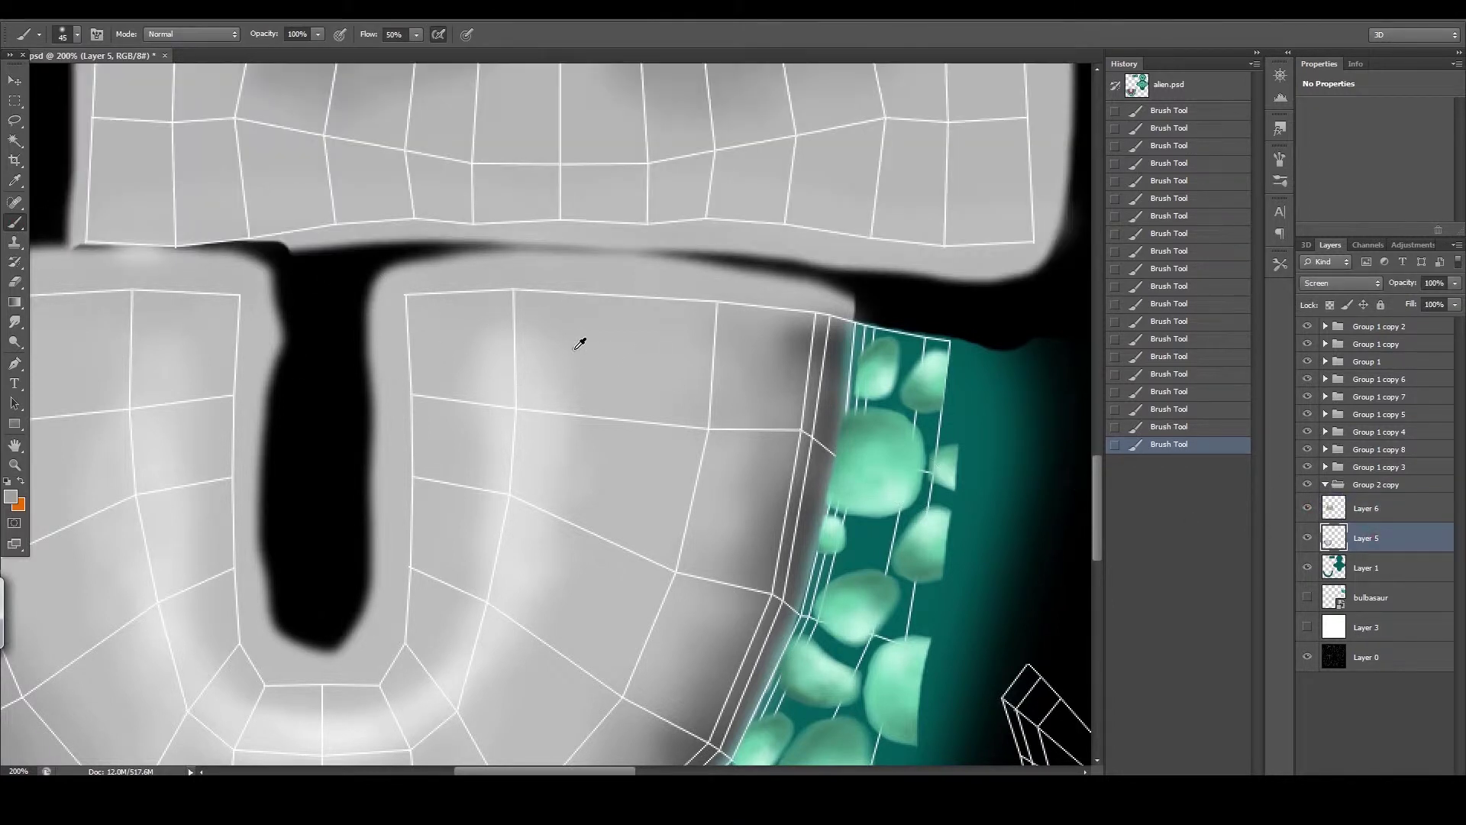
alt+click(603, 327)
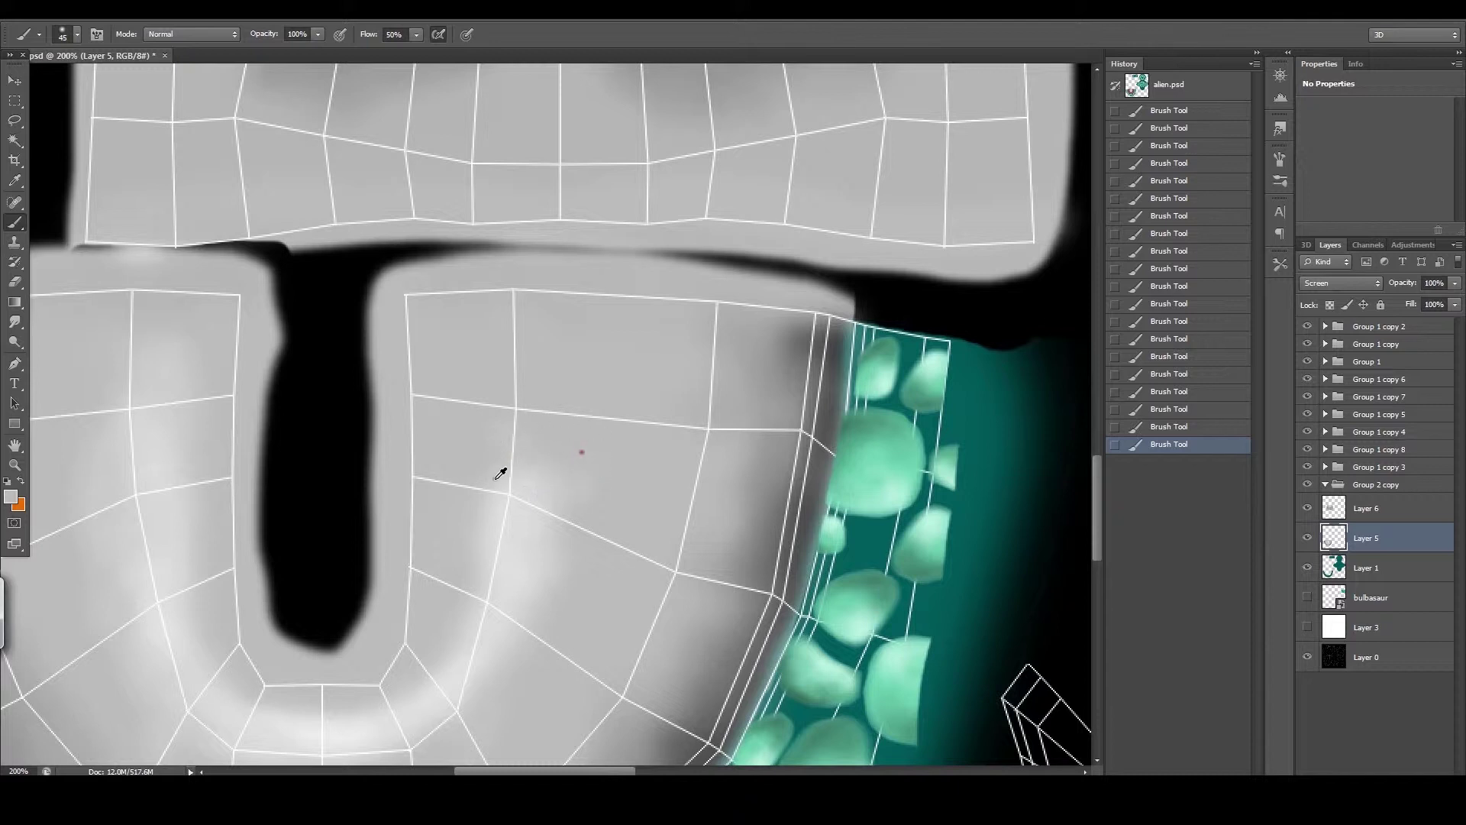
drag(514, 478, 583, 478)
- Zoom around the jaw island and add faint light strokes to it
drag(502, 460, 348, 370)
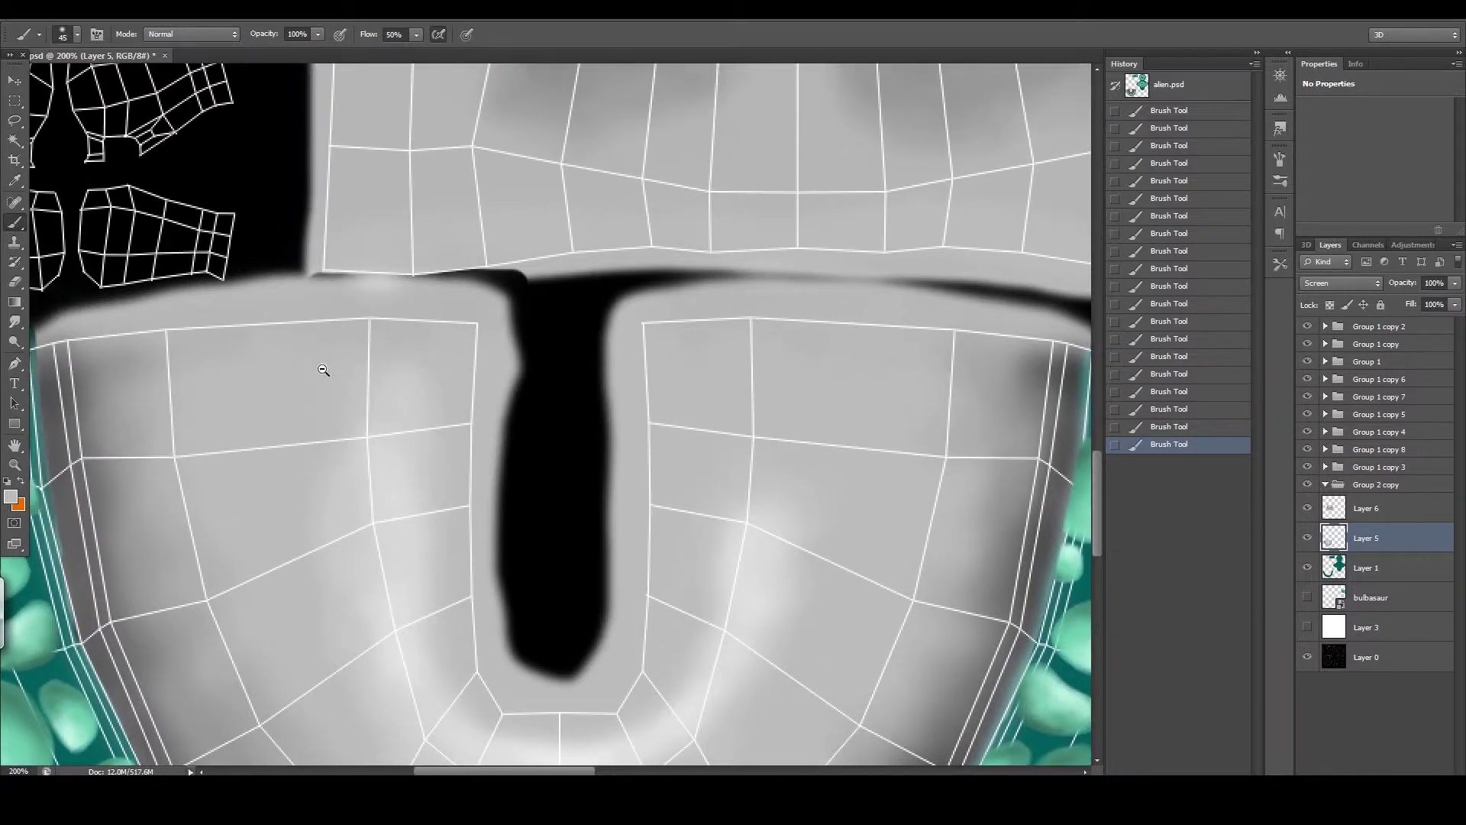
key(z)
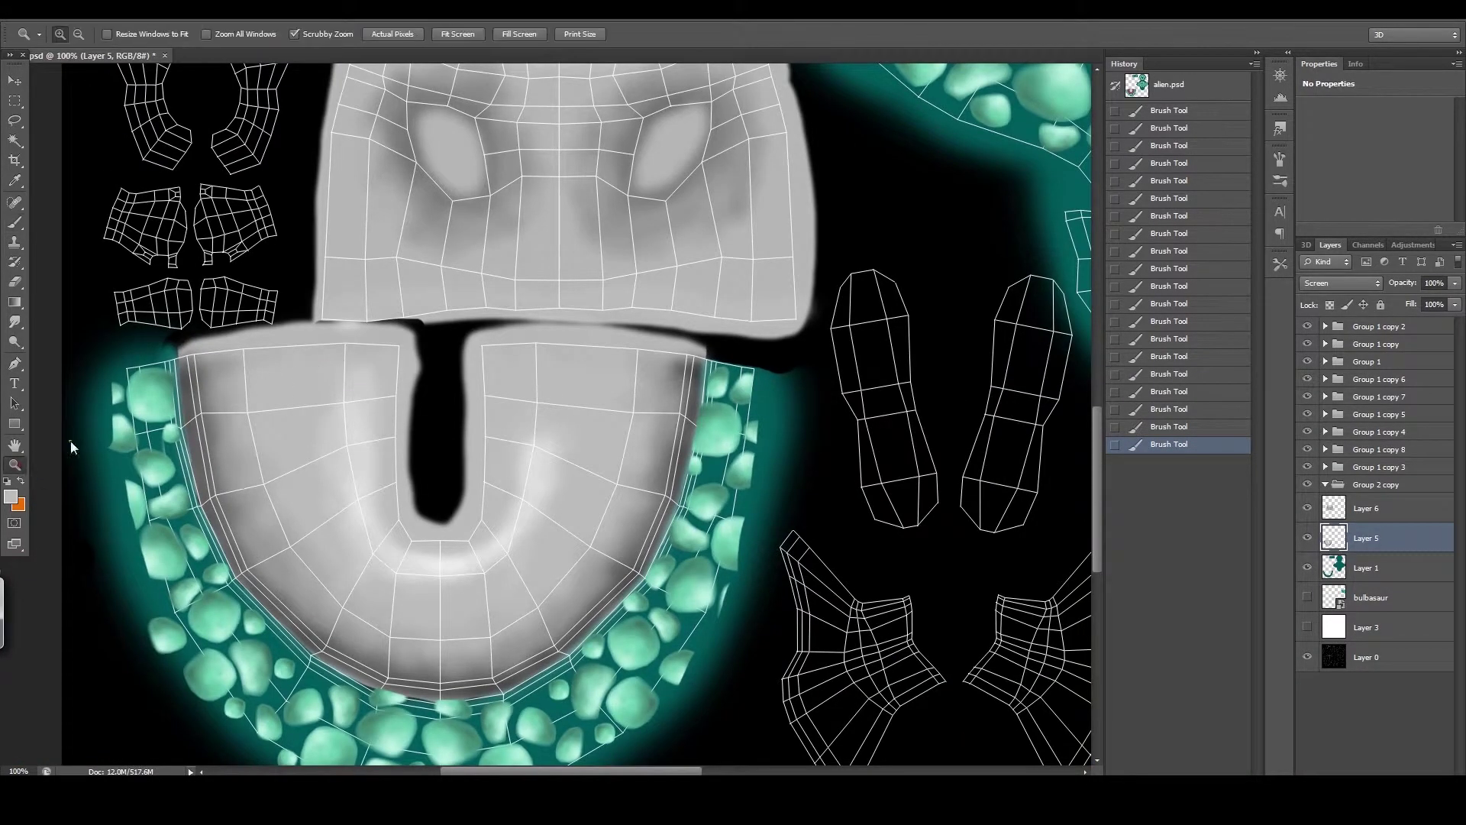
click(345, 380)
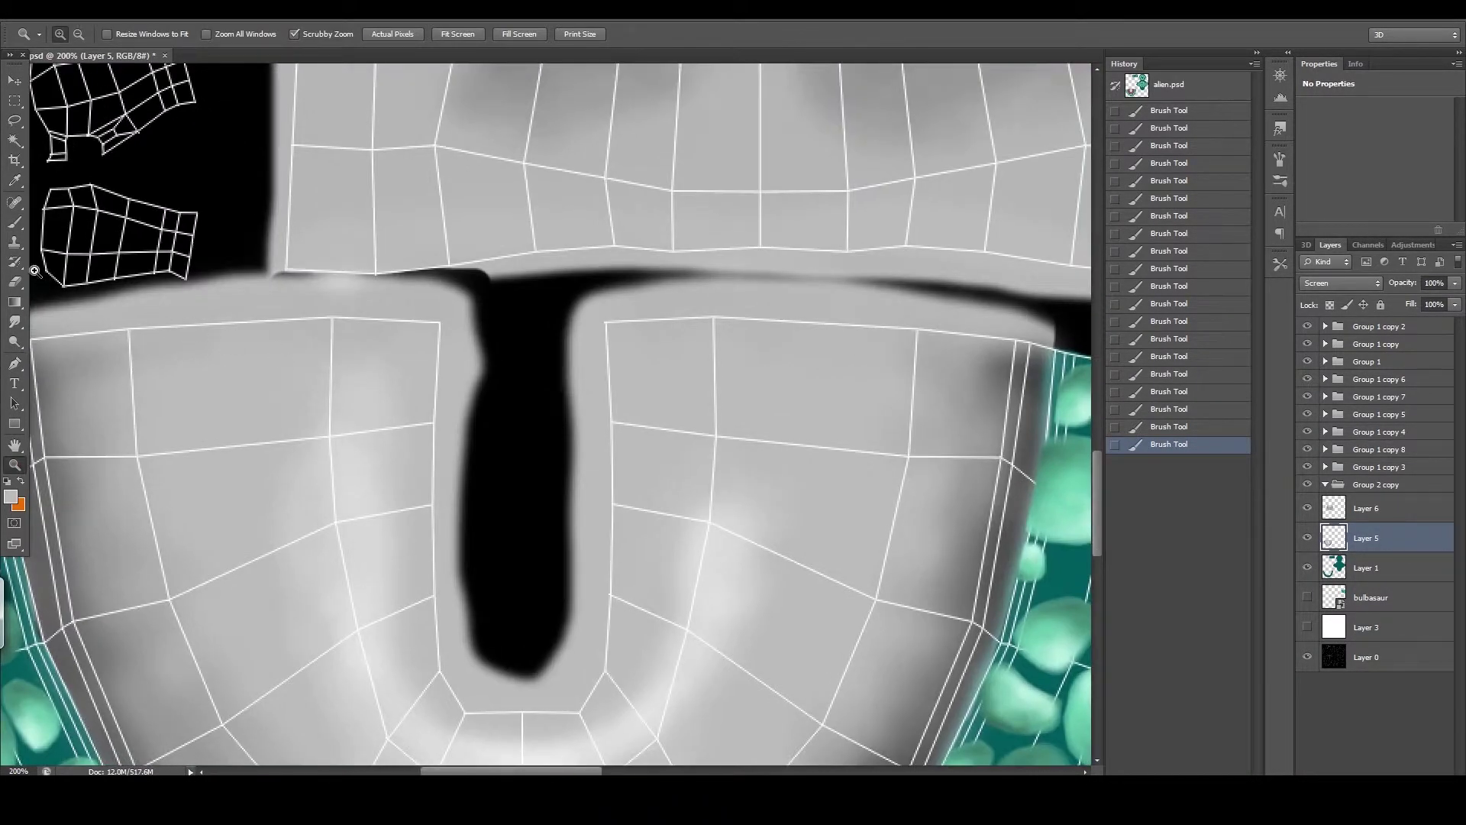
click(16, 226)
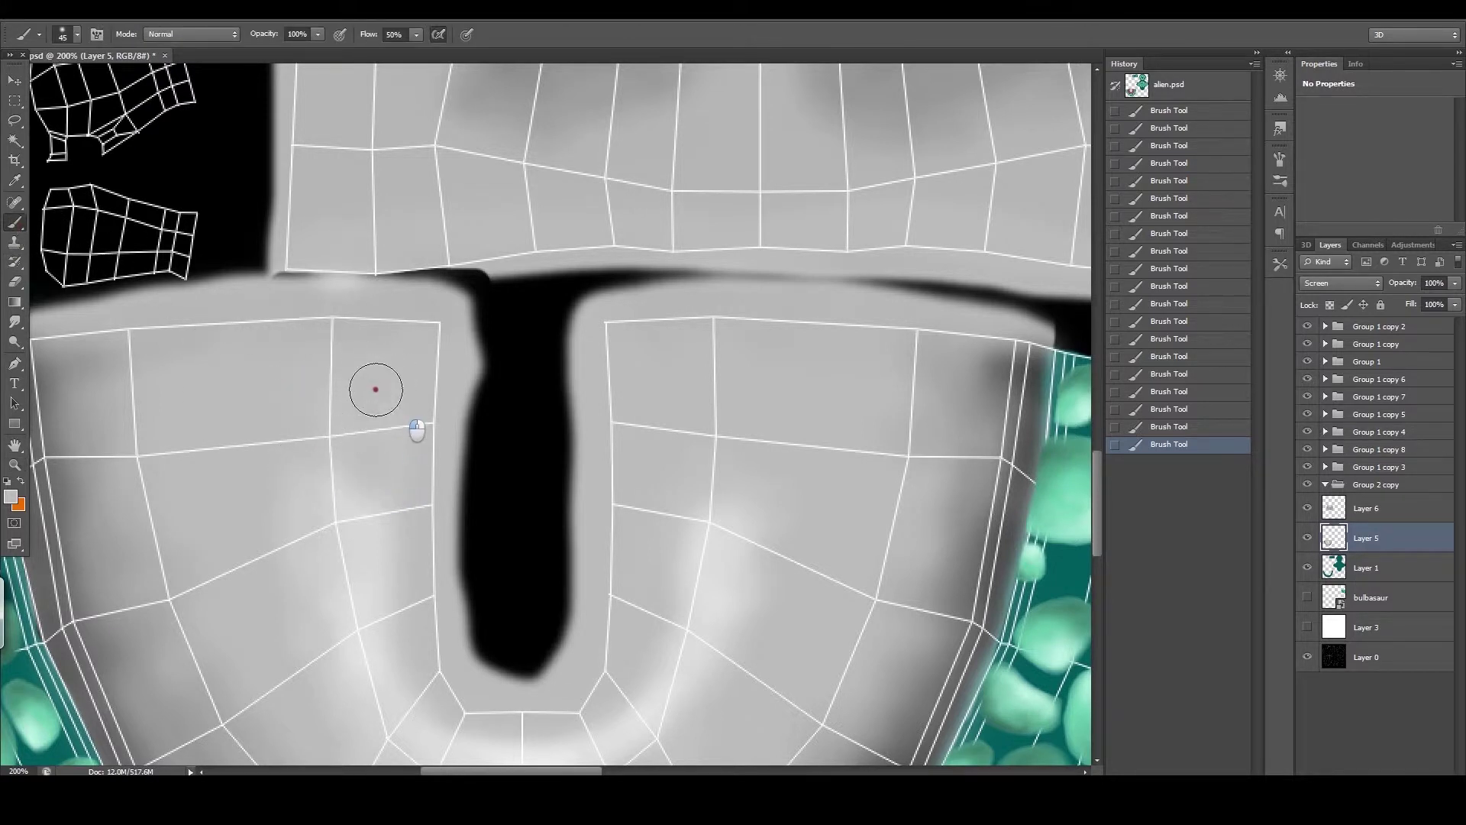
ctrl+alt+click(365, 422)
ctrl+alt+click(365, 422)
ctrl+alt+click(365, 422)
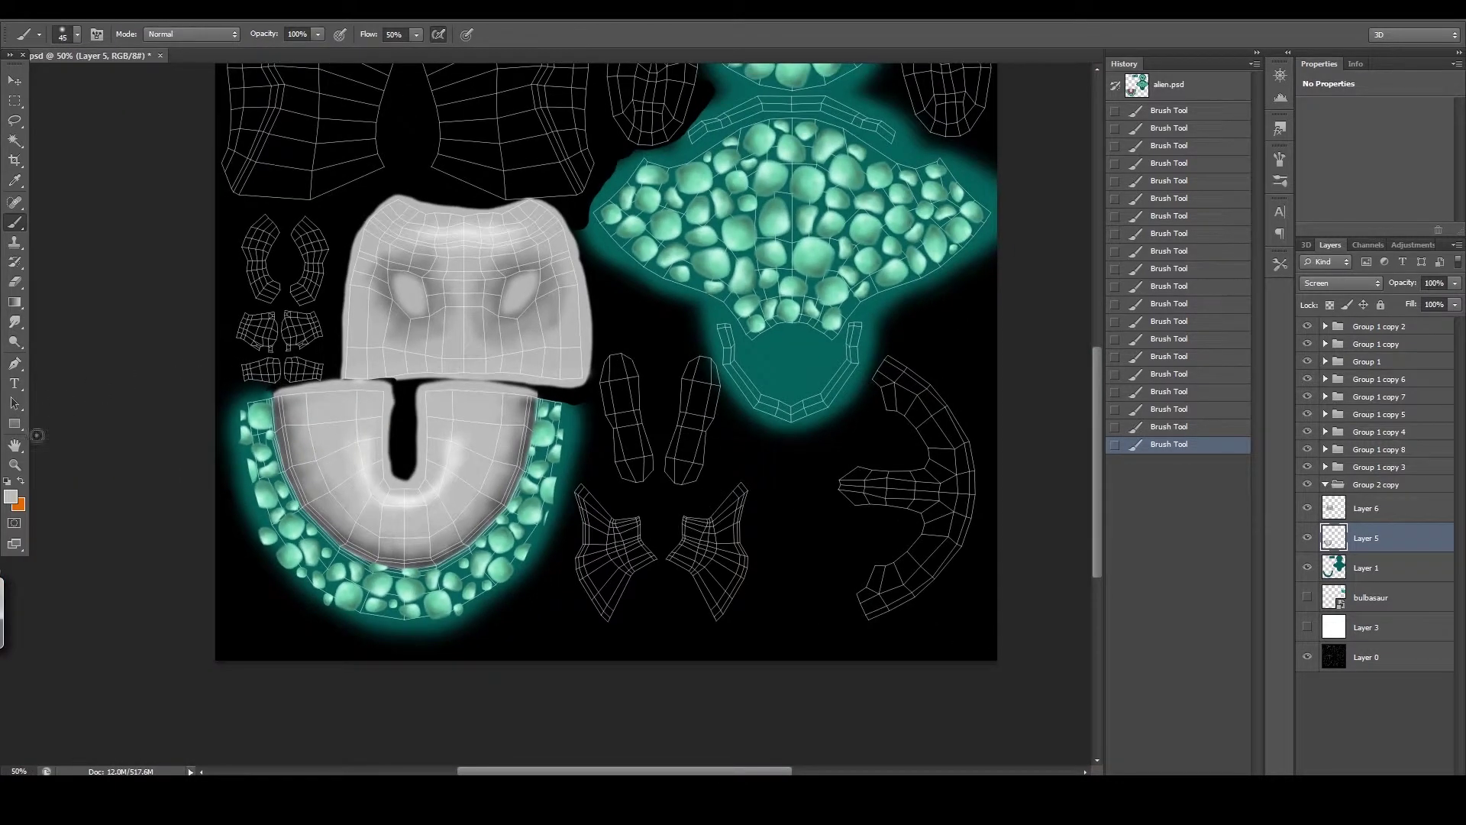
key(z)
click(372, 396)
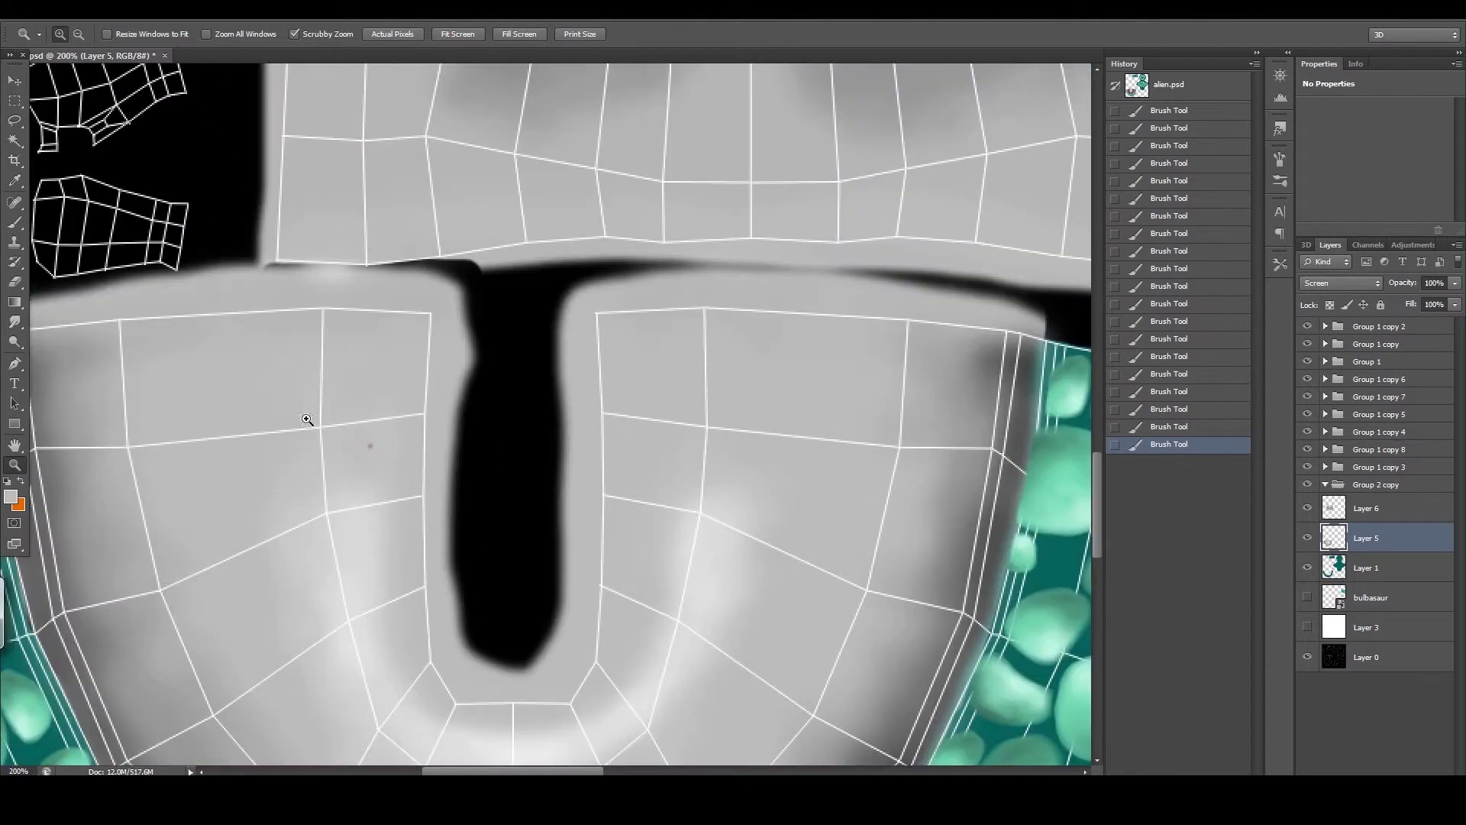
click(15, 226)
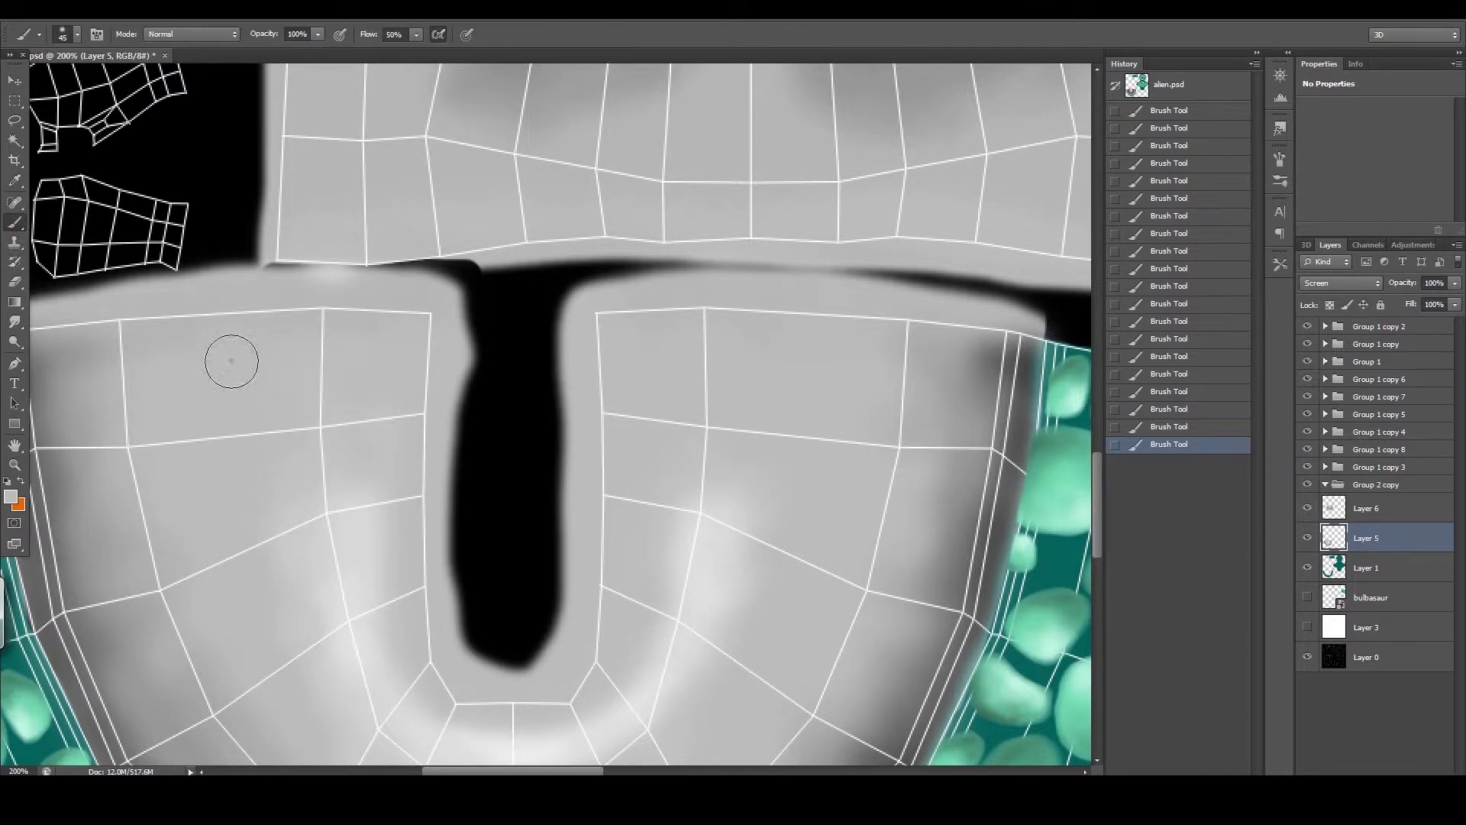
drag(305, 443, 327, 482)
- Bring the upper face area into view and make Layer 6 the active layer
scroll(351, 435, up, 2)
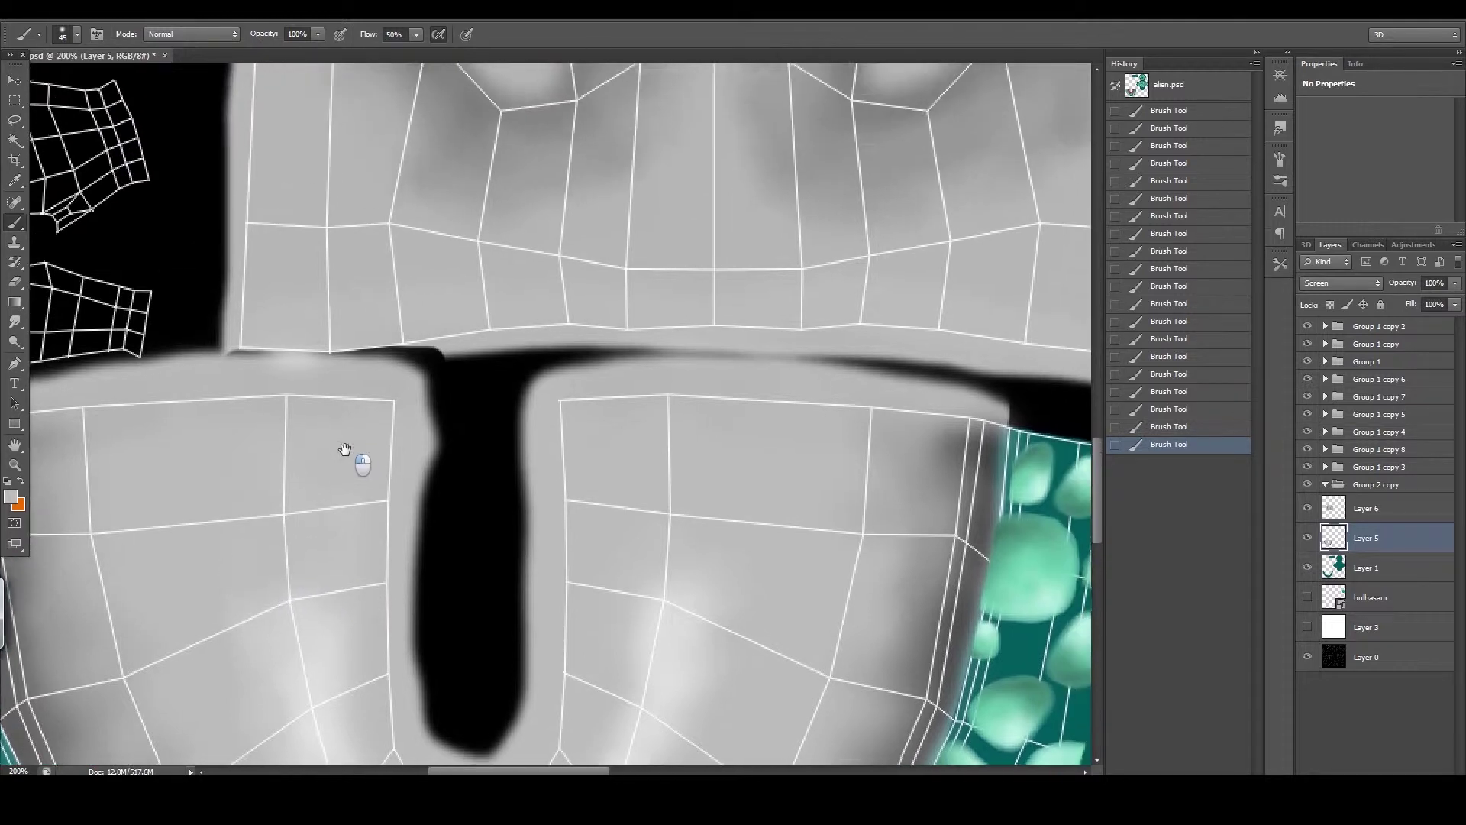
scroll(366, 382, down, 2)
scroll(328, 359, down, 2)
scroll(464, 301, down, 1)
scroll(451, 317, down, 2)
drag(451, 317, 400, 569)
scroll(400, 569, up, 3)
scroll(413, 491, up, 2)
scroll(449, 517, up, 1)
click(1361, 509)
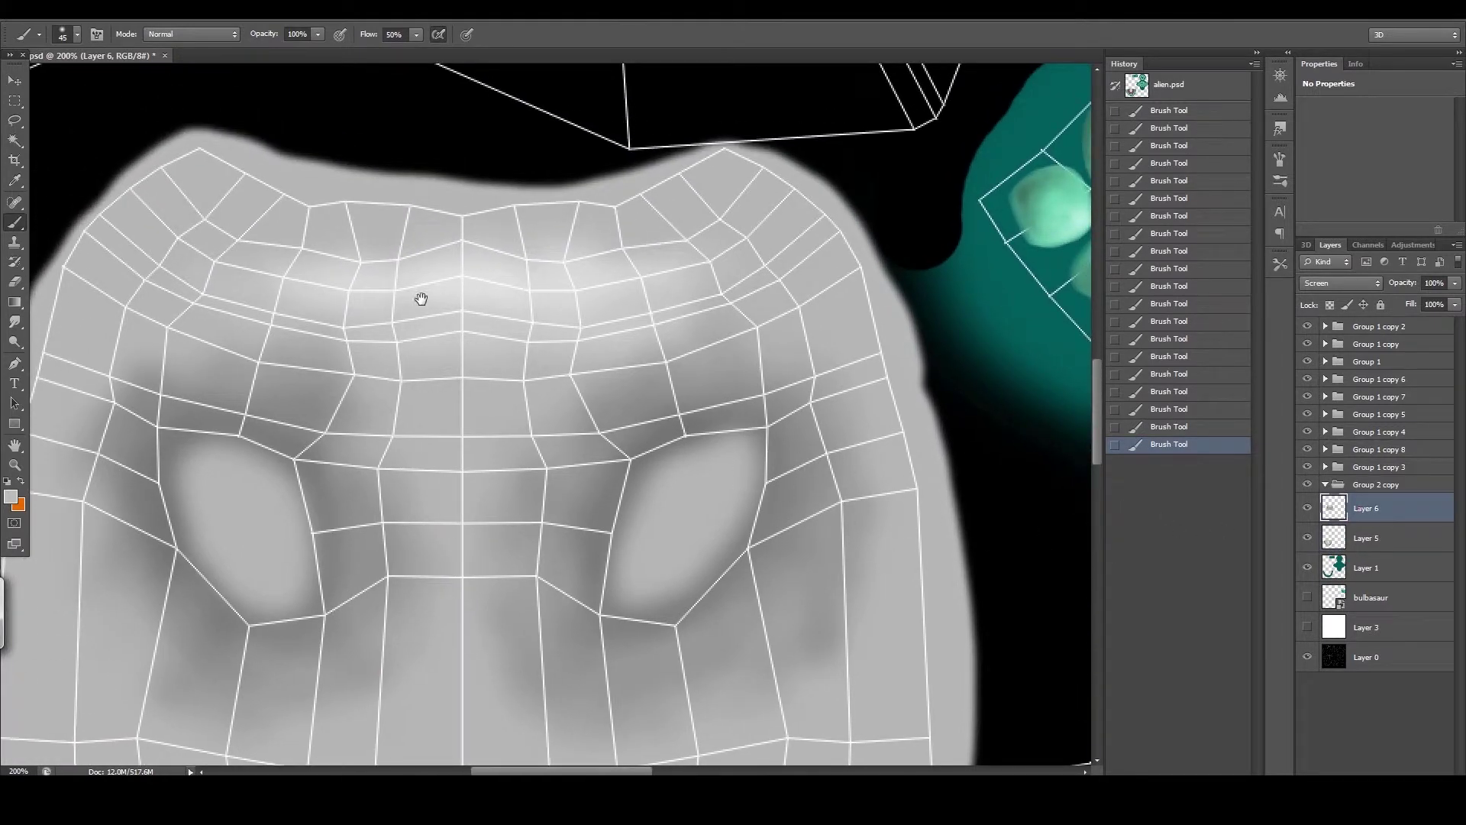
- Set the paint colour to dark grey 464646 and the brush size to 34 px
drag(435, 301, 425, 350)
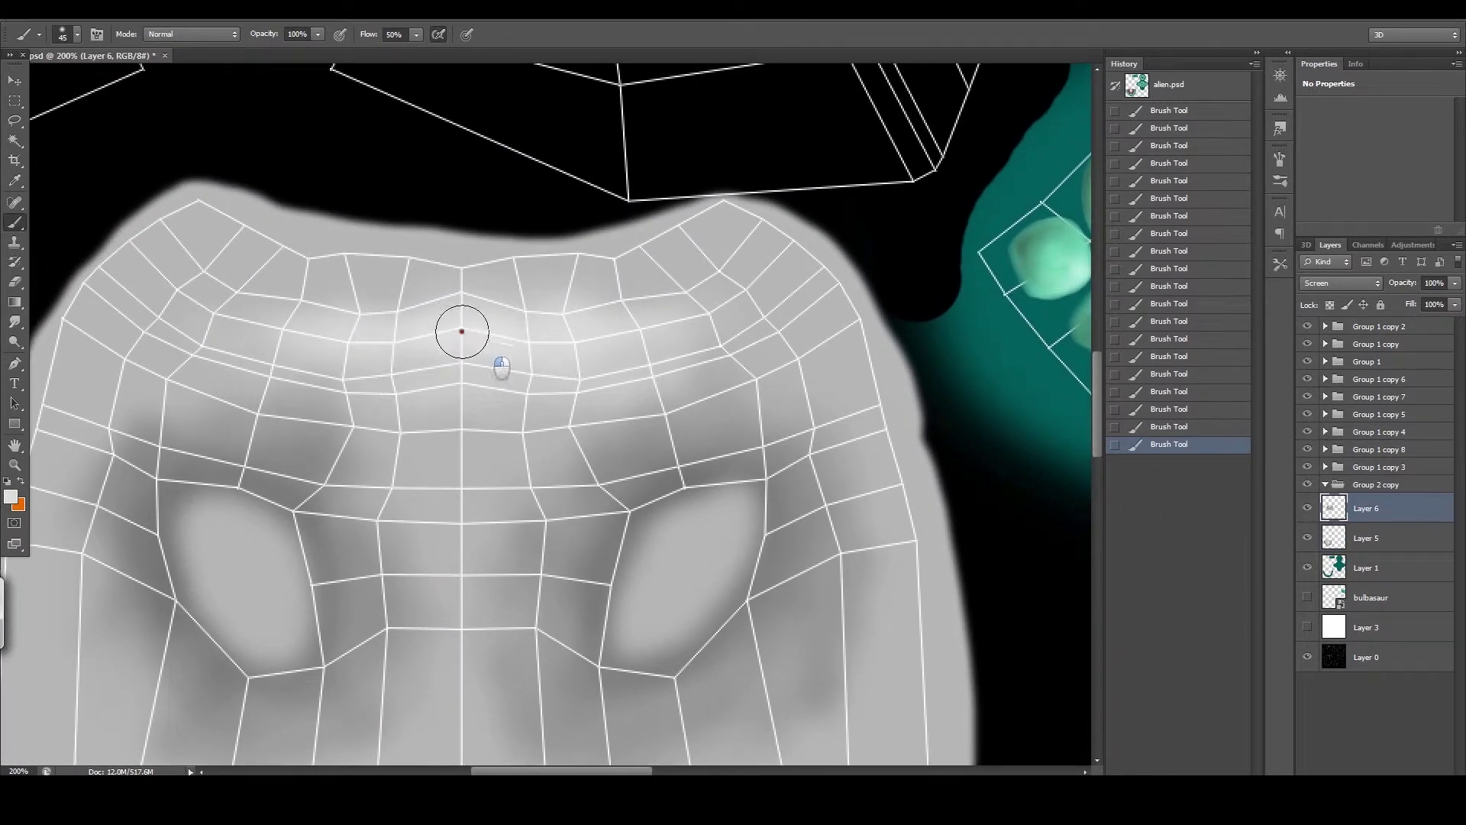
click(10, 497)
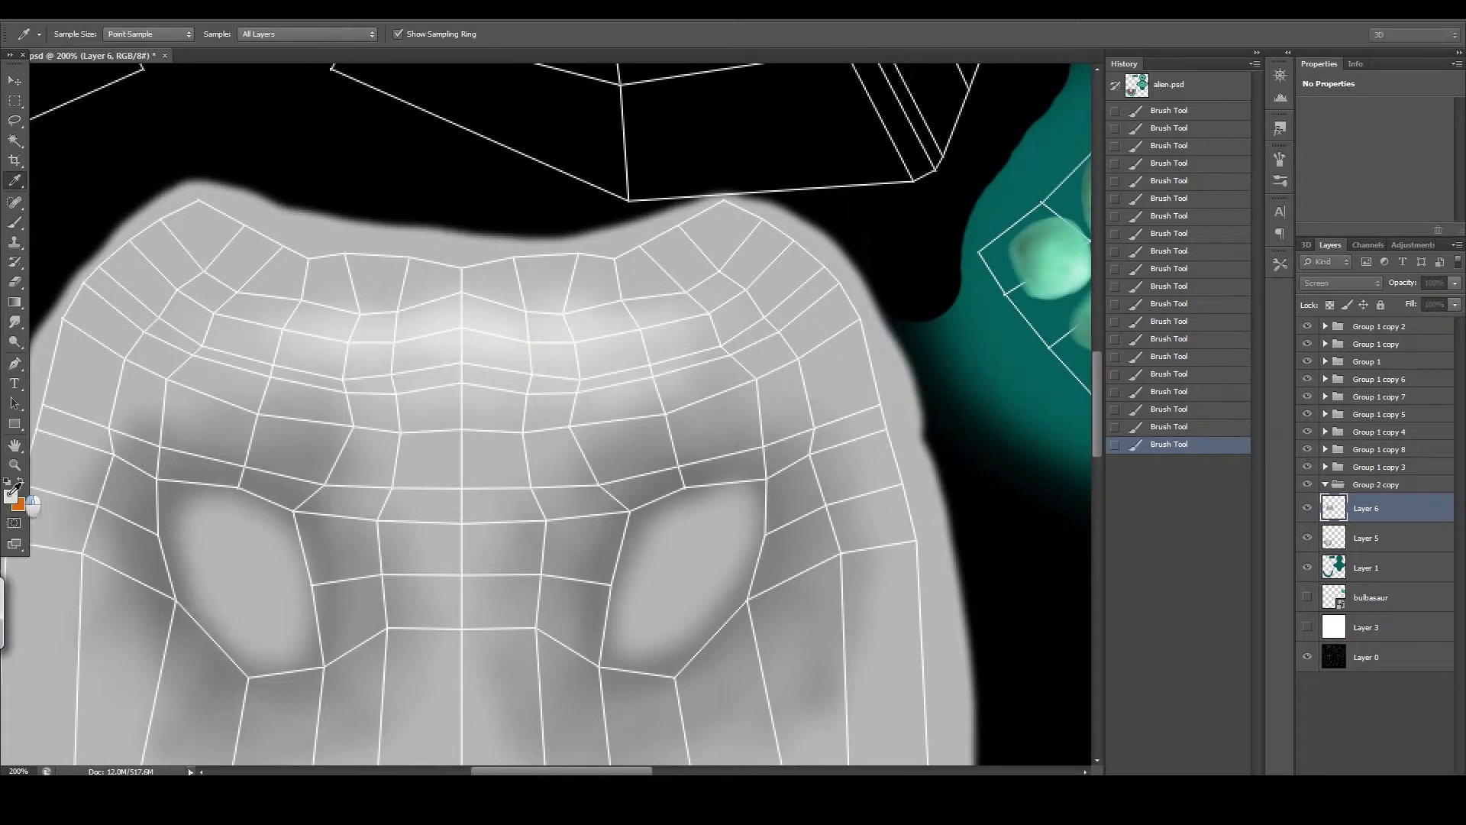
drag(869, 517, 846, 540)
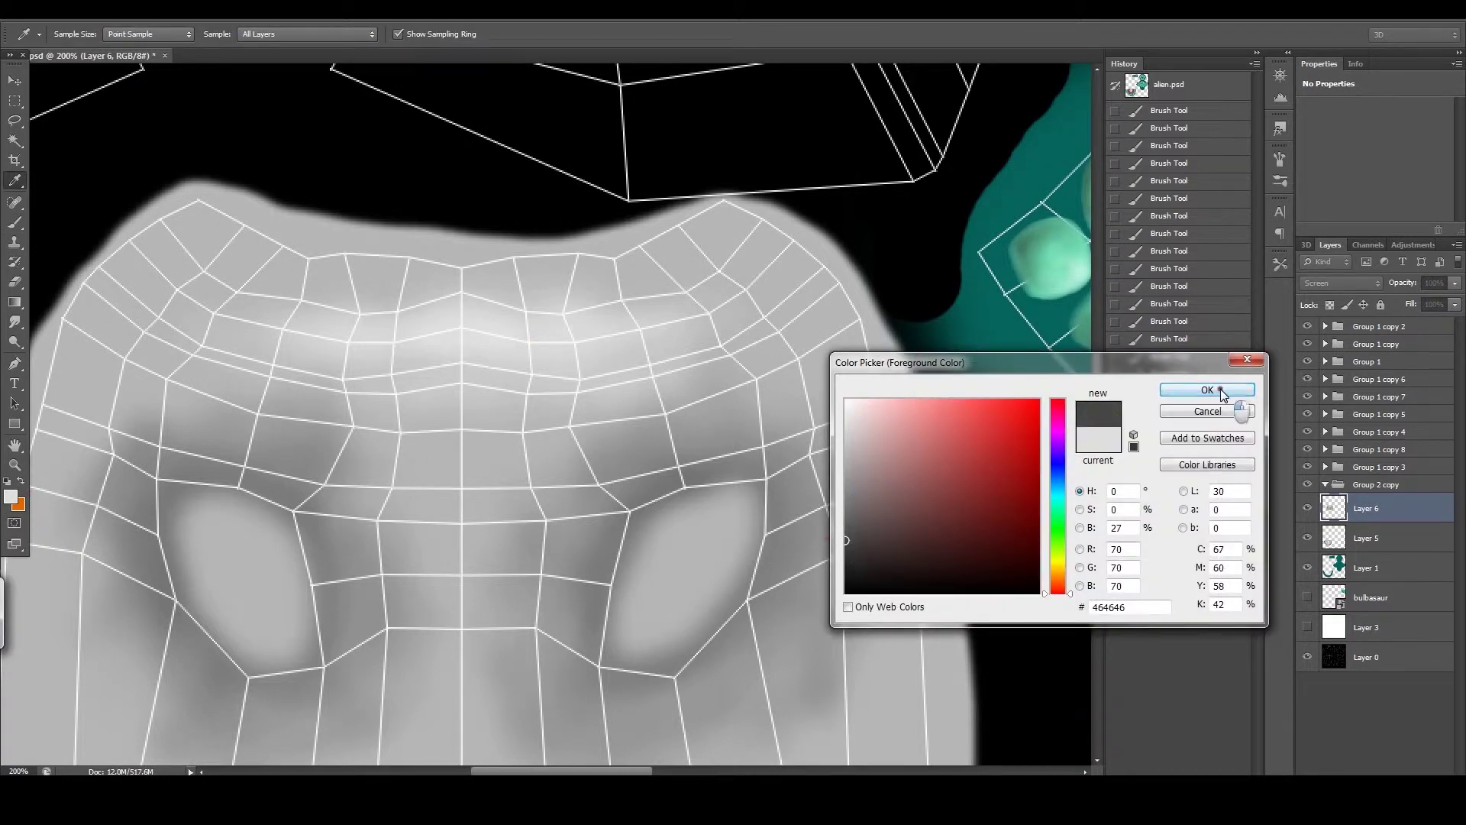
click(1212, 390)
click(72, 37)
drag(53, 79, 50, 86)
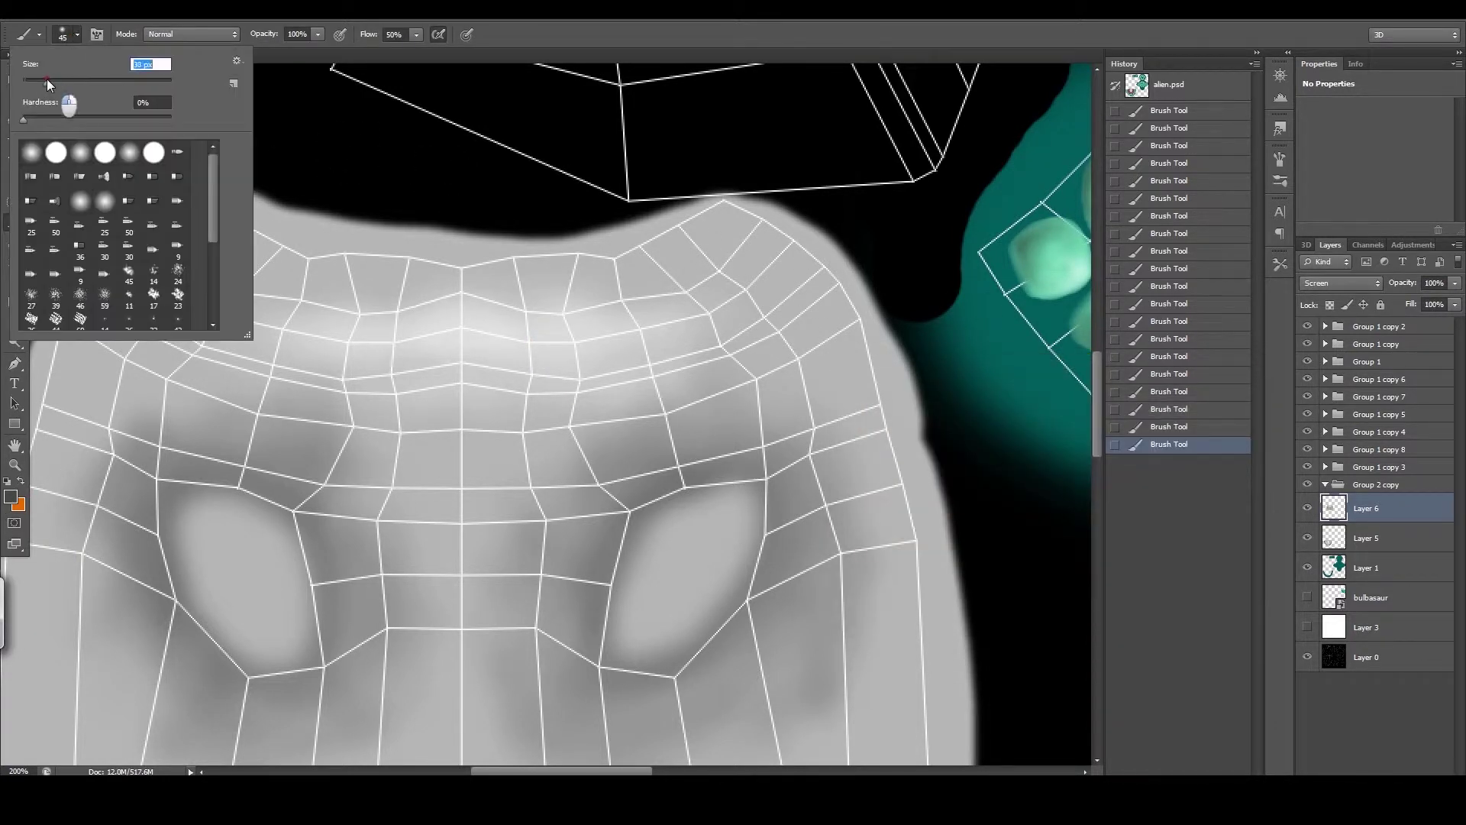
click(258, 361)
- Paint the dark crease across the forehead, then soften it using a 45 px brush
mouse_move(122, 305)
mouse_down()
mouse_move(254, 344)
mouse_move(558, 370)
mouse_move(785, 304)
mouse_move(697, 369)
mouse_move(473, 370)
mouse_move(369, 393)
mouse_move(181, 314)
mouse_move(366, 371)
mouse_move(659, 341)
mouse_up()
drag(758, 314, 815, 285)
mouse_move(116, 279)
mouse_down()
mouse_move(99, 269)
mouse_move(174, 317)
mouse_up()
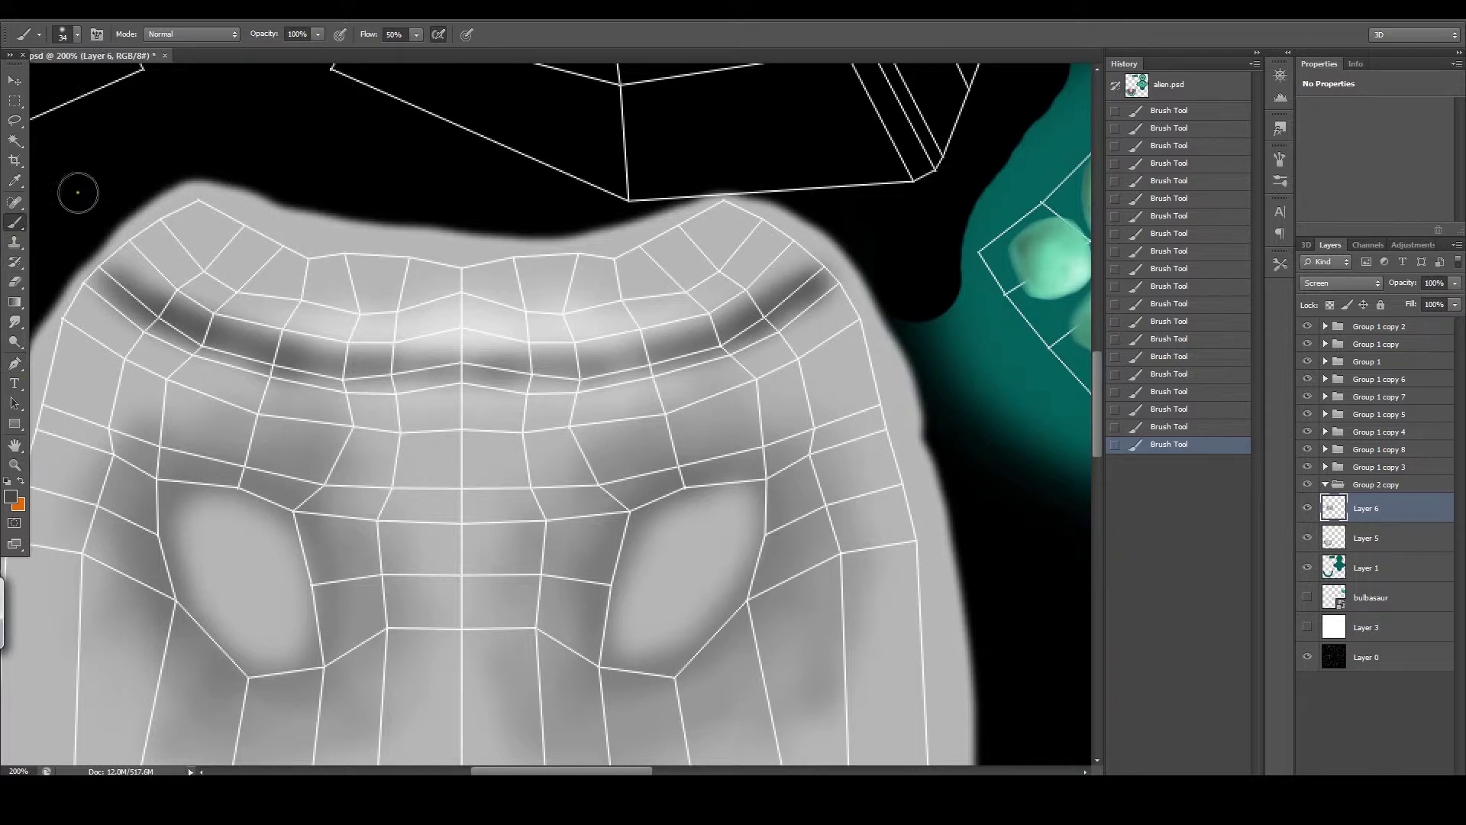
click(70, 40)
click(31, 34)
click(118, 281)
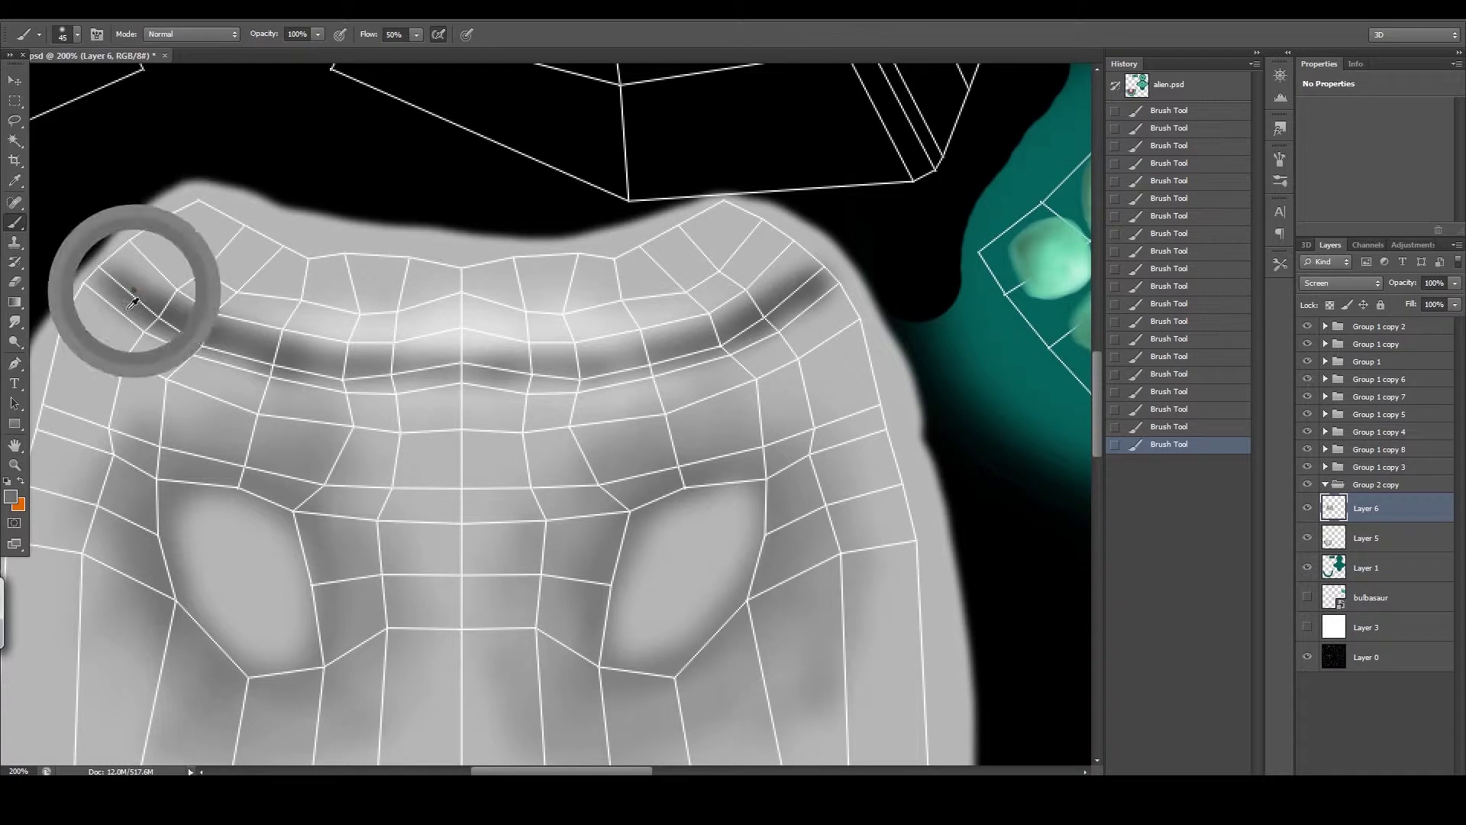
drag(215, 362, 224, 343)
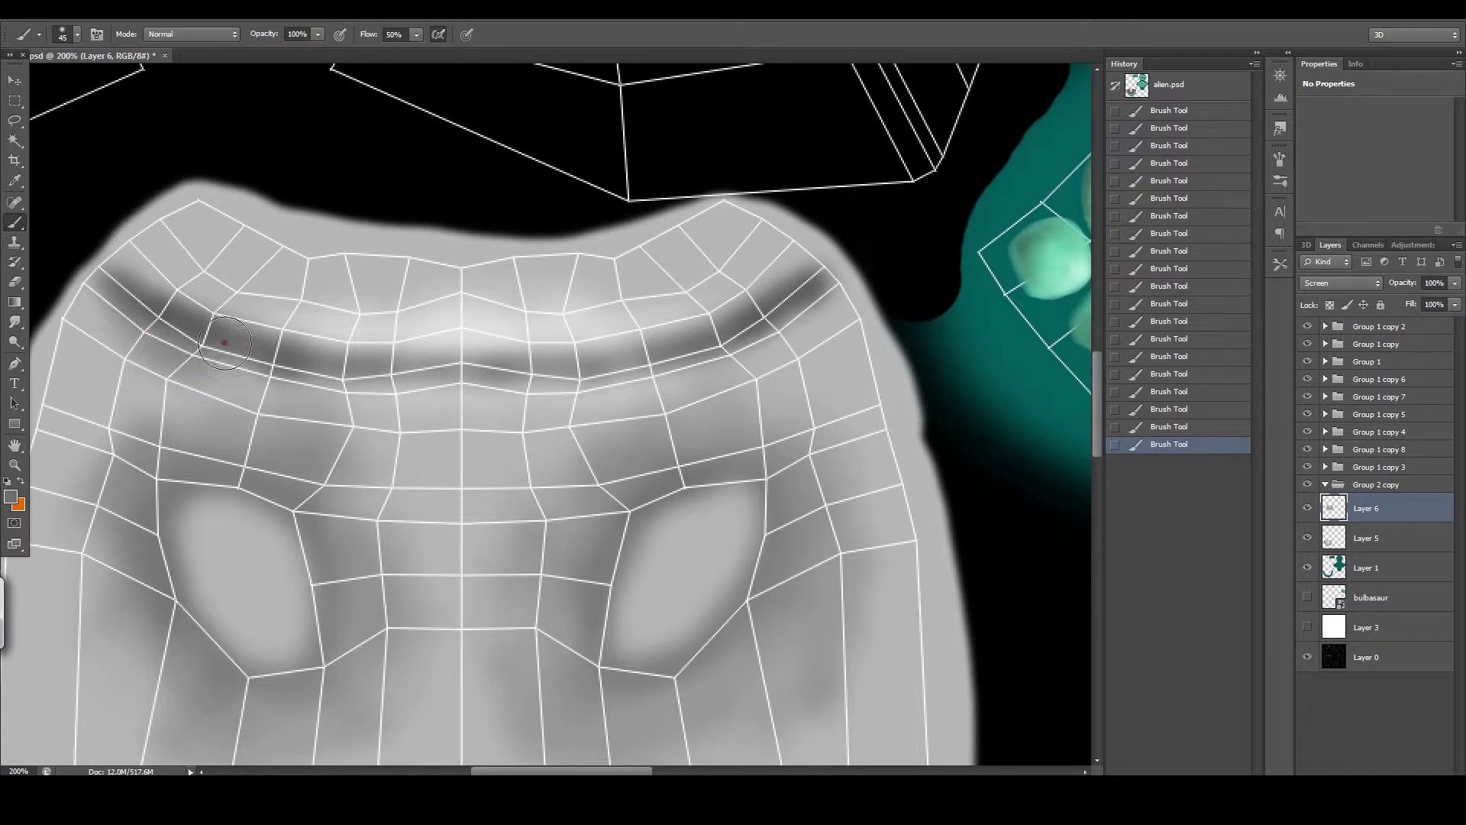
- With a 32 px brush, add faint shading along the crease toward the right
click(79, 35)
drag(43, 80, 39, 80)
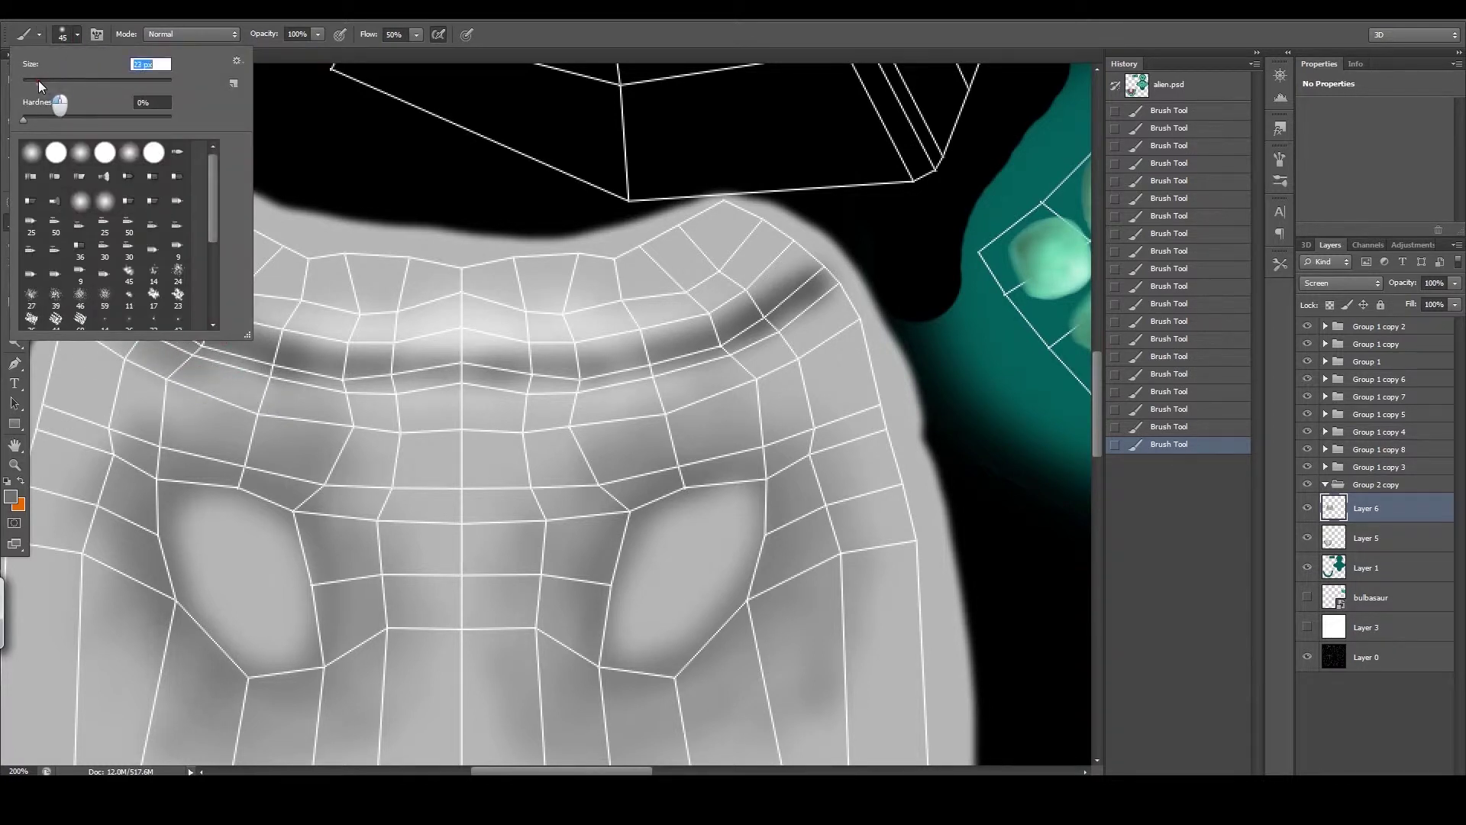
click(209, 353)
mouse_move(191, 336)
mouse_down()
mouse_move(242, 364)
mouse_move(440, 388)
mouse_up()
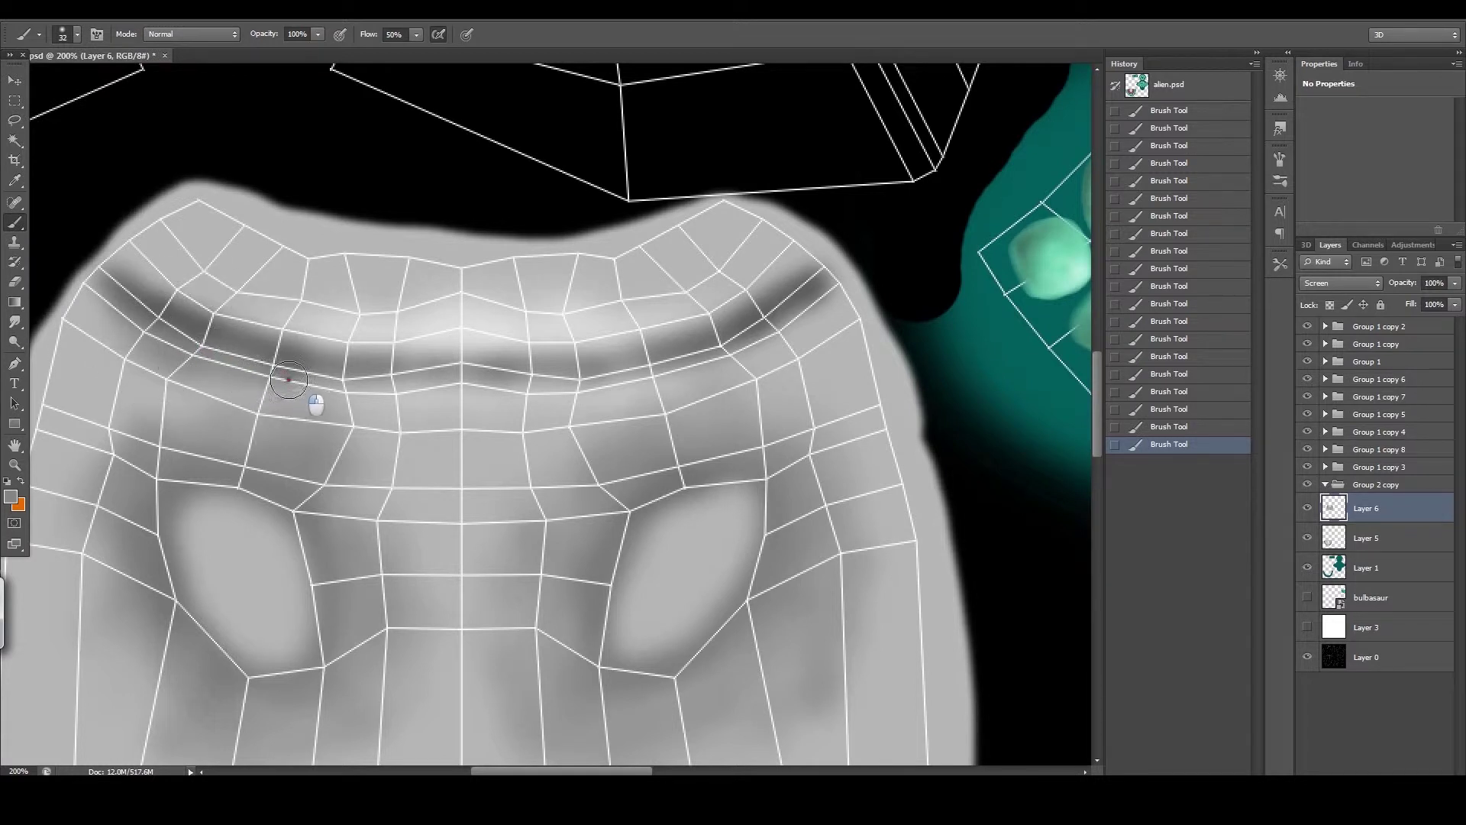
mouse_move(430, 390)
mouse_down()
mouse_move(687, 368)
mouse_move(810, 307)
mouse_up()
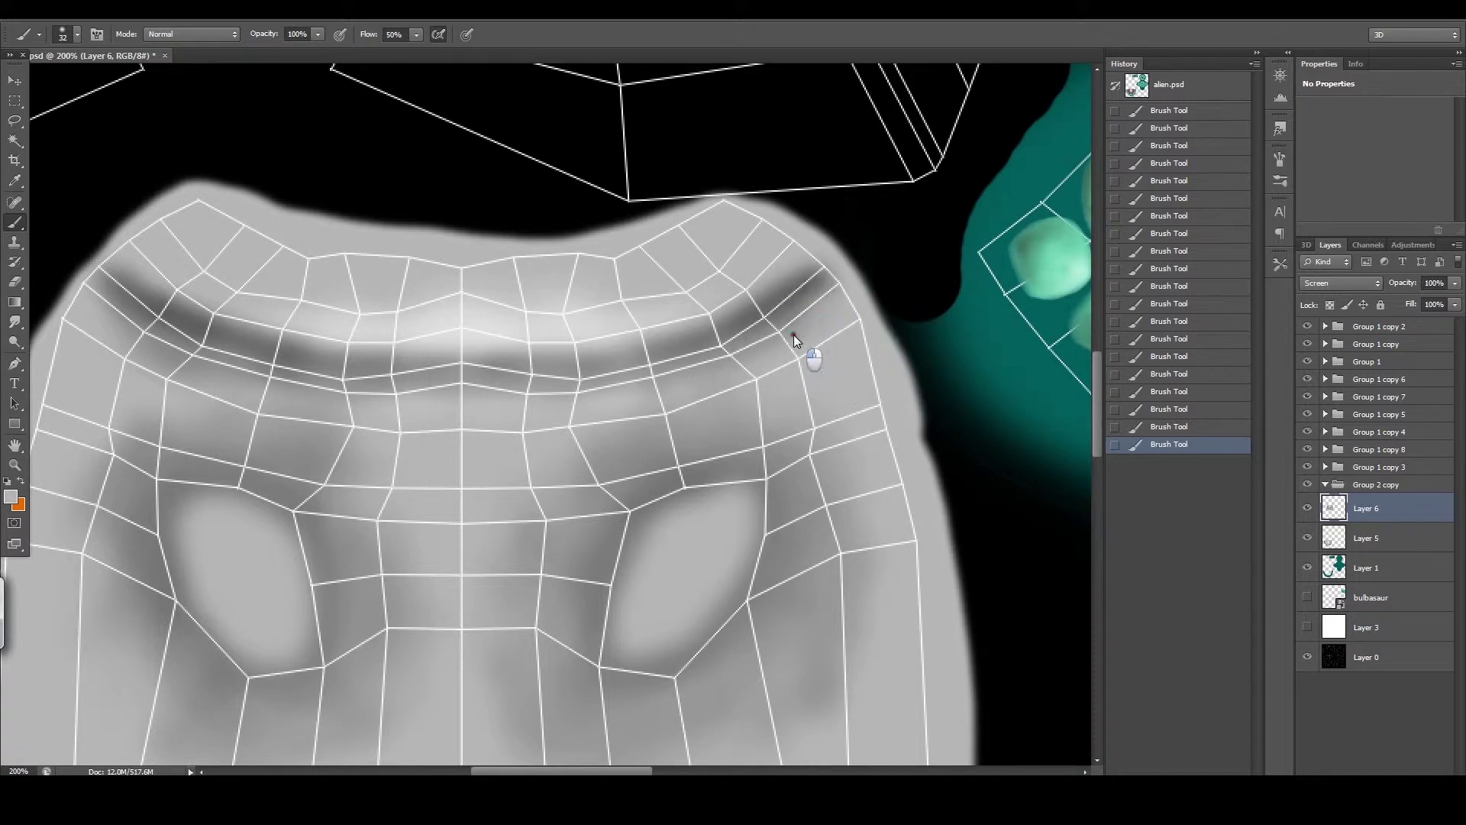
drag(772, 268, 714, 300)
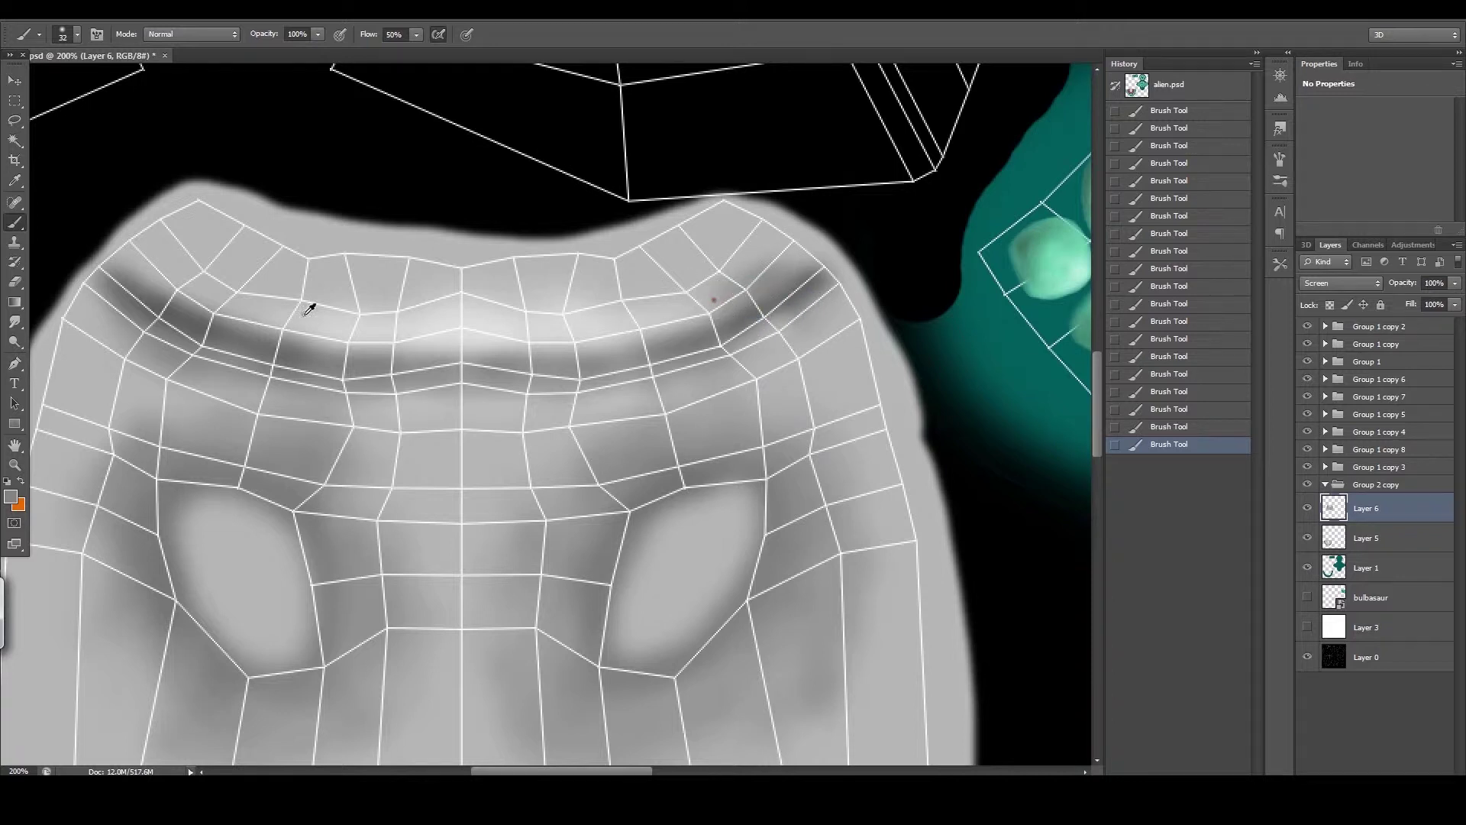
- Sample forehead shades and deepen the left part of the forehead crease
alt+click(141, 284)
drag(148, 272, 270, 324)
alt+click(175, 284)
alt+click(196, 317)
mouse_move(242, 354)
mouse_down()
mouse_move(308, 372)
mouse_move(484, 369)
mouse_move(469, 478)
mouse_up()
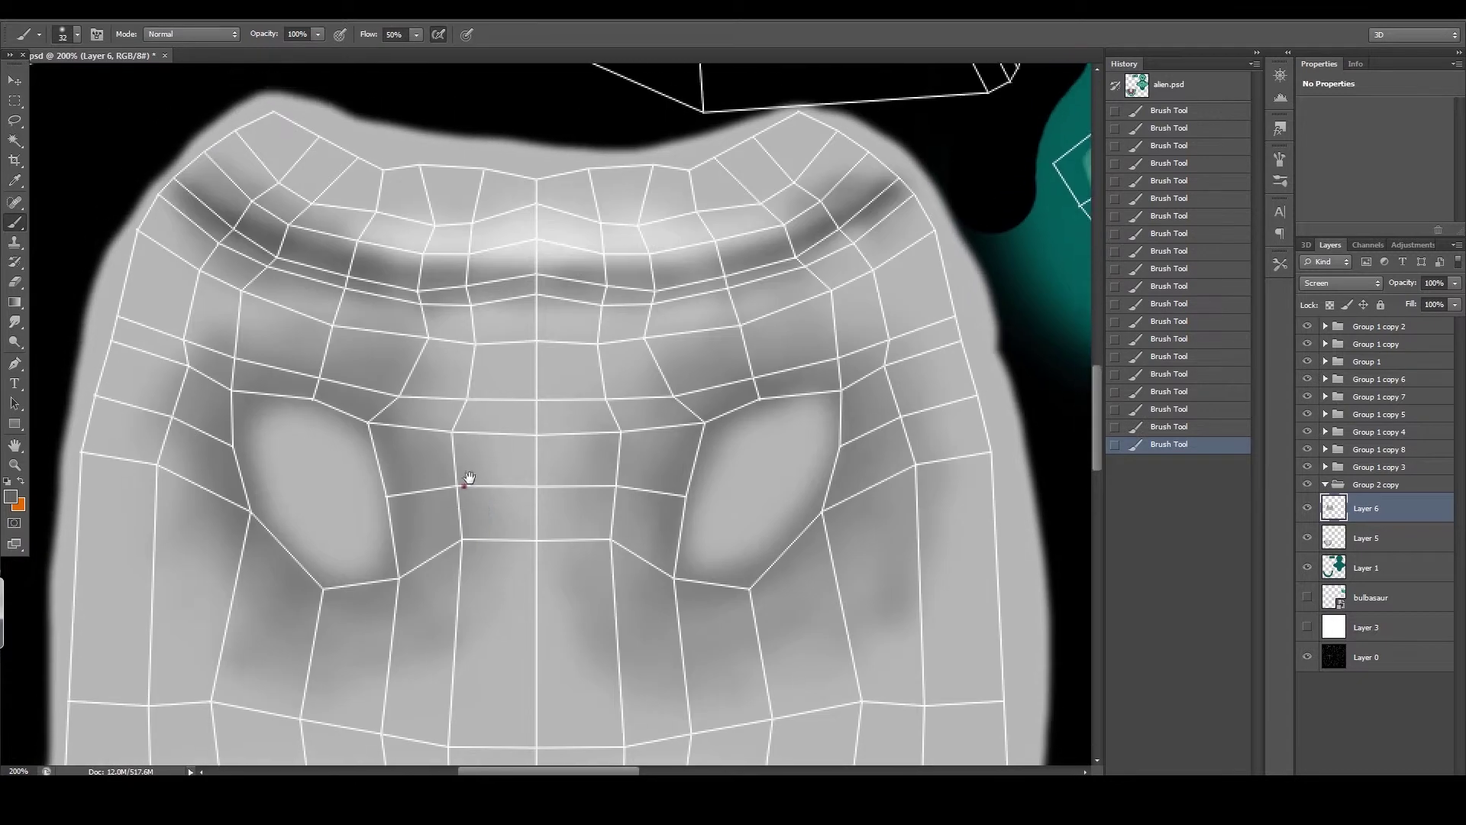
- Zoom to the arm islands and lasso a selection around the right arm island
key(z)
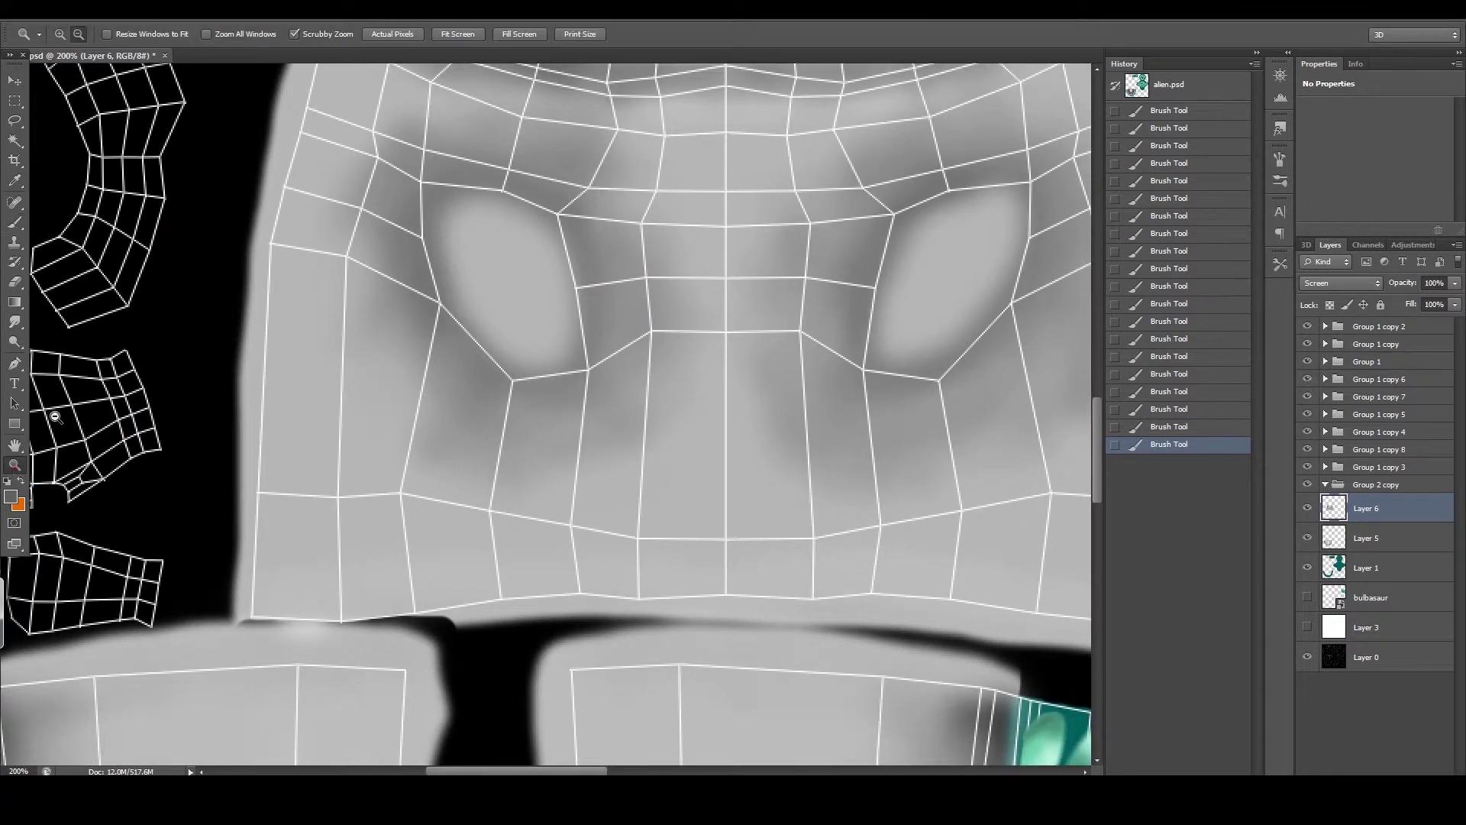
mouse_move(131, 262)
mouse_down()
mouse_move(261, 392)
mouse_move(458, 419)
mouse_up()
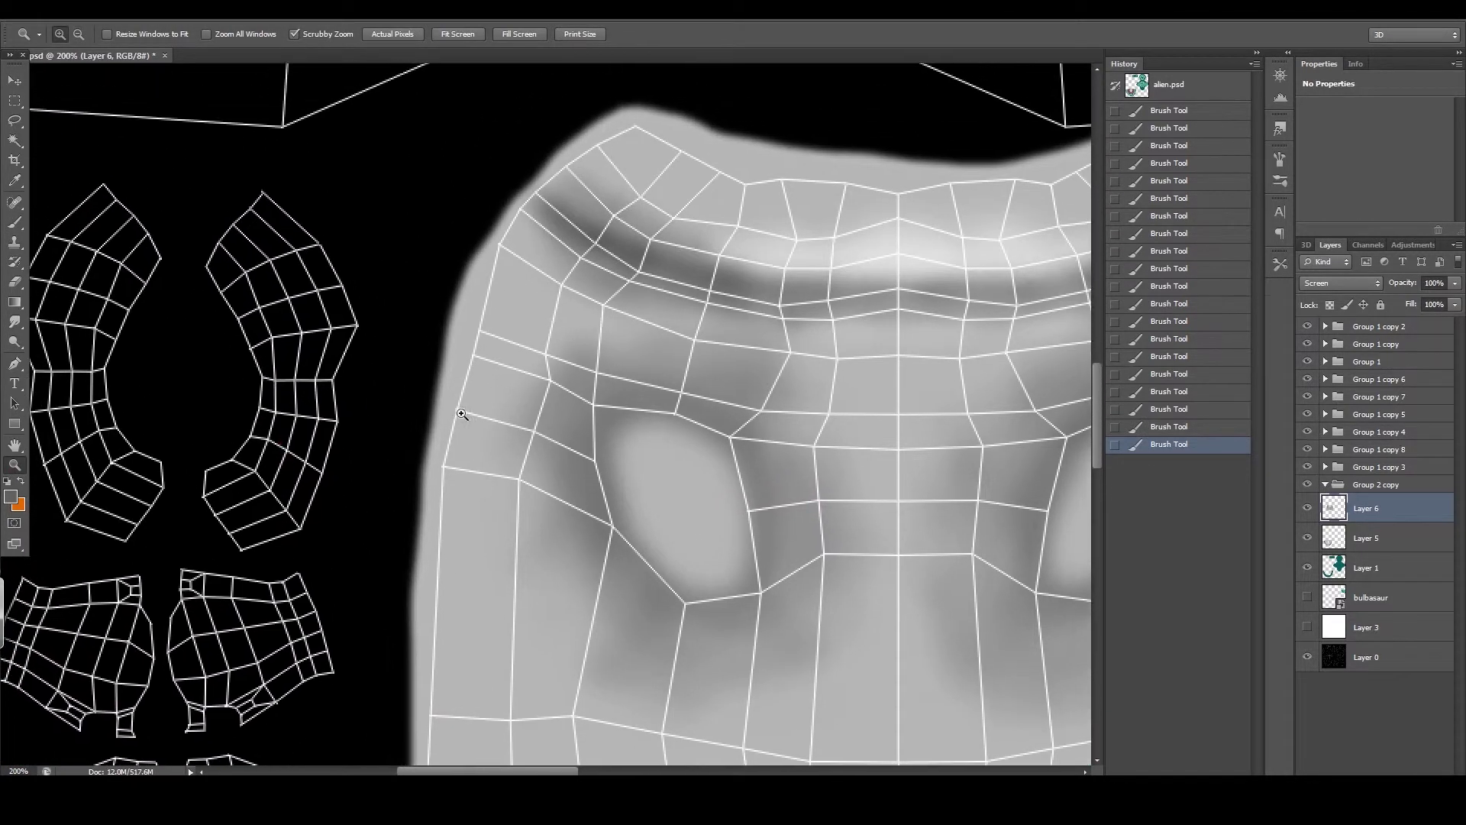
drag(246, 365, 310, 391)
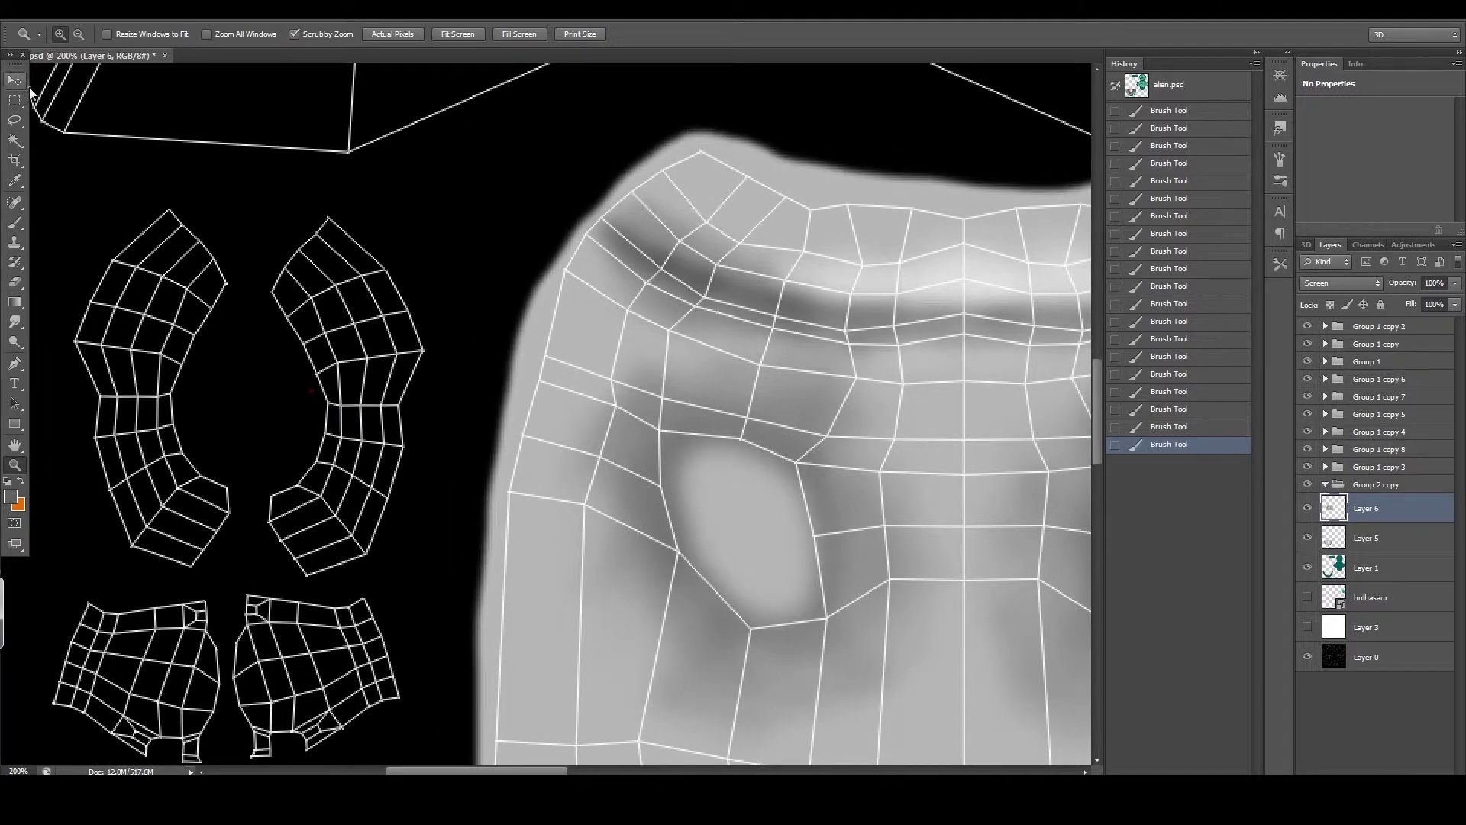
click(14, 122)
mouse_move(264, 254)
mouse_down()
mouse_move(283, 419)
mouse_move(254, 501)
mouse_move(269, 565)
mouse_move(347, 600)
mouse_move(416, 510)
mouse_move(437, 382)
mouse_move(414, 219)
mouse_move(302, 189)
mouse_move(289, 211)
mouse_up()
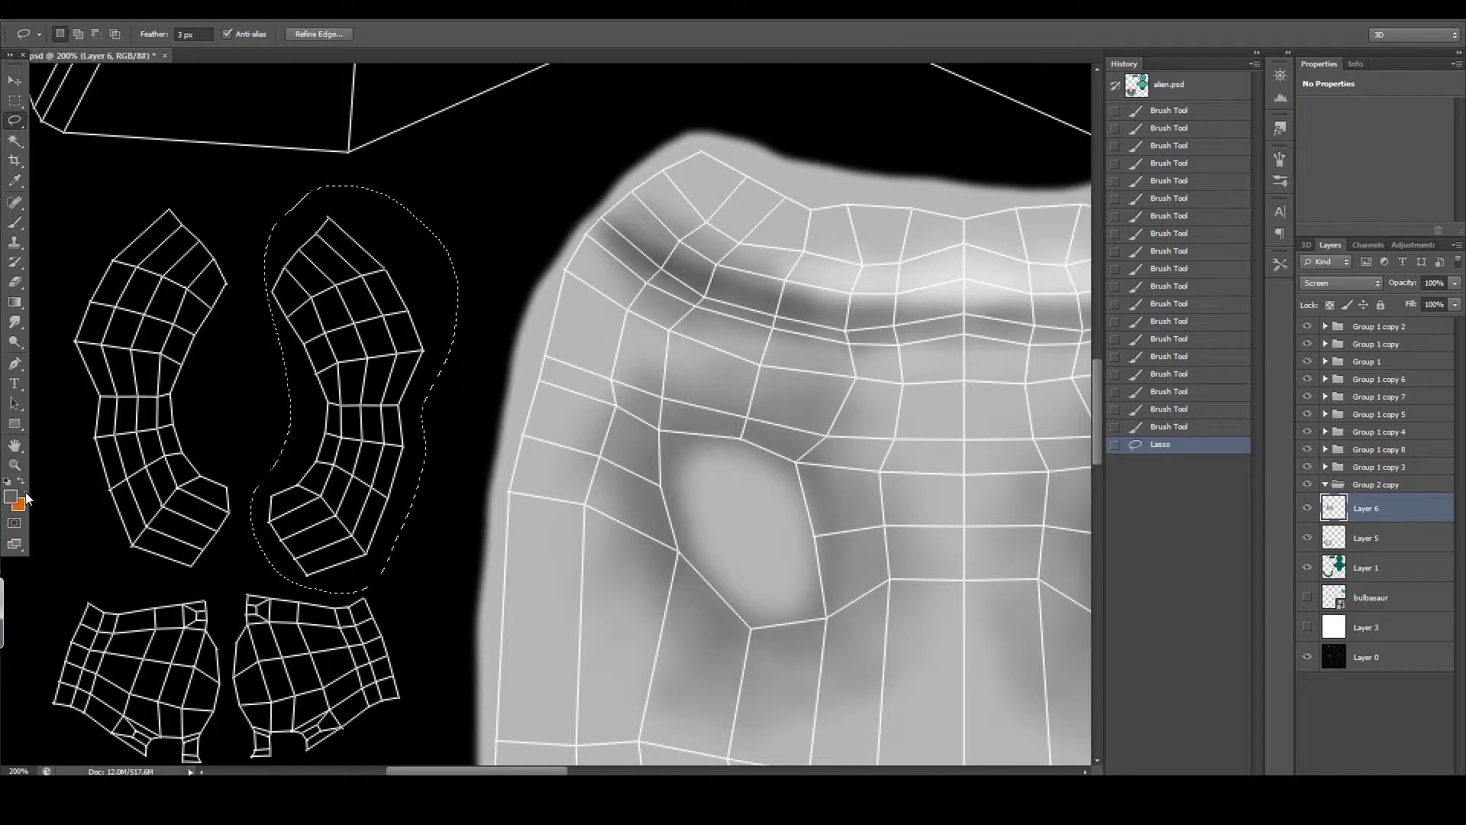
- Fill the right and left arm island selections with light grey
click(12, 497)
click(621, 579)
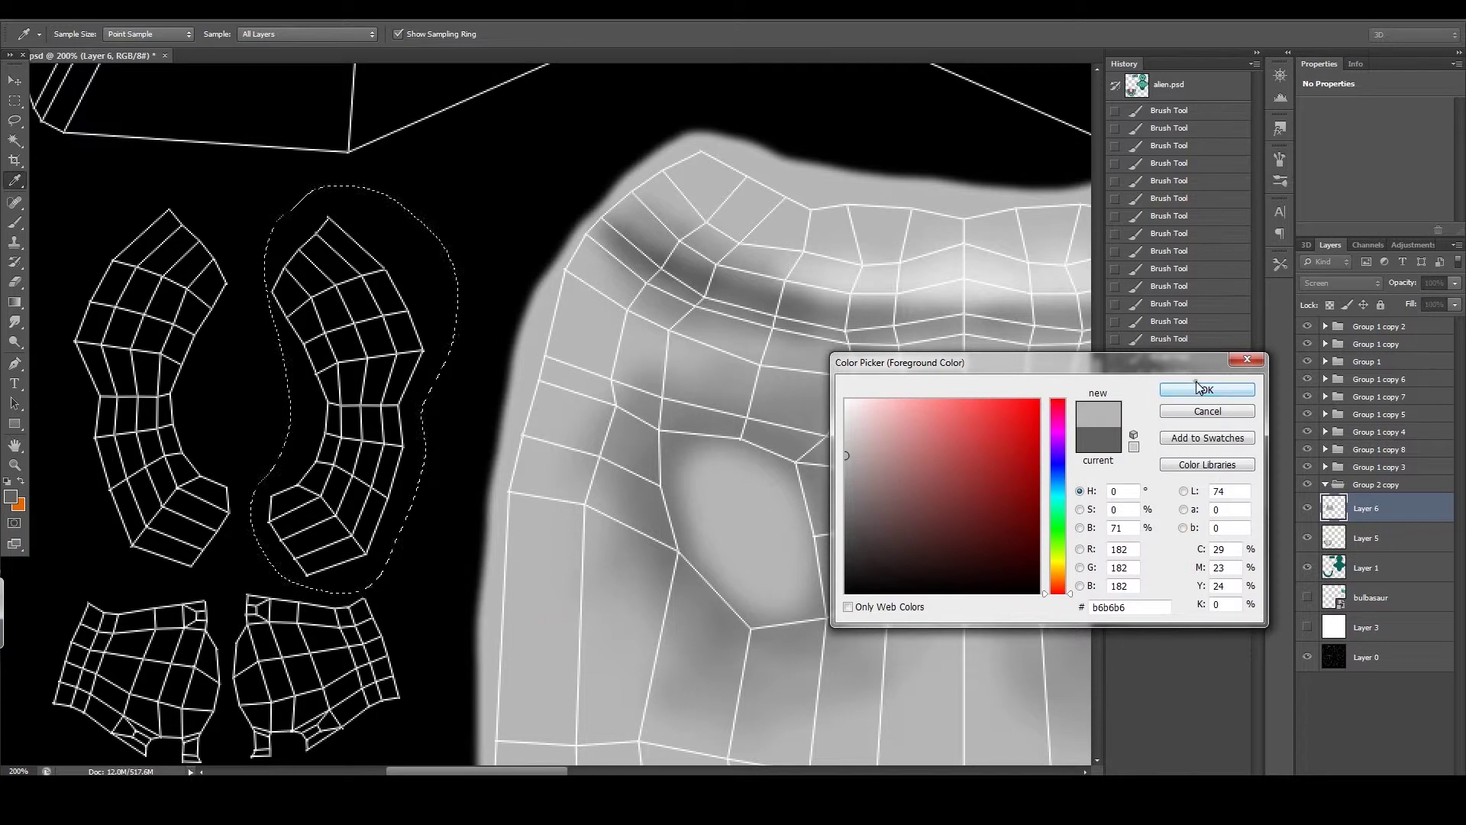
click(1194, 386)
click(21, 480)
key(ctrl+BackSpace)
key(ctrl+d)
mouse_move(175, 239)
mouse_down()
mouse_move(237, 258)
mouse_move(293, 328)
mouse_move(254, 422)
mouse_move(300, 509)
mouse_move(276, 582)
mouse_move(222, 599)
mouse_move(130, 501)
mouse_move(127, 399)
mouse_move(160, 236)
mouse_move(249, 222)
mouse_move(247, 237)
mouse_up()
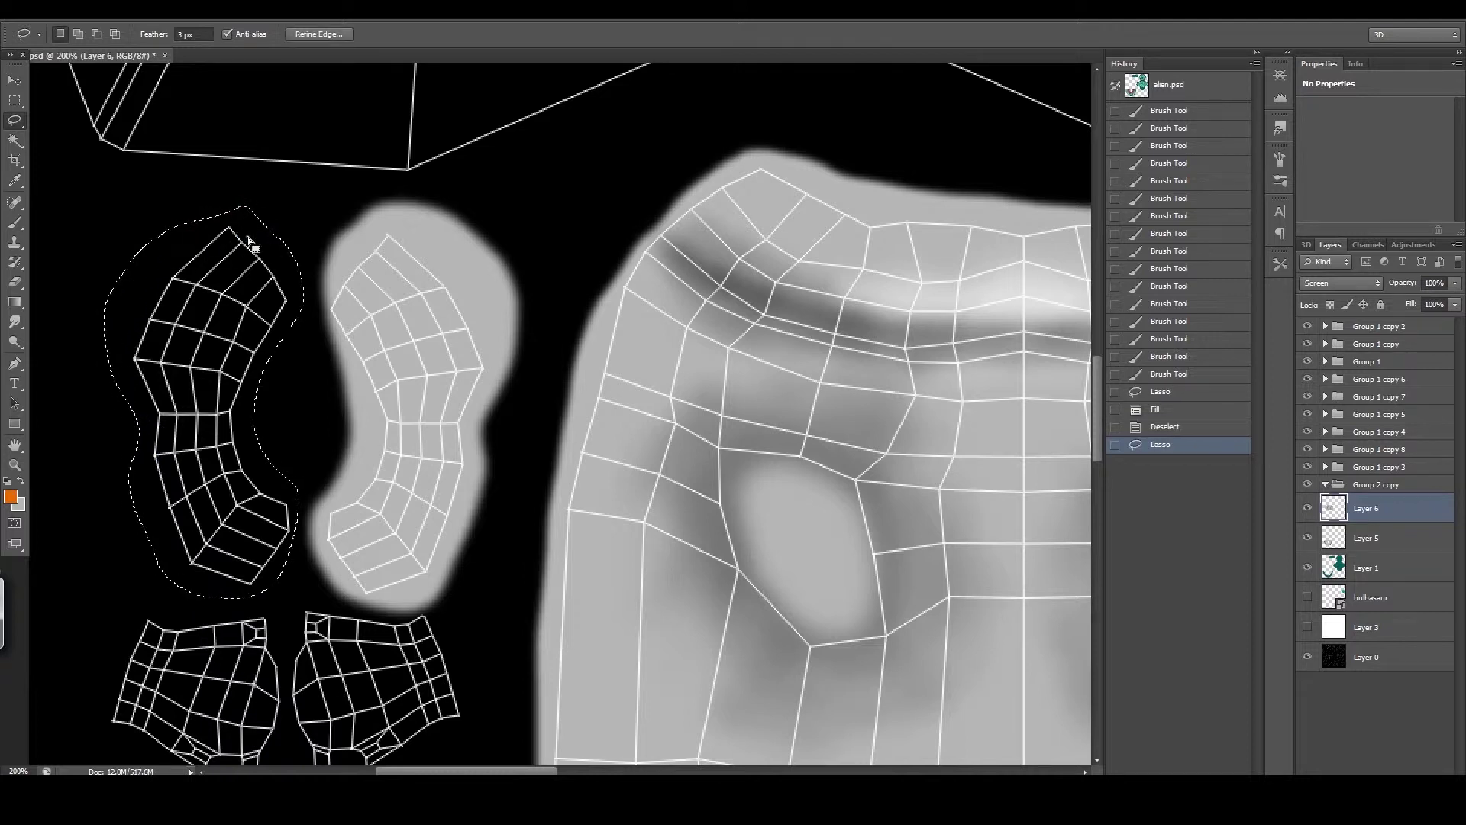
key(ctrl+BackSpace)
key(ctrl+d)
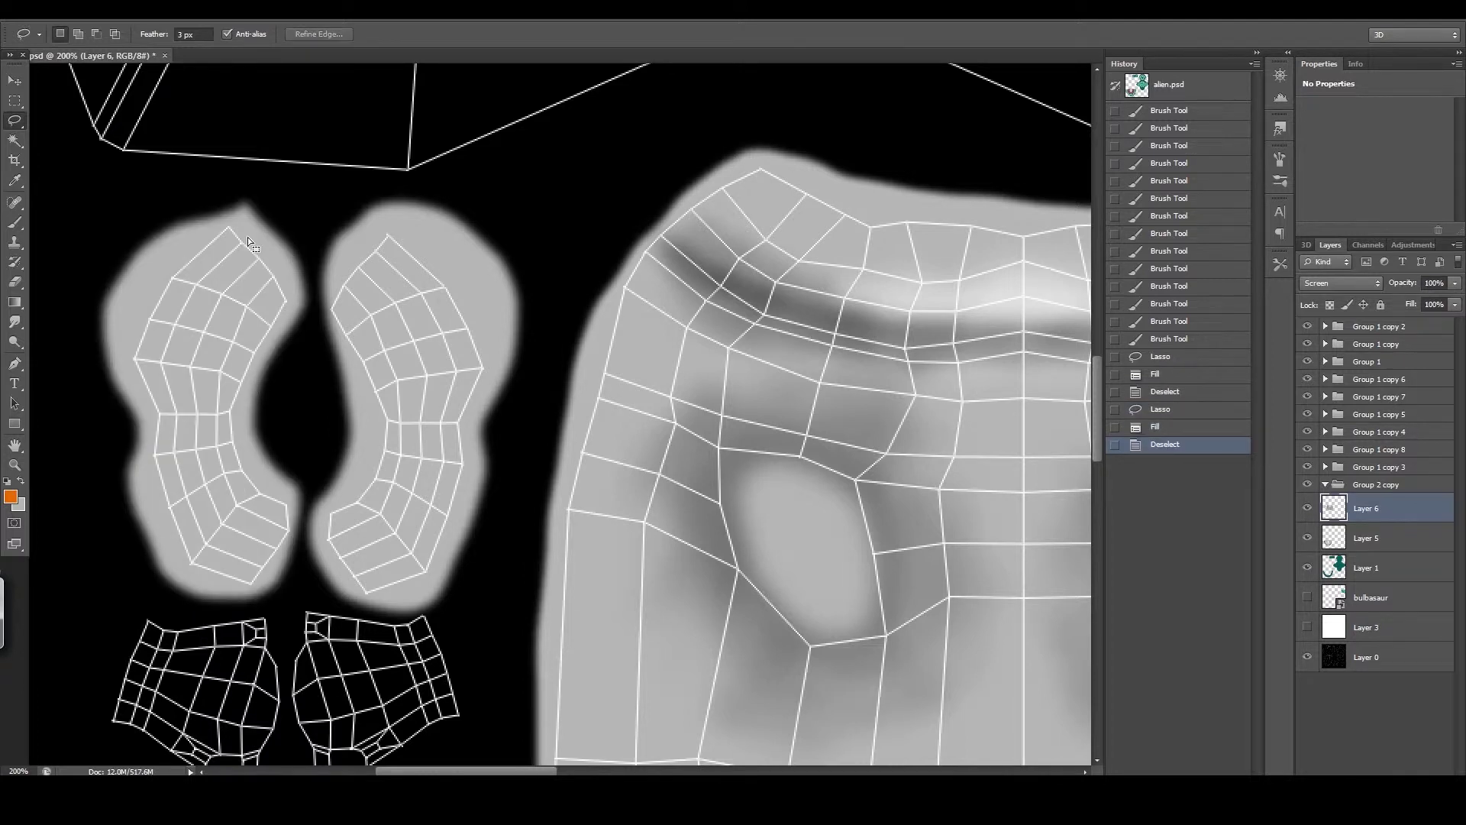
- Make mid grey 7d7d7d the foreground colour with the Brush tool active
mouse_move(511, 374)
mouse_down()
mouse_move(433, 313)
mouse_move(428, 331)
mouse_up()
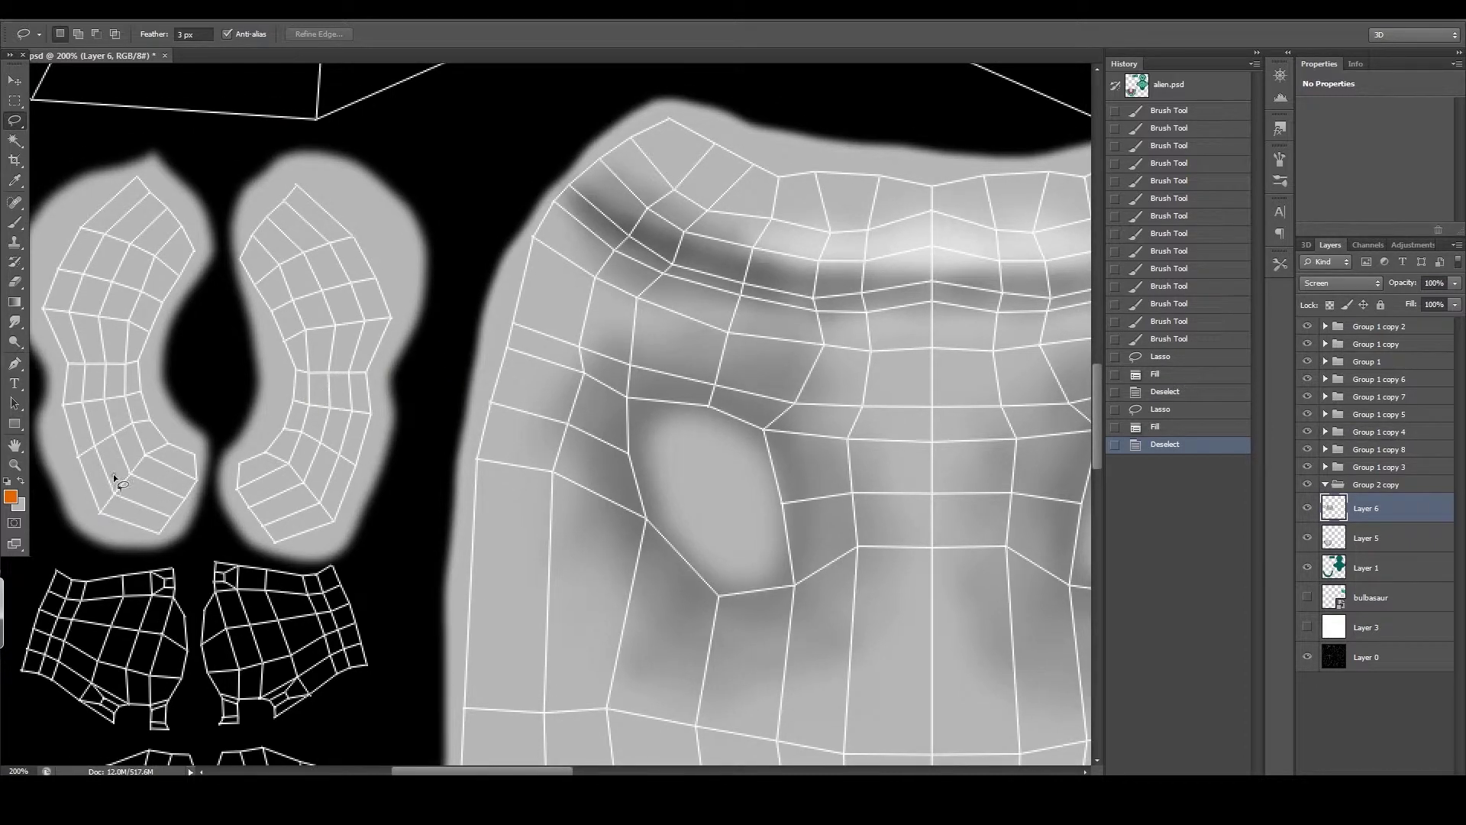
click(21, 479)
click(10, 496)
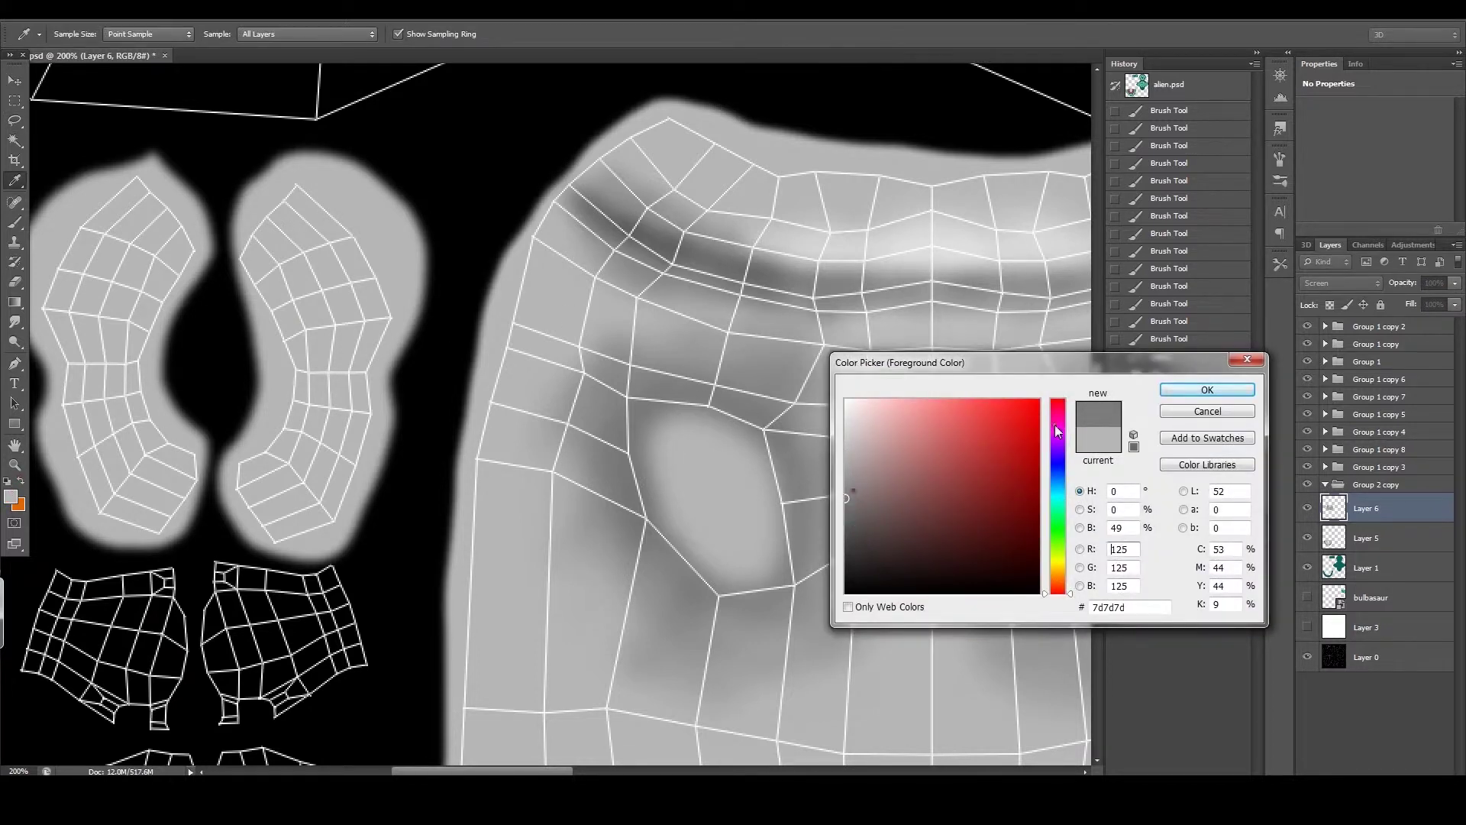
click(1207, 390)
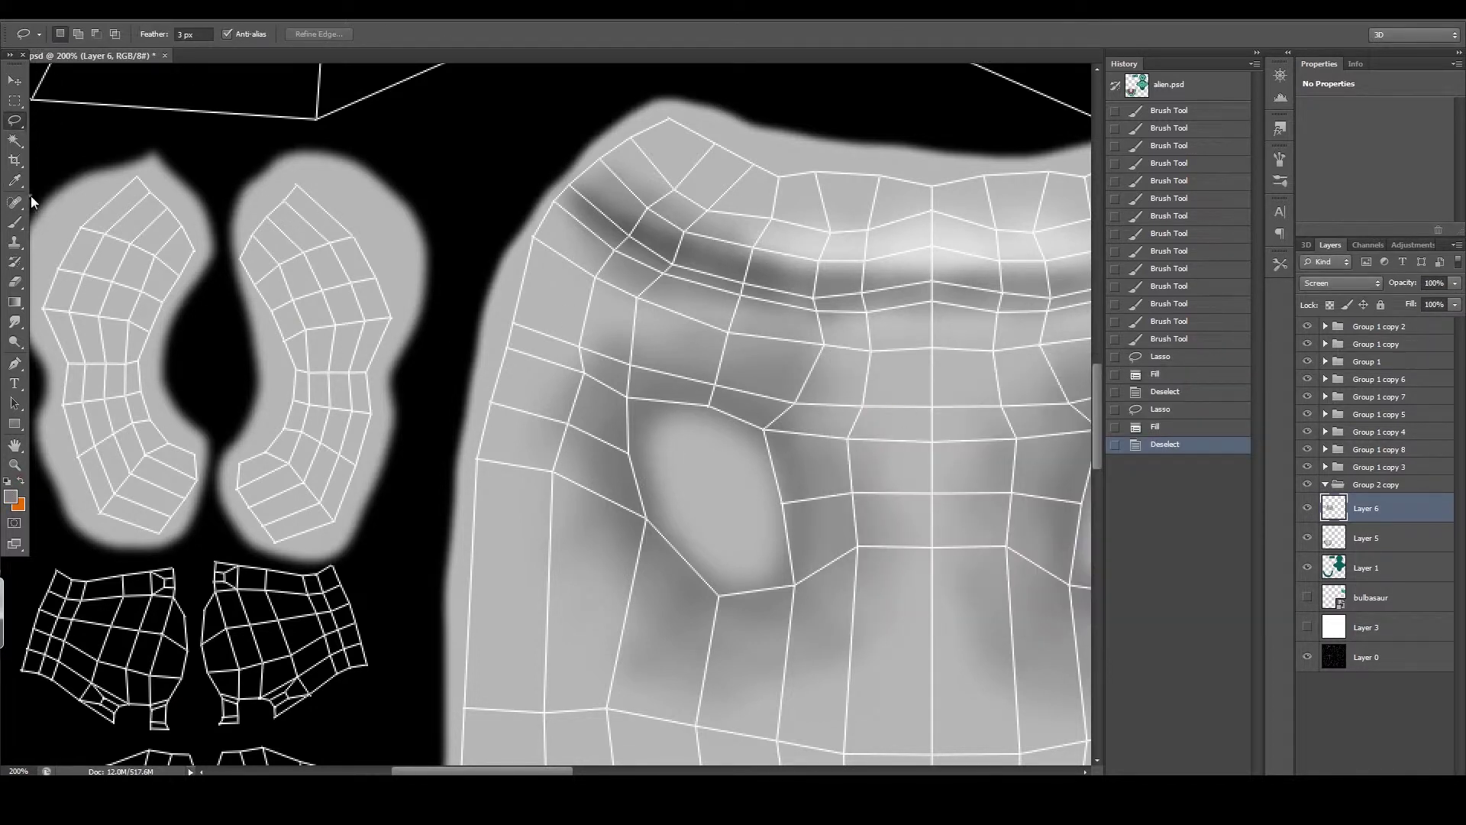
key(b)
click(77, 34)
- Stroke grey down both arm shells, using grey 828282 for the left shell's lower part
mouse_move(298, 229)
mouse_down()
mouse_move(321, 257)
mouse_move(294, 480)
mouse_move(329, 393)
mouse_move(313, 281)
mouse_up()
mouse_move(137, 231)
mouse_down()
mouse_move(108, 337)
mouse_move(115, 452)
mouse_move(136, 485)
mouse_move(113, 423)
mouse_move(153, 449)
mouse_move(145, 489)
mouse_move(132, 453)
mouse_up()
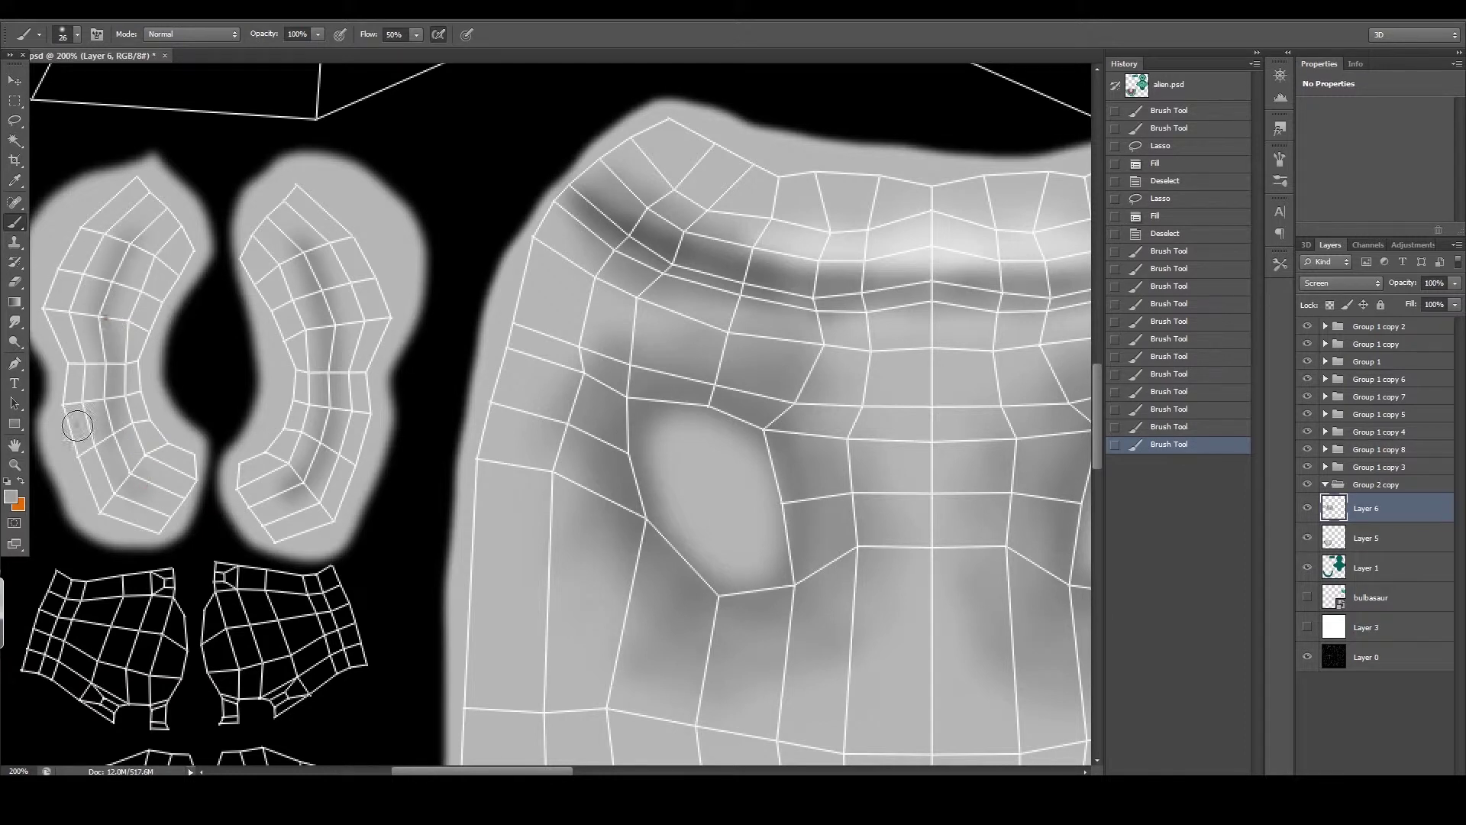
click(10, 497)
click(845, 493)
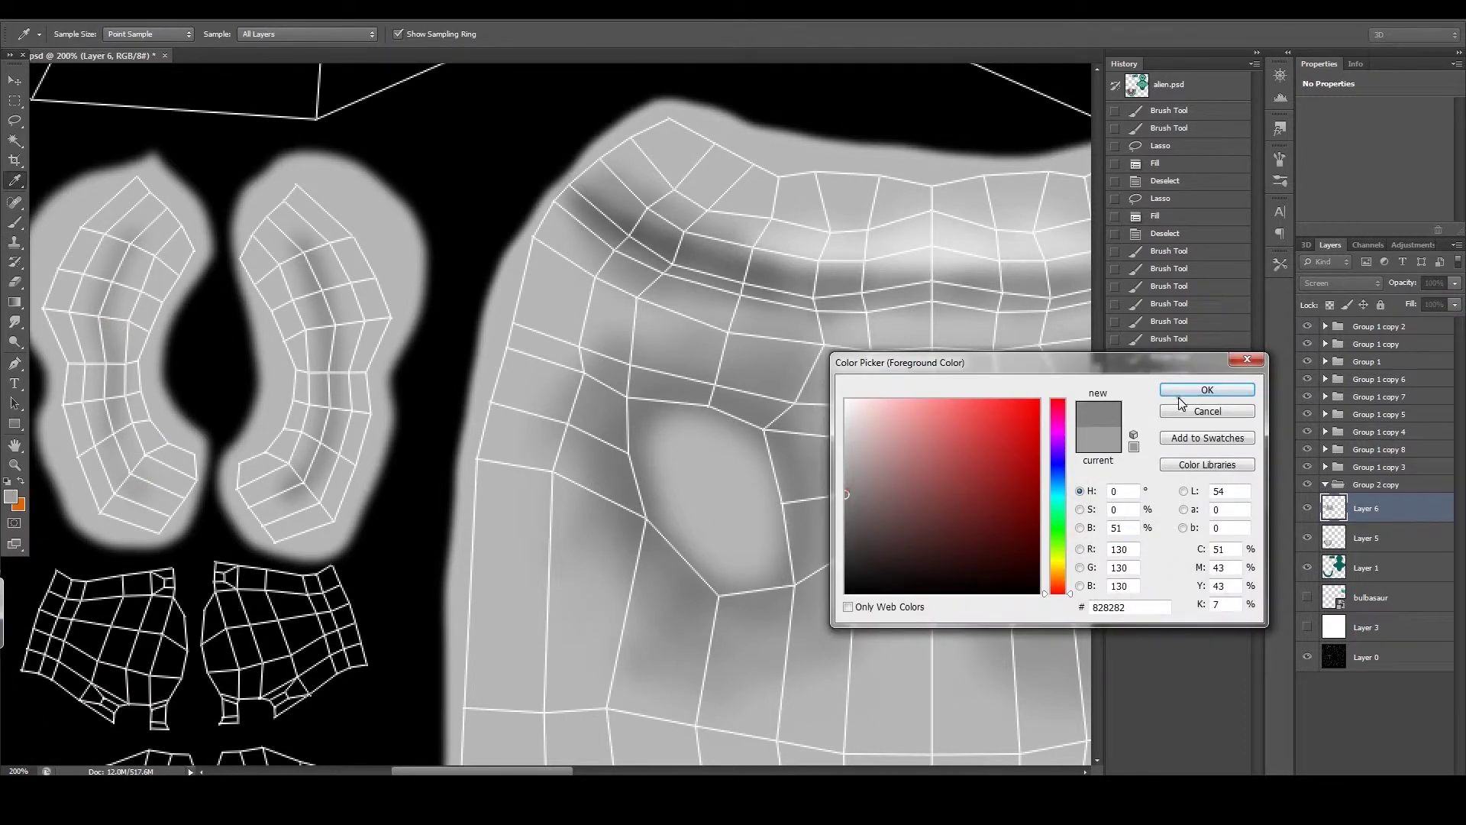
click(1178, 395)
drag(107, 397, 136, 458)
drag(136, 458, 184, 502)
- Sample greys to darken the right arm shell's centre and lighten part of the left shell
alt+click(288, 258)
mouse_move(307, 245)
mouse_down()
mouse_move(341, 266)
mouse_move(301, 252)
mouse_move(314, 262)
mouse_up()
alt+click(310, 270)
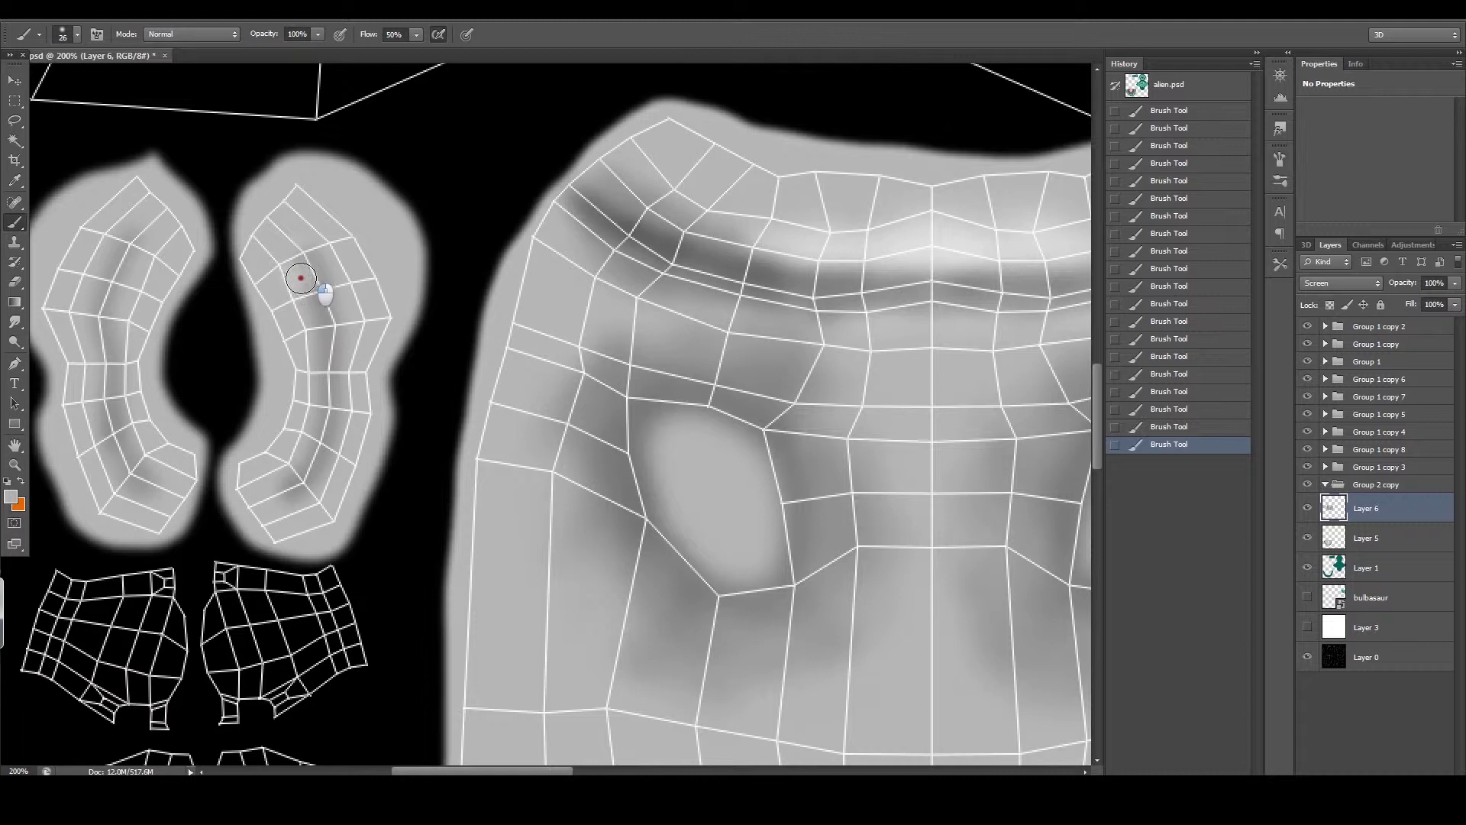
drag(306, 278, 323, 329)
drag(333, 385, 327, 474)
alt+click(113, 352)
alt+click(113, 409)
drag(133, 241, 119, 247)
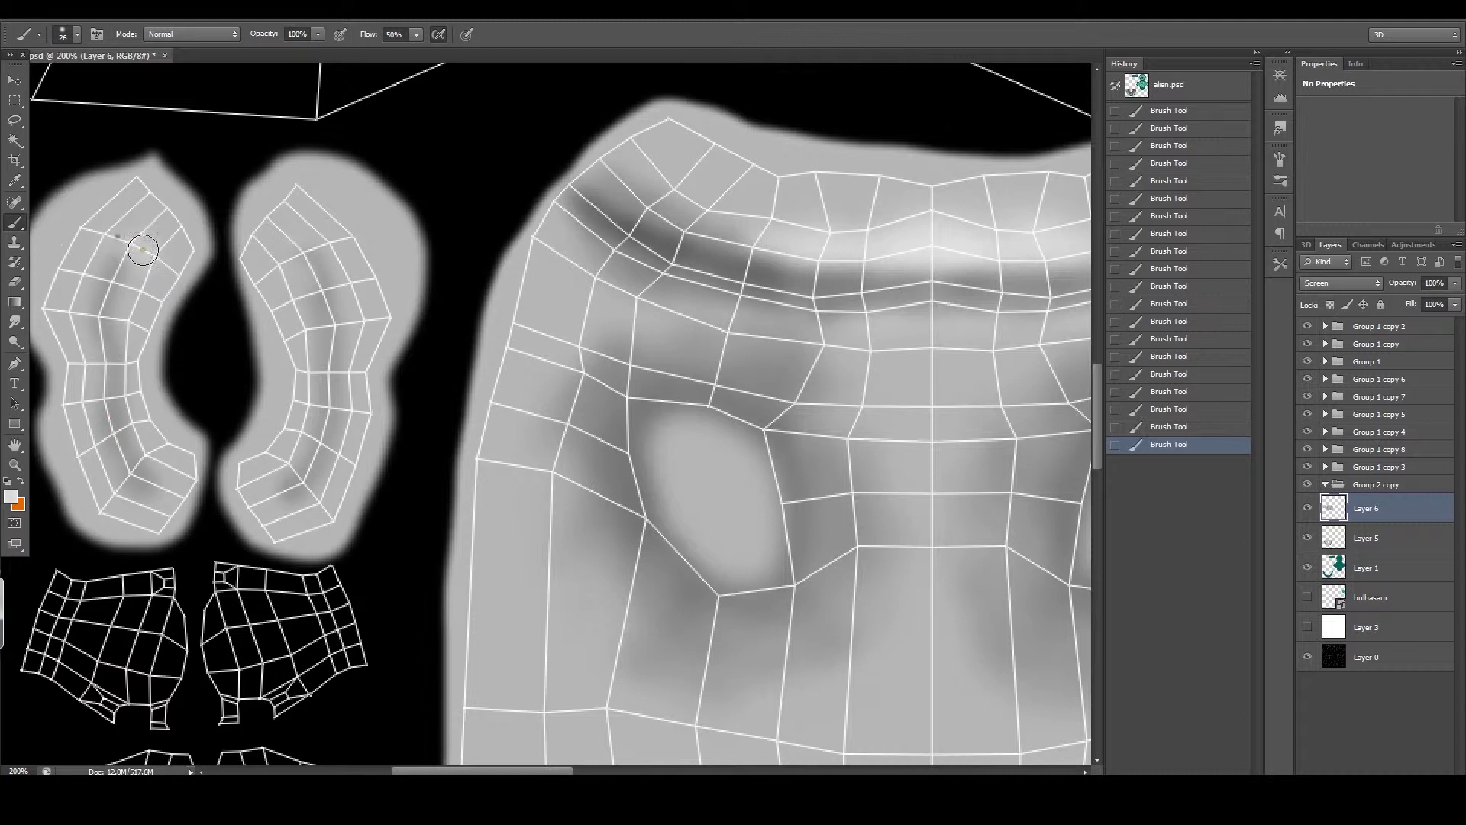
alt+click(311, 273)
drag(375, 383, 245, 161)
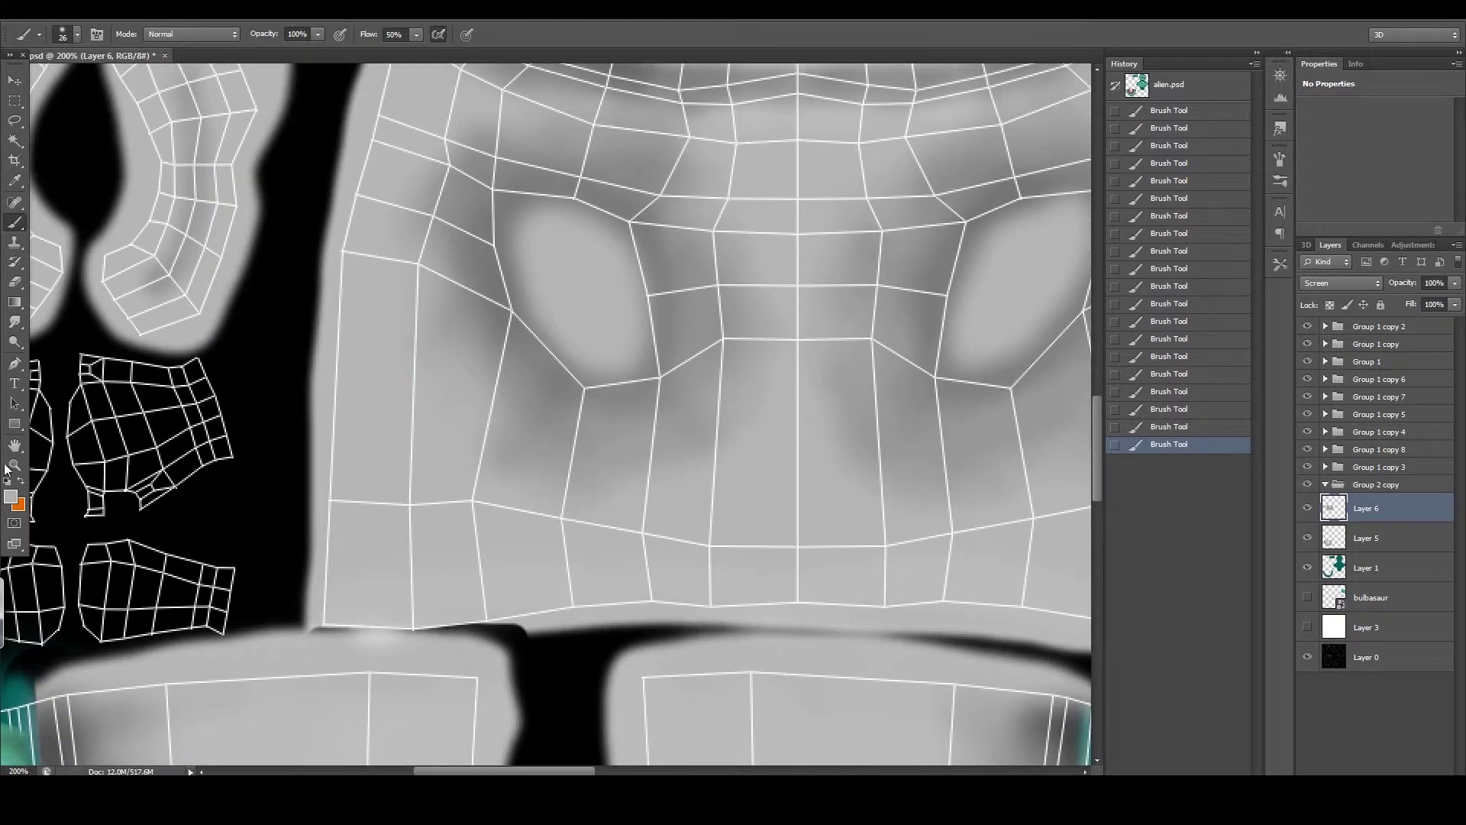
- On Layer 5, sample greys and brush a soft highlight around the lower U-shaped shell
click(15, 464)
drag(360, 385, 682, 517)
click(611, 558)
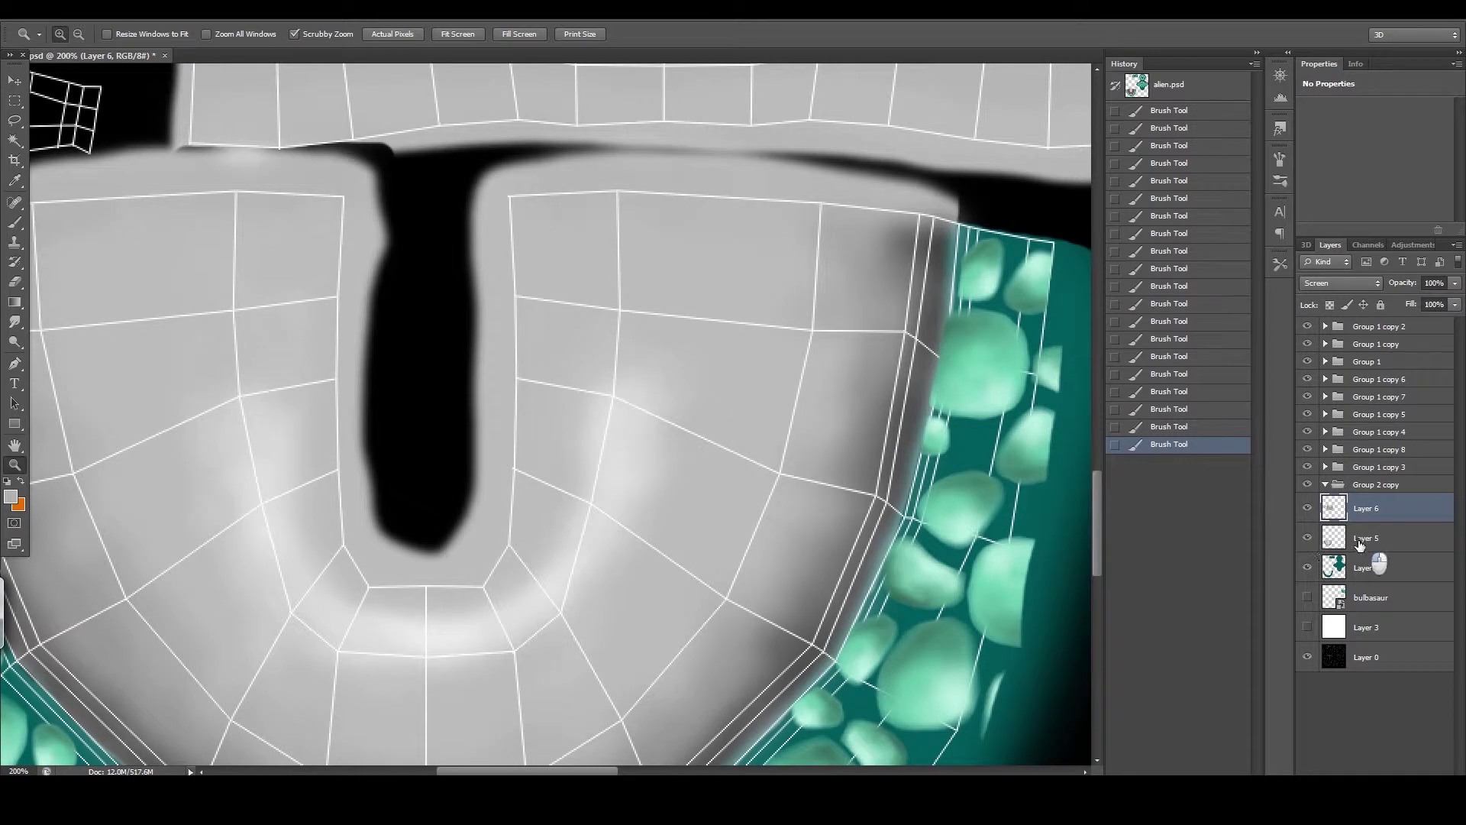
click(1359, 538)
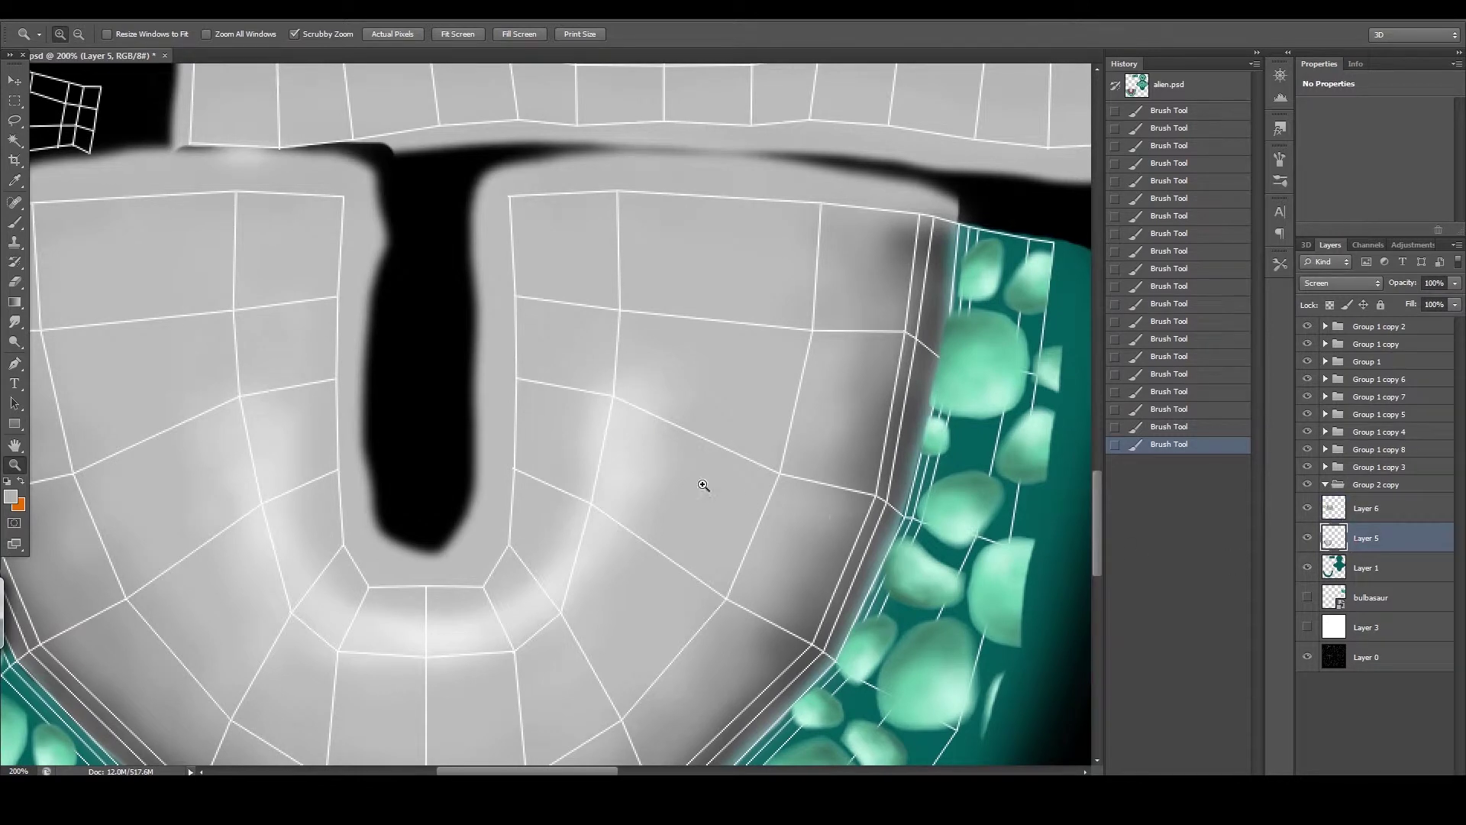
click(14, 229)
alt+click(678, 481)
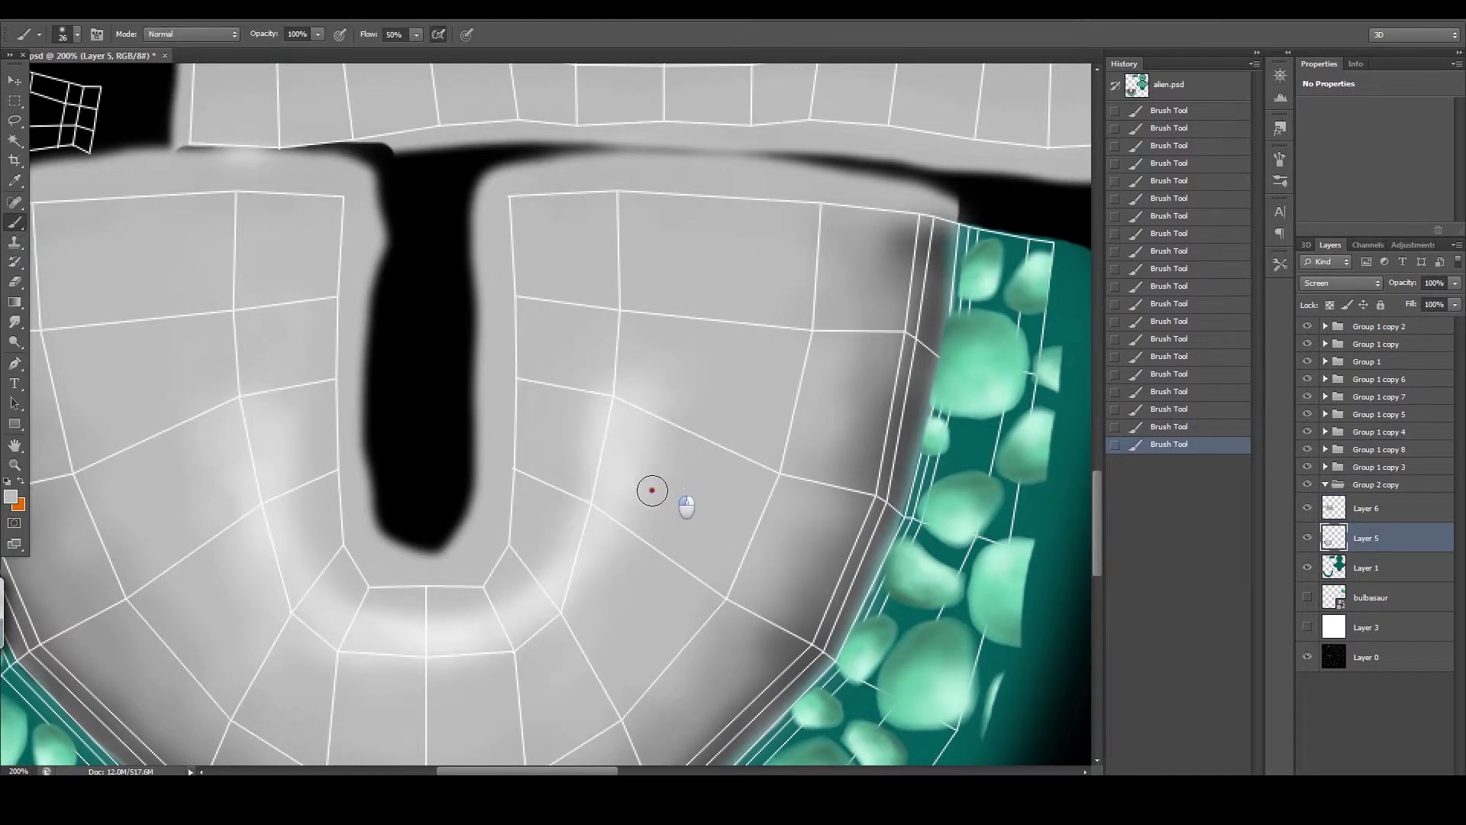
alt+click(624, 453)
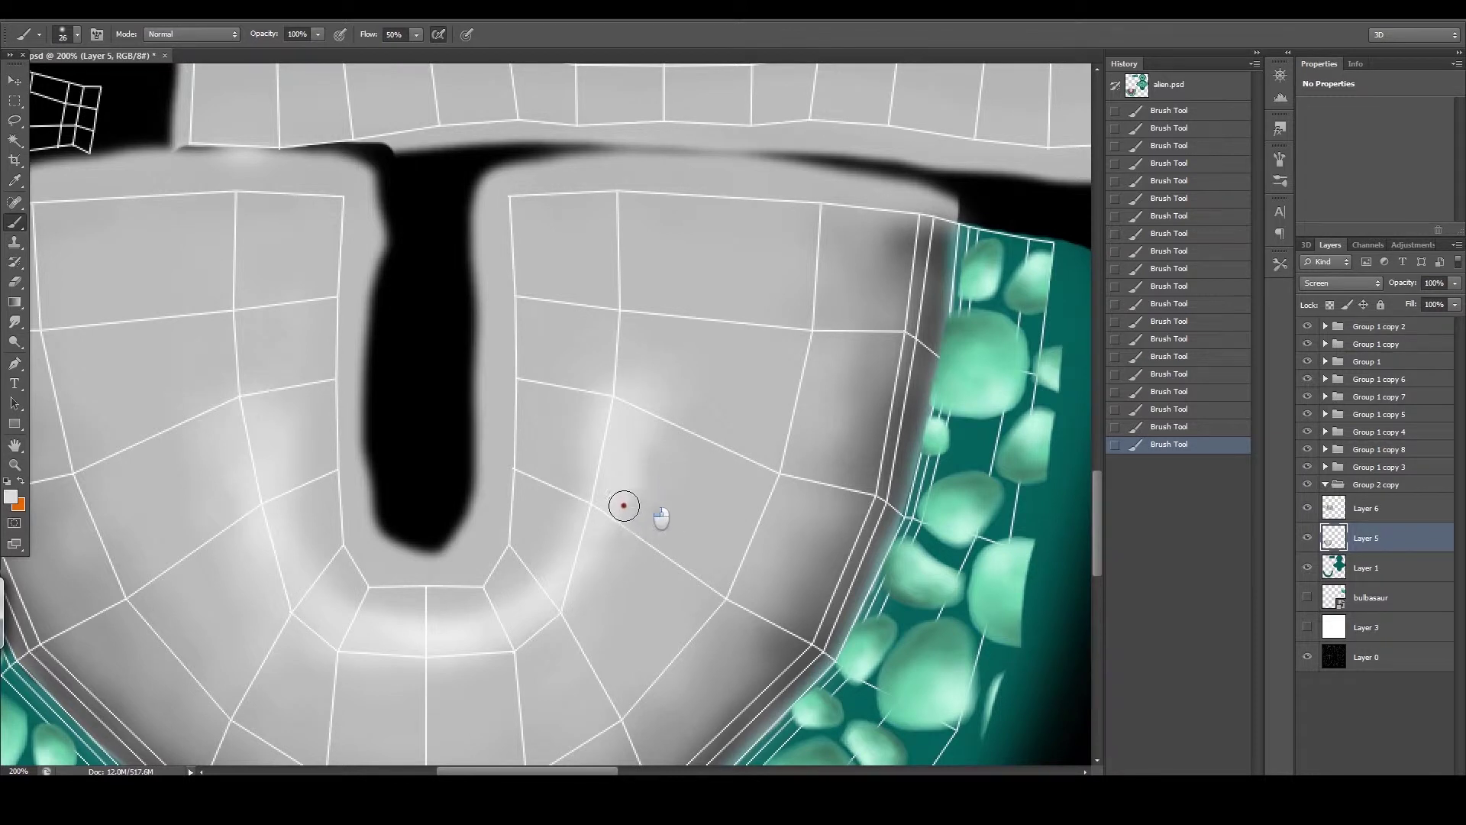
drag(638, 482, 587, 576)
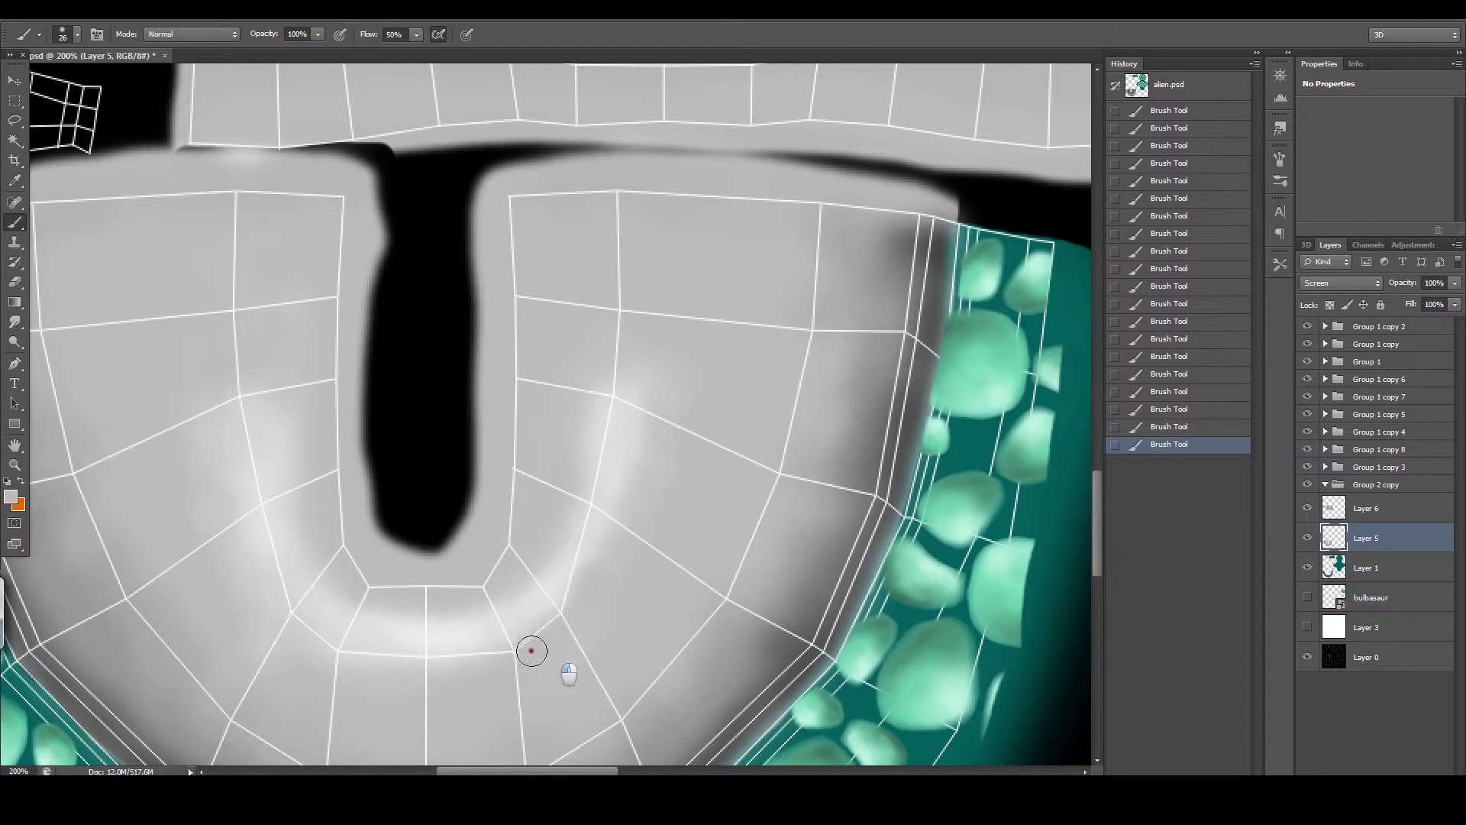
alt+click(447, 653)
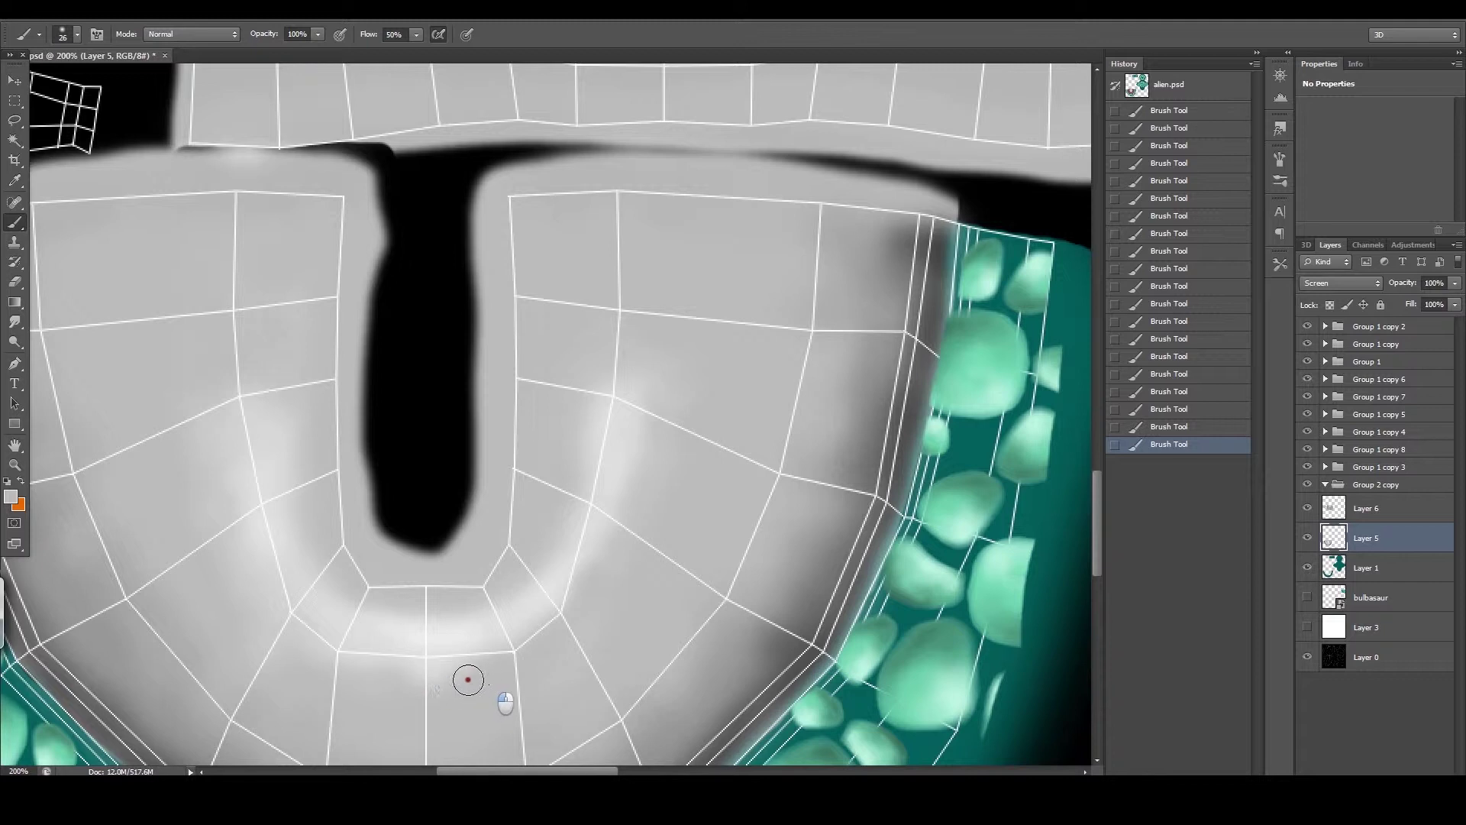
alt+click(187, 538)
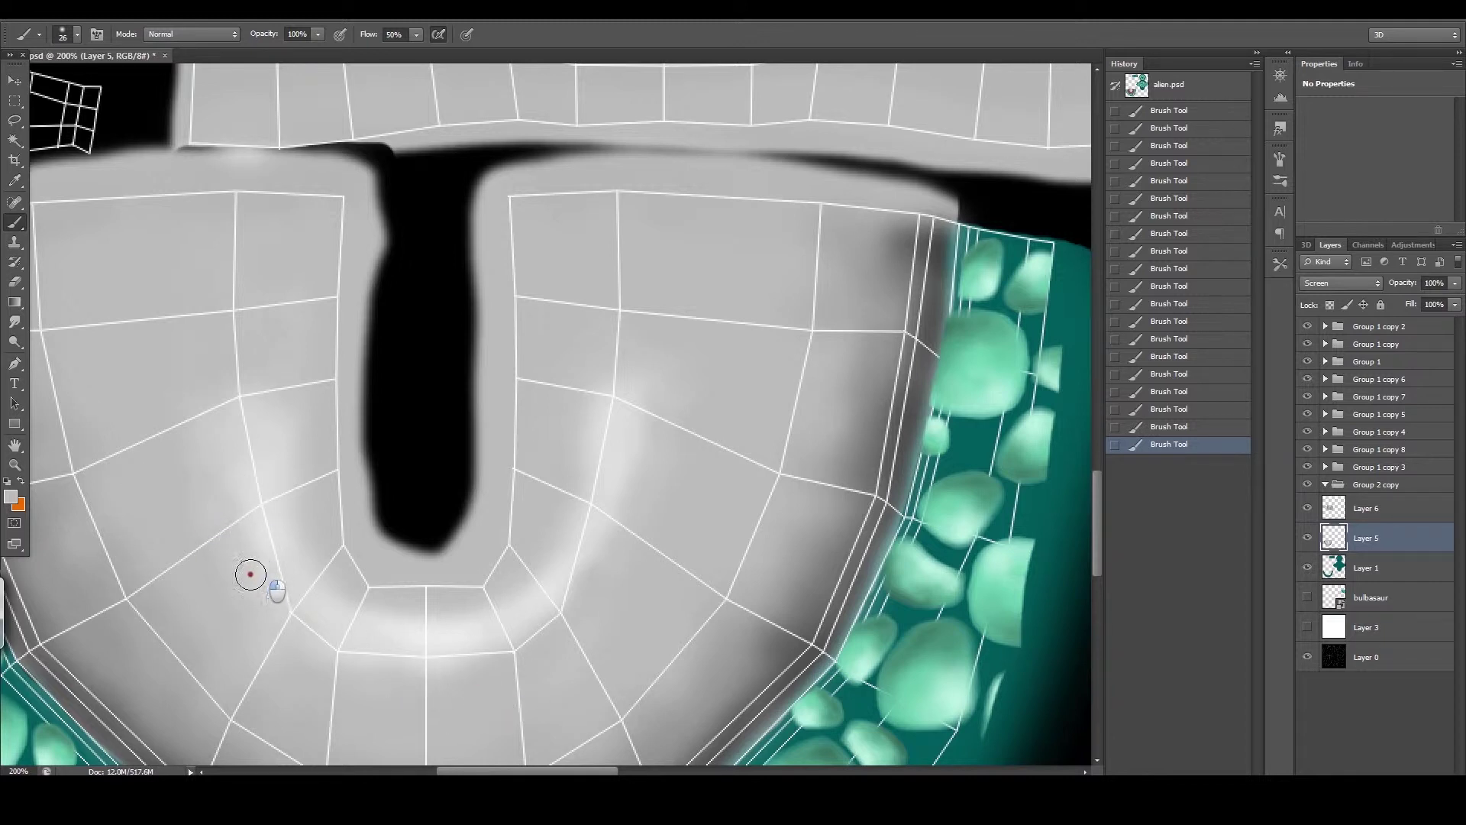
- Hide the Layer 0 background and save the texture as JPEG 'Texture Test', replacing the old file
click(1307, 659)
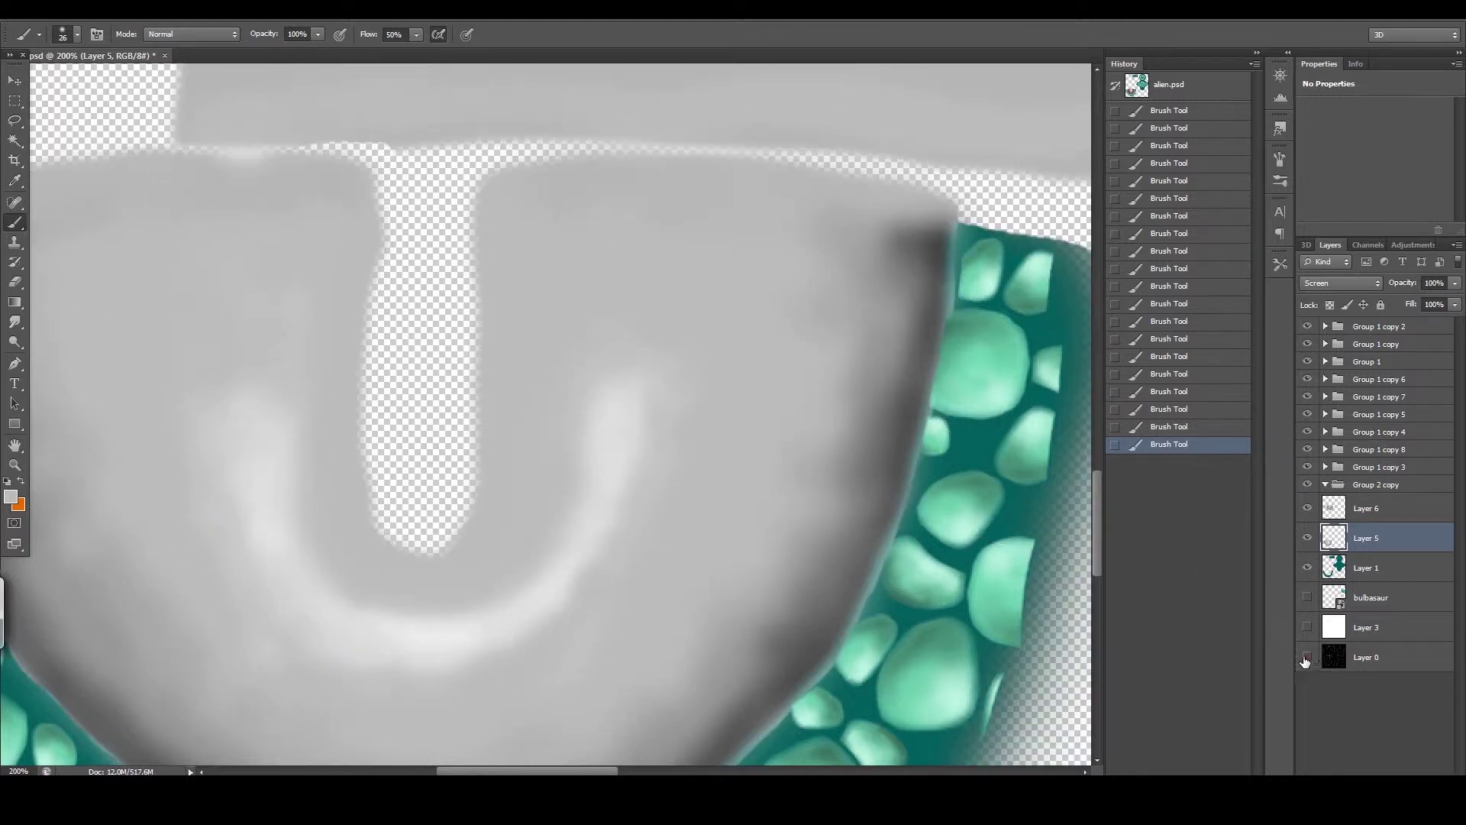
click(38, 10)
click(69, 193)
click(840, 529)
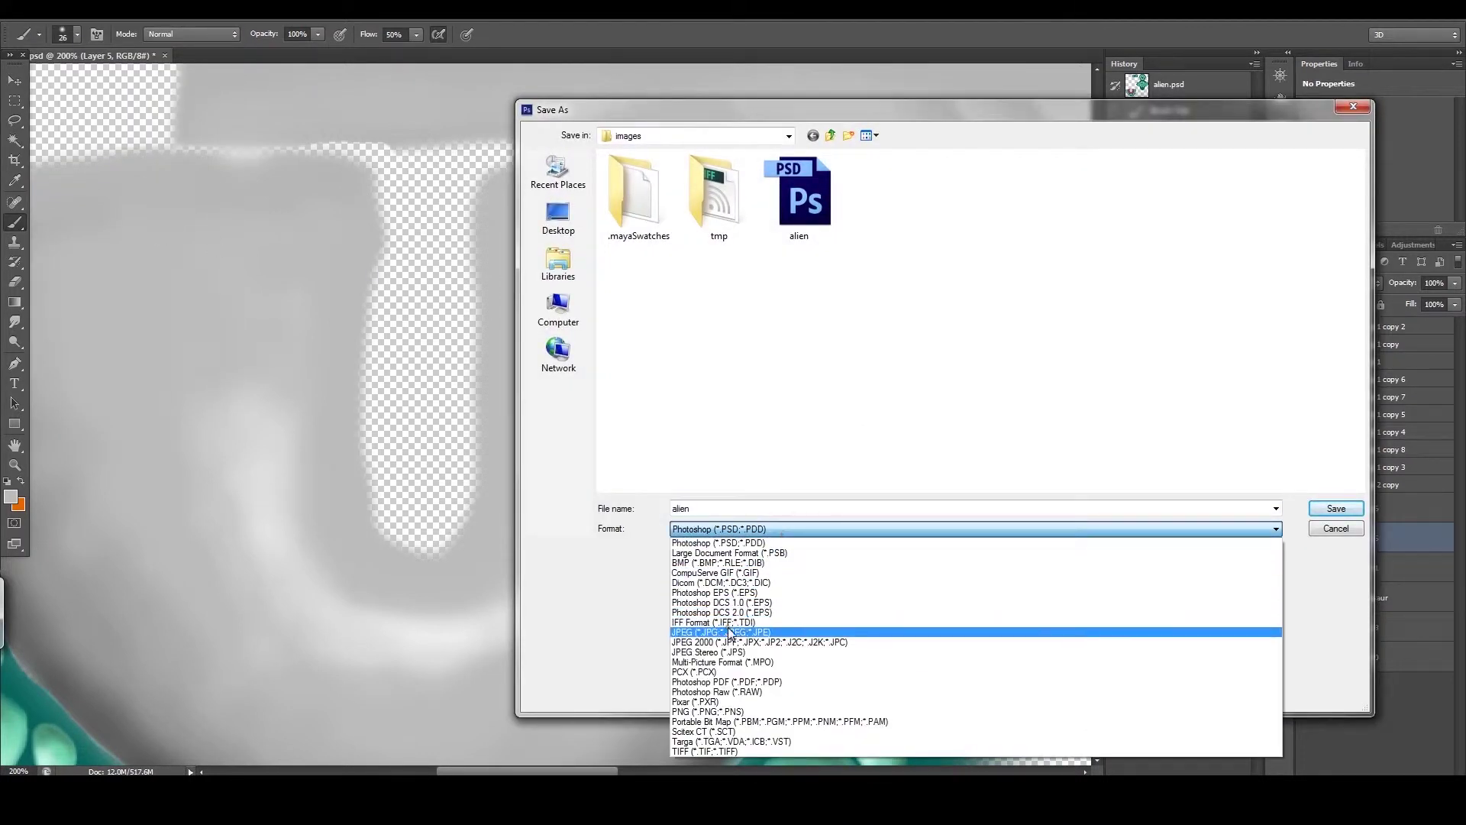
click(883, 616)
click(1336, 509)
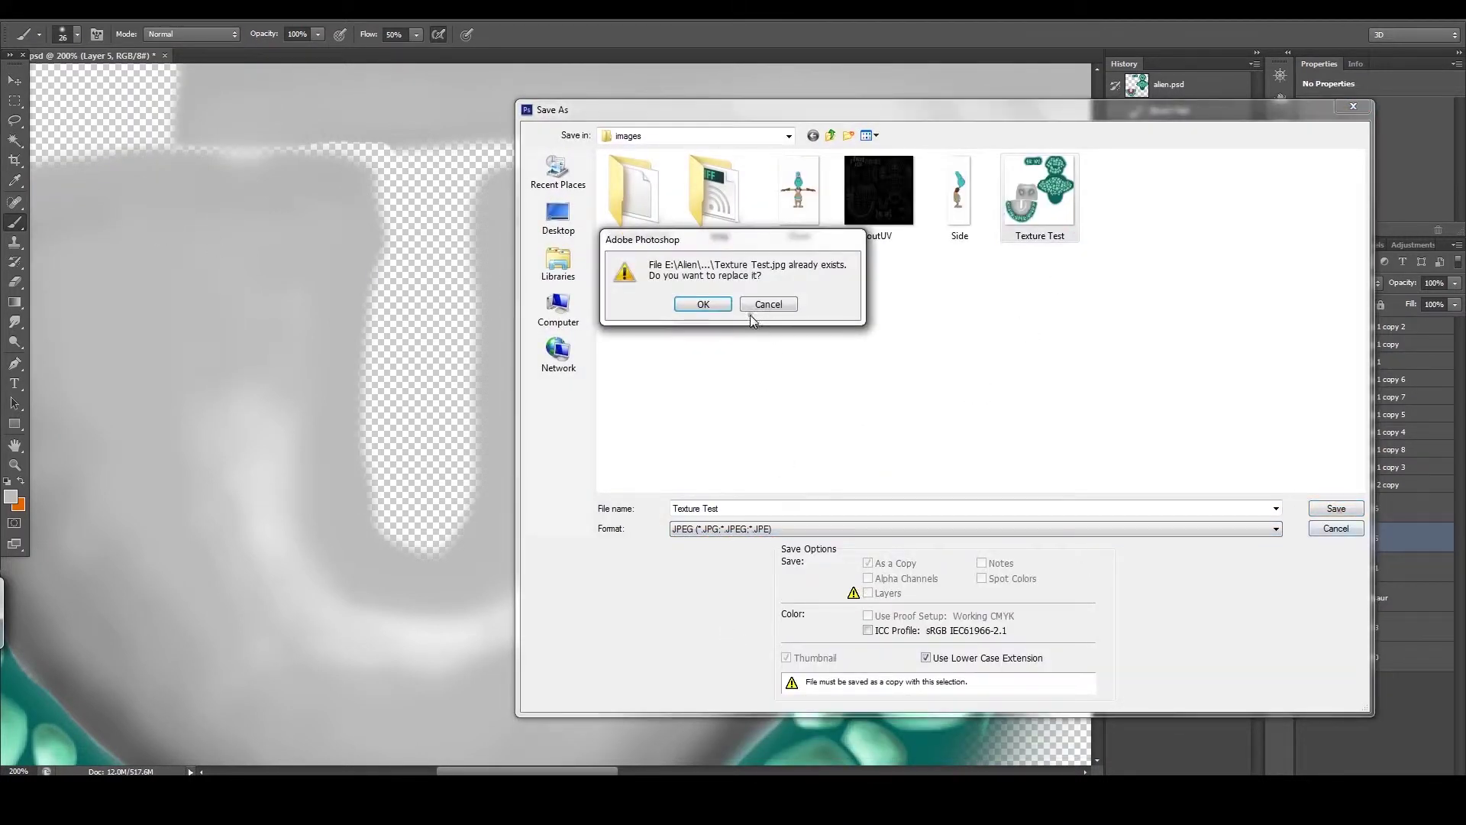
click(713, 304)
click(821, 220)
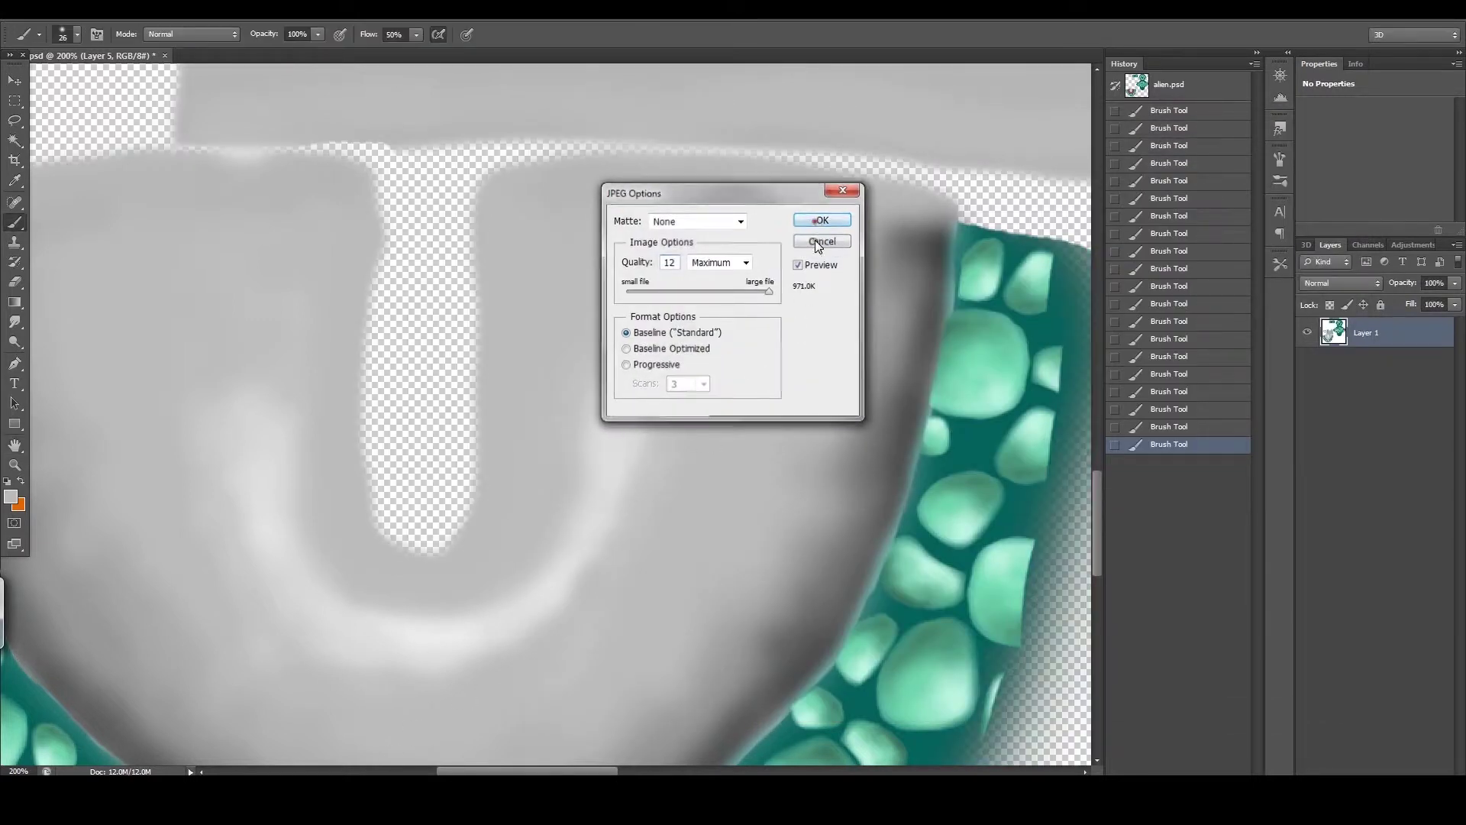
key(alt+Tab)
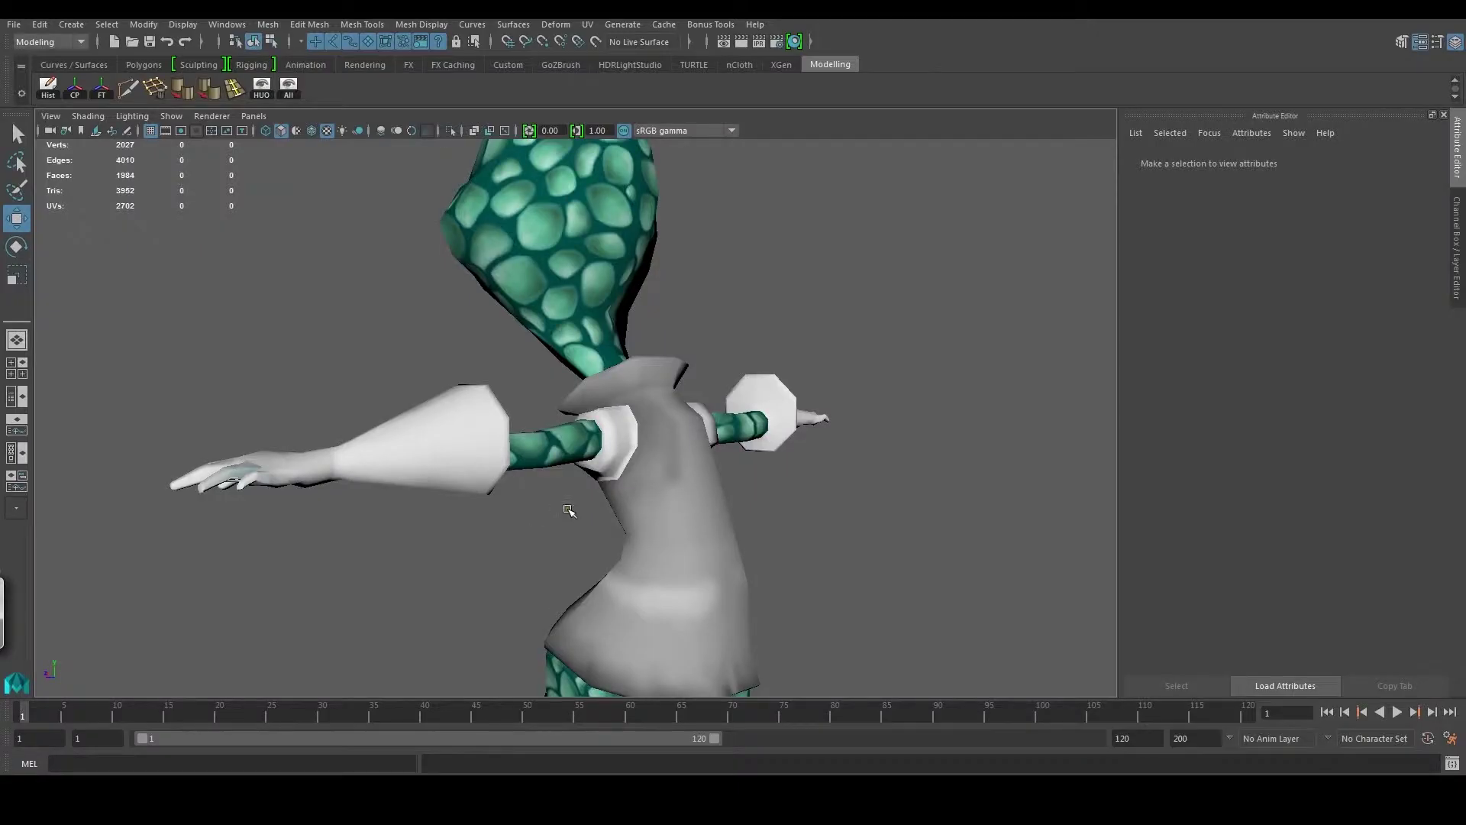
- Select then deselect the alien's body mesh, and zoom in closer on the textured torso
click(699, 517)
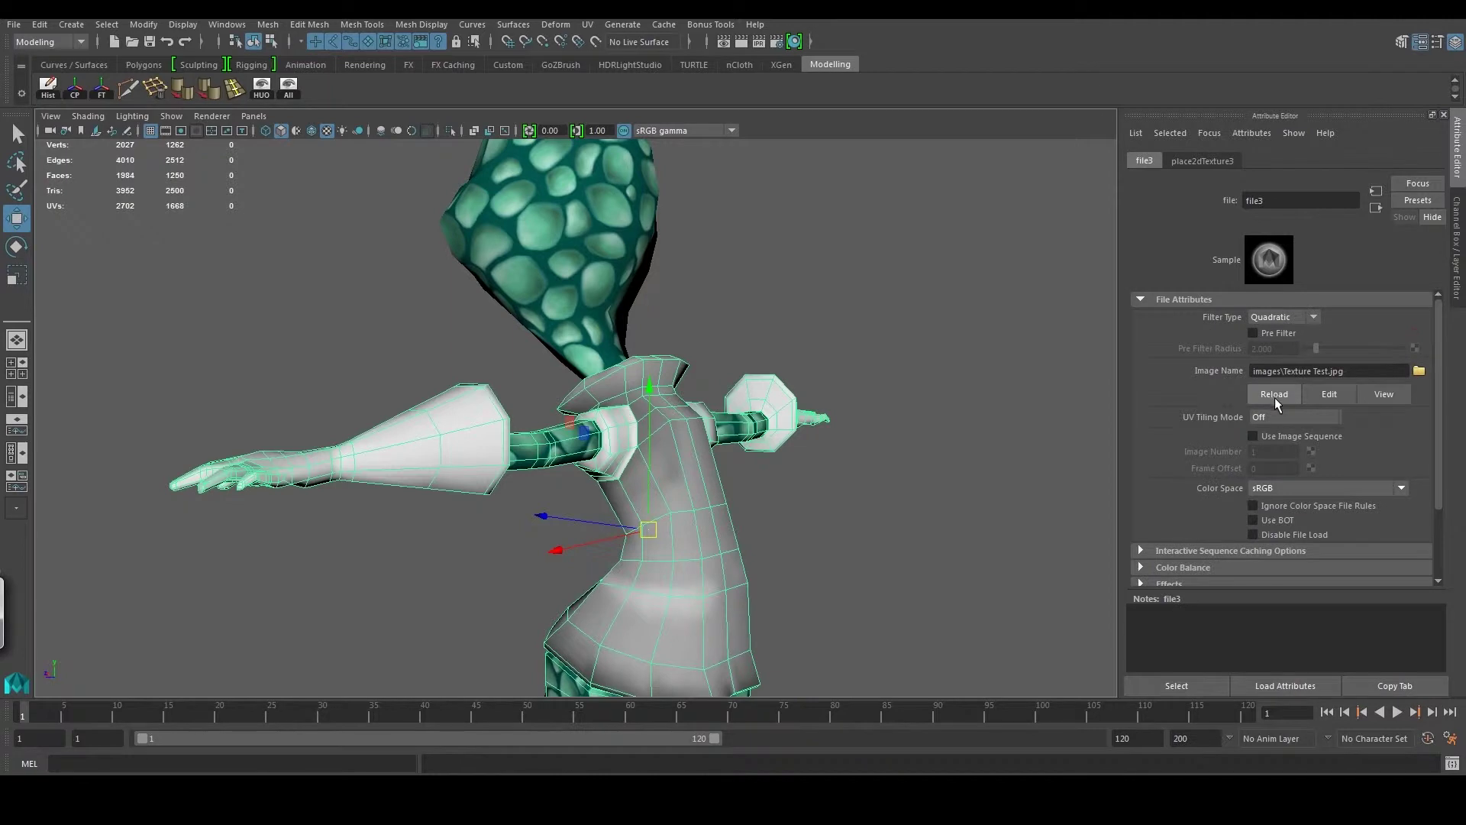
click(874, 462)
mouse_move(875, 462)
mouse_down()
mouse_move(868, 245)
mouse_move(671, 523)
mouse_move(900, 548)
mouse_up()
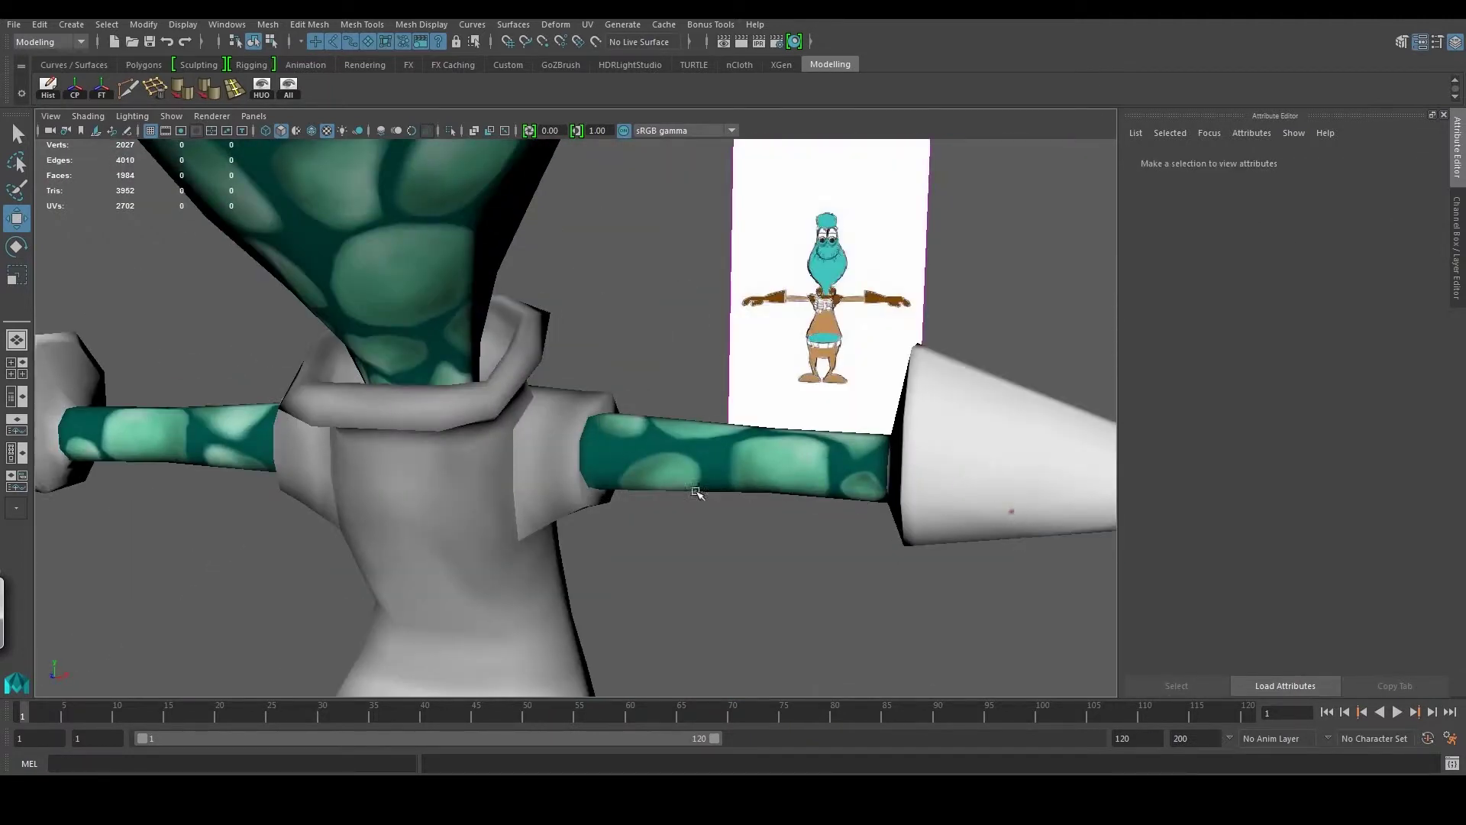
scroll(524, 444, down, 5)
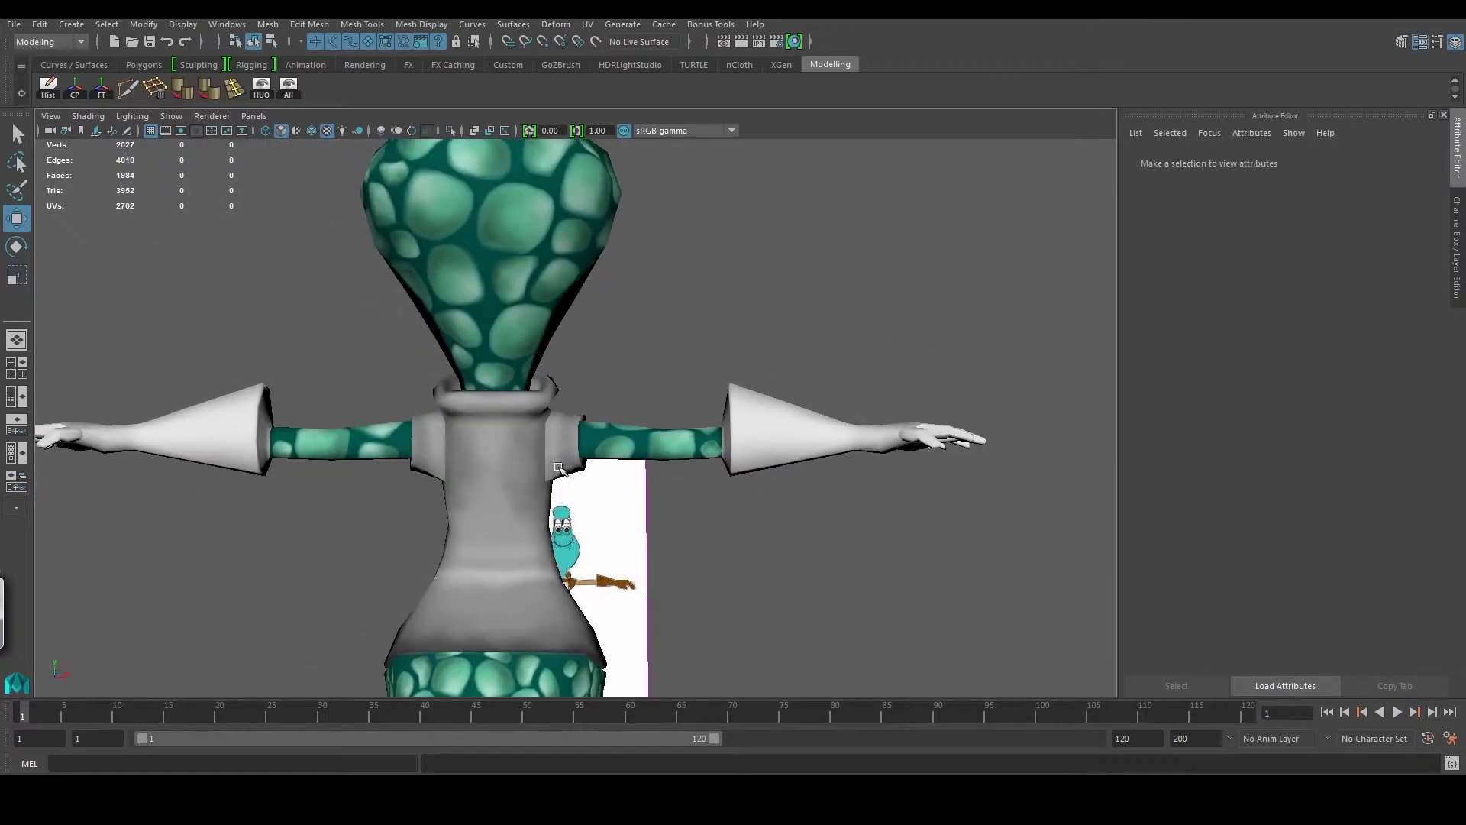
scroll(567, 473, up, 2)
scroll(581, 458, up, 2)
scroll(588, 458, up, 2)
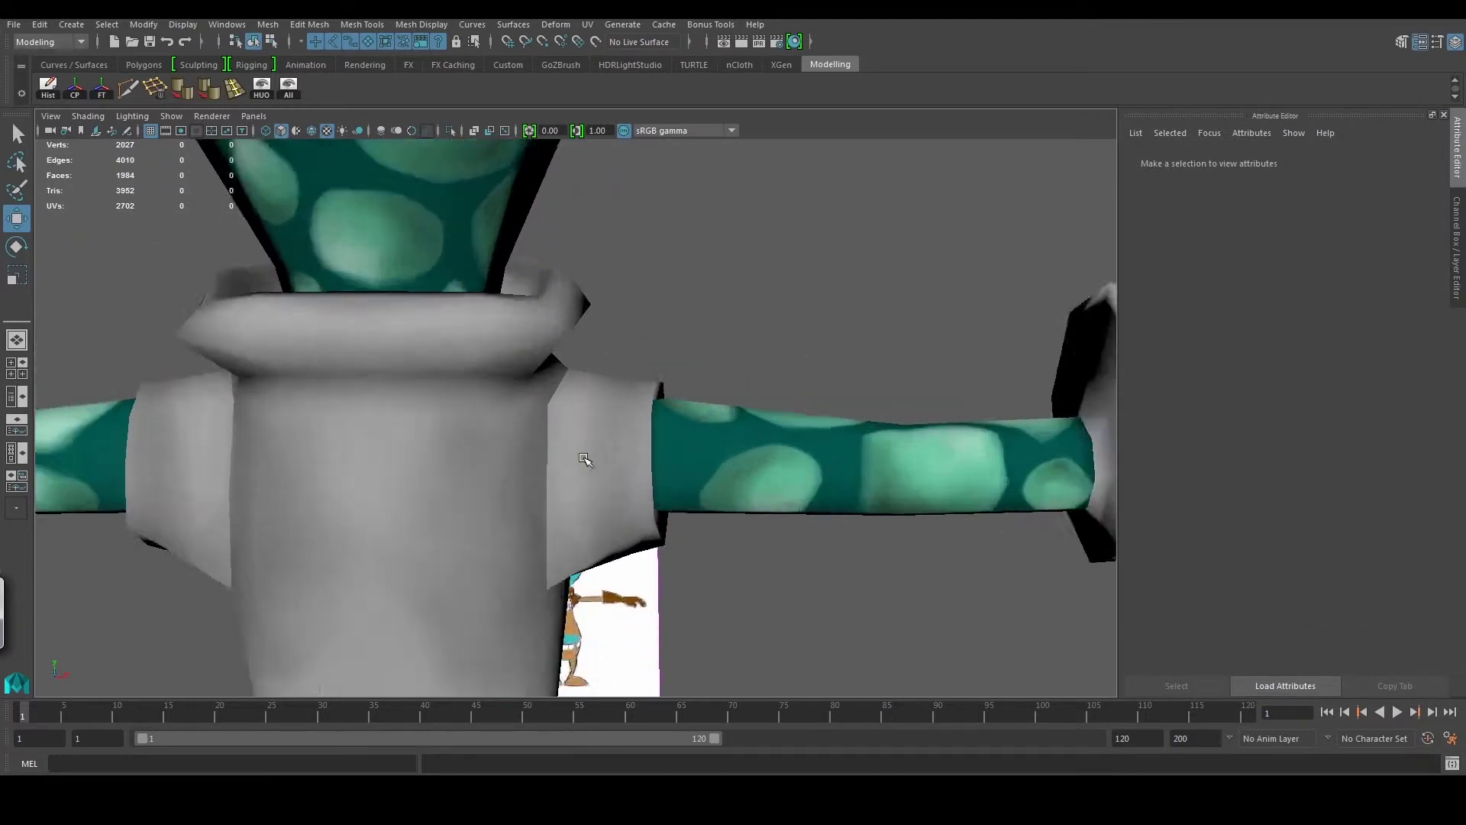
scroll(542, 439, up, 2)
scroll(496, 456, up, 2)
- Orbit around the alien from the shoulder to front, three-quarter and rear views
drag(504, 527, 532, 439)
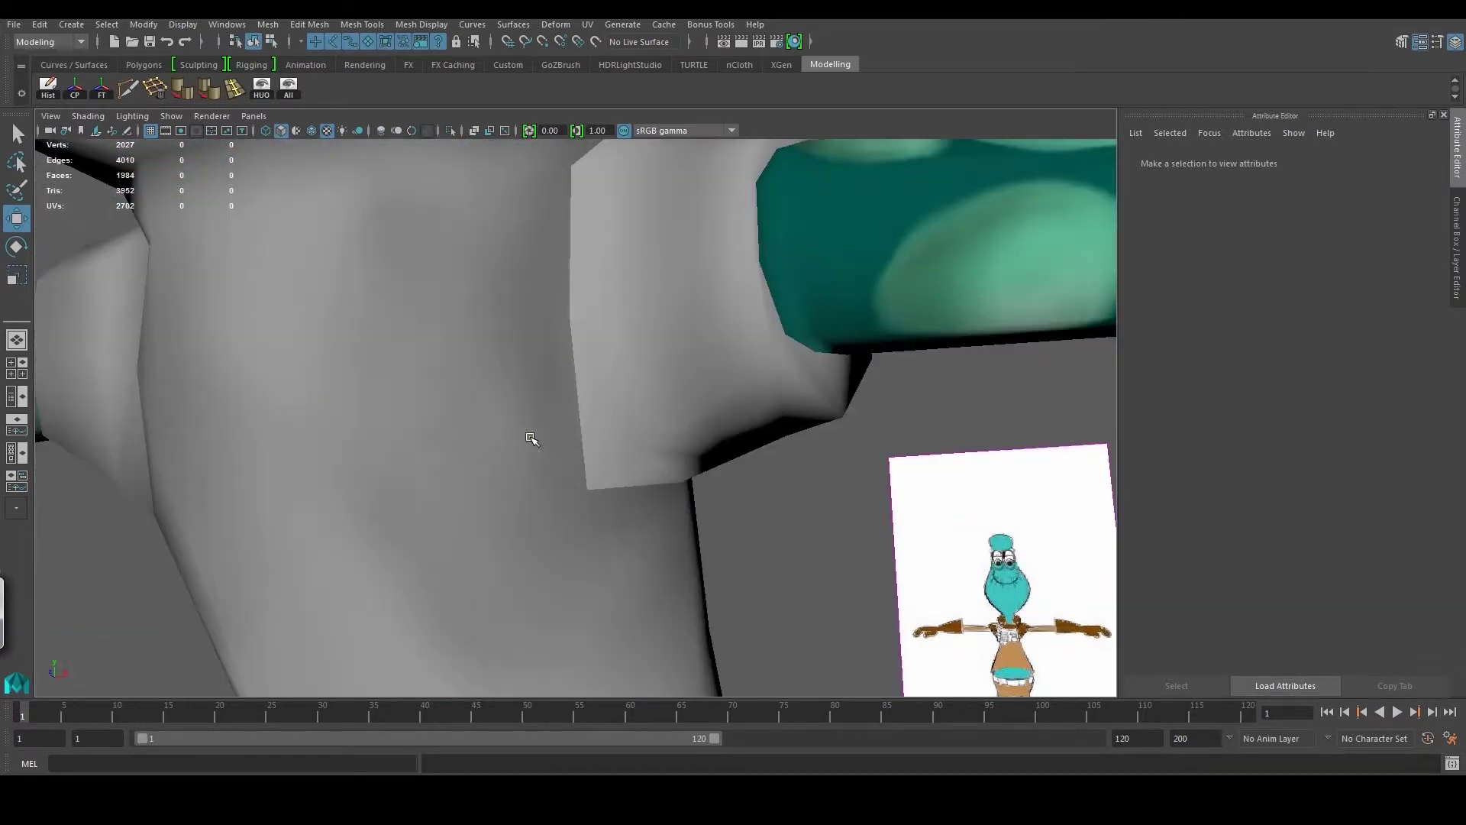
scroll(649, 519, down, 2)
scroll(645, 484, down, 2)
scroll(633, 473, down, 1)
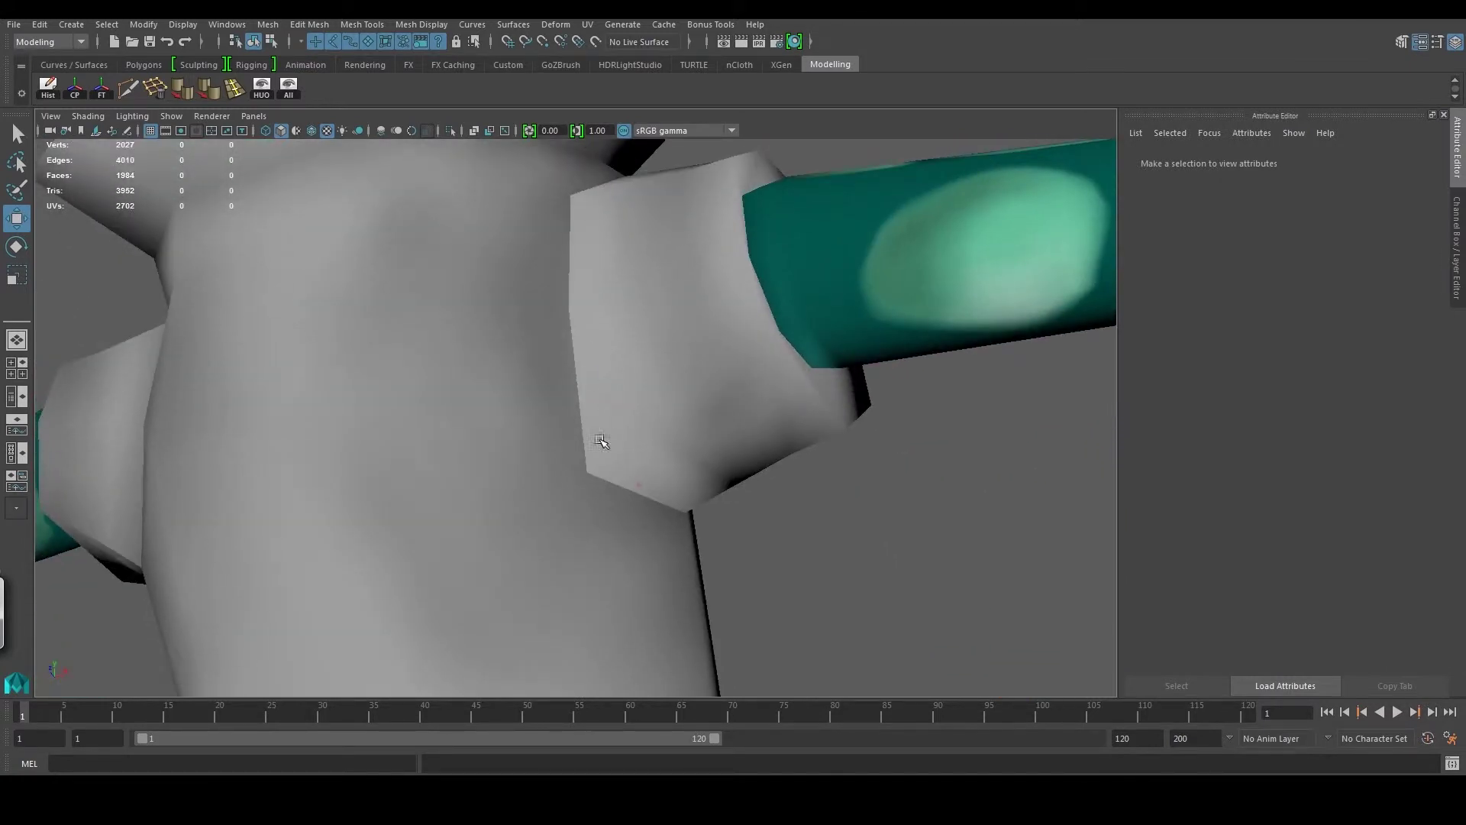
scroll(603, 428, down, 3)
drag(609, 389, 598, 362)
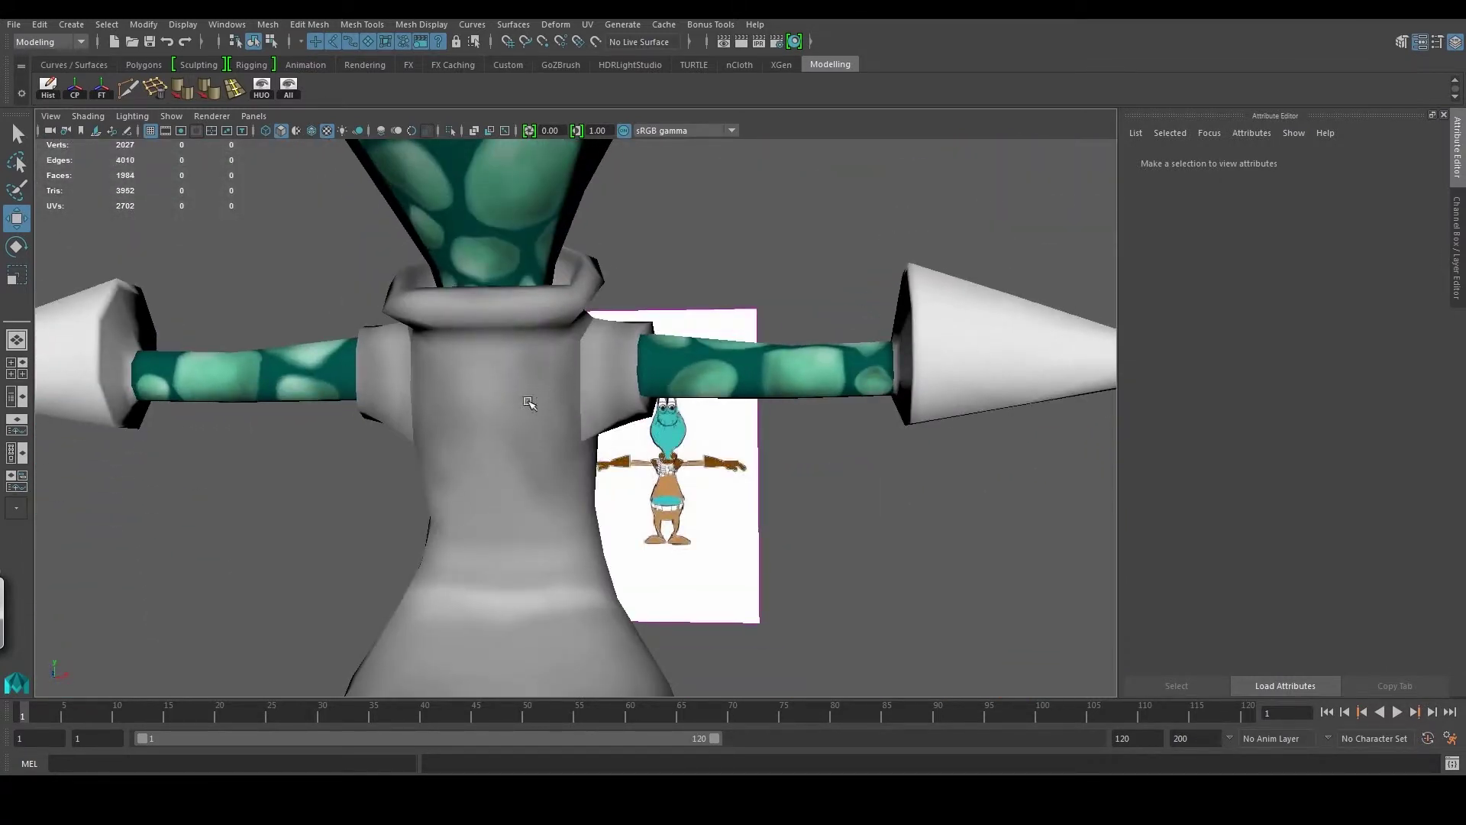
scroll(529, 402, down, 3)
scroll(529, 403, down, 3)
mouse_move(529, 402)
mouse_down()
mouse_move(687, 426)
mouse_move(491, 460)
mouse_up()
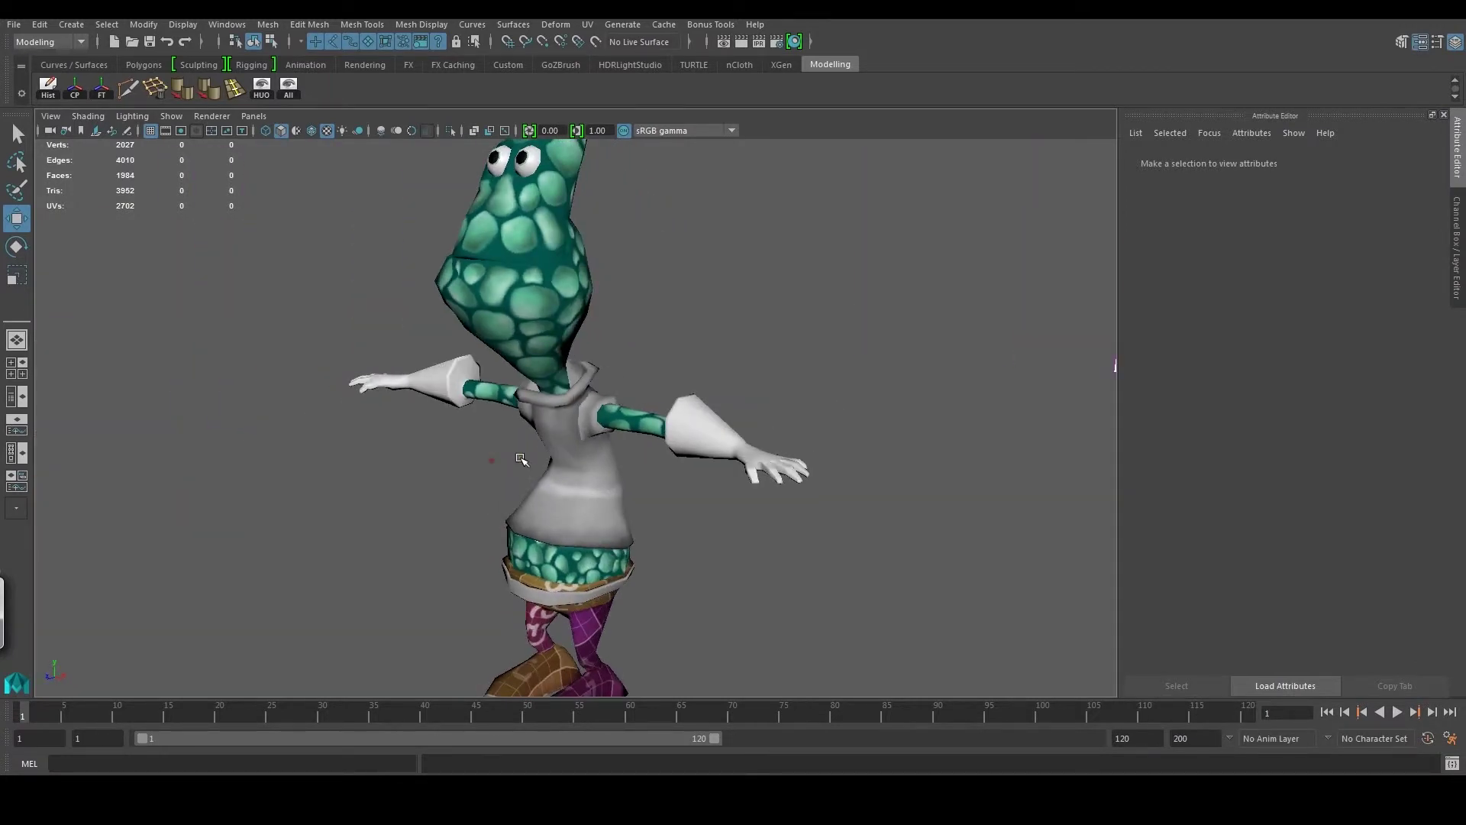
scroll(521, 459, up, 2)
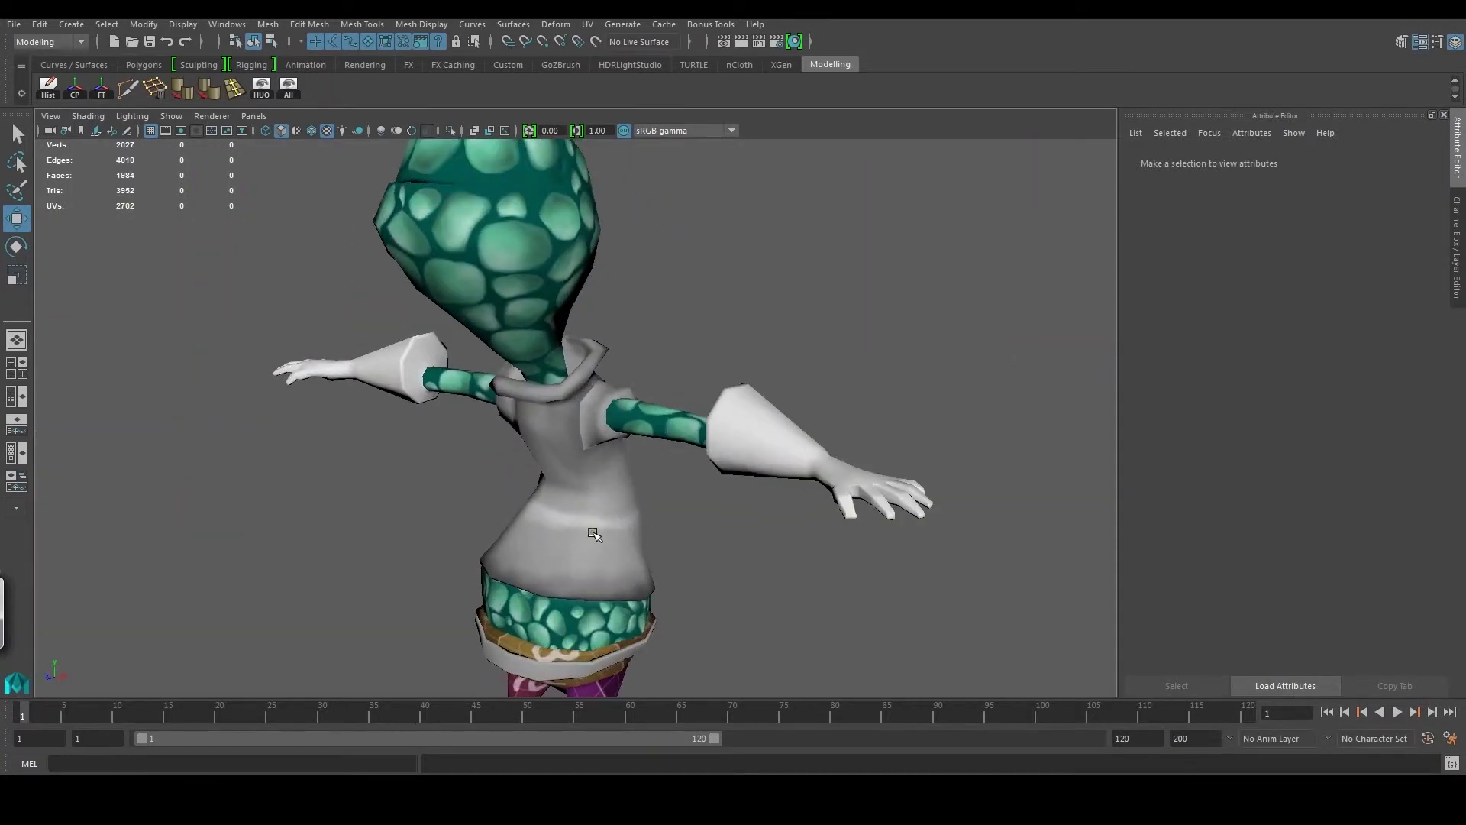
mouse_move(594, 534)
mouse_down()
mouse_move(547, 484)
mouse_move(327, 507)
mouse_move(491, 507)
mouse_move(410, 557)
mouse_move(271, 534)
mouse_move(474, 484)
mouse_move(409, 458)
mouse_move(373, 416)
mouse_up()
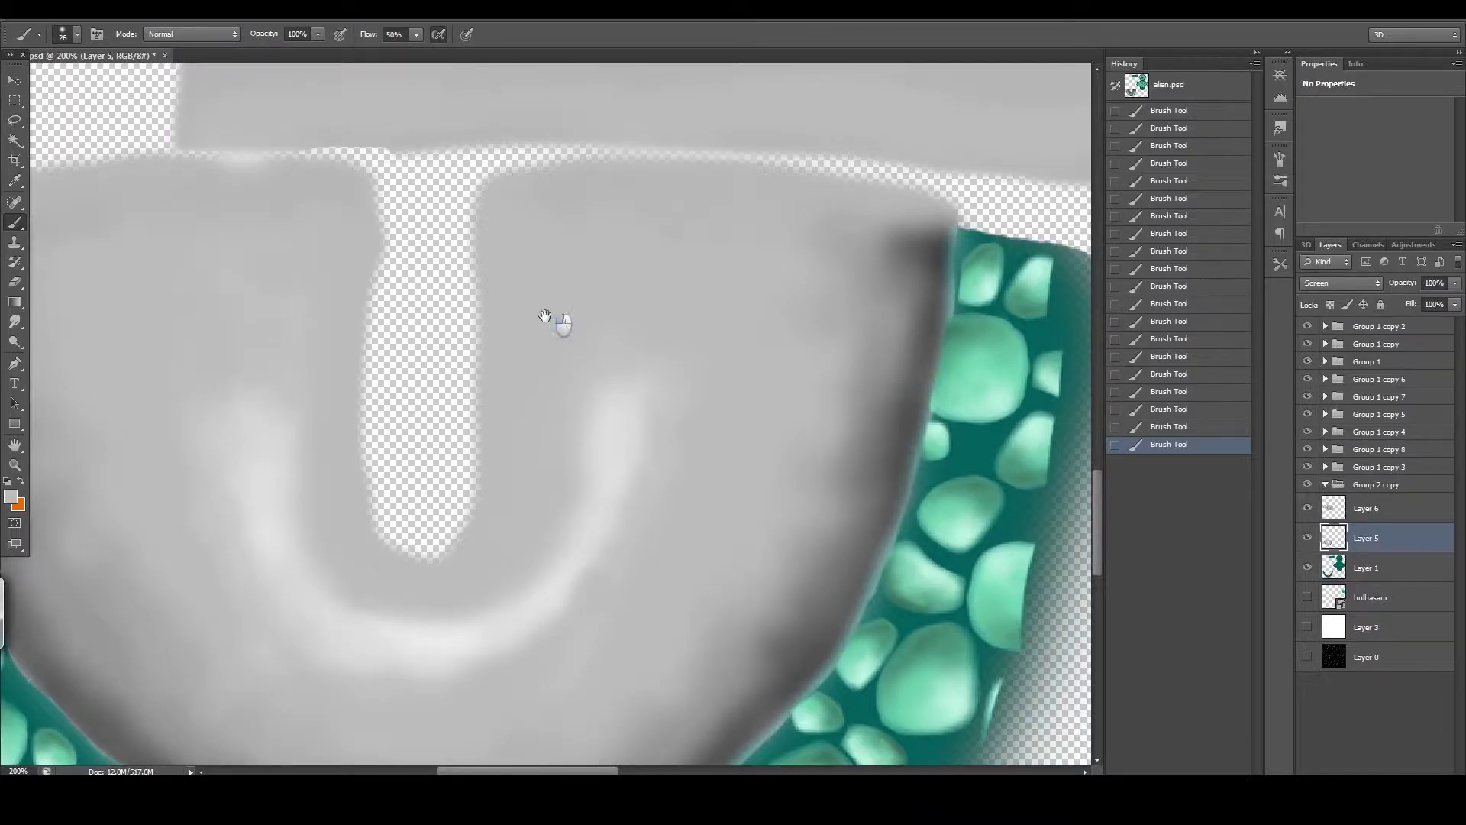
mouse_move(550, 317)
mouse_down()
mouse_move(481, 458)
mouse_move(549, 557)
mouse_up()
mouse_move(532, 385)
mouse_down()
mouse_move(278, 383)
mouse_move(241, 336)
mouse_up()
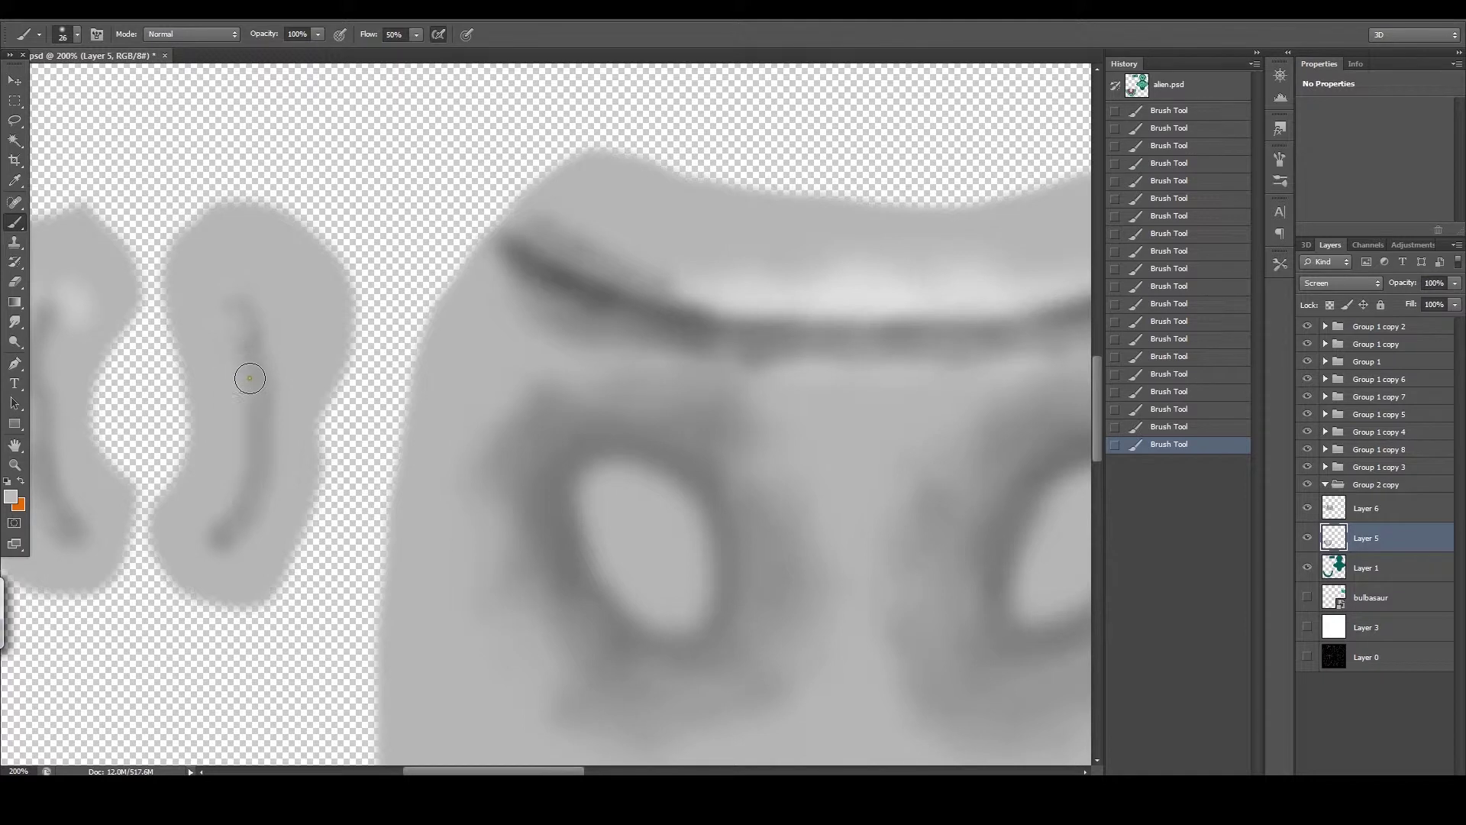
click(419, 745)
click(582, 468)
key(F10)
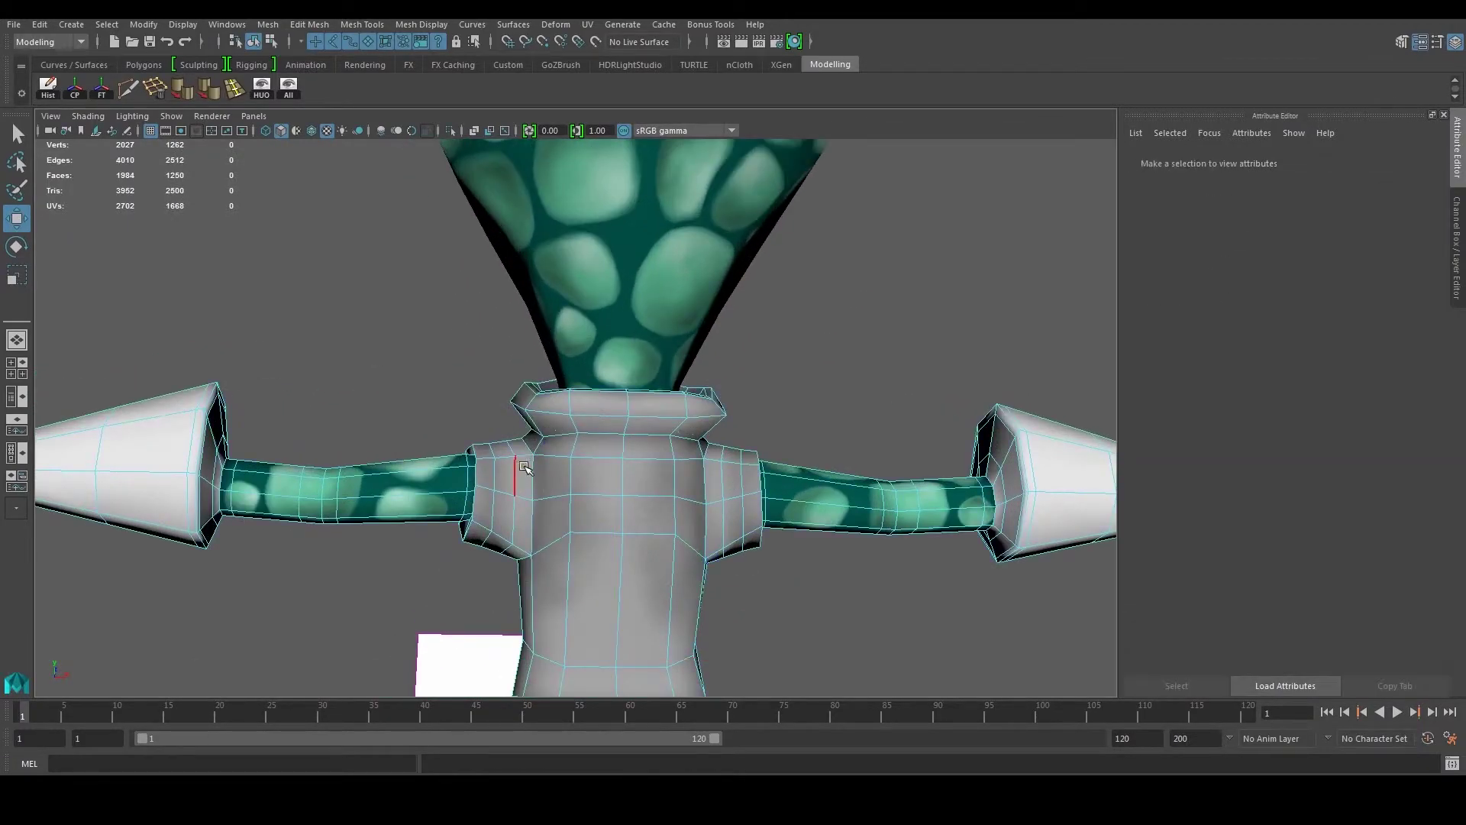
click(529, 464)
mouse_move(529, 464)
mouse_down()
mouse_move(534, 518)
mouse_move(557, 483)
mouse_up()
shift+click(500, 528)
shift+click(511, 481)
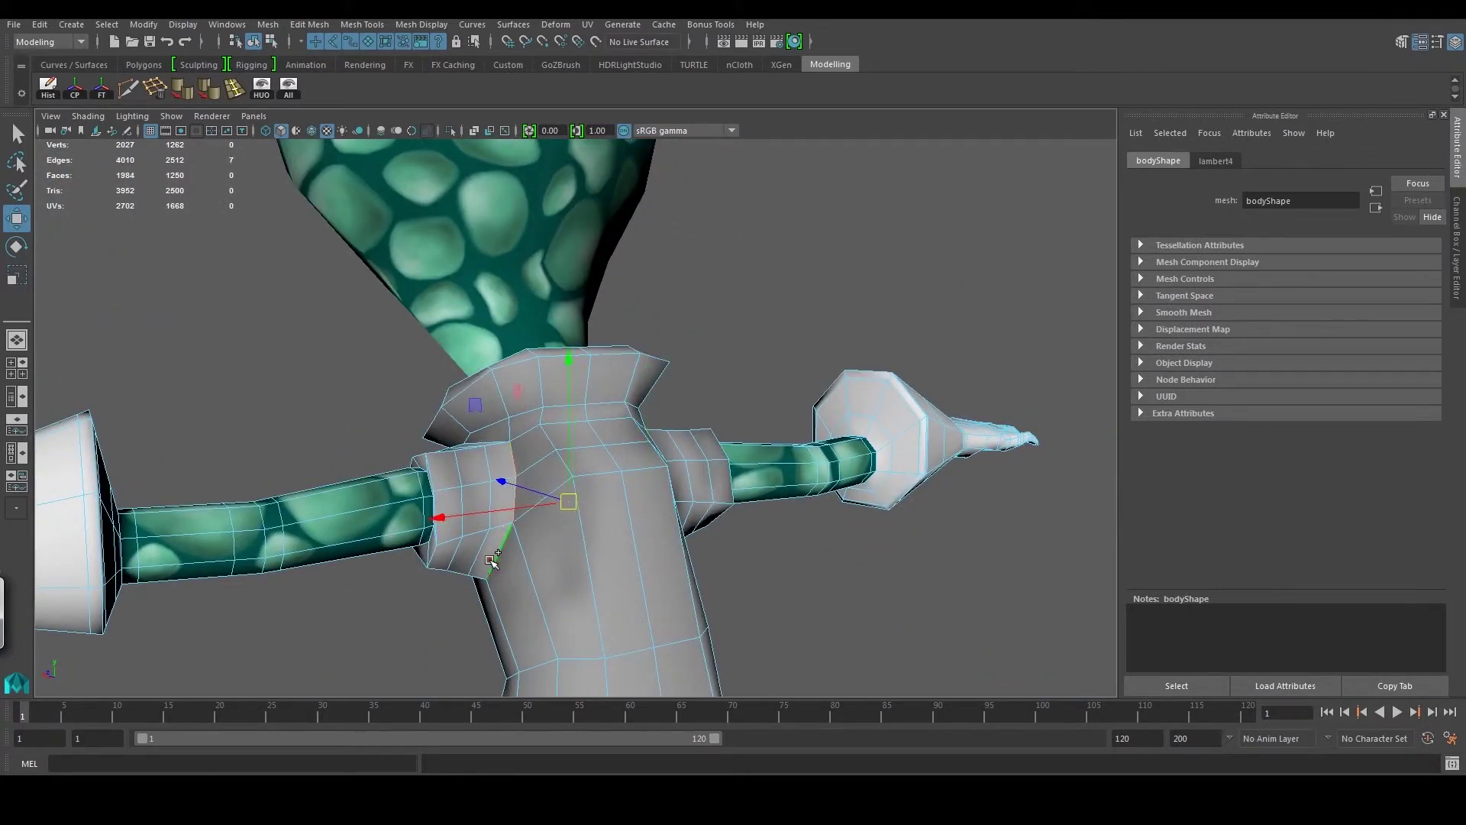
drag(490, 561, 492, 509)
shift+click(493, 509)
drag(491, 550, 674, 550)
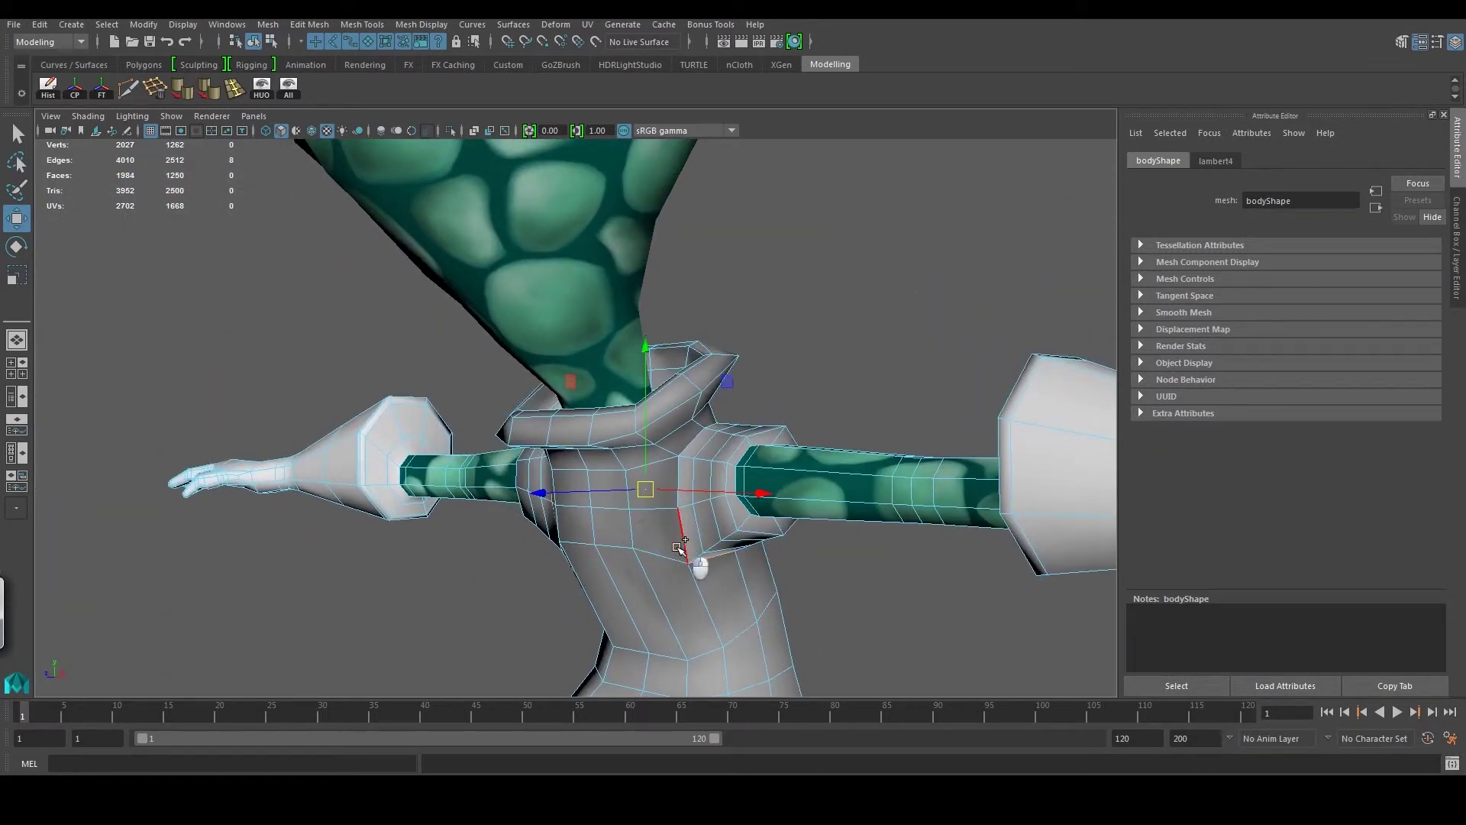
click(274, 23)
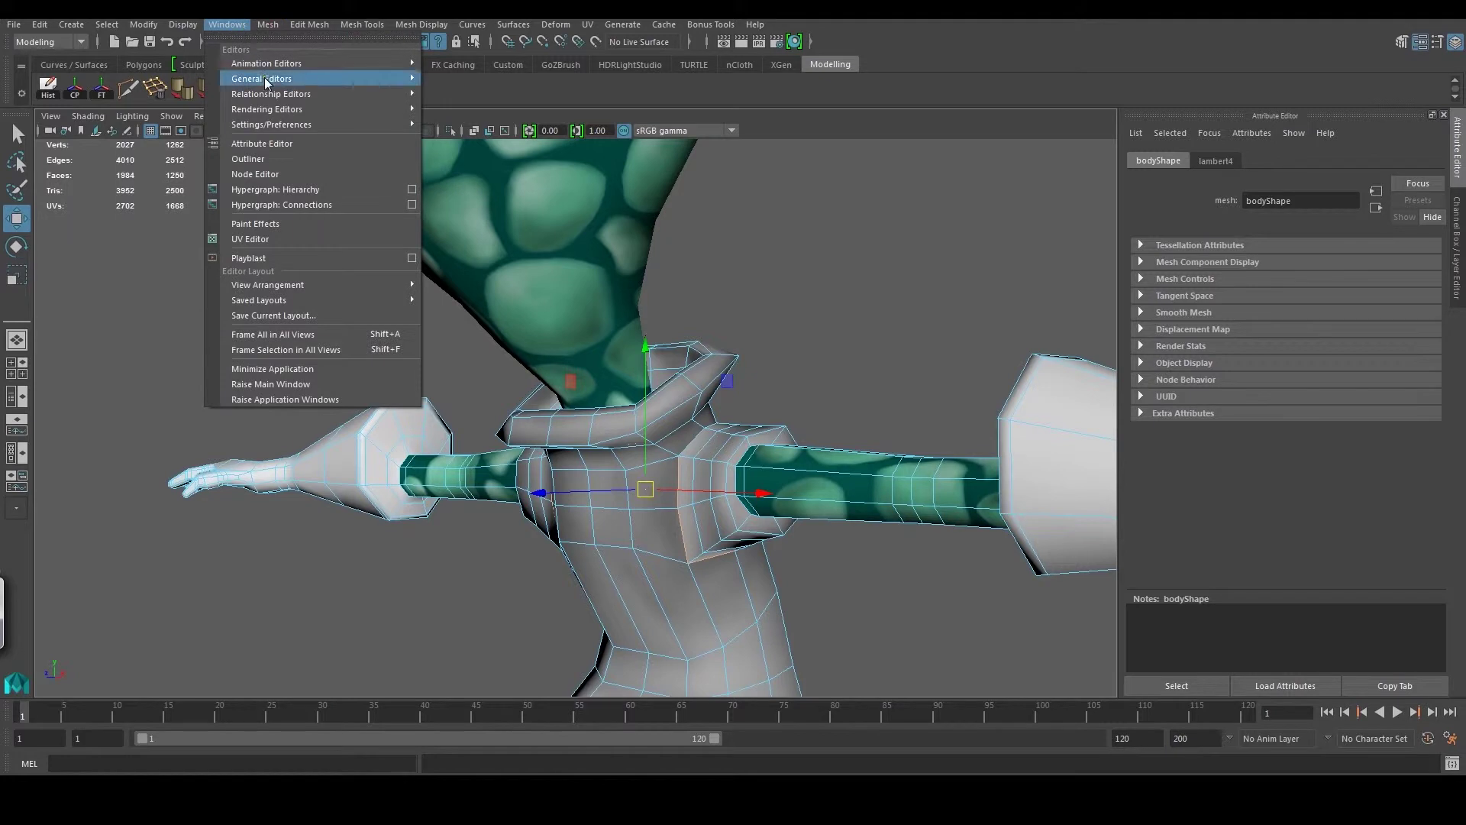
click(267, 239)
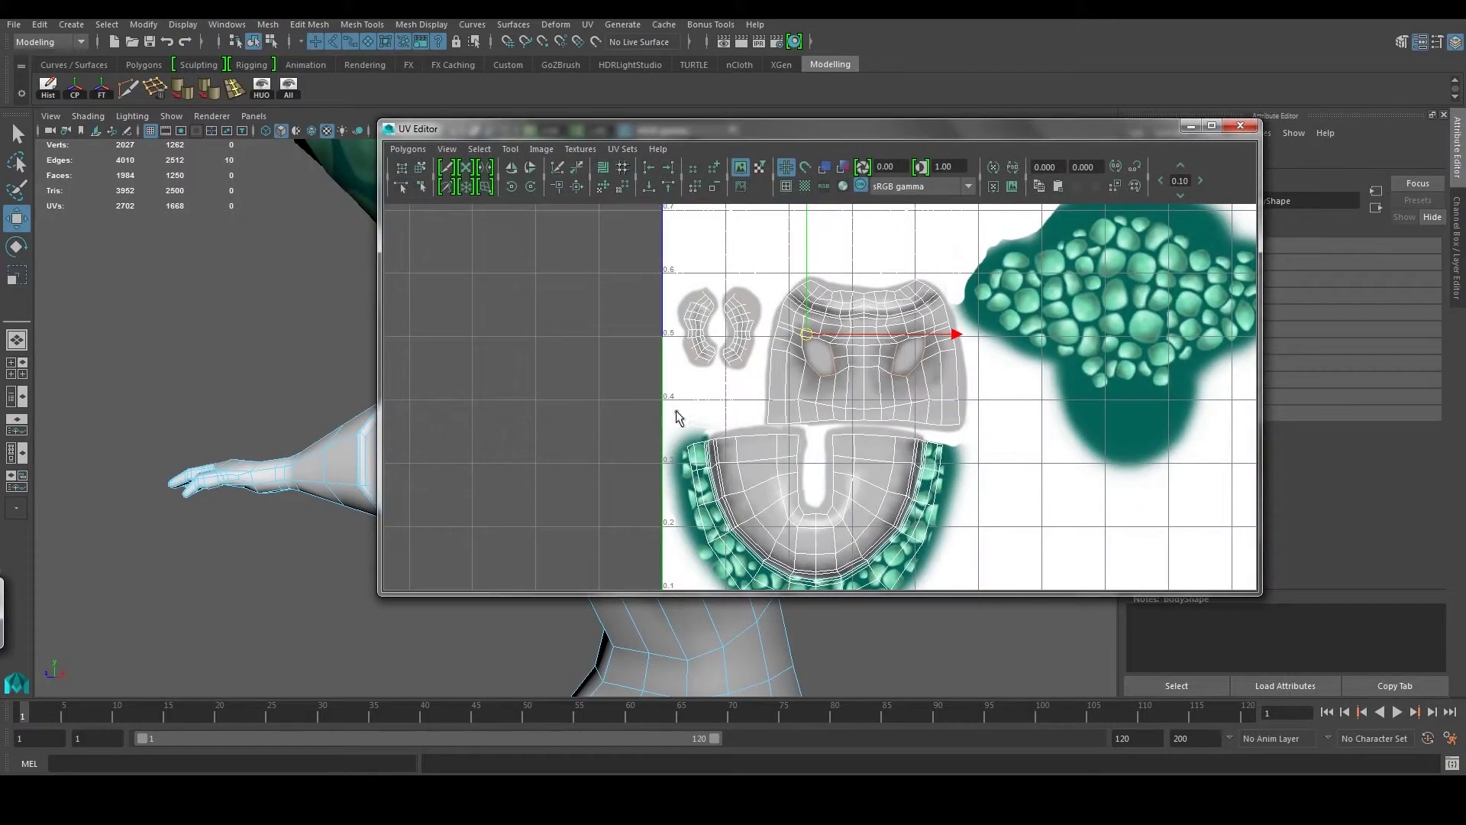
scroll(748, 395, up, 3)
scroll(705, 374, up, 1)
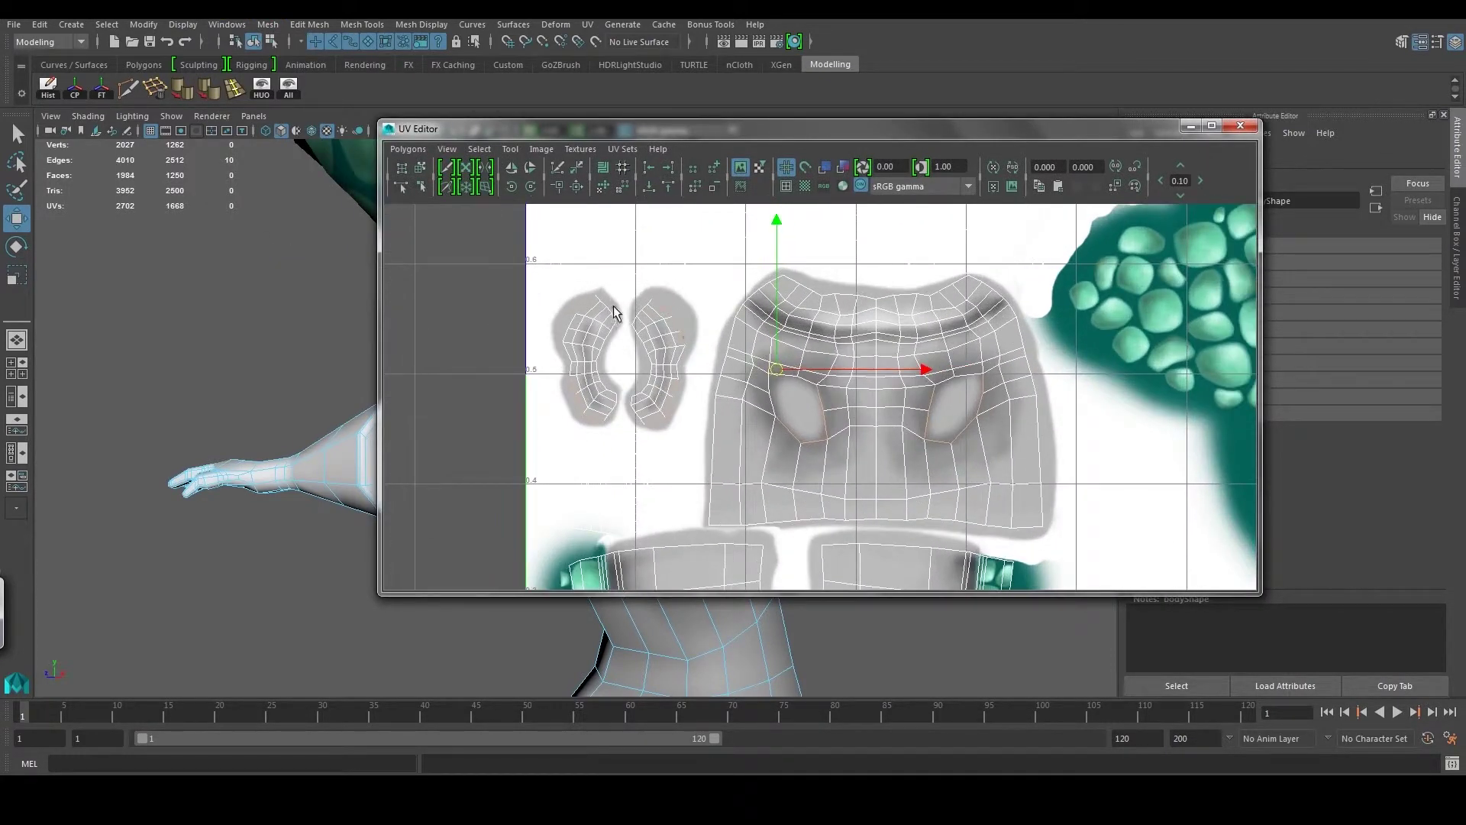
click(1241, 127)
right_click(710, 353)
click(827, 288)
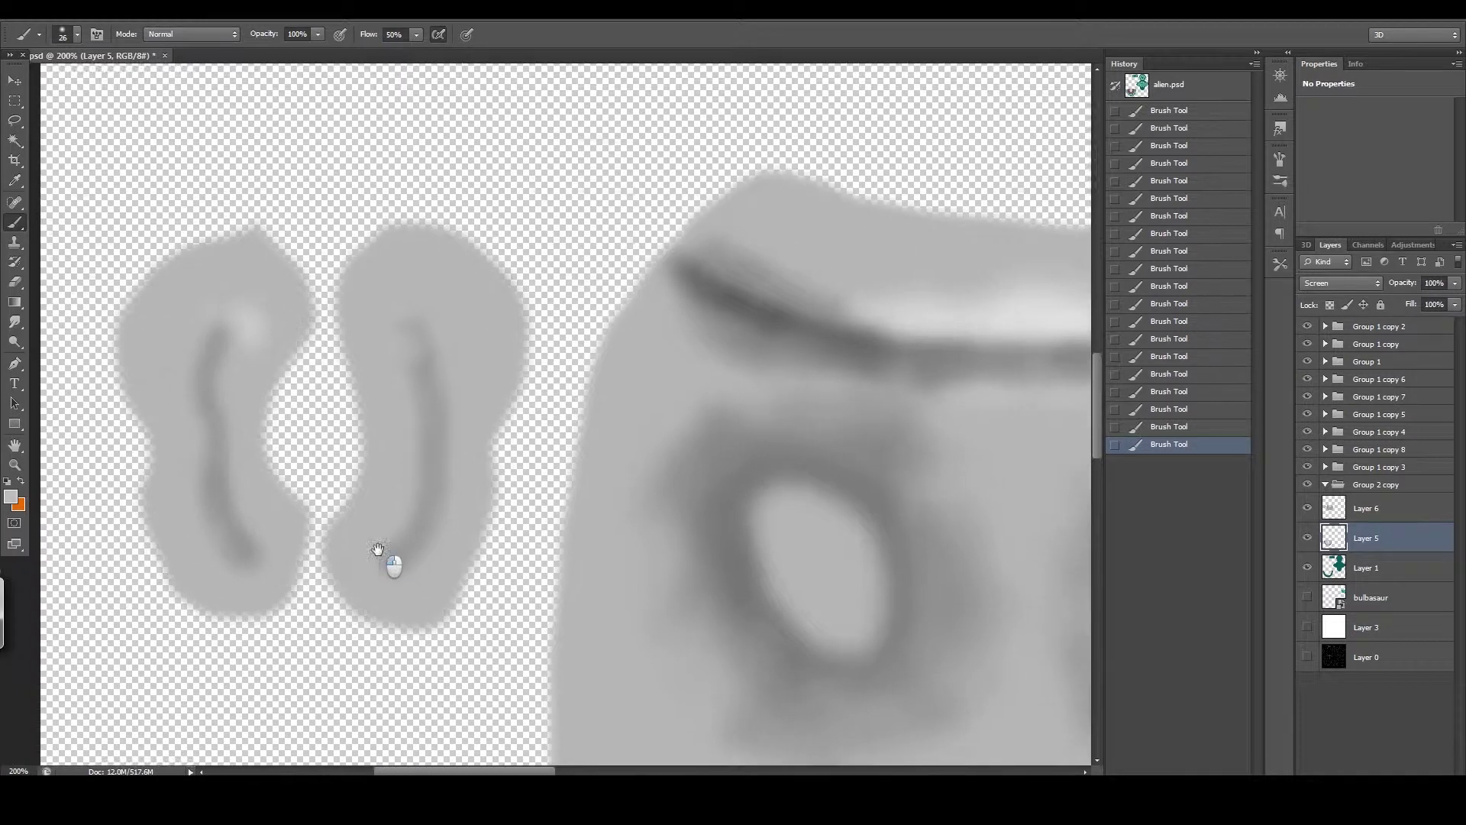
- Zoom in to frame both ear shapes and set the foreground to a darker neutral grey
drag(385, 555, 821, 497)
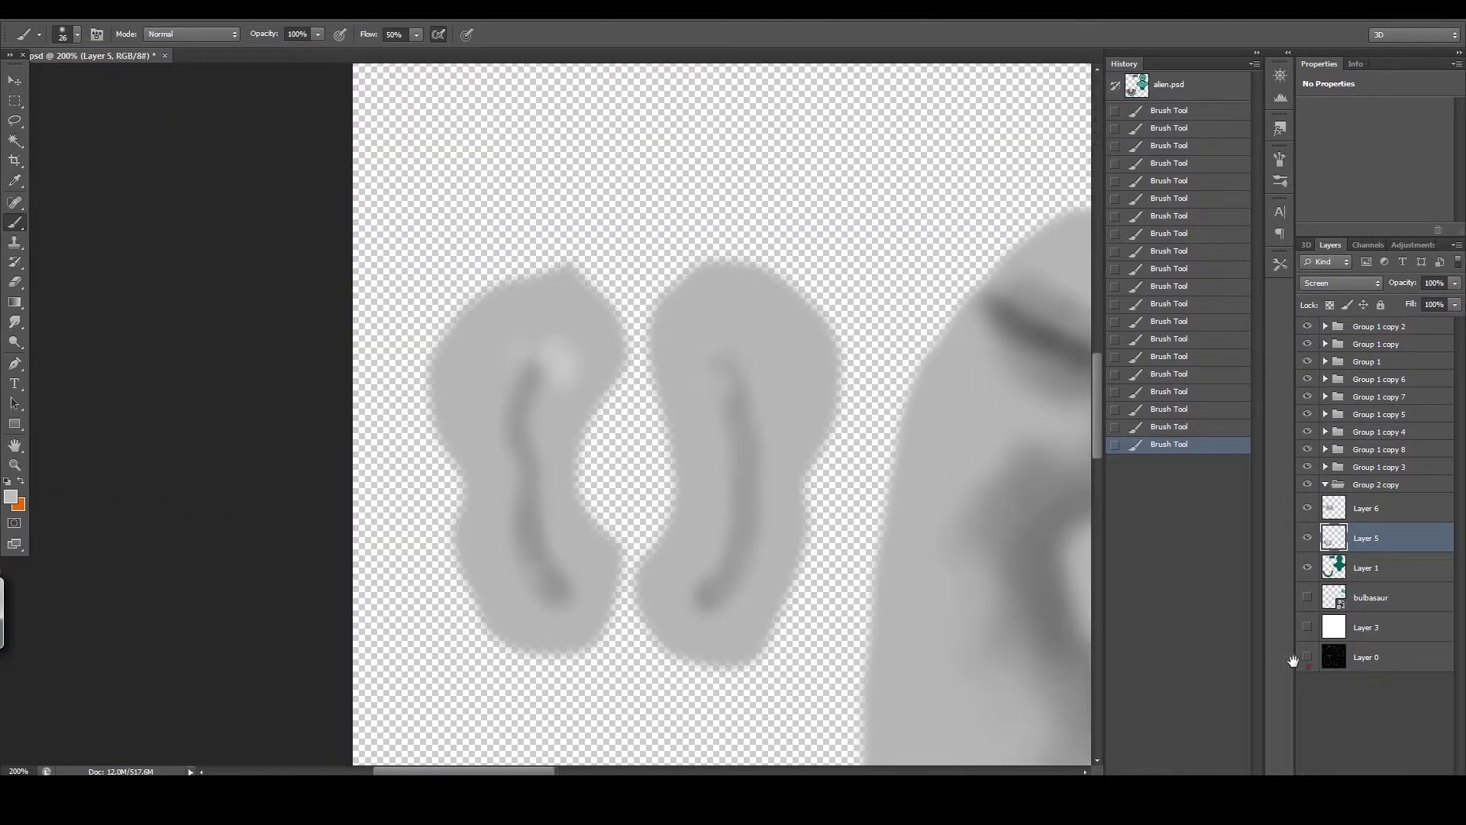
click(14, 464)
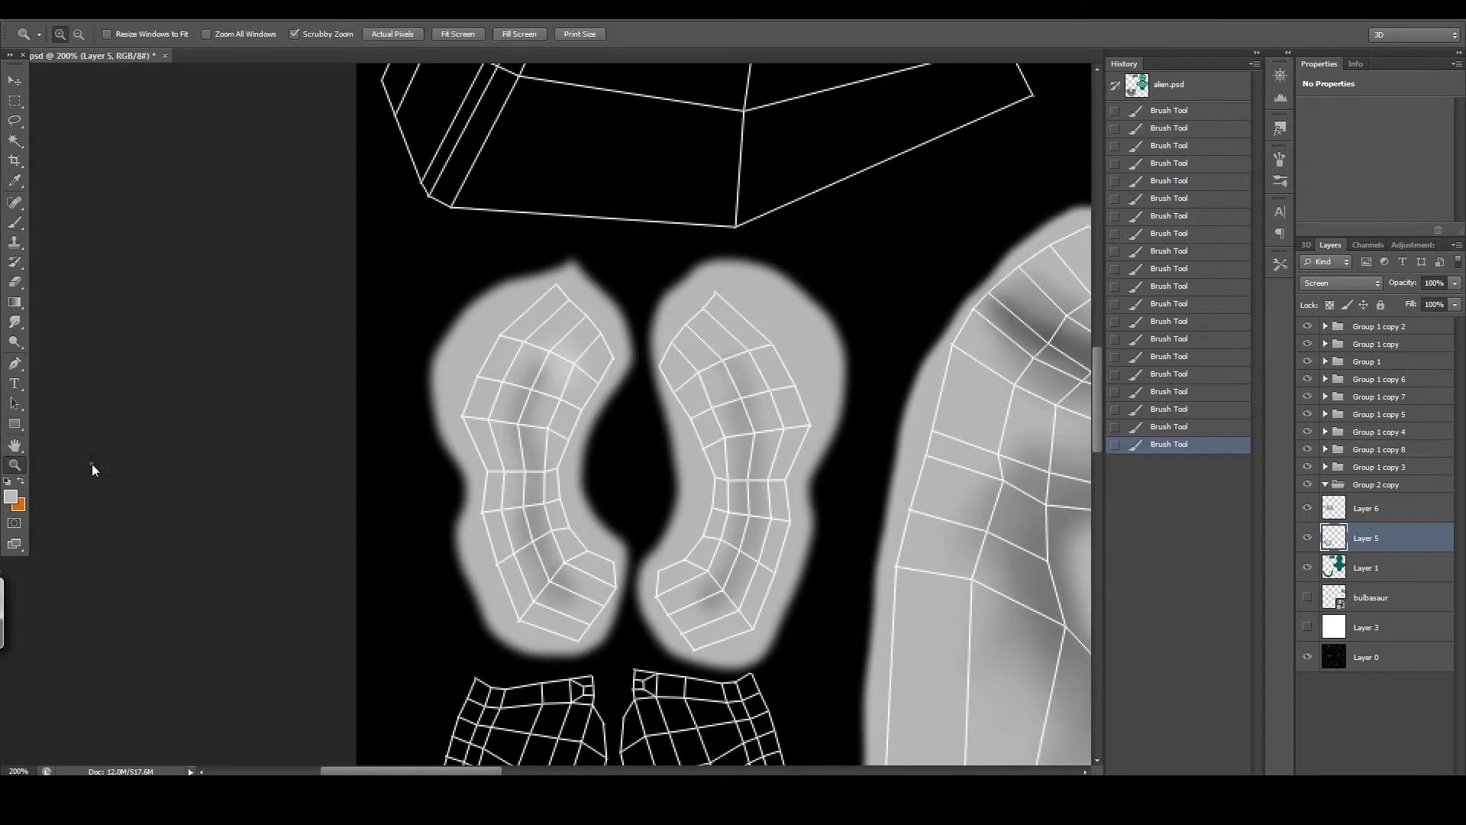
click(787, 485)
drag(655, 471, 495, 418)
key(i)
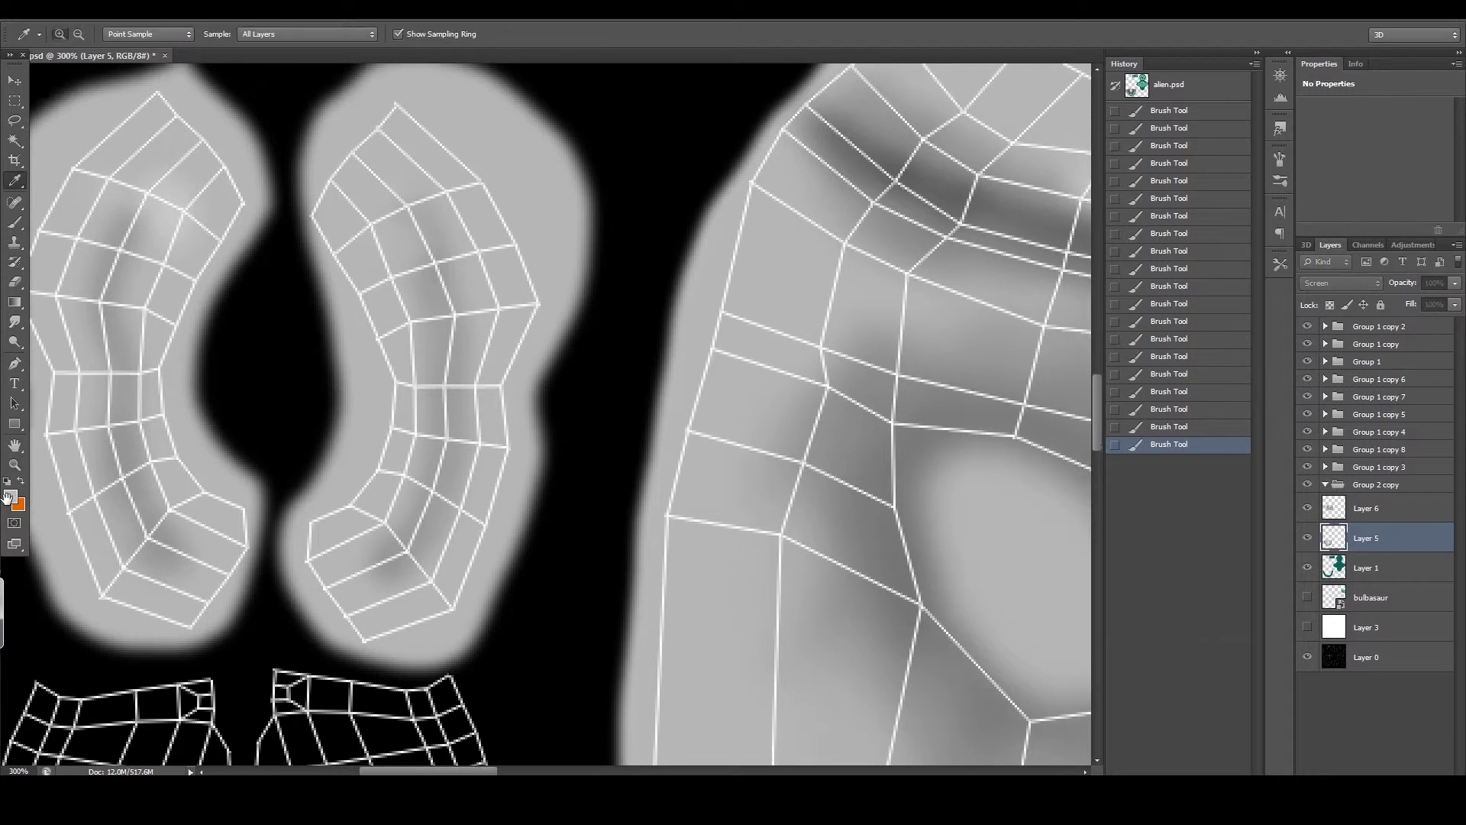
click(11, 497)
drag(857, 508, 838, 524)
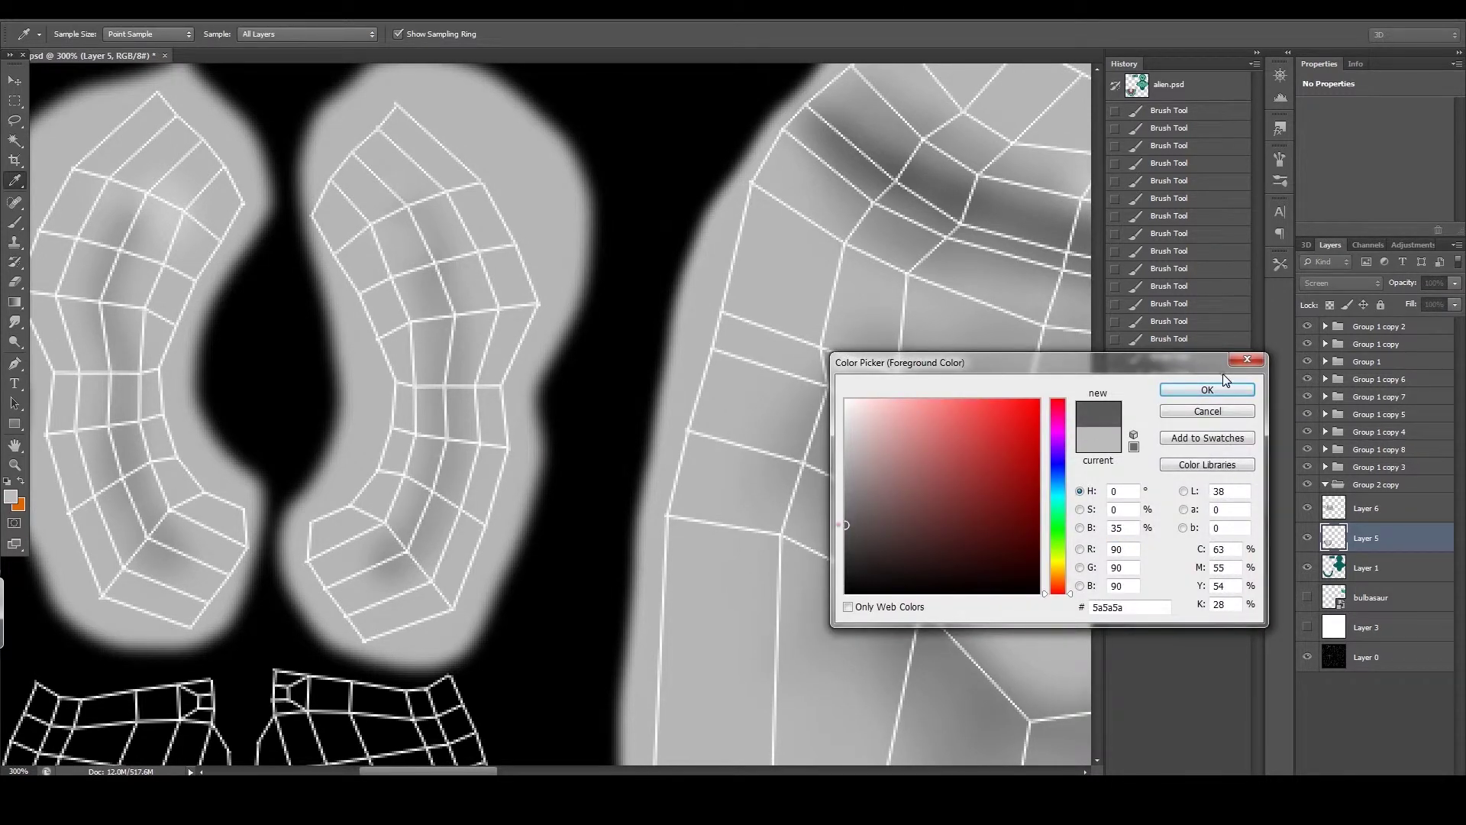
click(1218, 390)
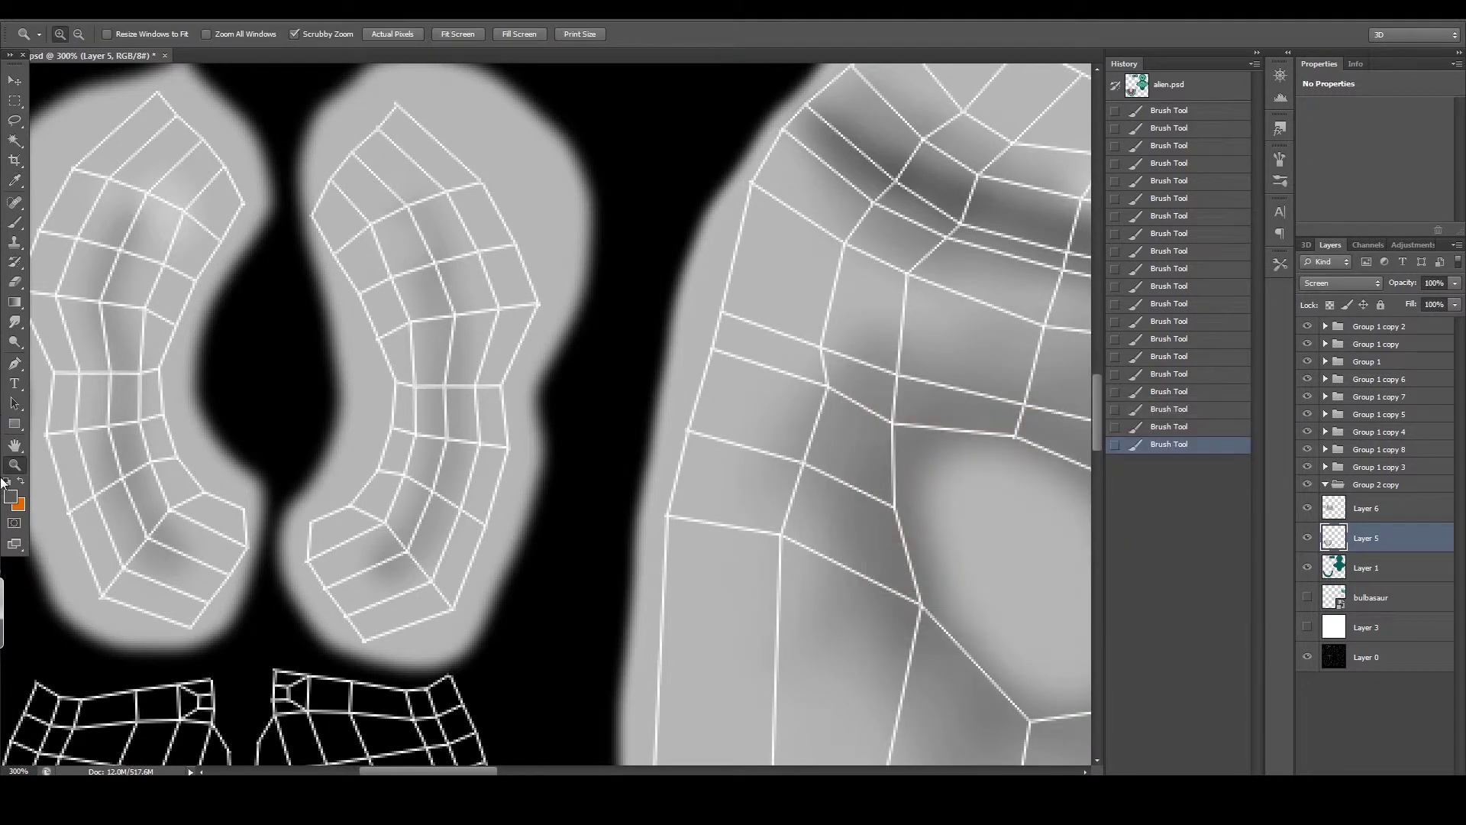
- Sample the grey from the ear shape on canvas as the foreground colour
click(11, 497)
drag(932, 381, 940, 535)
click(921, 441)
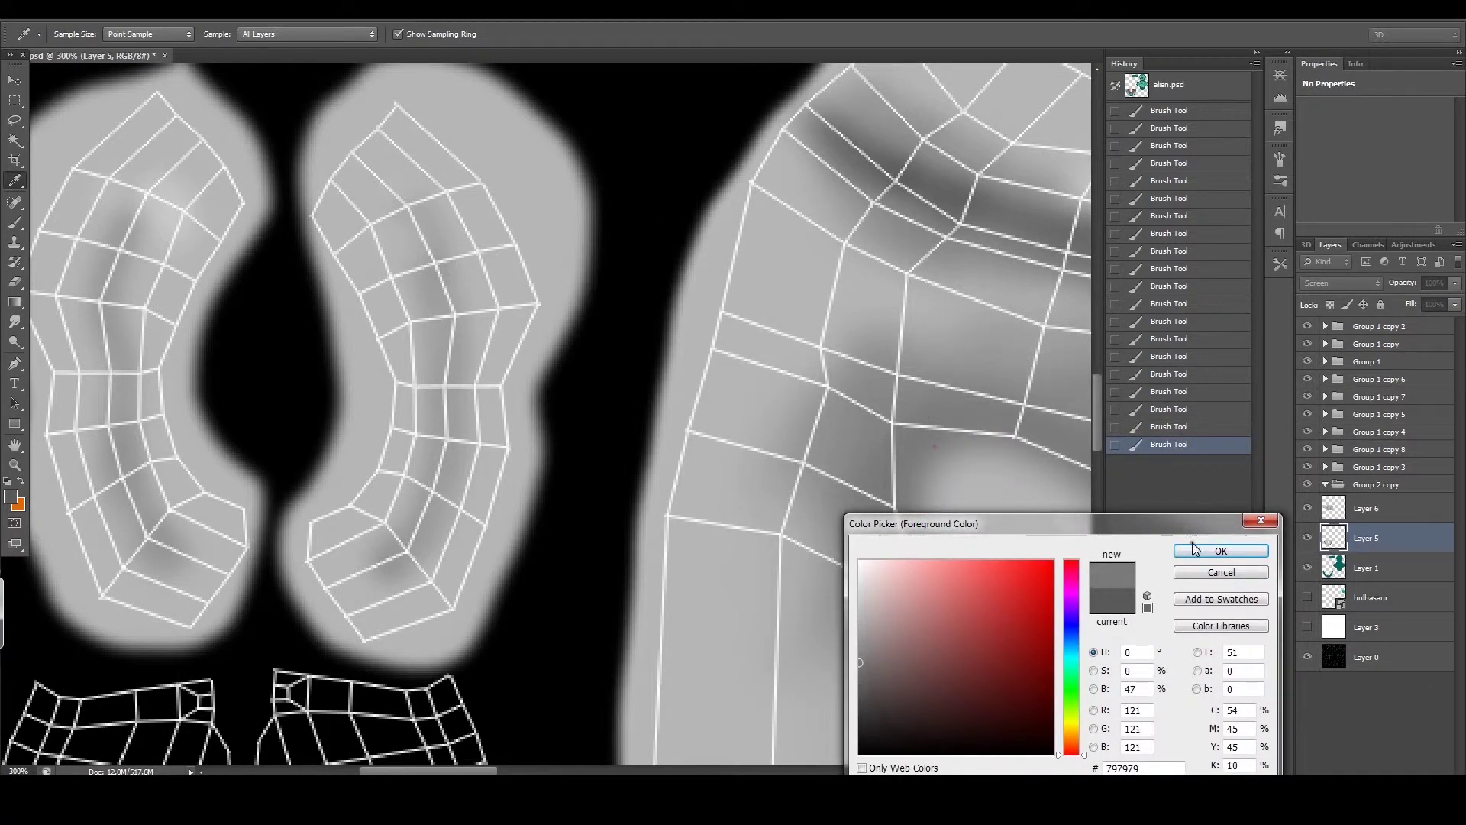
click(1194, 548)
- Brush lighter grey onto the lower ear area on Layer 5 and toggle it to compare
key(b)
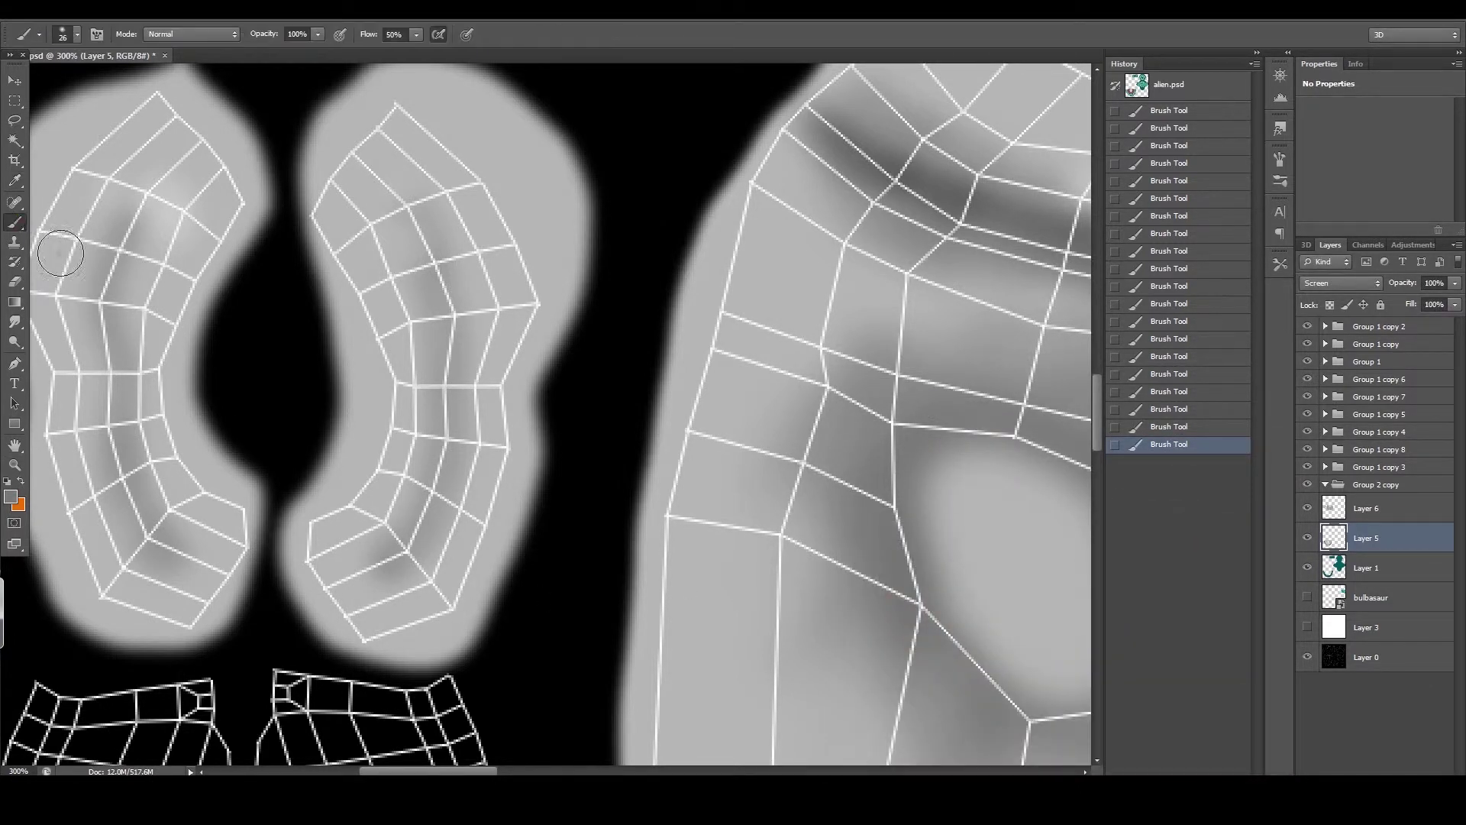
drag(370, 605, 386, 621)
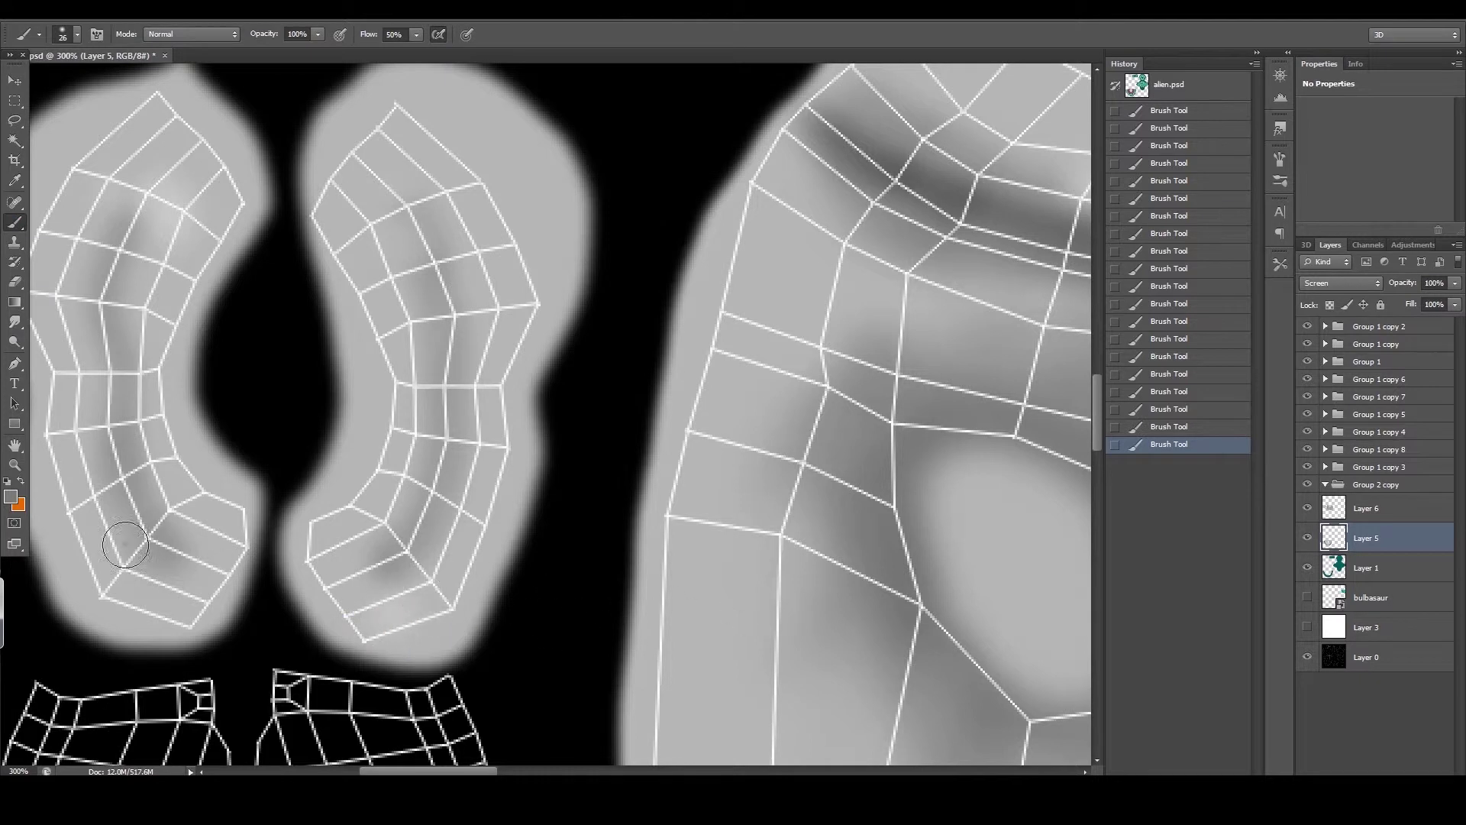
click(1308, 538)
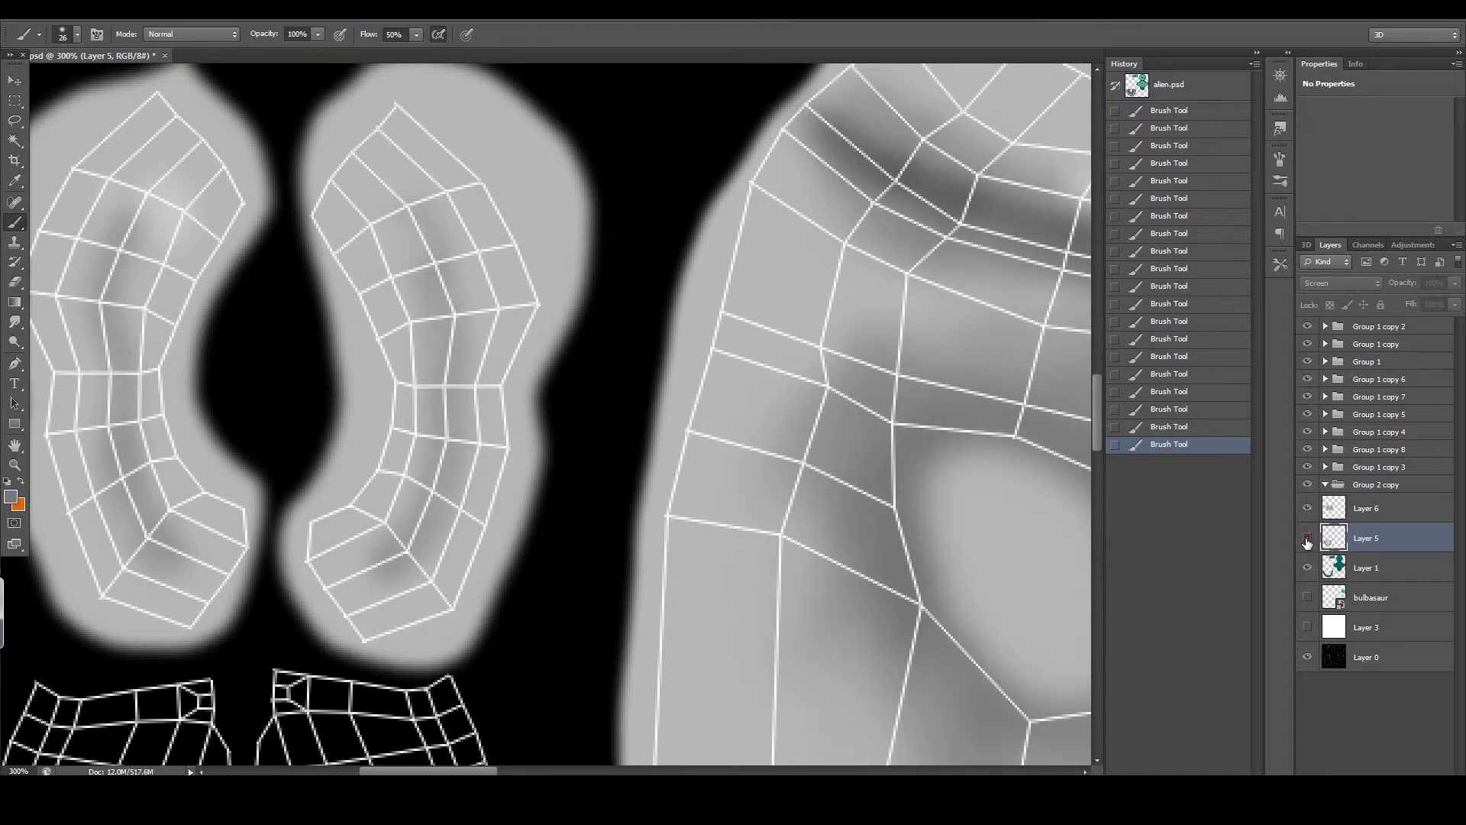
- Switch to a slightly darker grey, then compare Layer 5's shading and leave it hidden
click(11, 497)
click(862, 672)
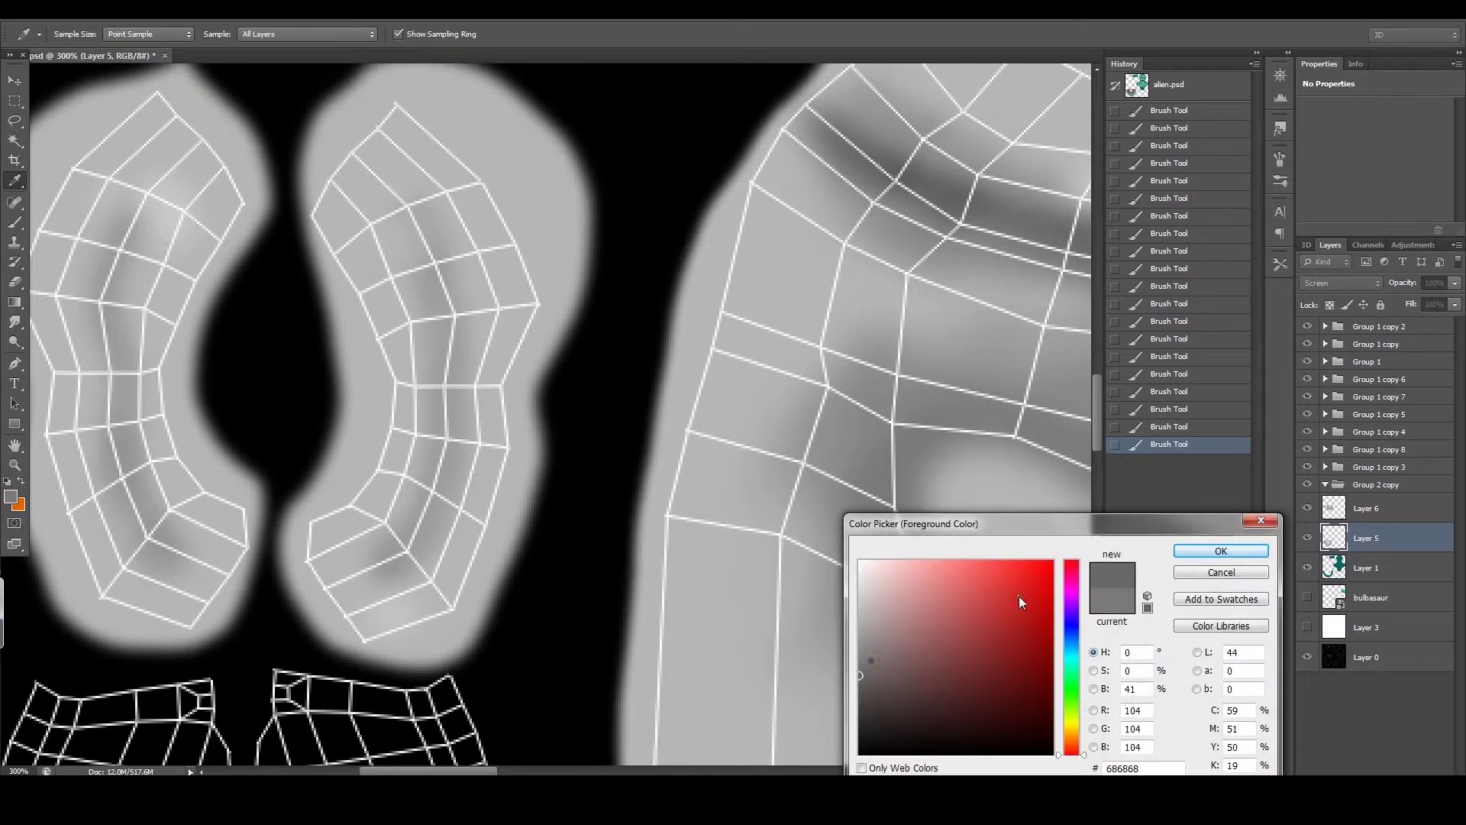
click(1191, 550)
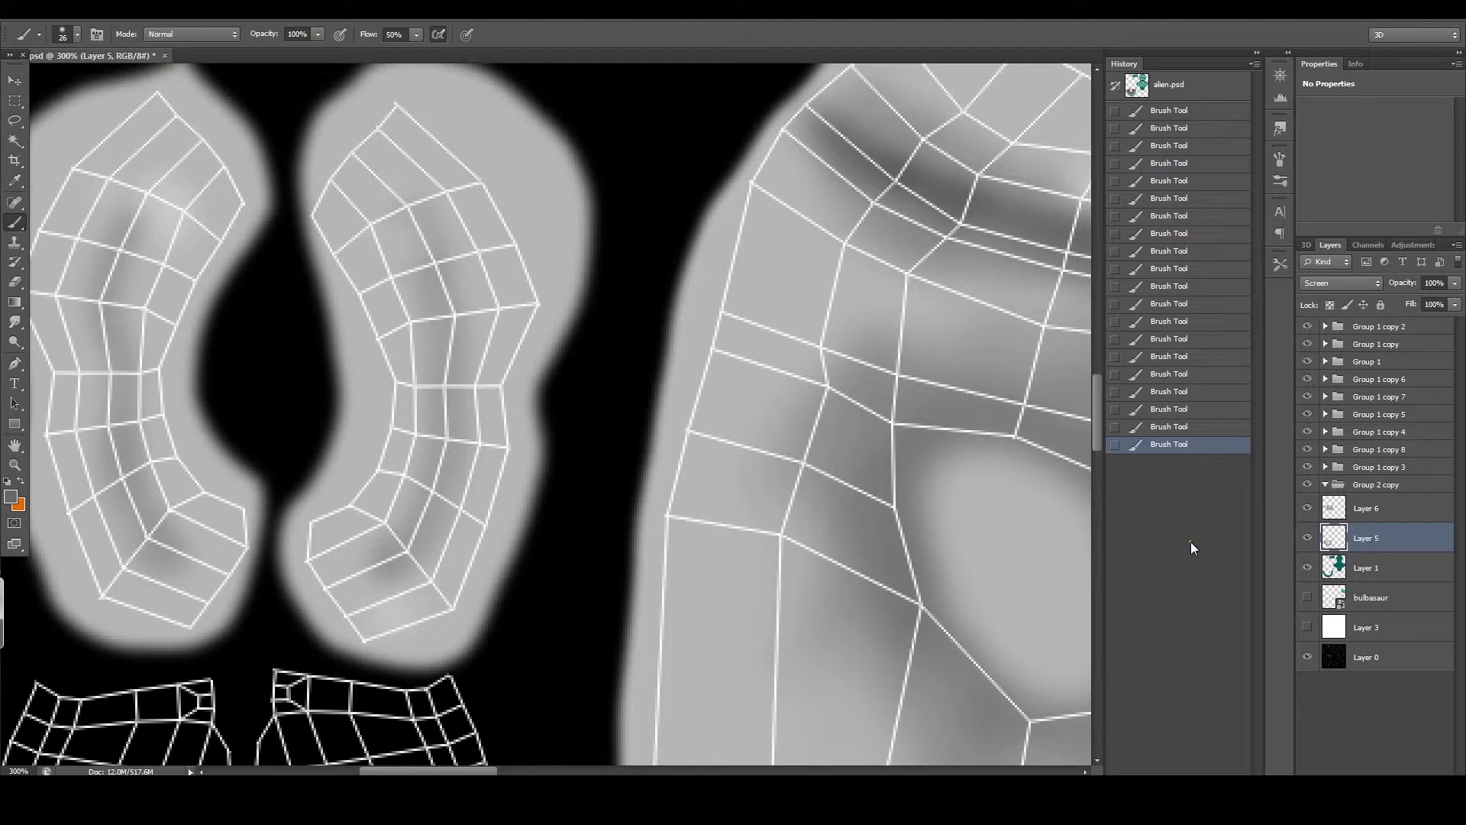
click(1310, 538)
click(1310, 539)
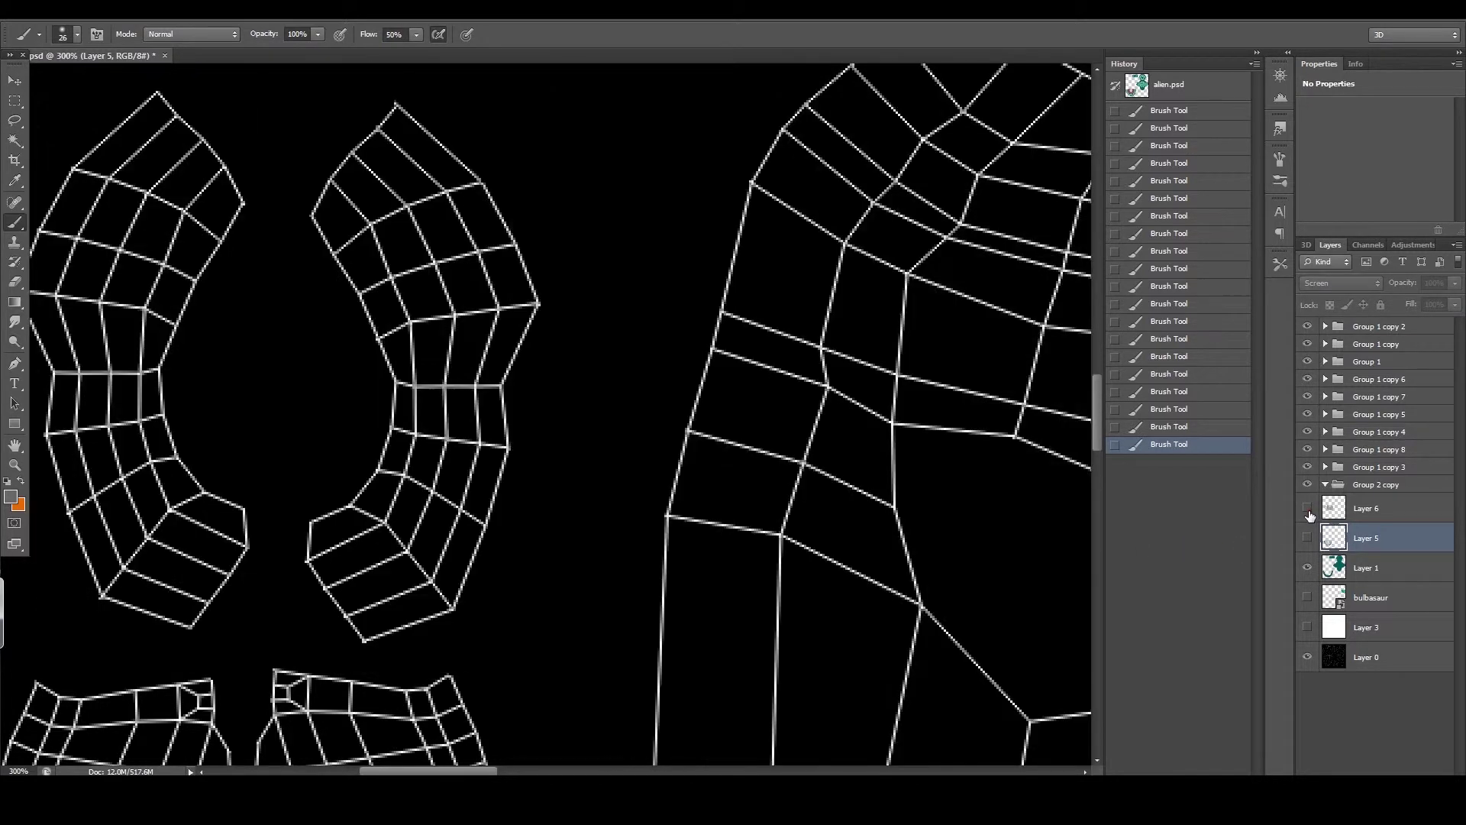
- On Layer 6, darken the ear shape's lower-right edge, undoing and restoring a stroke in History
click(1308, 509)
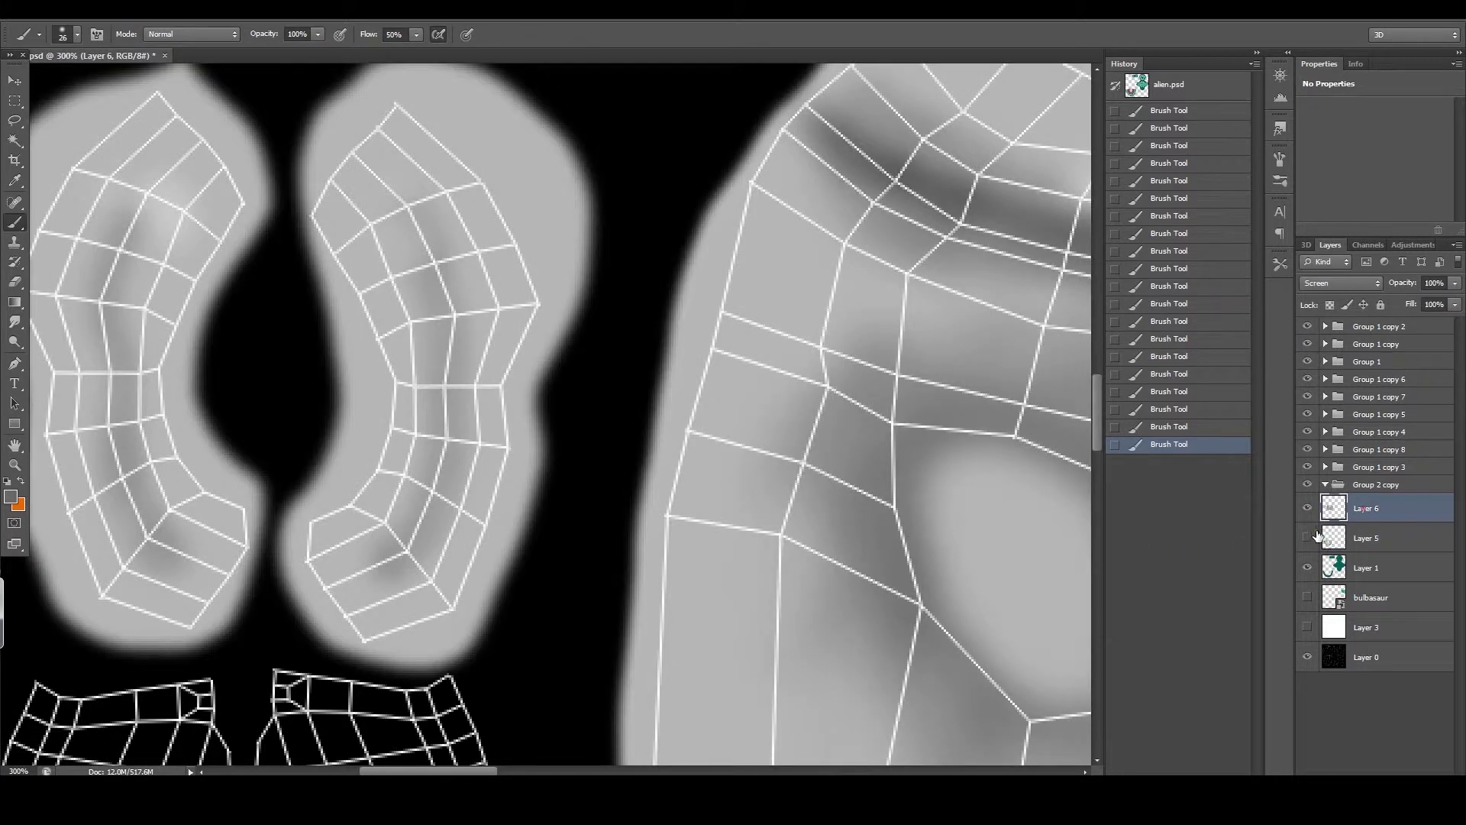
mouse_move(496, 580)
mouse_down()
mouse_move(433, 582)
mouse_move(451, 595)
mouse_move(408, 621)
mouse_up()
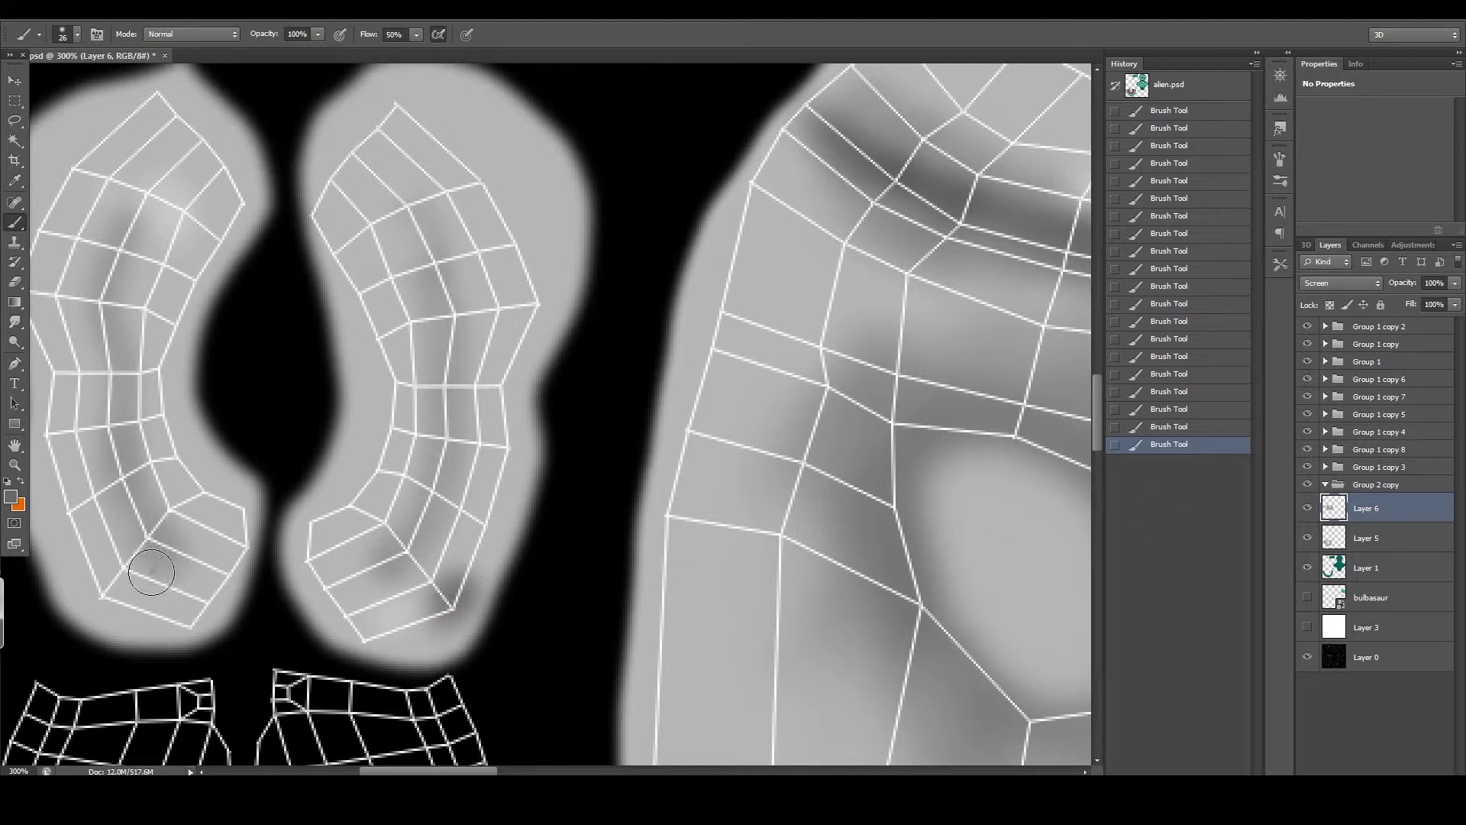
click(11, 497)
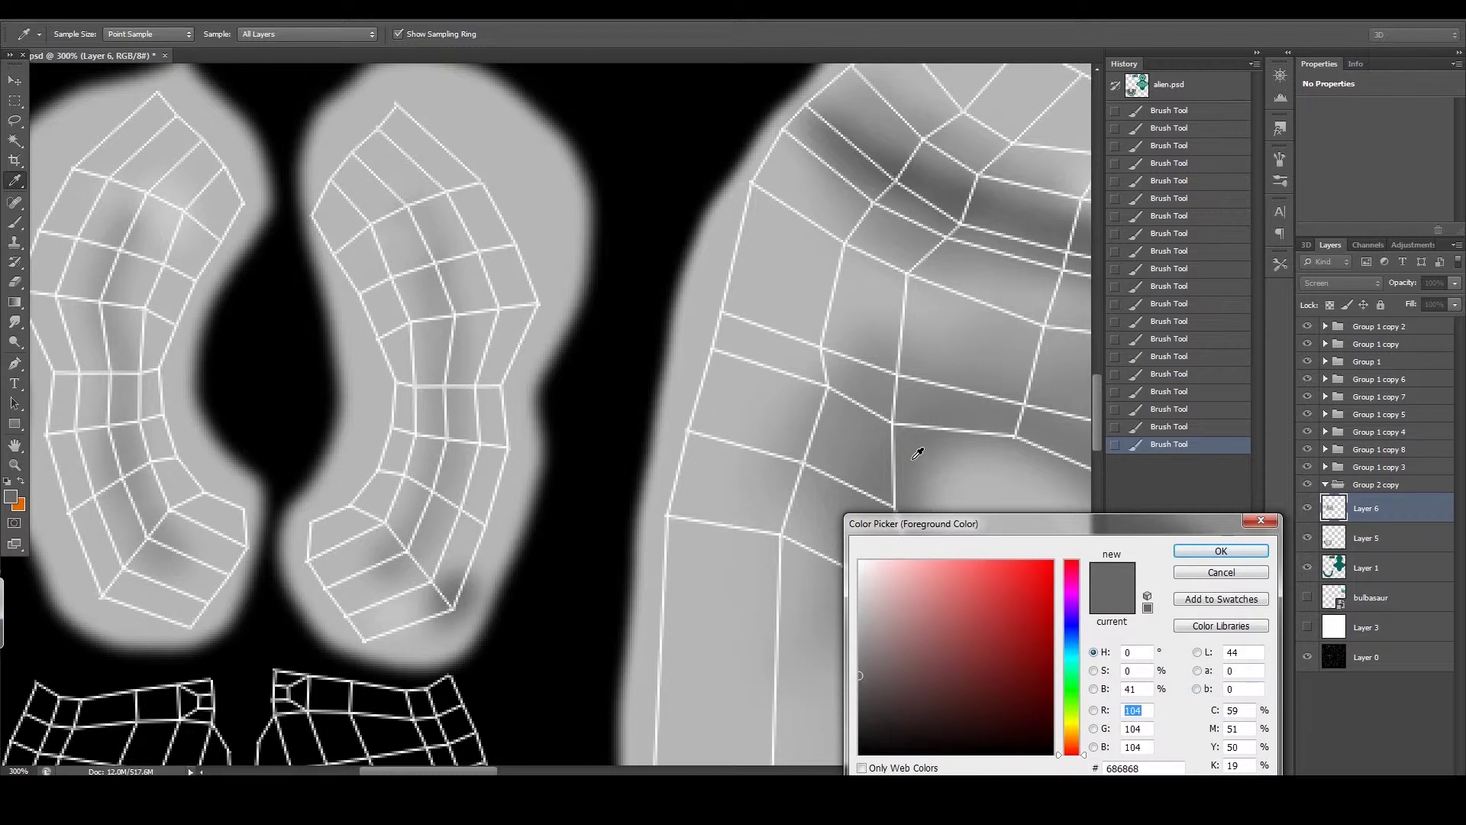
click(1216, 551)
click(1179, 426)
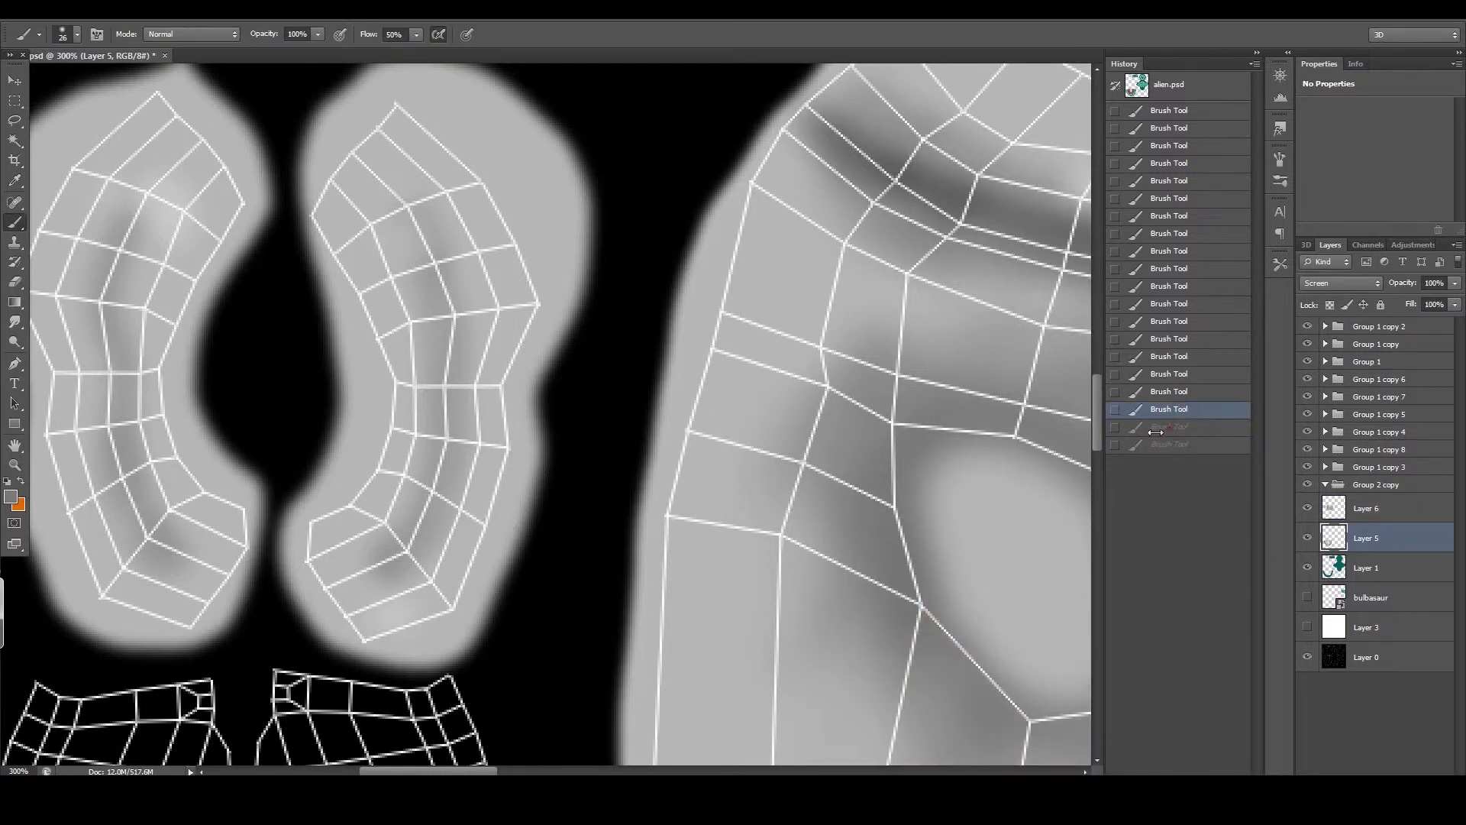
click(1167, 428)
click(15, 496)
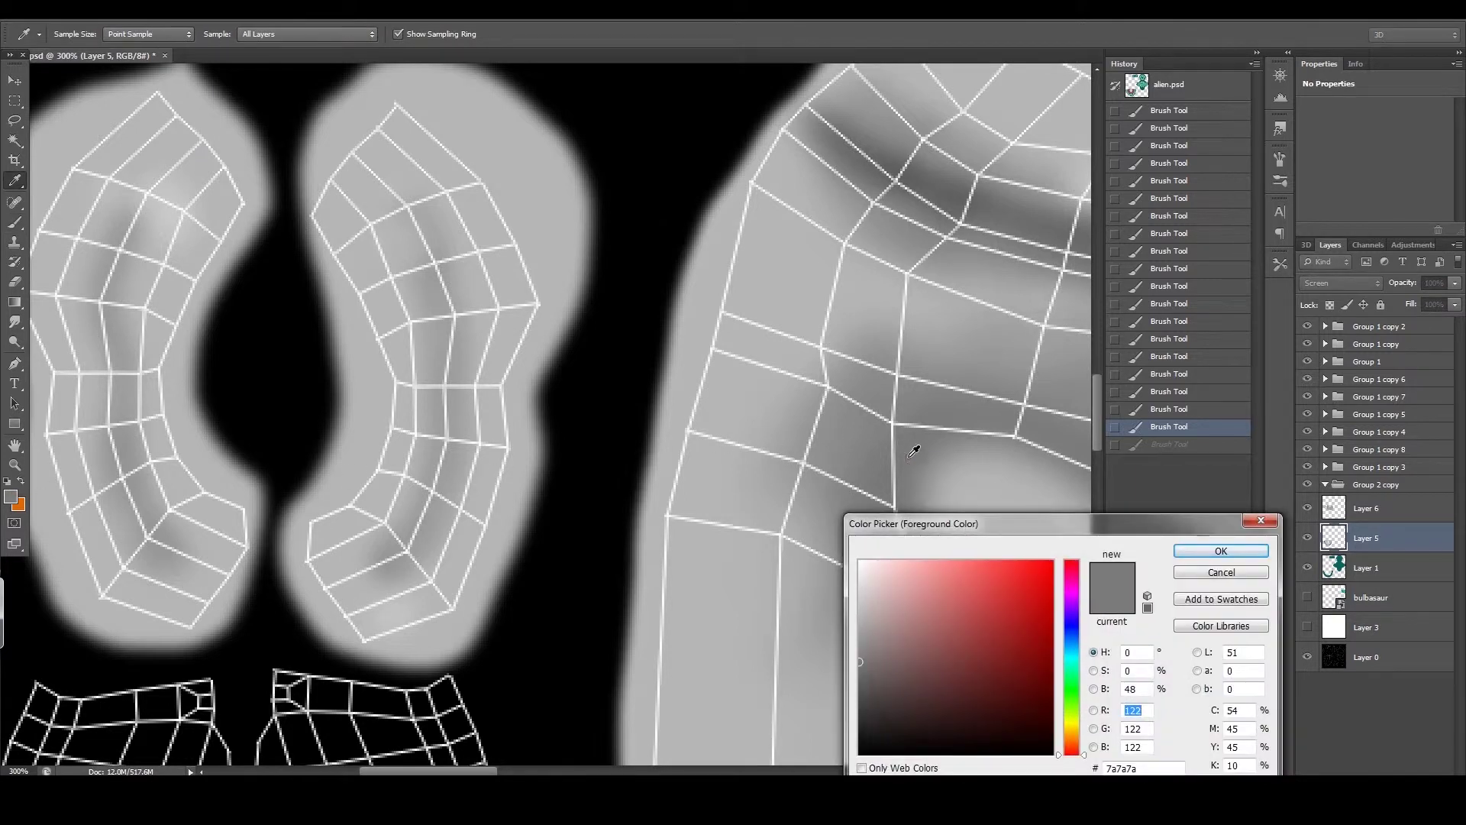
click(1221, 551)
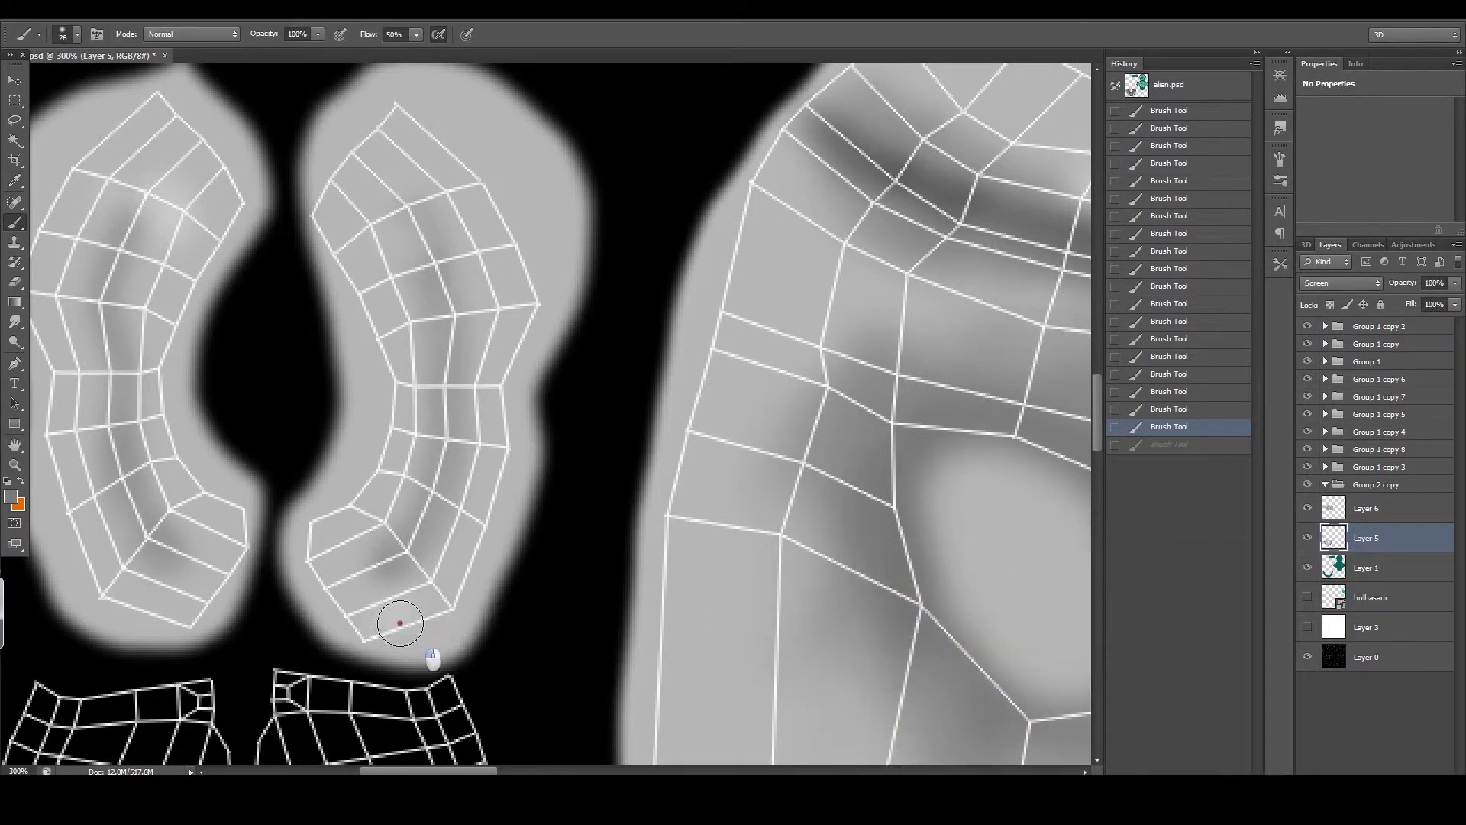
click(1366, 509)
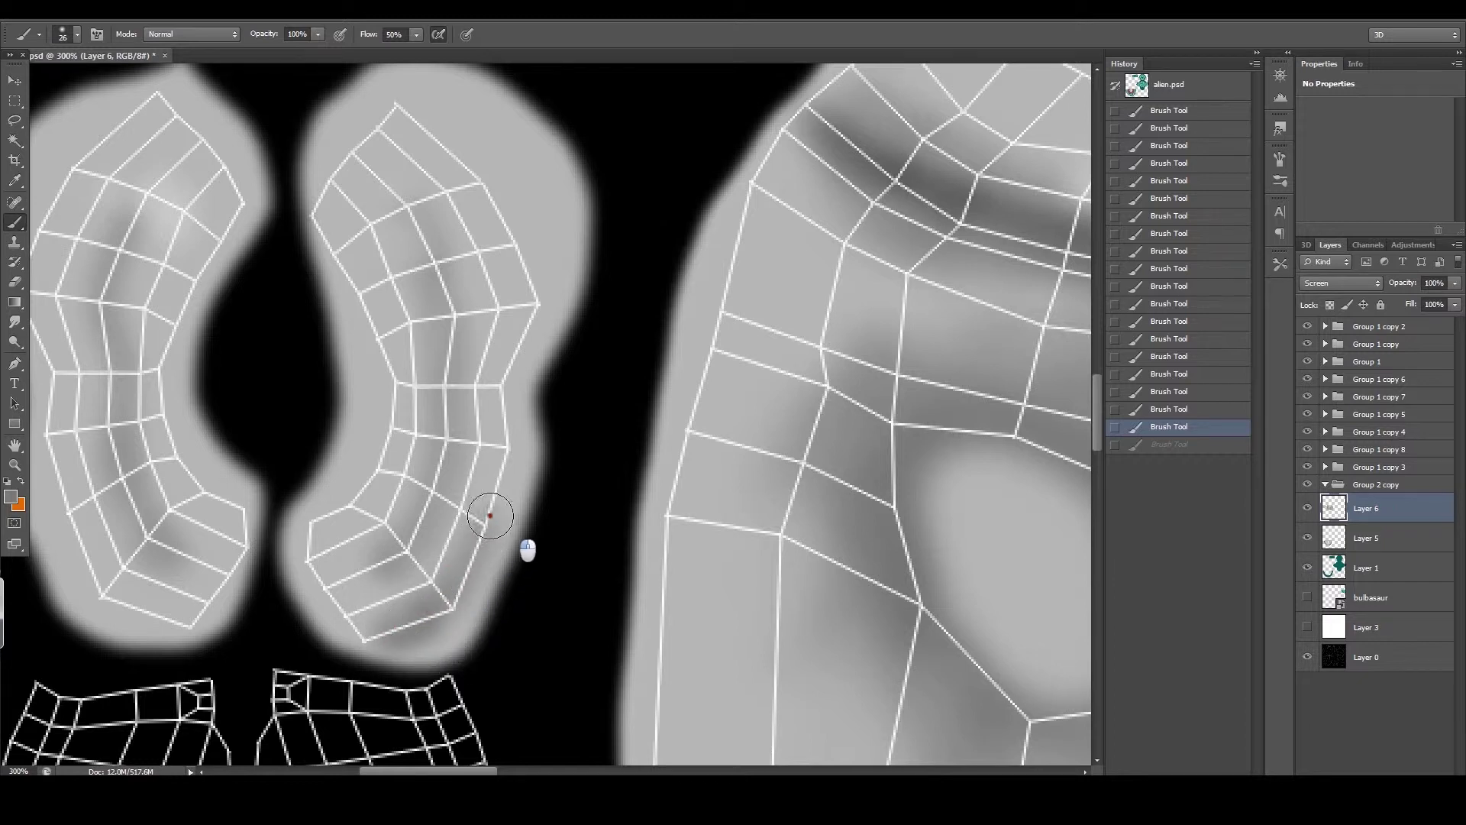
- Darken the middle shape's edge and the left ear's upper-left edge, then hide Layer 0's wireframe background
mouse_move(506, 423)
mouse_down()
mouse_move(409, 118)
mouse_move(488, 525)
mouse_up()
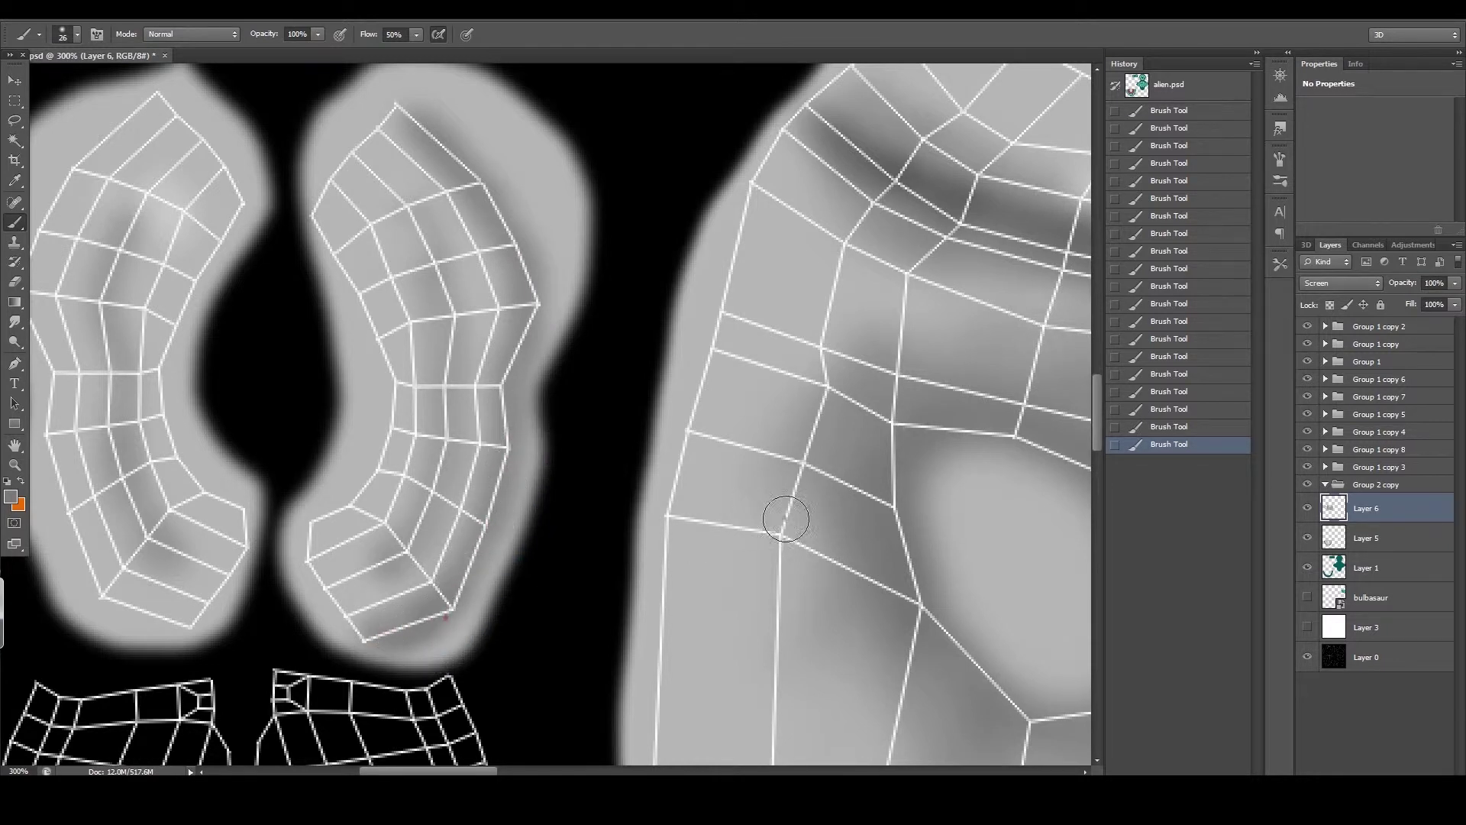
drag(192, 191, 321, 228)
mouse_move(271, 145)
mouse_down()
mouse_move(175, 382)
mouse_move(305, 657)
mouse_move(146, 320)
mouse_up()
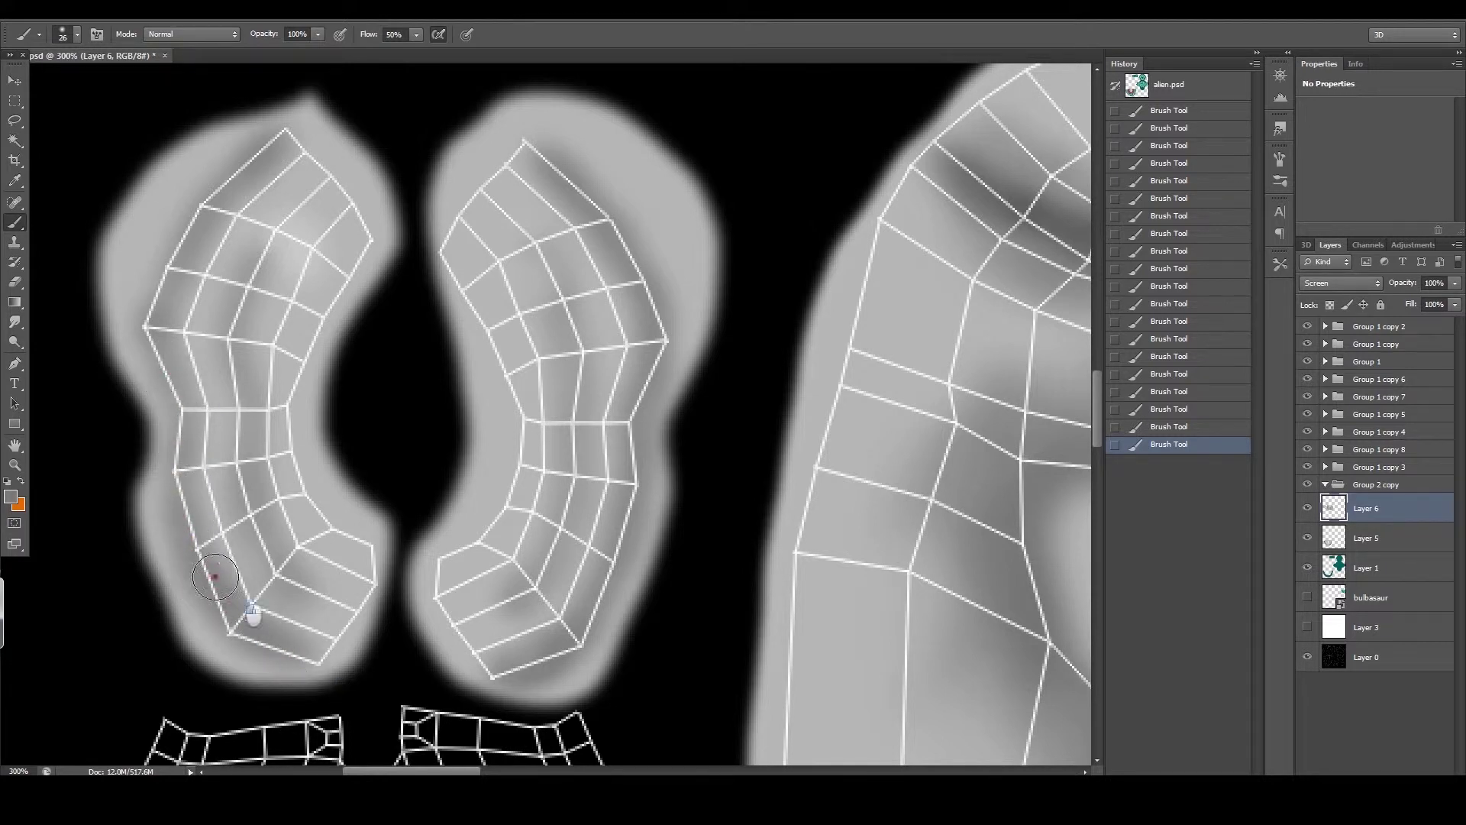
drag(147, 319, 277, 191)
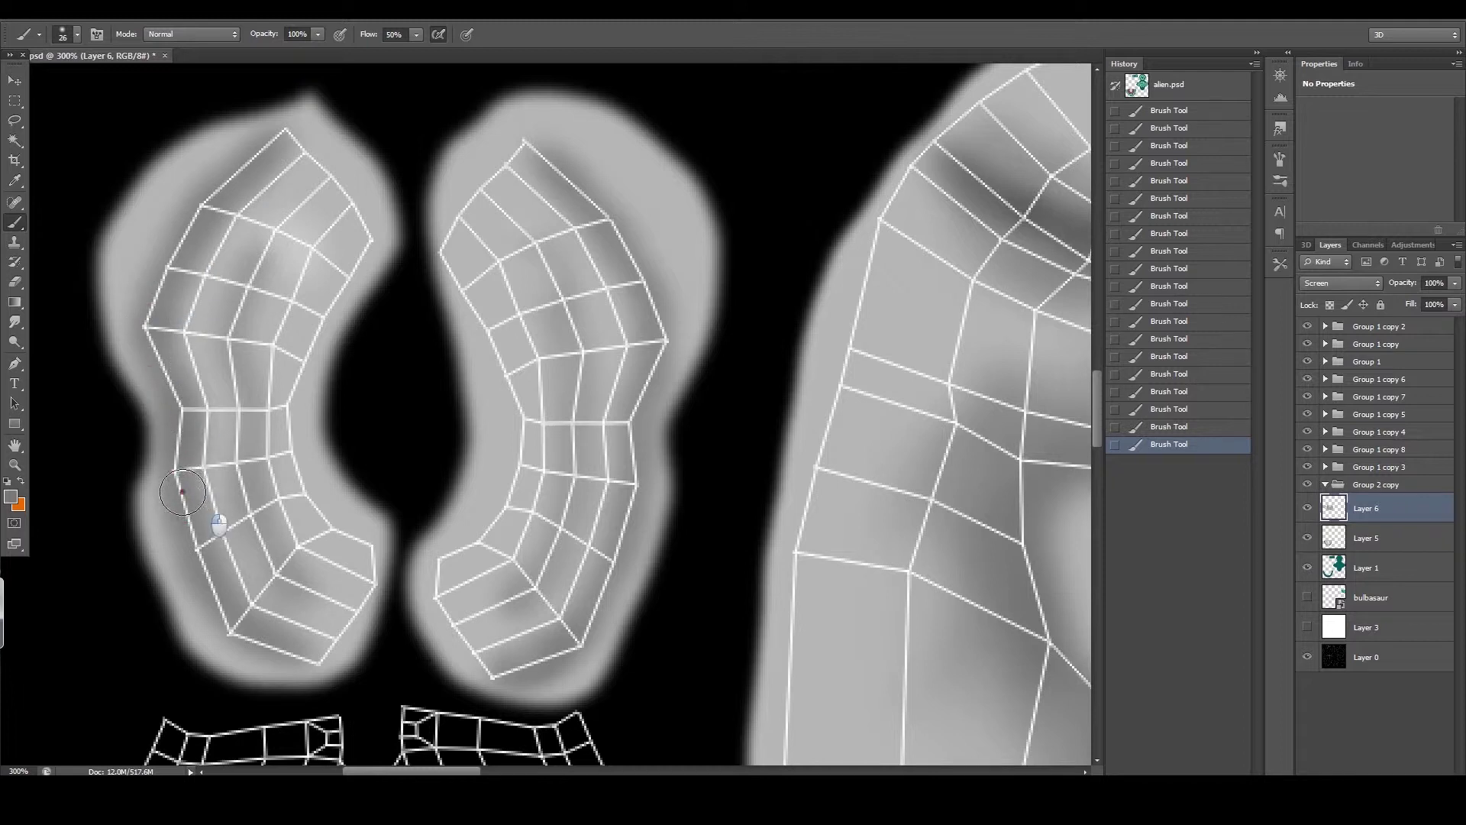
click(1307, 657)
- Save the texture as JPEG 'Texture Test', replacing the existing file and accepting the JPEG options
click(38, 9)
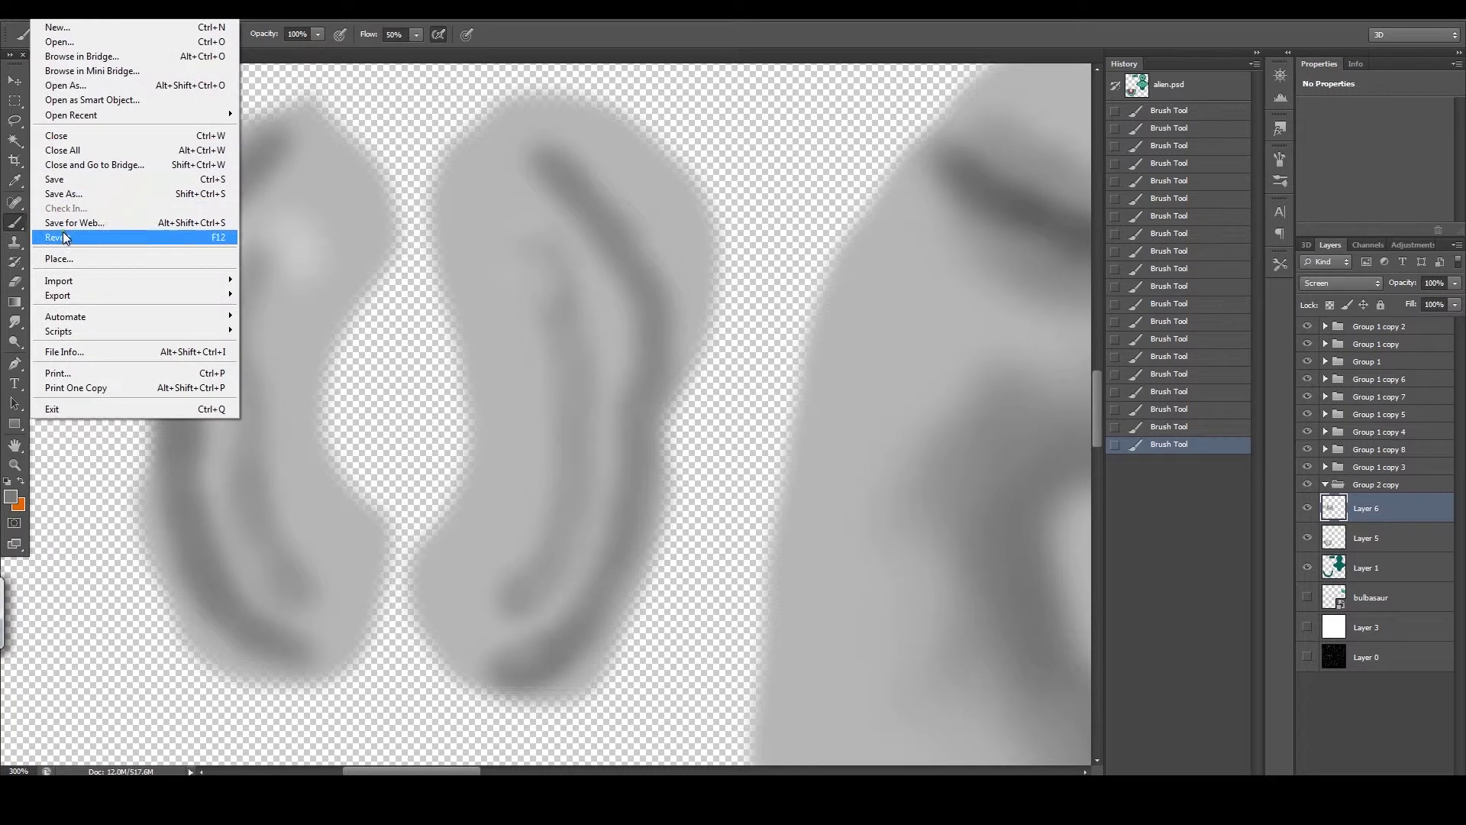
click(74, 195)
click(809, 528)
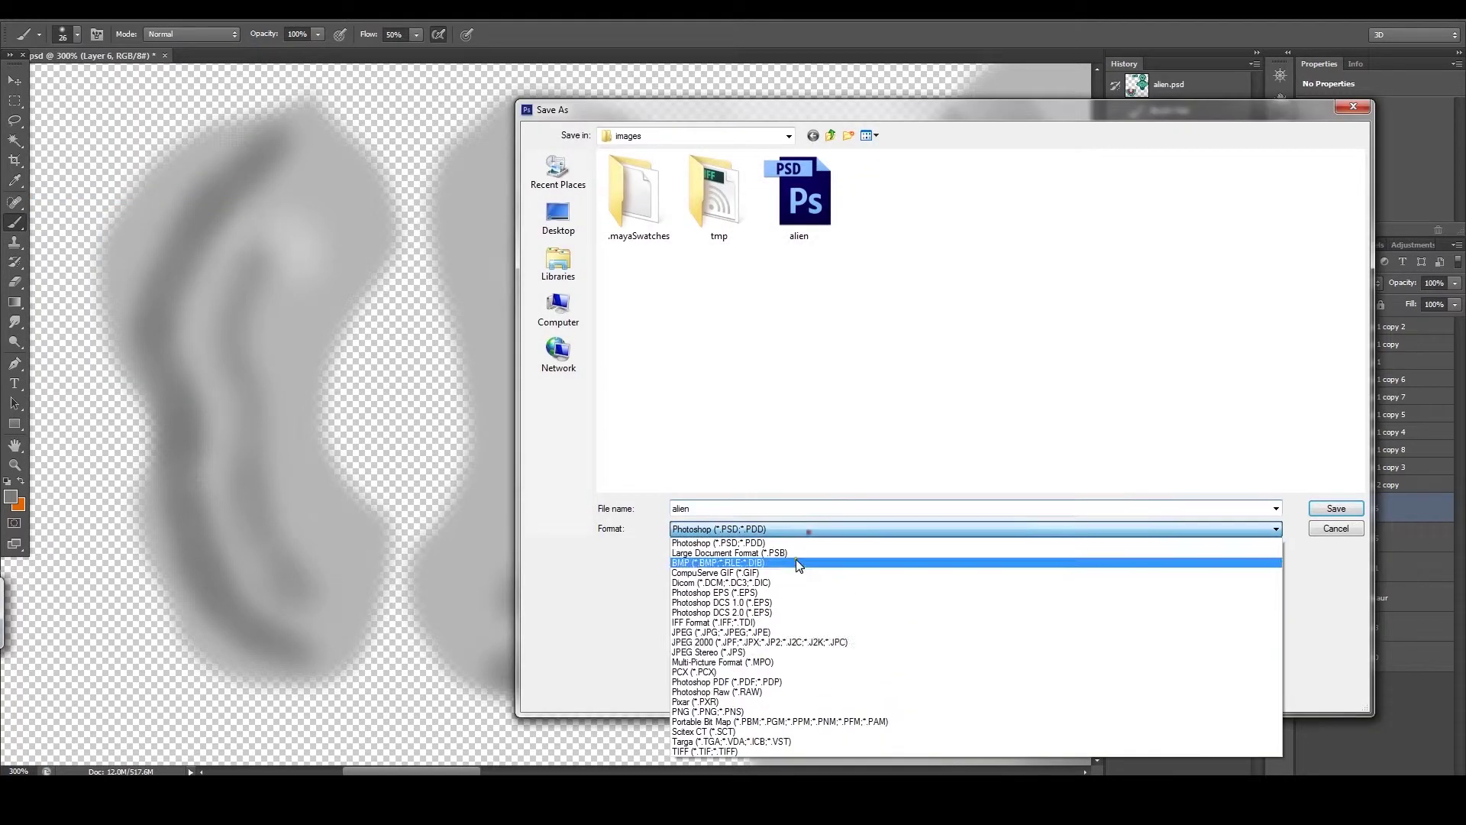
click(696, 633)
click(1058, 195)
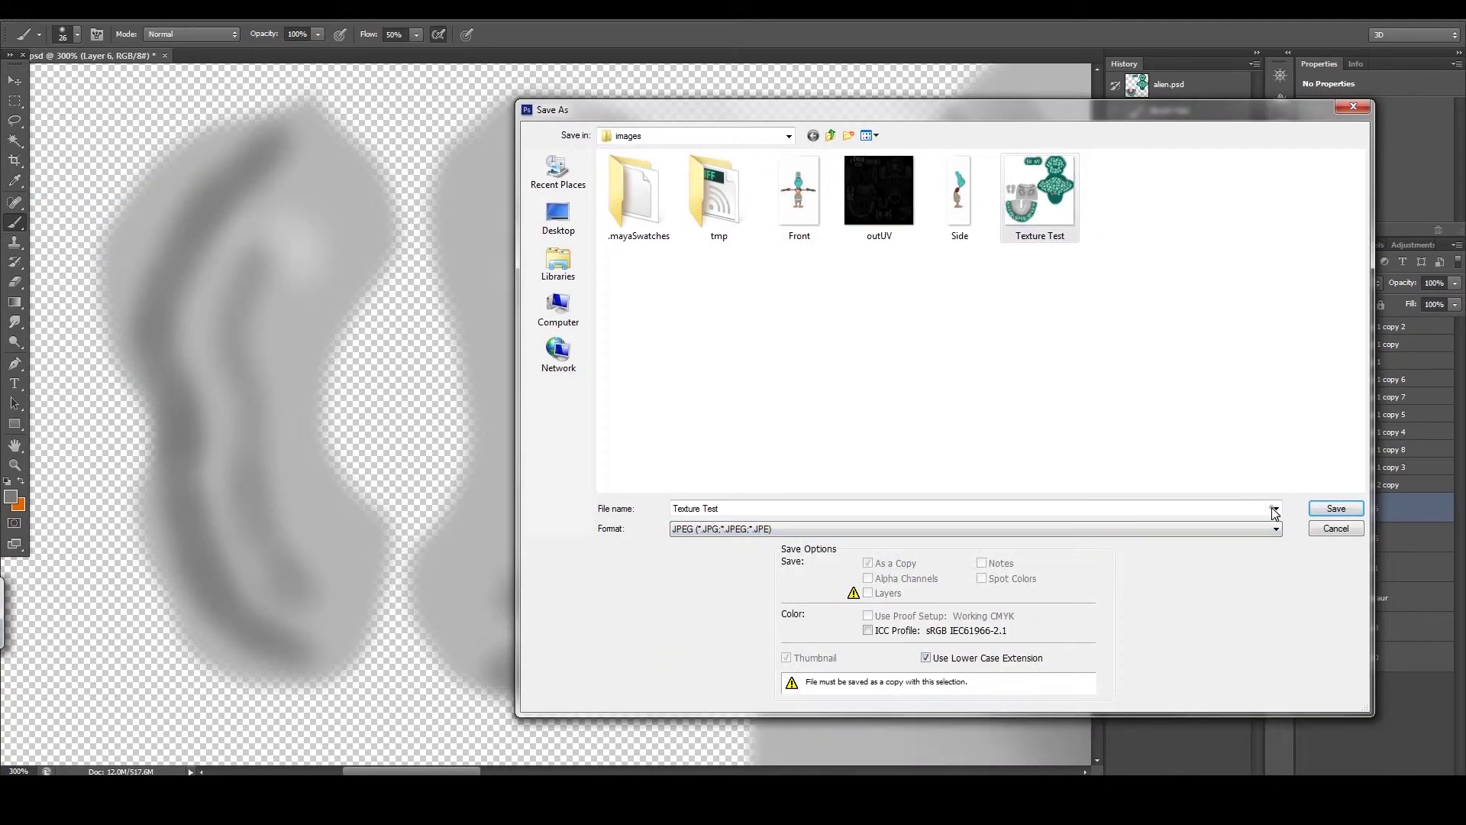
click(1328, 509)
click(703, 305)
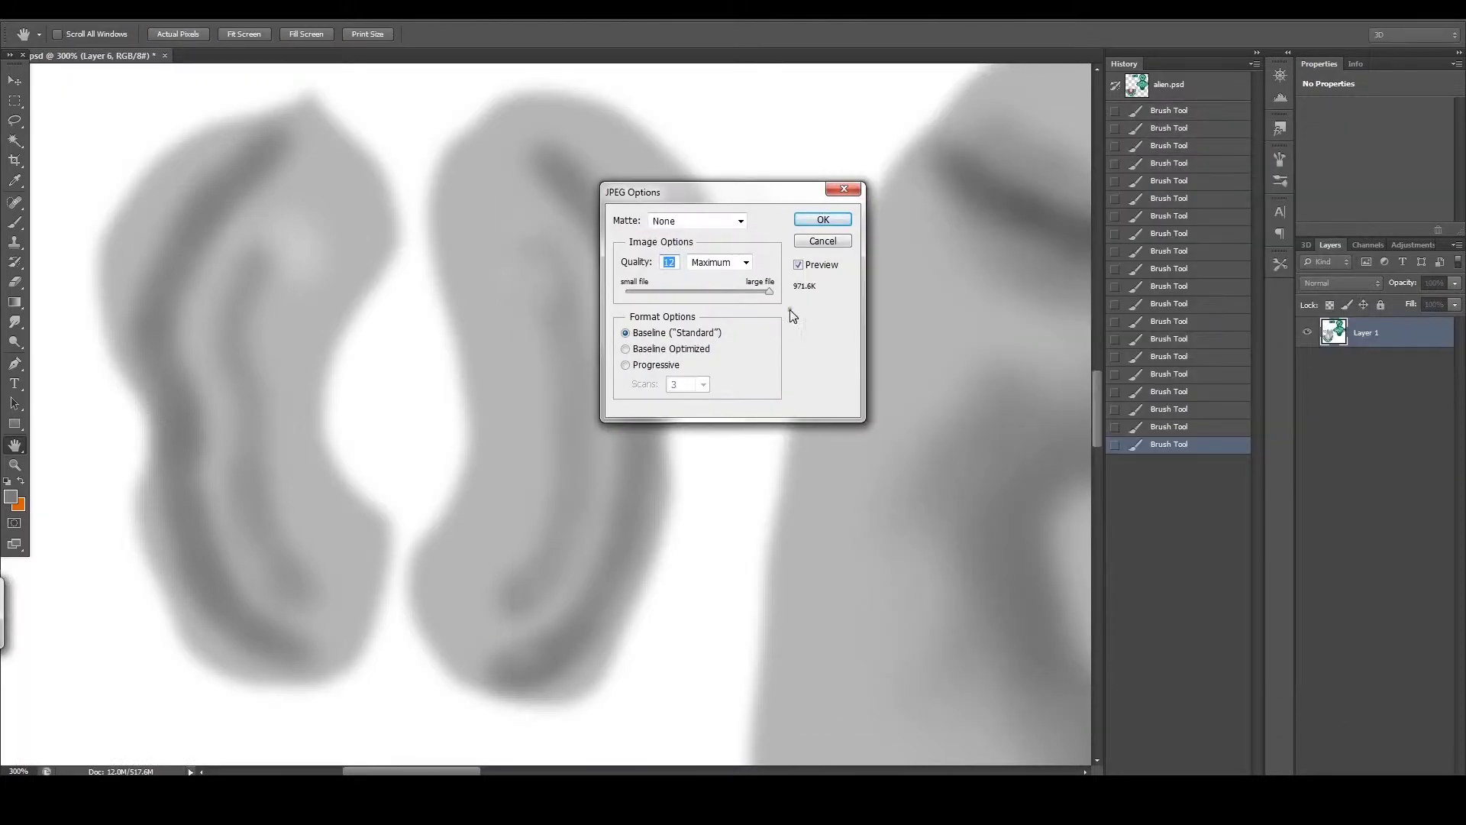
click(814, 225)
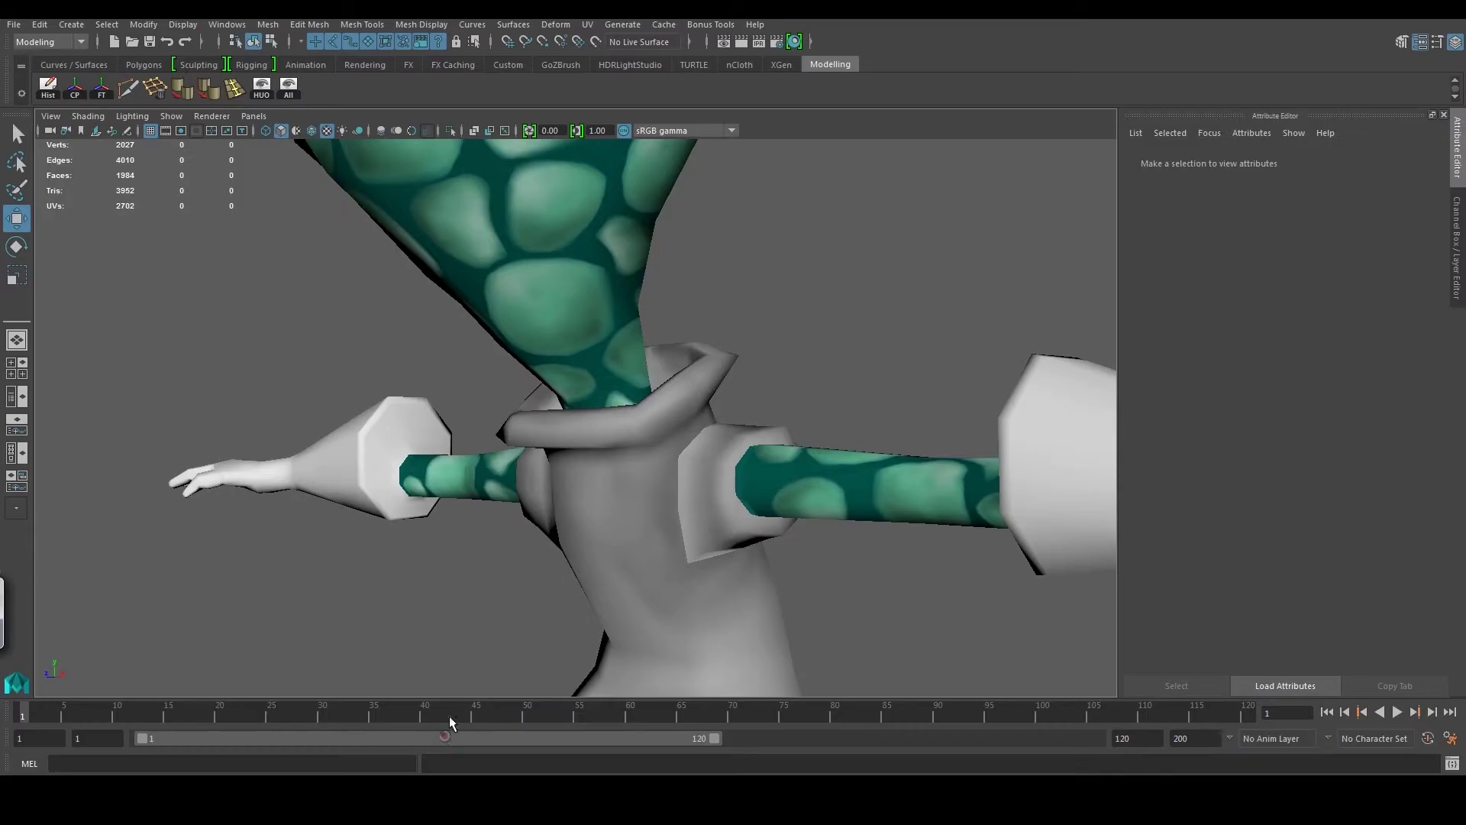
- Reload the body mesh's file texture from the Attribute Editor
click(596, 491)
click(1414, 335)
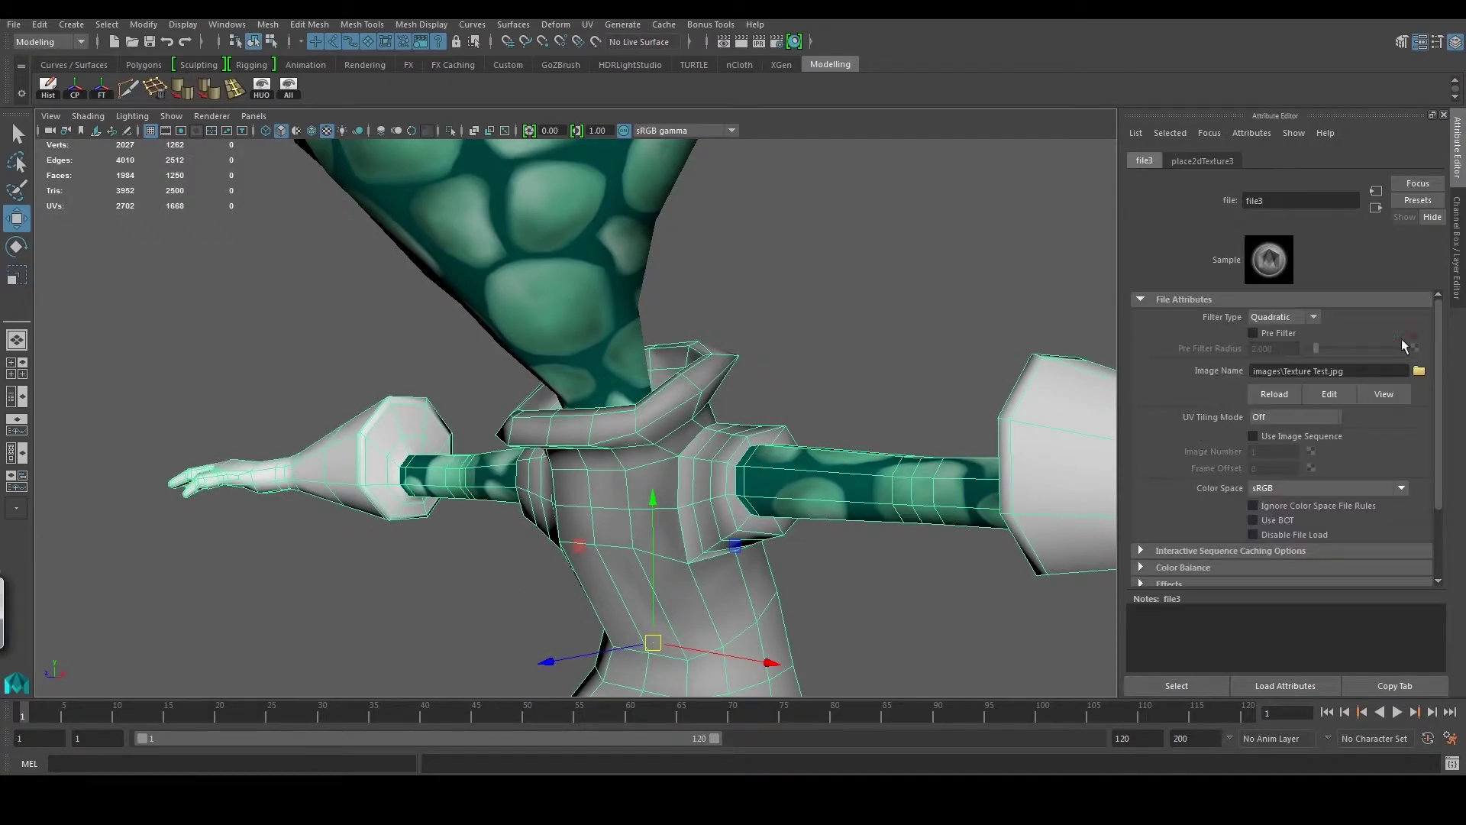
click(1263, 397)
click(893, 357)
- Orbit and zoom around the torso to inspect the updated texture
mouse_move(871, 357)
mouse_down()
mouse_move(939, 351)
mouse_move(718, 430)
mouse_move(660, 394)
mouse_move(714, 384)
mouse_move(648, 419)
mouse_up()
scroll(644, 458, up, 3)
scroll(648, 396, up, 3)
scroll(648, 409, up, 3)
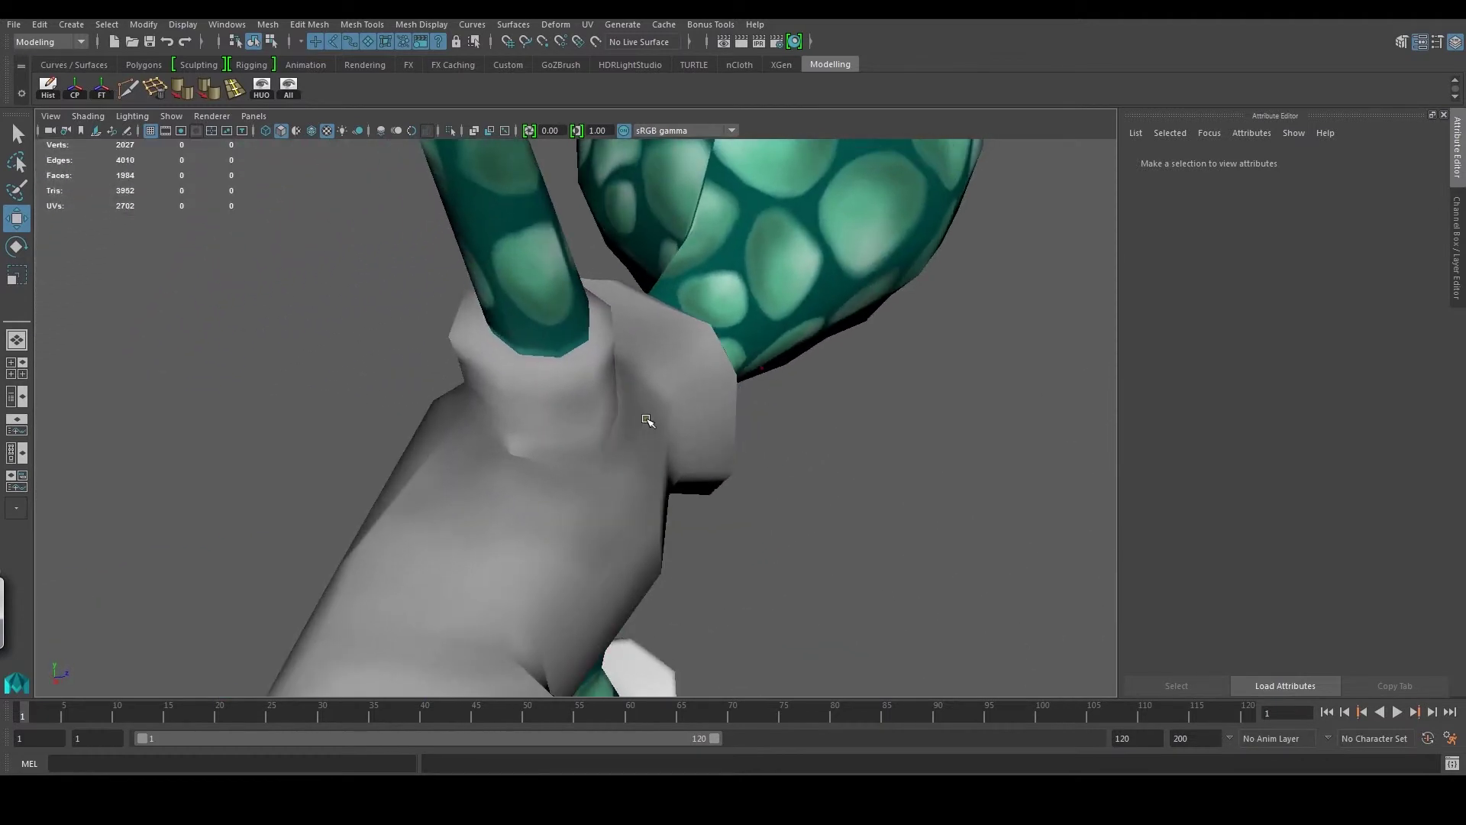
click(779, 425)
mouse_move(779, 425)
mouse_down()
mouse_move(834, 406)
mouse_move(713, 386)
mouse_move(672, 429)
mouse_move(360, 491)
mouse_up()
scroll(713, 387, down, 3)
scroll(673, 429, down, 2)
scroll(530, 455, up, 3)
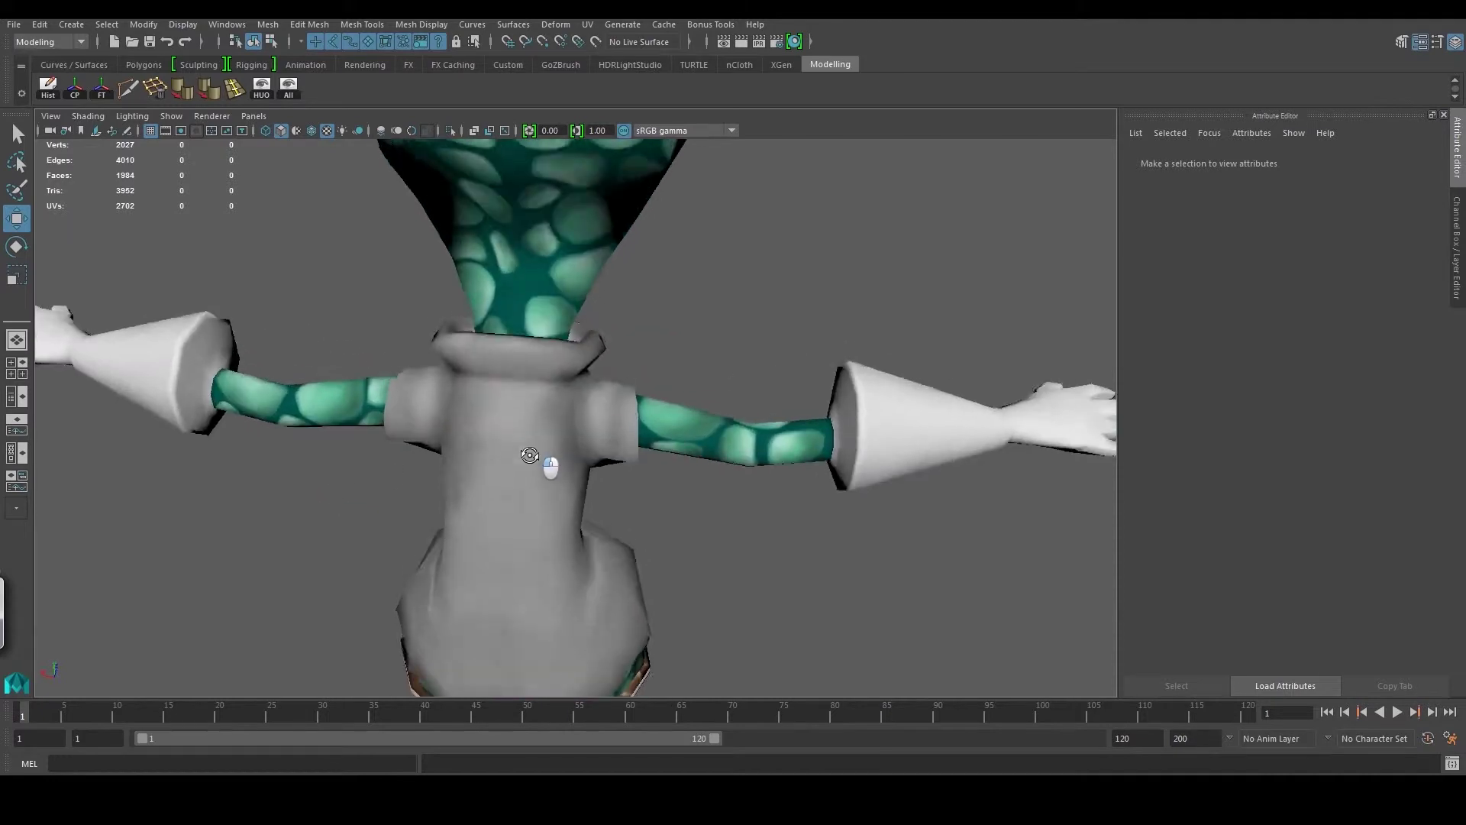
mouse_move(530, 455)
mouse_down()
mouse_move(534, 484)
mouse_move(555, 429)
mouse_move(508, 419)
mouse_move(458, 382)
mouse_move(593, 447)
mouse_move(632, 395)
mouse_move(564, 393)
mouse_up()
scroll(535, 484, down, 3)
scroll(555, 429, up, 3)
- Select several shoulder edges on the torso with the move manipulator, then bring up the UV Editor
click(485, 433)
key(F10)
click(457, 389)
shift+click(458, 382)
shift+click(609, 441)
shift+click(634, 403)
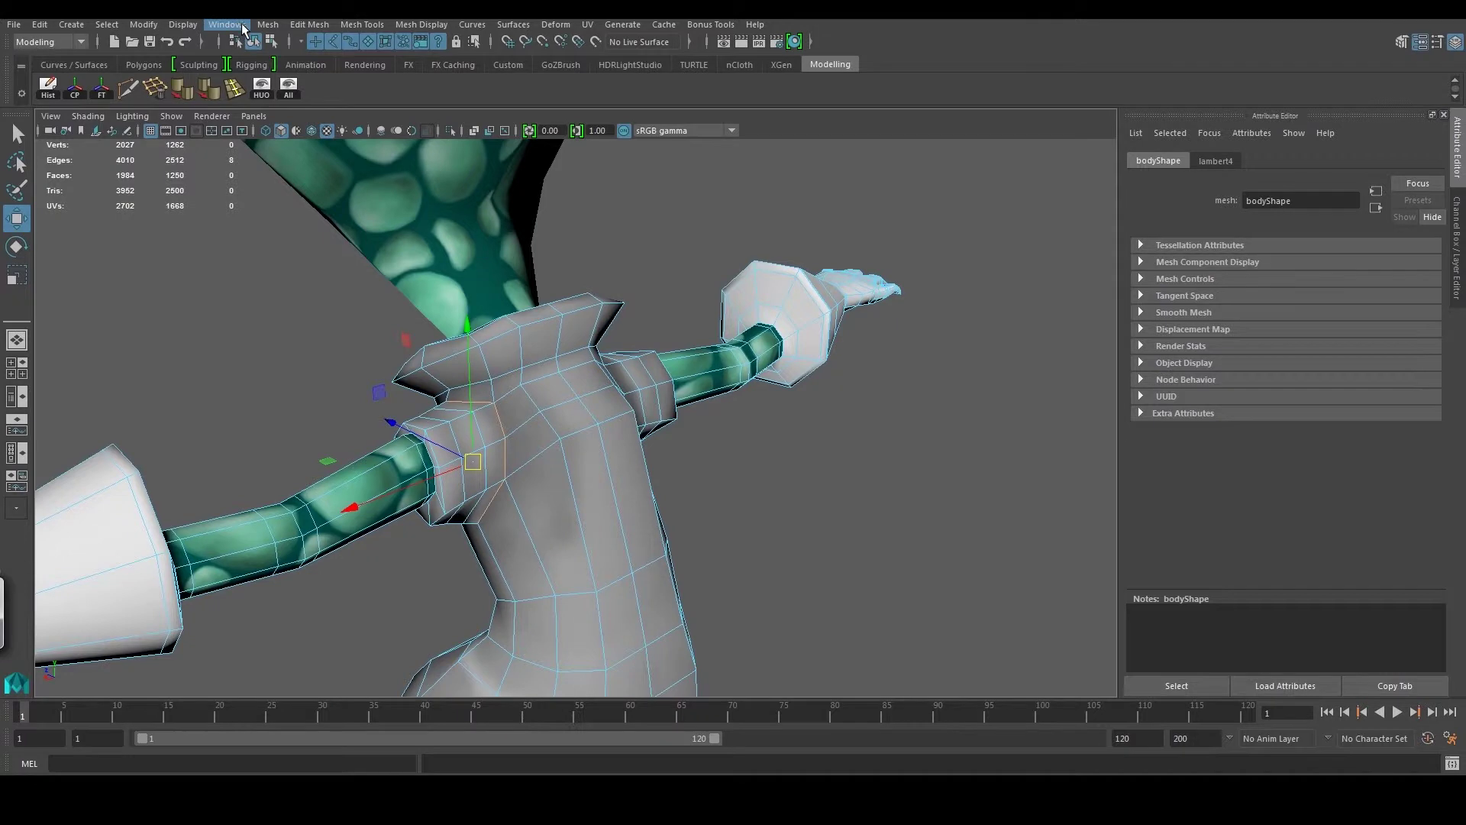
click(227, 24)
click(277, 237)
- Frame the shoulder in the UV layout and switch the body to UV selection, picking a shoulder UV
scroll(730, 341, up, 2)
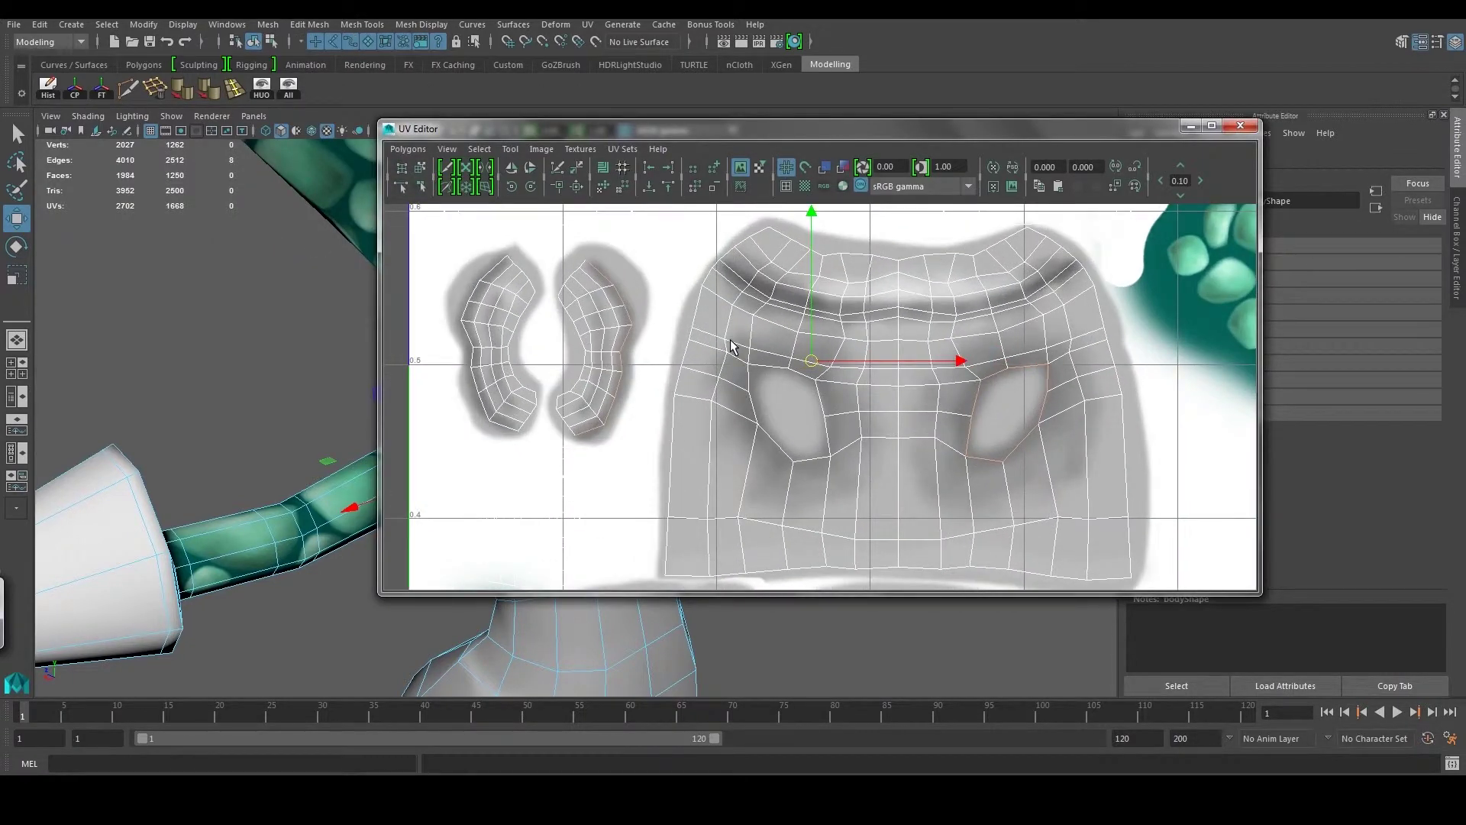
scroll(924, 362, up, 2)
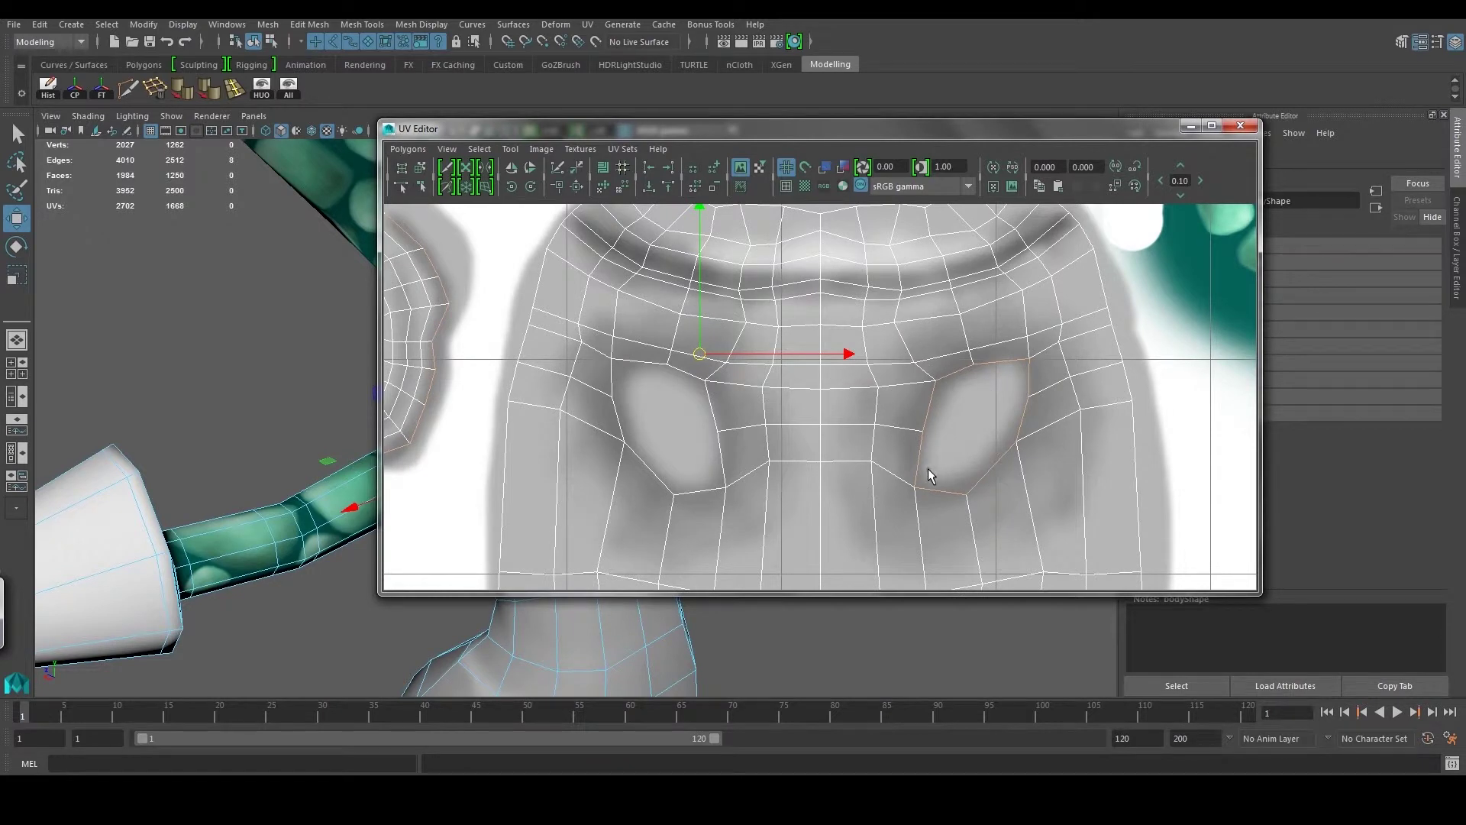
scroll(930, 469, down, 2)
scroll(813, 419, up, 2)
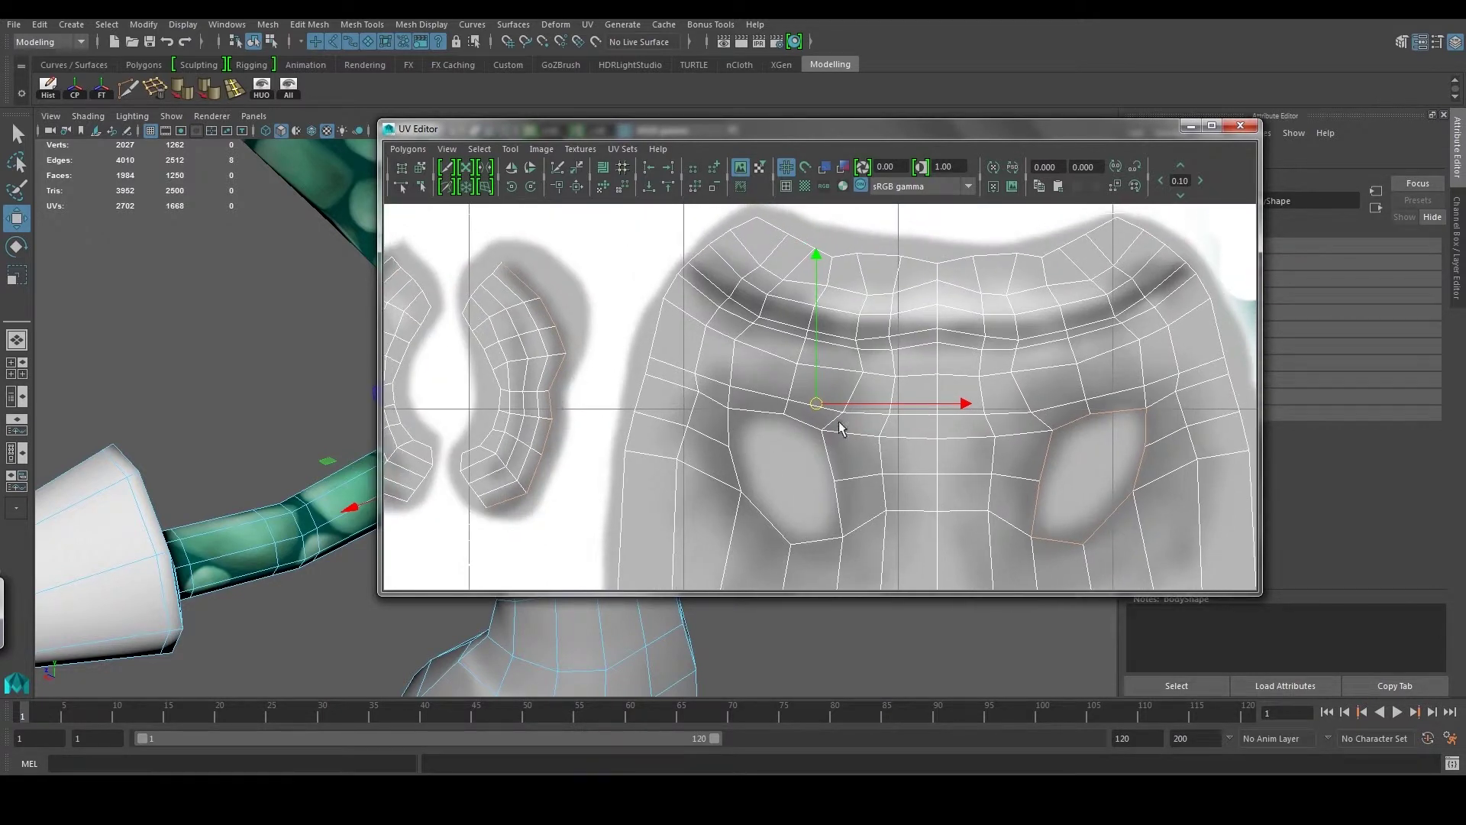
drag(940, 439, 886, 424)
key(f)
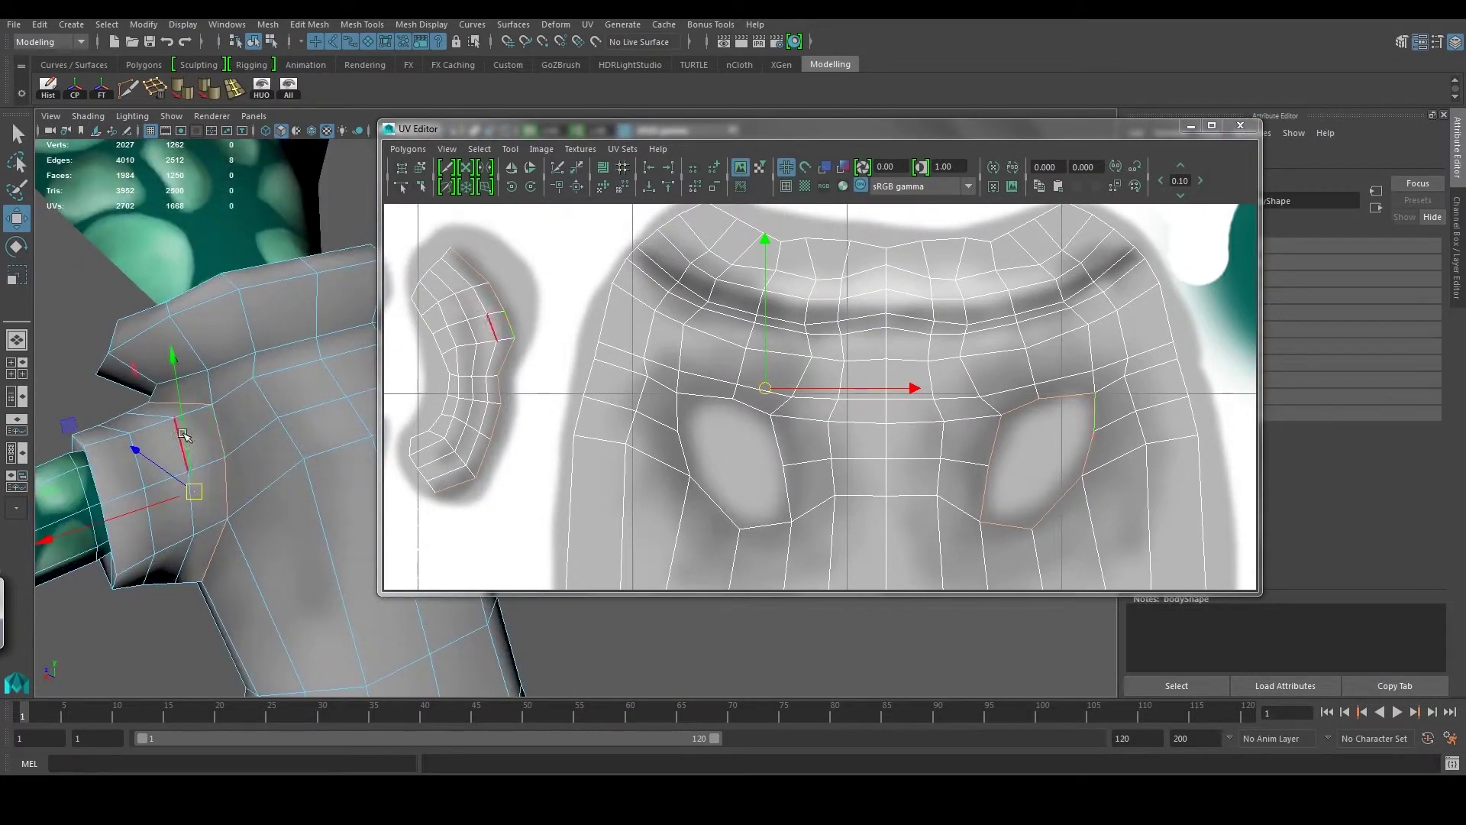
right_click(222, 428)
click(244, 379)
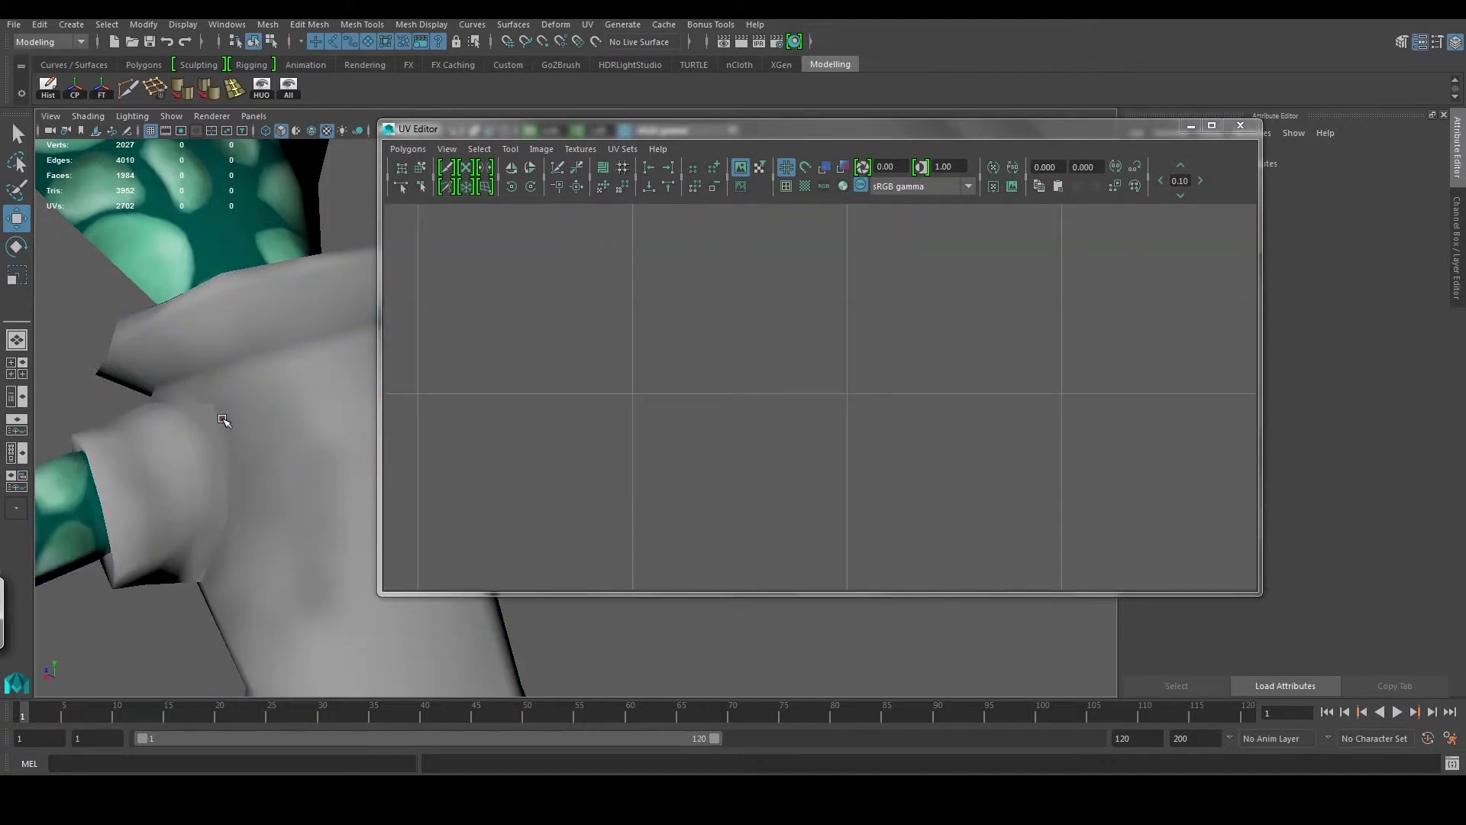
click(223, 420)
right_click(243, 404)
click(310, 403)
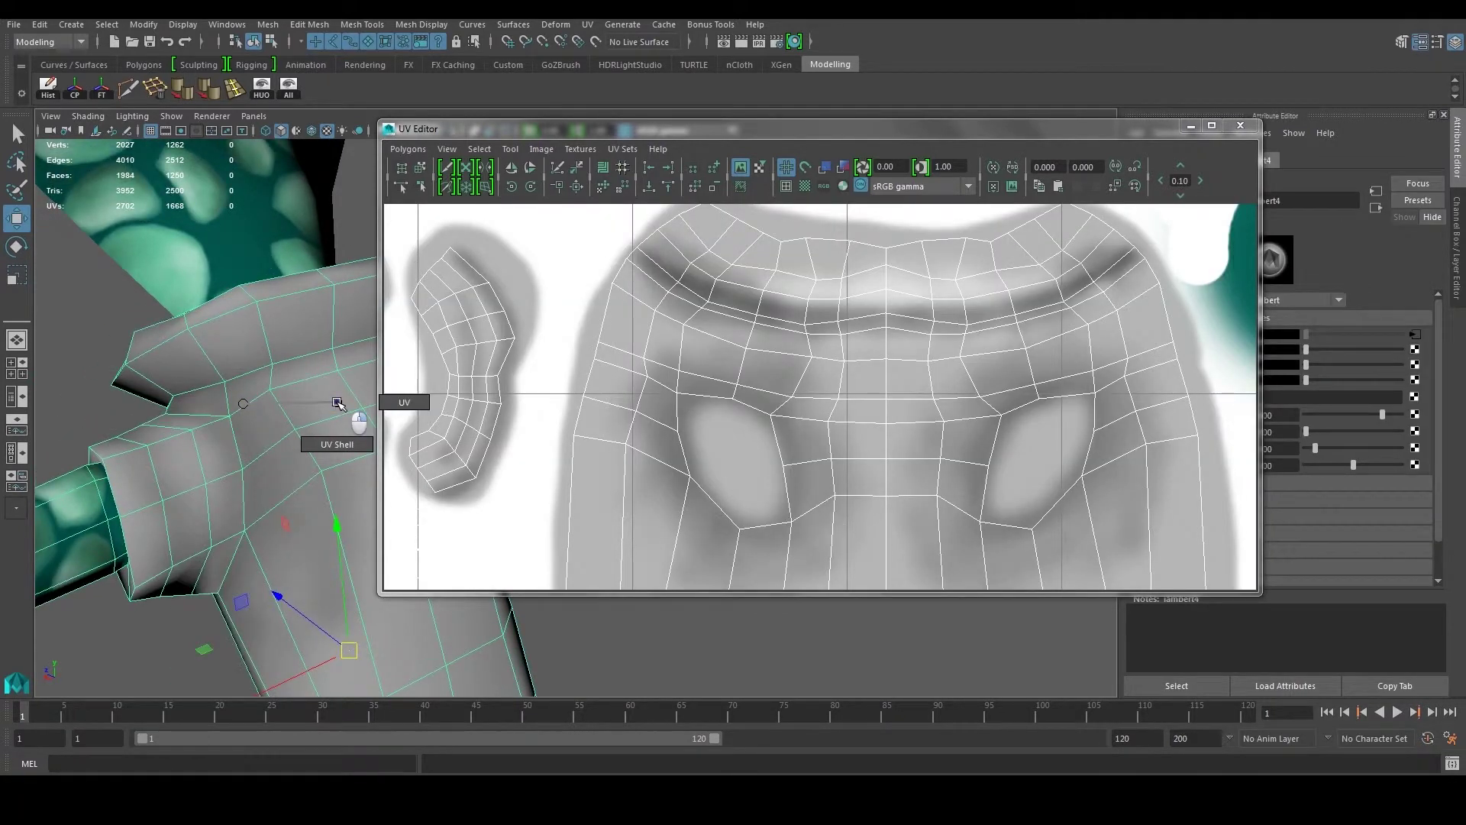
click(267, 392)
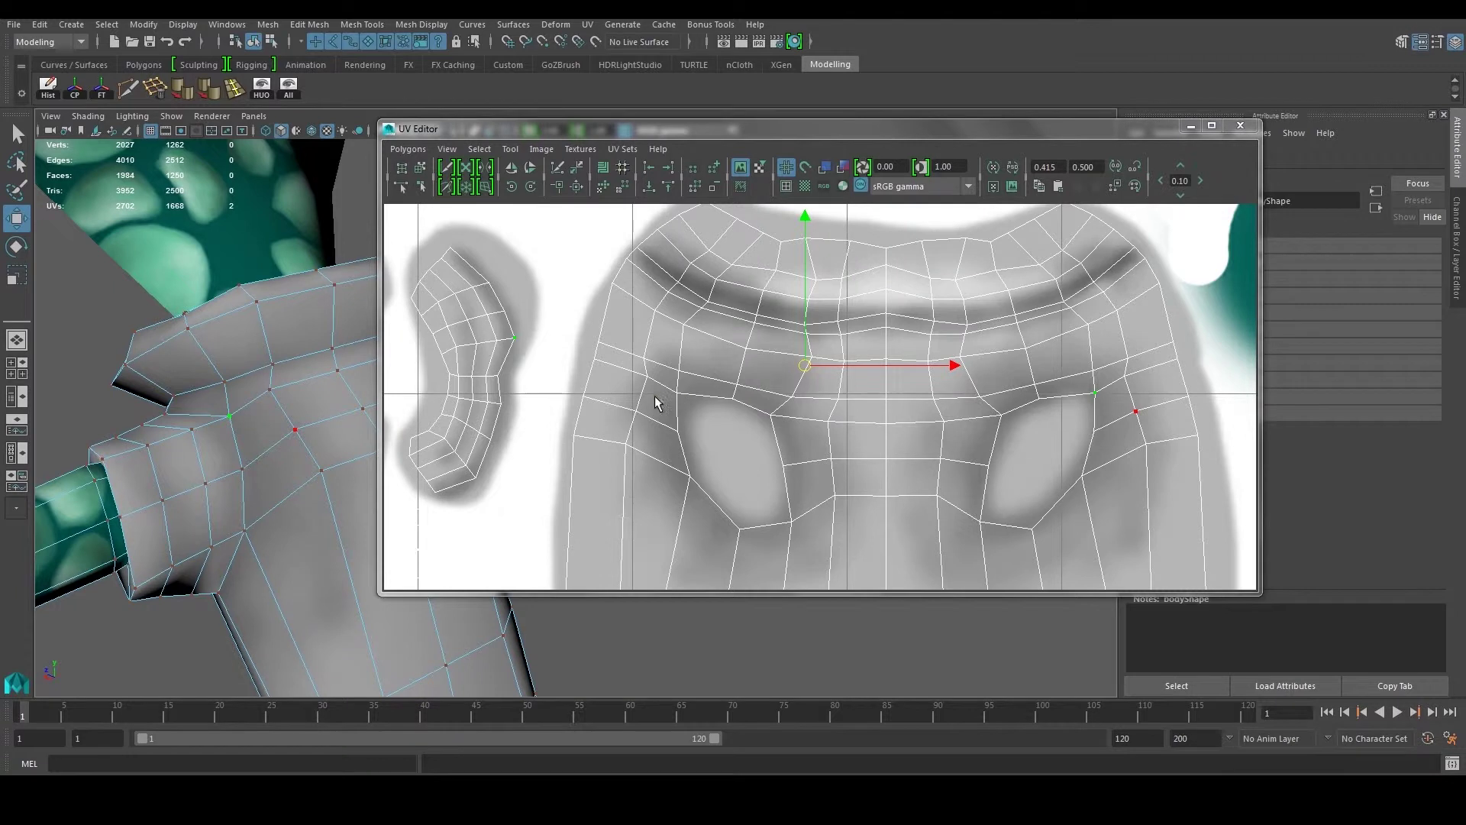
- Nudge a shoulder UV point slightly to the right and clear the selection
scroll(622, 387, up, 3)
scroll(660, 368, up, 2)
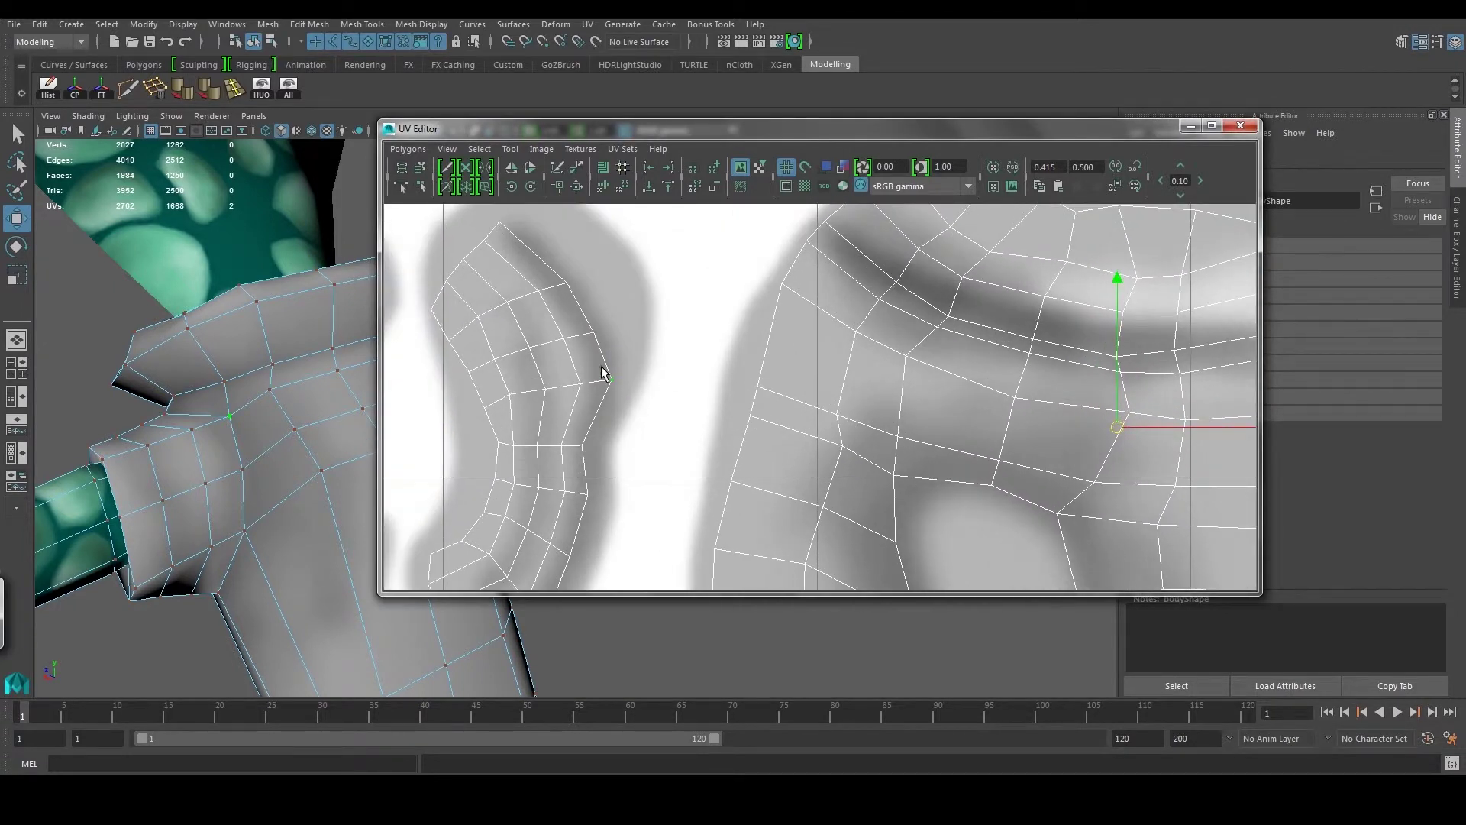
key(F8)
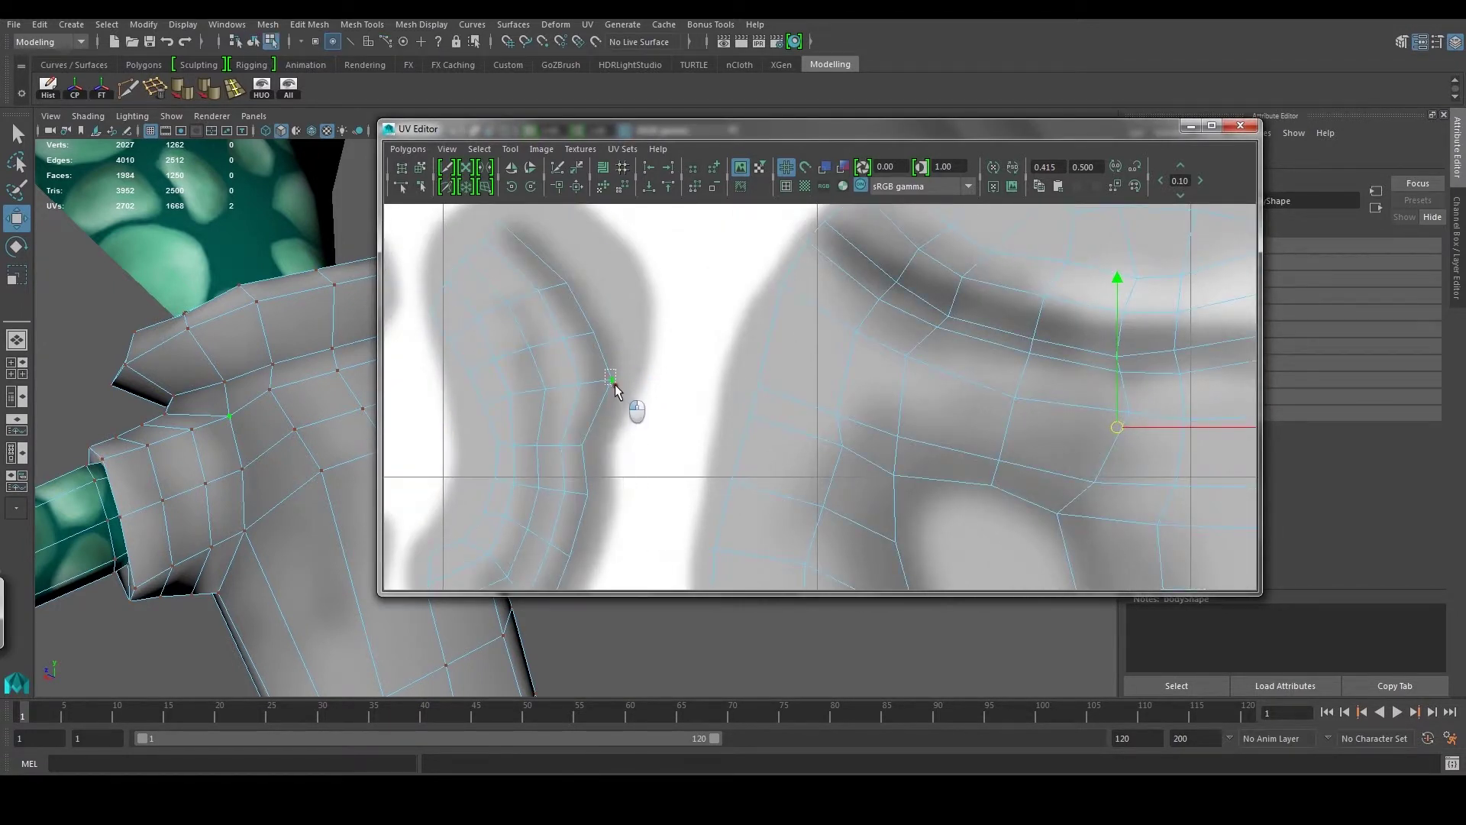
drag(604, 382, 605, 382)
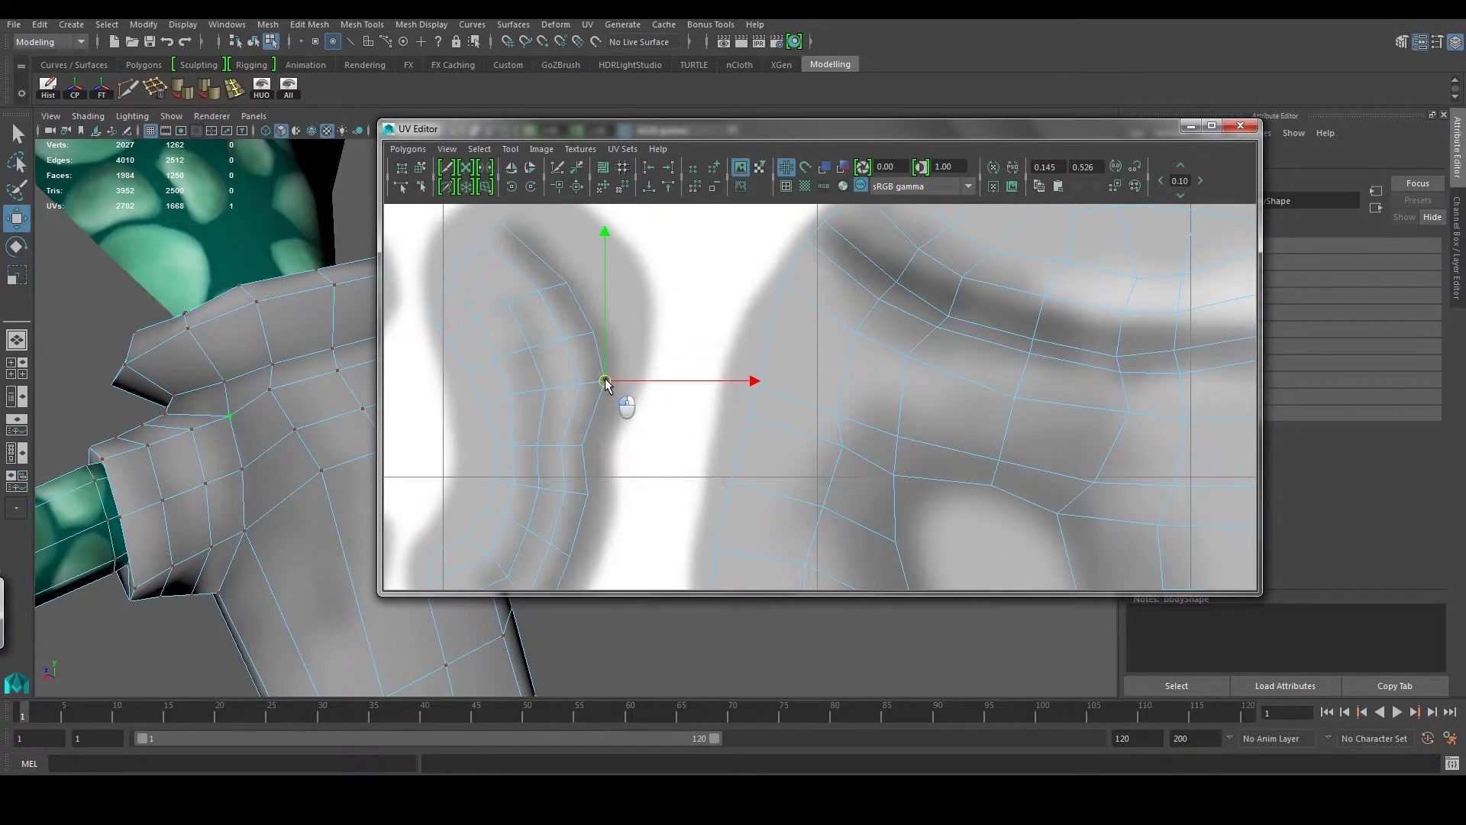
scroll(621, 346, down, 2)
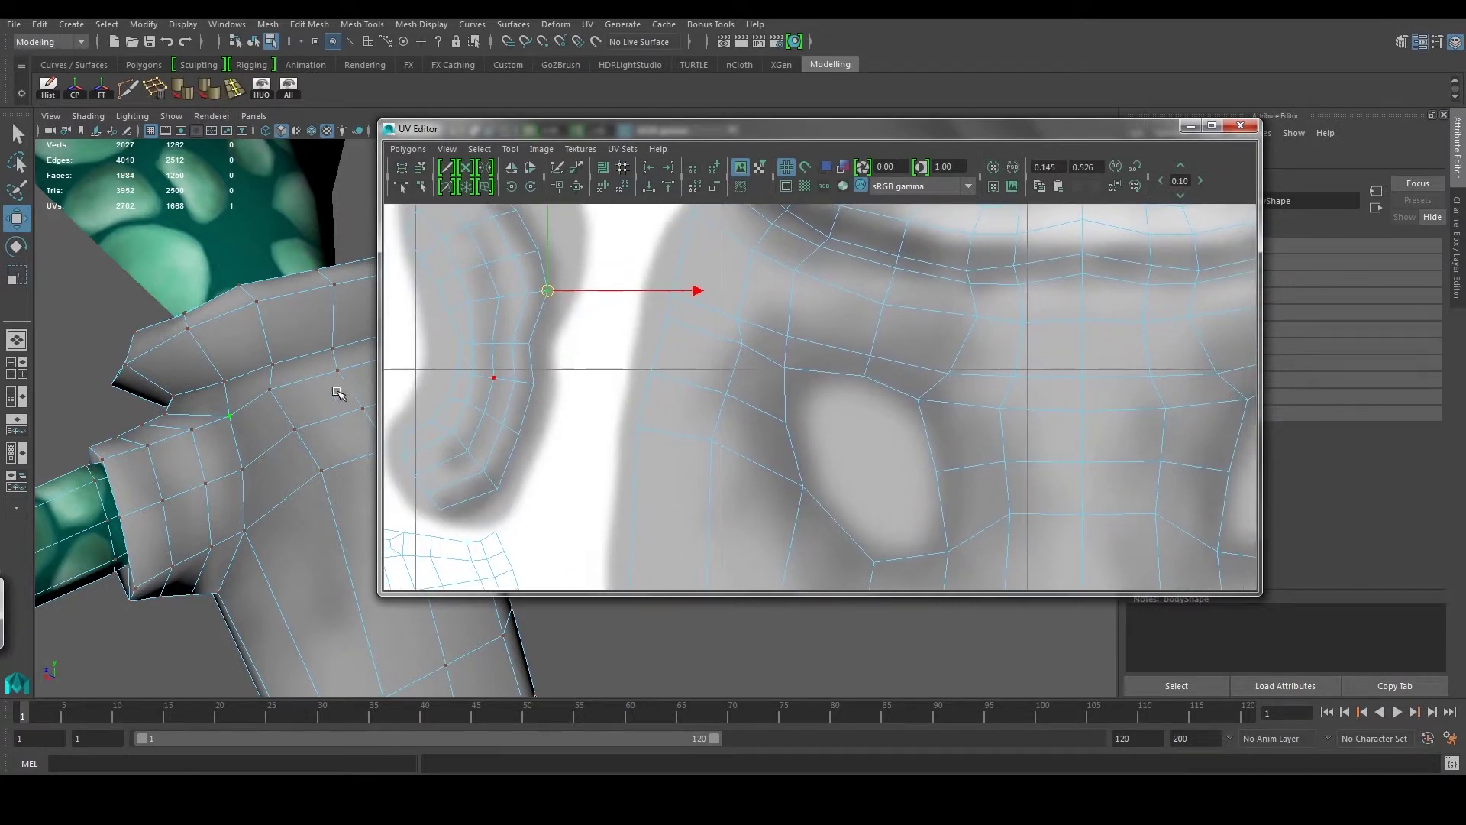
click(73, 355)
- Select another shoulder UV, shift it right, and return to object mode
mouse_move(112, 355)
mouse_down()
mouse_move(308, 345)
mouse_move(206, 366)
mouse_up()
click(222, 374)
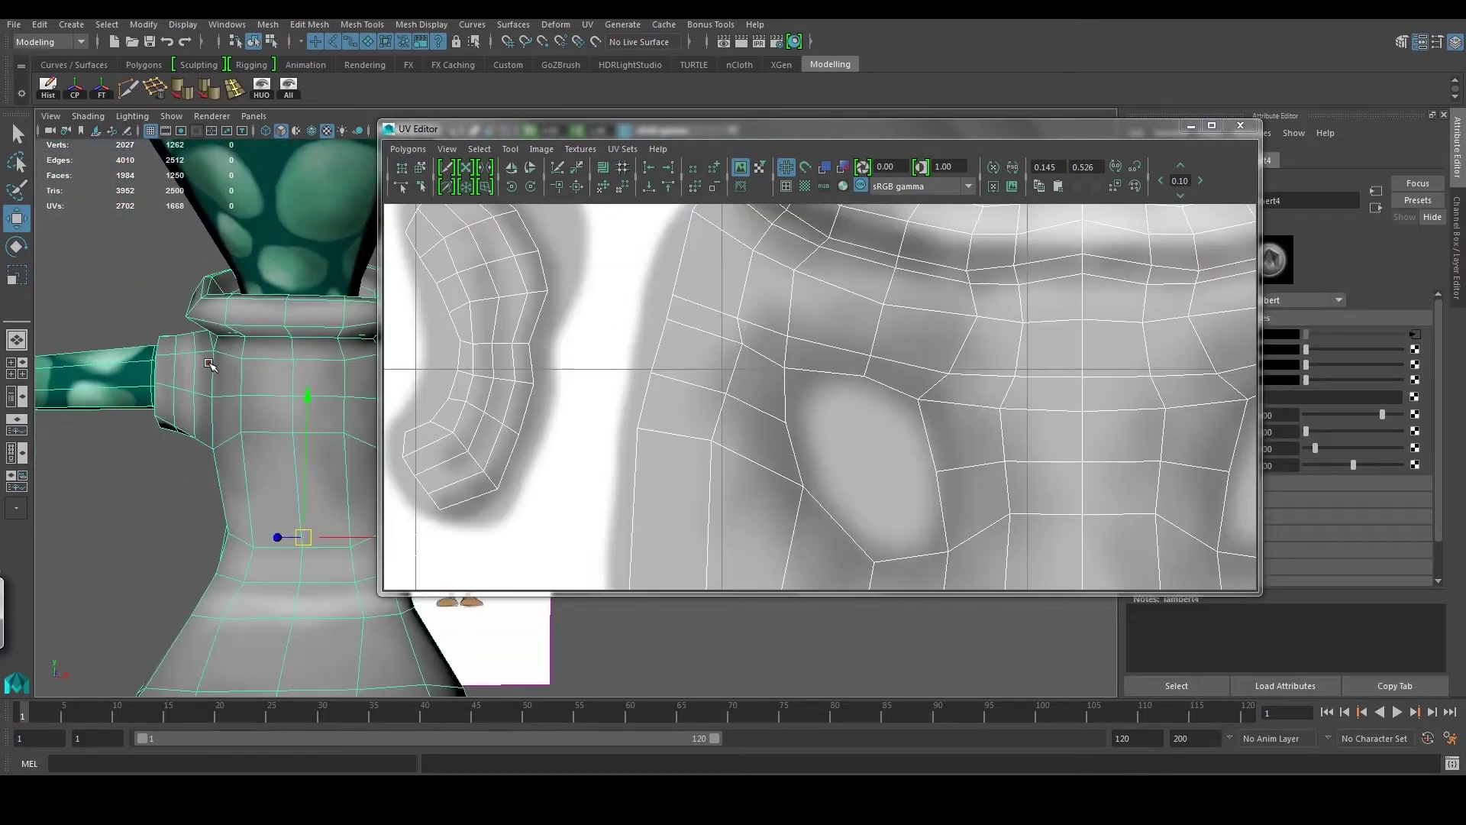
click(250, 409)
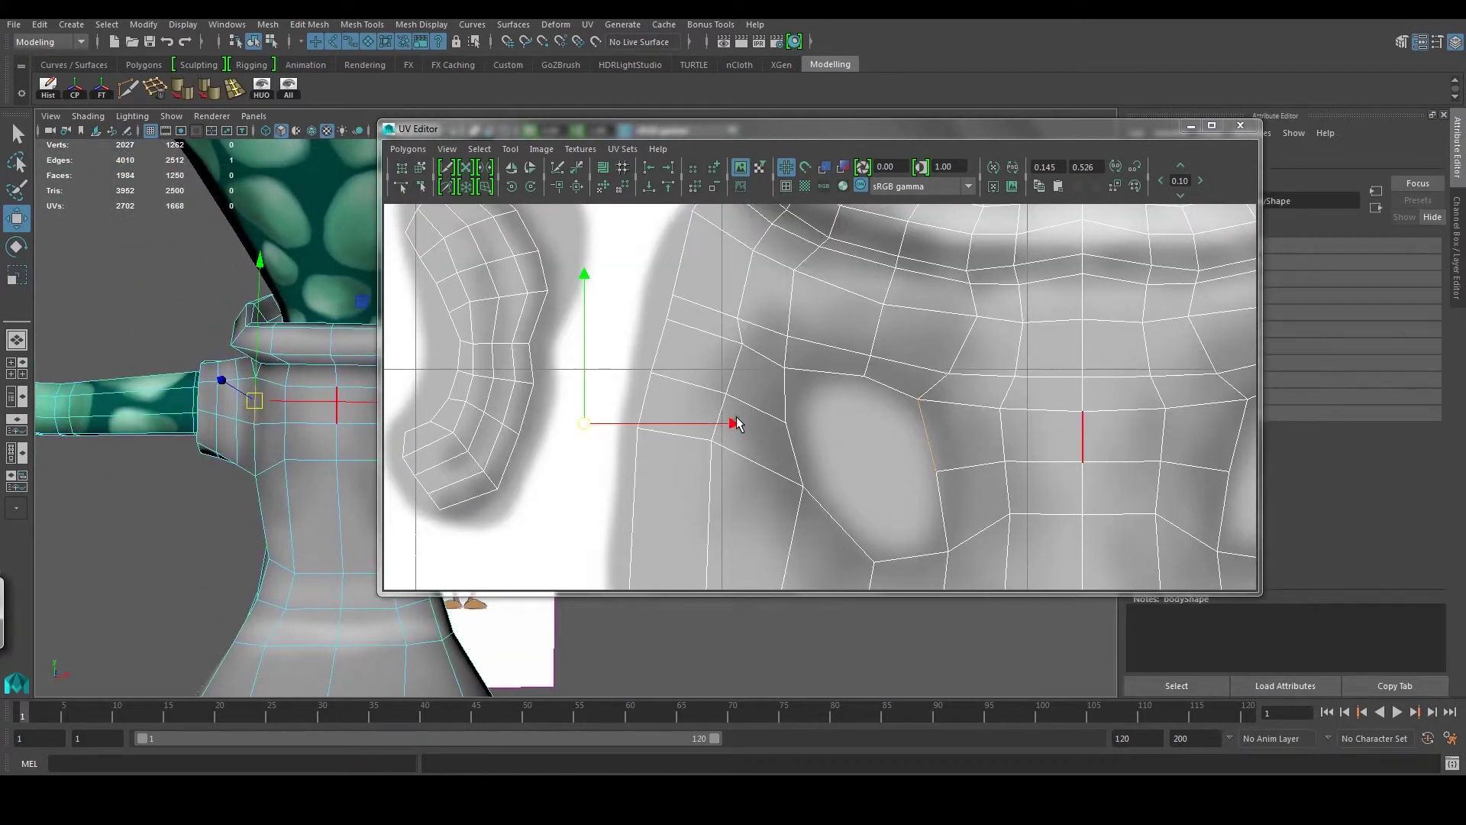
scroll(840, 404, down, 2)
right_click(923, 390)
scroll(916, 425, up, 3)
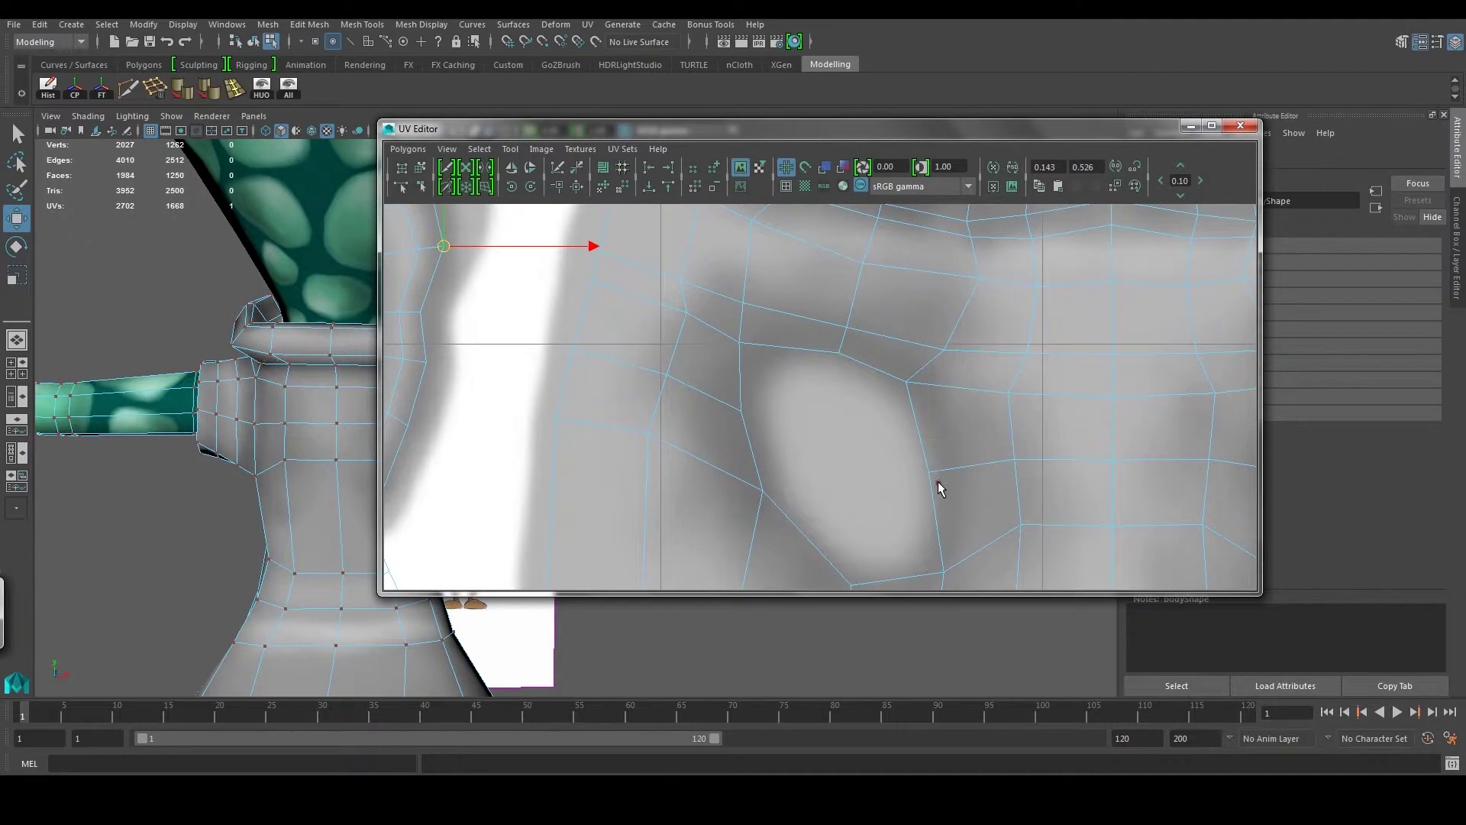
drag(936, 471, 949, 473)
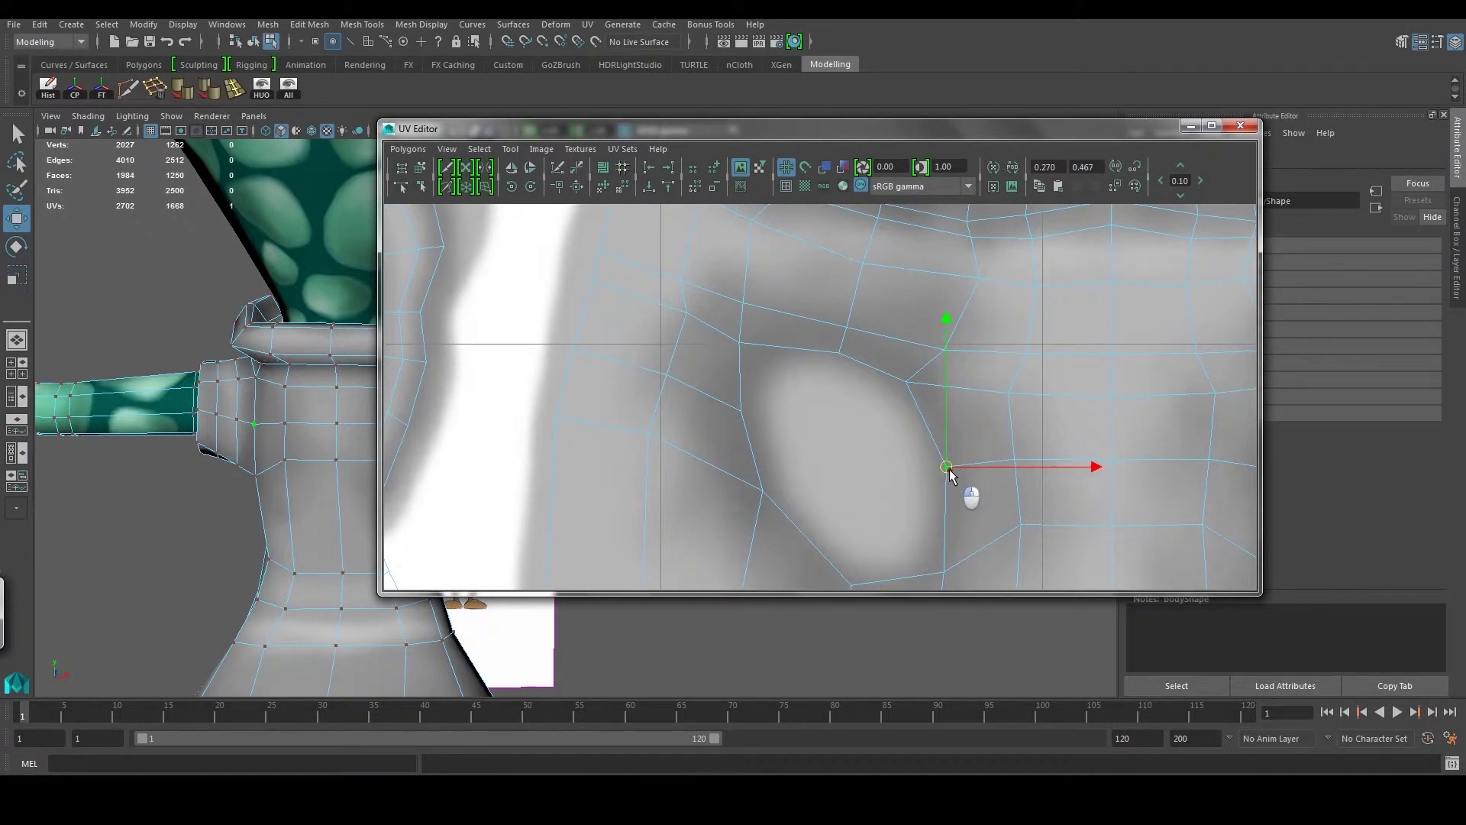
right_click(306, 397)
right_click(268, 424)
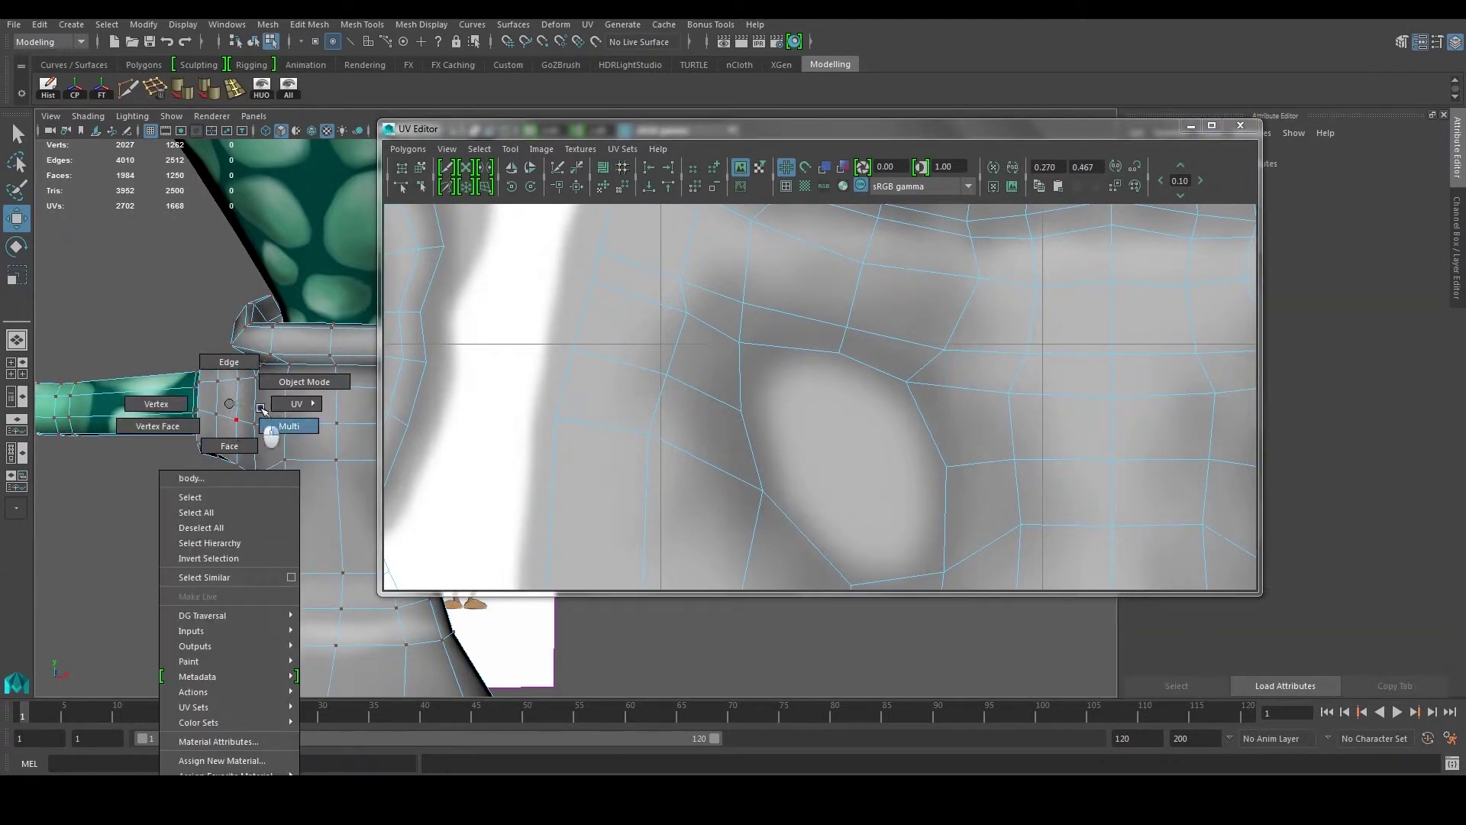
- From a front view, select torso UVs and pick the UV above the right shoulder opening
drag(205, 332, 239, 390)
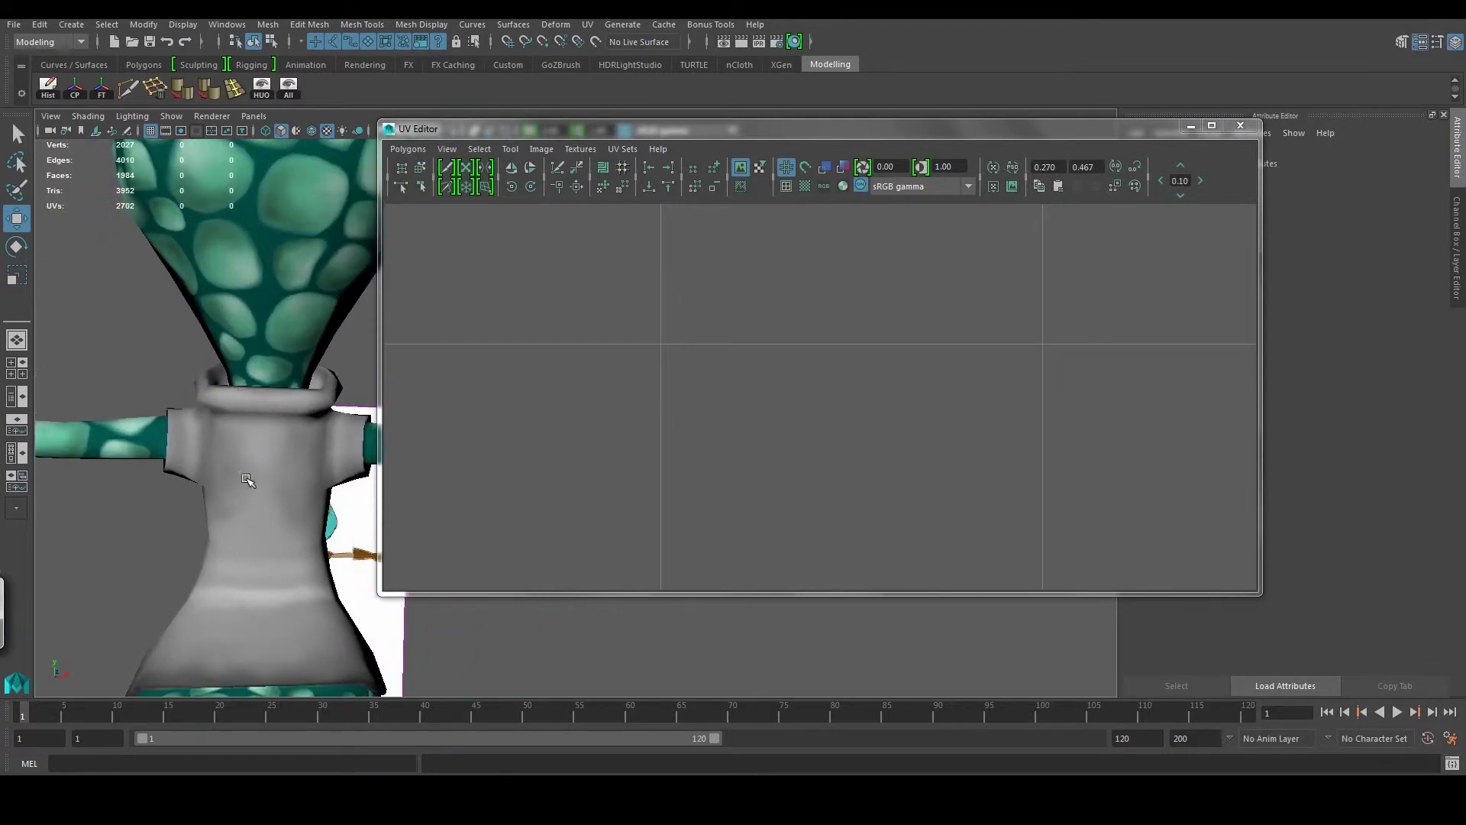
click(267, 473)
right_click(242, 403)
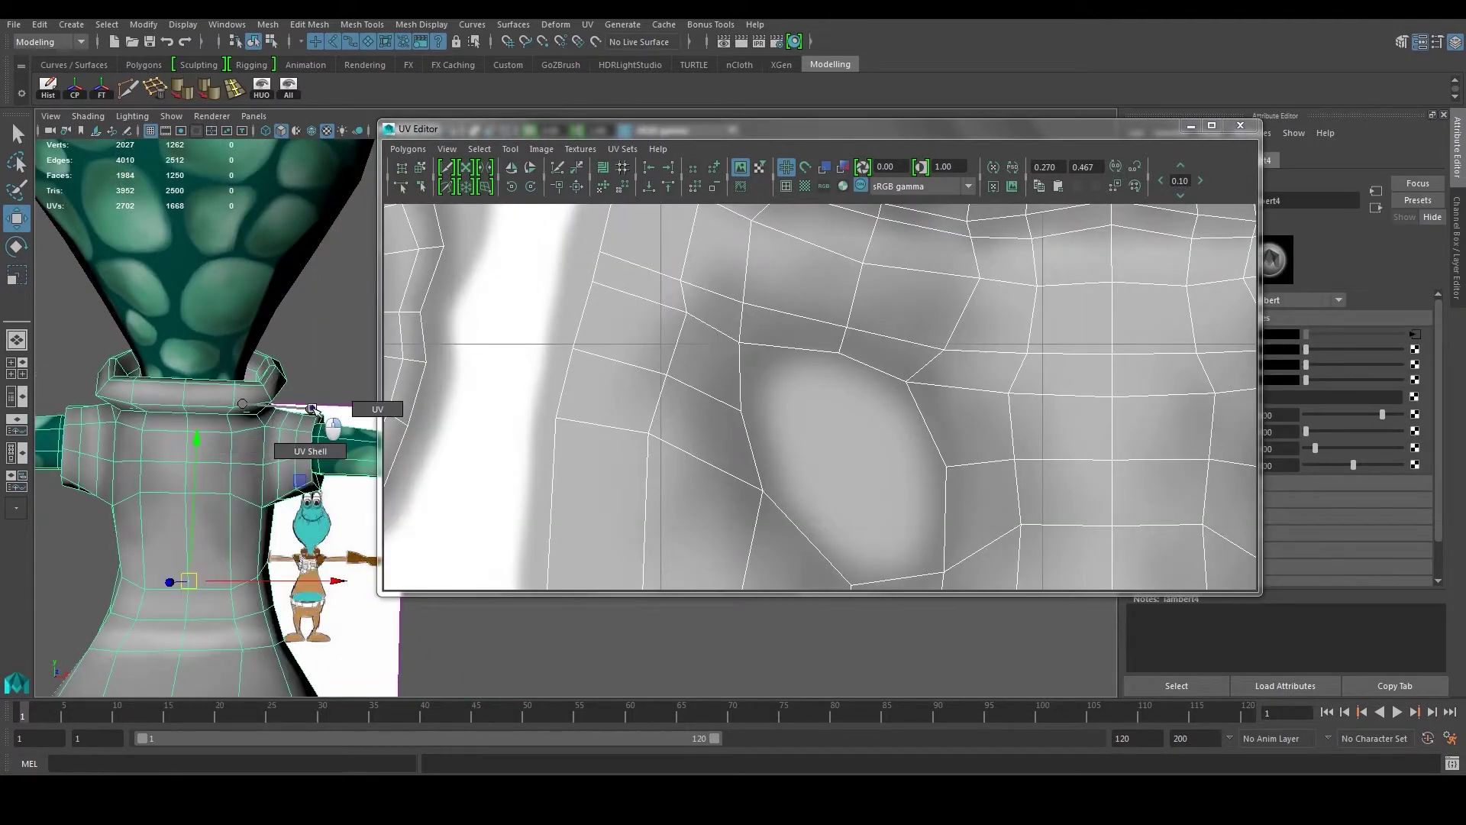
click(377, 409)
click(264, 464)
scroll(753, 428, down, 1)
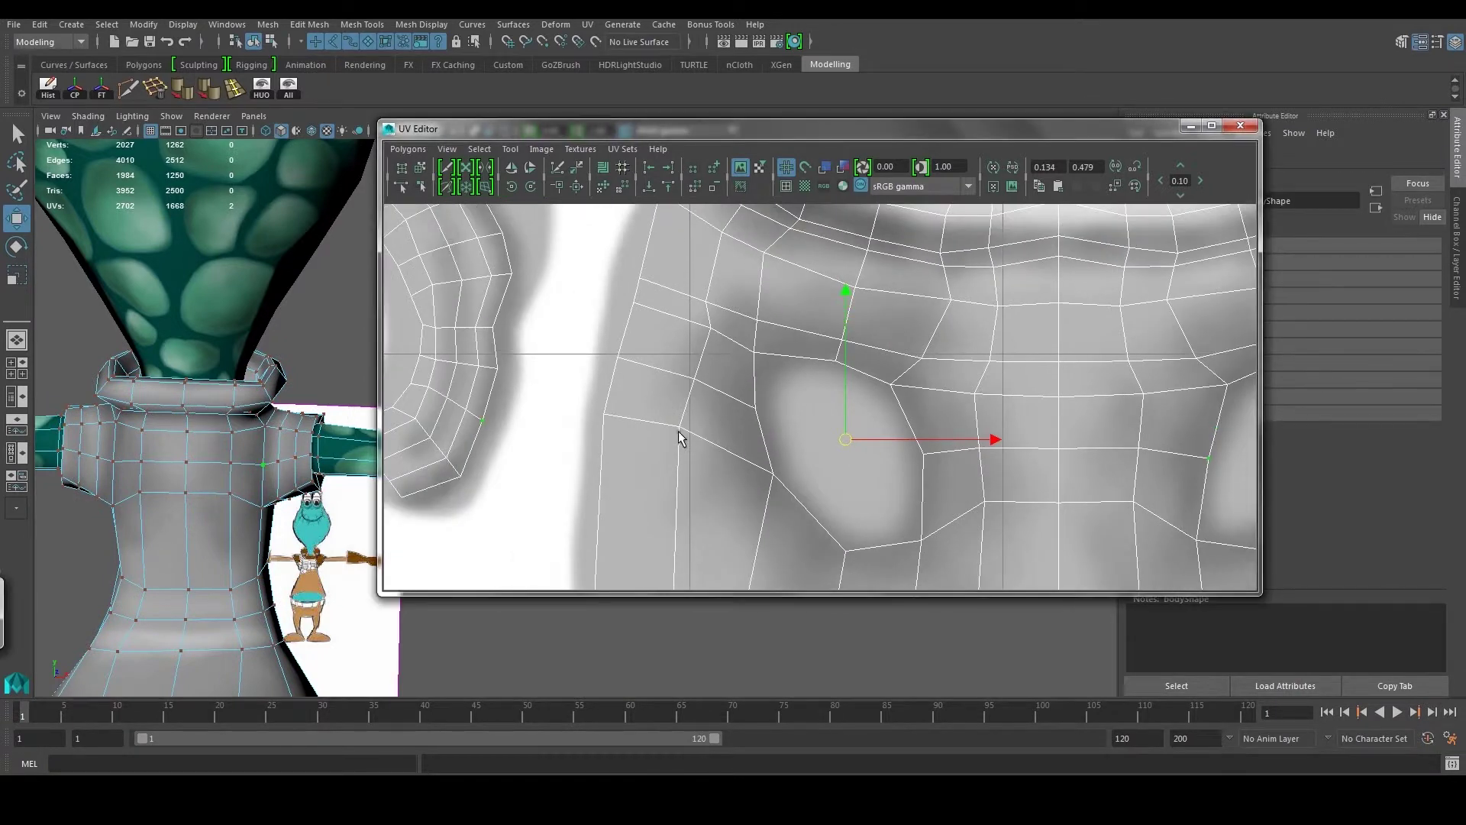
scroll(942, 432, up, 3)
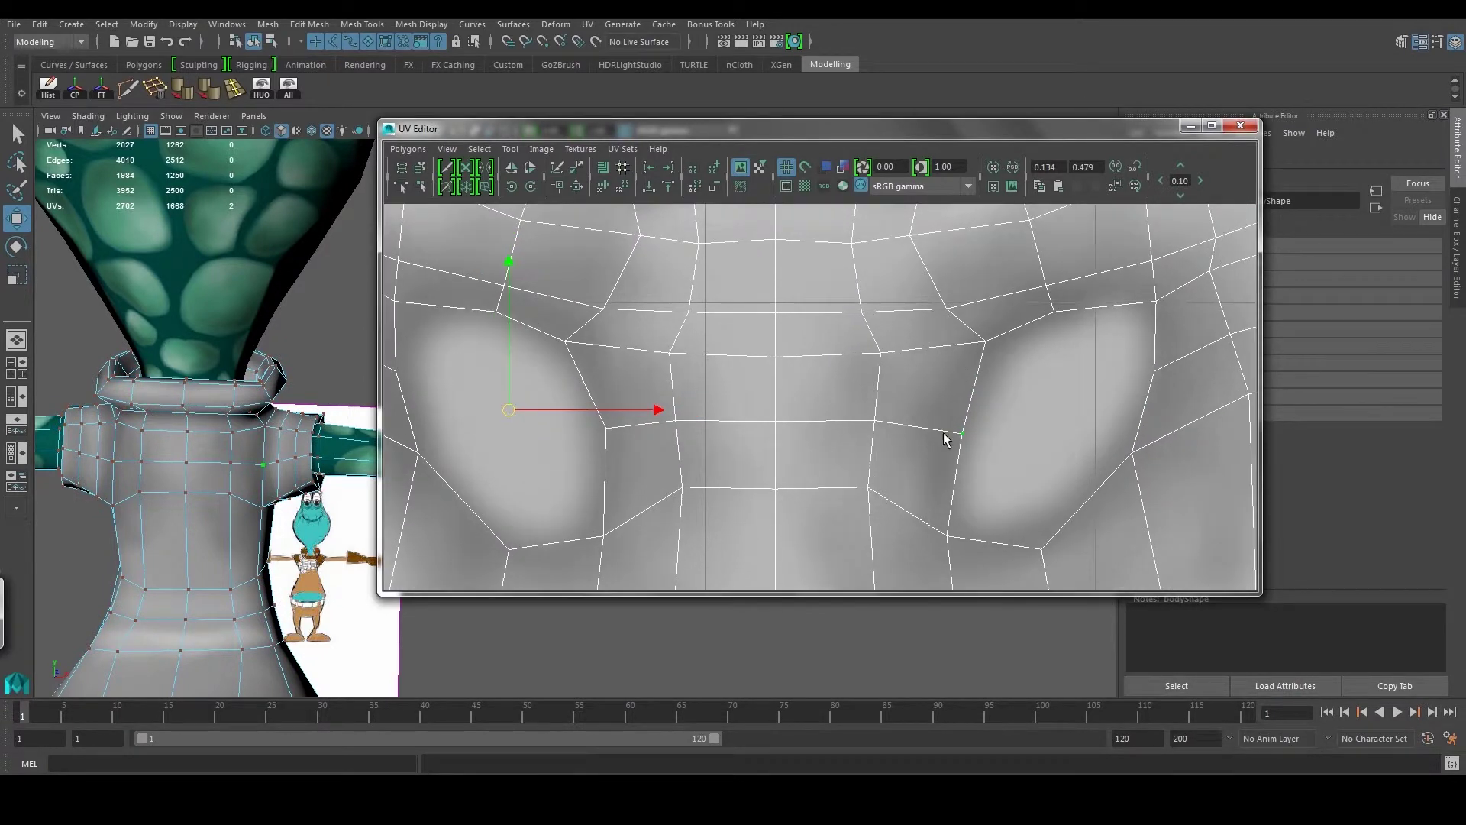
right_click(942, 432)
click(1004, 413)
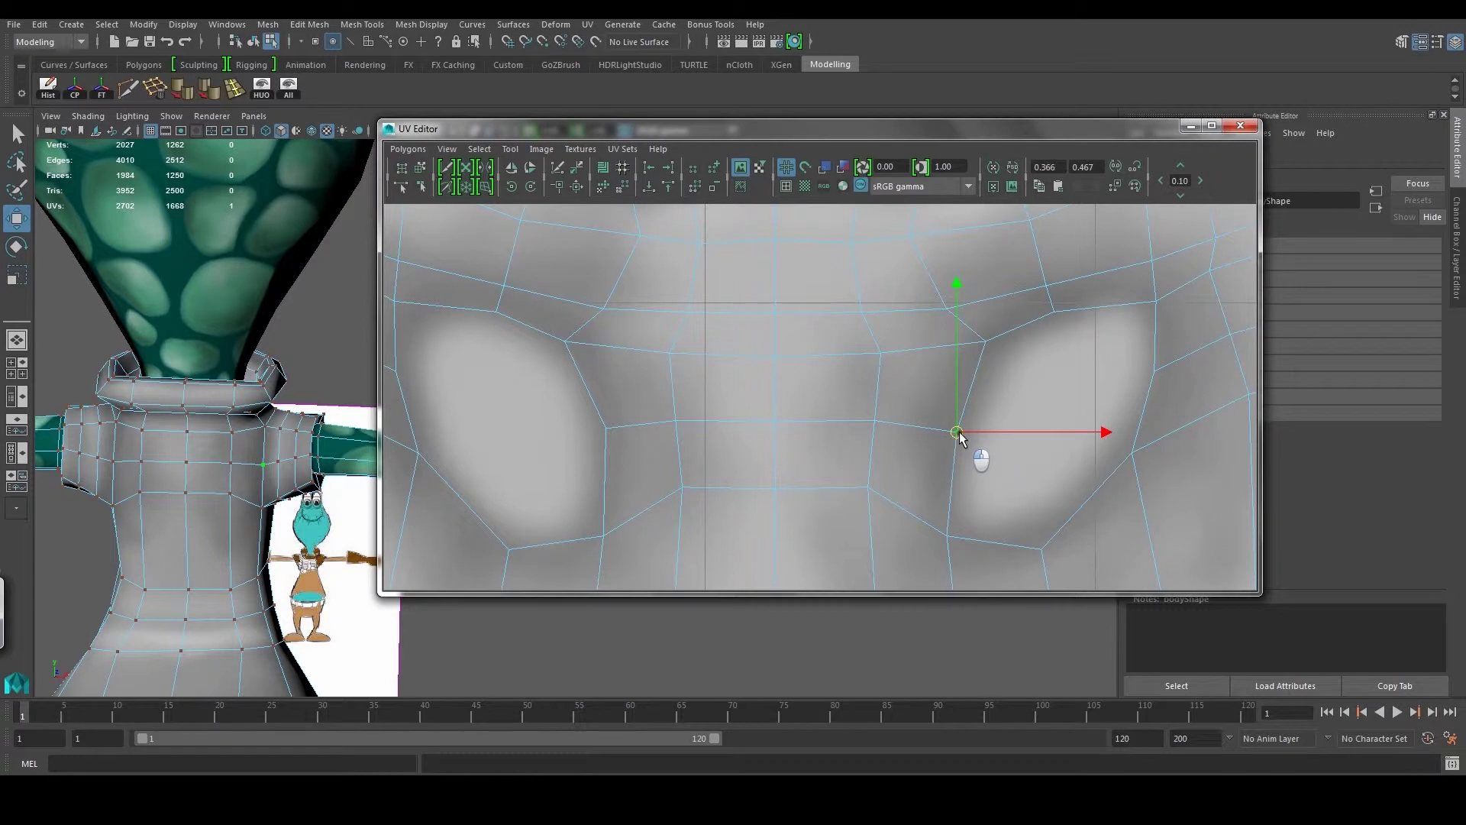
mouse_move(1022, 449)
mouse_down()
mouse_move(989, 438)
mouse_move(1044, 449)
mouse_up()
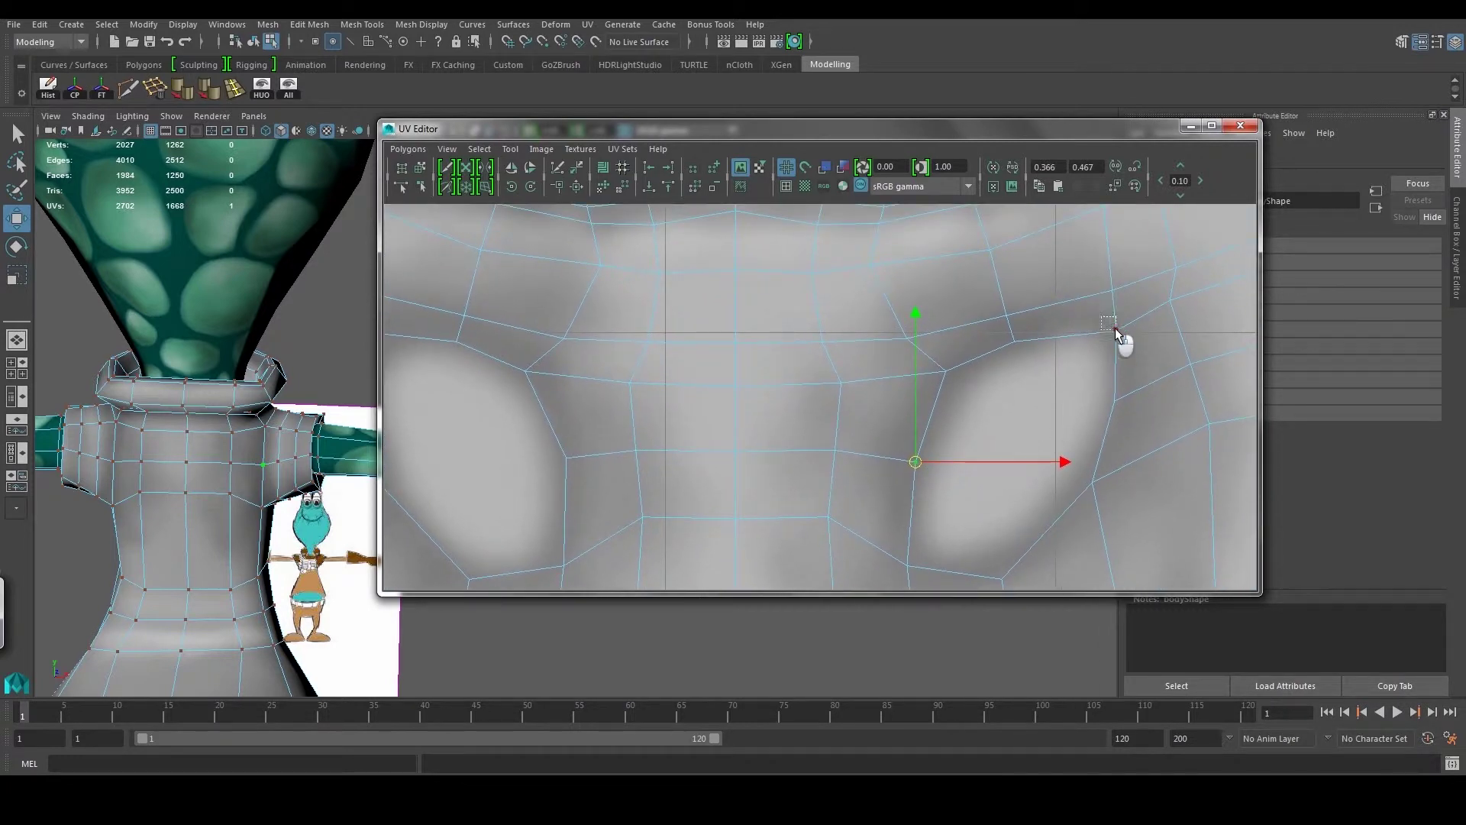
drag(1015, 343, 1015, 334)
- Close the UV Editor and orbit to view the character from the back
right_click(367, 443)
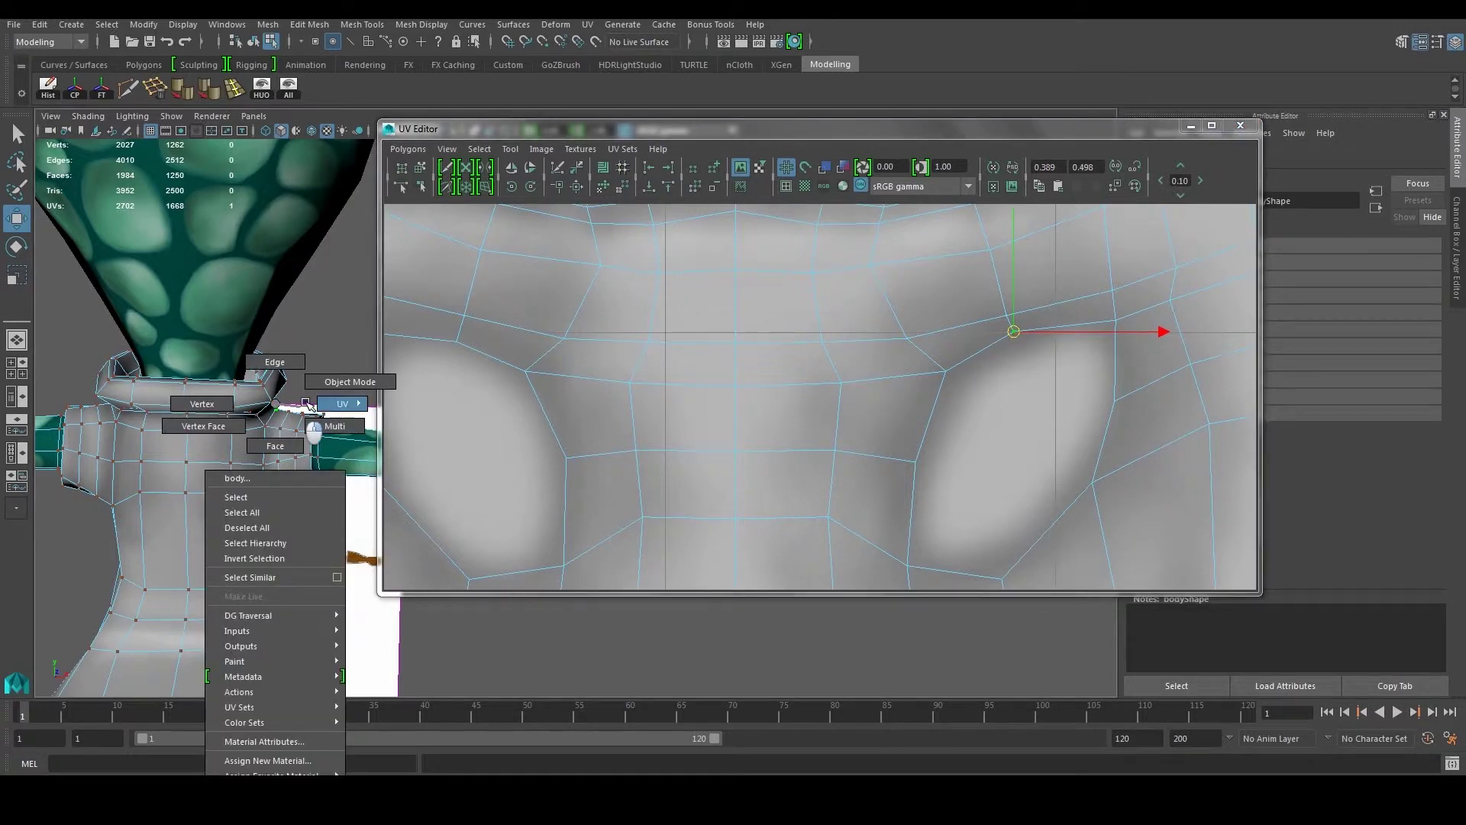
mouse_move(351, 416)
mouse_down()
mouse_move(389, 443)
mouse_move(4, 382)
mouse_up()
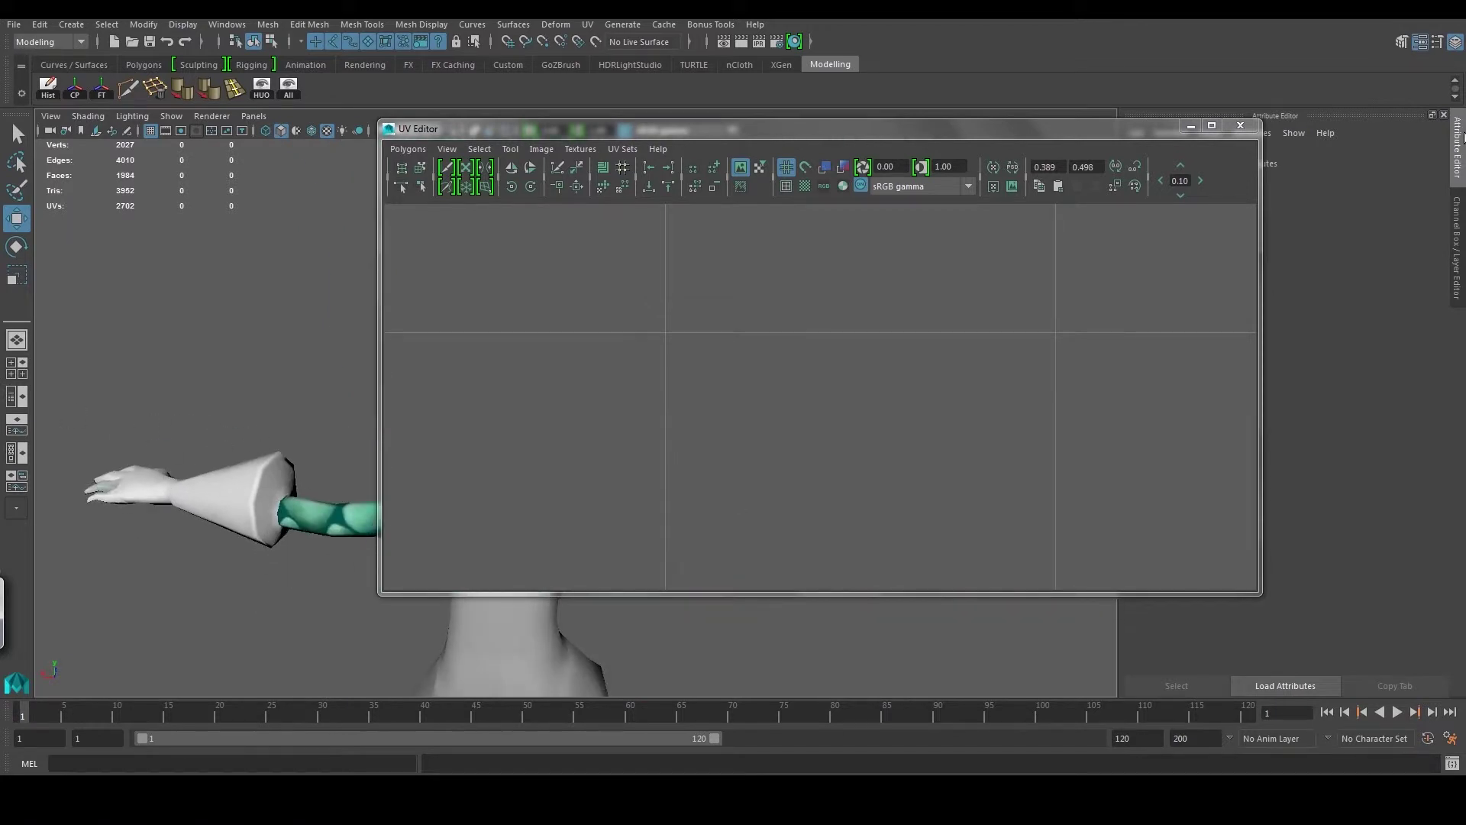
click(1240, 124)
mouse_move(648, 412)
mouse_down()
mouse_move(348, 410)
mouse_move(624, 467)
mouse_move(621, 426)
mouse_move(645, 506)
mouse_up()
- Orbit to a three-quarter view, switch the body to UV selection, and reopen the UV Editor
scroll(638, 507, up, 2)
scroll(635, 507, up, 2)
mouse_move(633, 501)
mouse_down()
mouse_move(553, 436)
mouse_move(667, 435)
mouse_move(662, 343)
mouse_move(682, 356)
mouse_move(630, 386)
mouse_up()
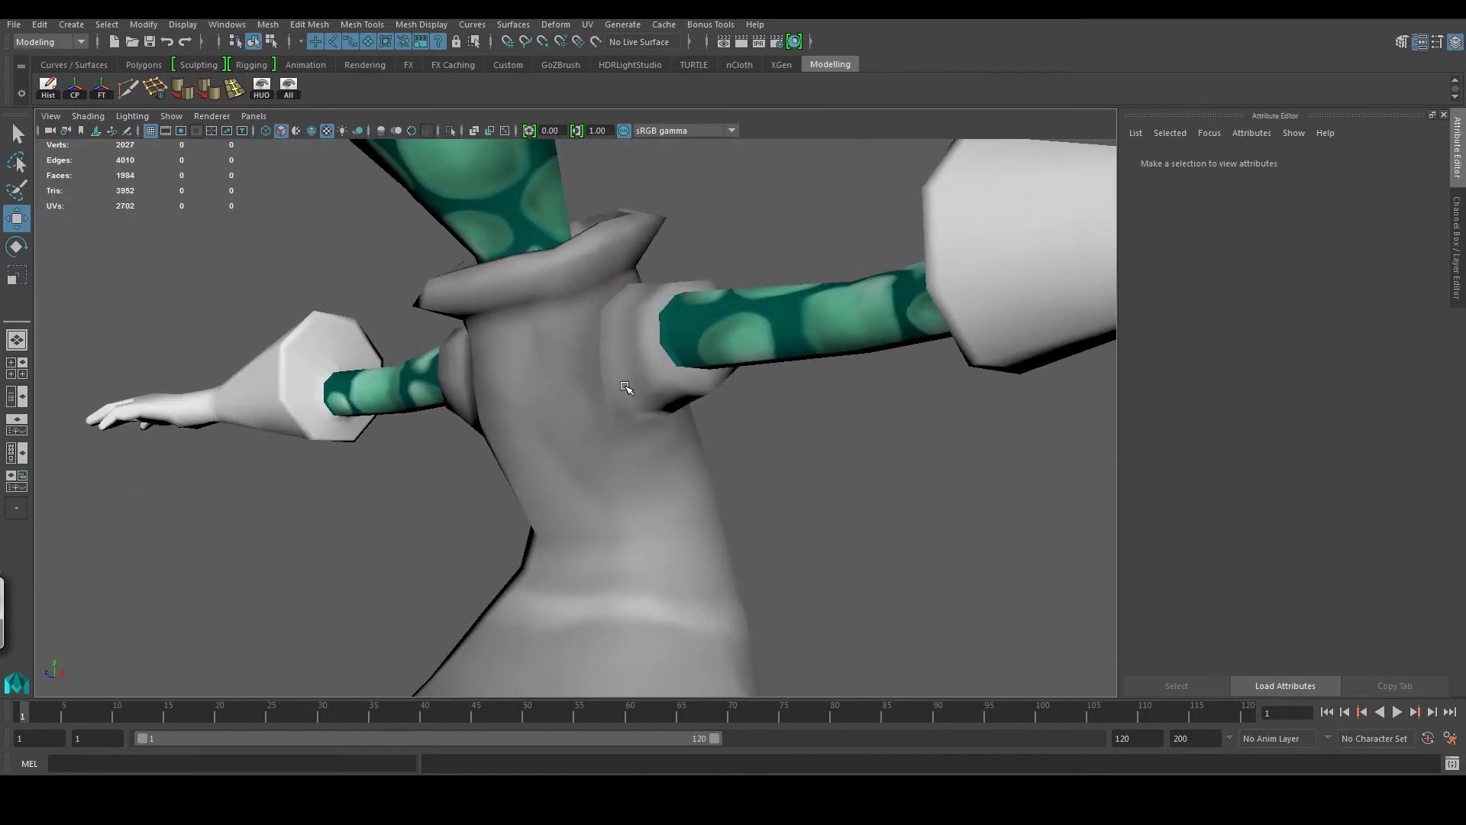
click(630, 387)
right_click(626, 385)
click(696, 381)
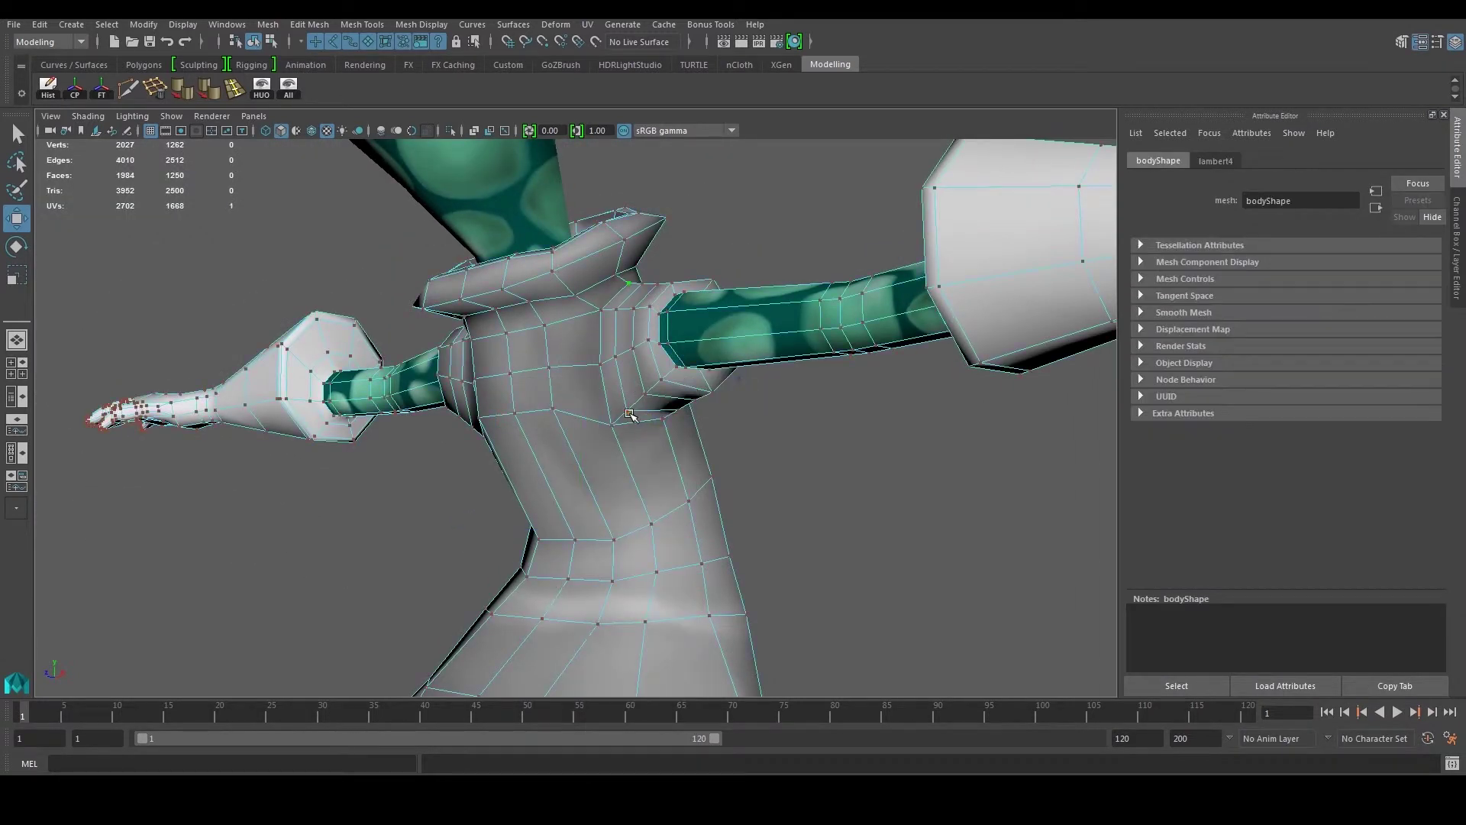
click(268, 25)
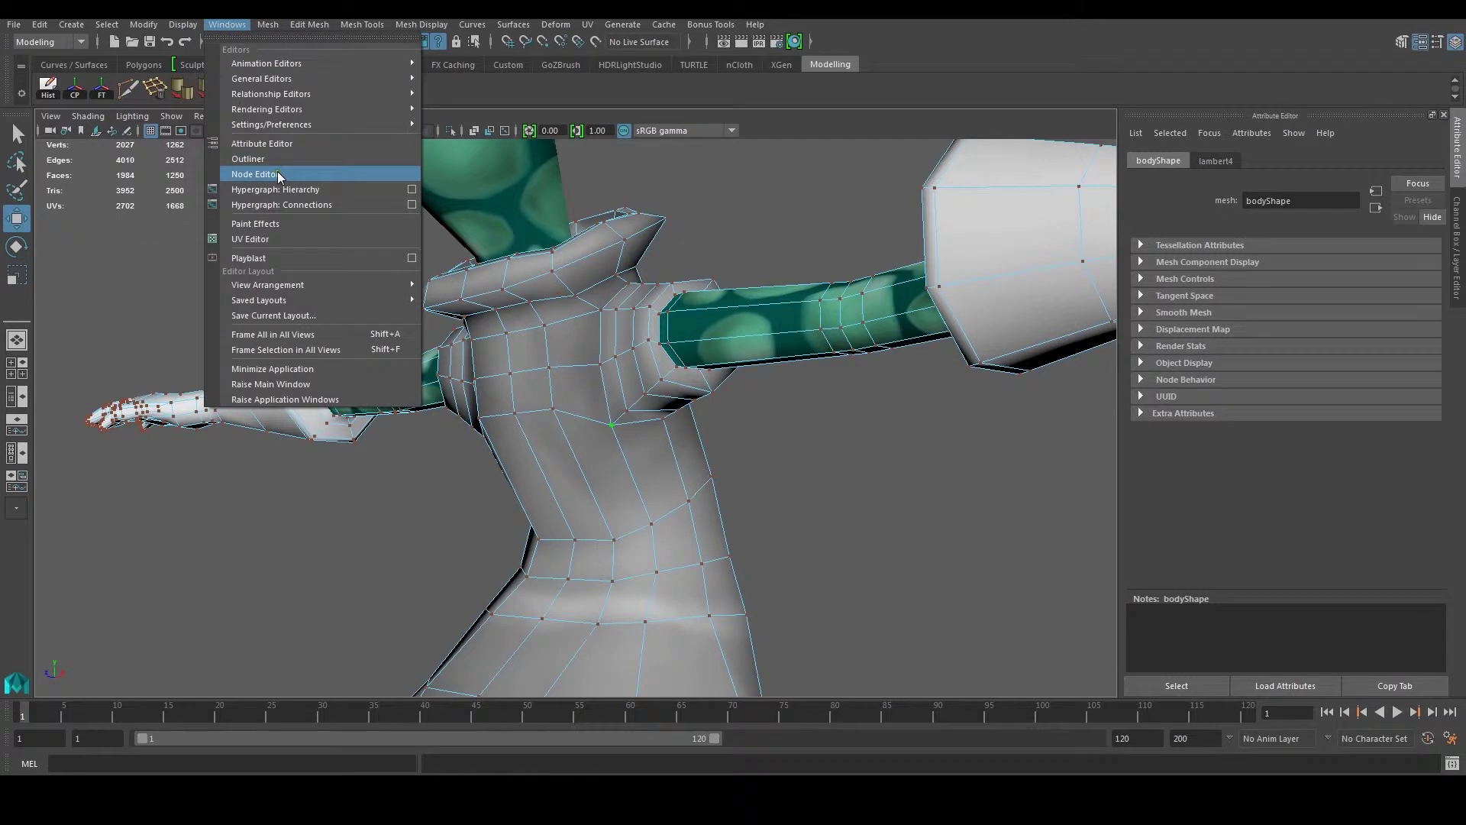
click(284, 243)
- Select individual UVs near the ear and beside the right eye shape in the UV layout
scroll(643, 468, down, 2)
scroll(615, 464, down, 2)
scroll(809, 487, up, 3)
scroll(647, 443, down, 2)
scroll(496, 442, up, 2)
scroll(582, 435, up, 2)
right_click(565, 447)
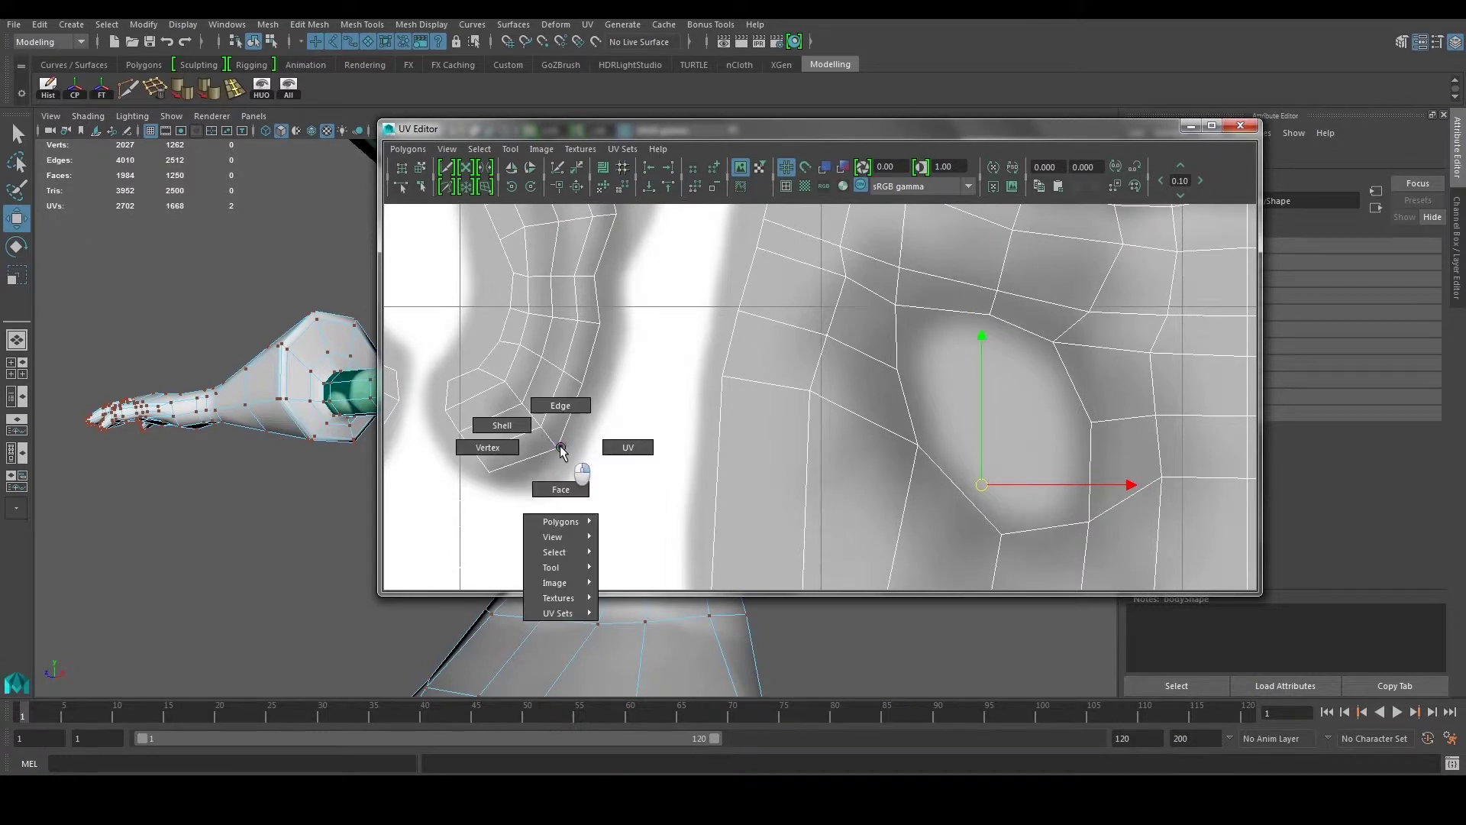
click(667, 437)
click(562, 449)
mouse_move(552, 449)
mouse_down()
mouse_move(718, 377)
mouse_move(766, 397)
mouse_up()
drag(1124, 507, 1127, 504)
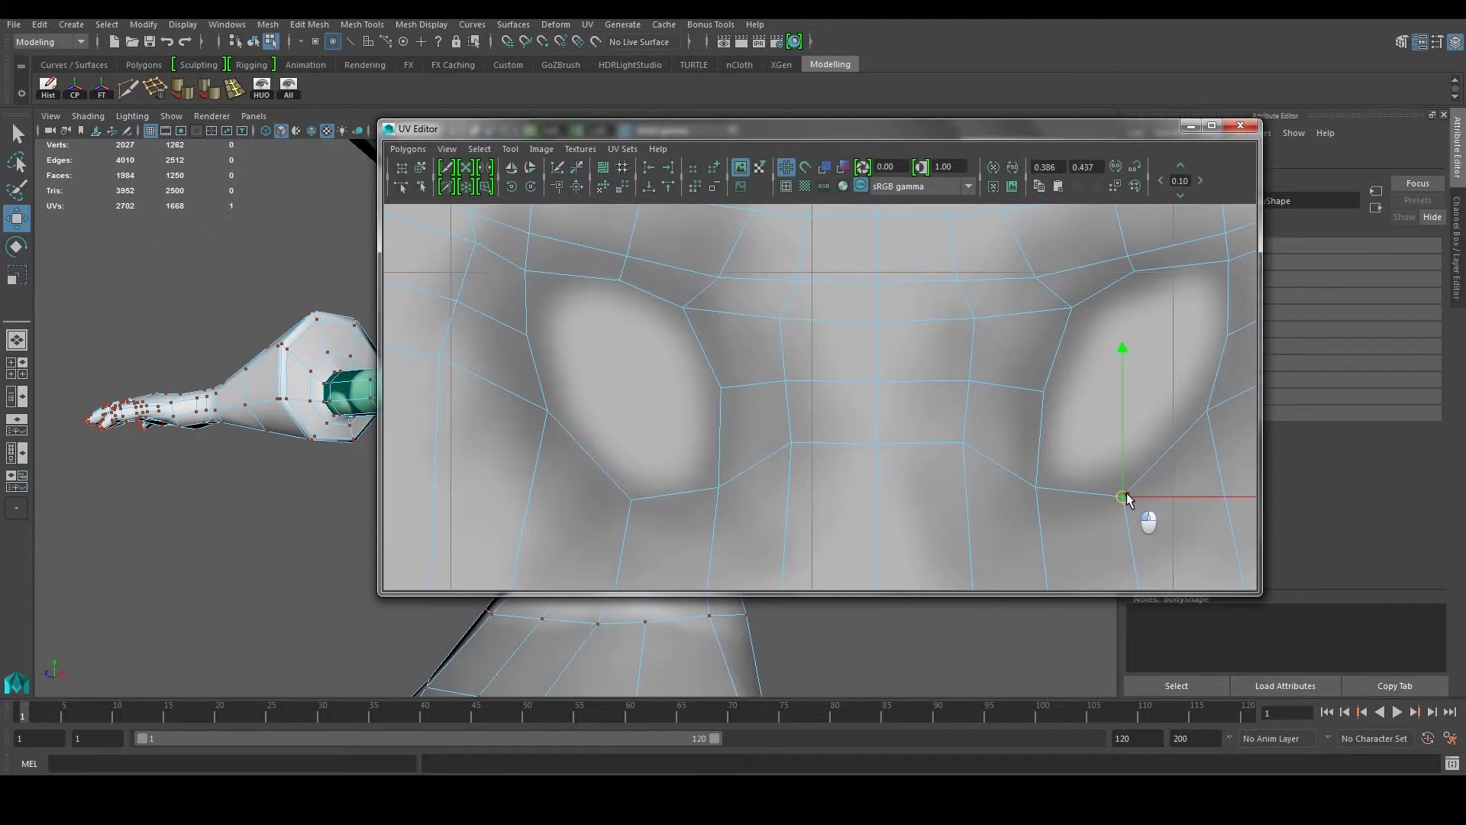
- Close the UV layout, return to object mode, and zoom out to a front view of the character
click(1240, 126)
right_click(582, 327)
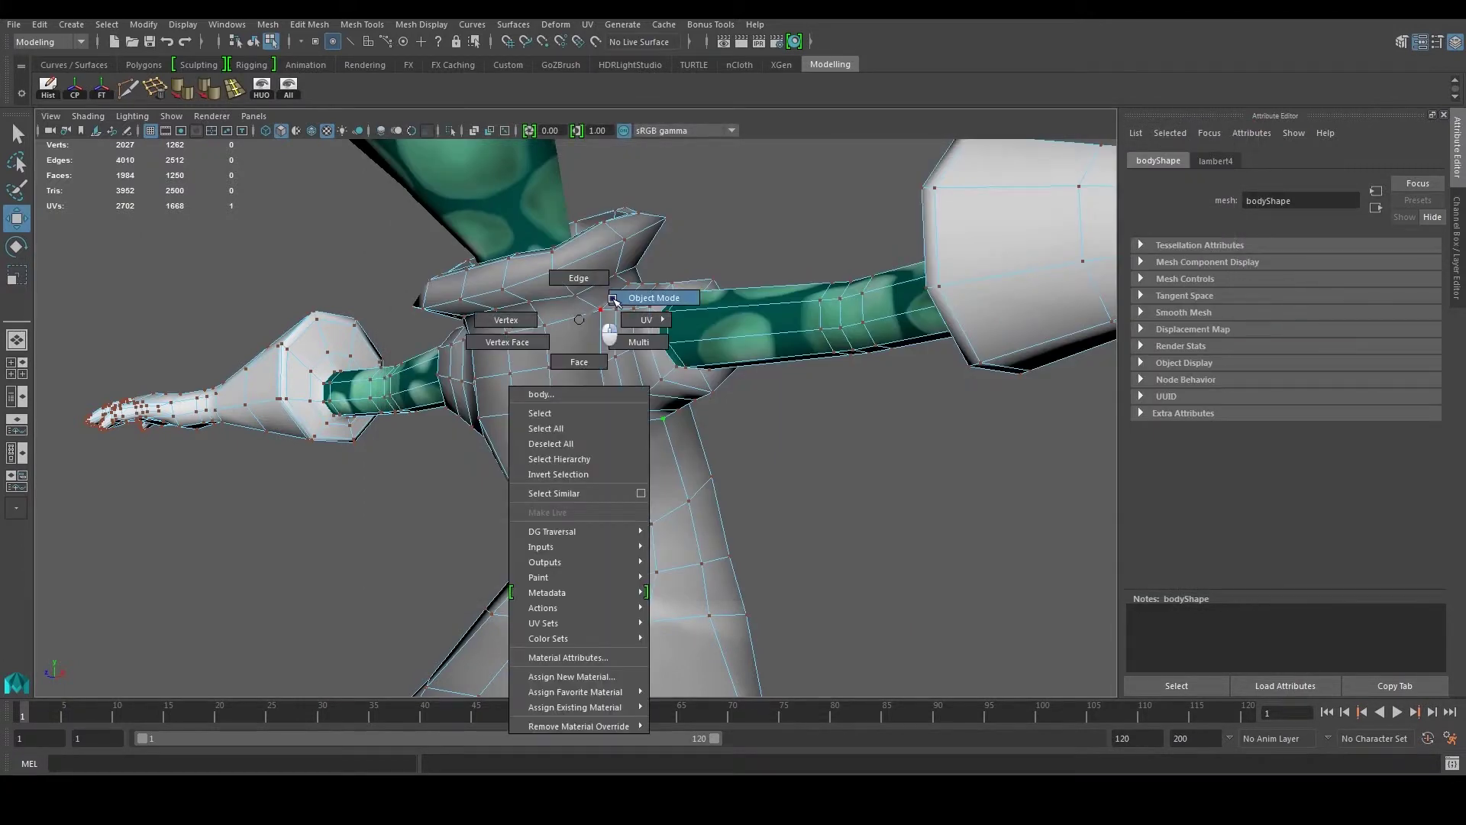
drag(751, 262, 545, 441)
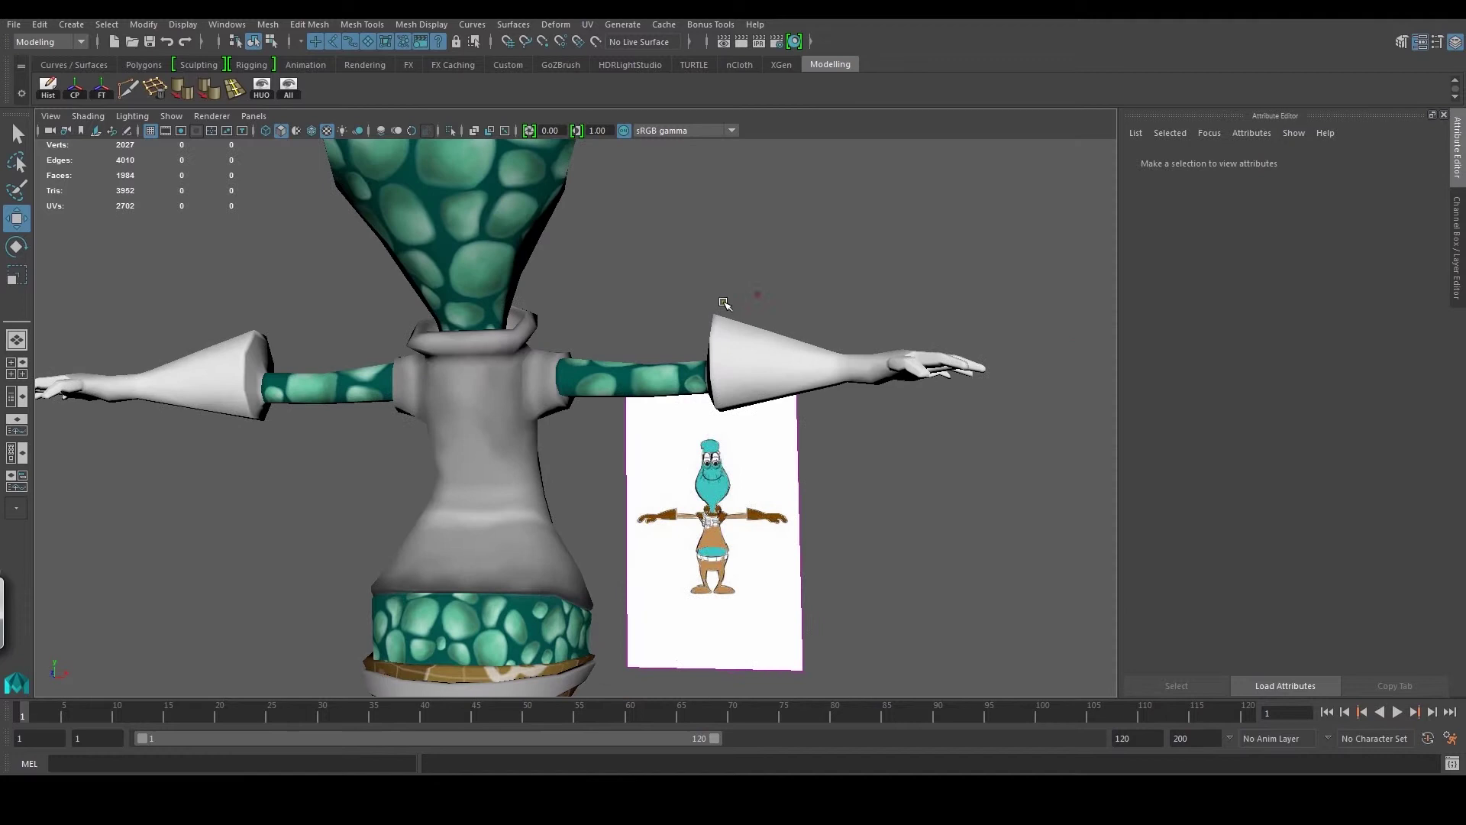
scroll(544, 441, down, 2)
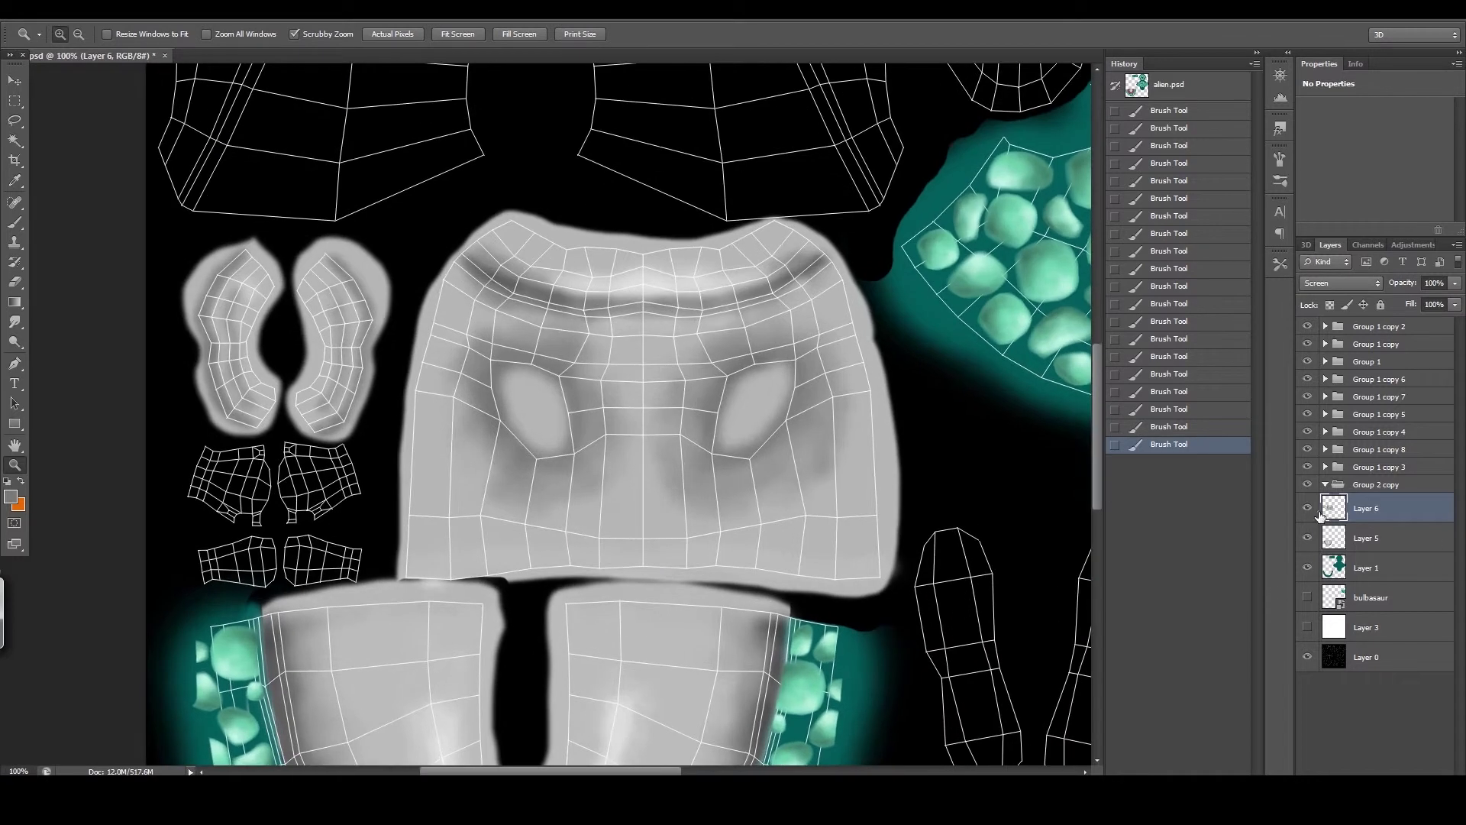
- Check Layers 6 and 5 by toggling their visibility, then add new Layer 7 beneath Layer 6
click(1308, 508)
click(1307, 507)
click(1307, 537)
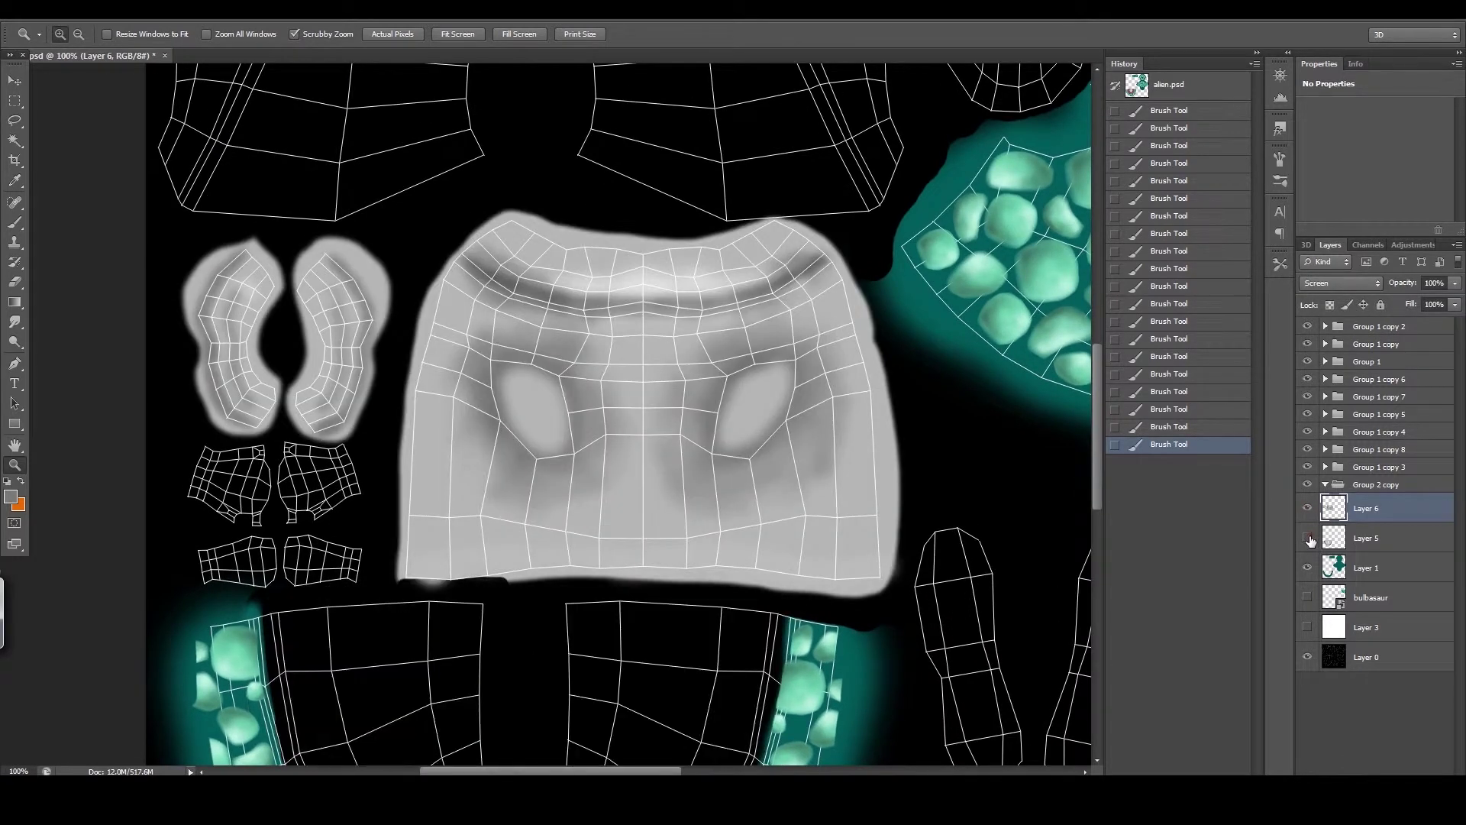
drag(527, 722, 483, 509)
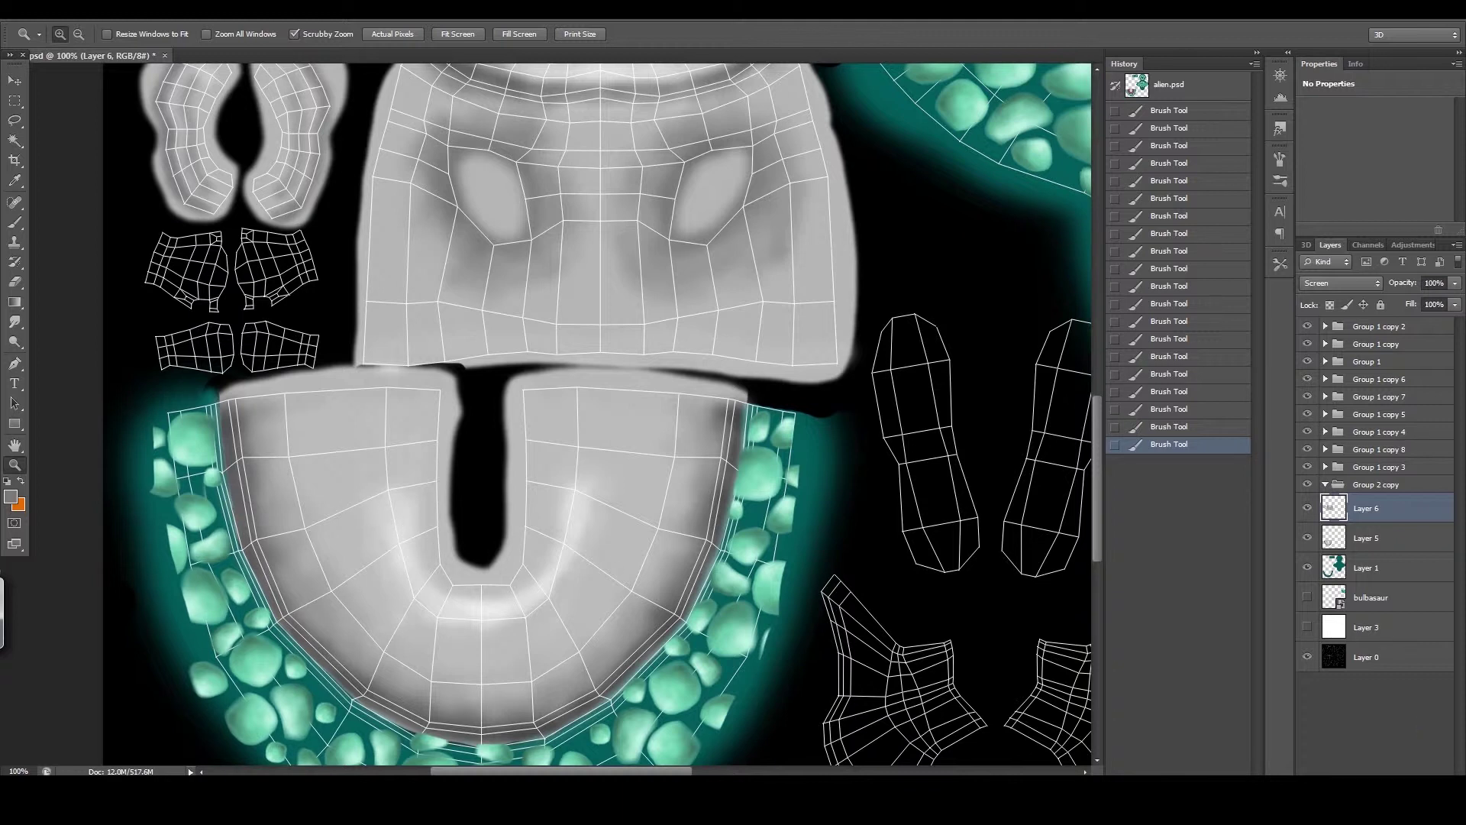
key(ctrl+shift+alt+n)
drag(1379, 508, 1333, 558)
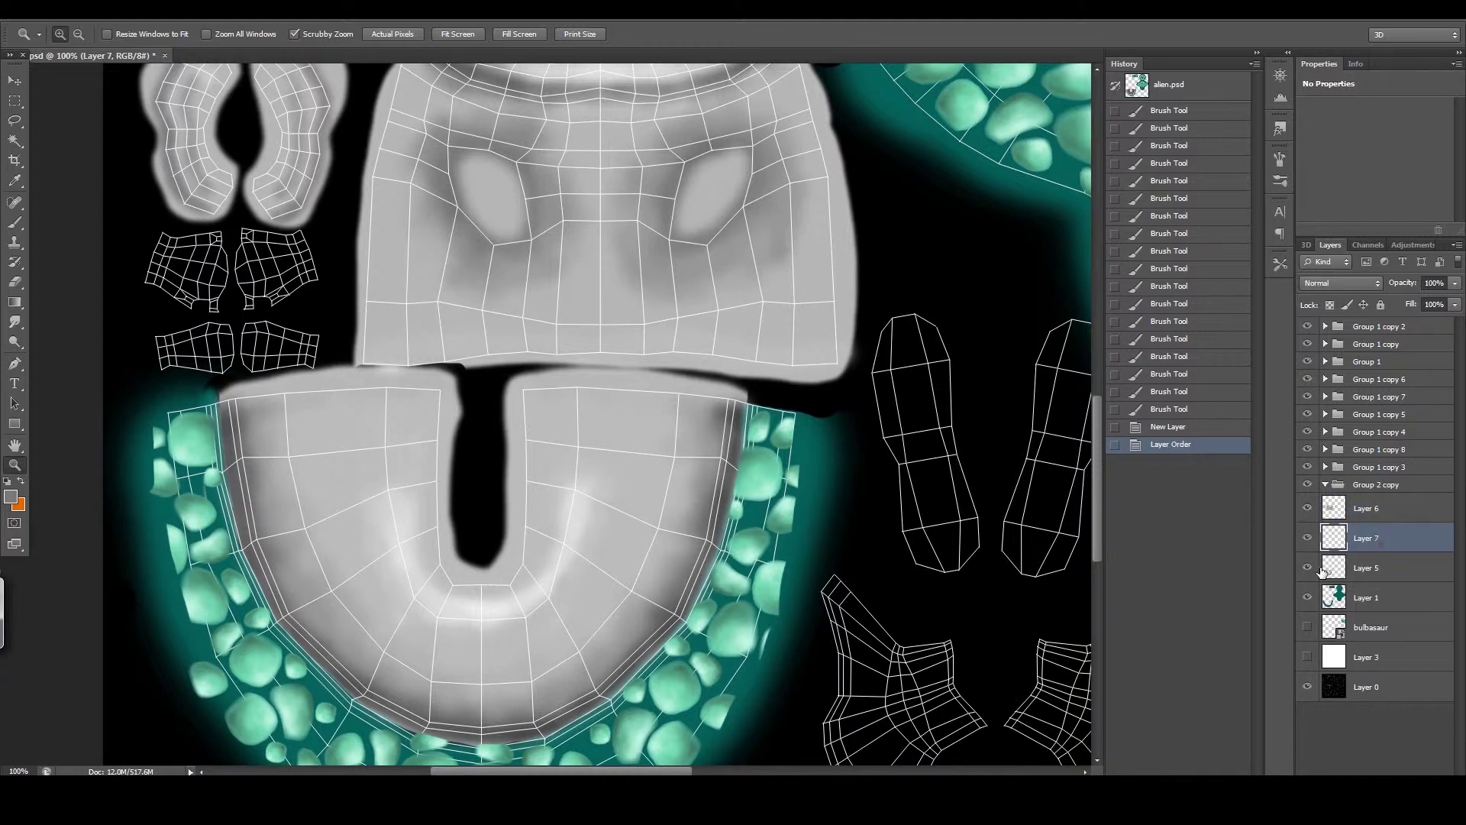
- Zoom in on the U-shaped piece and pick the 514 px scratch brush preset
click(1305, 569)
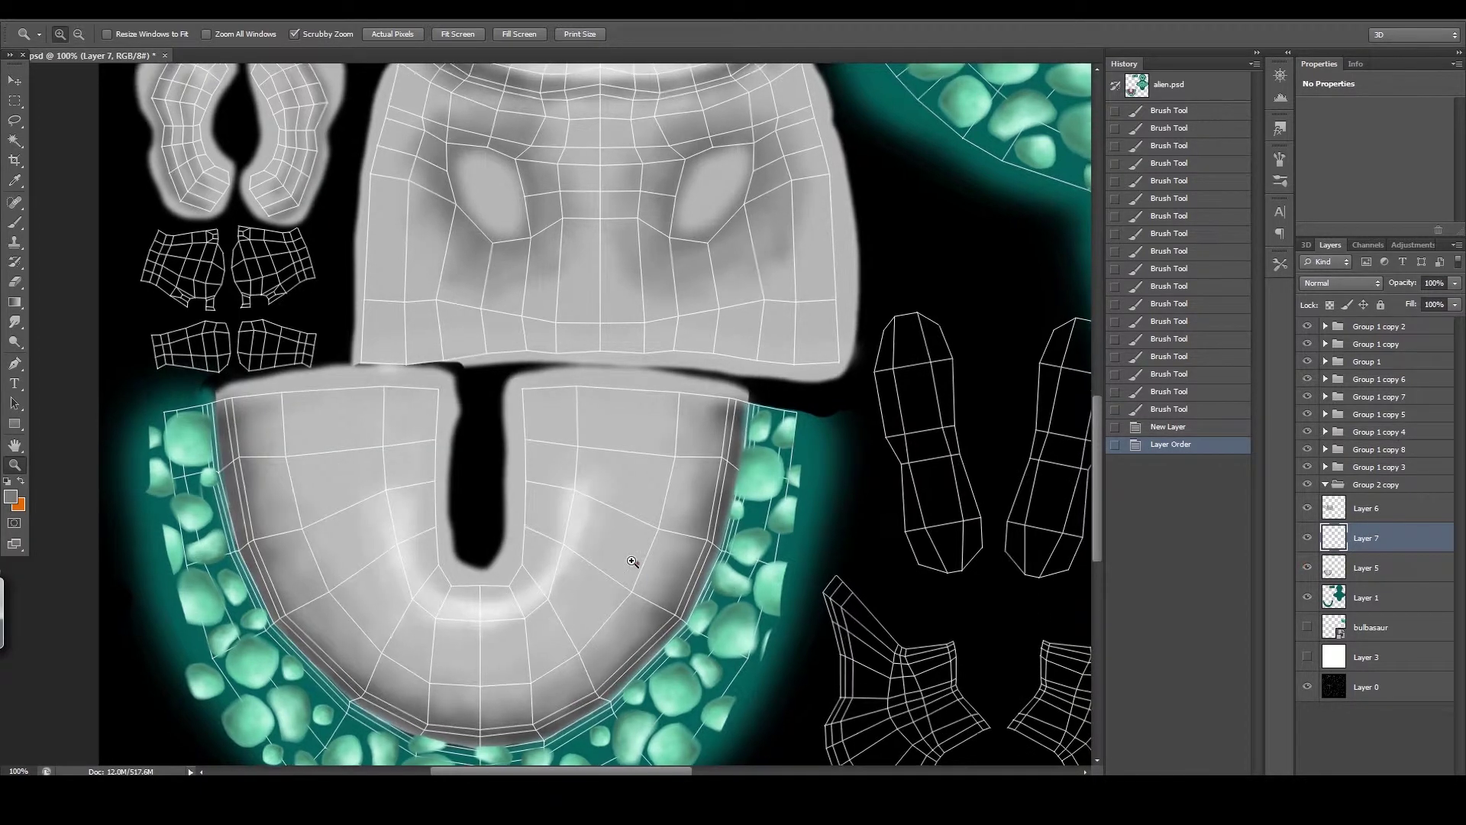
click(638, 556)
drag(592, 557, 606, 525)
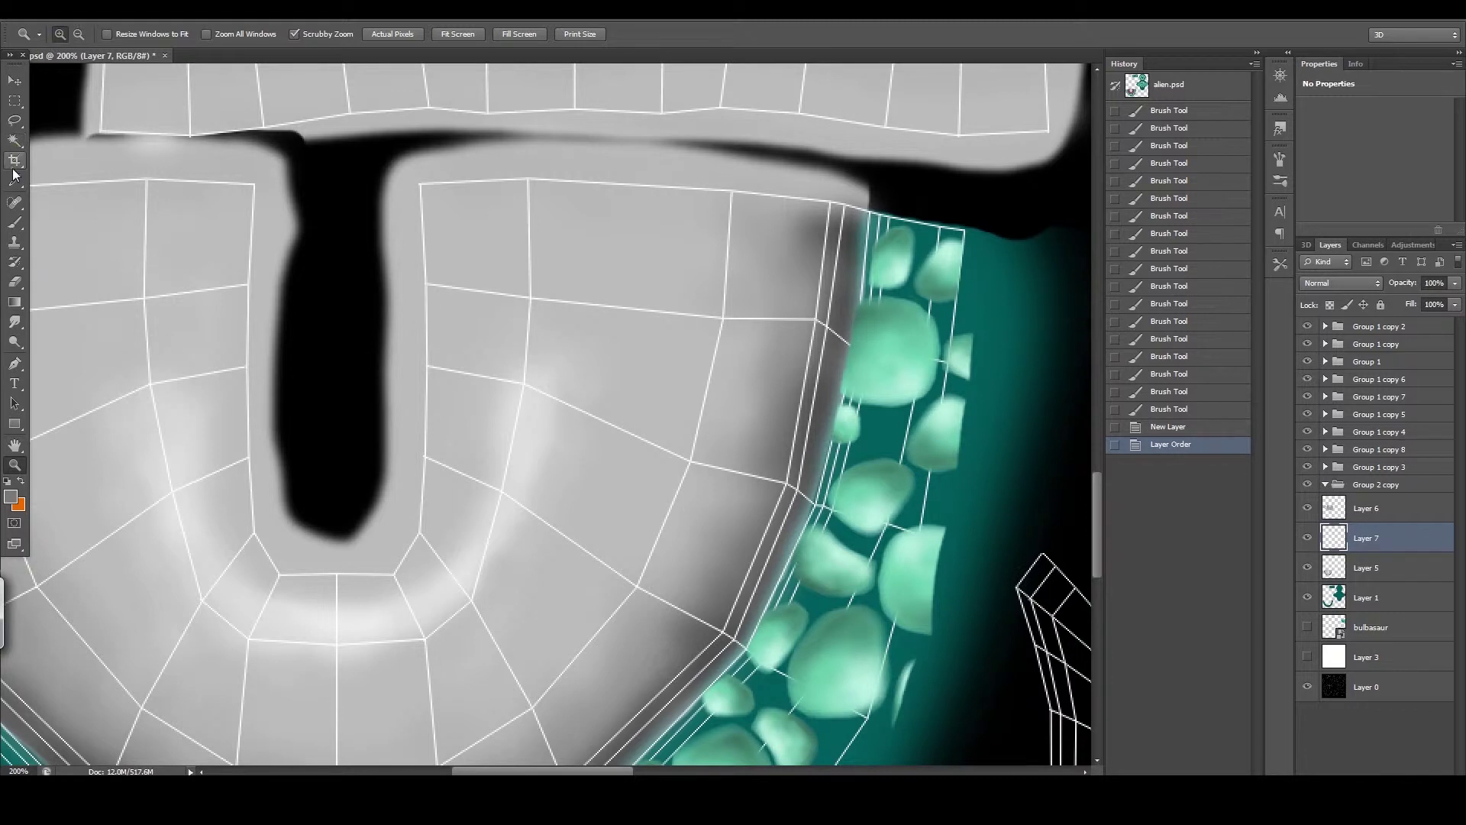
click(17, 222)
click(75, 36)
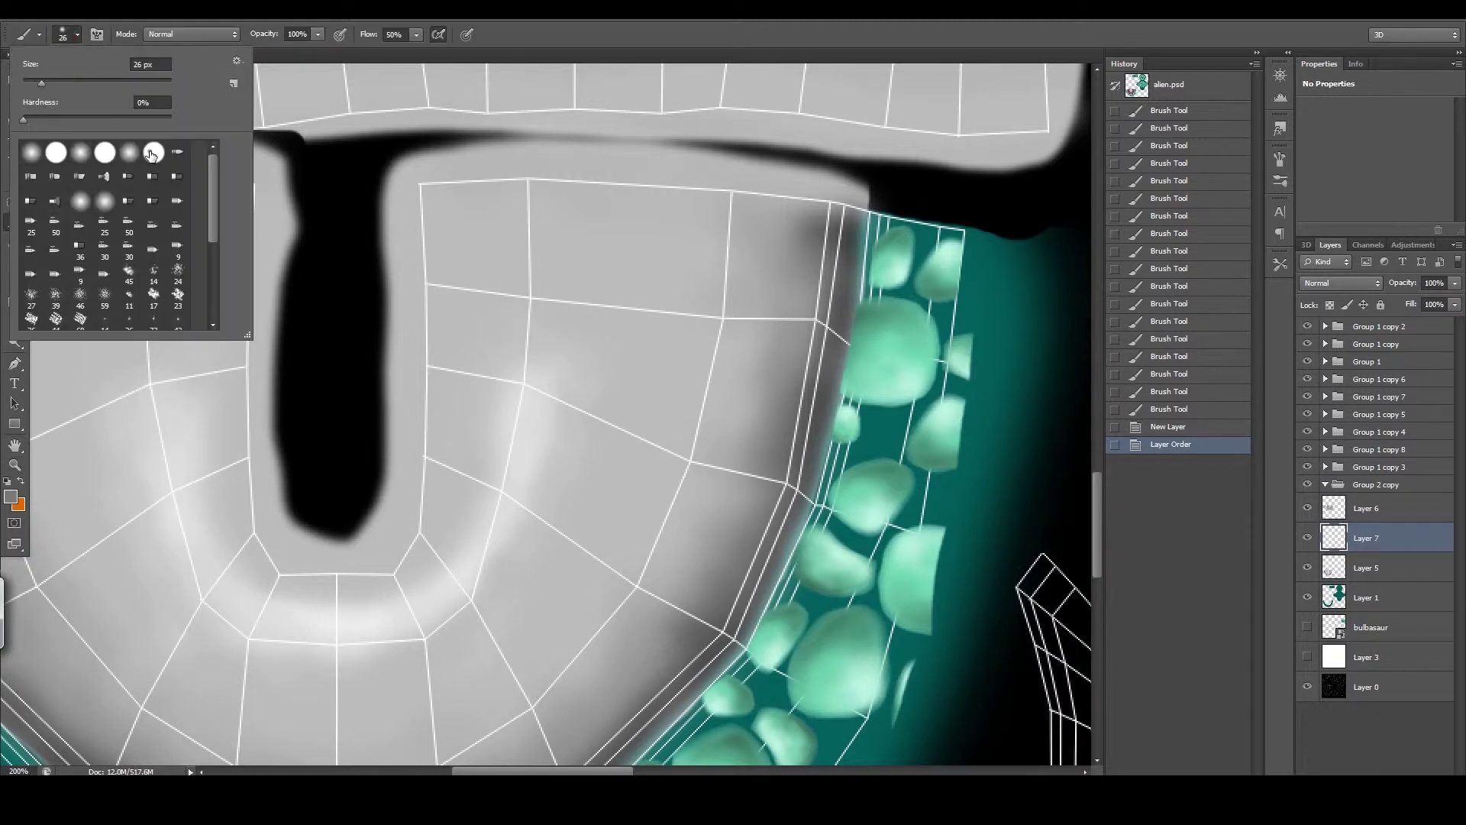
drag(212, 202, 214, 303)
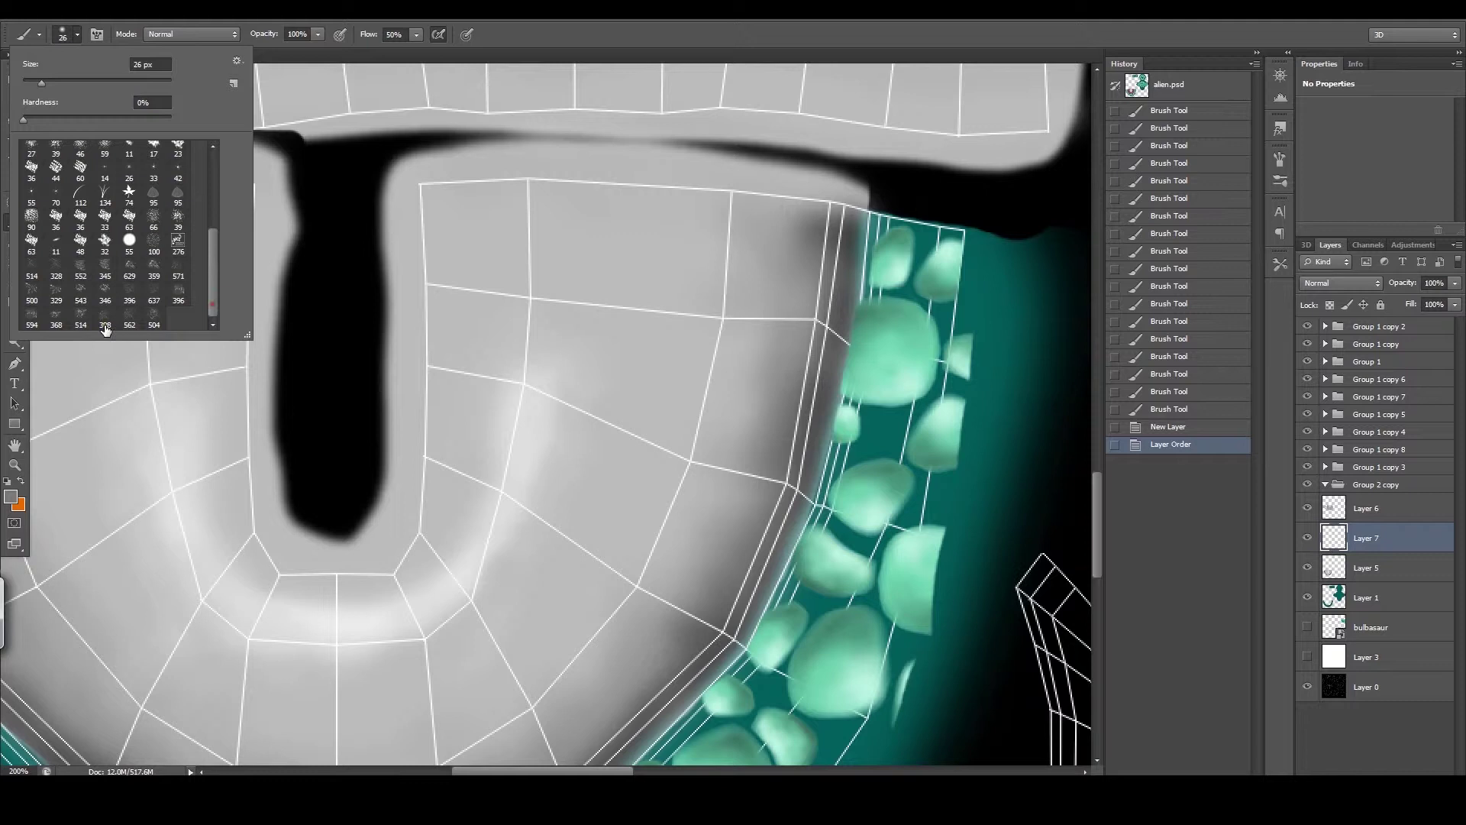
click(154, 315)
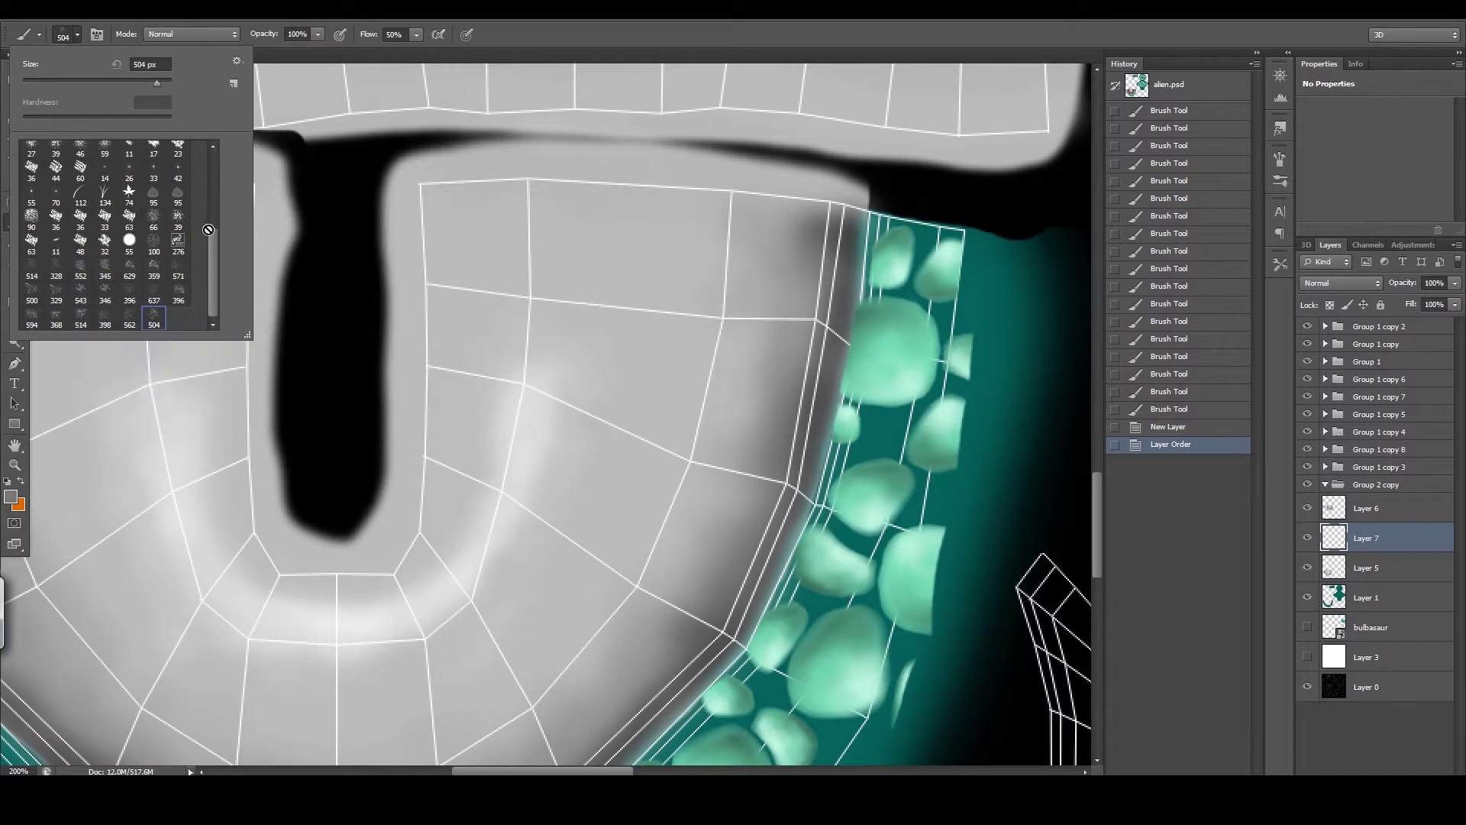
click(80, 314)
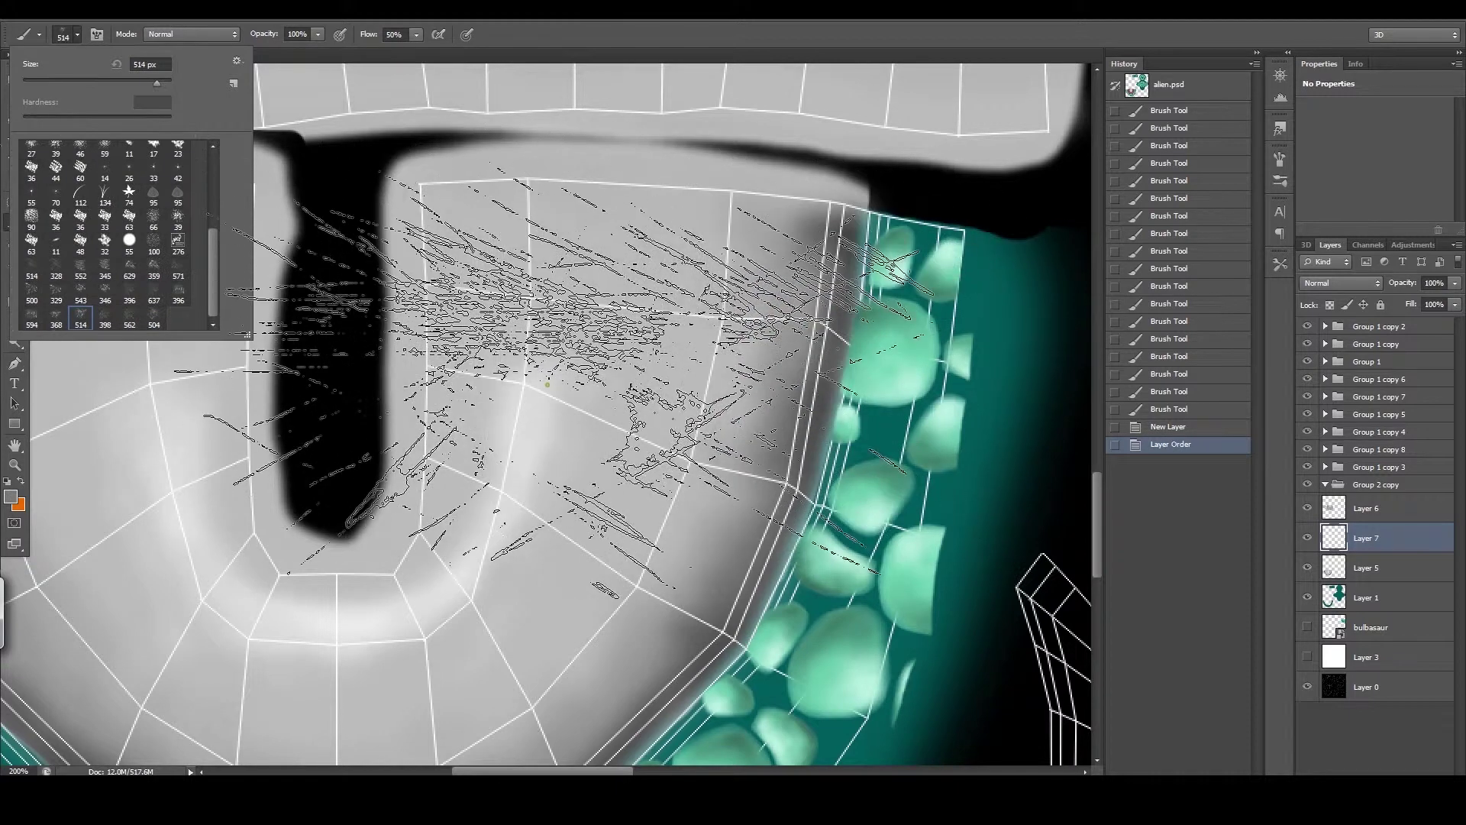
- Paint trial scratch strokes over the U shape, then revert them in History
mouse_move(550, 343)
mouse_down()
mouse_move(656, 283)
mouse_move(427, 565)
mouse_up()
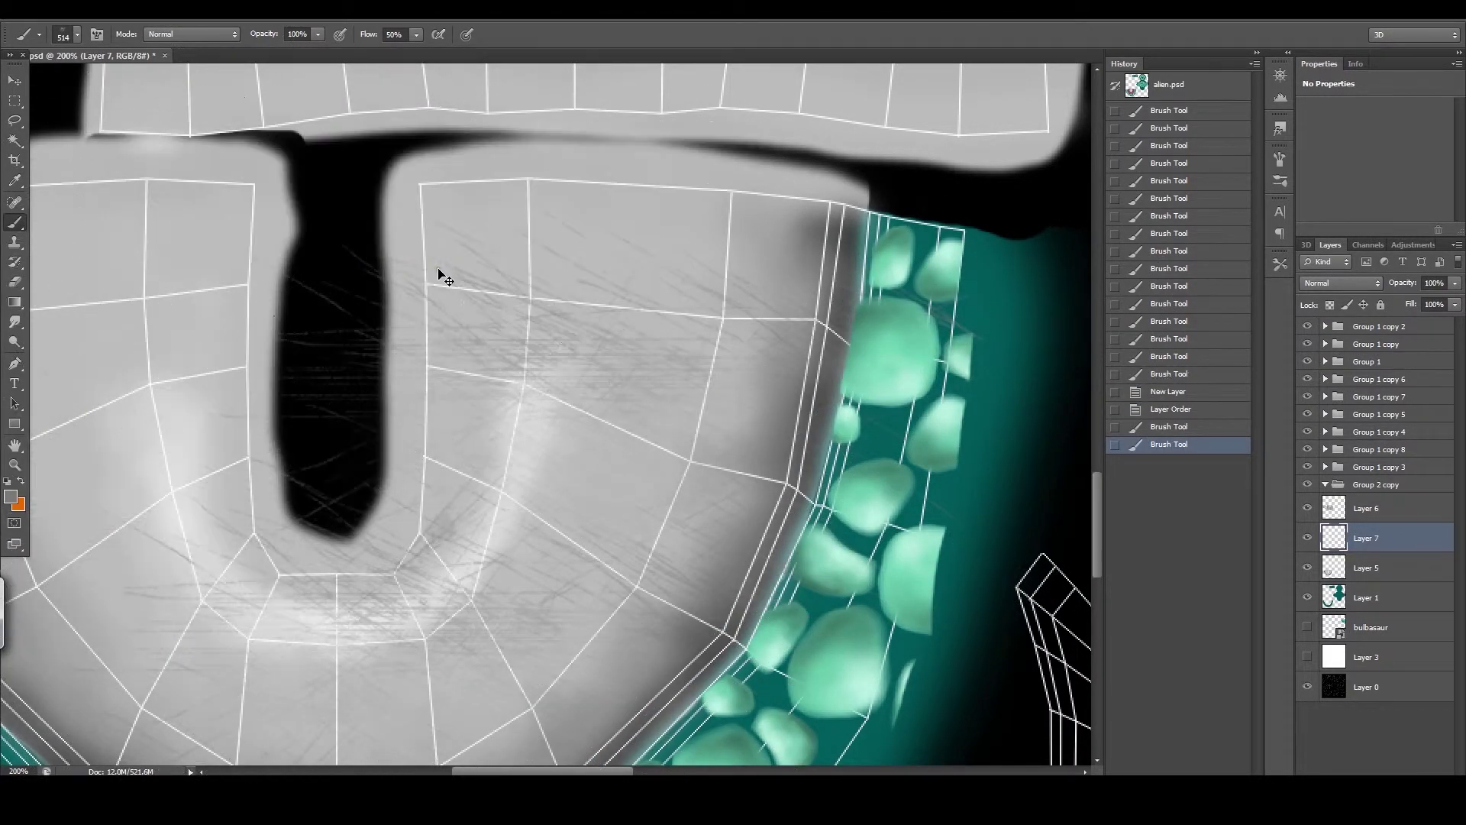
click(1187, 429)
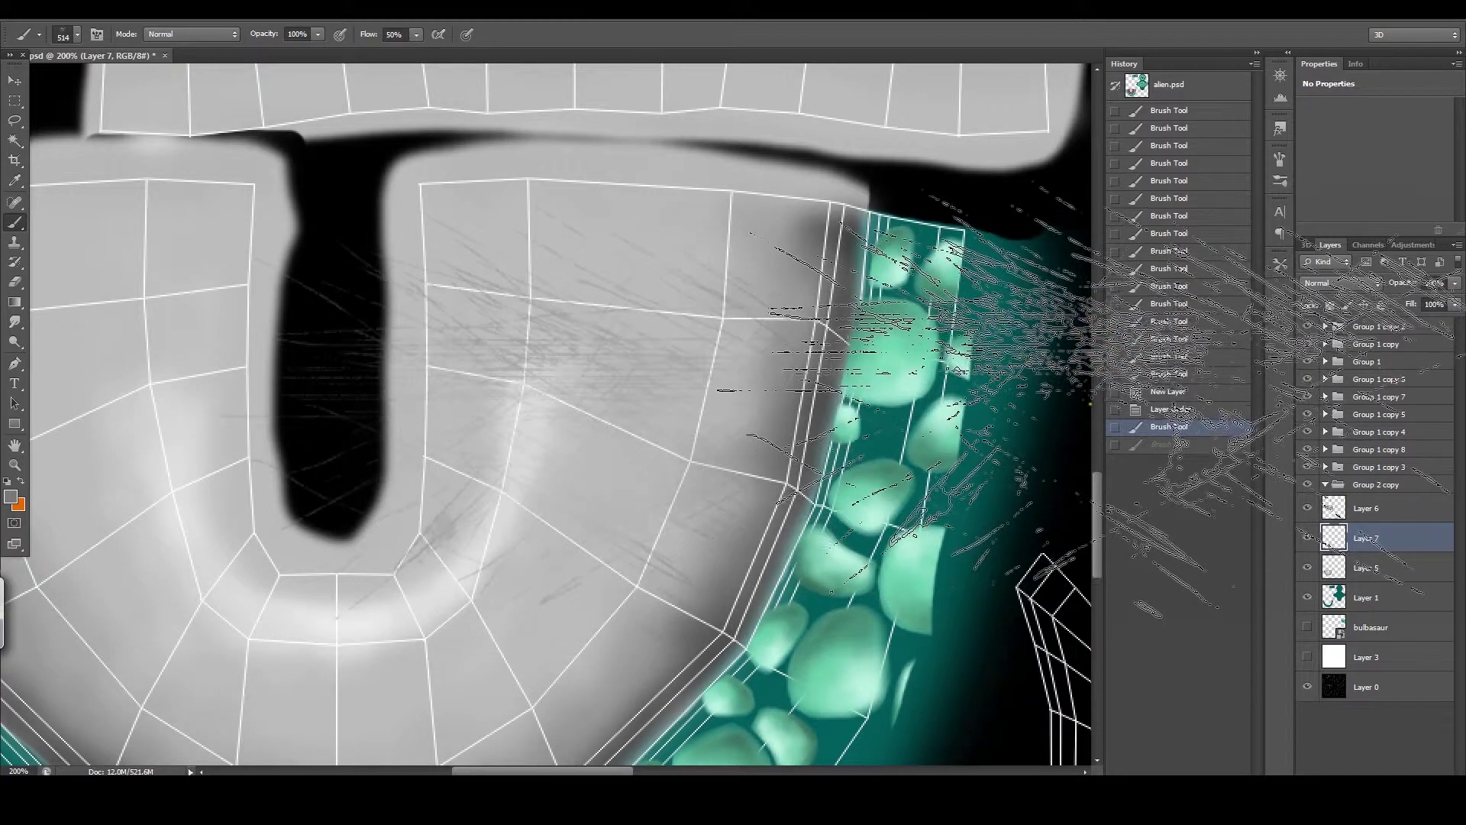
click(1172, 410)
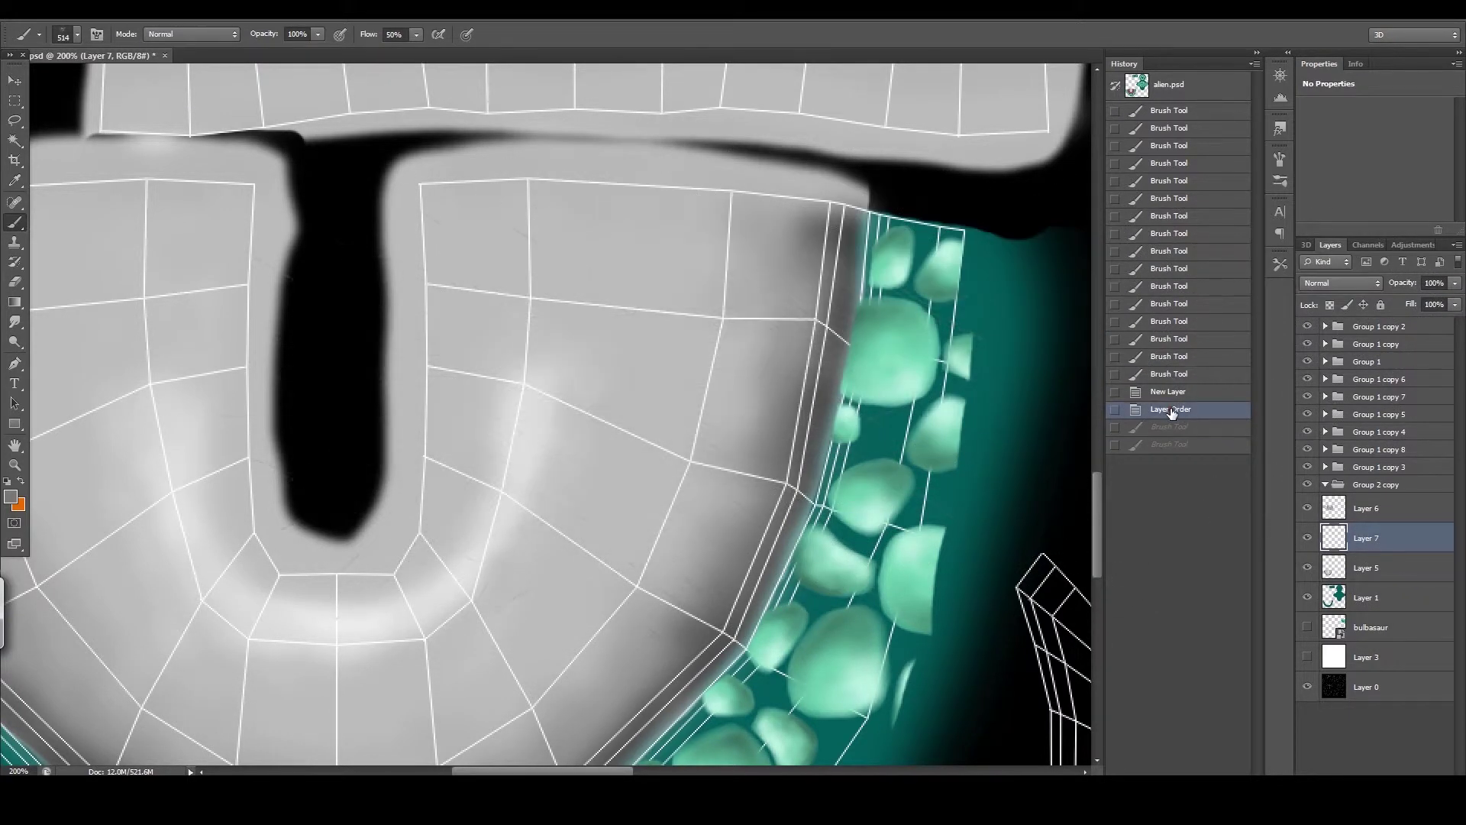
- Resize the scratch brush to 172 px
click(78, 35)
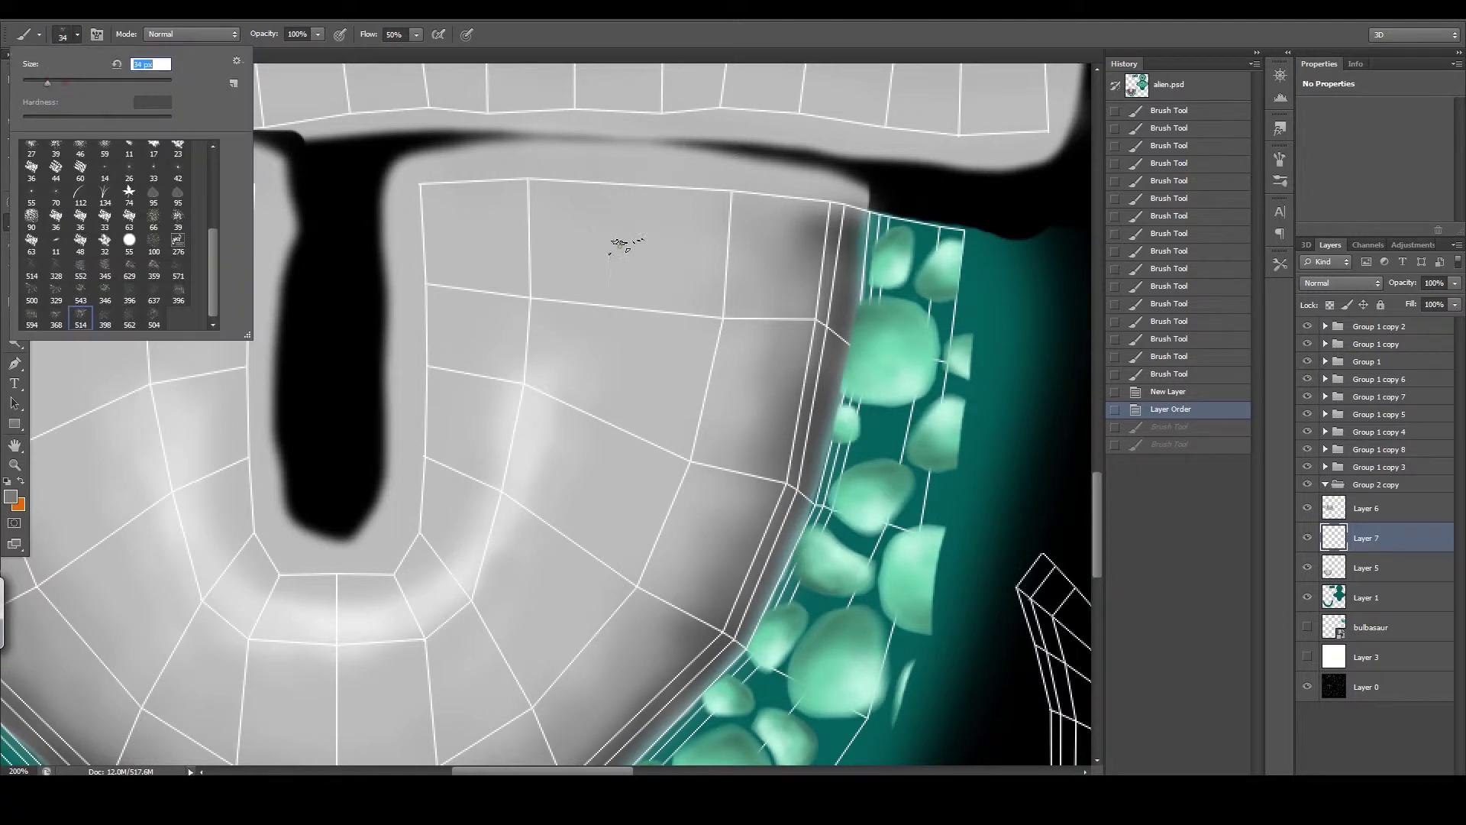
drag(73, 81, 122, 81)
click(718, 305)
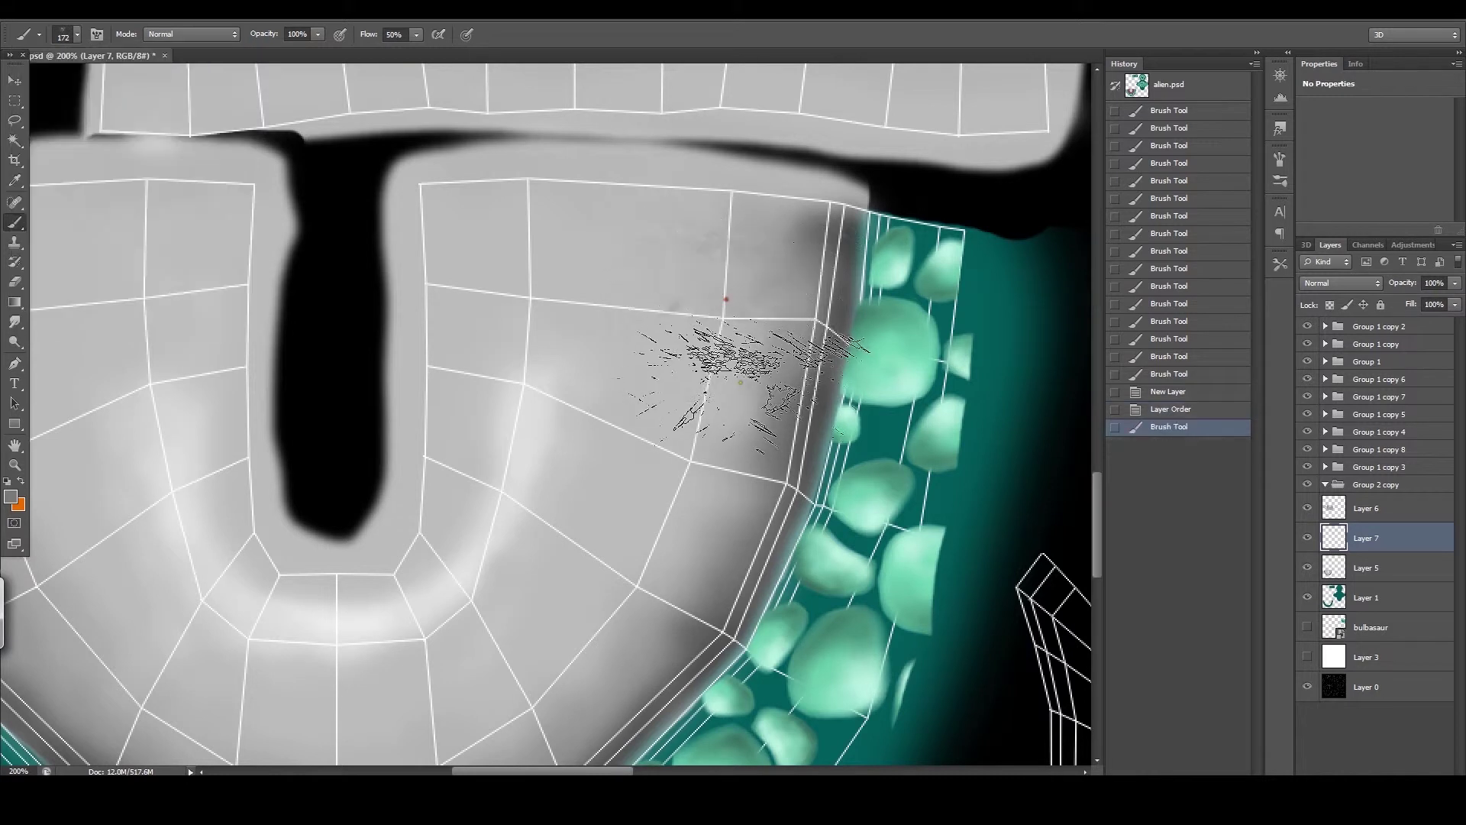
click(12, 498)
- Choose dark brown 6a3000 and paint scratches on the U's upper right, right edge and bottom
click(1052, 674)
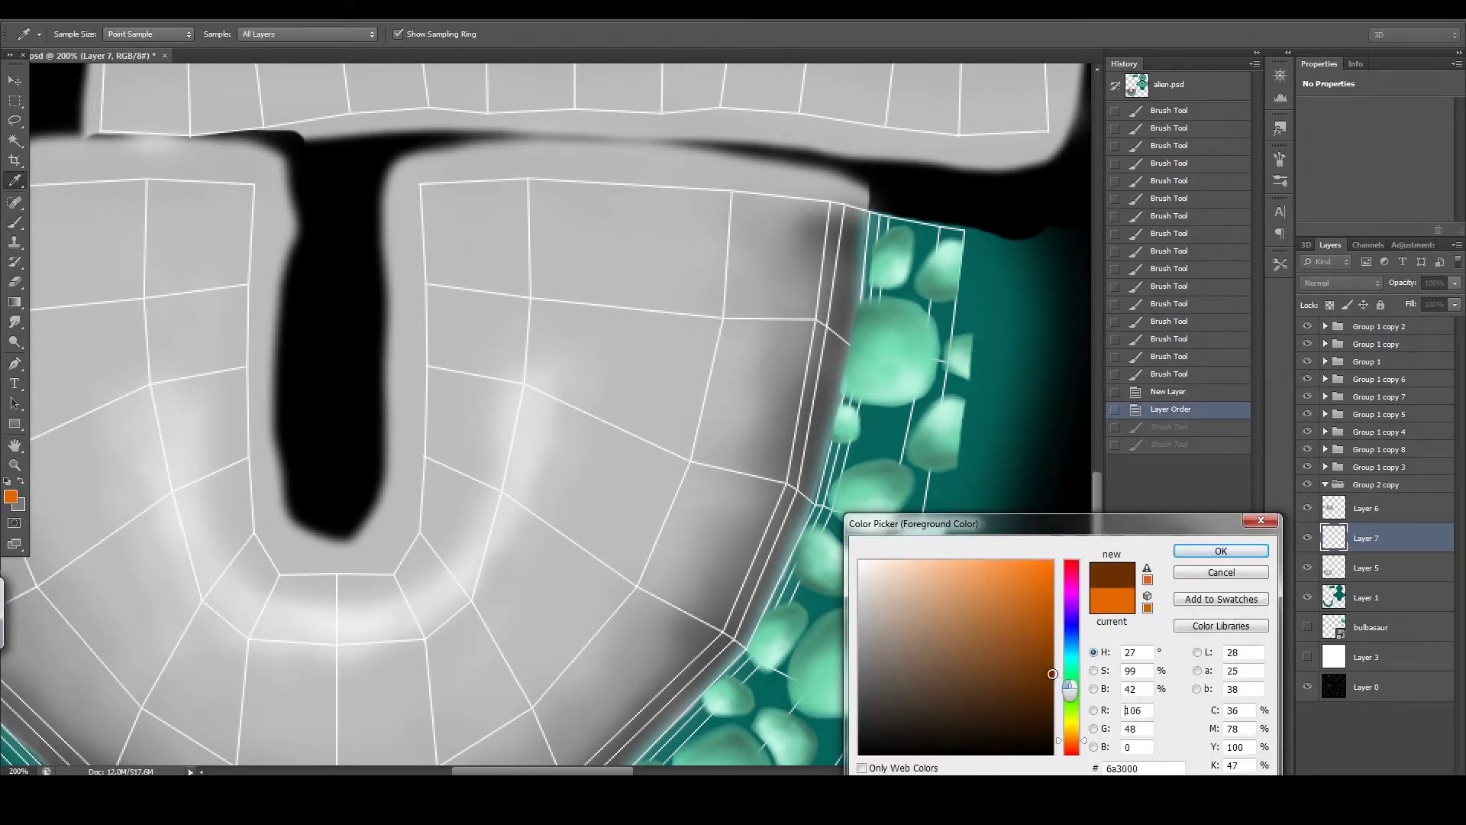
click(1220, 551)
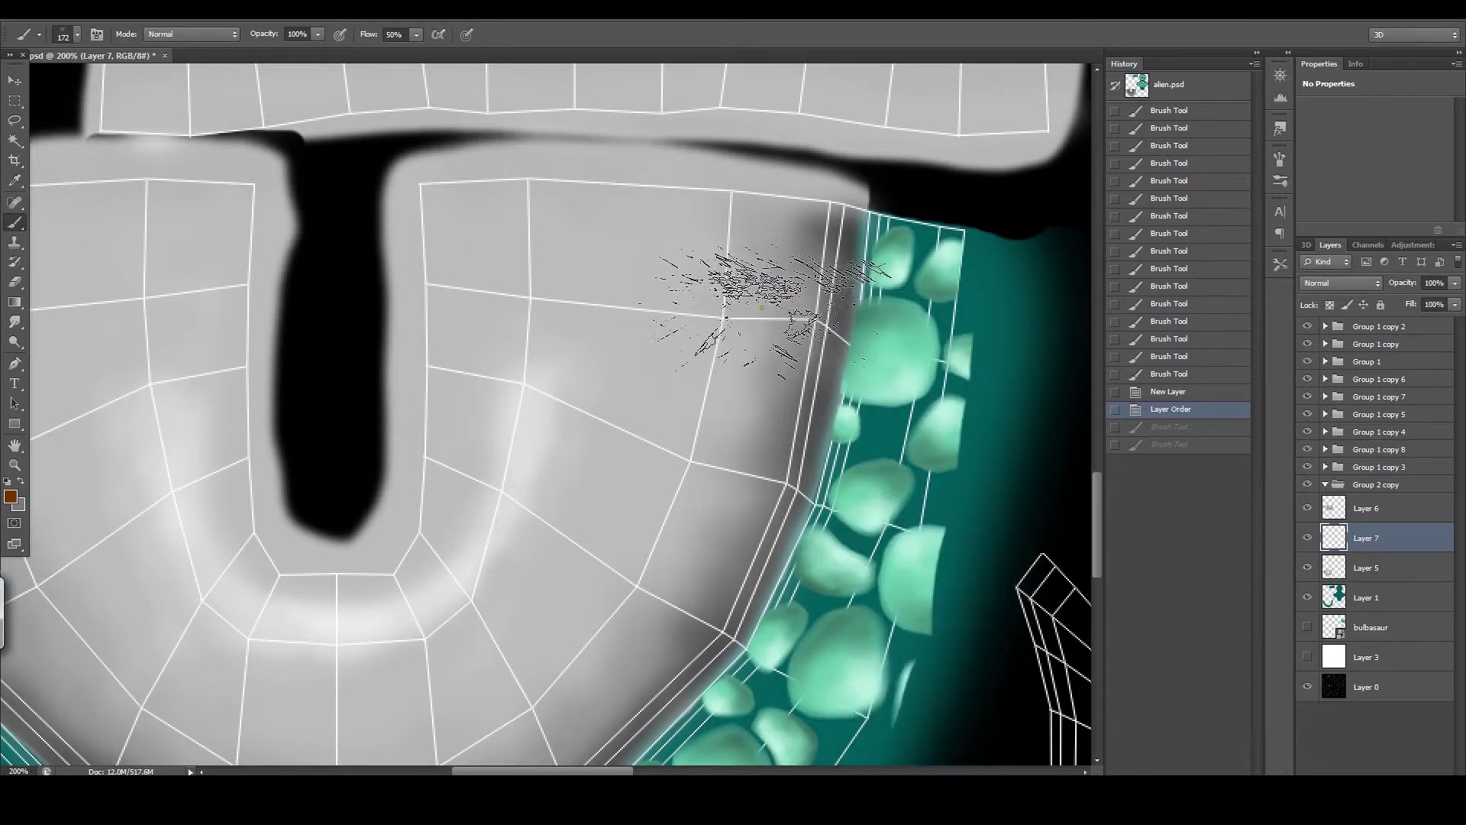
drag(703, 278, 756, 260)
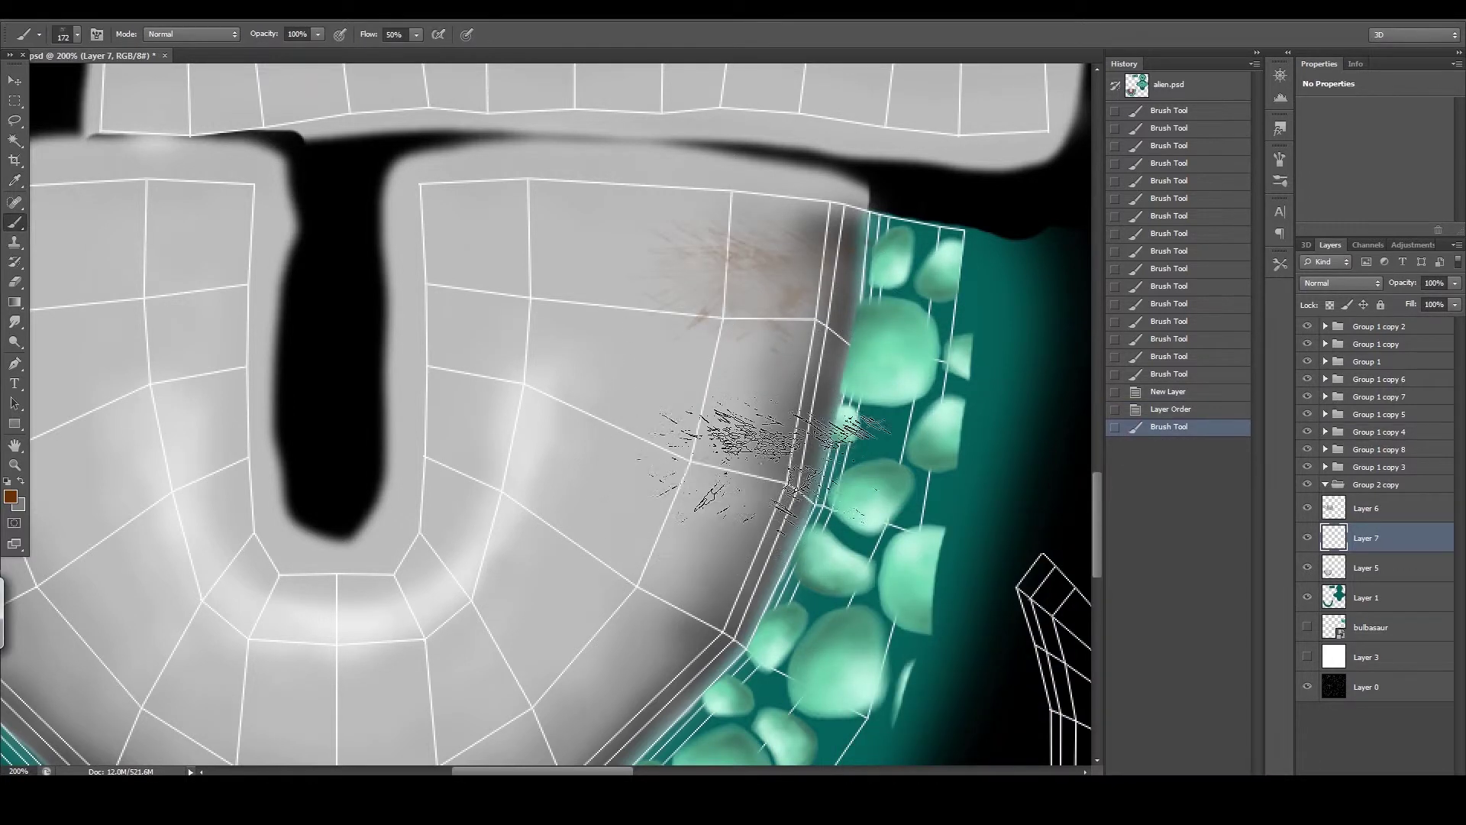
drag(701, 539, 762, 374)
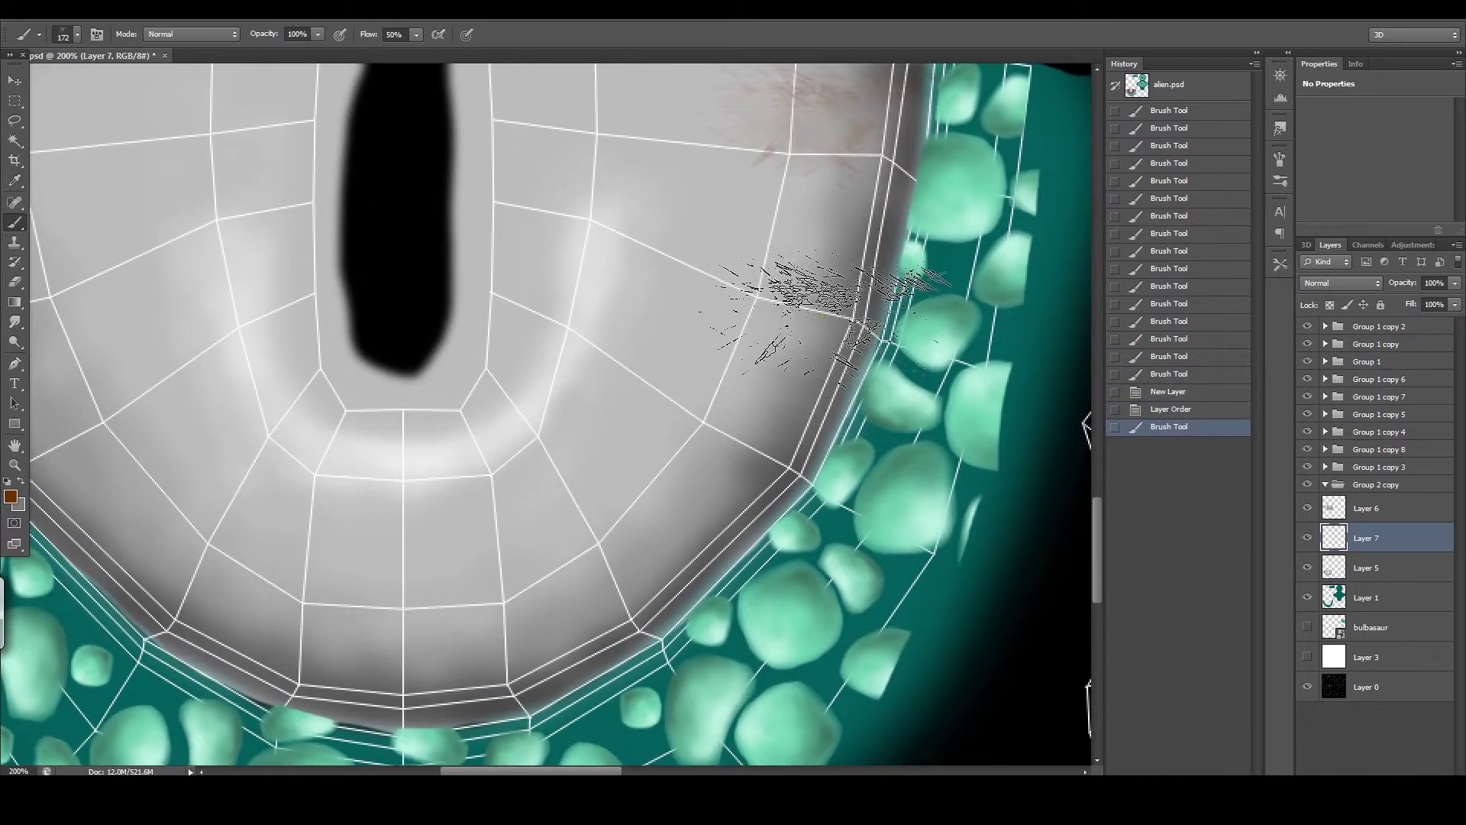
drag(886, 305, 840, 335)
drag(550, 618, 412, 625)
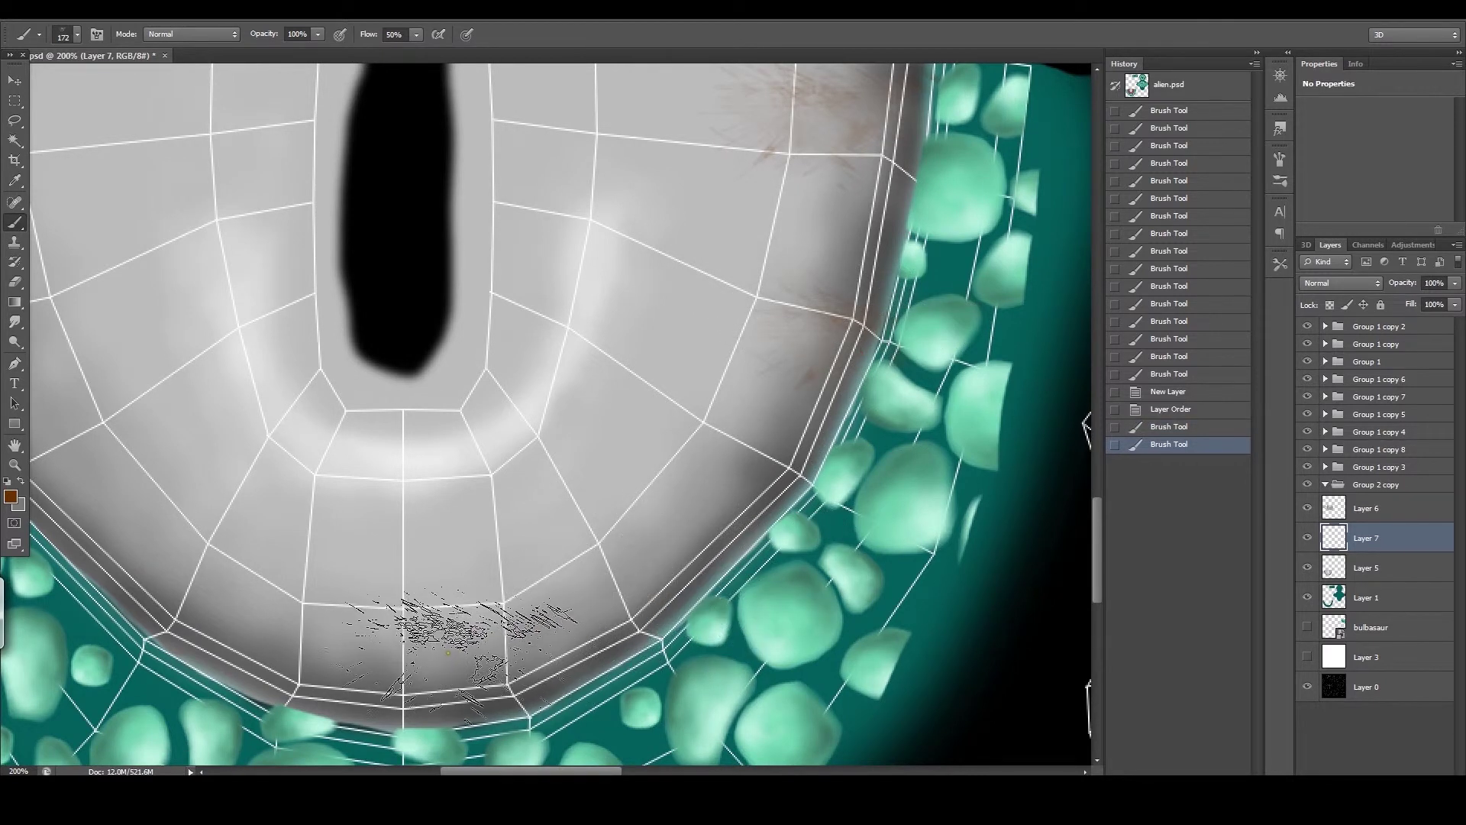
mouse_move(847, 428)
mouse_down()
mouse_move(855, 489)
mouse_move(755, 534)
mouse_up()
- Paint more brown scratches across the lower left and left side of the U
scroll(203, 568, left, 3)
drag(321, 535, 152, 550)
drag(458, 633, 275, 595)
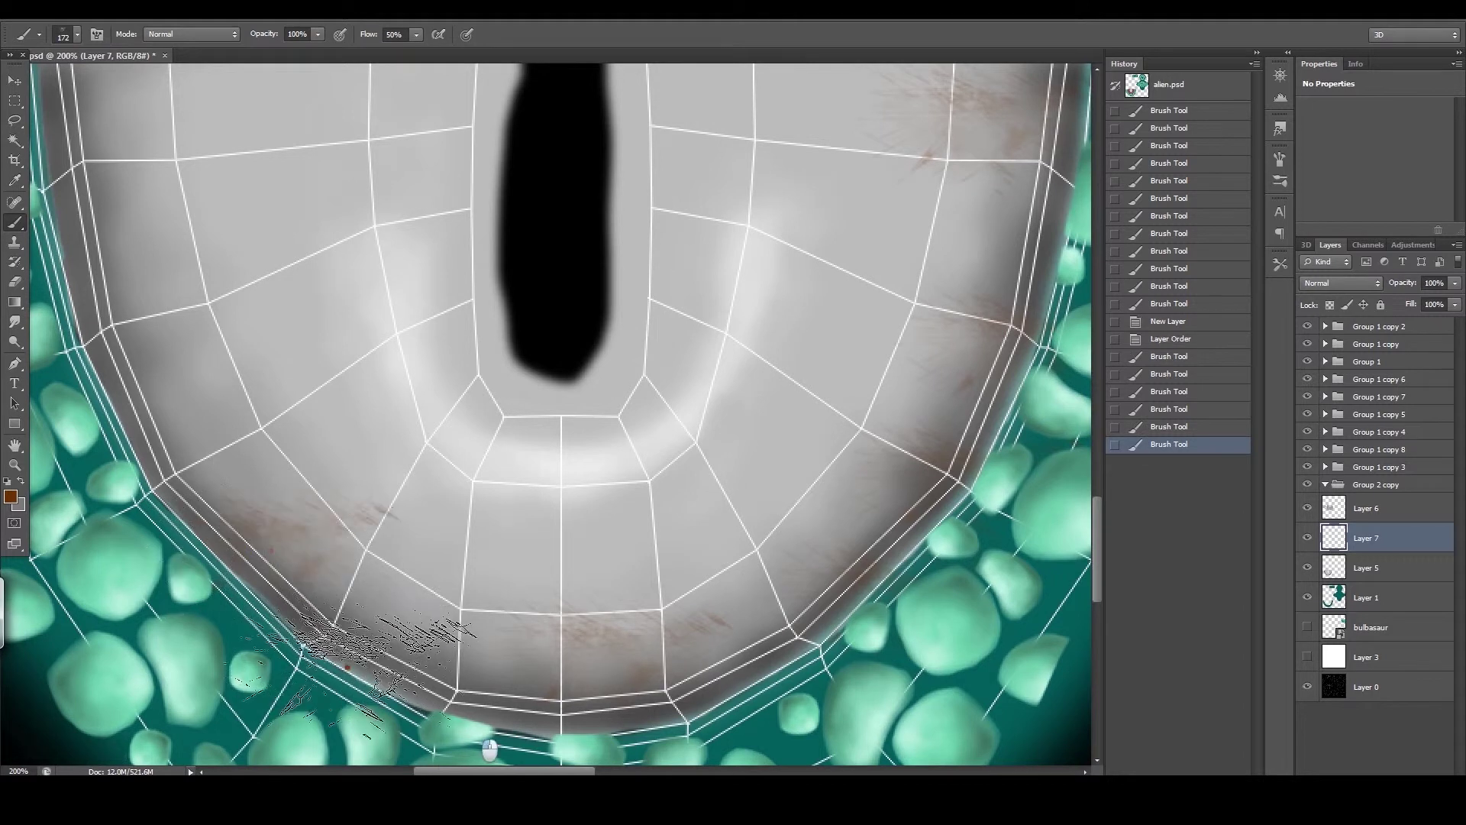
scroll(549, 412, up, 3)
drag(275, 206, 114, 229)
drag(336, 367, 152, 458)
drag(274, 496, 84, 520)
mouse_move(379, 580)
mouse_down()
mouse_move(377, 567)
mouse_move(199, 554)
mouse_up()
drag(298, 397, 153, 416)
drag(225, 385, 124, 295)
drag(436, 263, 328, 321)
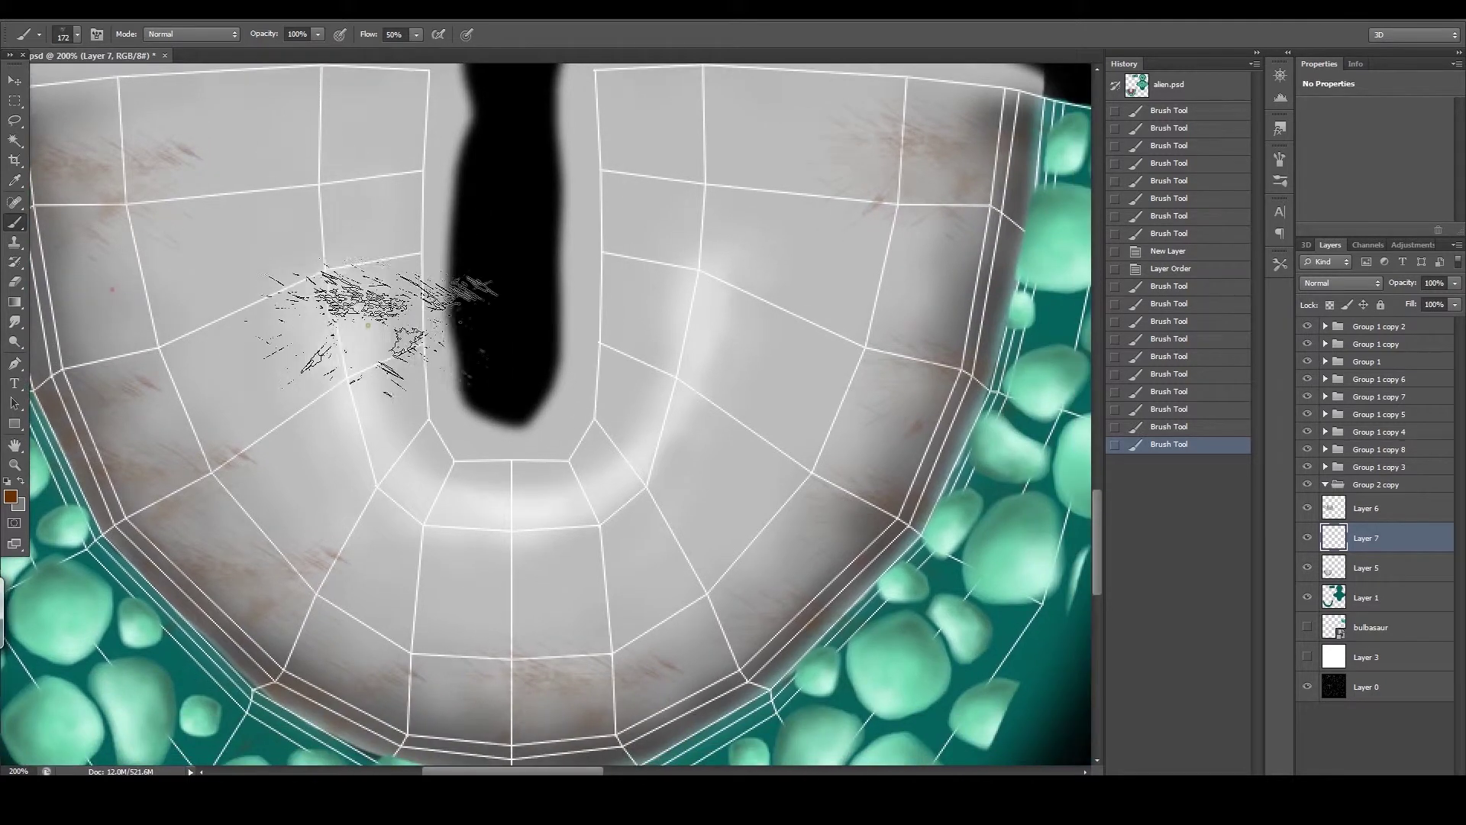
mouse_move(347, 392)
mouse_down()
mouse_move(409, 380)
mouse_move(472, 473)
mouse_move(347, 406)
mouse_up()
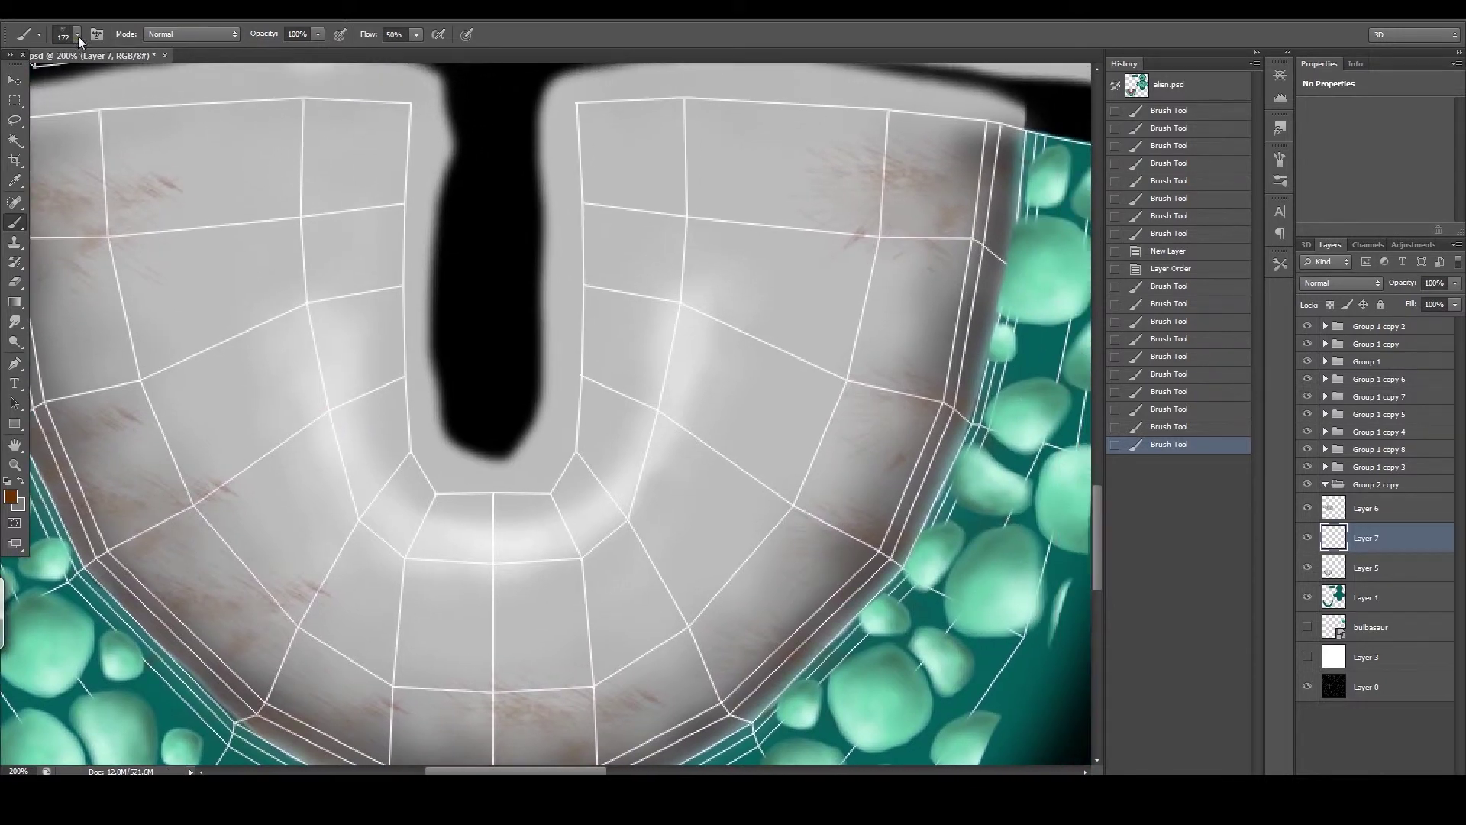
click(77, 34)
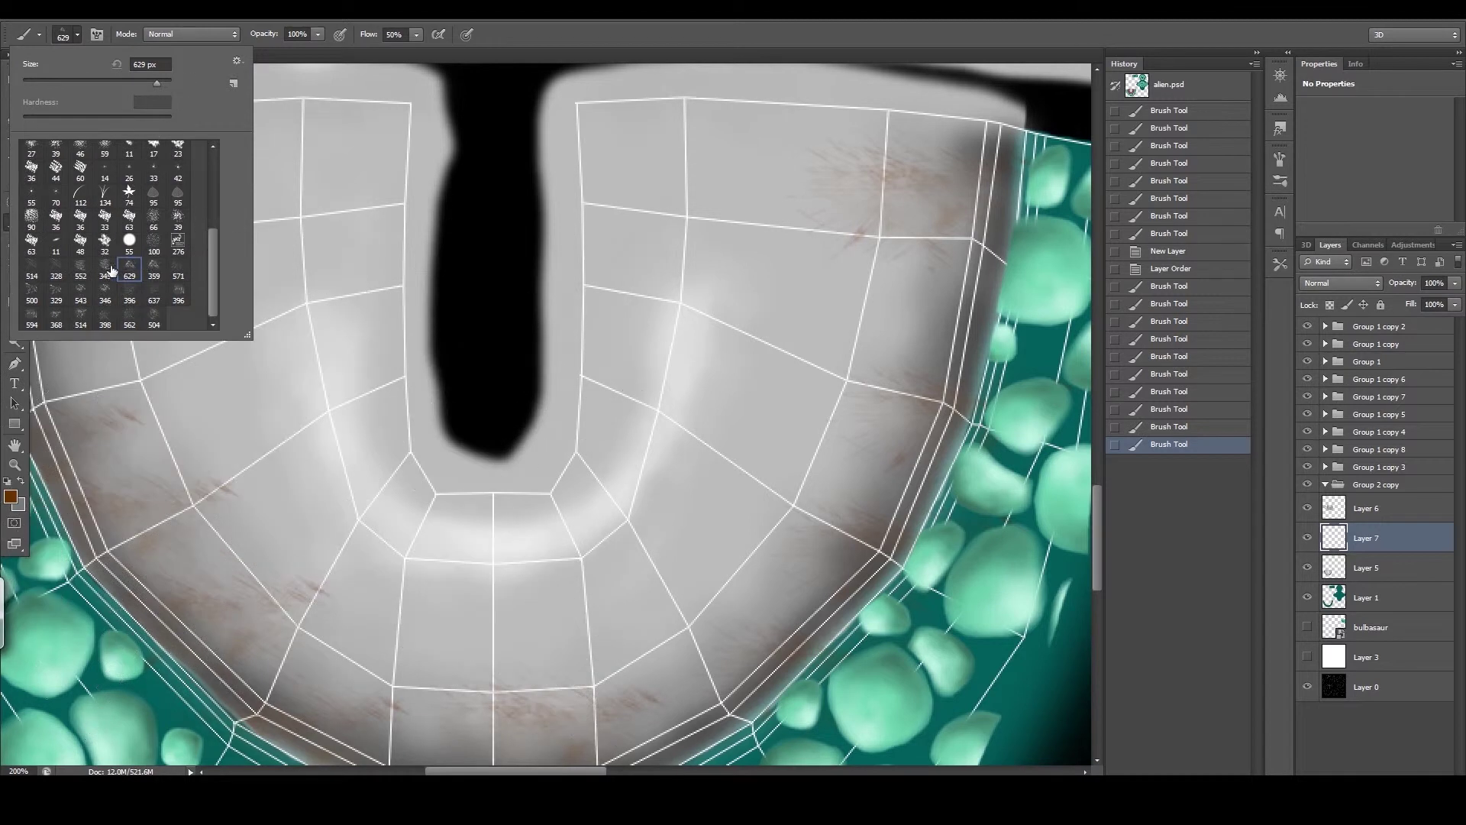
- Use the 552 px scratch preset at 70 px with a duller, greyer brown colour
click(80, 279)
click(76, 80)
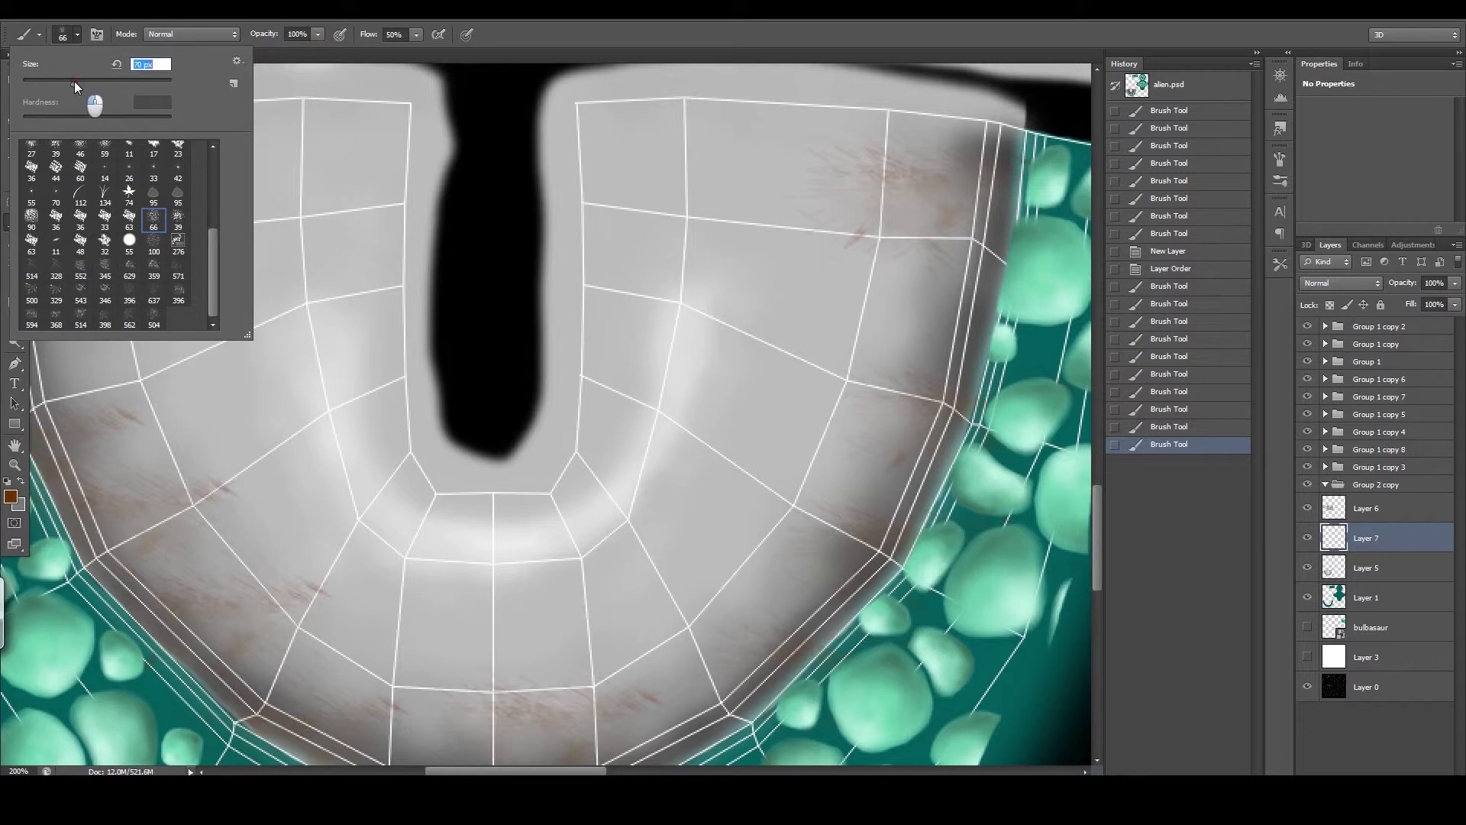
click(11, 496)
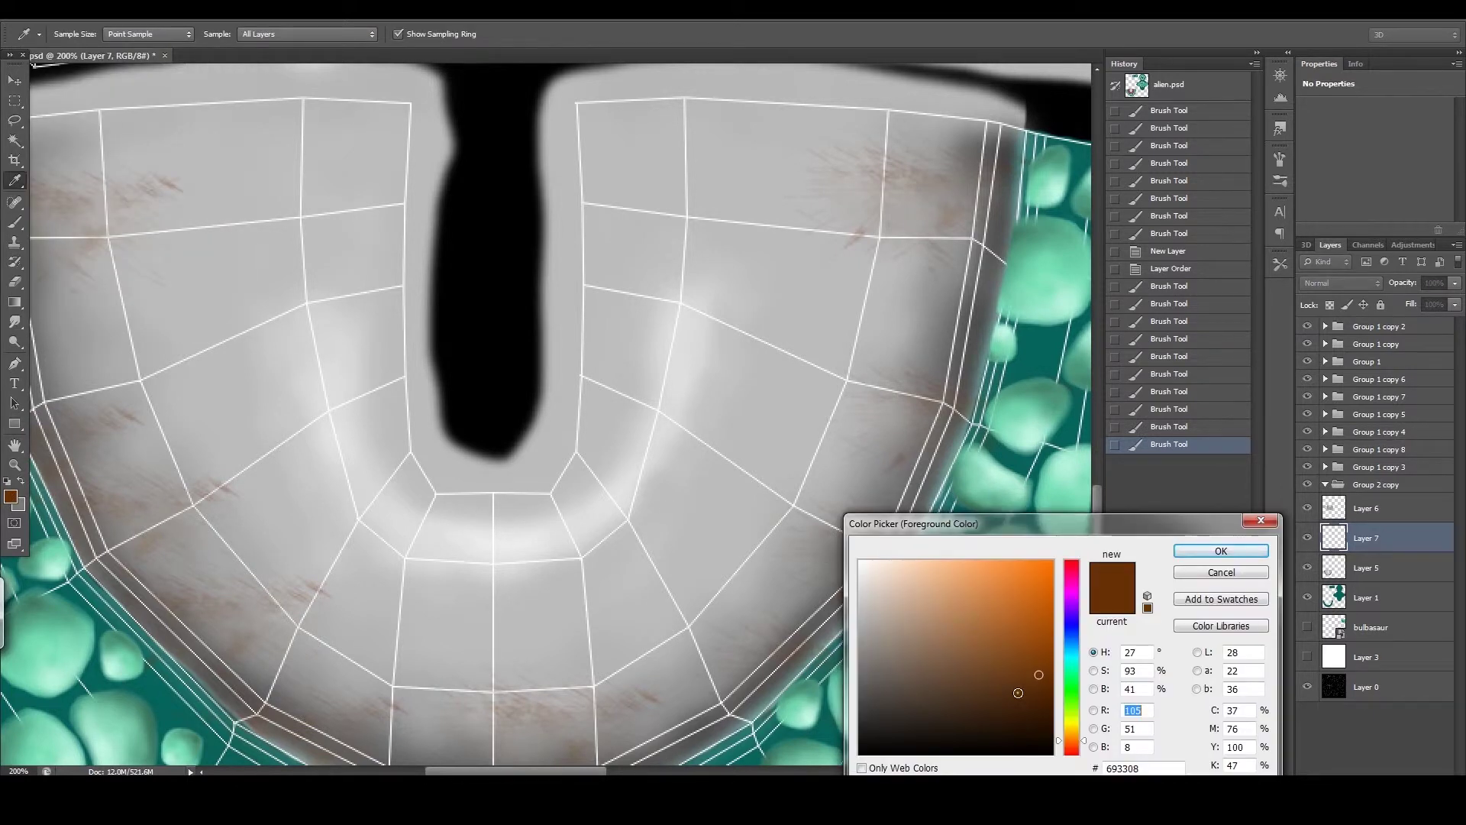
drag(1056, 737, 1074, 745)
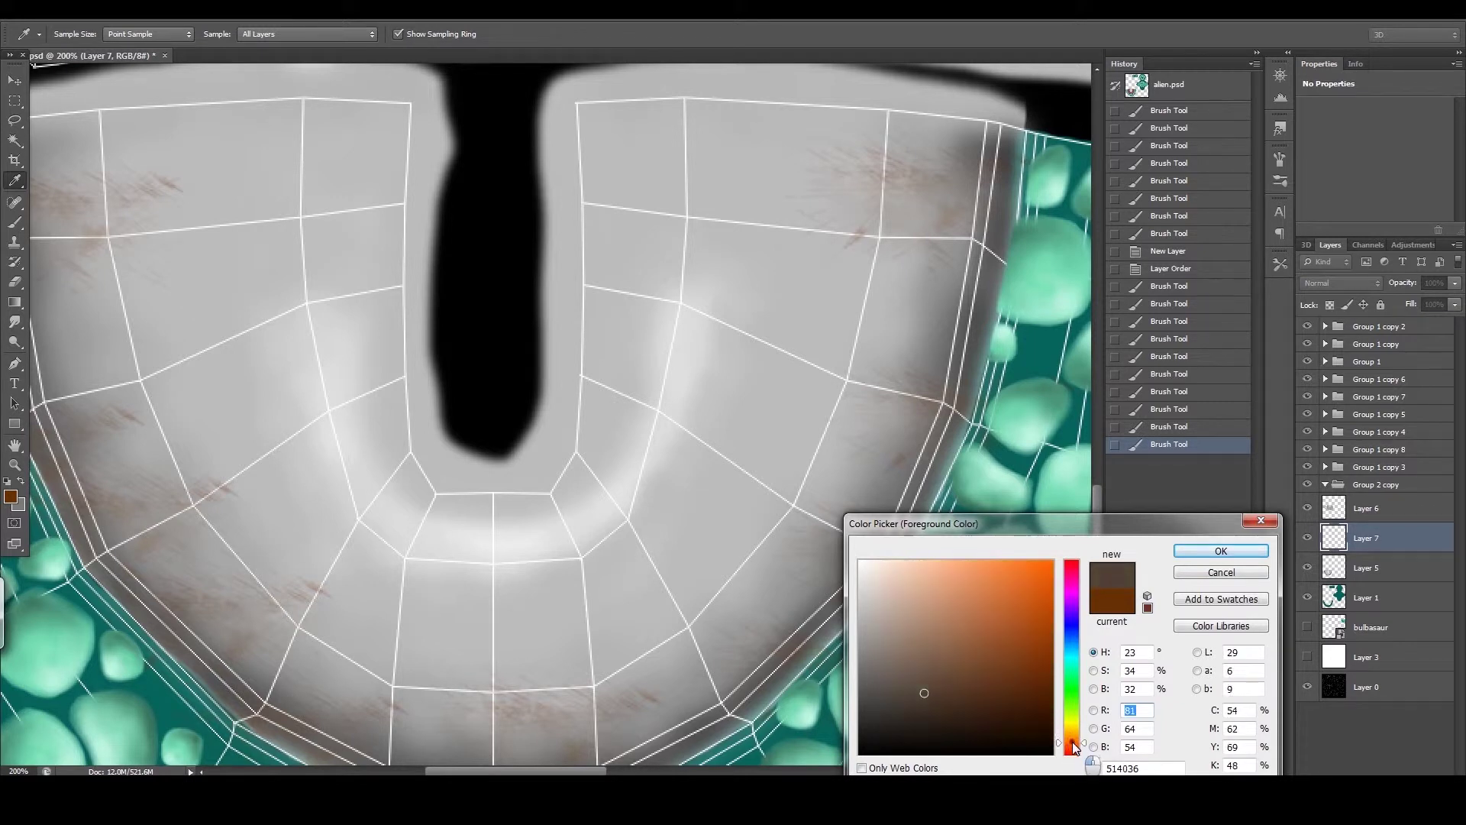
click(1201, 550)
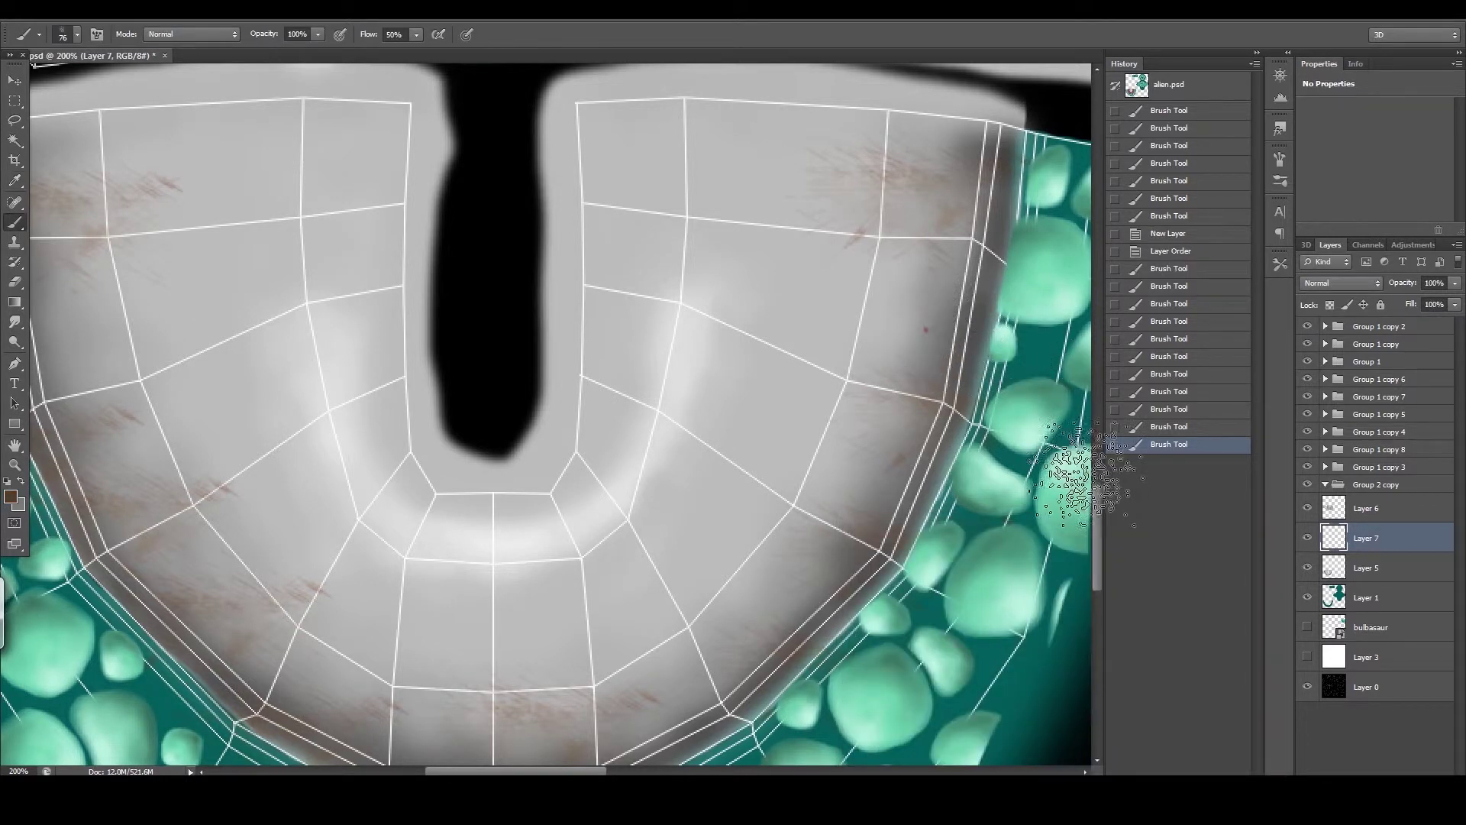
- Dab muted brown speckles near the teal scales and across the grey area
click(884, 311)
click(916, 290)
click(936, 195)
click(920, 264)
click(890, 451)
click(786, 567)
click(684, 668)
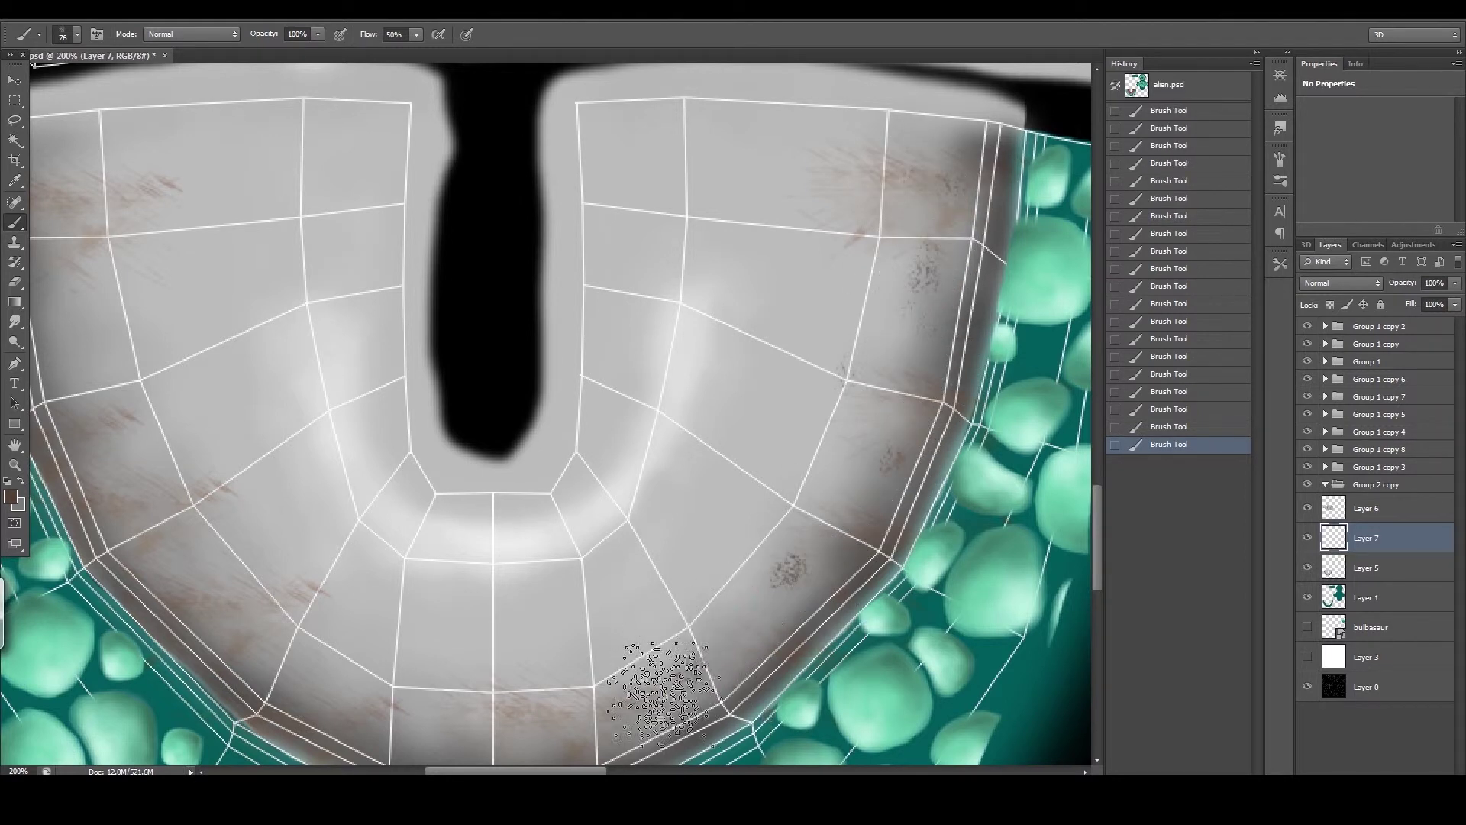
drag(401, 668, 583, 636)
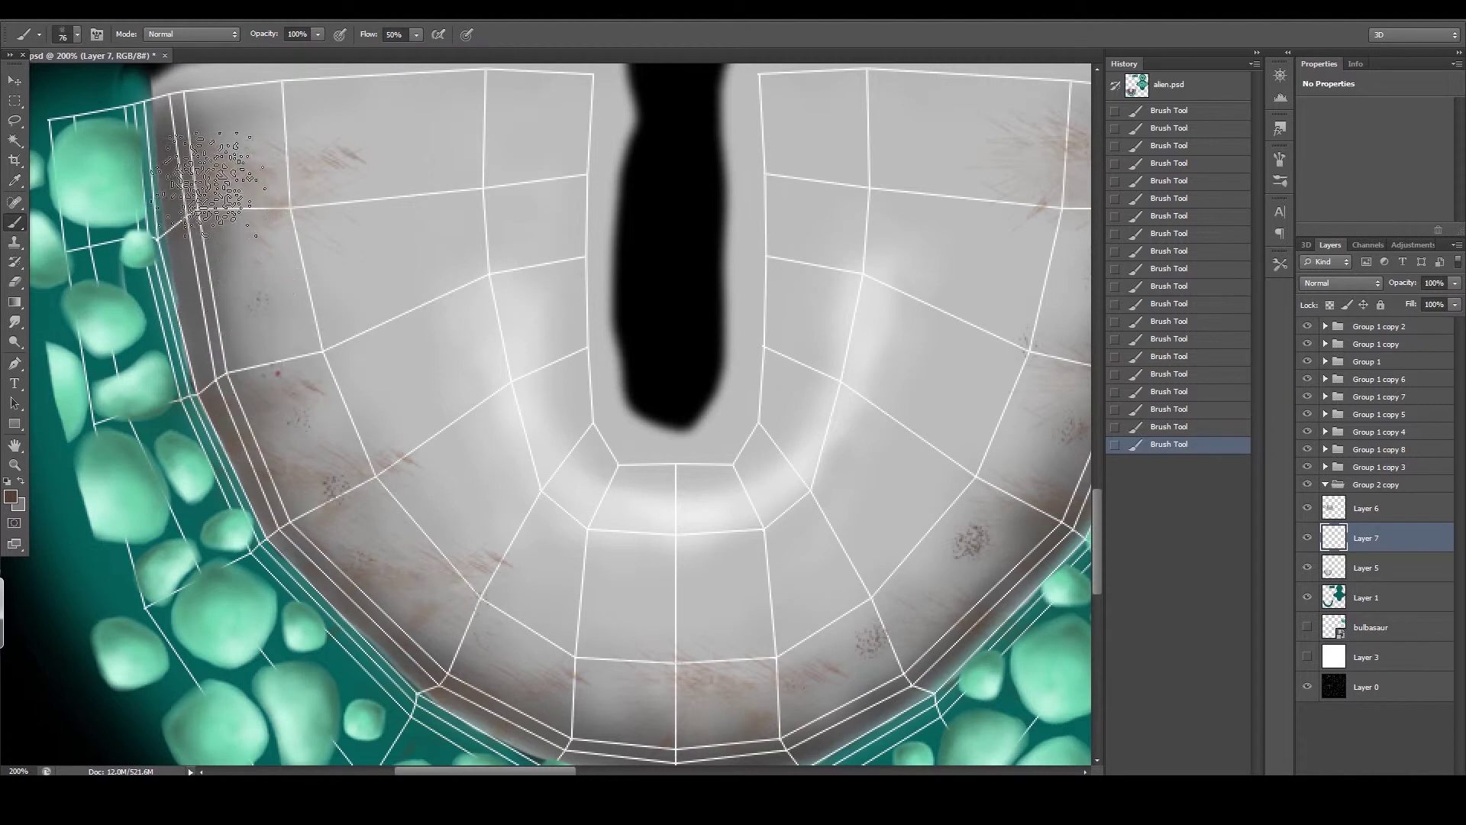
click(242, 145)
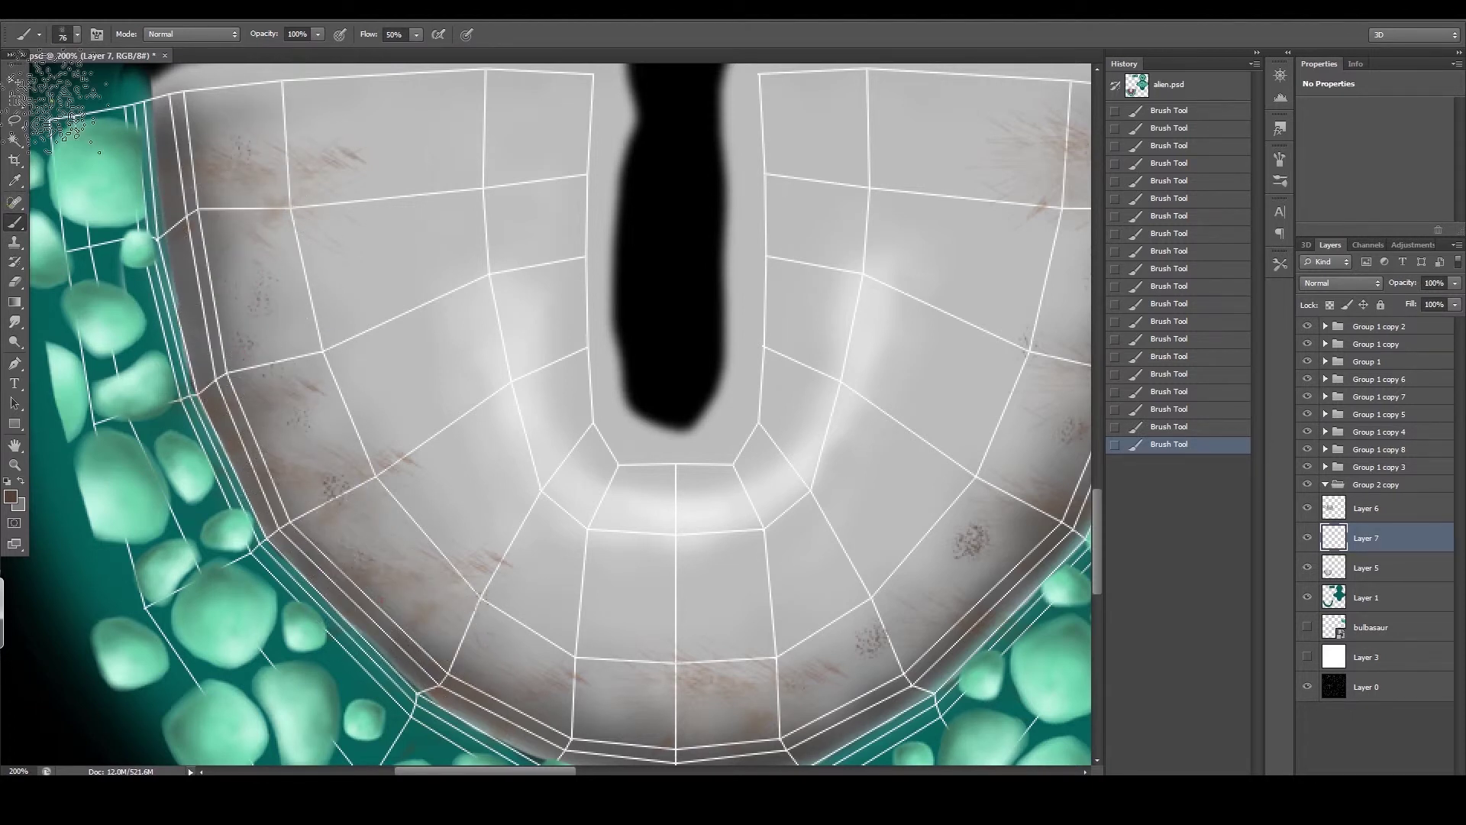
- Switch from the 396 px and 500 px presets to the 571 px textured brush
click(76, 35)
click(184, 288)
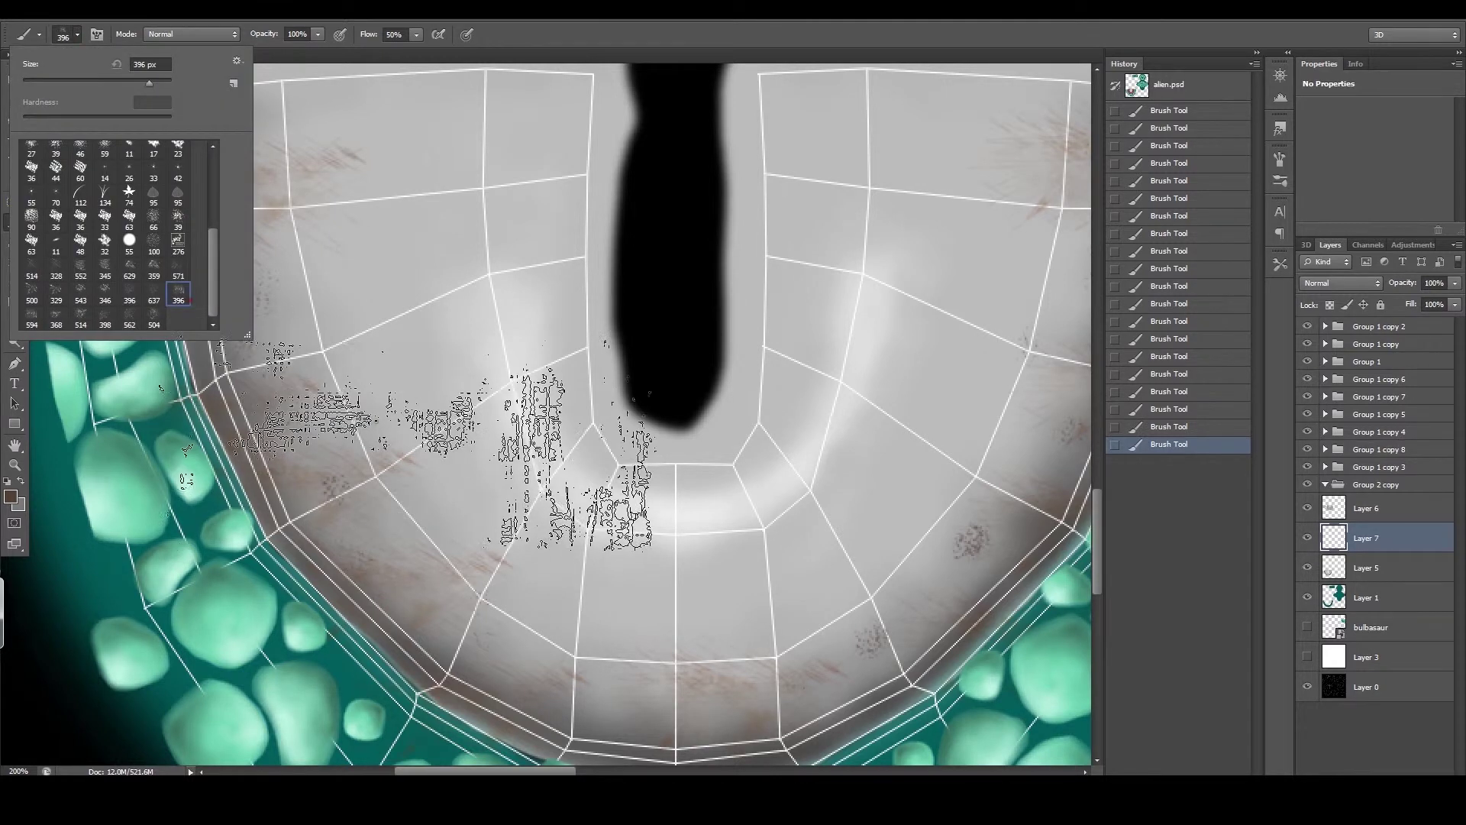
click(130, 291)
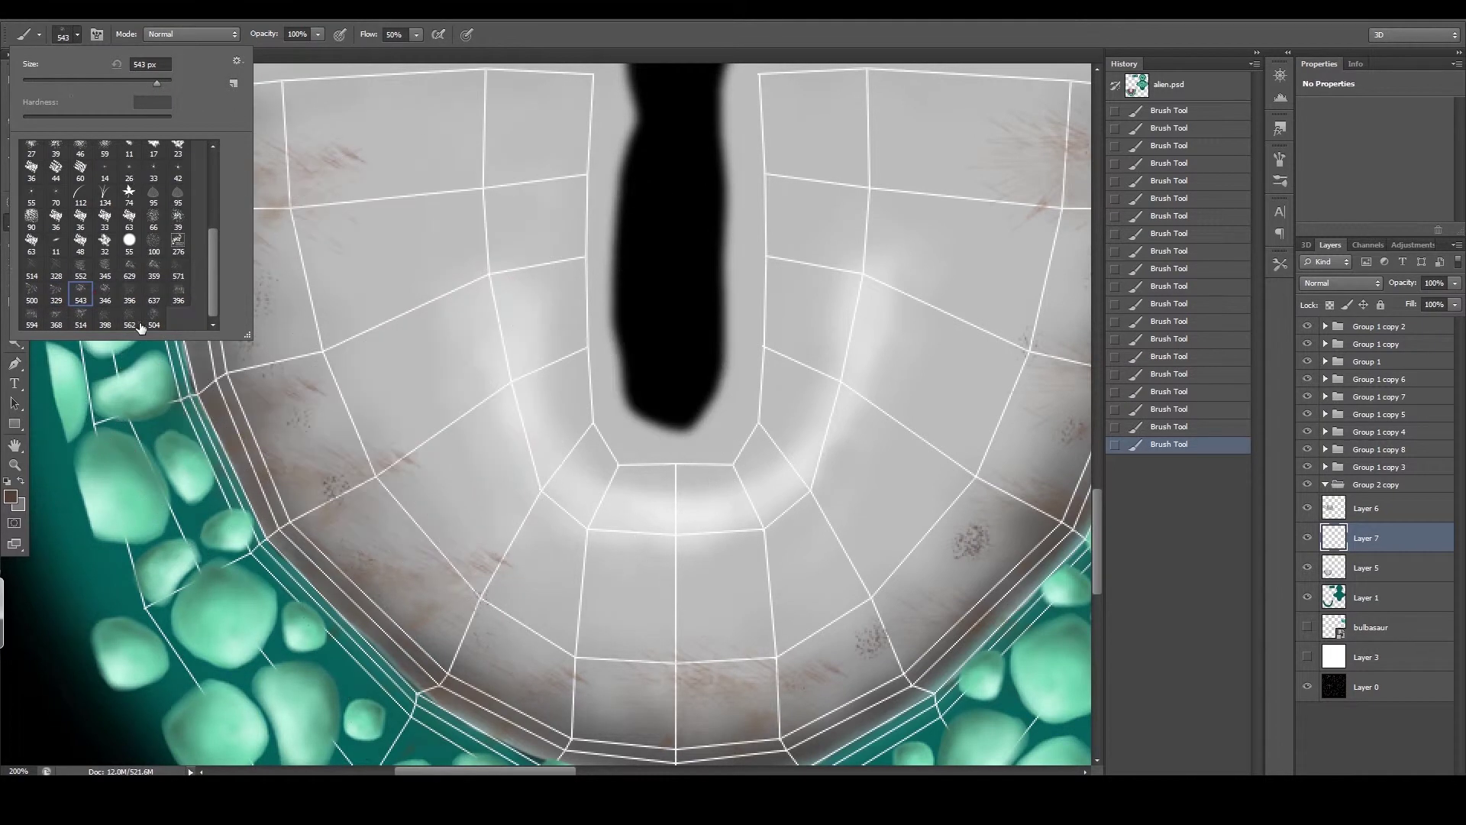
click(37, 294)
click(178, 269)
- Set the paint colour to dark grey and return to the brush
key(i)
click(11, 497)
drag(908, 573, 860, 716)
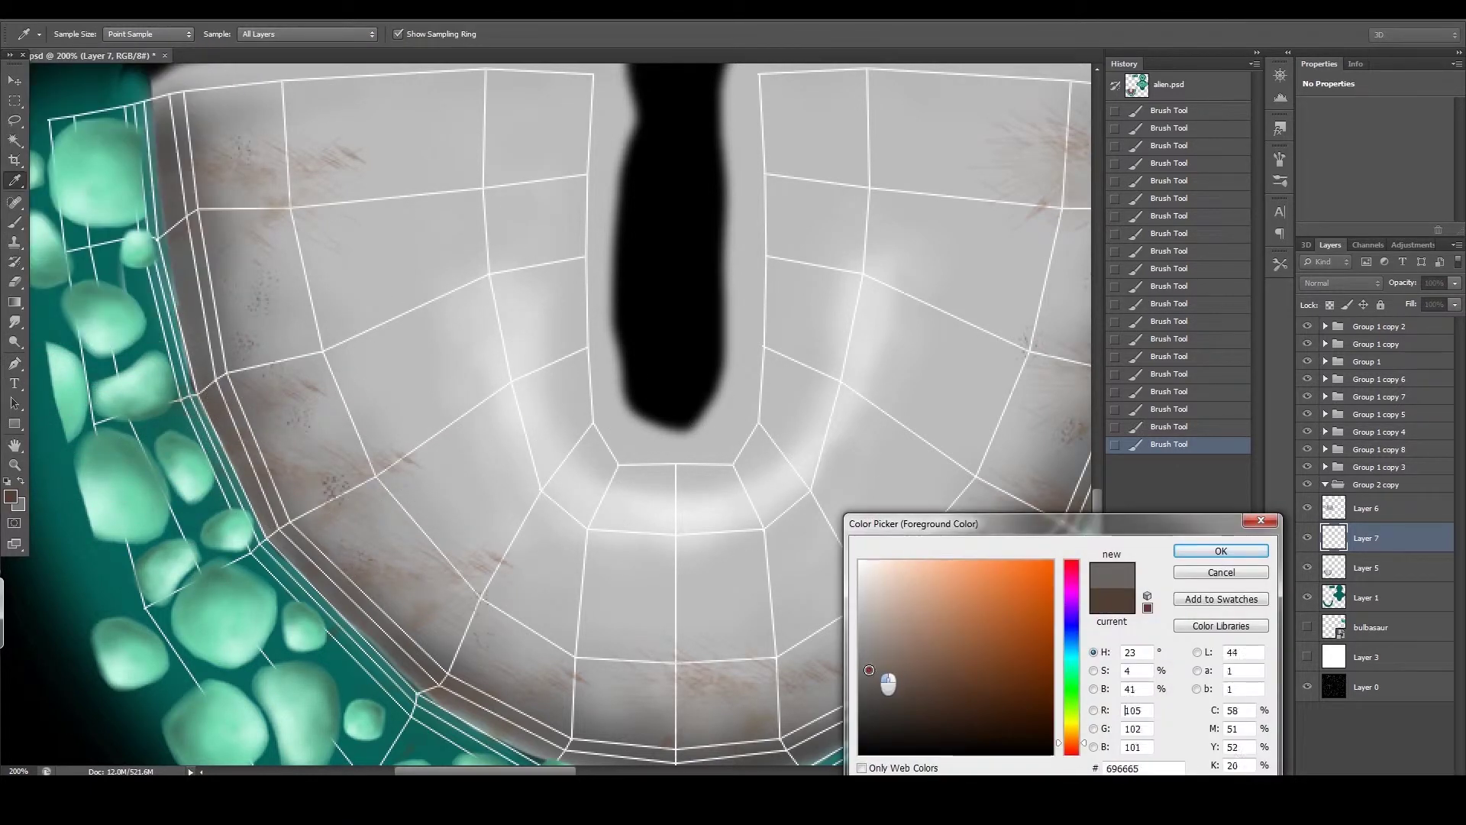
click(1220, 551)
key(b)
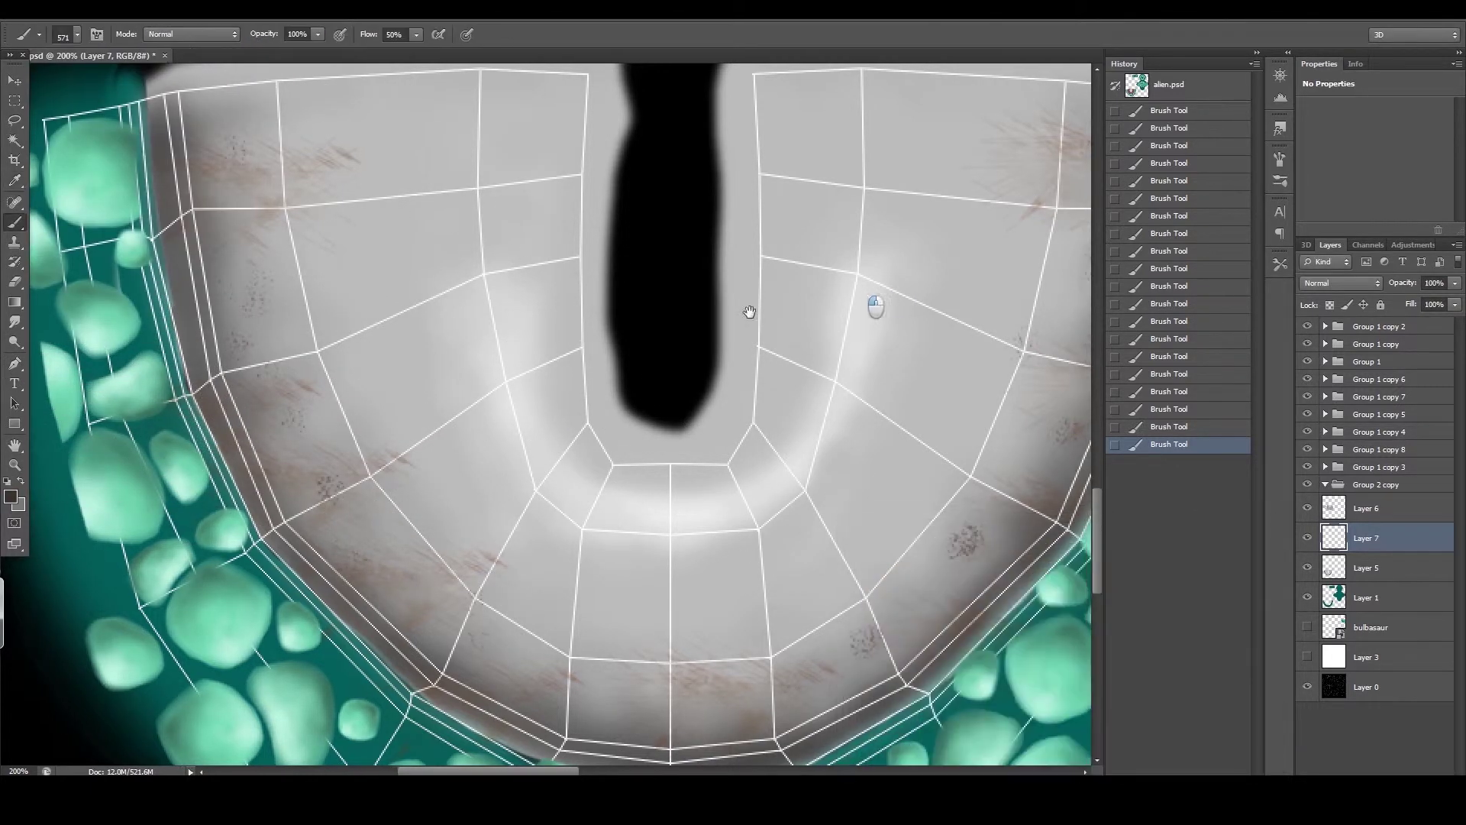
drag(878, 305, 522, 359)
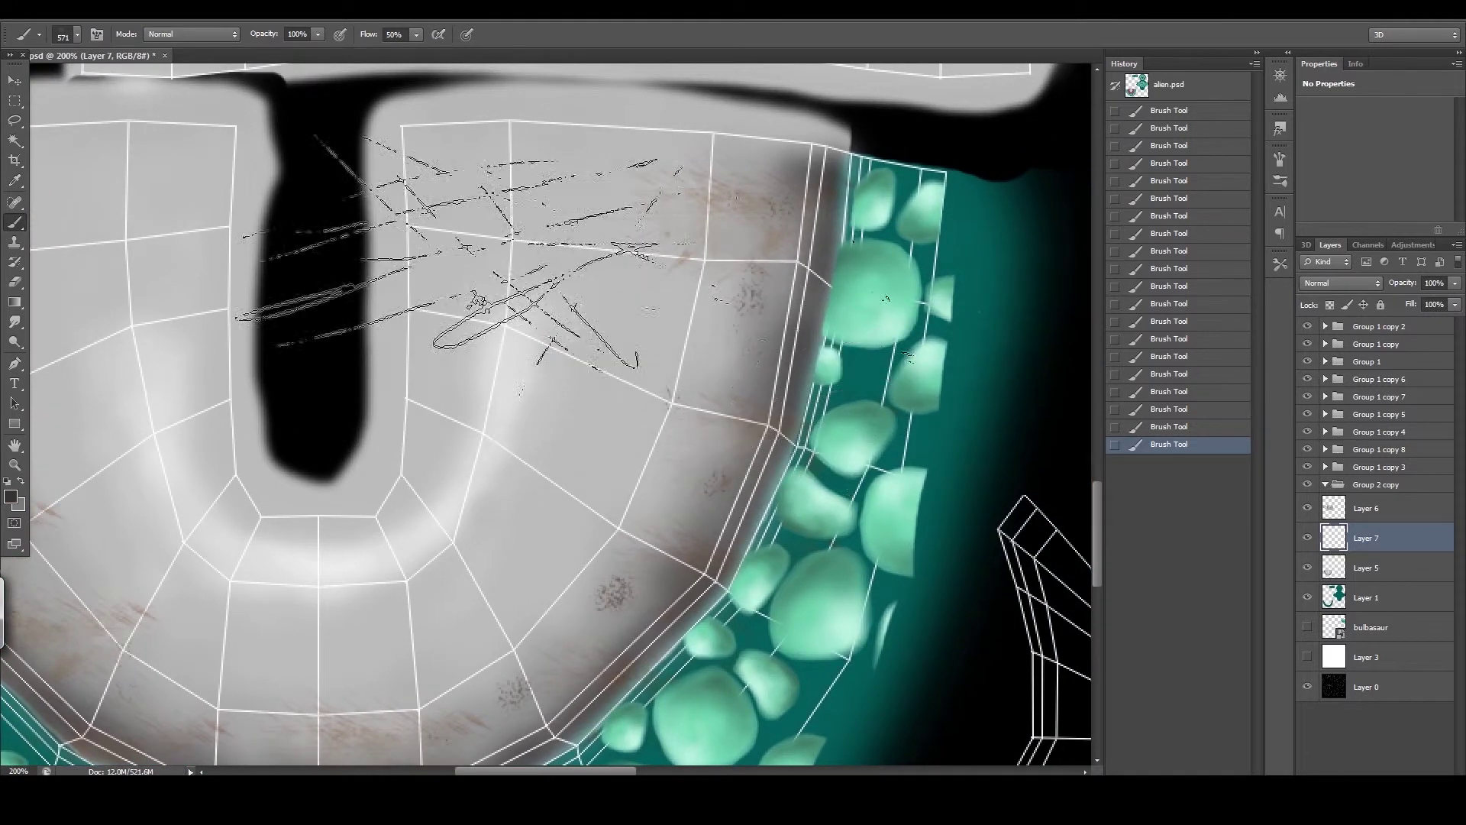
- Set the brush to 166 px and paint dark grey scratches over the grey area
click(77, 35)
text(166)
key(Return)
key(Return)
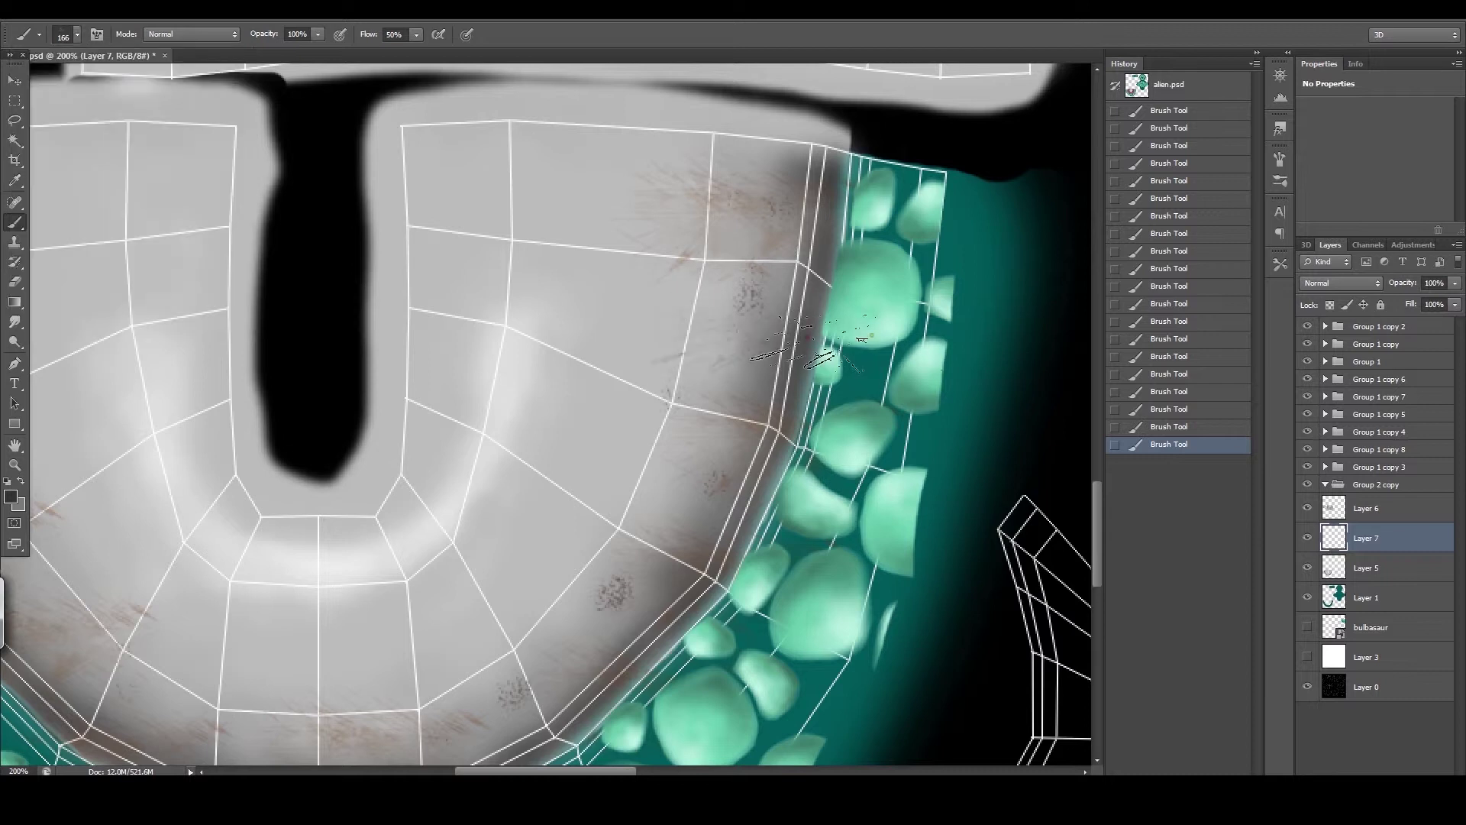
drag(726, 419, 749, 359)
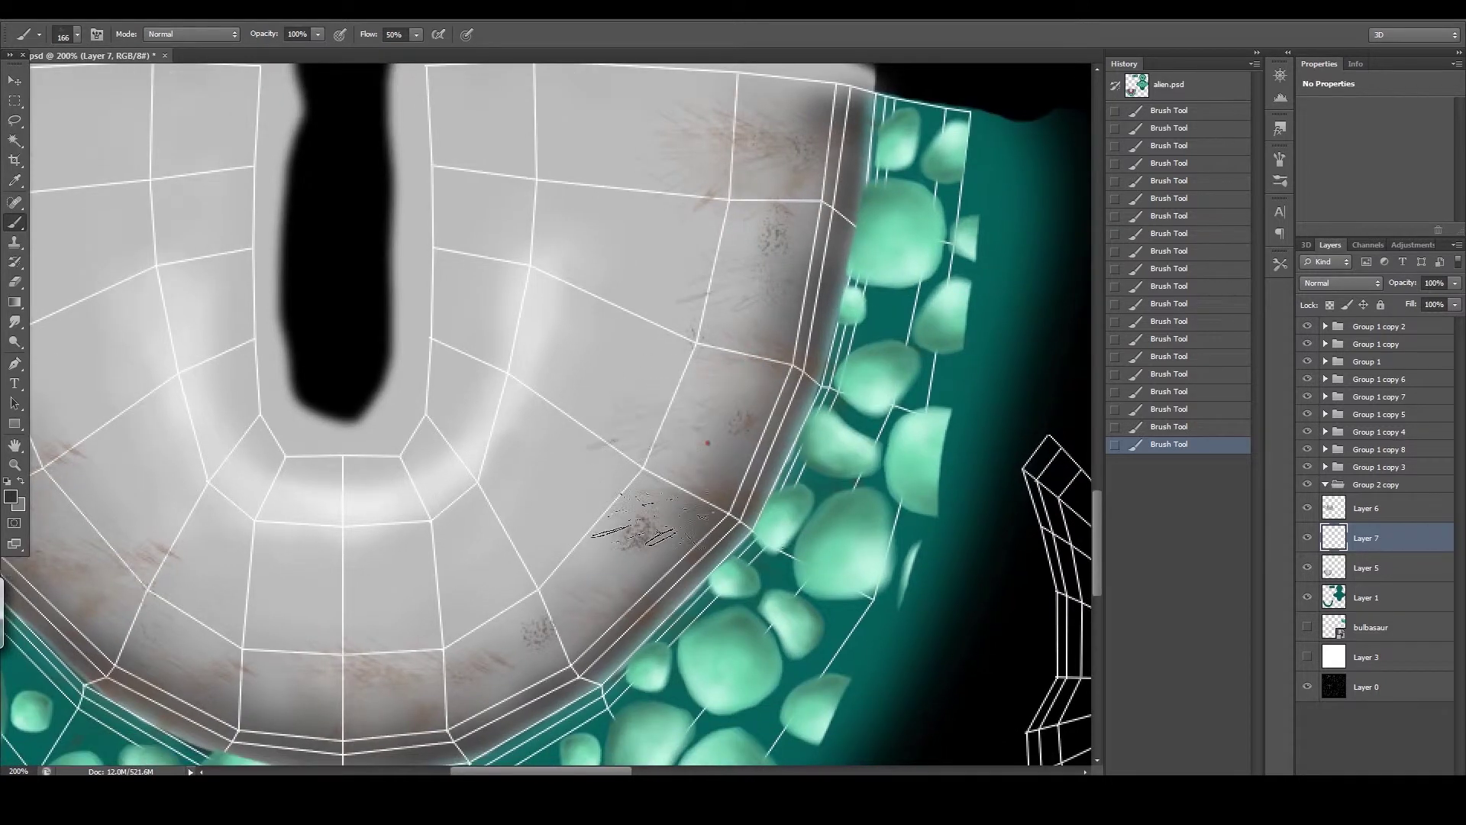
drag(611, 603, 713, 535)
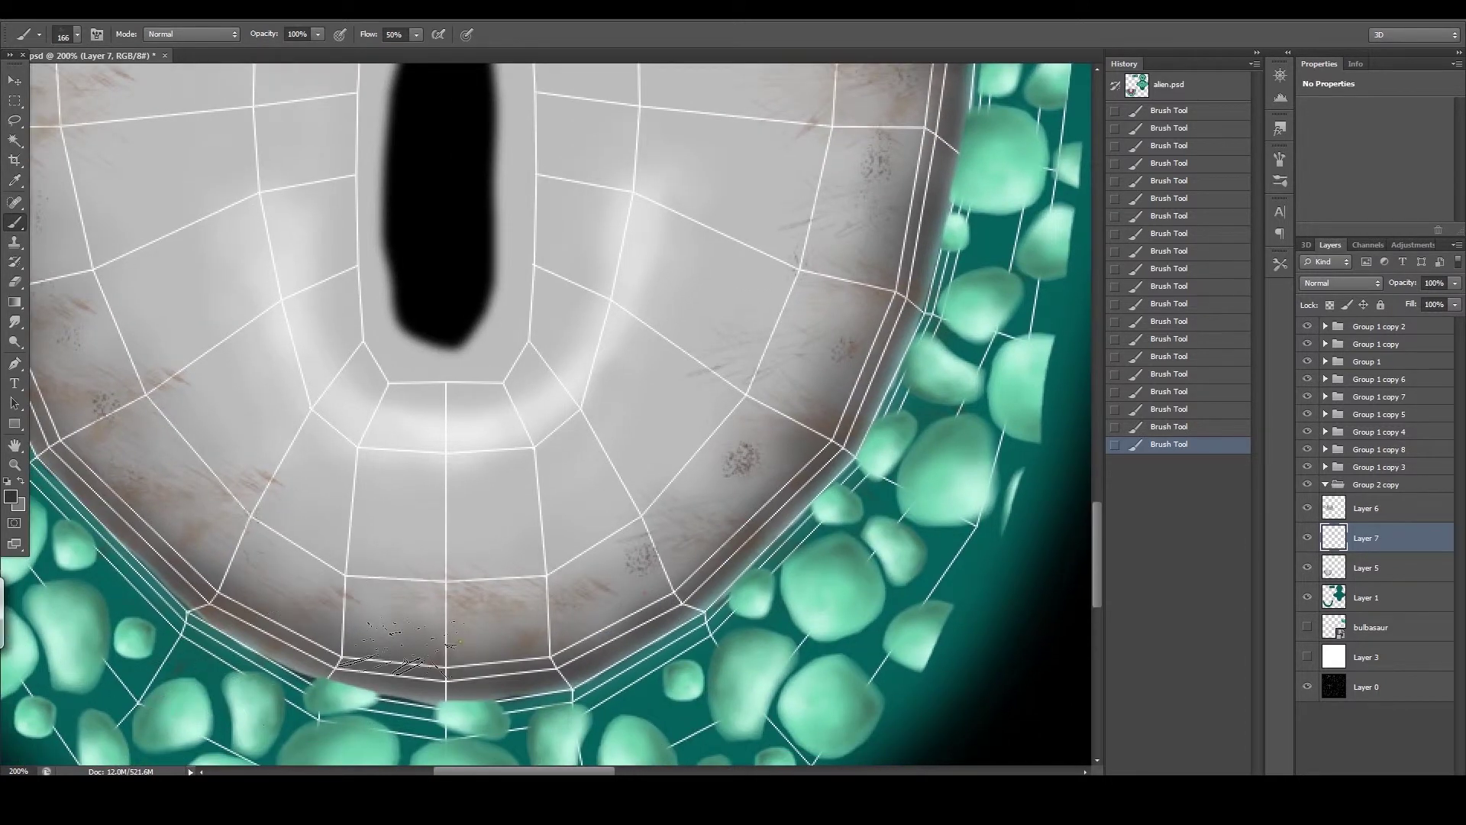
drag(260, 504, 458, 649)
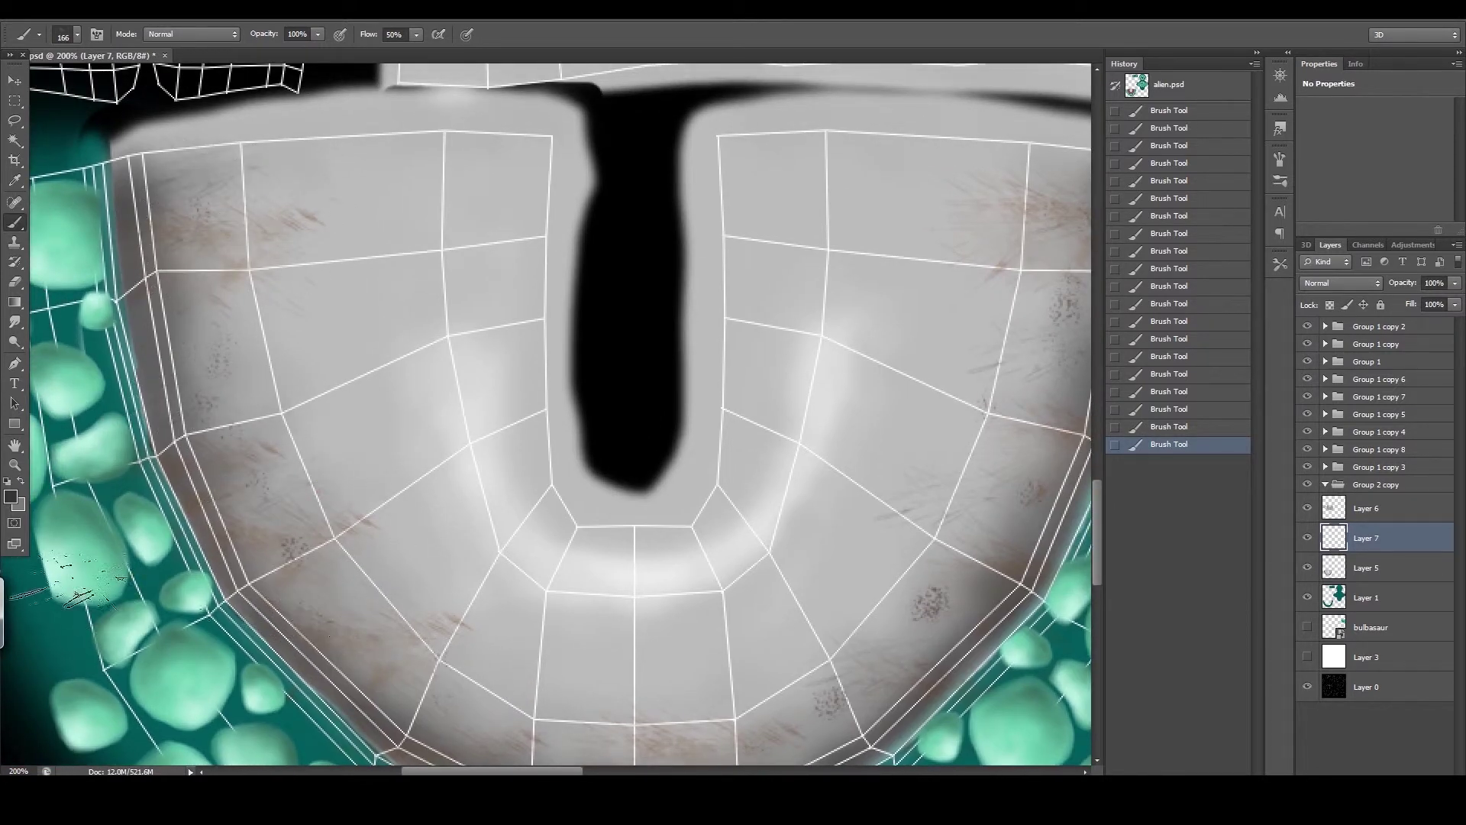
- Switch the paint colour to orange for further scratch strokes
click(11, 496)
click(1011, 621)
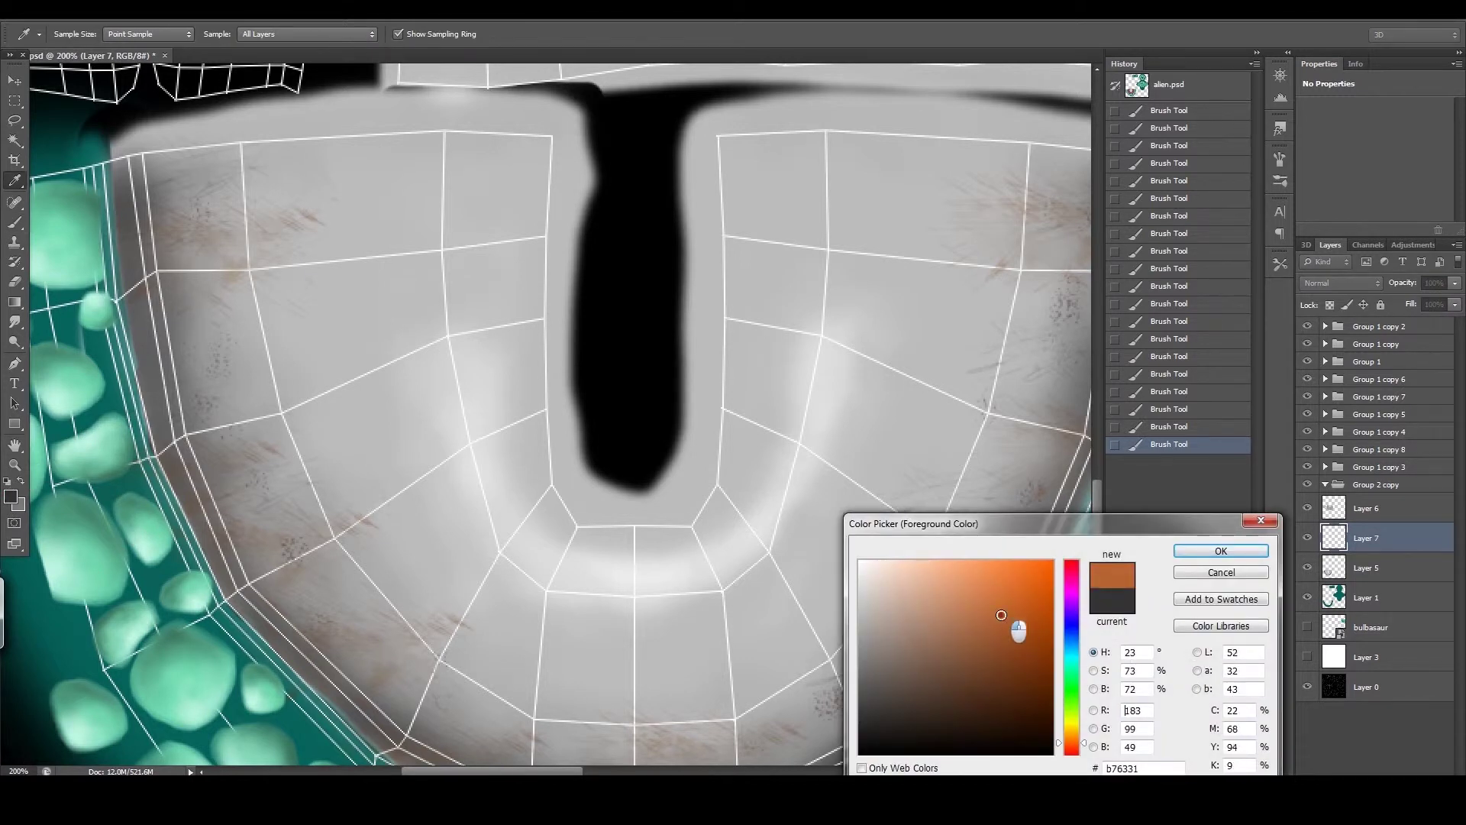
click(1221, 551)
scroll(840, 695, down, 2)
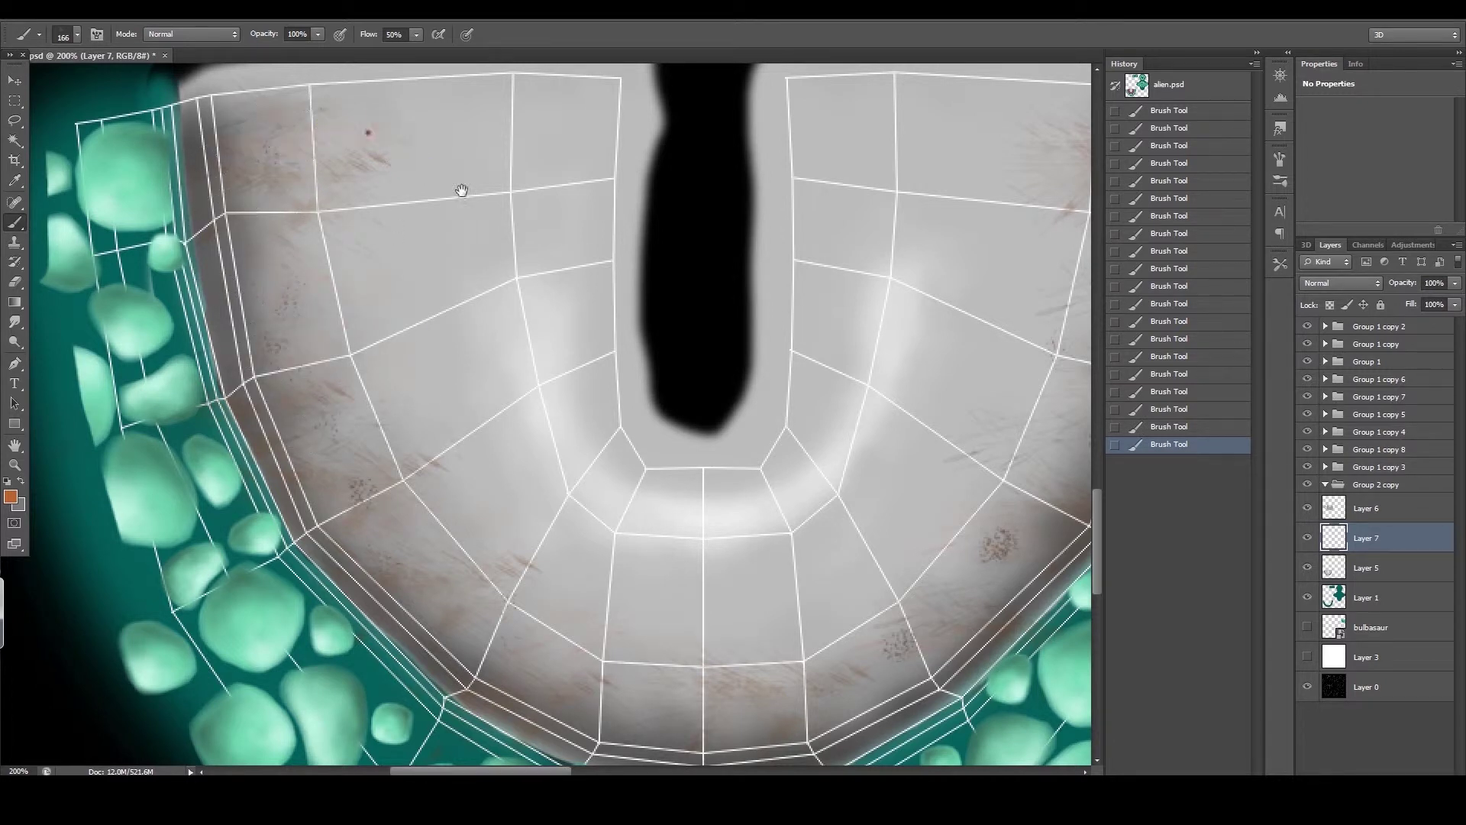
scroll(425, 164, right, 6)
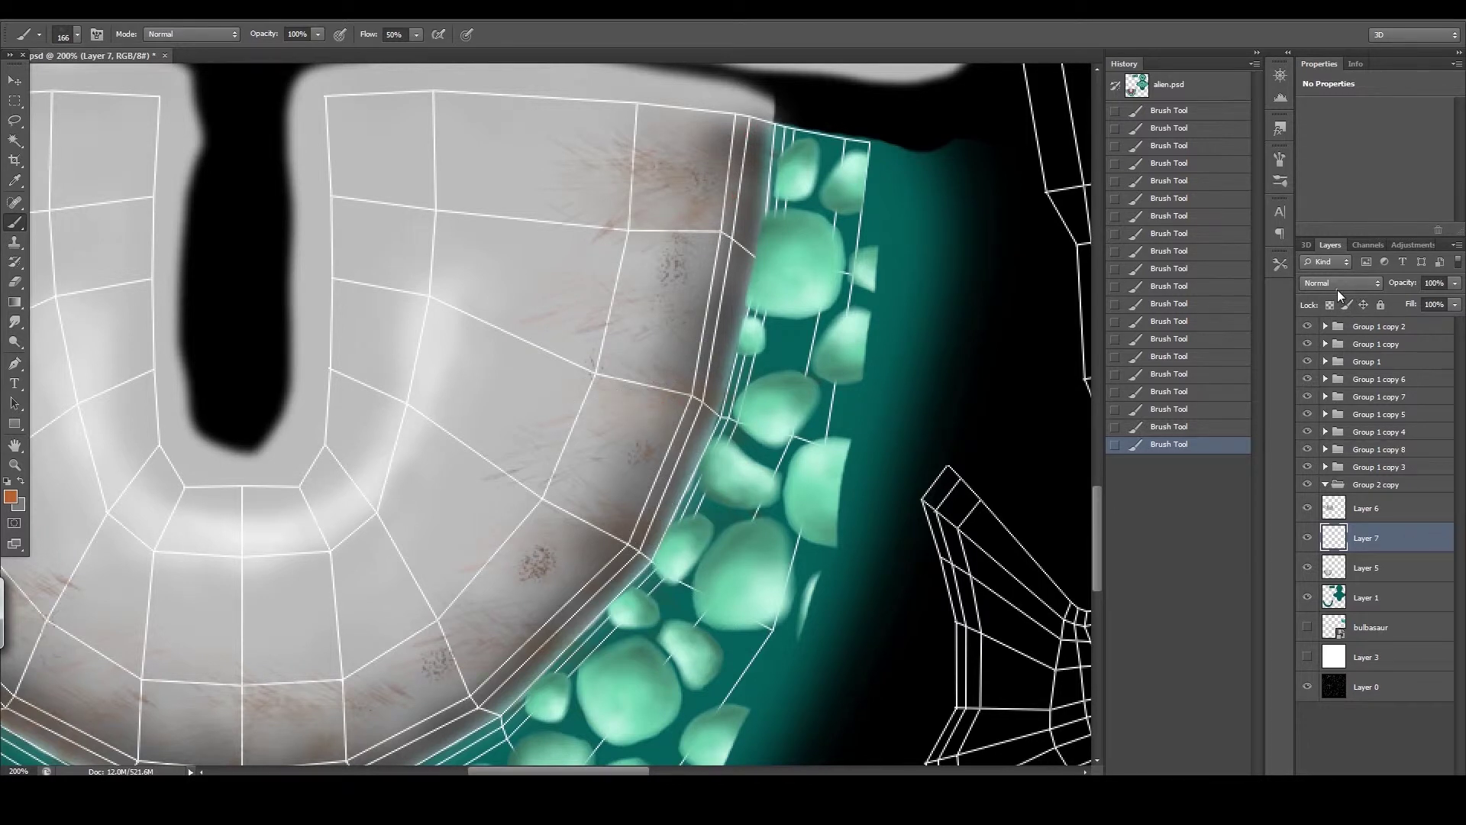
click(1333, 287)
- Cycle Layer 7's blend modes from Darken through Vivid Light, Linear Light and Exclusion to Pin Light
click(1328, 335)
key(Down)
key(Down)
key(Down)
key(Down)
key(Down)
key(Up)
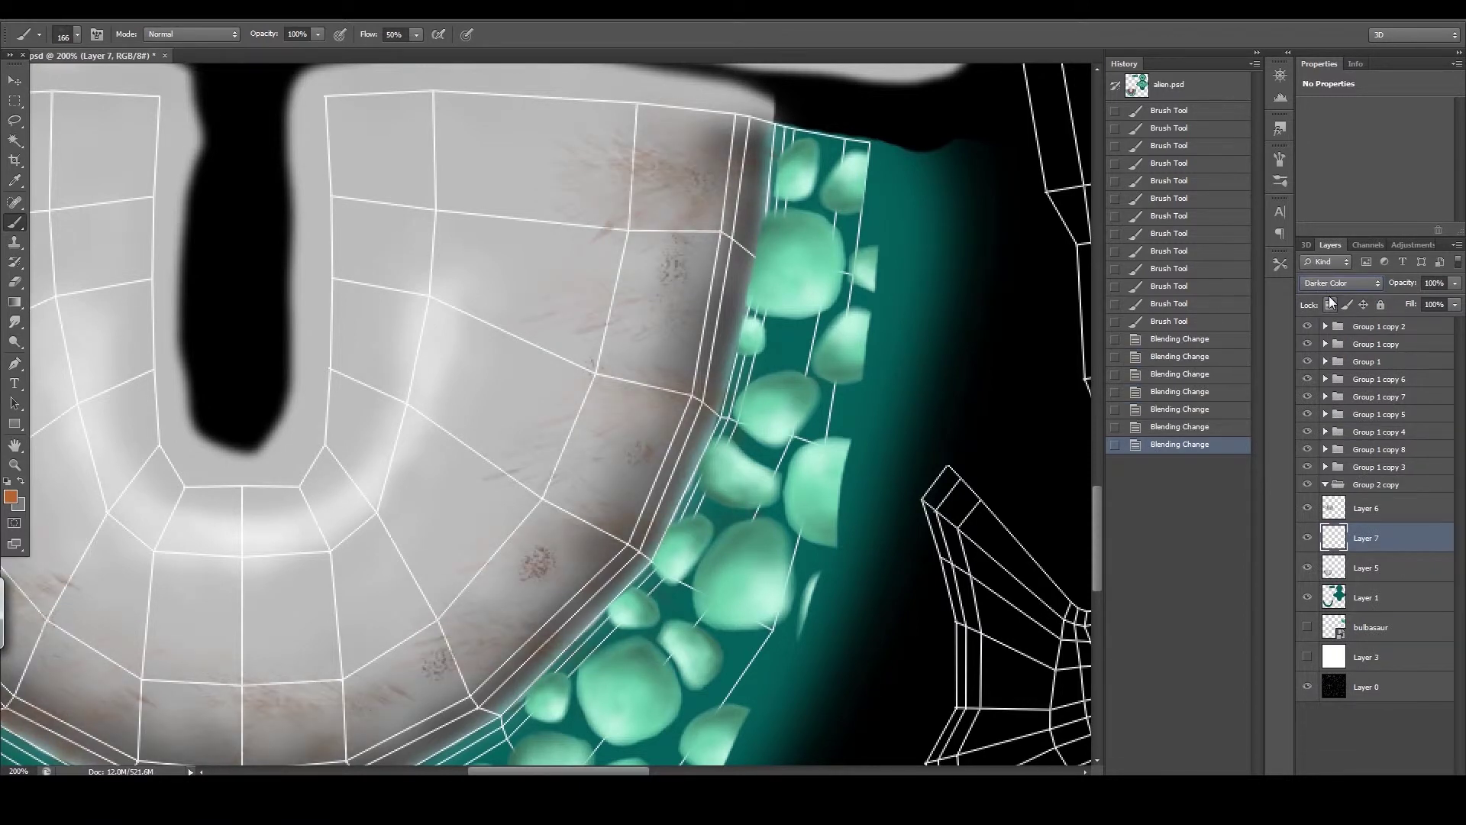
key(Down)
key(Down)
key(Up)
key(Up)
key(Down)
key(Down)
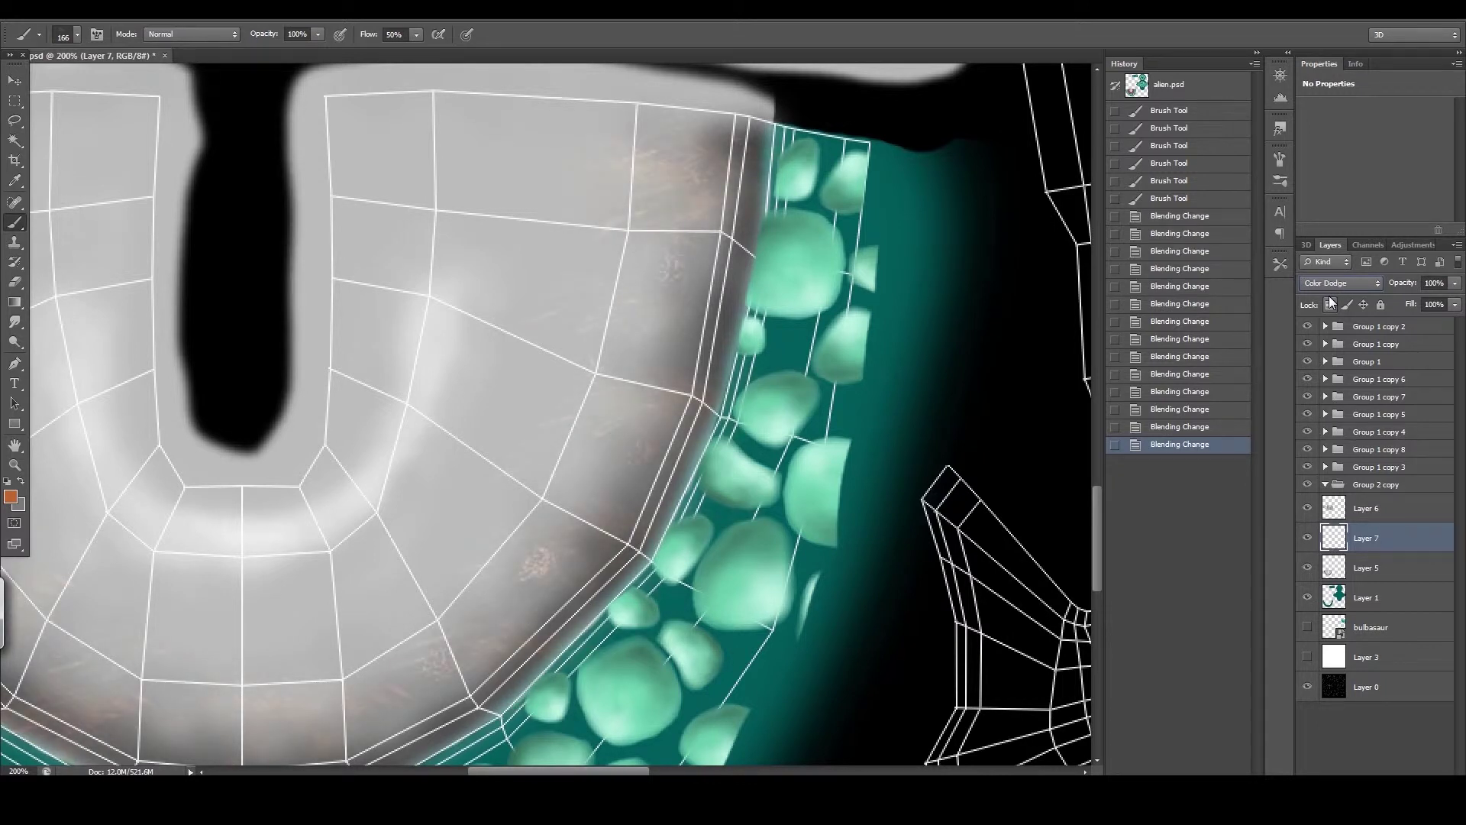
key(Down)
key(Down)
key(Down)
key(Down)
key(Down)
key(Down)
key(Down)
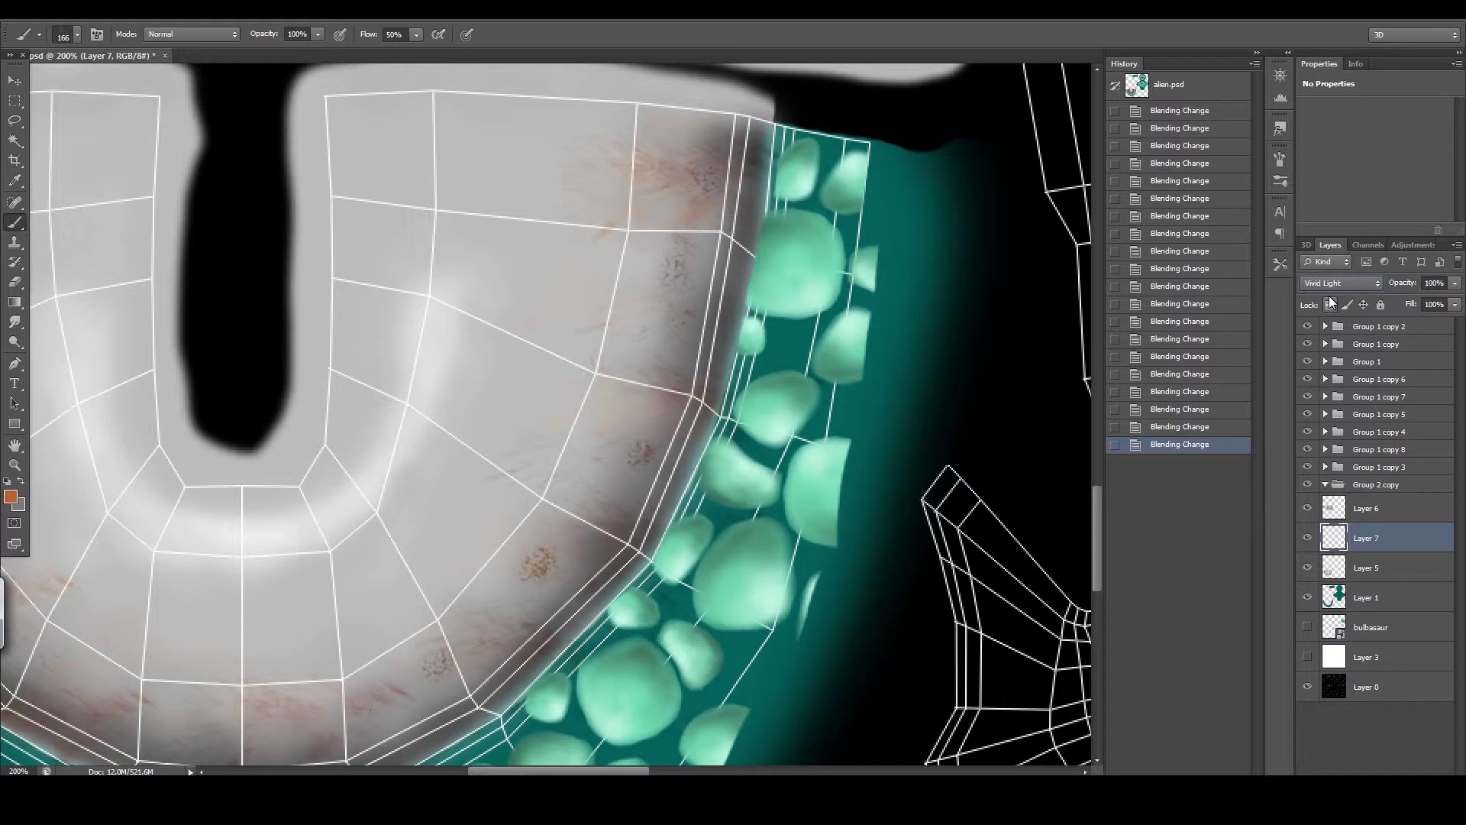
key(Down)
key(Down)
key(Down)
key(Down)
key(Down)
key(Down)
key(Down)
key(Down)
key(Down)
key(Down)
key(Down)
key(Up)
key(Down)
key(Up)
key(Up)
key(Up)
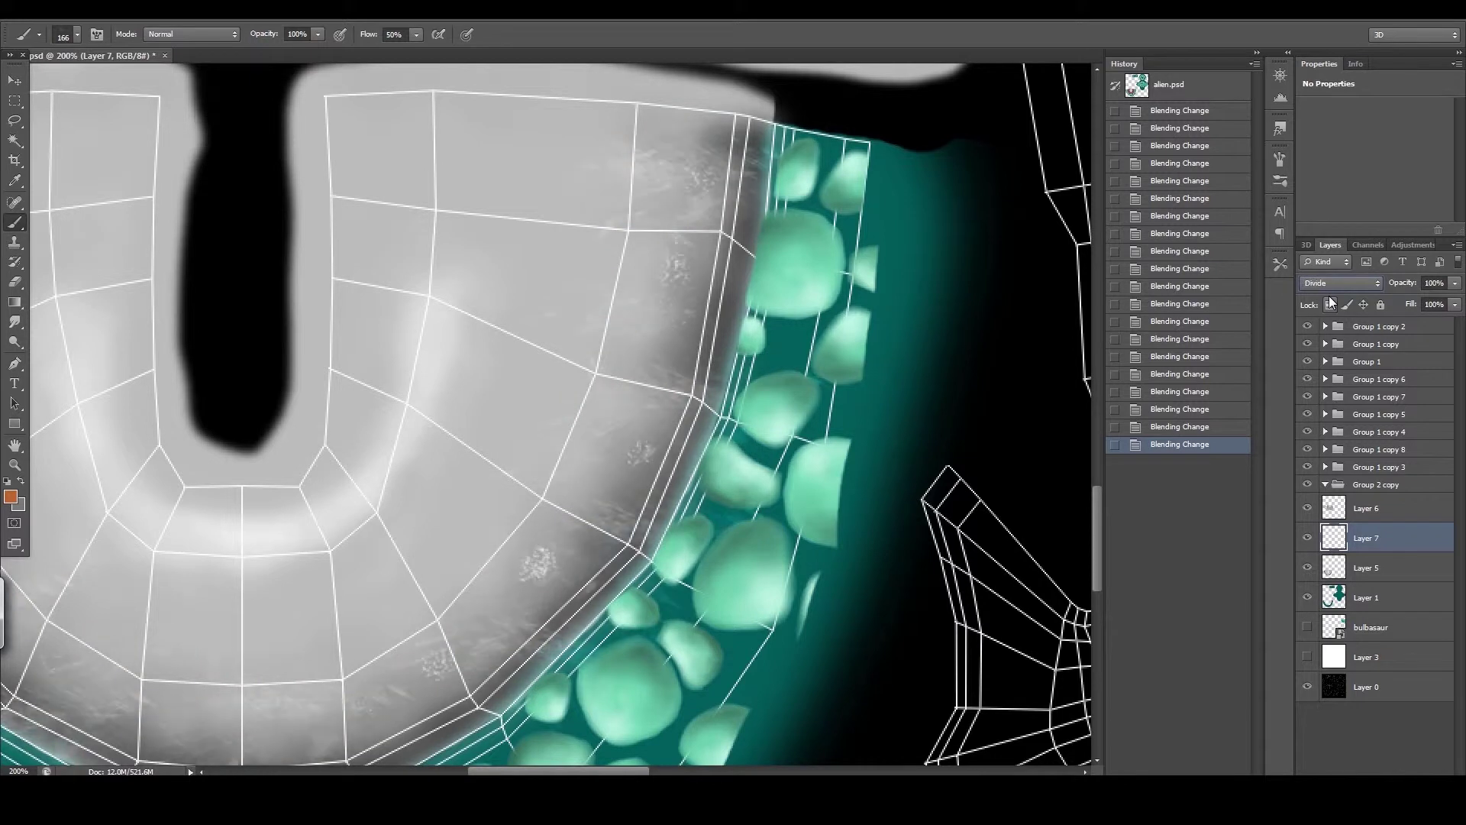
key(Up)
key(Up)
key(Up)
key(Up)
key(Up)
key(Up)
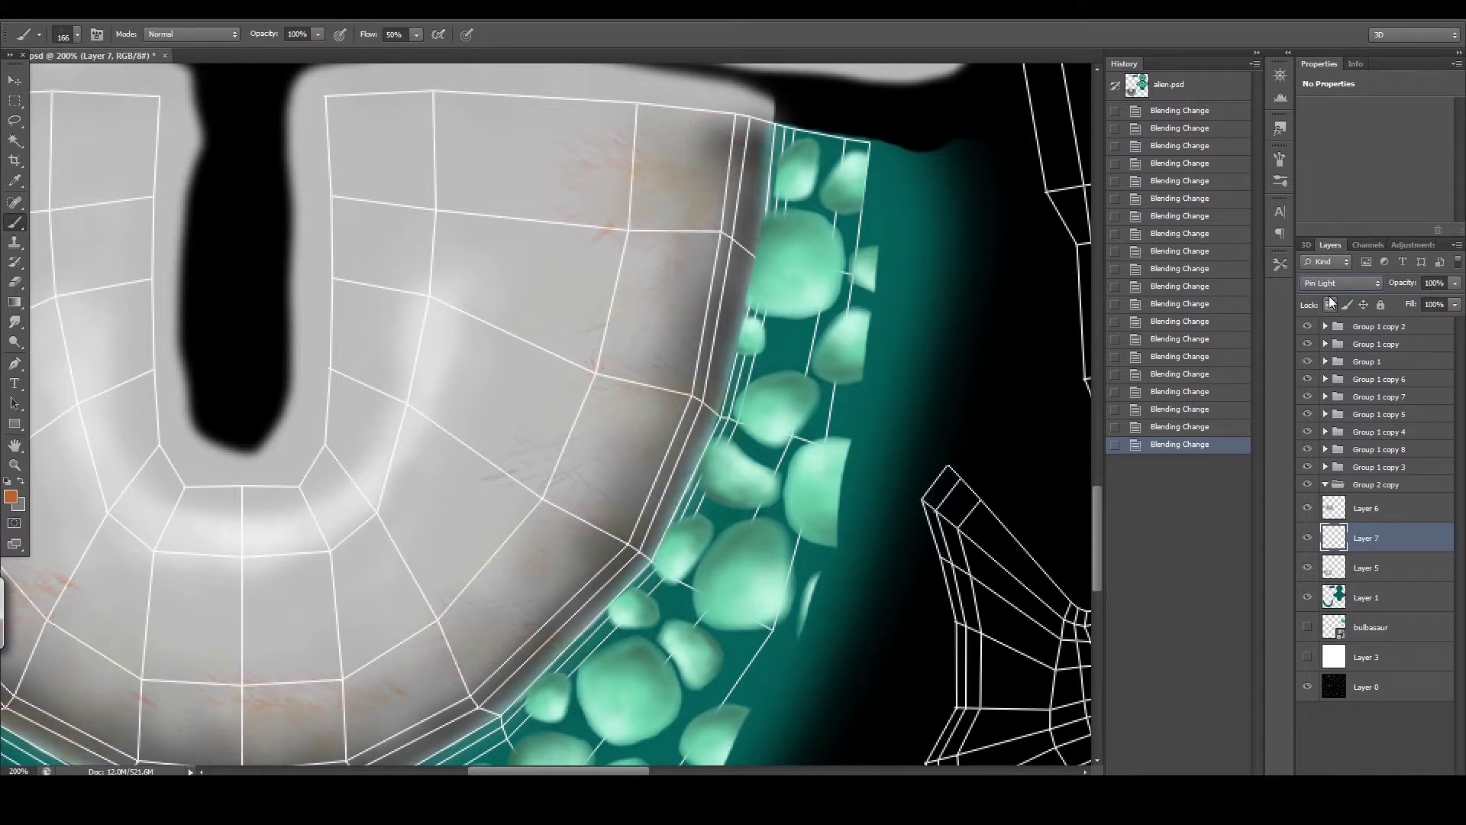
key(Up)
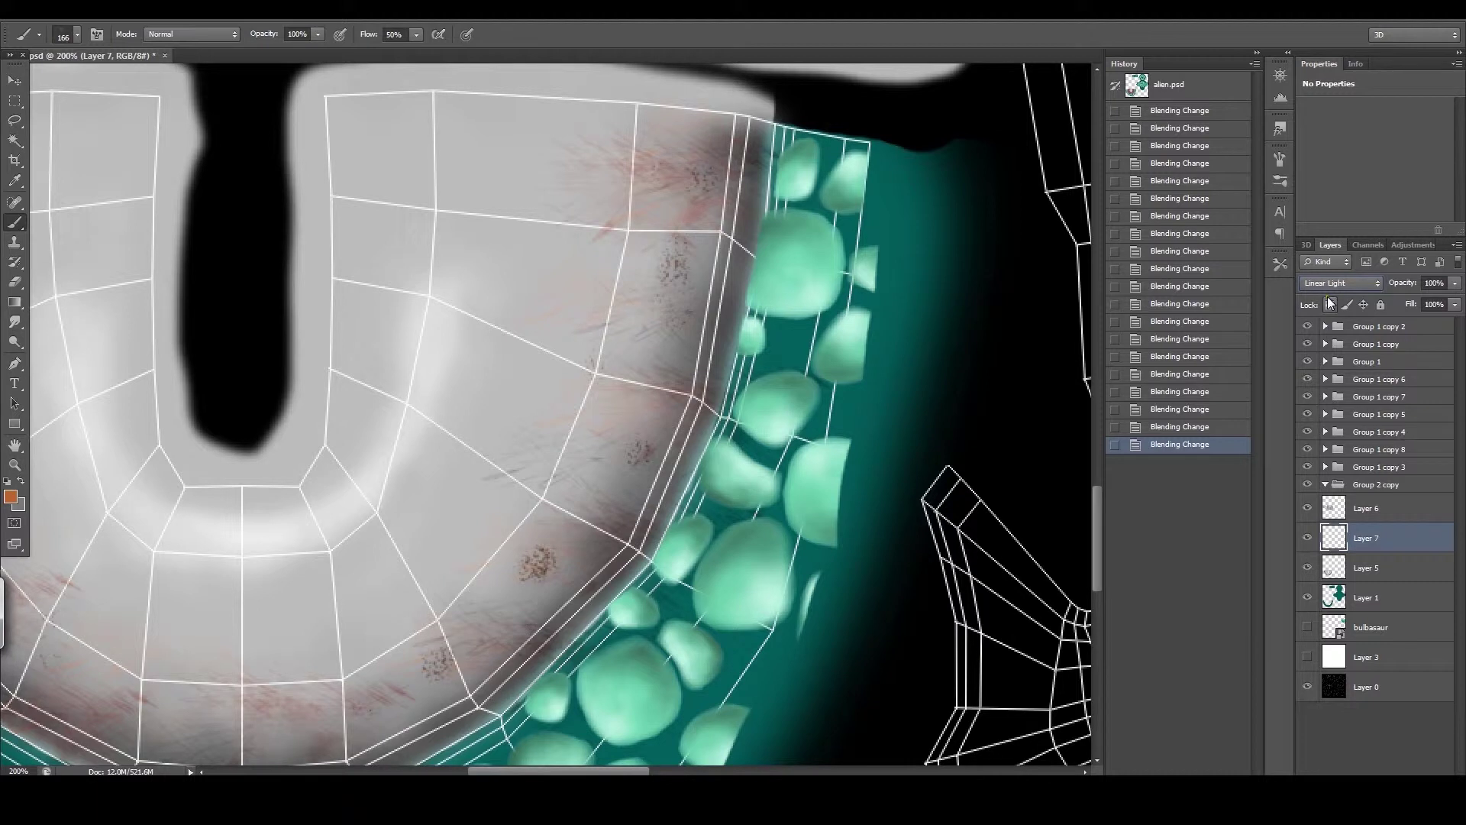
- Lower Layer 7's opacity to 49% after briefly trying 61%
click(1453, 283)
drag(1409, 300, 1423, 299)
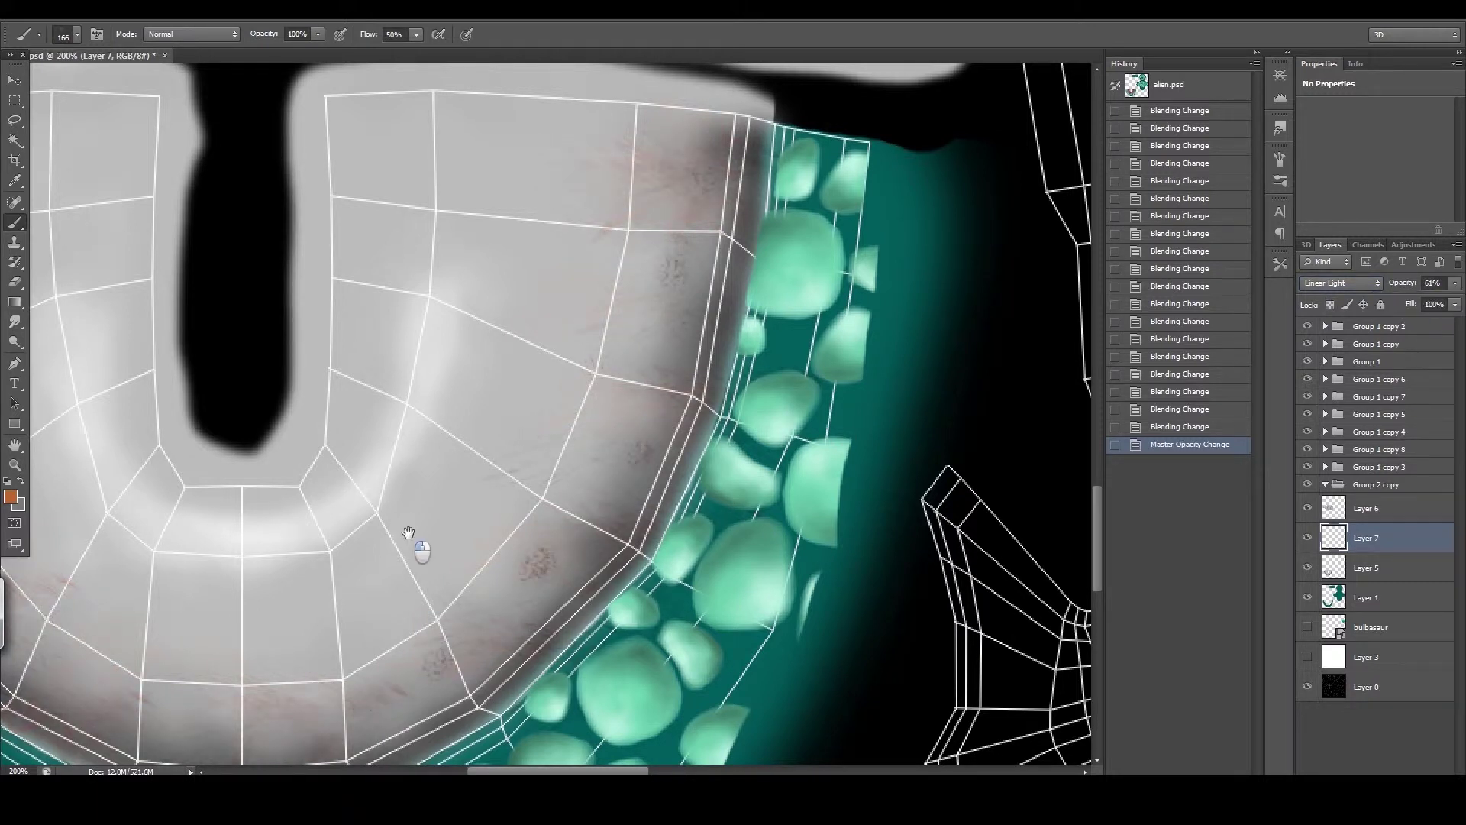
drag(399, 533, 491, 518)
click(1454, 284)
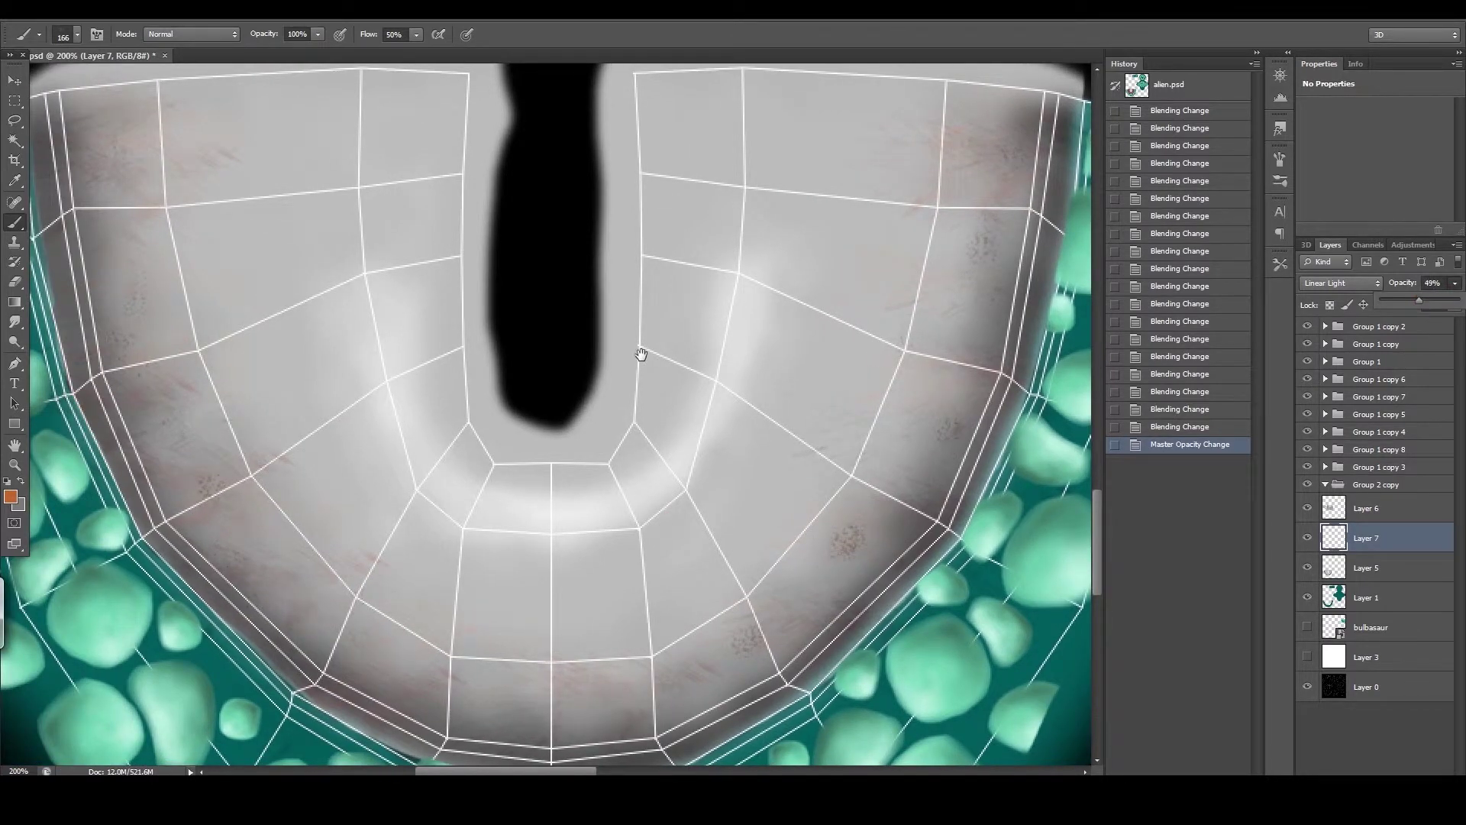
drag(640, 354, 631, 377)
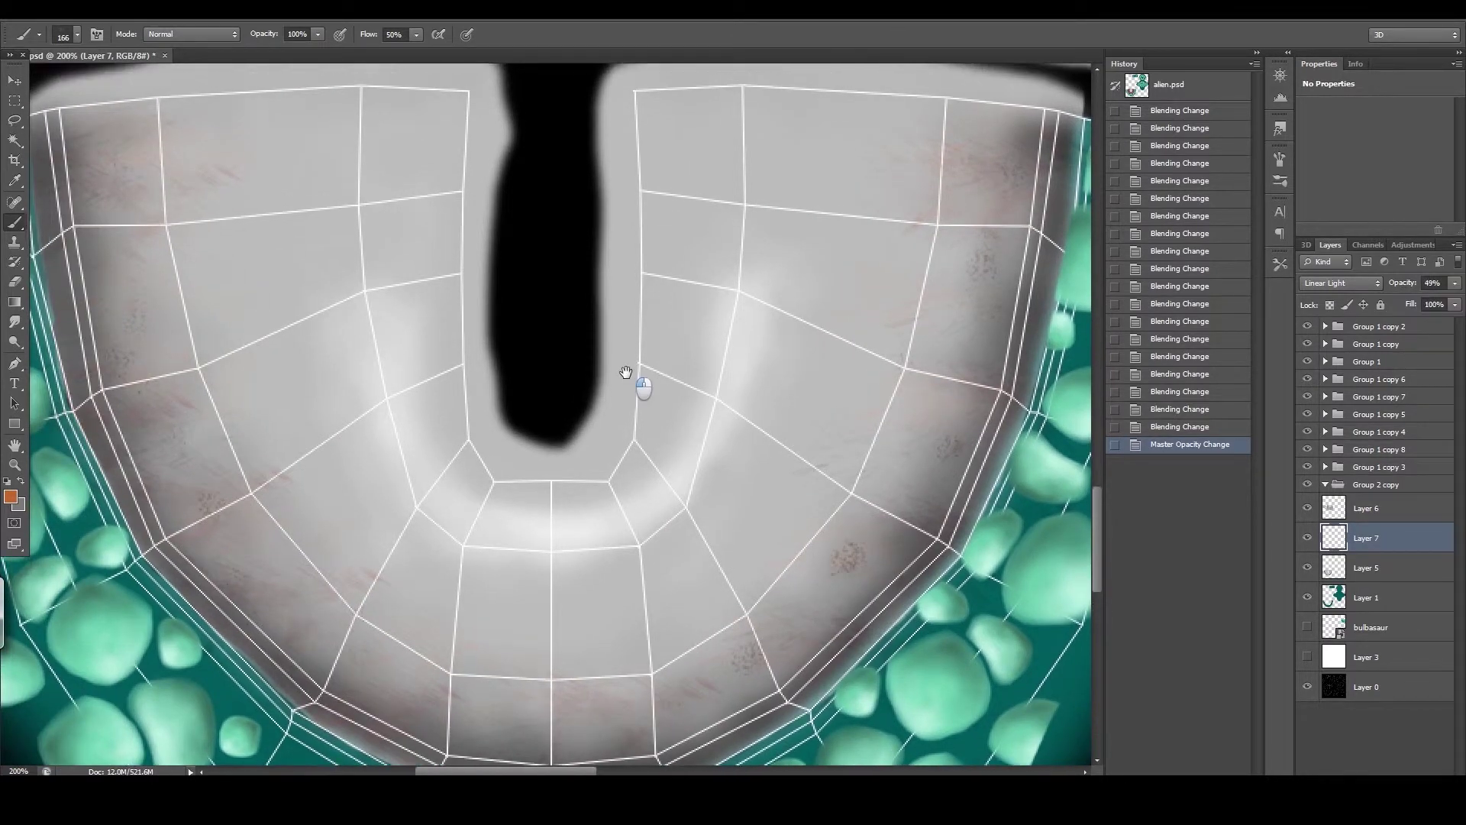
click(244, 17)
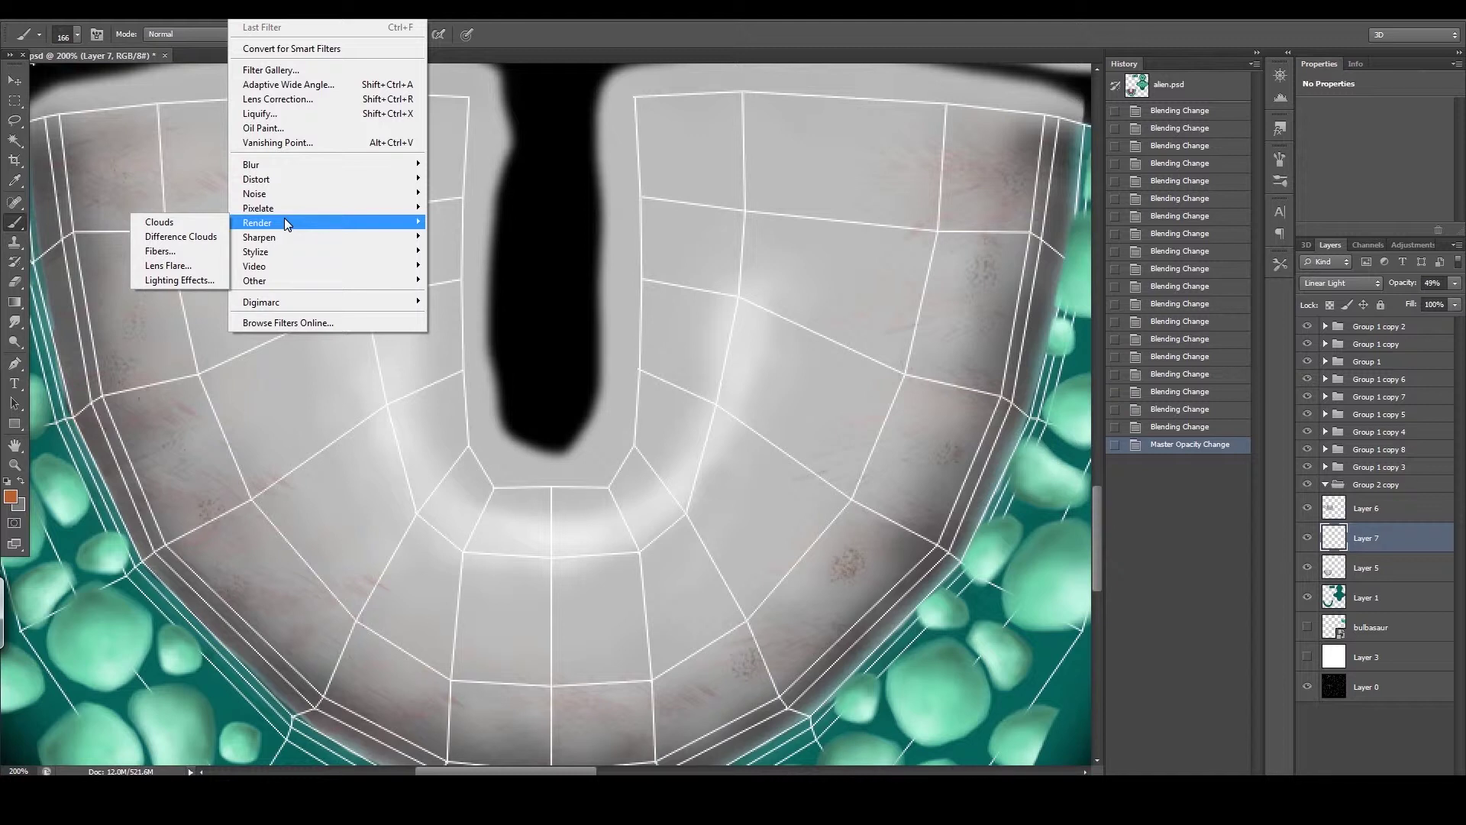
mouse_move(251, 164)
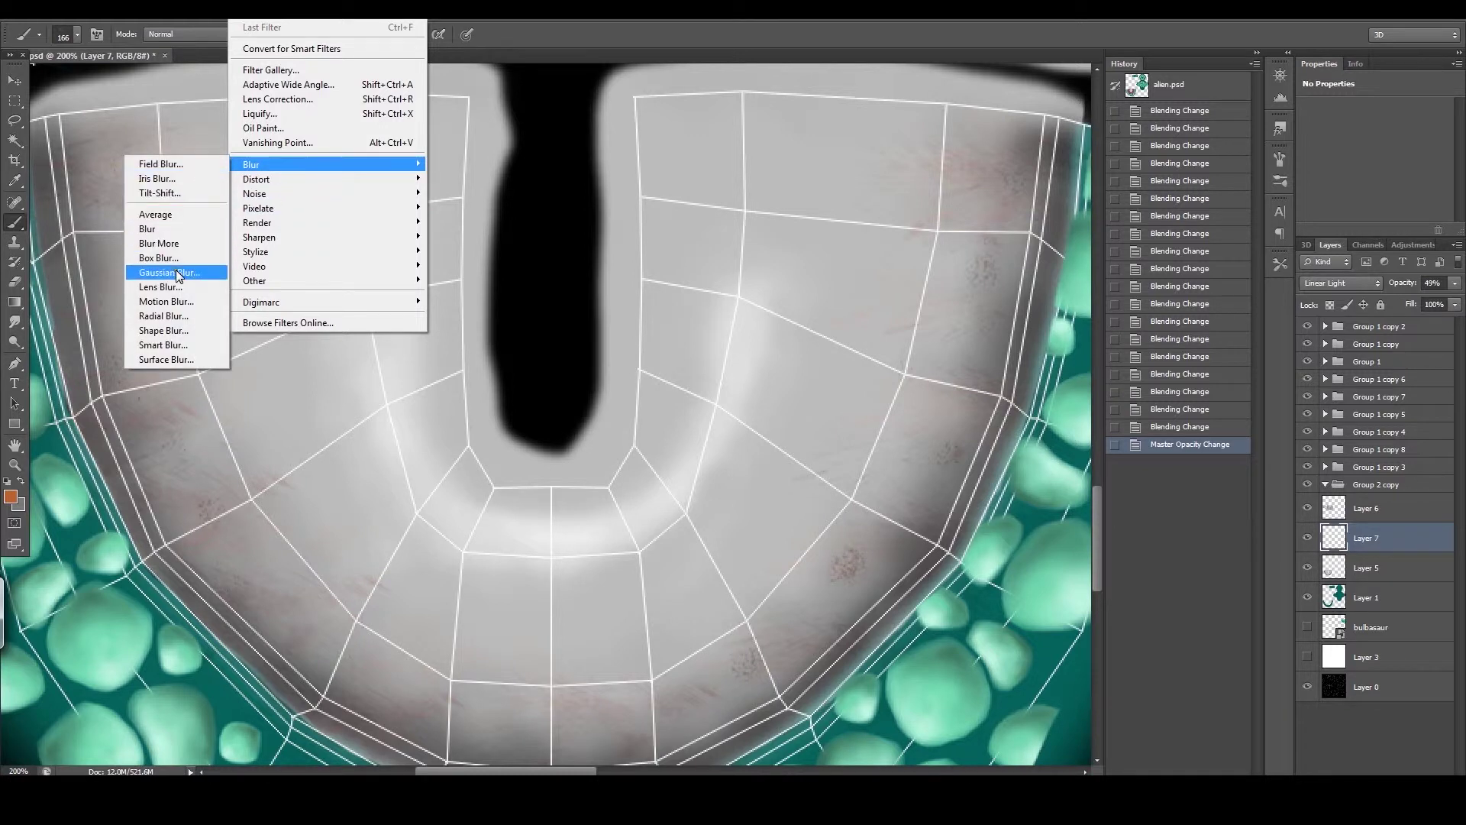
- Apply a small-radius Gaussian Blur to the scratch layer
click(177, 273)
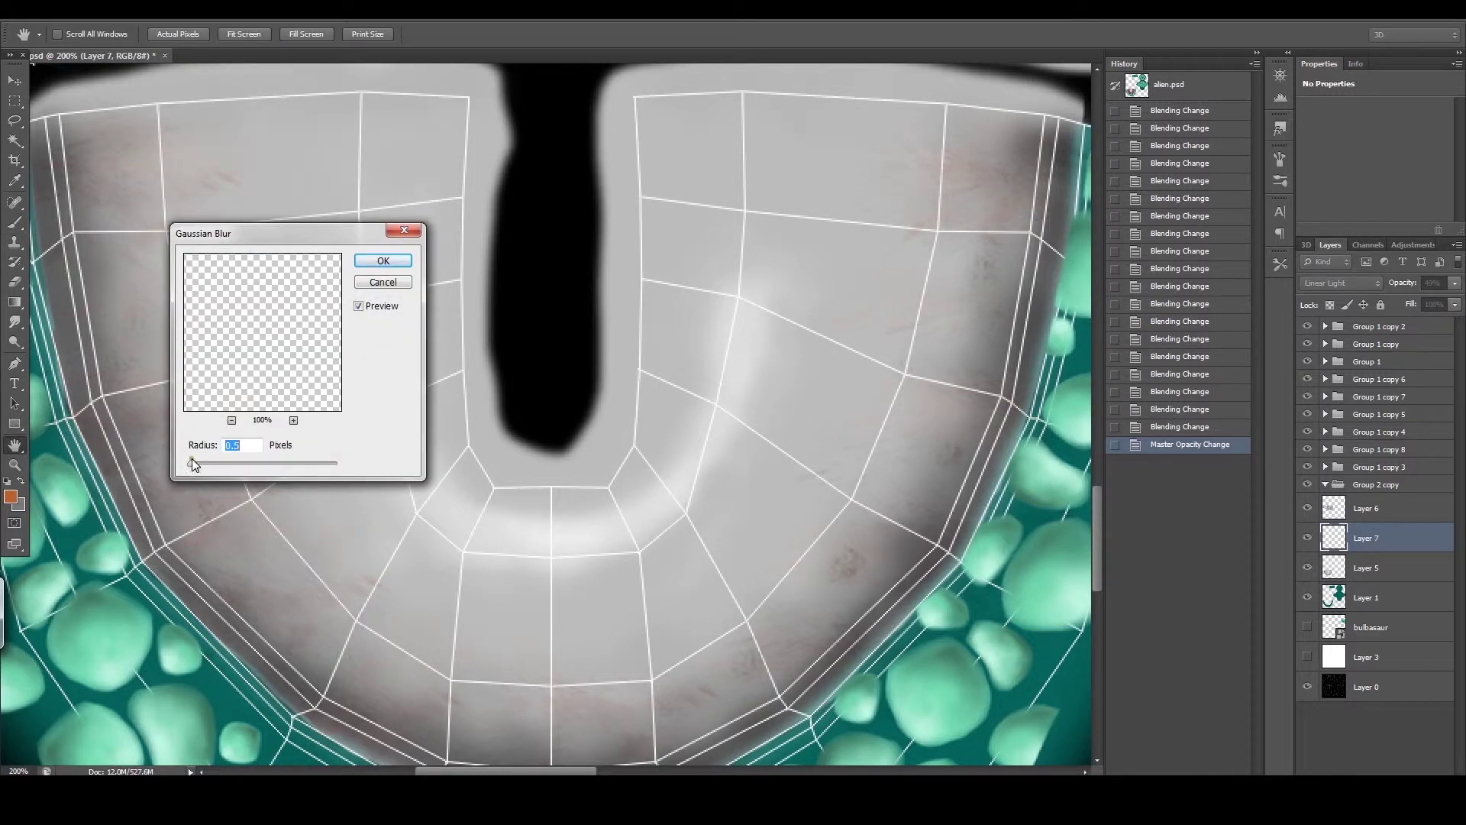
drag(194, 466, 201, 466)
click(383, 261)
- Zoom out to view more of the UV layout around the head
click(33, 460)
drag(321, 339, 242, 339)
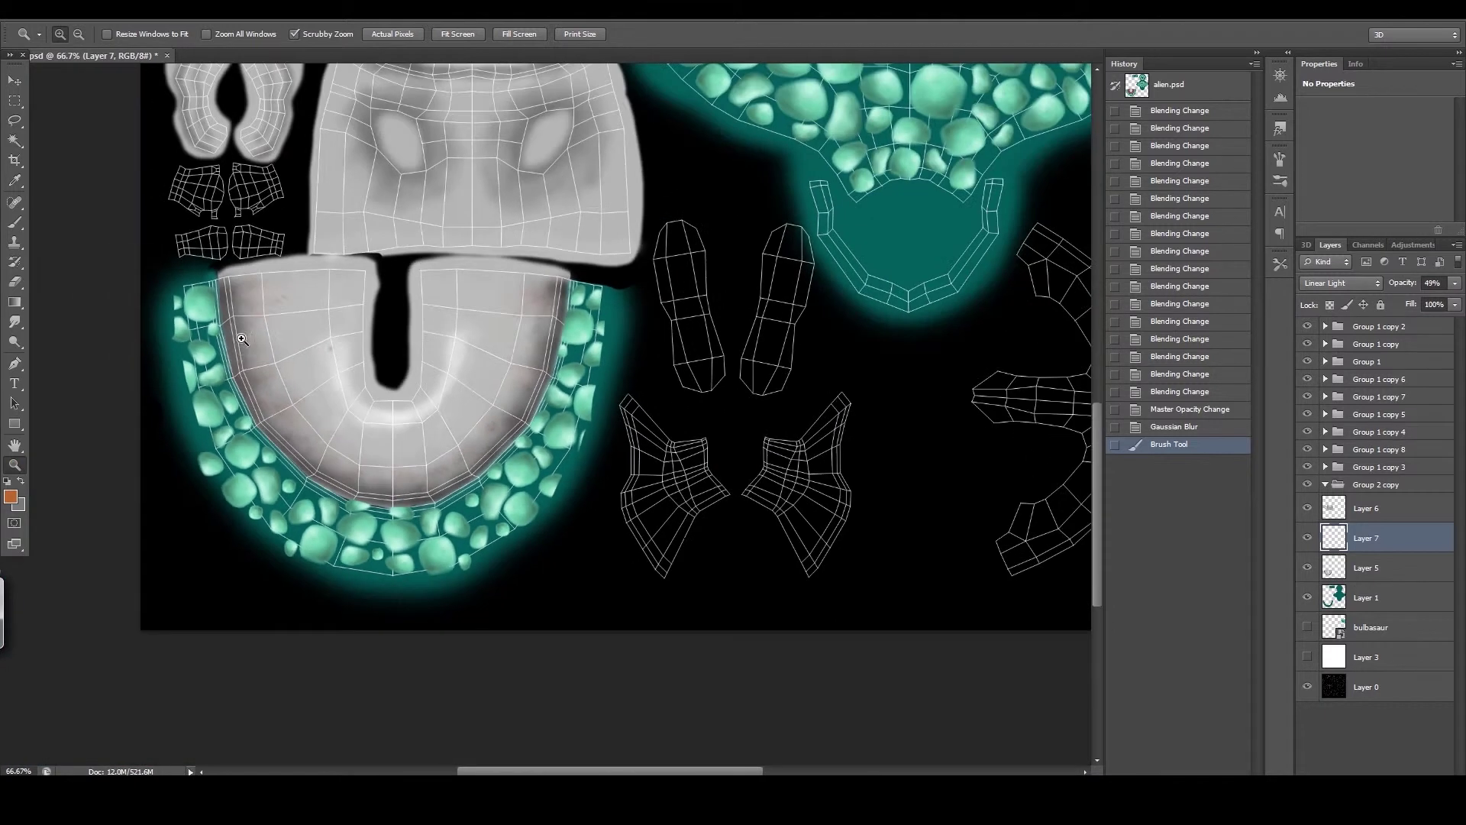
click(484, 212)
click(386, 232)
key(alt)
alt+click(386, 232)
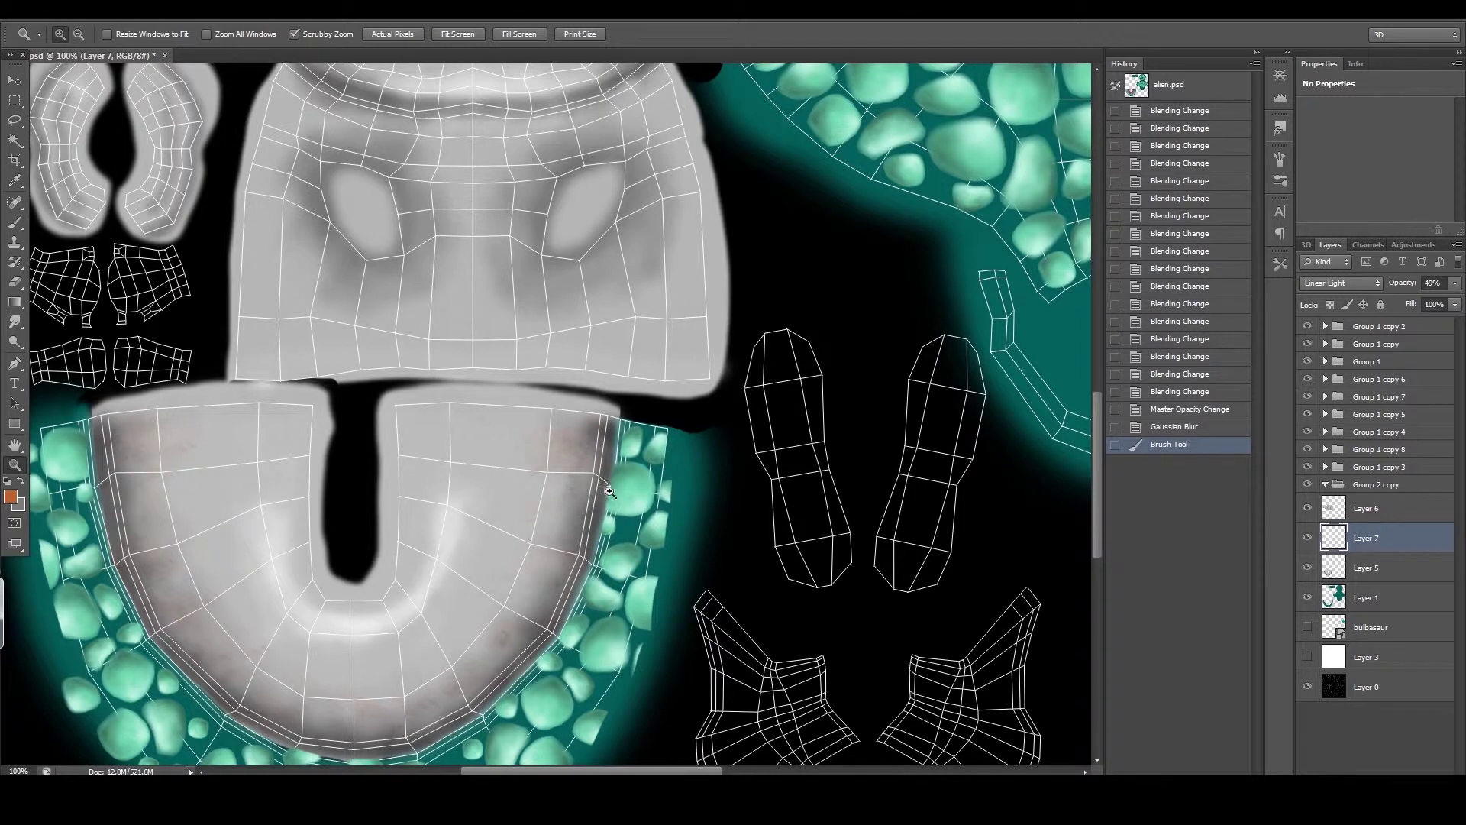
- Hide the black background and save a copy as the Texture Test JPEG, replacing the old file
click(1307, 686)
click(40, 9)
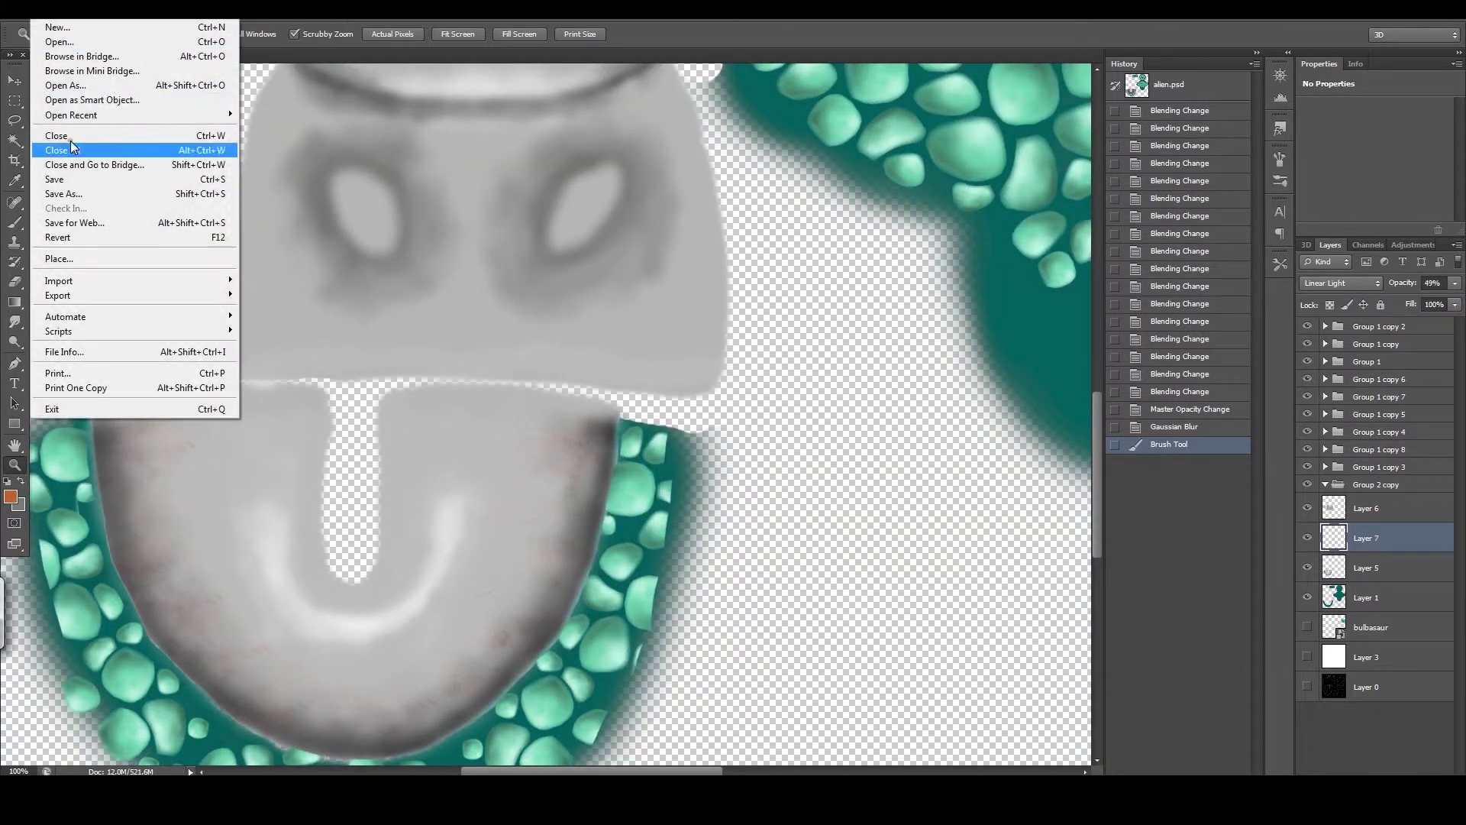
click(86, 187)
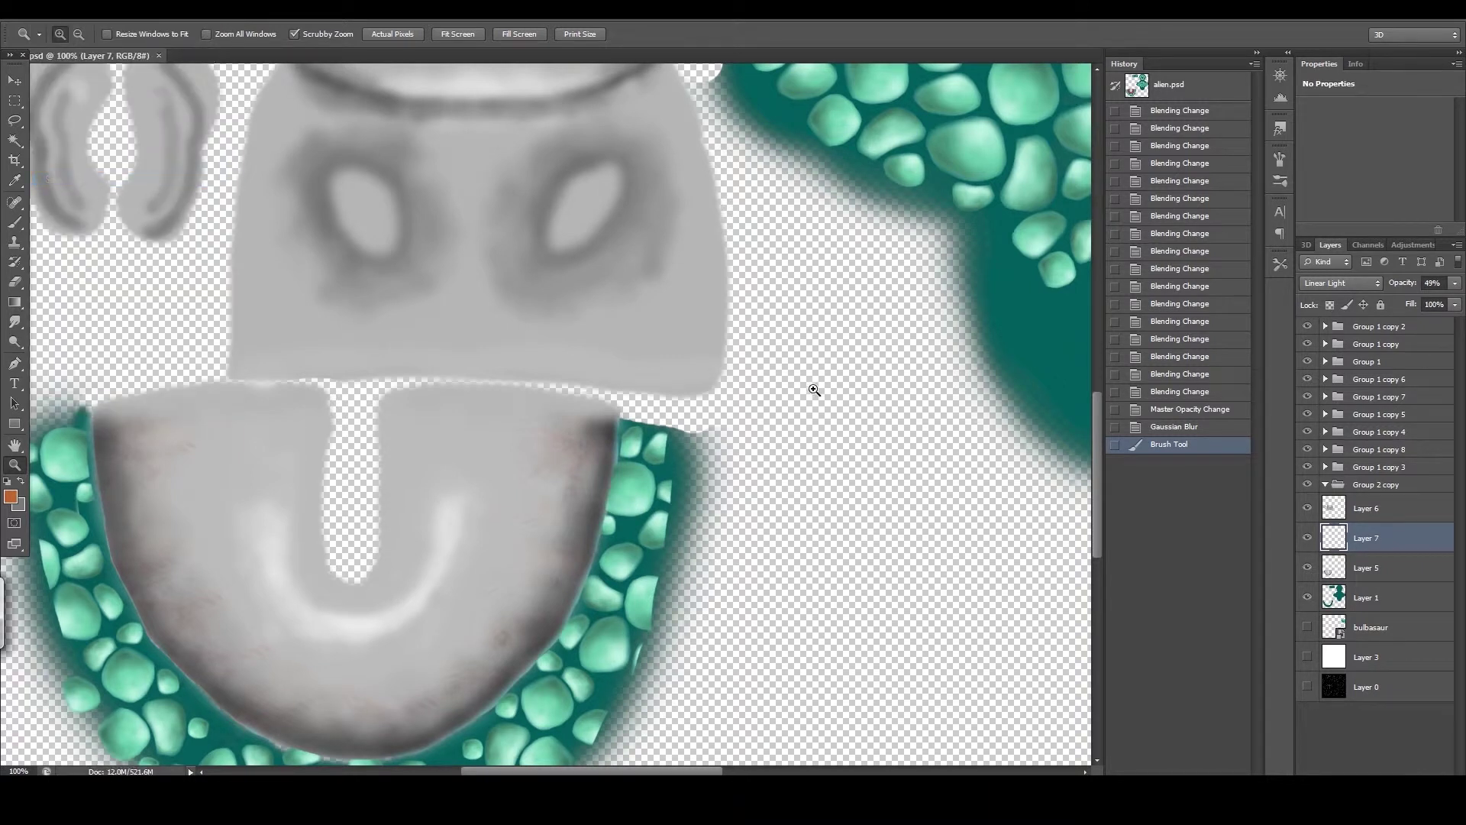
click(40, 9)
click(78, 195)
click(773, 530)
click(729, 633)
click(1038, 195)
click(1338, 507)
click(714, 305)
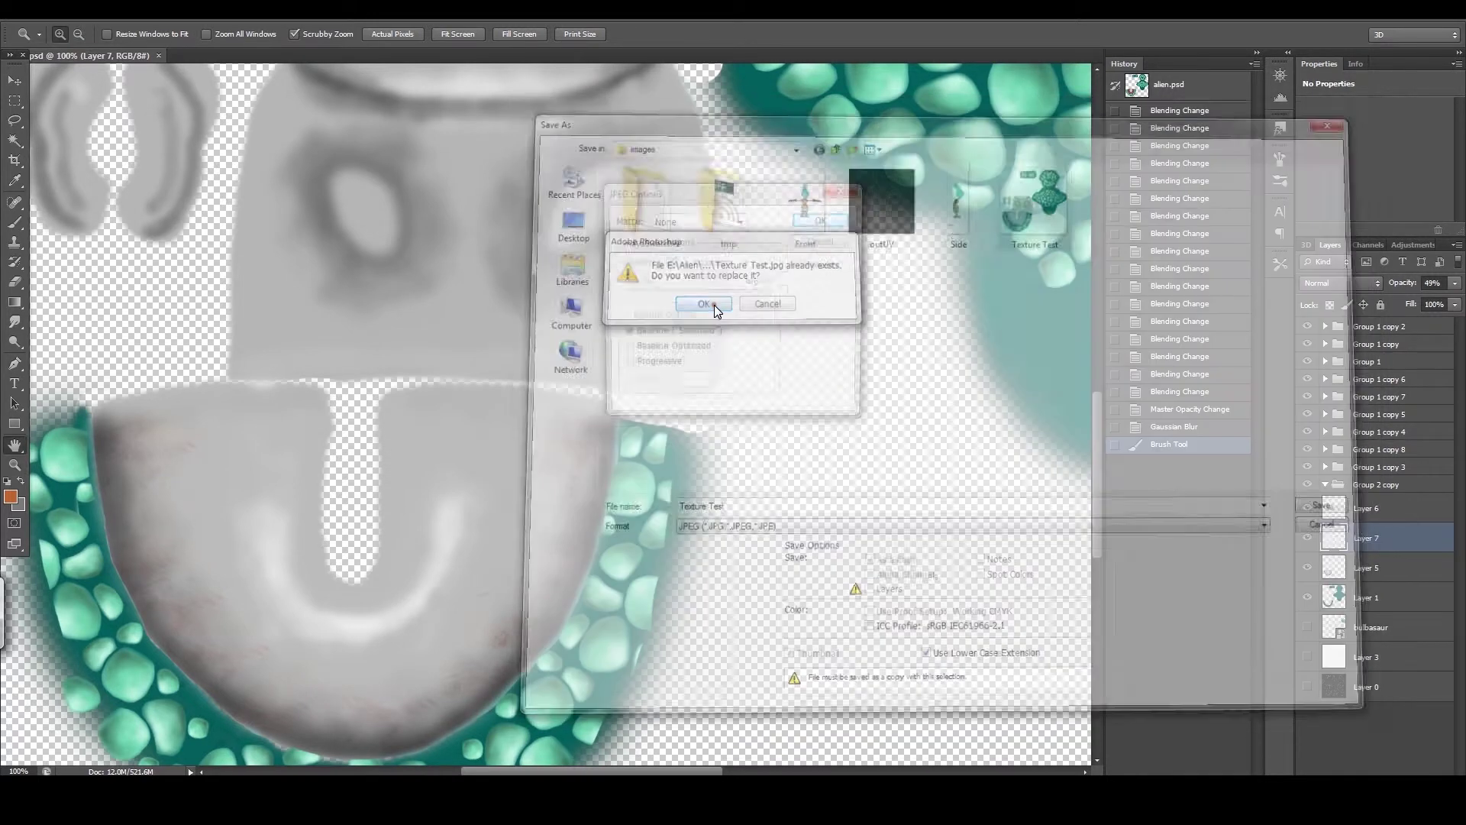
click(824, 216)
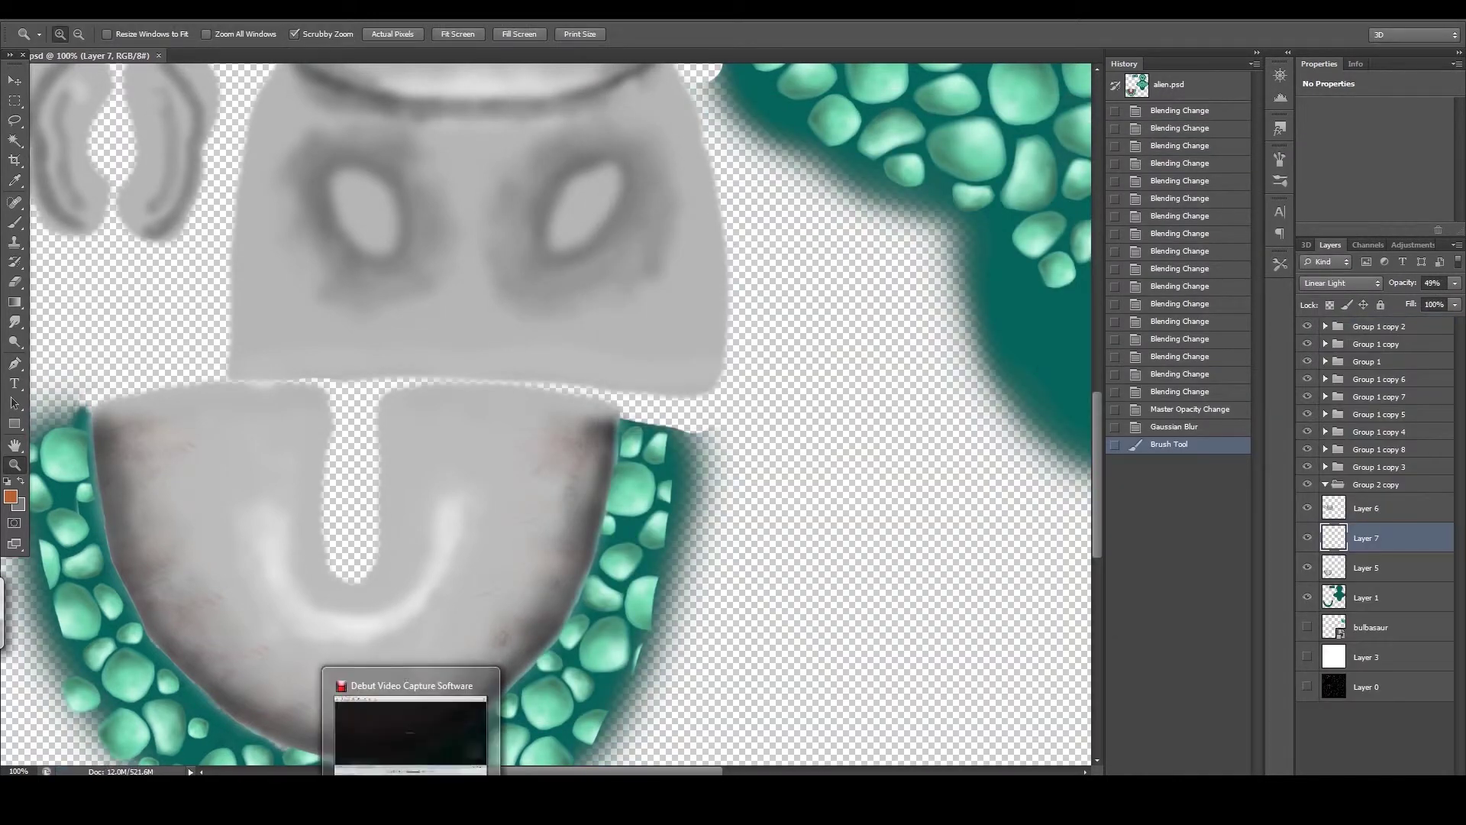
- In Maya, select the alien body and open its file texture node
click(447, 735)
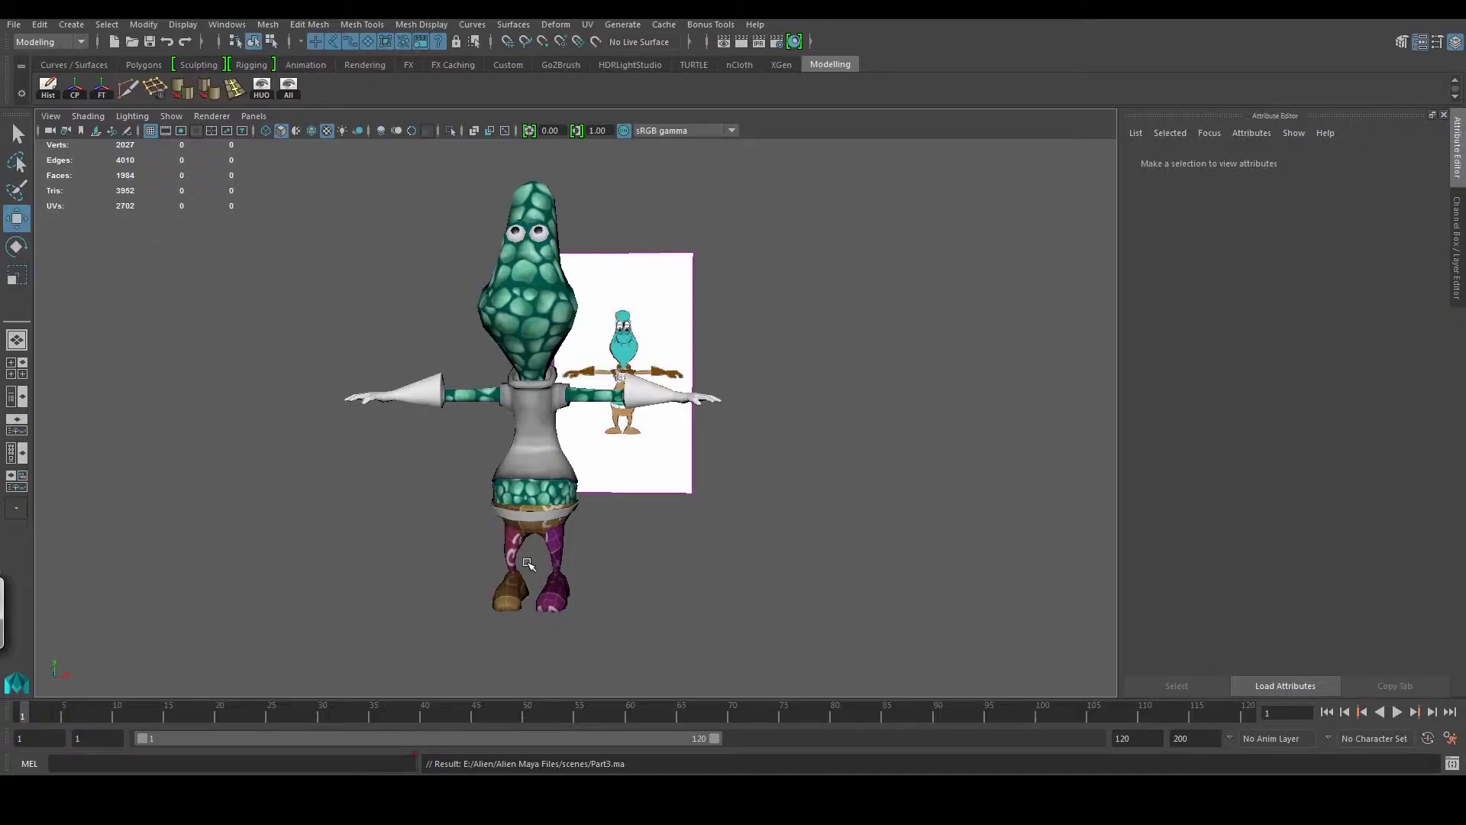
click(527, 487)
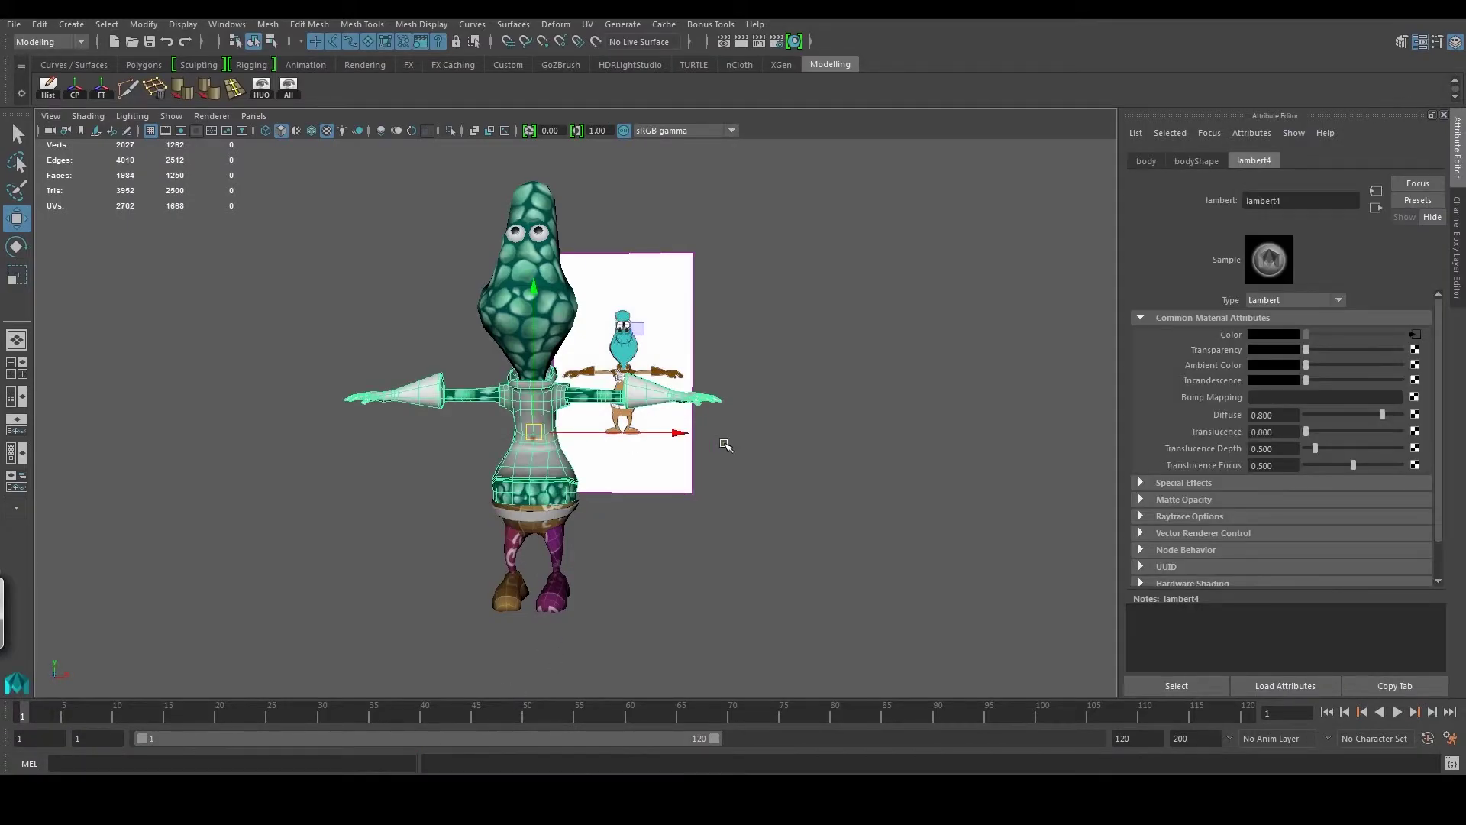
click(1414, 335)
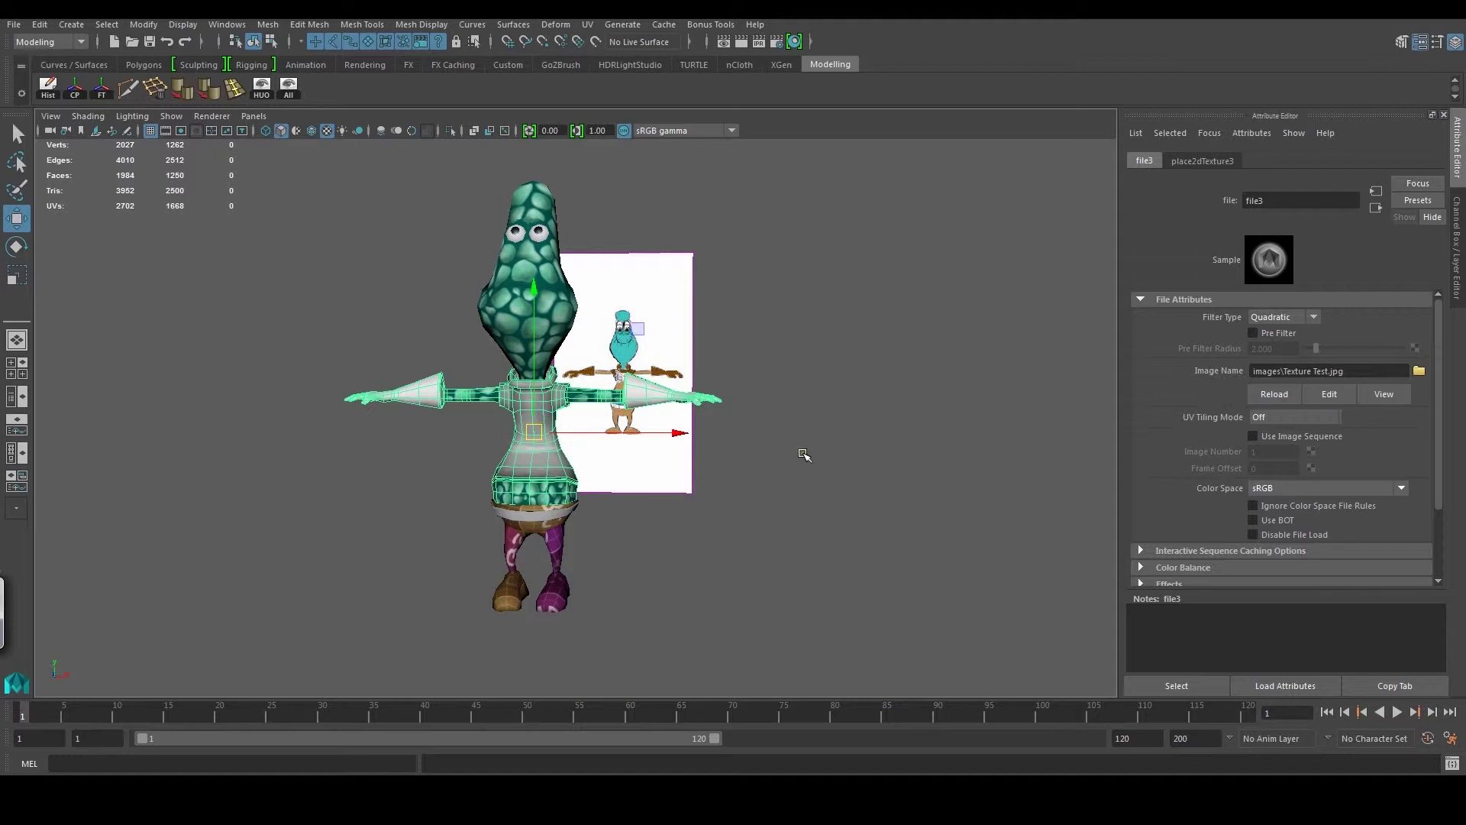
scroll(763, 469, up, 2)
scroll(756, 470, up, 2)
- Orbit and zoom around the alien to inspect the textured grey torso and belt
click(731, 483)
scroll(687, 496, up, 2)
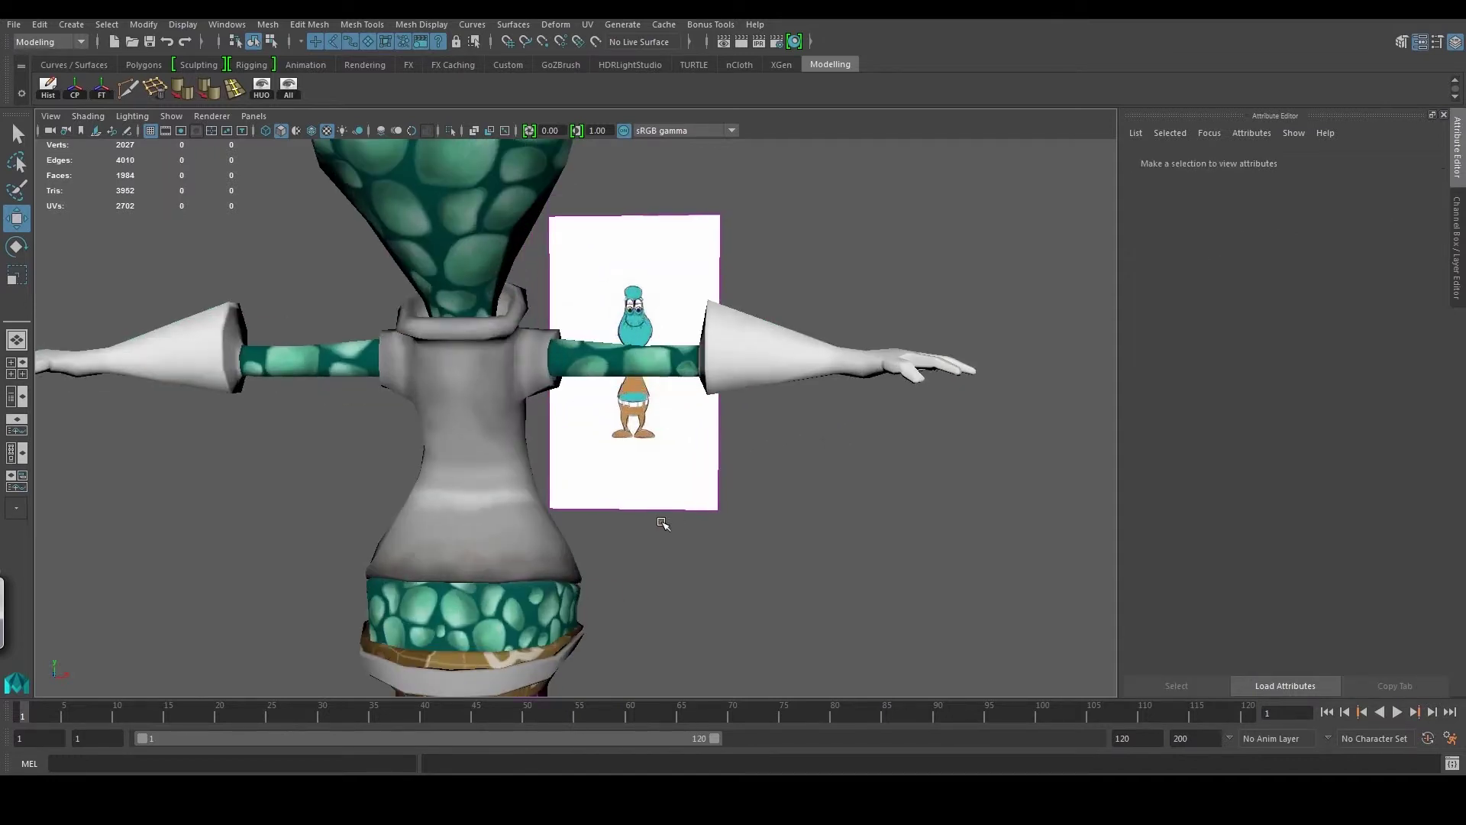
scroll(673, 460, up, 2)
scroll(672, 464, up, 2)
mouse_move(671, 468)
mouse_down()
mouse_move(432, 530)
mouse_move(436, 507)
mouse_move(458, 573)
mouse_move(513, 525)
mouse_move(776, 517)
mouse_move(632, 474)
mouse_up()
scroll(484, 484, up, 2)
scroll(418, 510, up, 2)
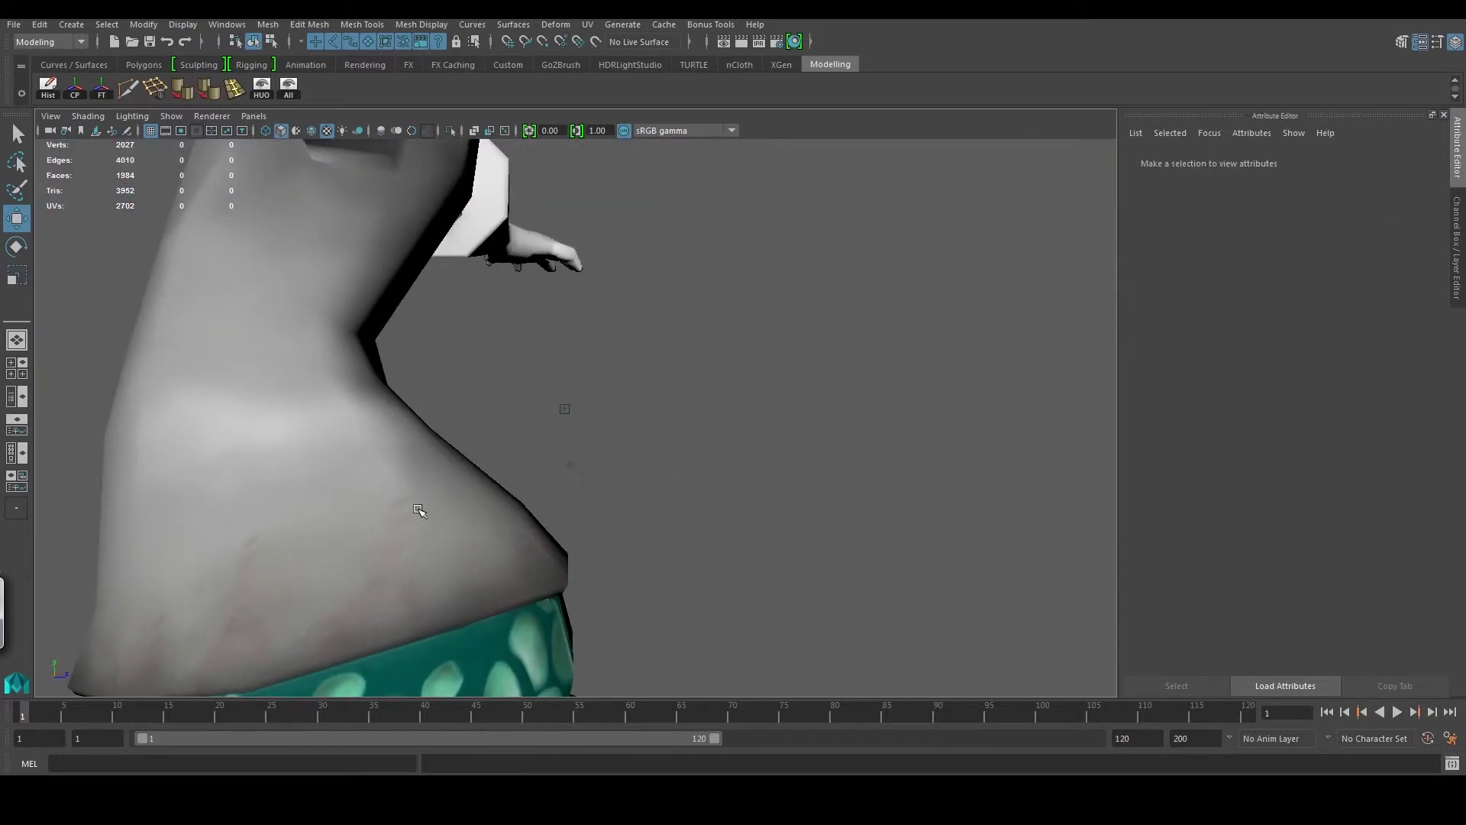
scroll(481, 571, down, 2)
scroll(598, 494, up, 2)
scroll(598, 494, down, 3)
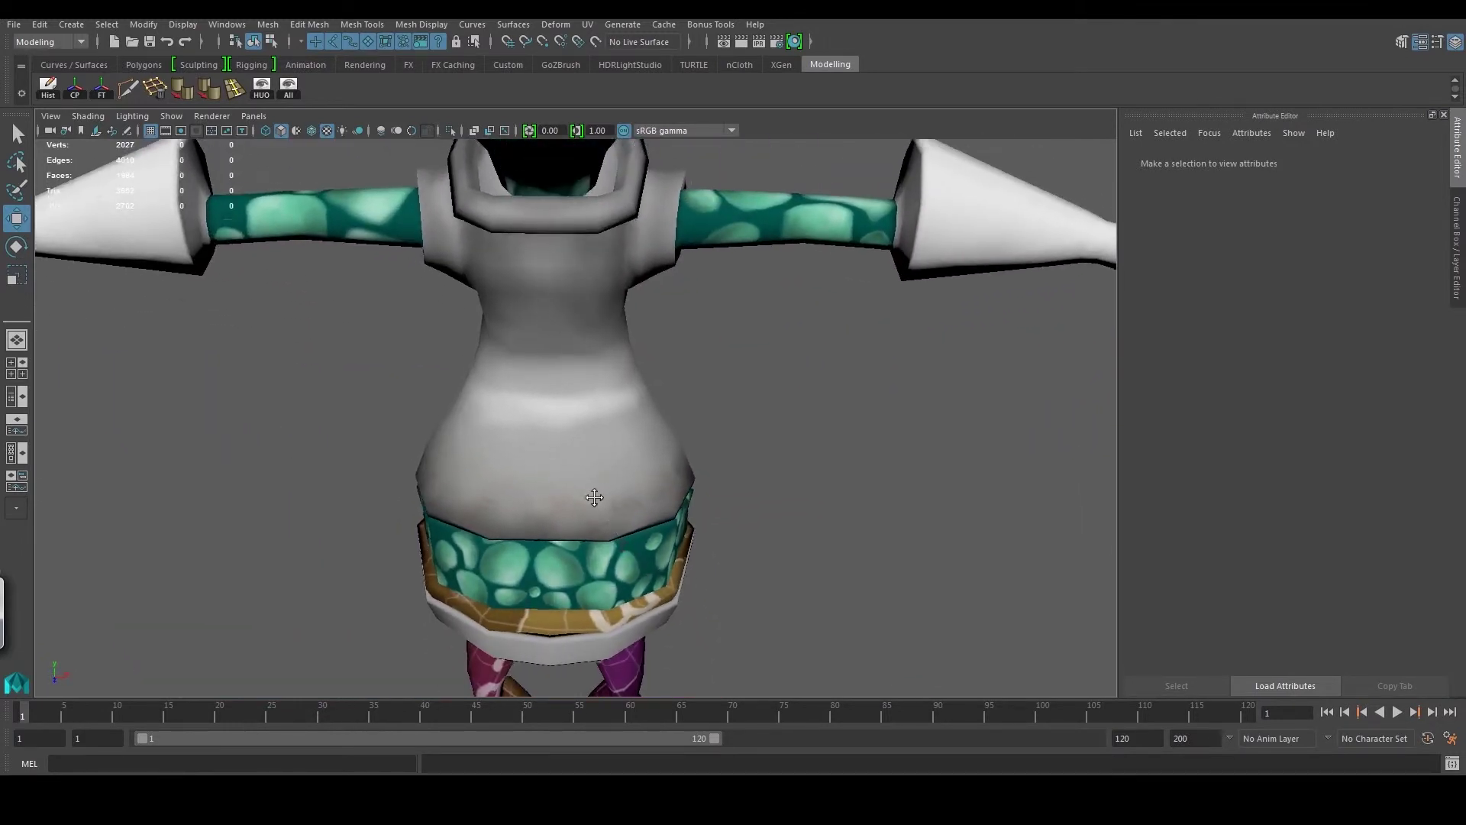
scroll(598, 506, up, 2)
scroll(589, 479, down, 2)
mouse_move(589, 479)
mouse_down()
mouse_move(517, 458)
mouse_move(477, 475)
mouse_up()
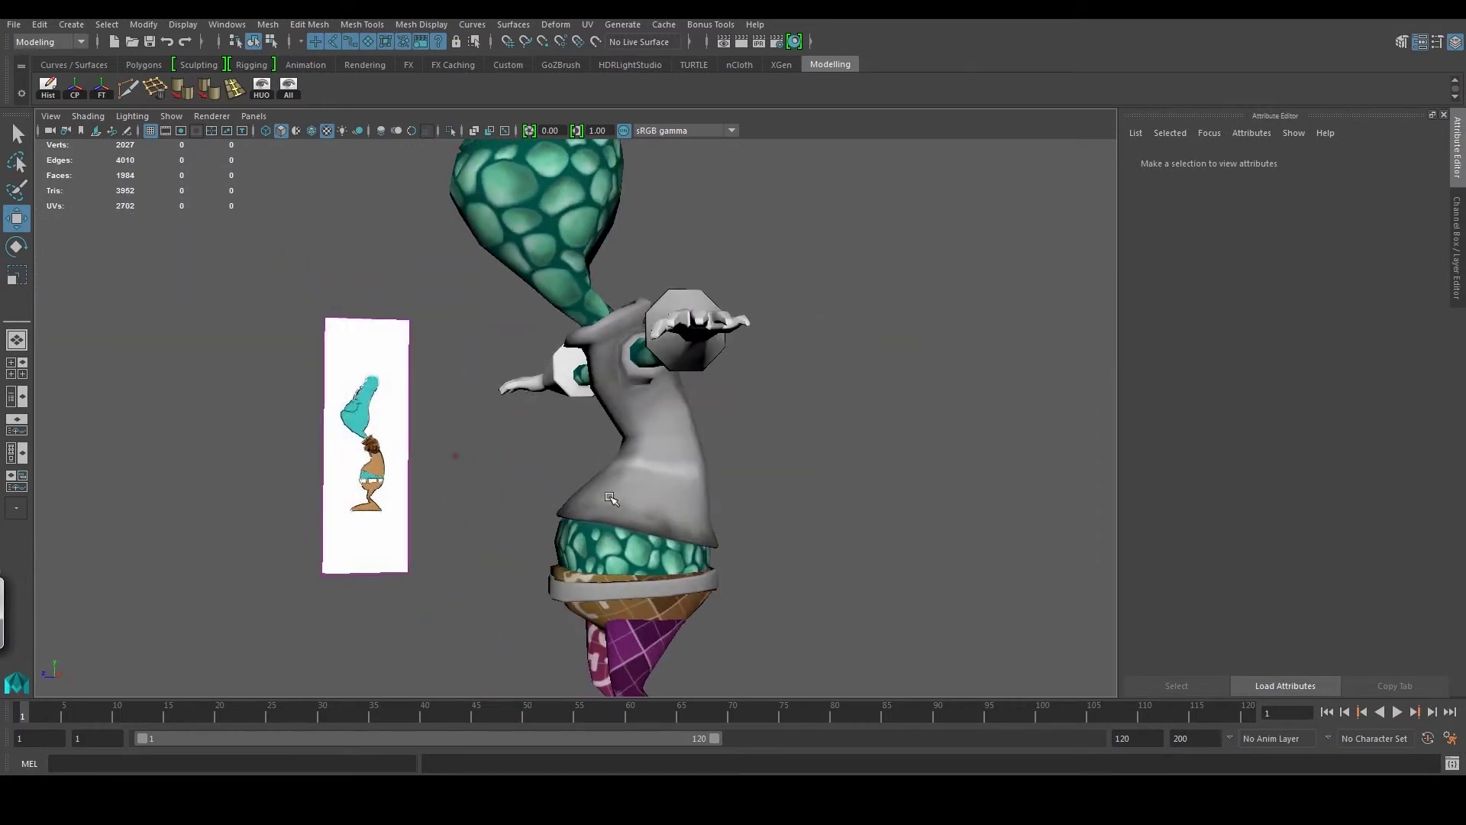
scroll(659, 502, up, 2)
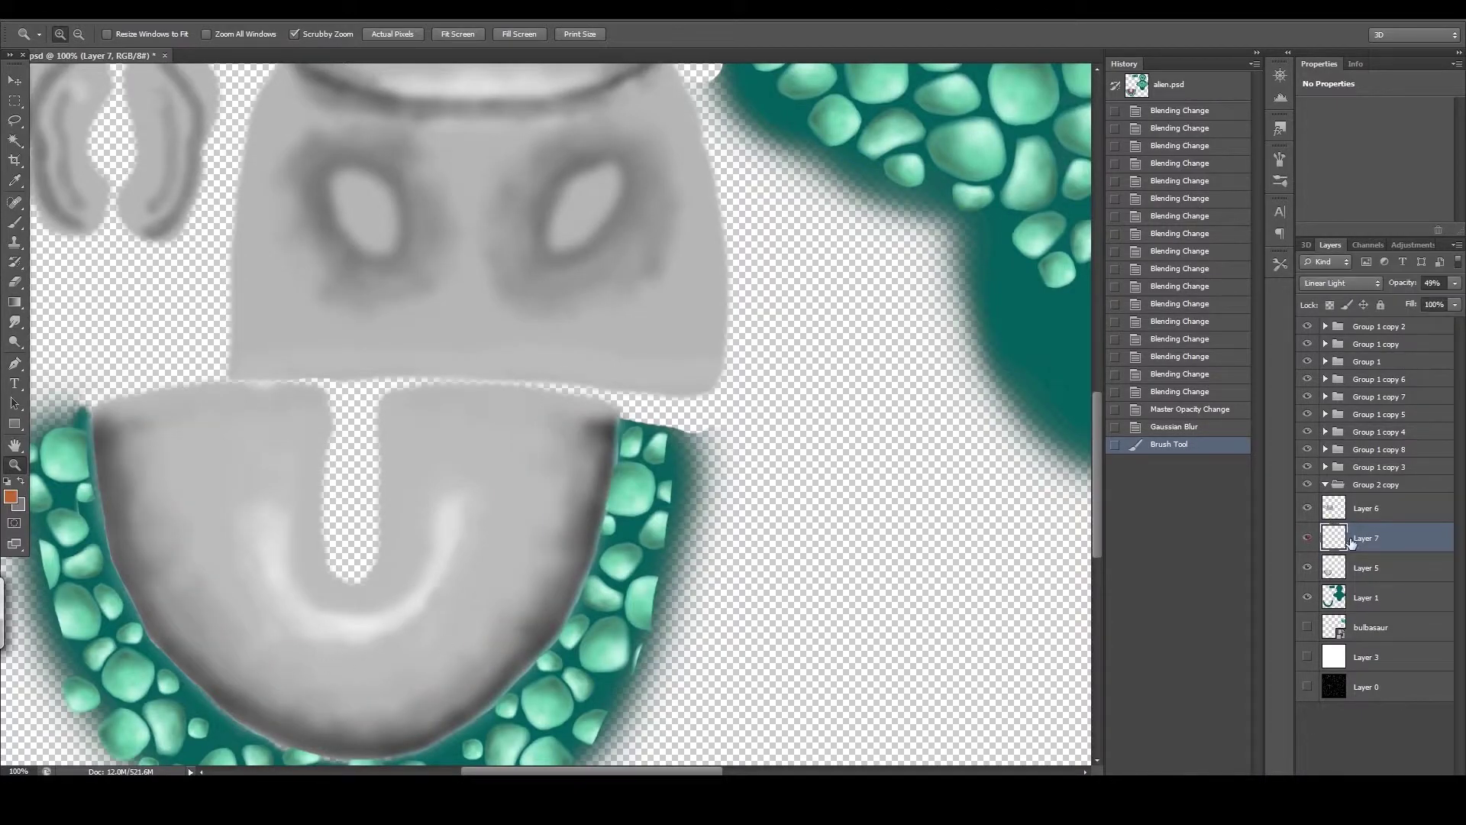
- Raise the Layer 7 scratch opacity to 57% and duplicate it as Layer 7 copy
click(1454, 282)
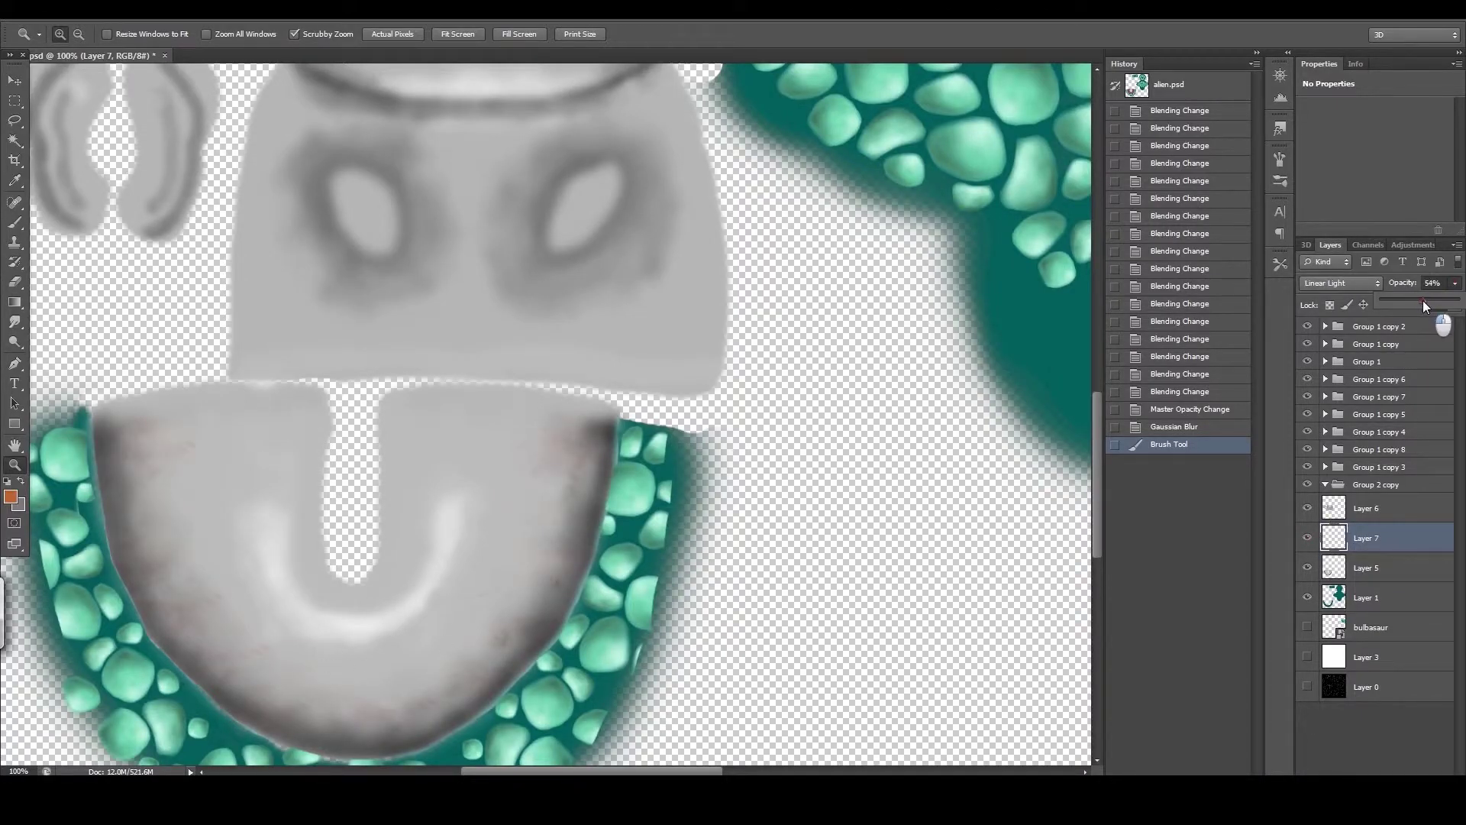
drag(1425, 300, 1425, 300)
scroll(498, 524, down, 2)
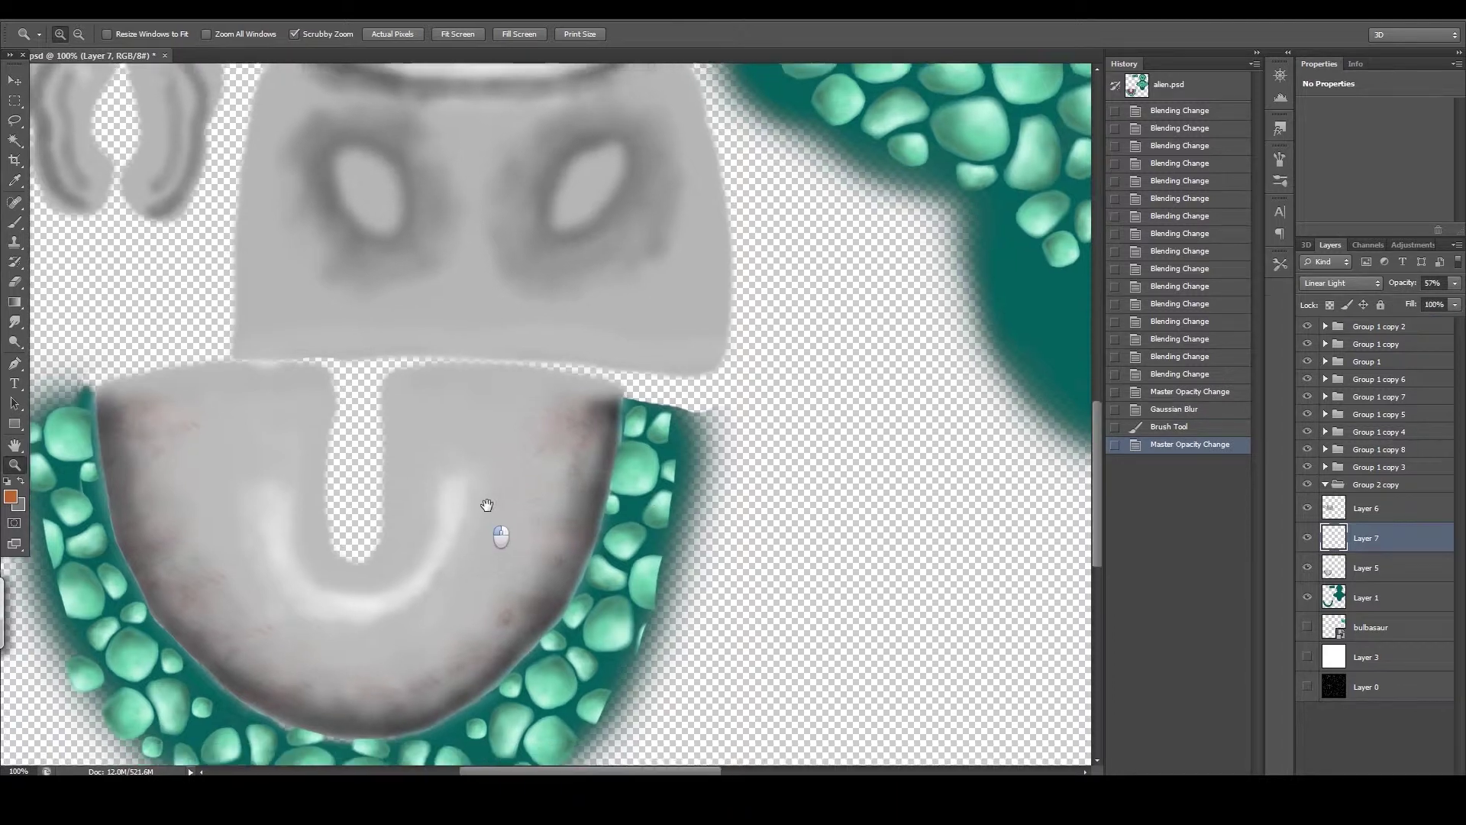
drag(1386, 537, 1428, 770)
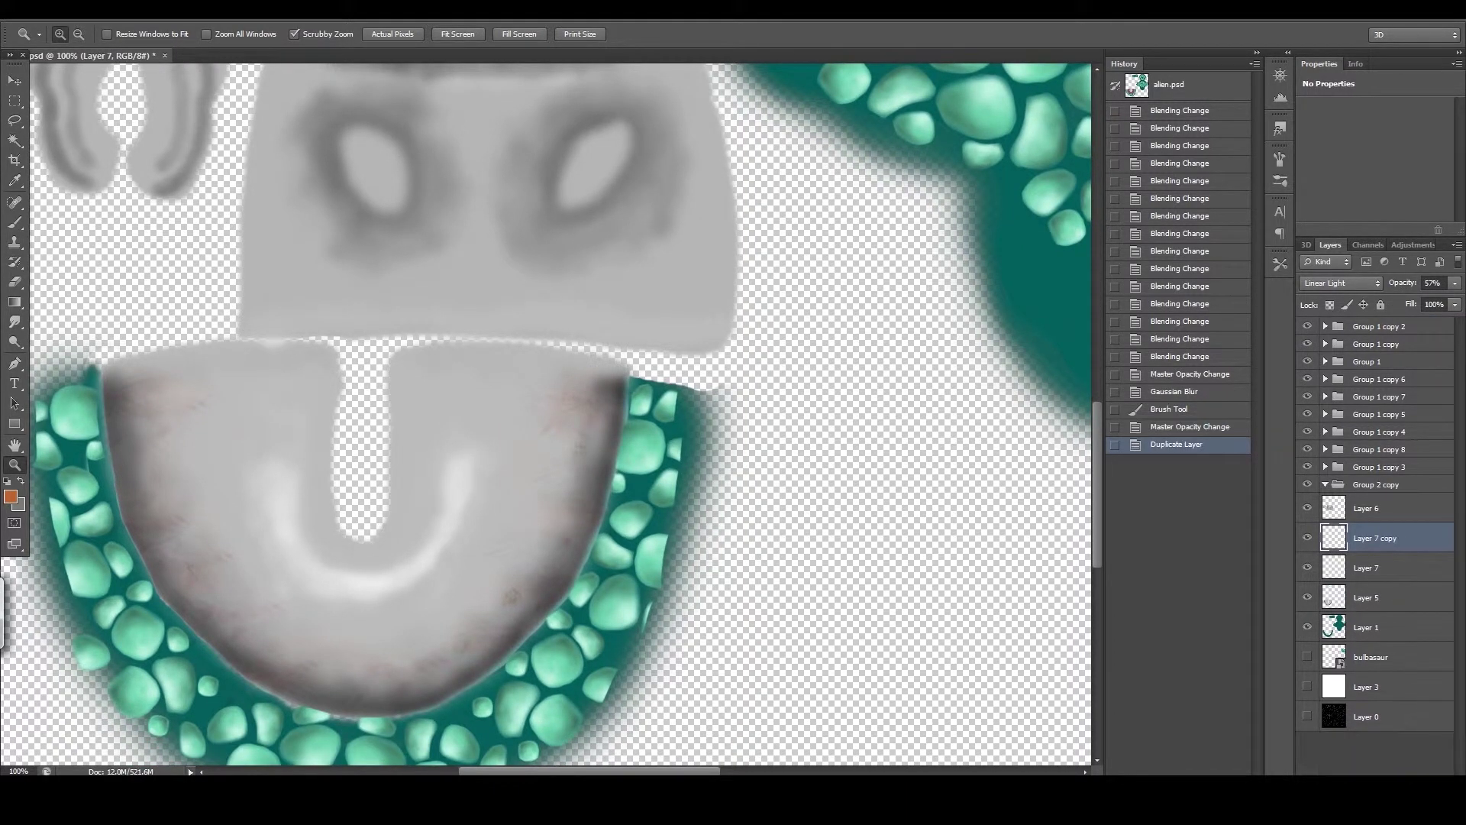
- Try offsetting the copied scratches with the Move tool, then undo the move
click(15, 80)
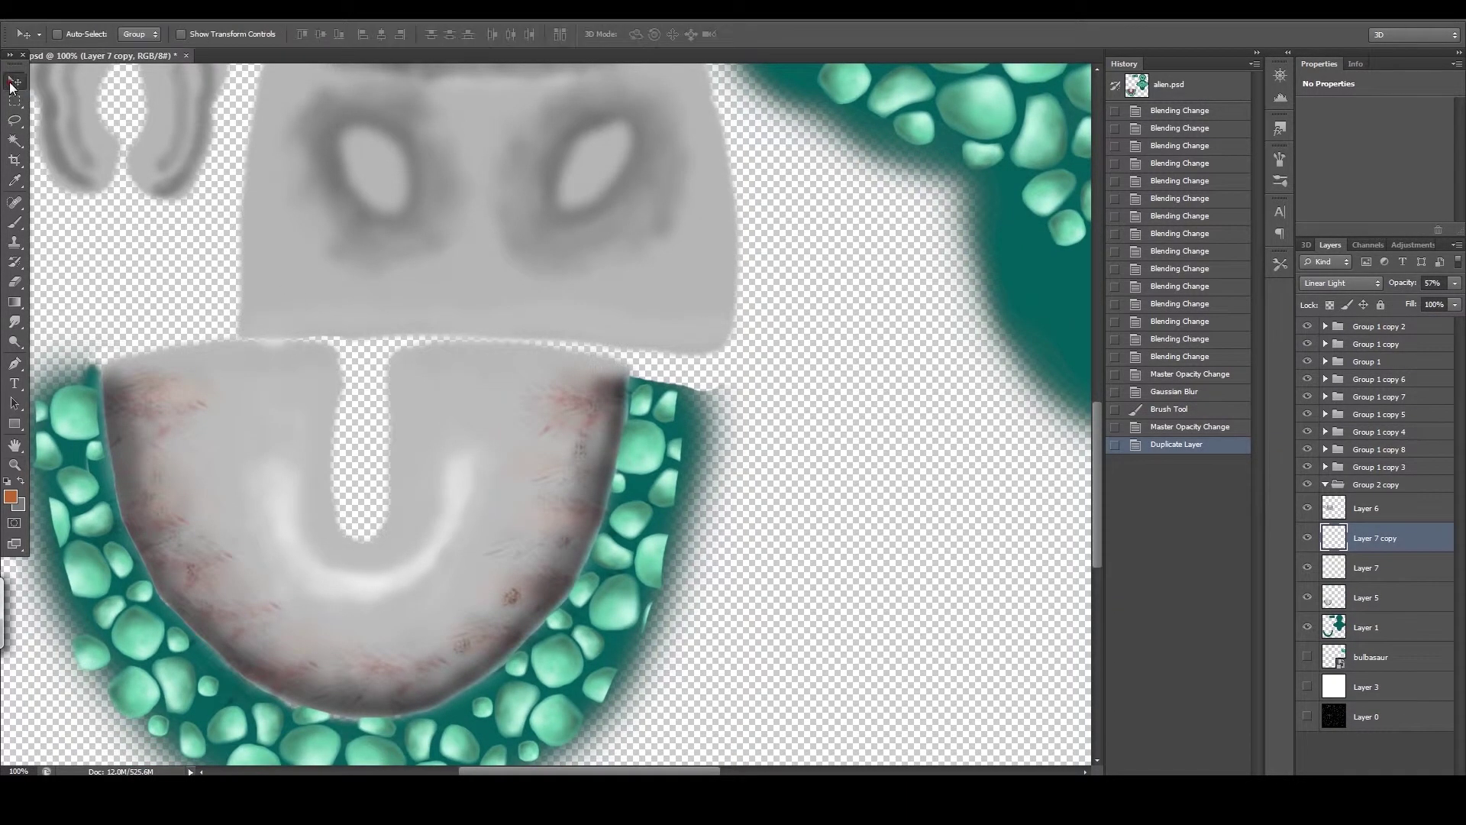
drag(252, 563, 276, 569)
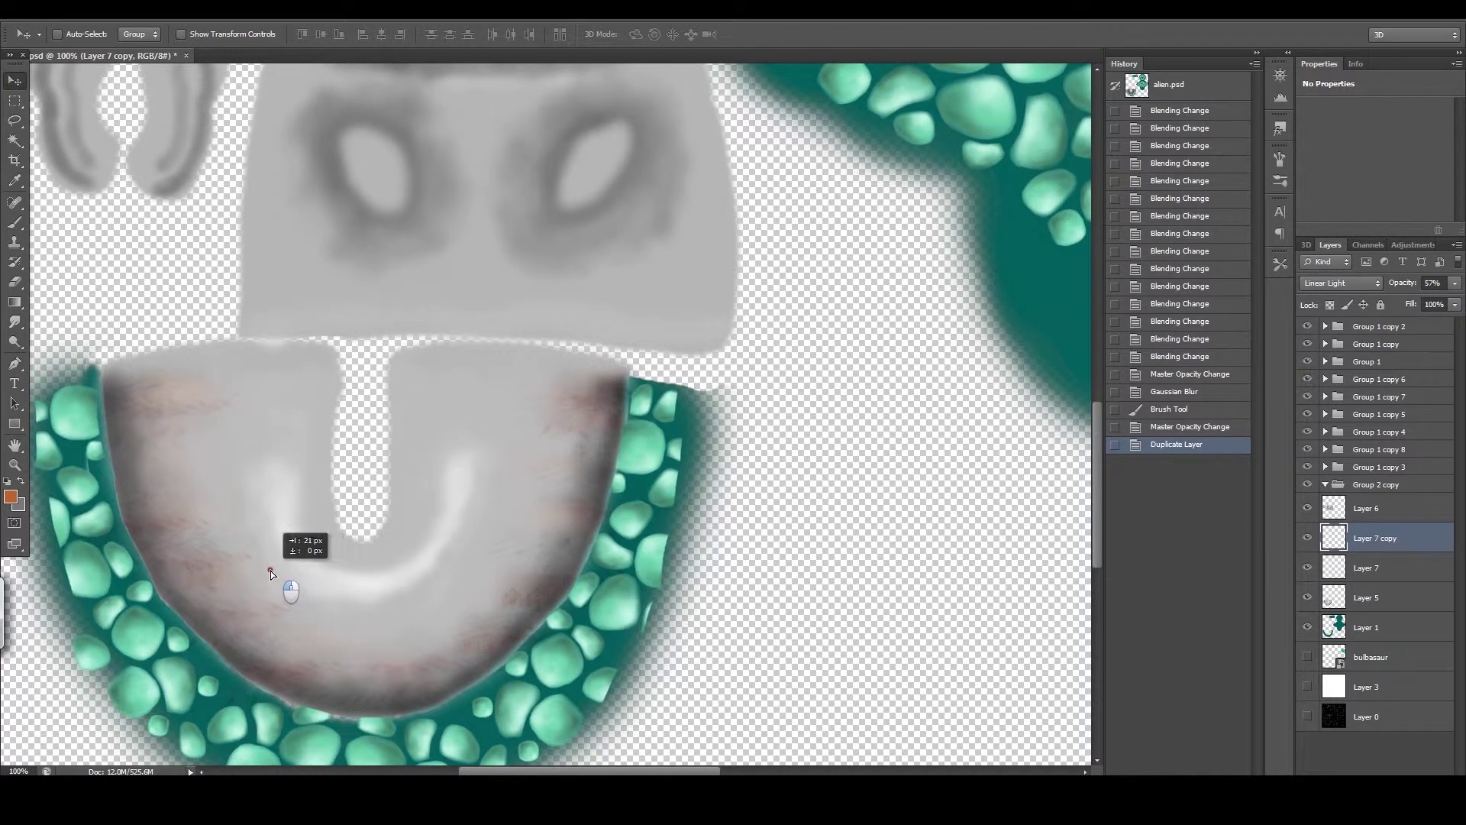
drag(276, 569, 263, 579)
key(ctrl+z)
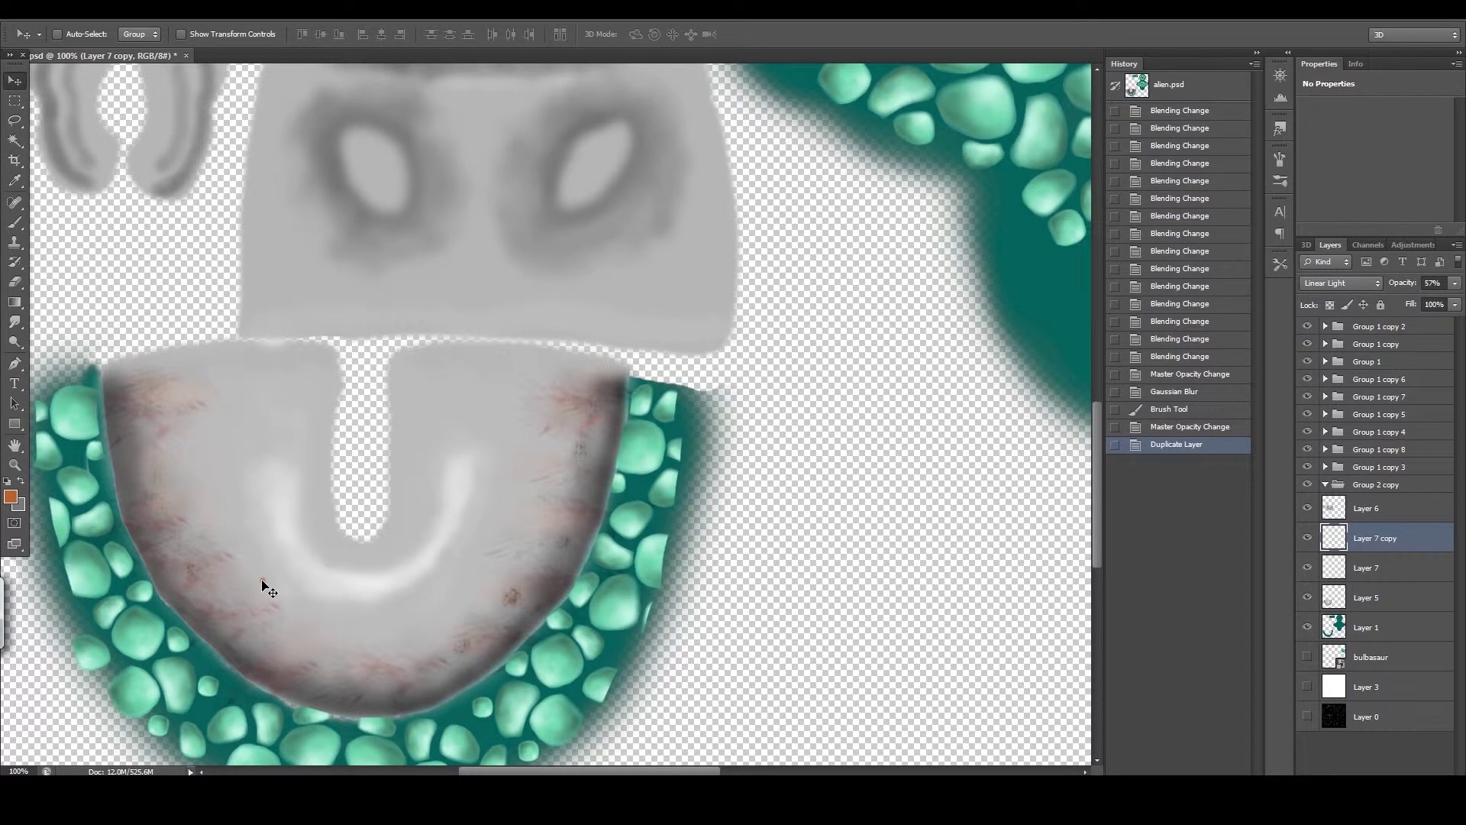
- Stretch the copied scratches slightly taller with Free Transform and apply the transformation
key(ctrl+t)
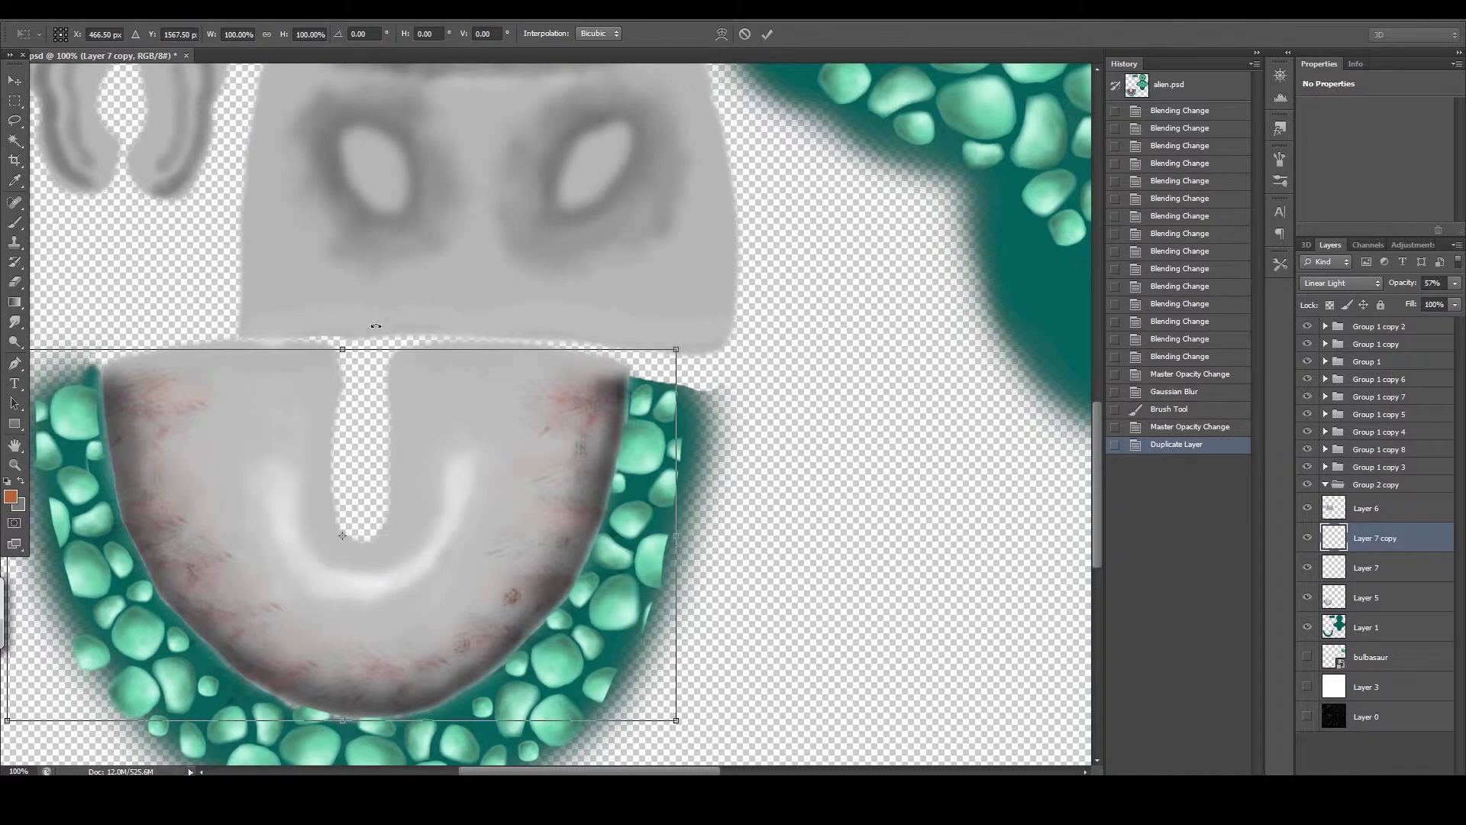
drag(343, 346, 345, 340)
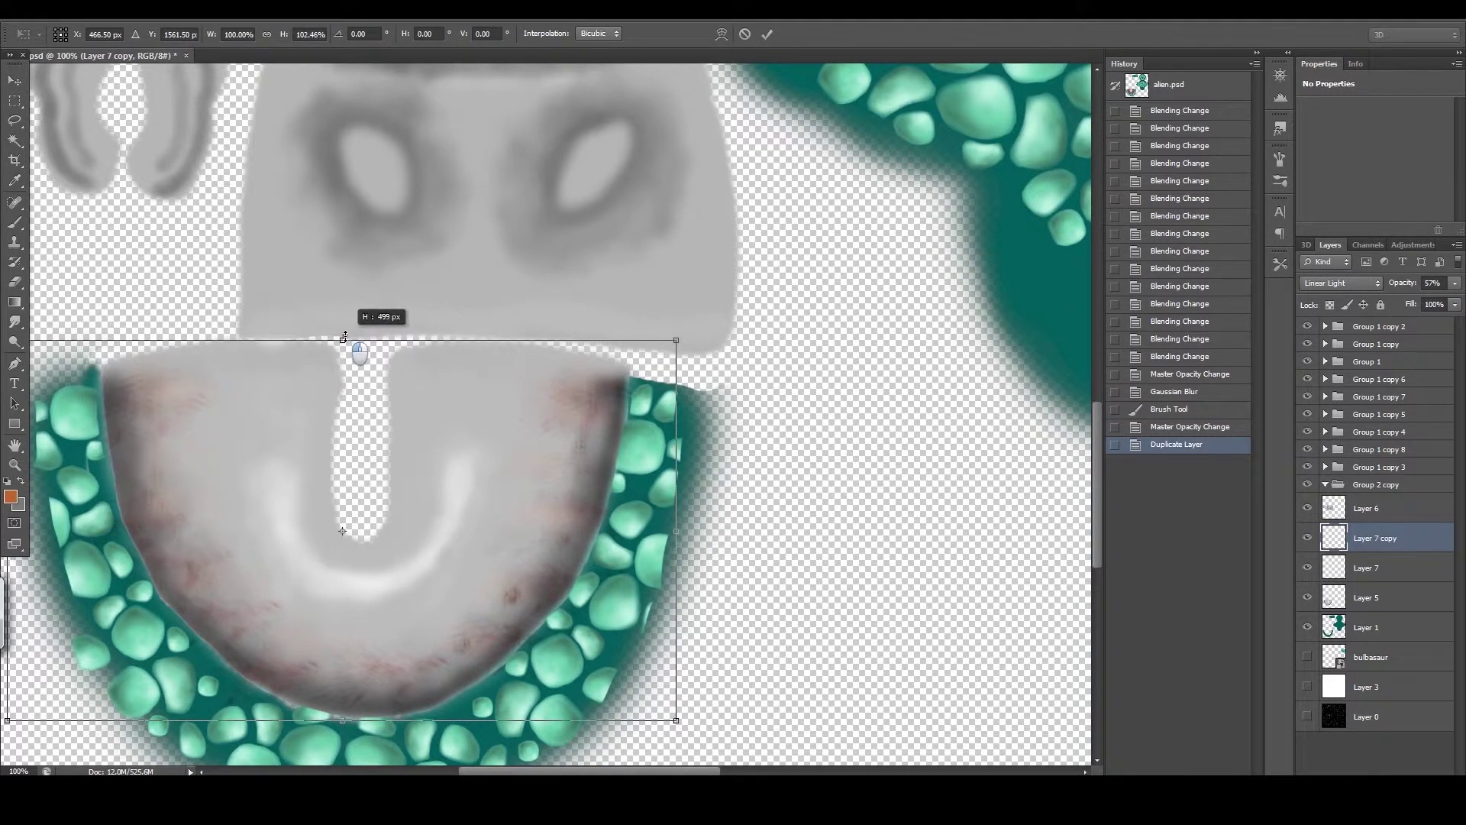
key(v)
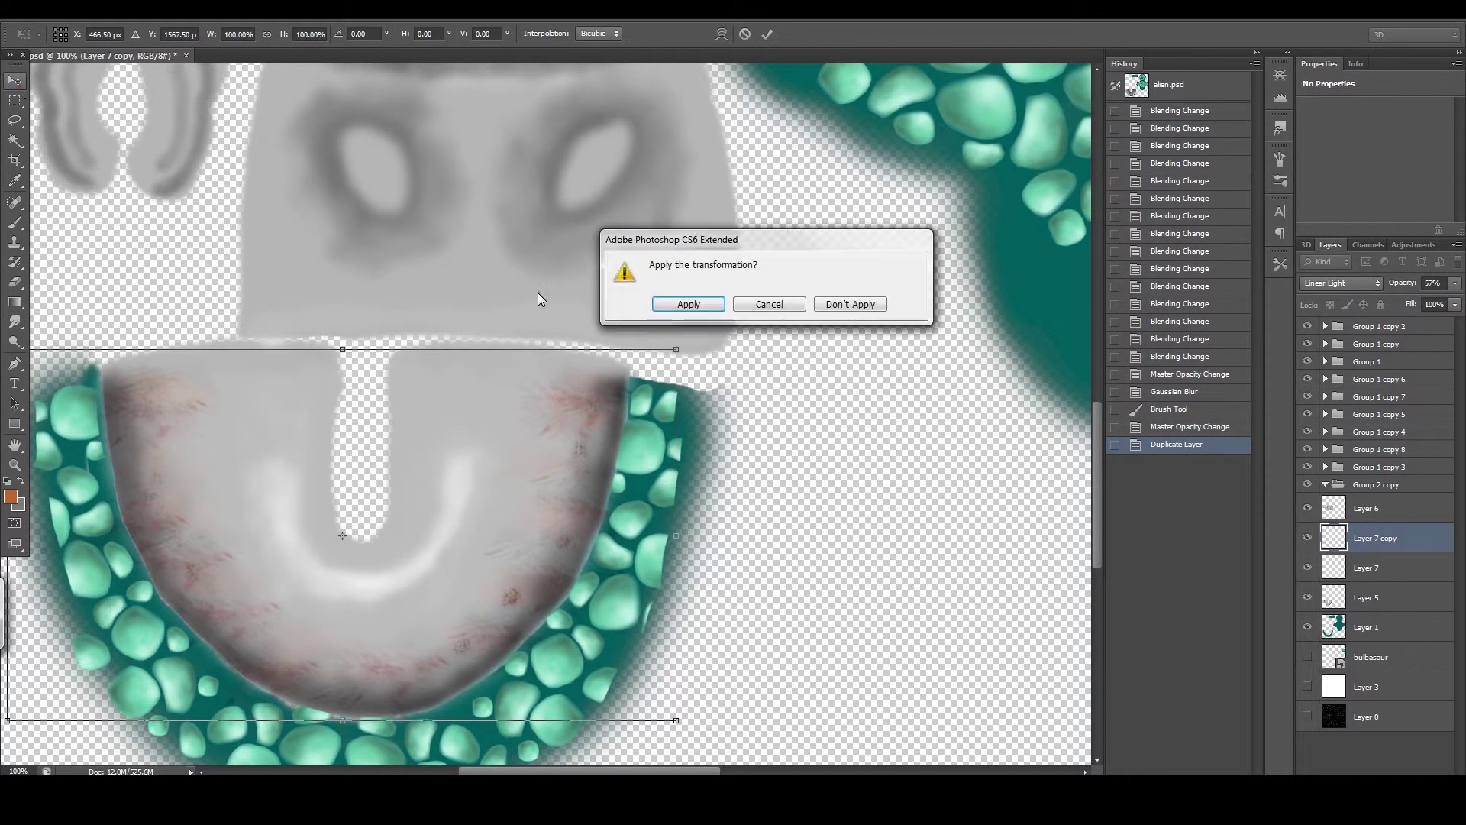
click(656, 306)
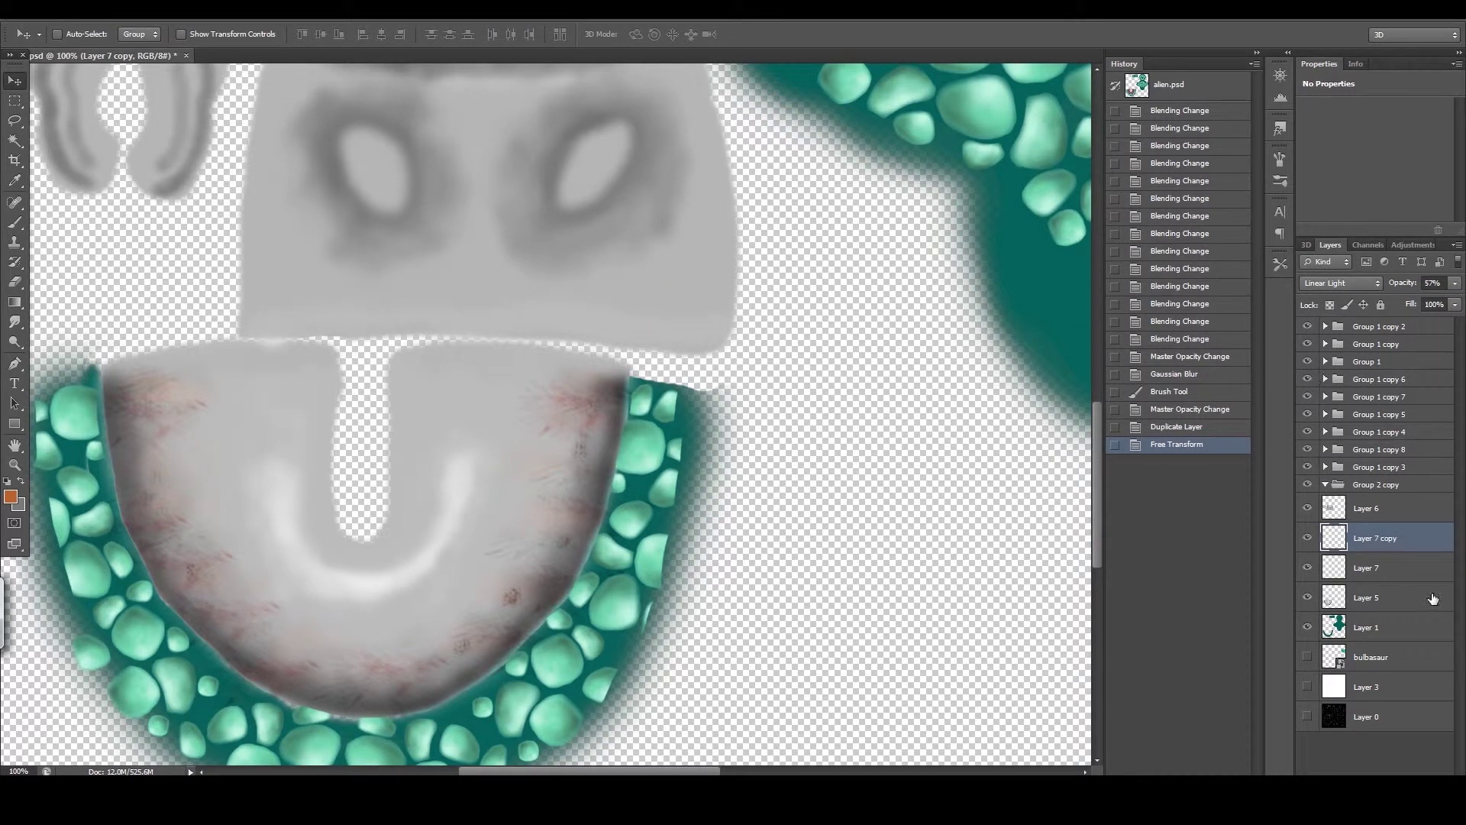
click(1357, 557)
key(alt+f)
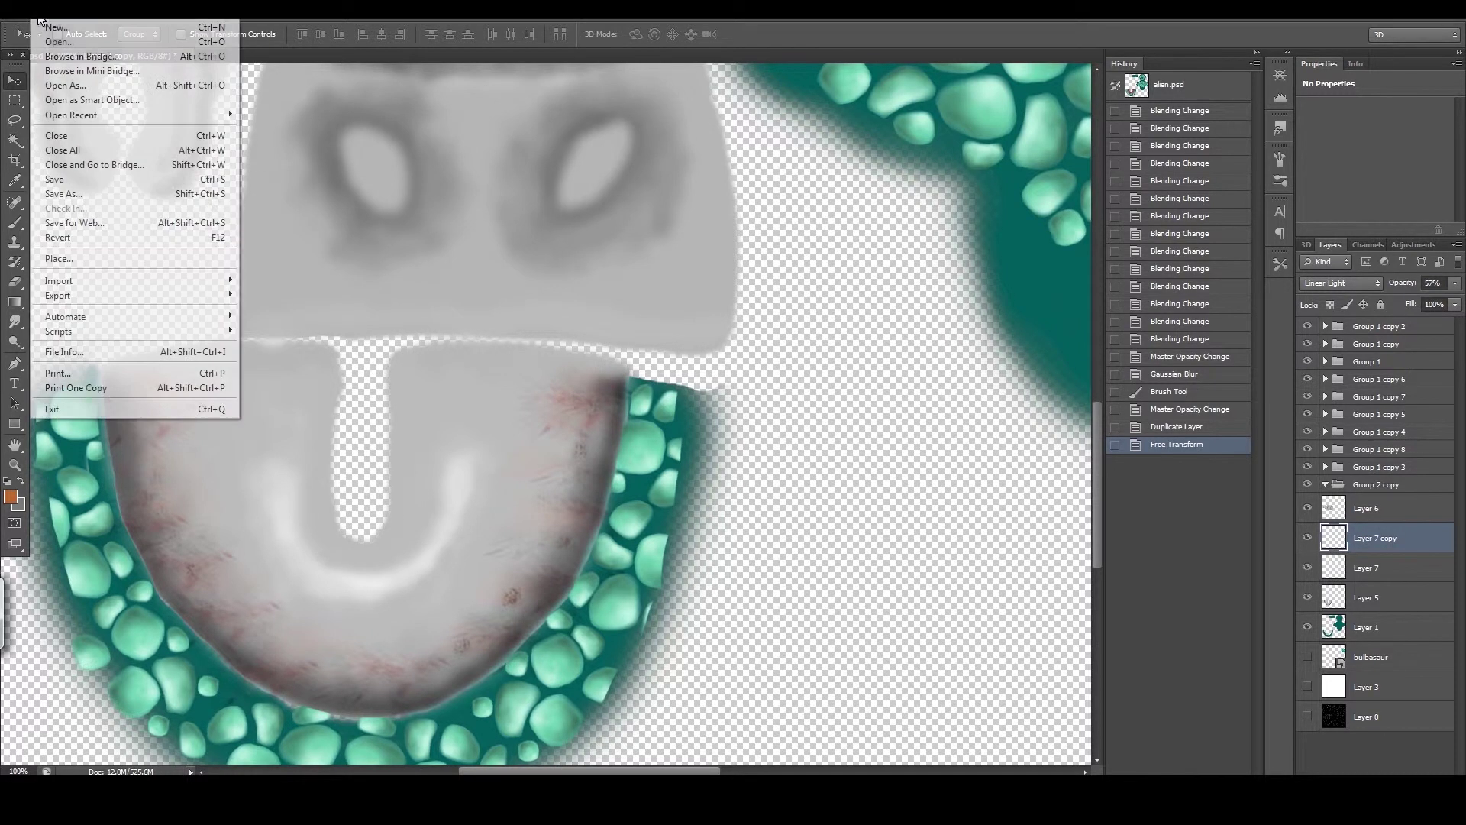
- Save as JPEG over the existing Texture Test.jpg, accepting the default JPEG options
click(113, 196)
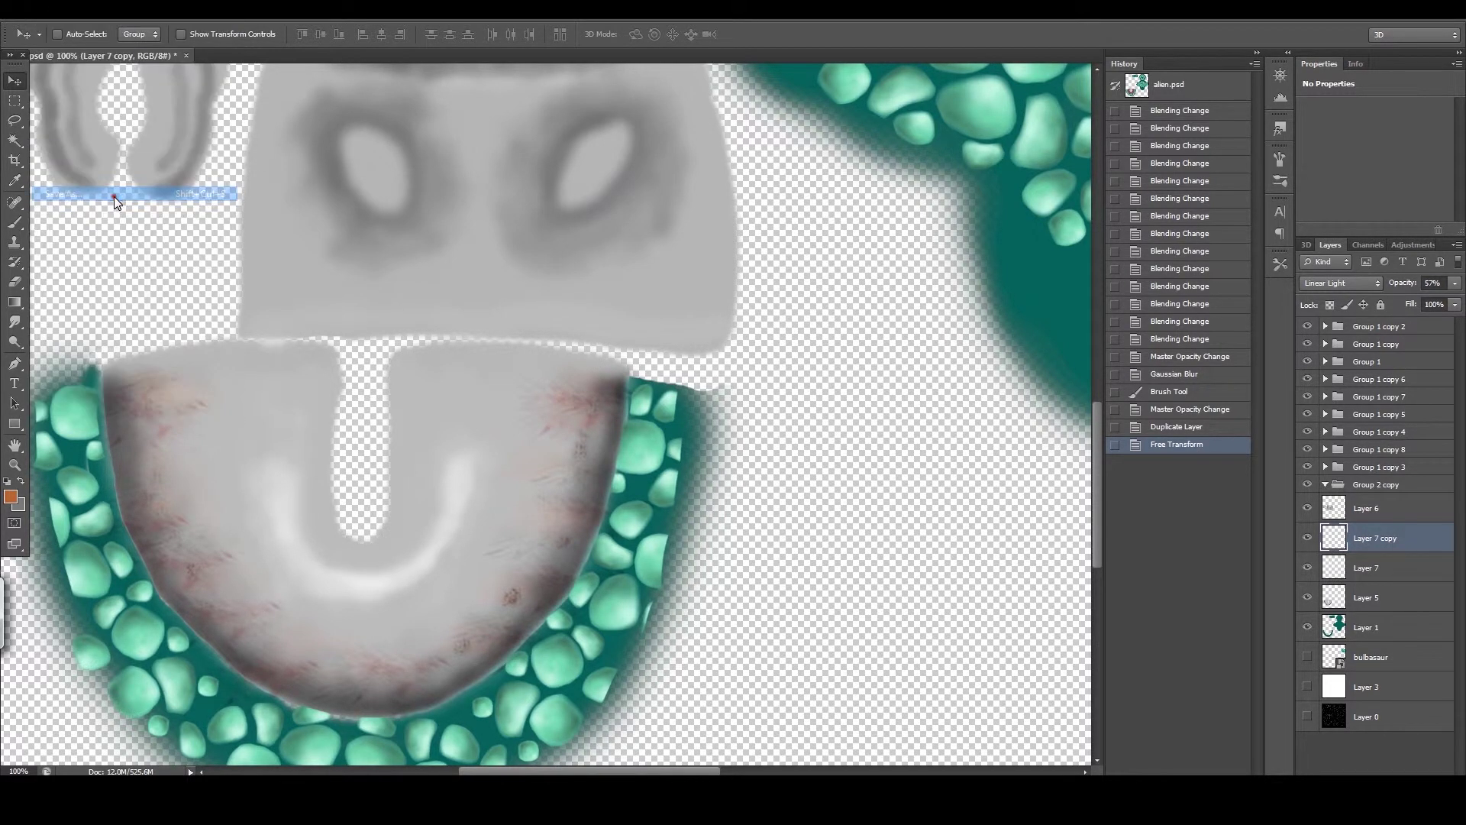
click(712, 529)
click(717, 632)
click(1023, 229)
click(1325, 512)
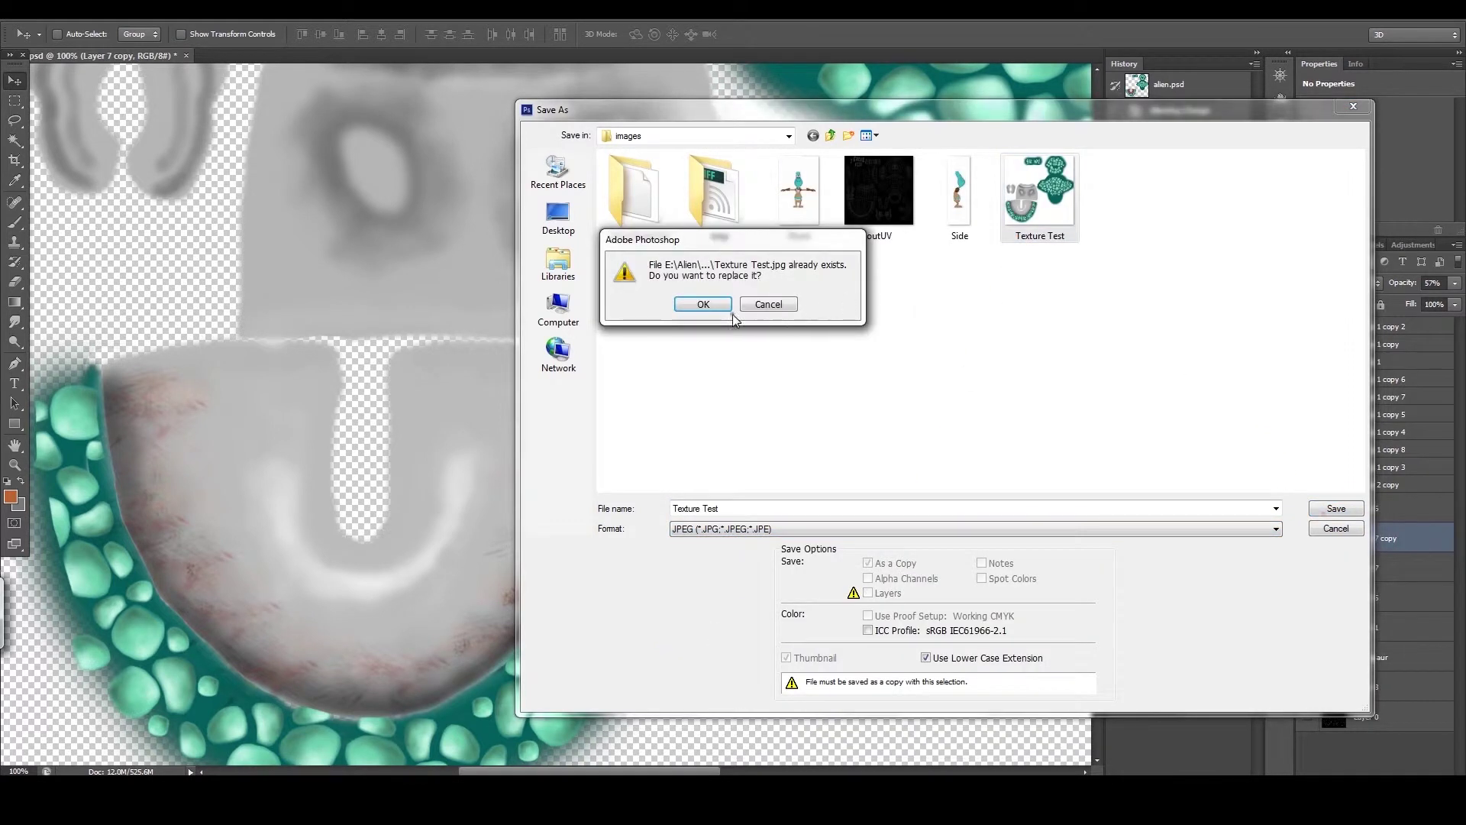
click(705, 302)
click(828, 216)
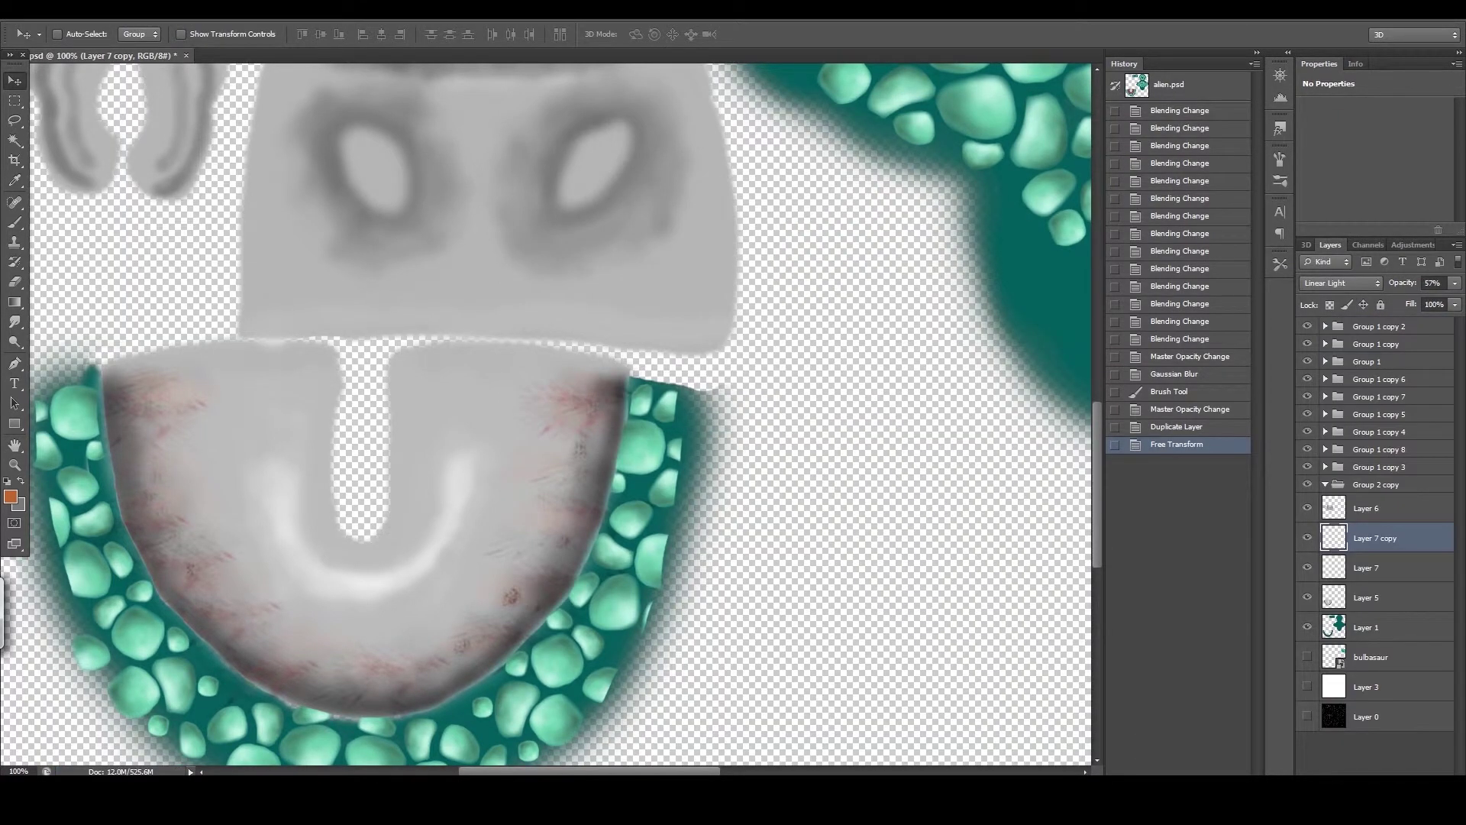
- In Maya, select the alien's body and open its file3 texture node to reload it
click(435, 733)
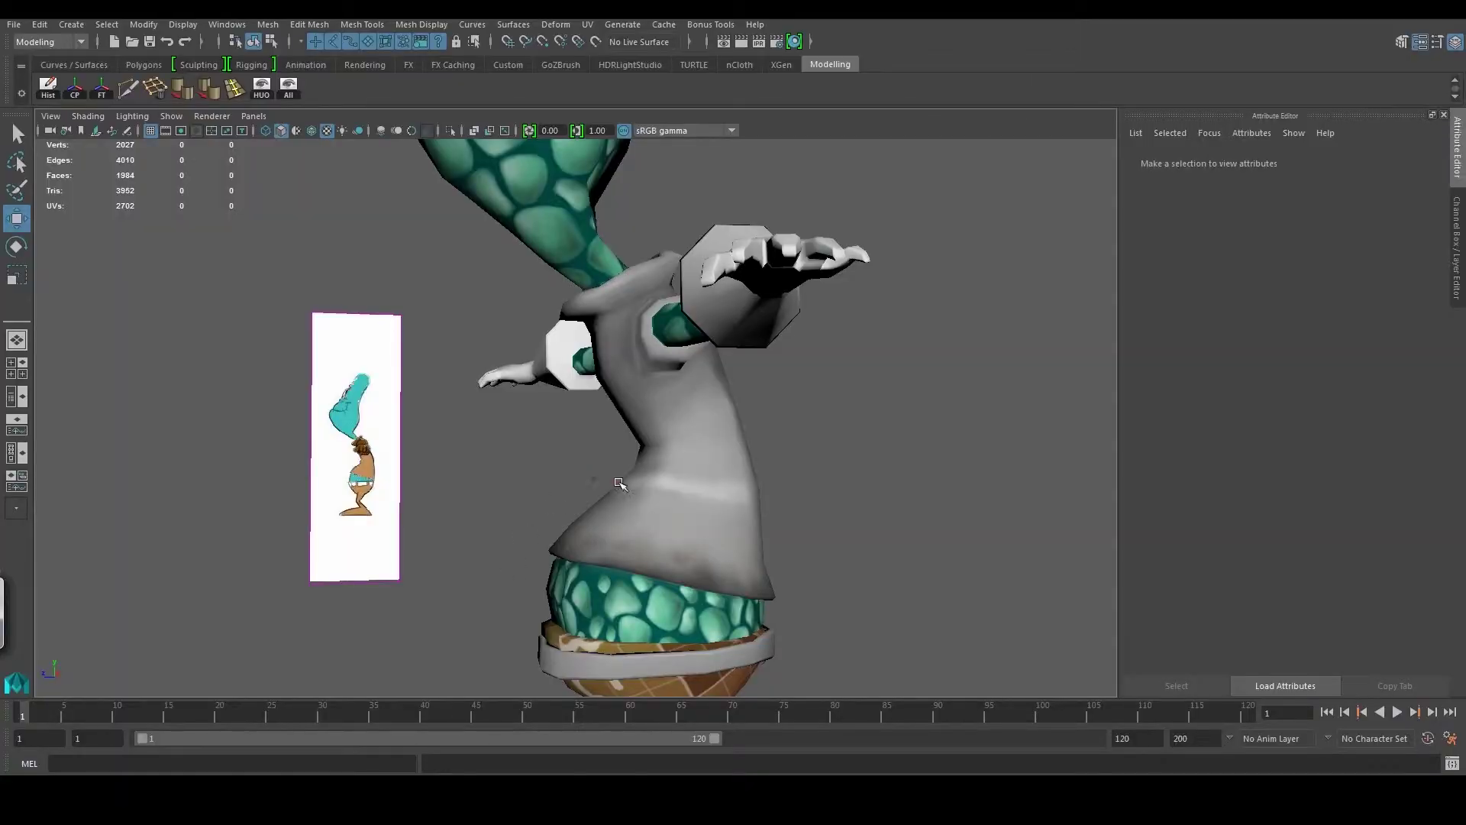
click(619, 483)
click(1417, 336)
- Orbit and zoom around the alien to inspect the faint scratches on its lower torso
click(1029, 404)
drag(1029, 405, 432, 453)
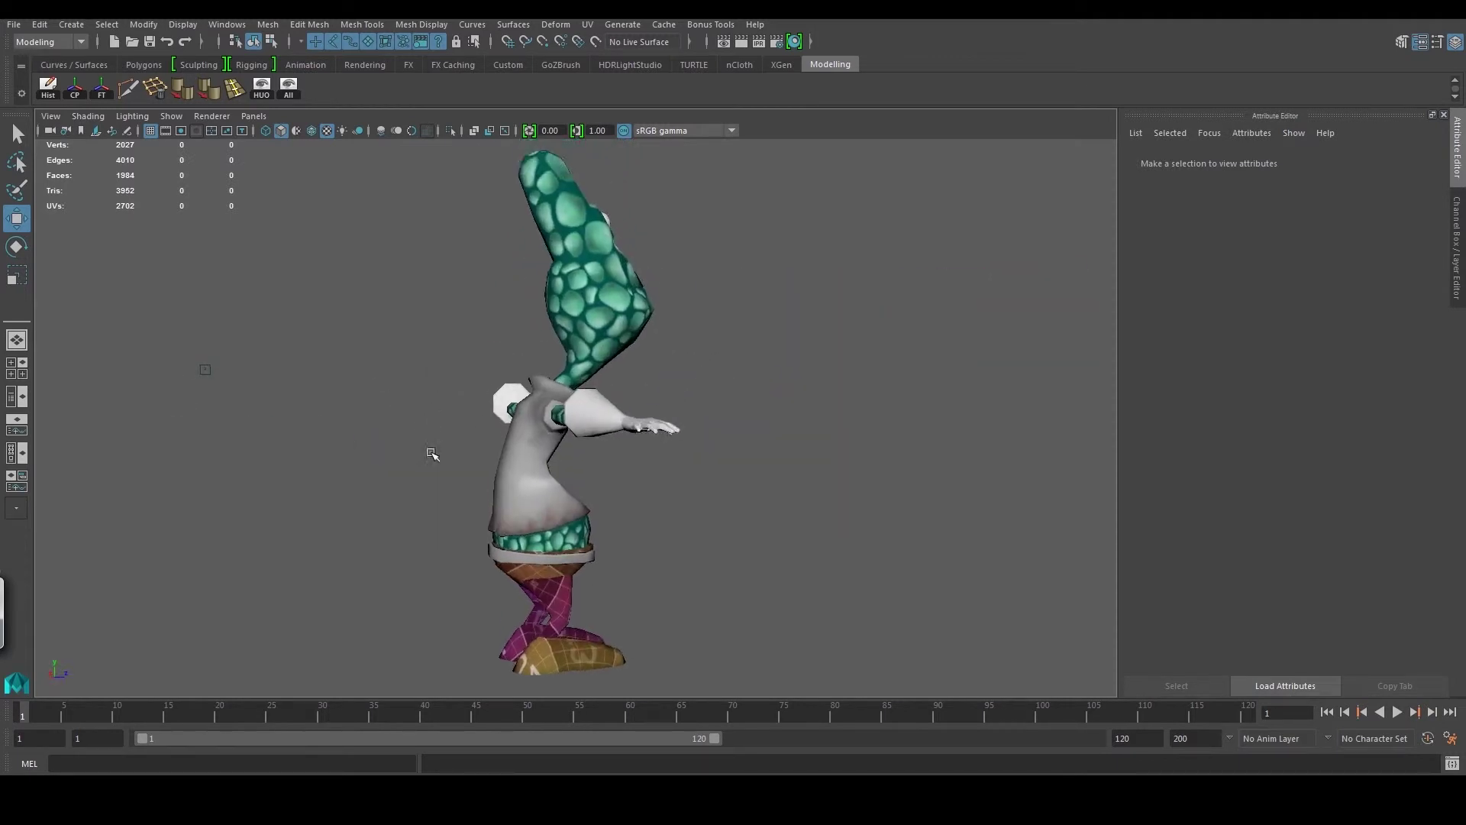
drag(432, 453, 465, 493)
mouse_move(571, 508)
mouse_down()
mouse_move(614, 504)
mouse_move(634, 520)
mouse_move(563, 484)
mouse_move(452, 508)
mouse_move(491, 505)
mouse_move(623, 551)
mouse_move(549, 536)
mouse_up()
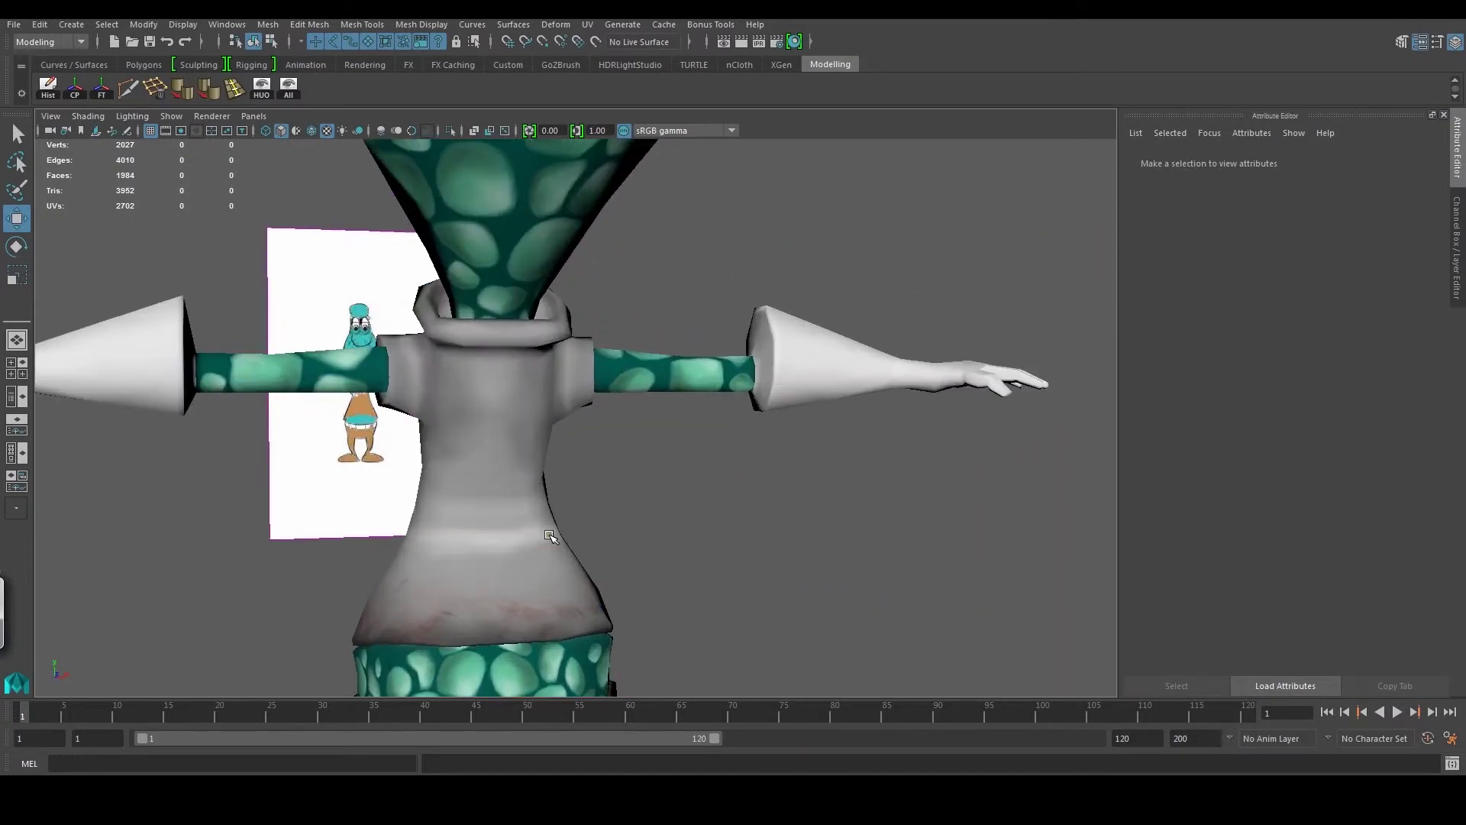
mouse_move(465, 614)
mouse_down()
mouse_move(498, 606)
mouse_move(485, 596)
mouse_move(786, 569)
mouse_move(538, 551)
mouse_up()
scroll(508, 612, down, 3)
scroll(508, 612, down, 3)
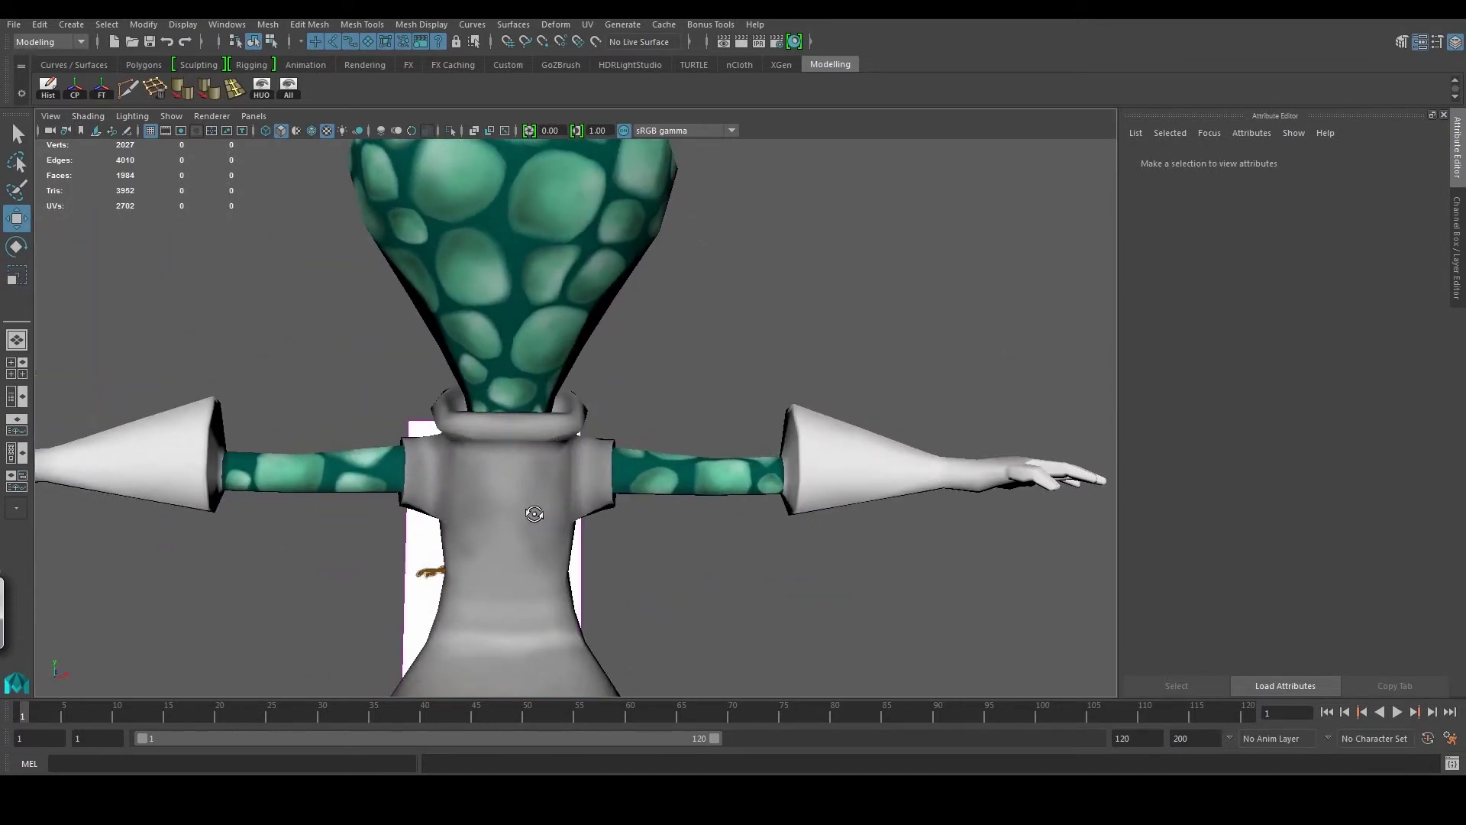
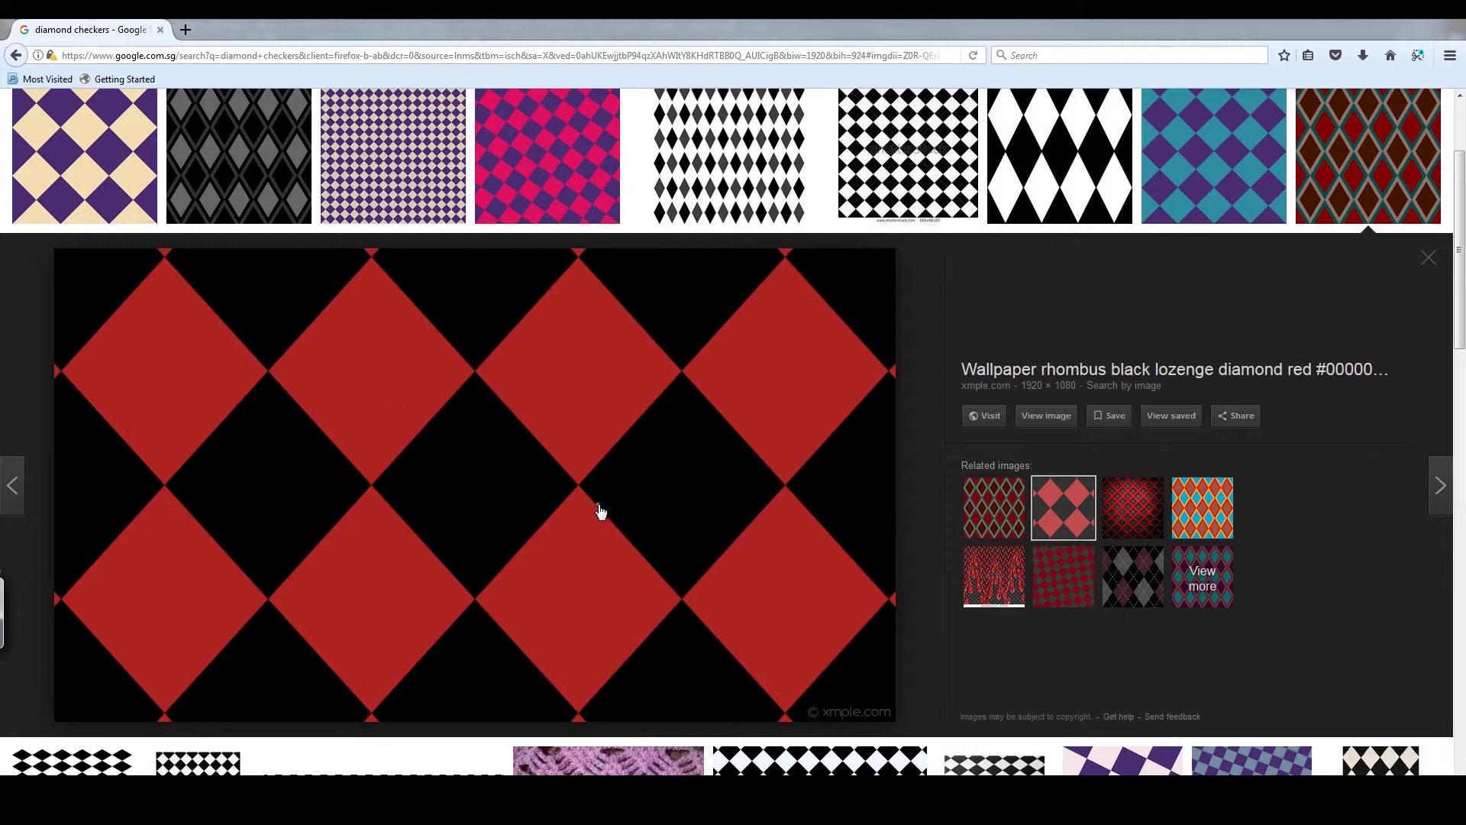
- Copy the red-and-black rhombus wallpaper from Google Images and return to the alien texture
click(1012, 520)
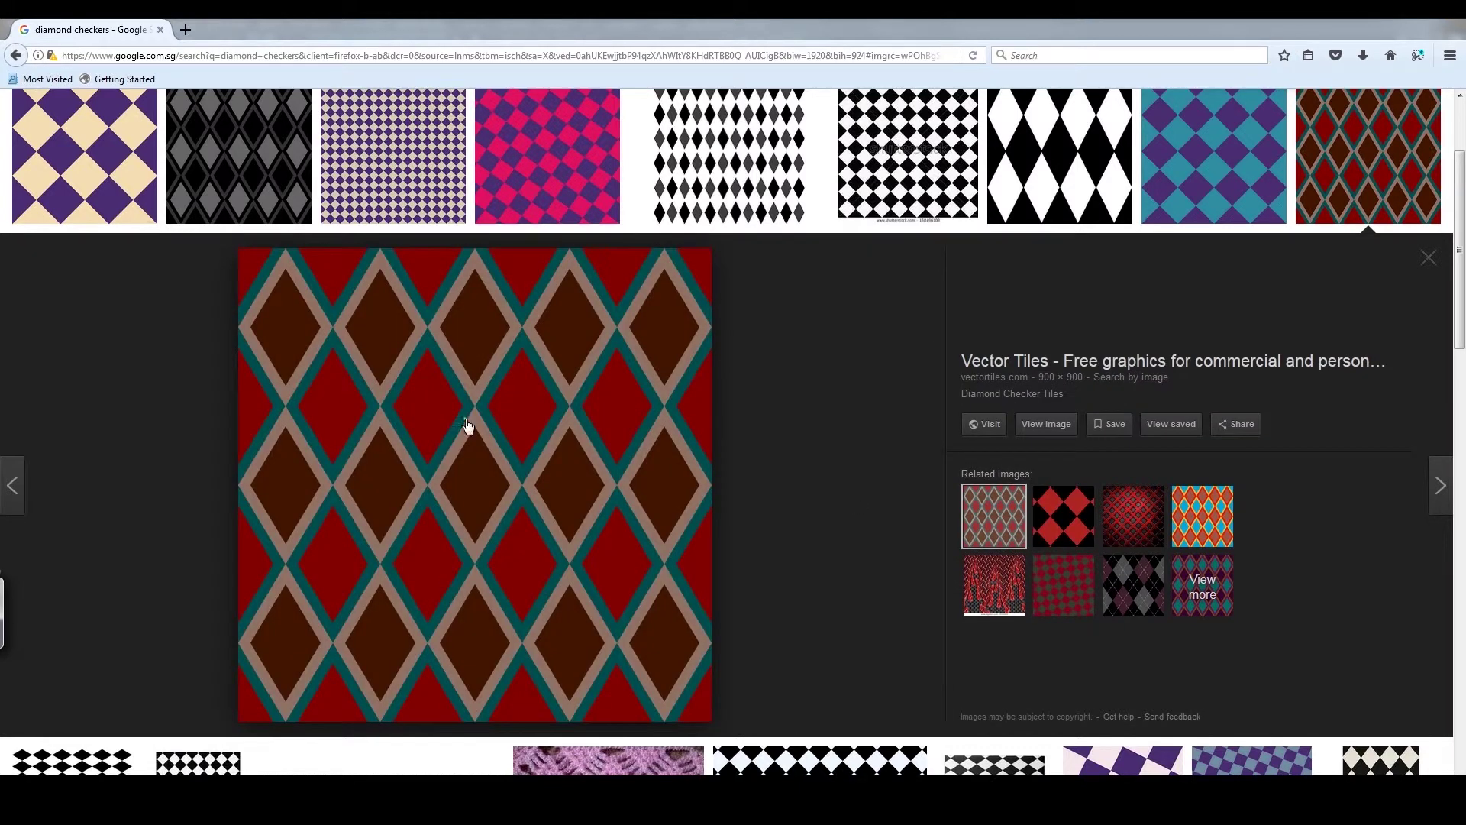
click(1061, 513)
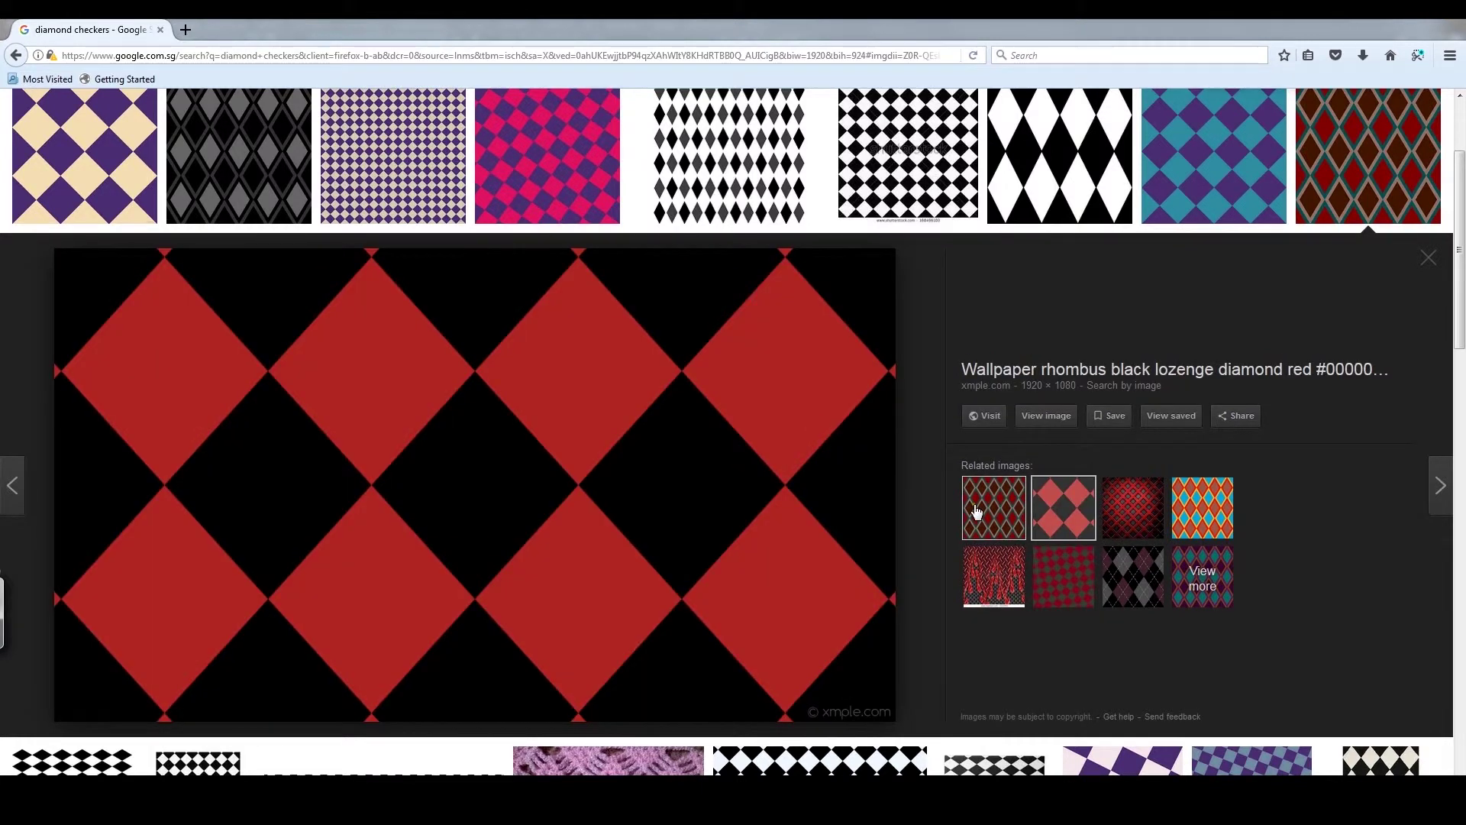
right_click(499, 478)
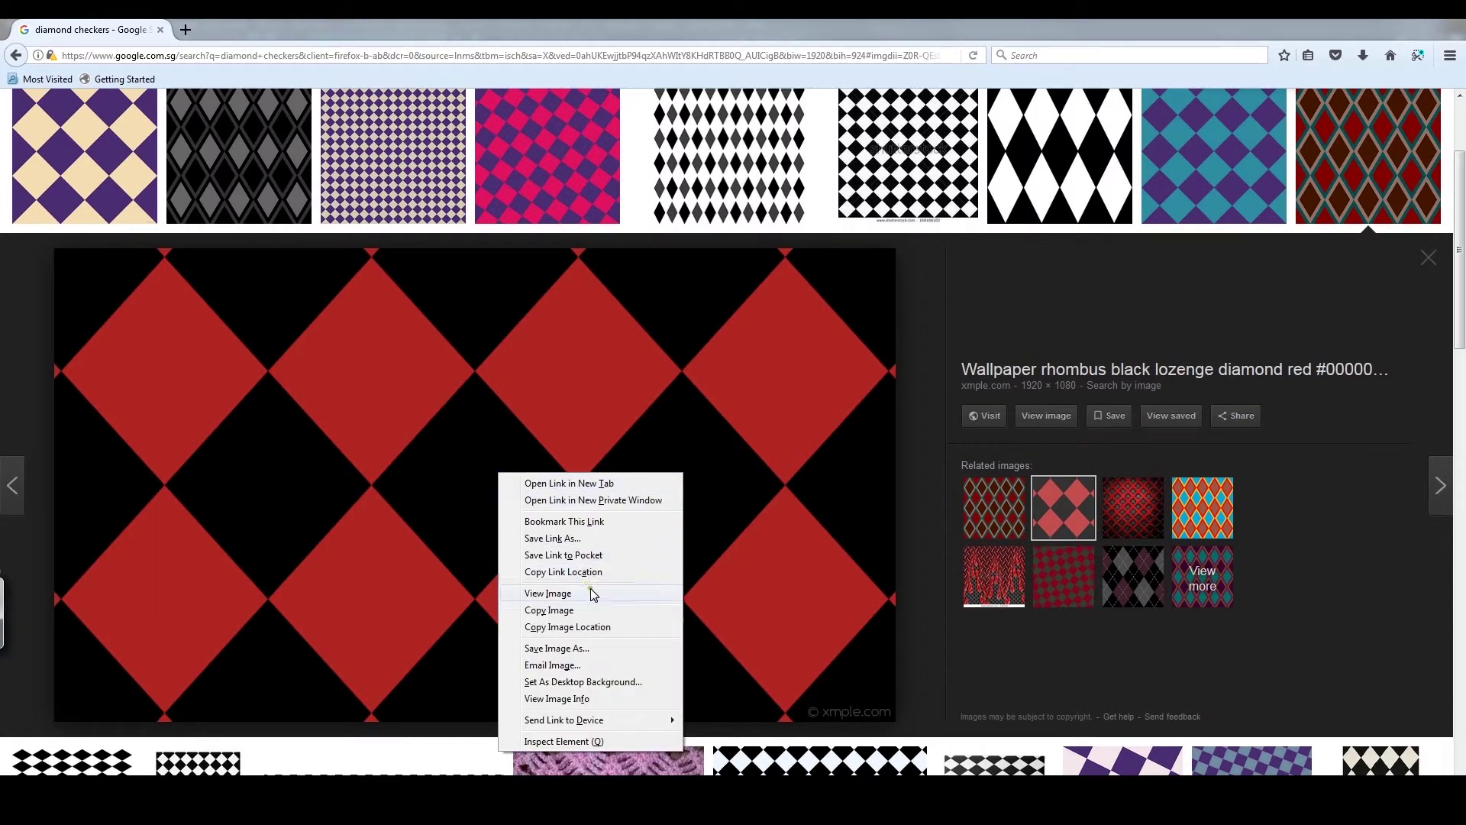
click(576, 620)
key(alt+Tab)
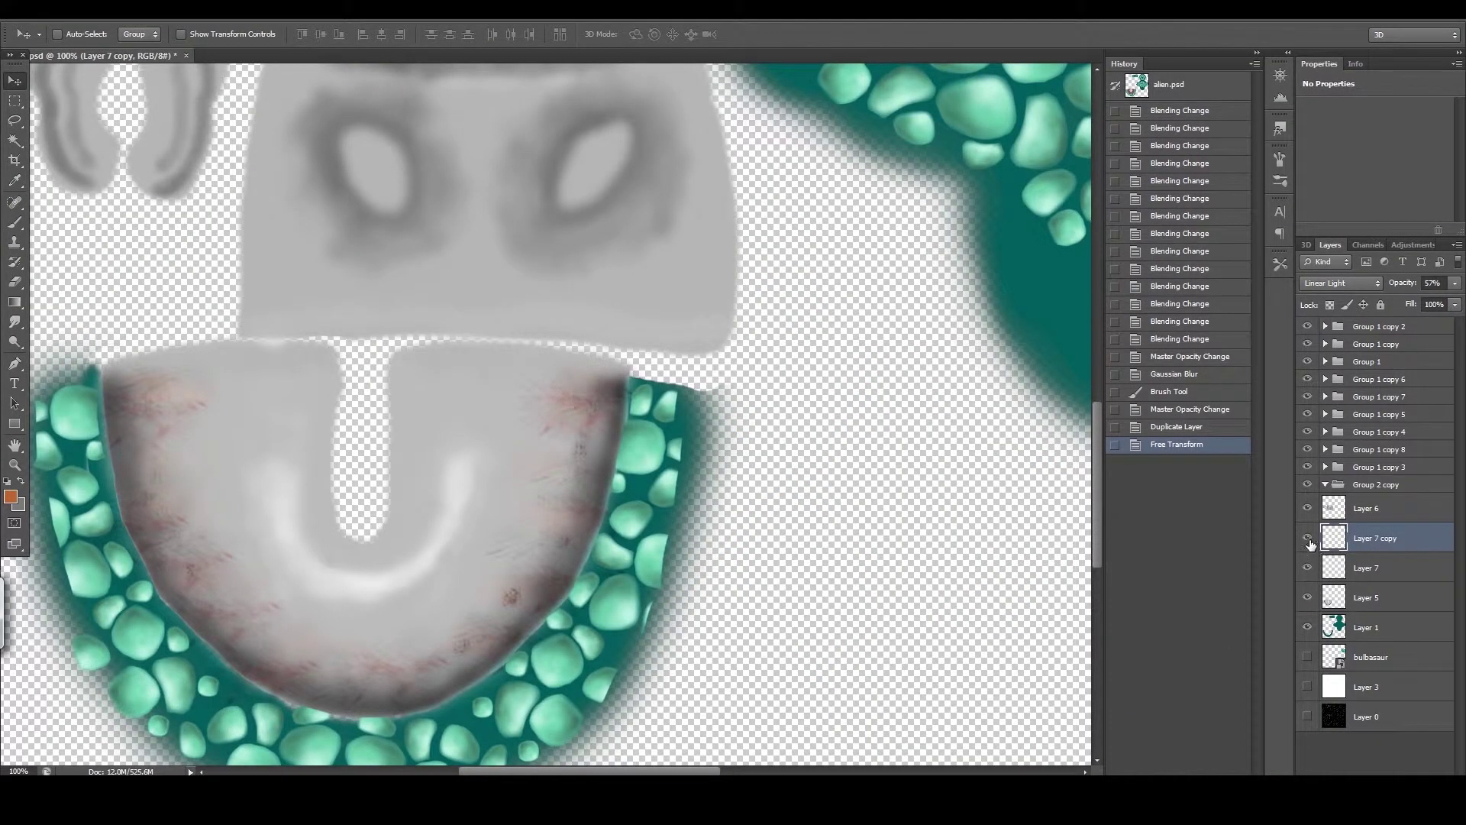
- Paste the rhombus pattern onto a new layer above Layer 7 copy
shift+click(1364, 562)
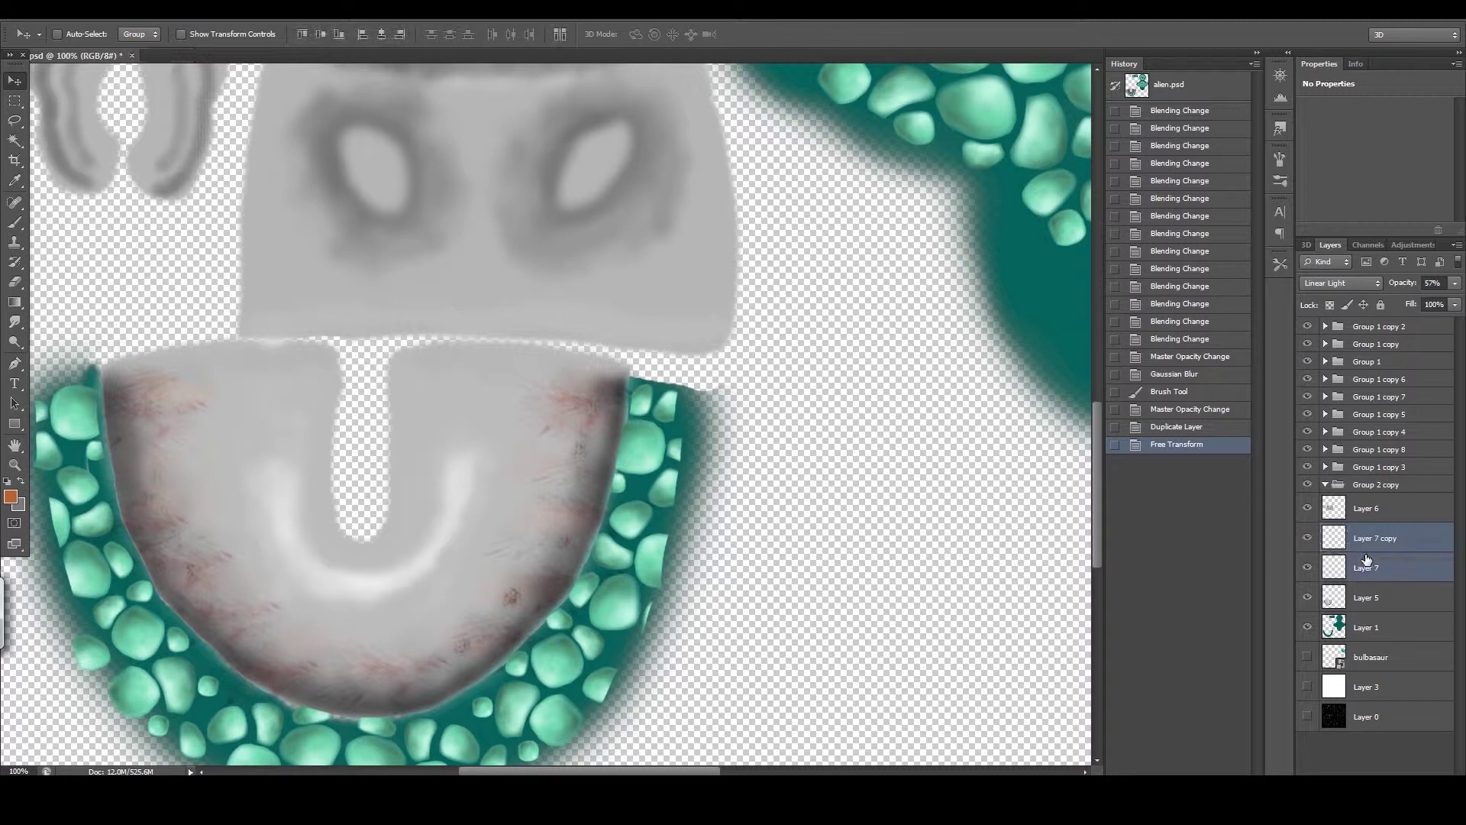
key(ctrl+shift+alt+n)
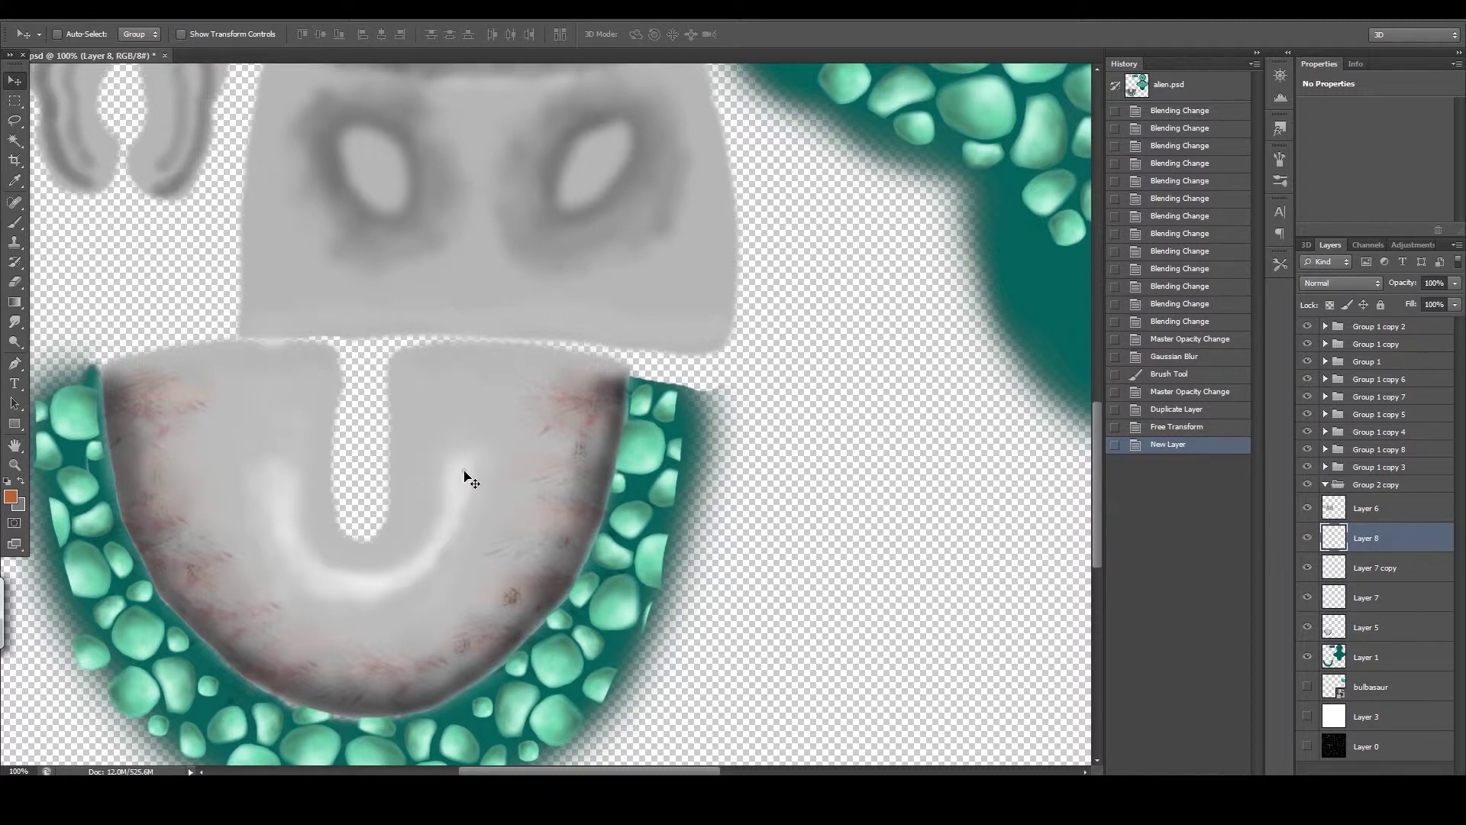
key(ctrl+v)
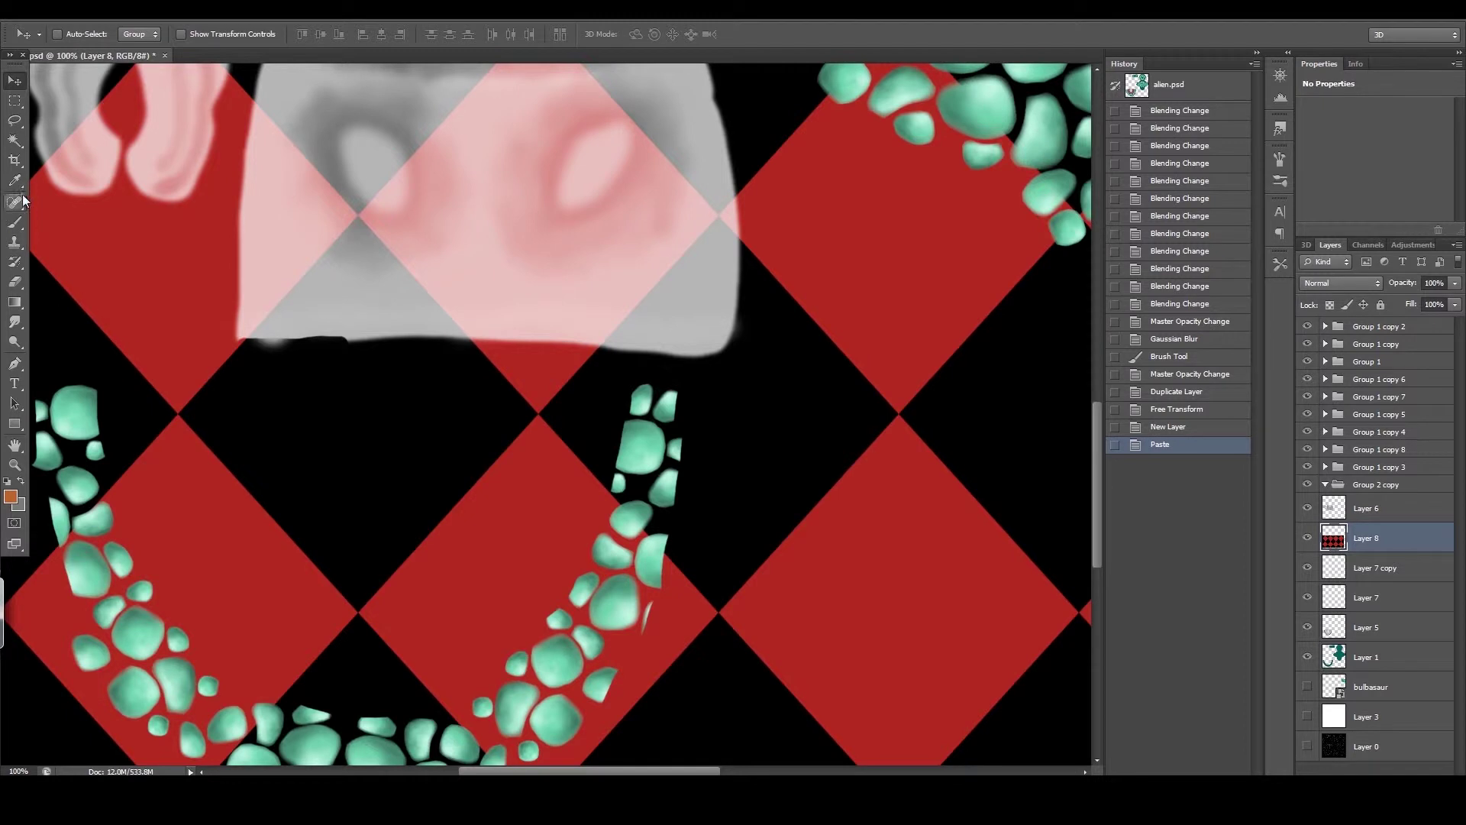
- Magic Wand one red diamond and copy it onto new Layer 9
click(14, 141)
click(385, 438)
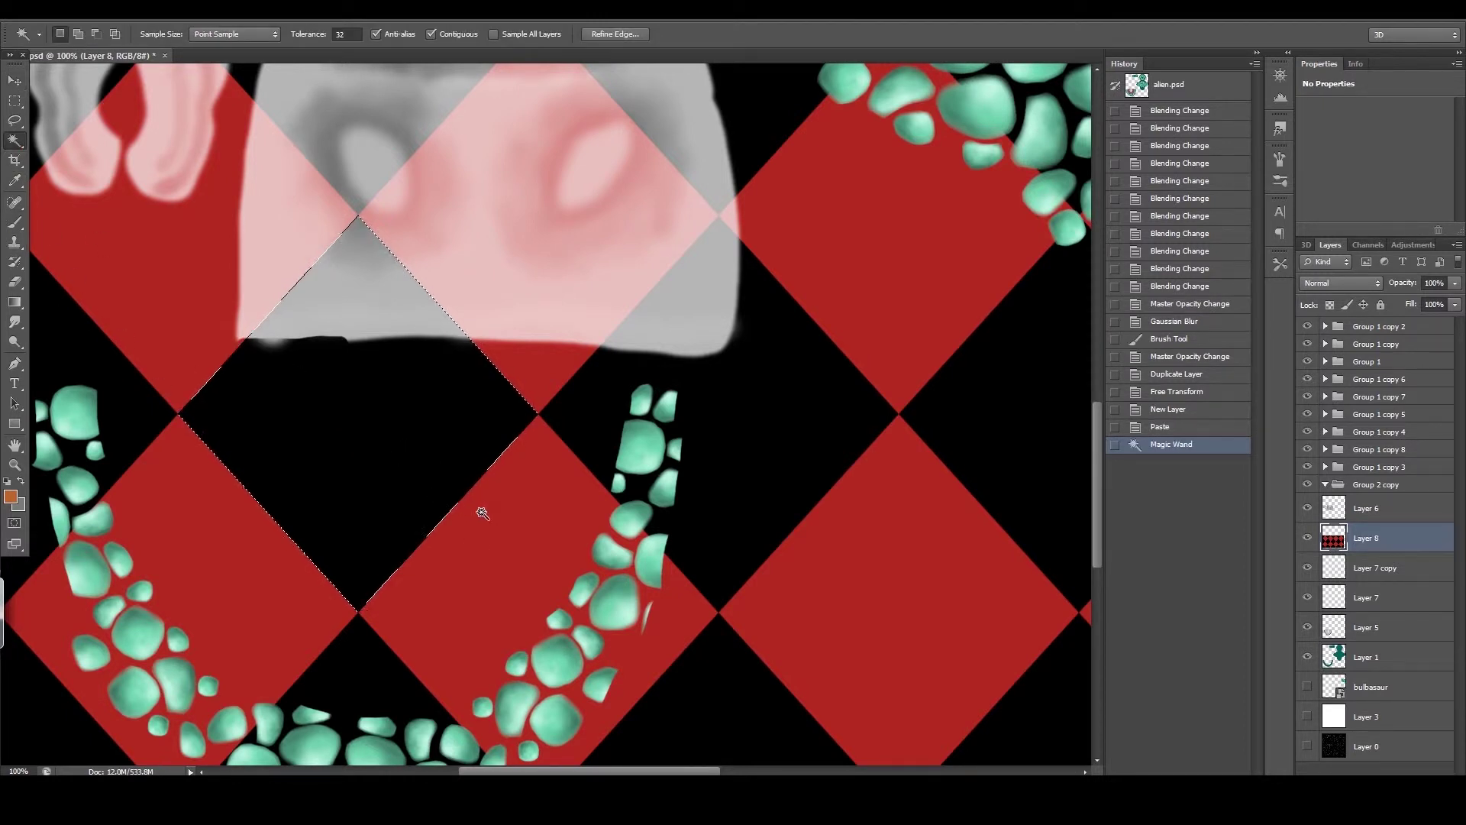
click(504, 539)
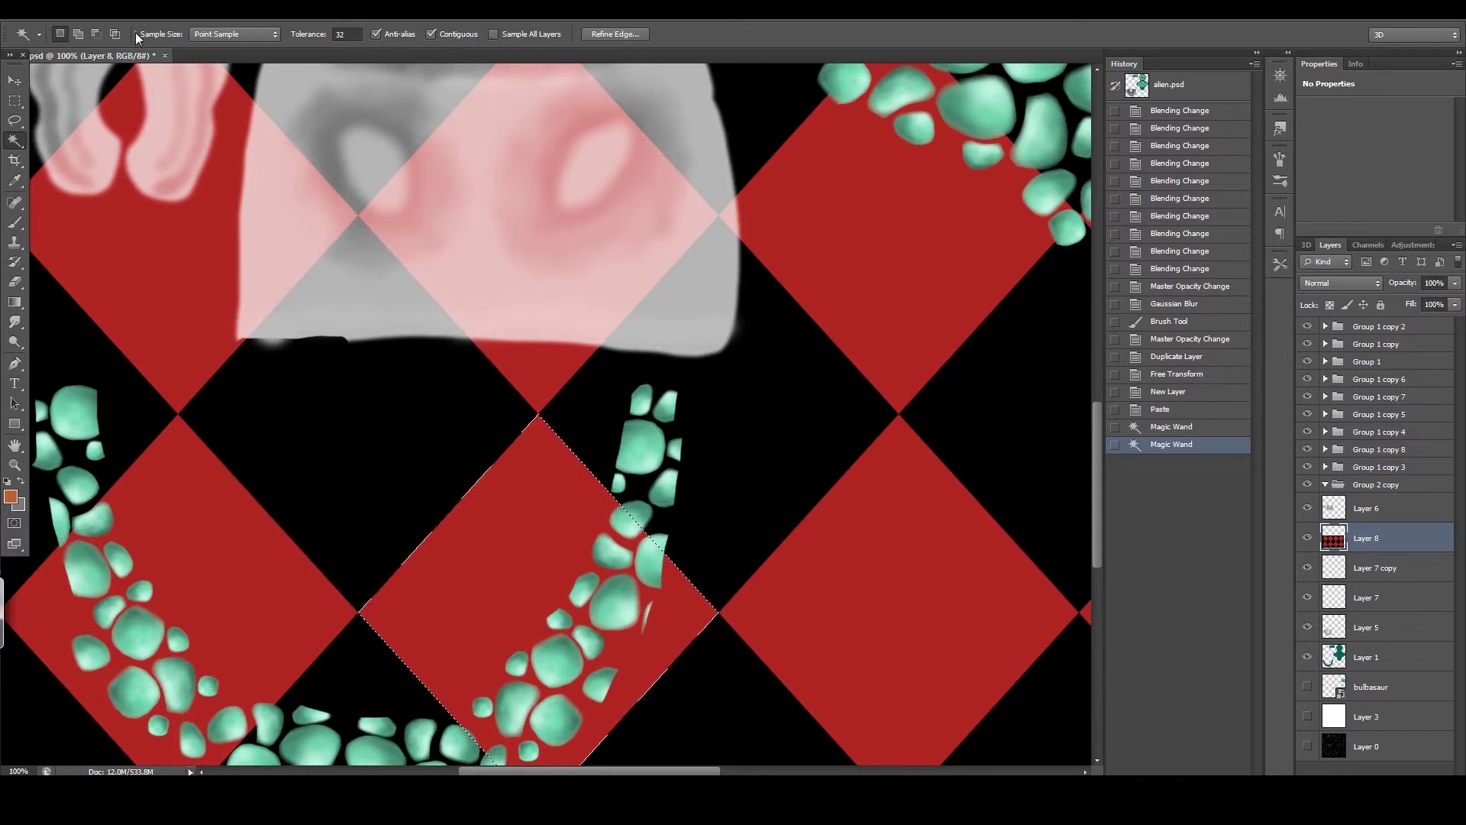
click(15, 79)
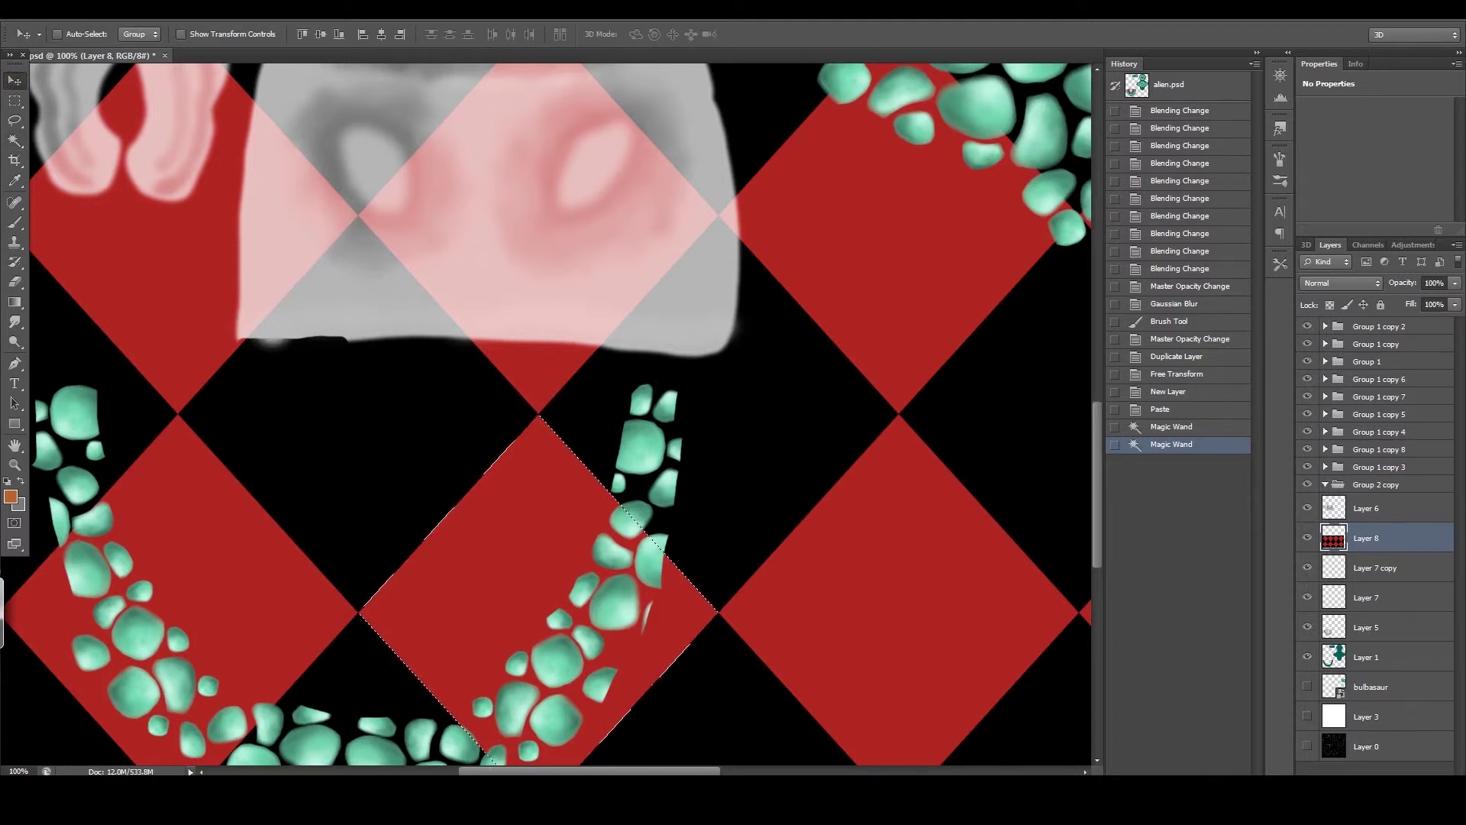
key(ctrl+c)
key(ctrl+shift+alt+n)
key(ctrl+v)
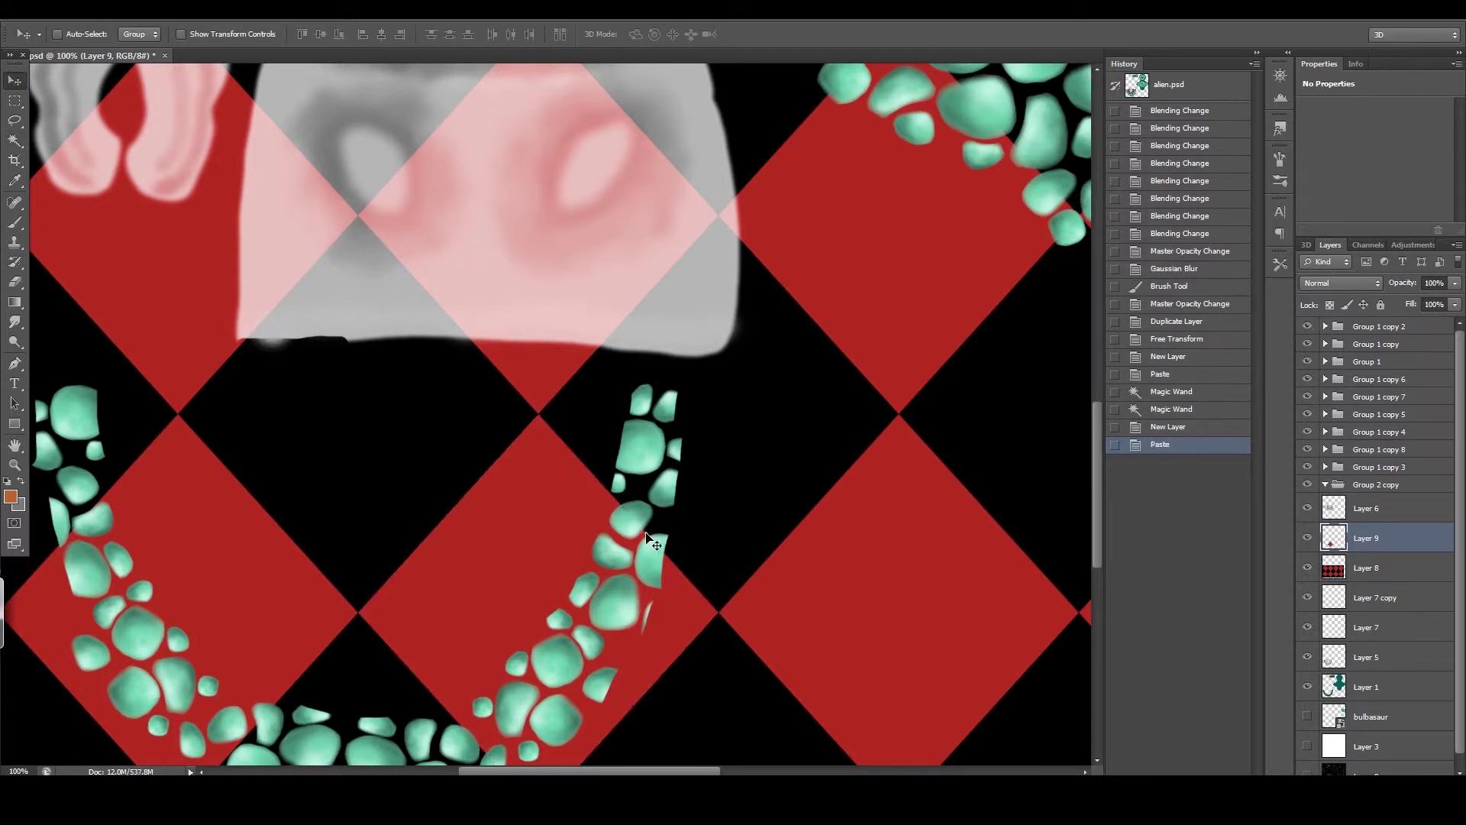
- Delete the full rhombus pattern layer and select Layer 9
click(1308, 569)
click(1367, 568)
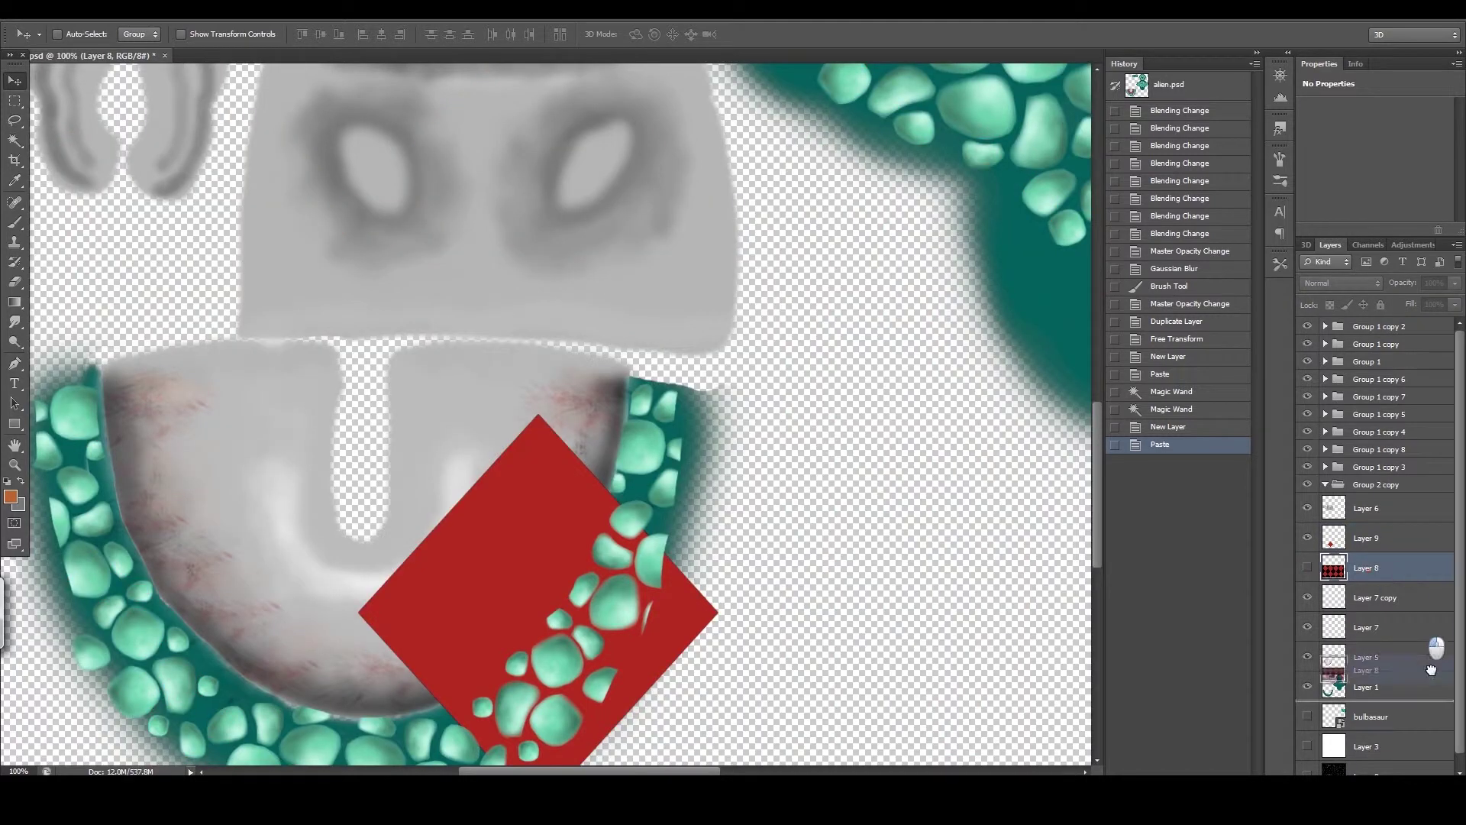
key(Delete)
click(1367, 537)
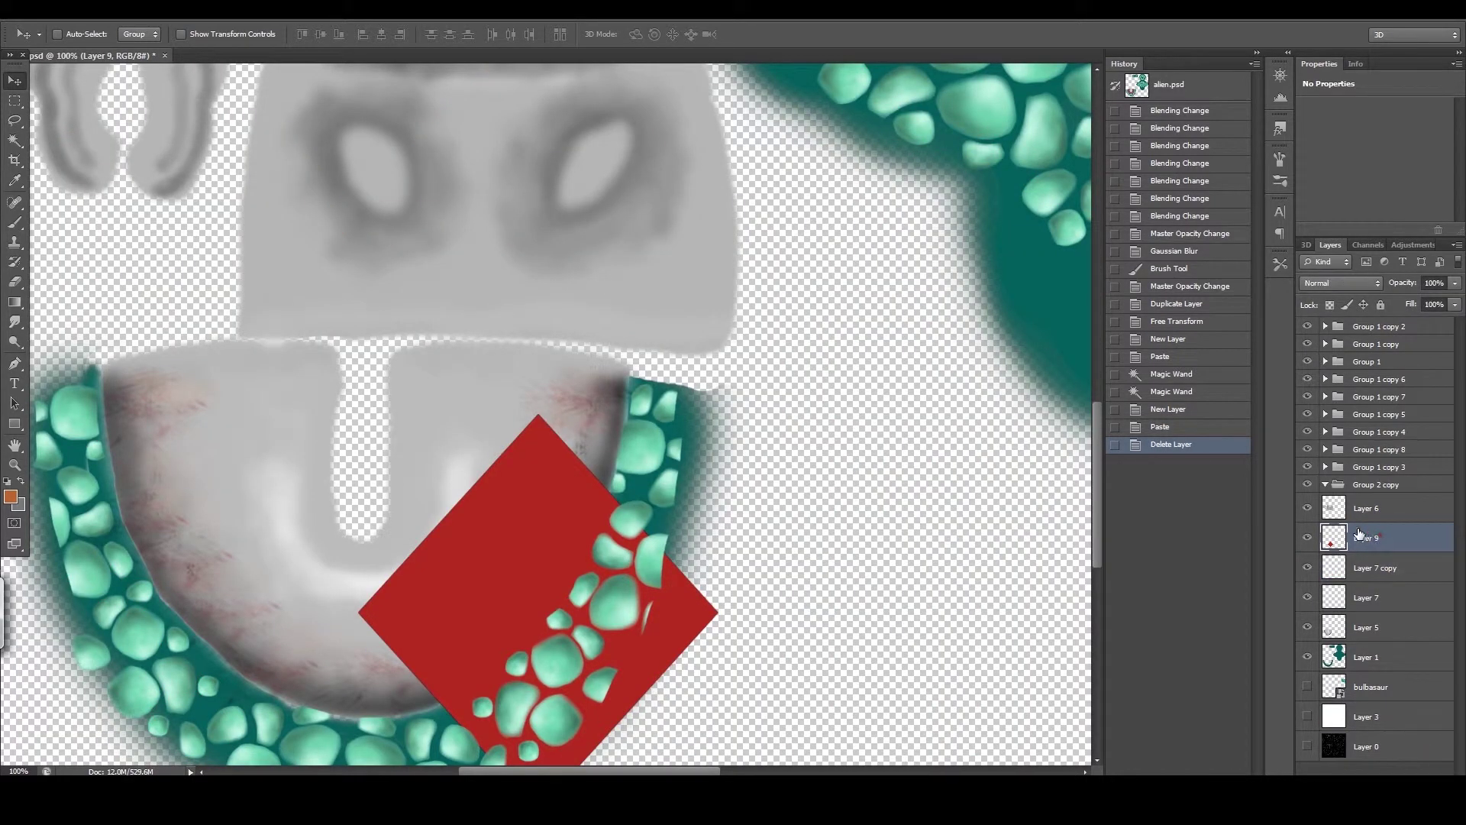
- Zoom in on the jaw and move the red diamond left onto it
key(z)
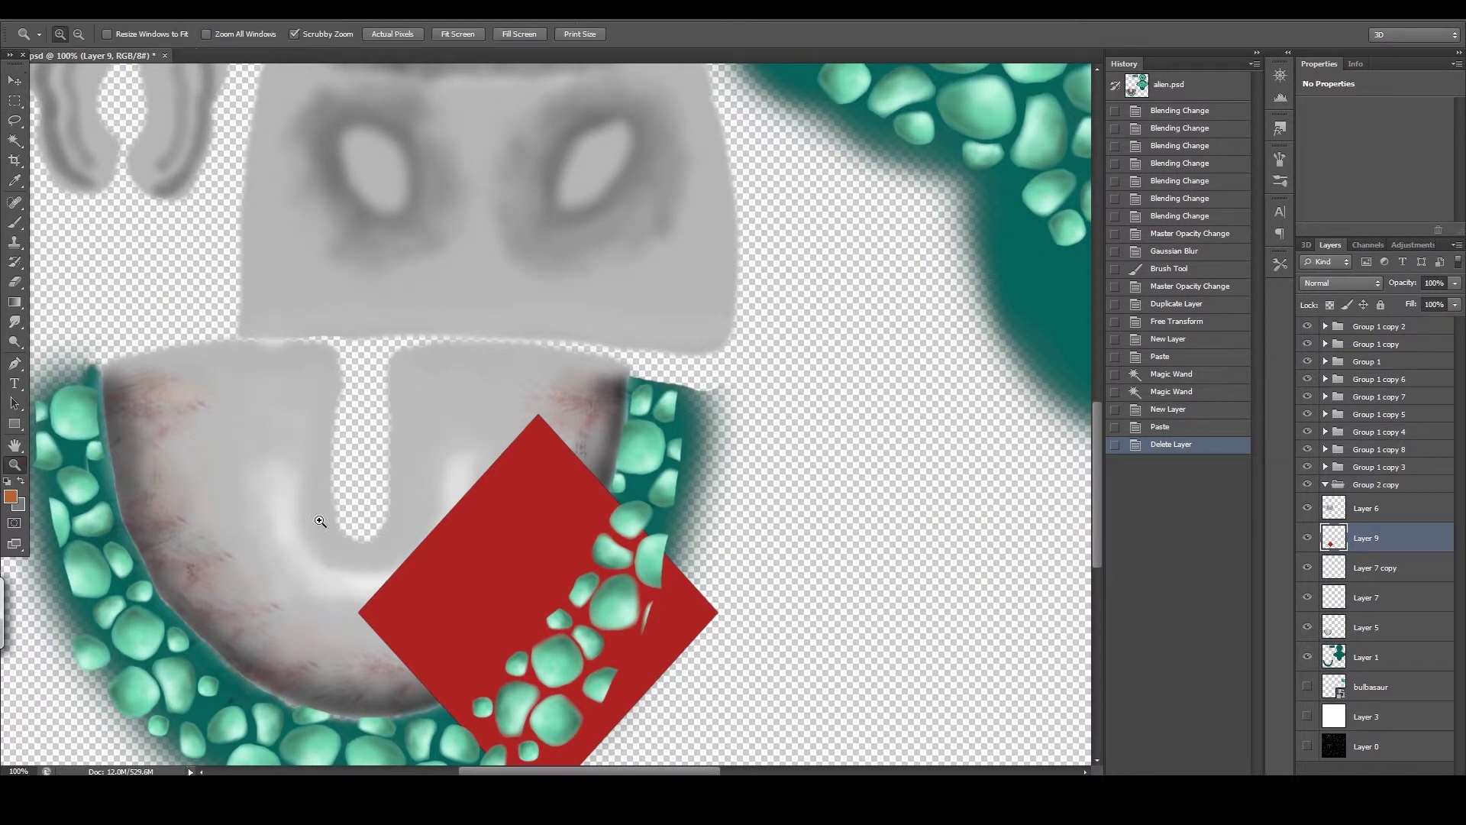
click(439, 544)
drag(412, 550, 584, 476)
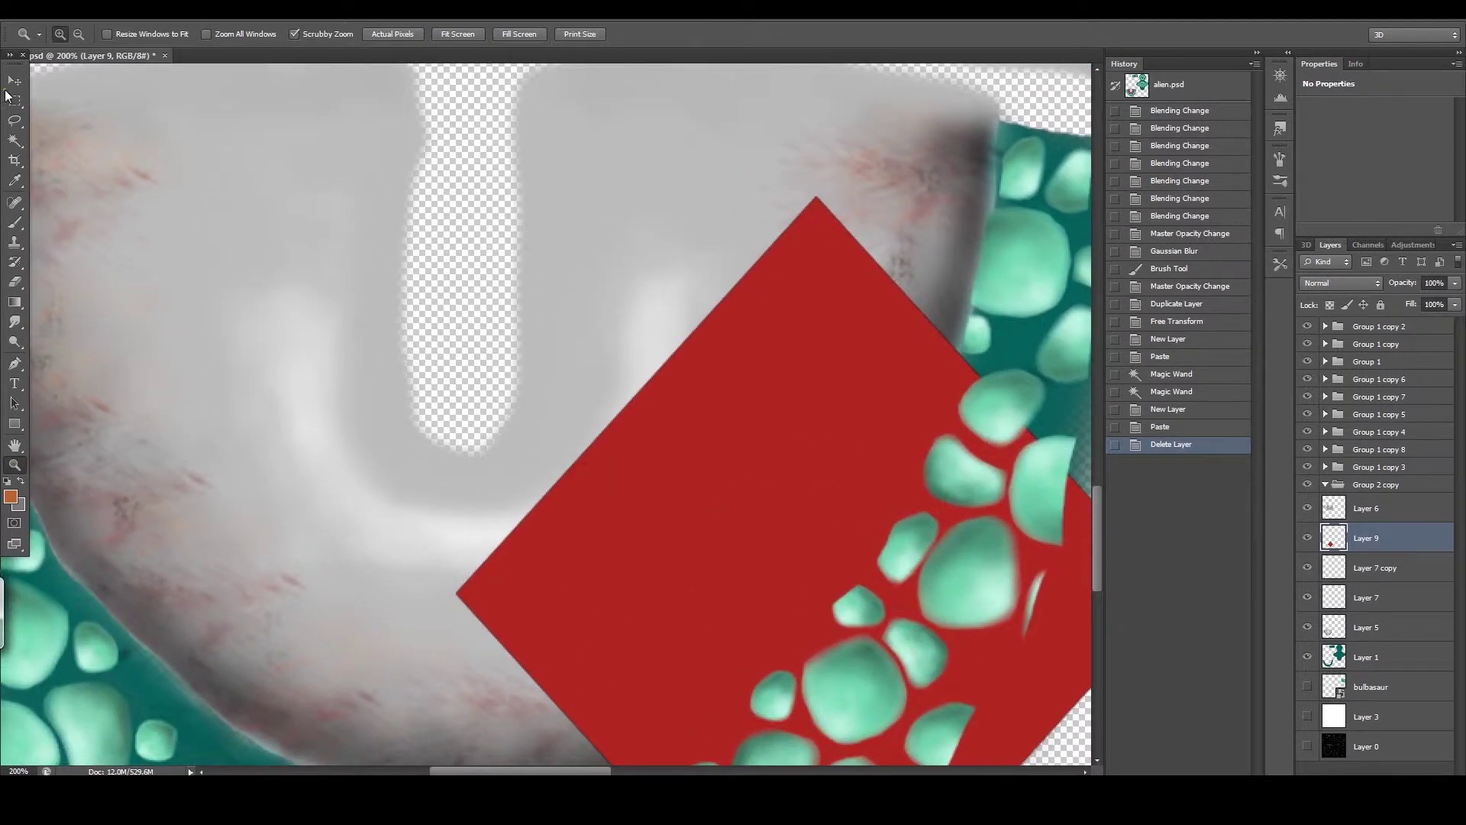
key(v)
mouse_move(578, 341)
mouse_down()
mouse_move(409, 387)
mouse_move(239, 333)
mouse_move(488, 402)
mouse_up()
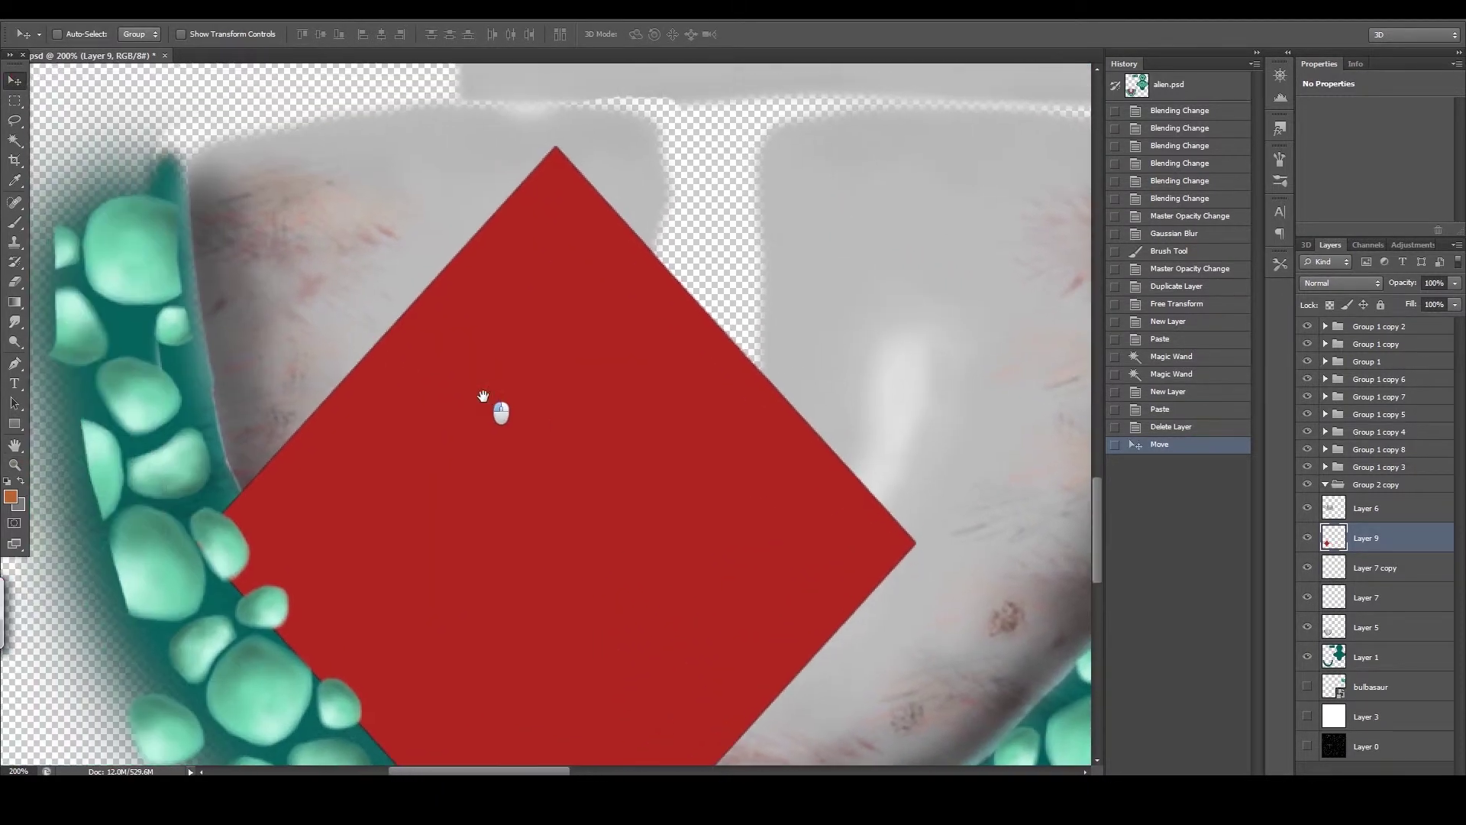
- Shrink the red diamond to about half size, tilt it and move it up-left
key(ctrl+t)
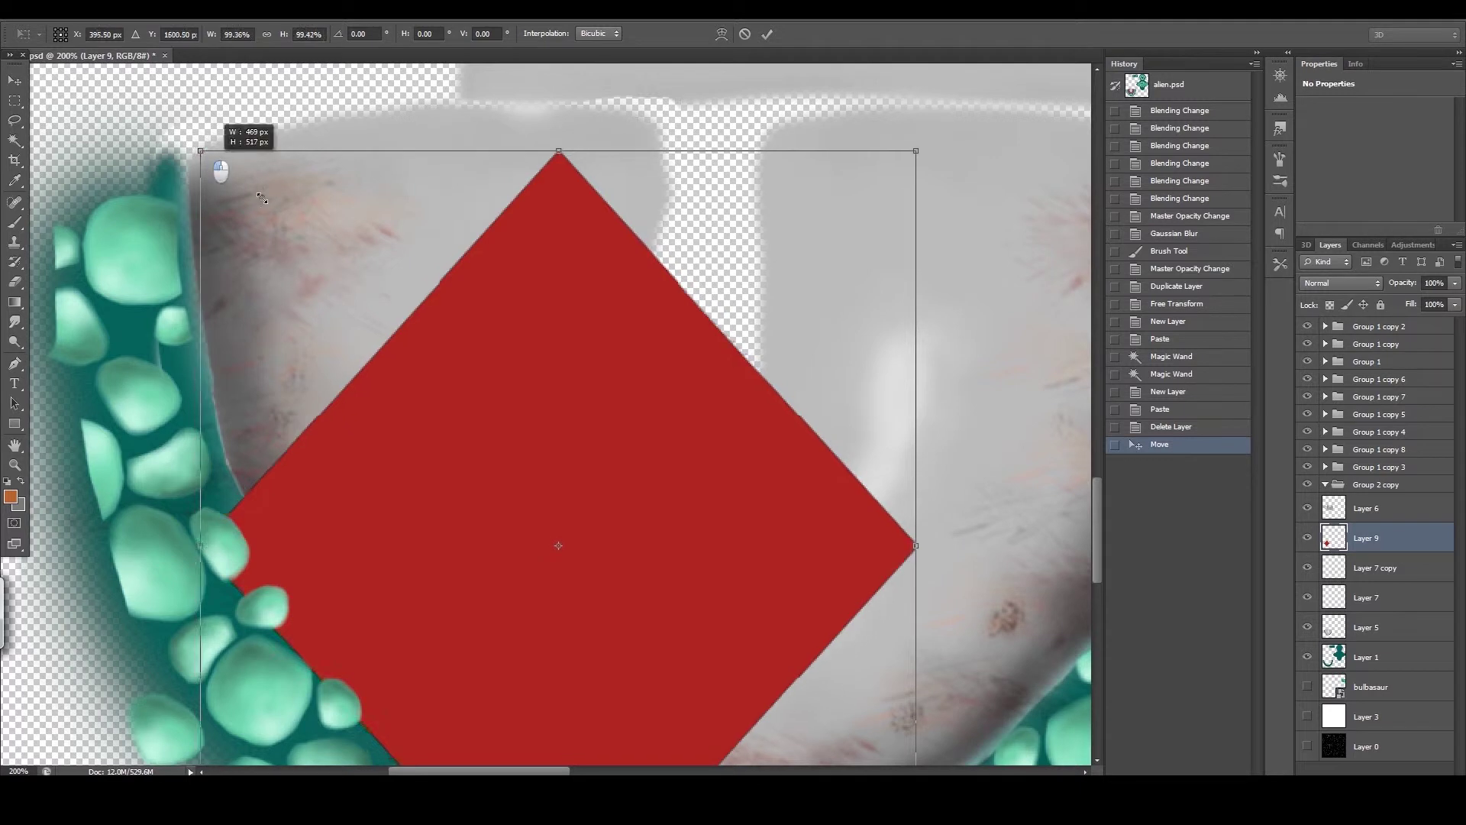
drag(212, 151, 491, 467)
drag(680, 593, 451, 336)
drag(334, 272, 513, 409)
drag(746, 393, 794, 558)
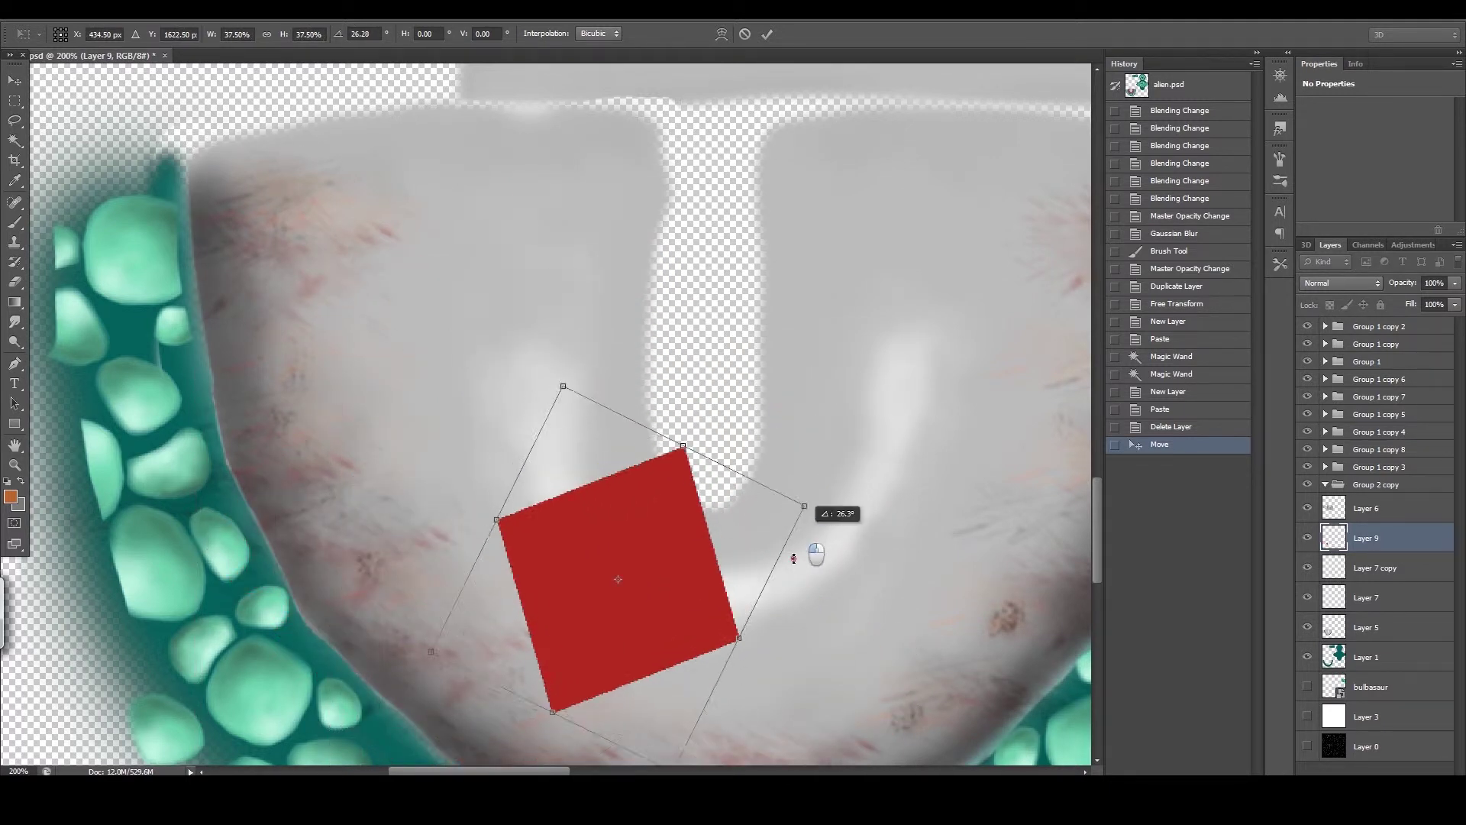
drag(587, 537, 346, 319)
drag(495, 212, 552, 273)
drag(446, 321, 415, 268)
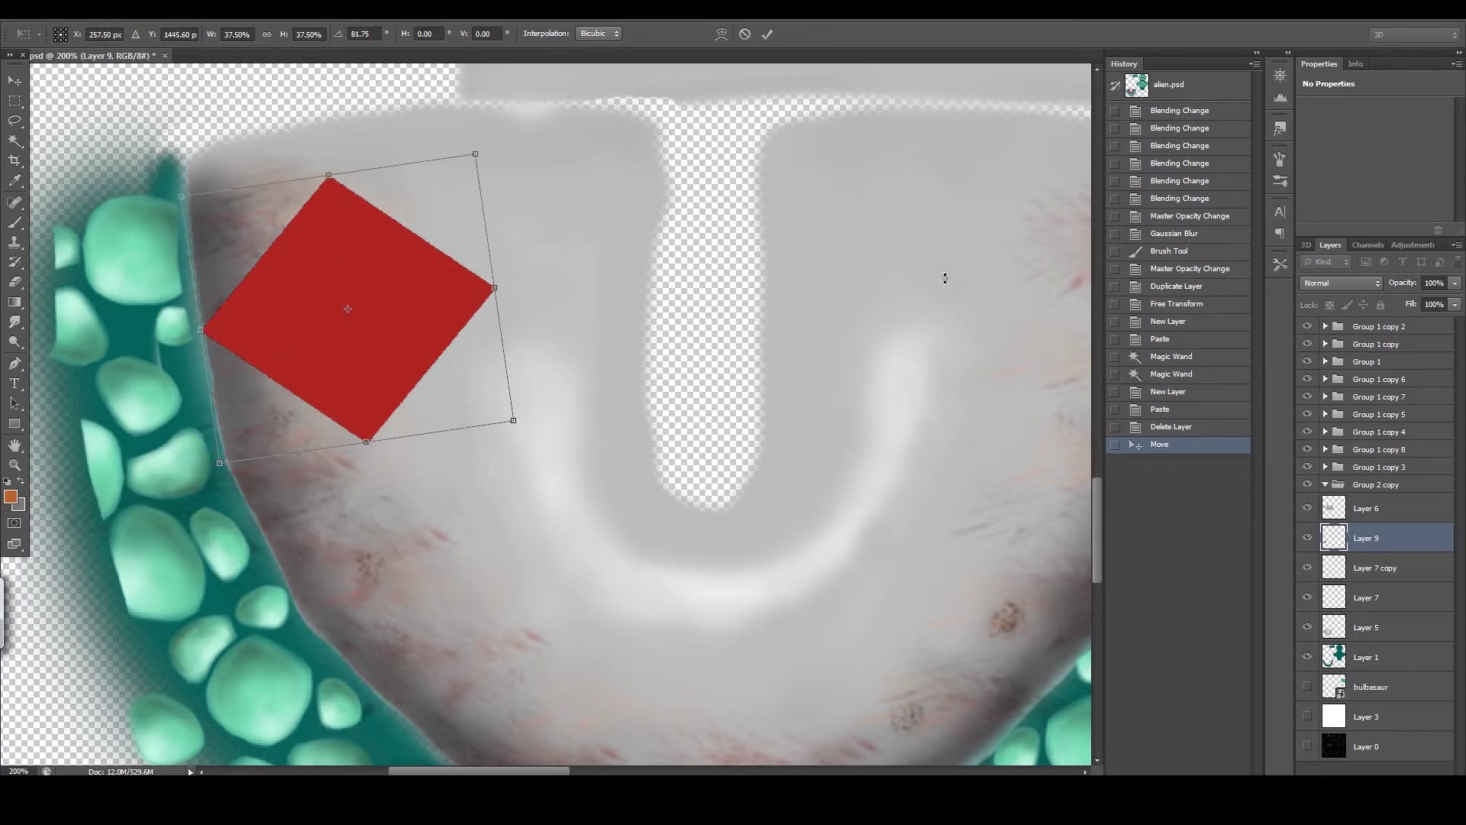
click(14, 79)
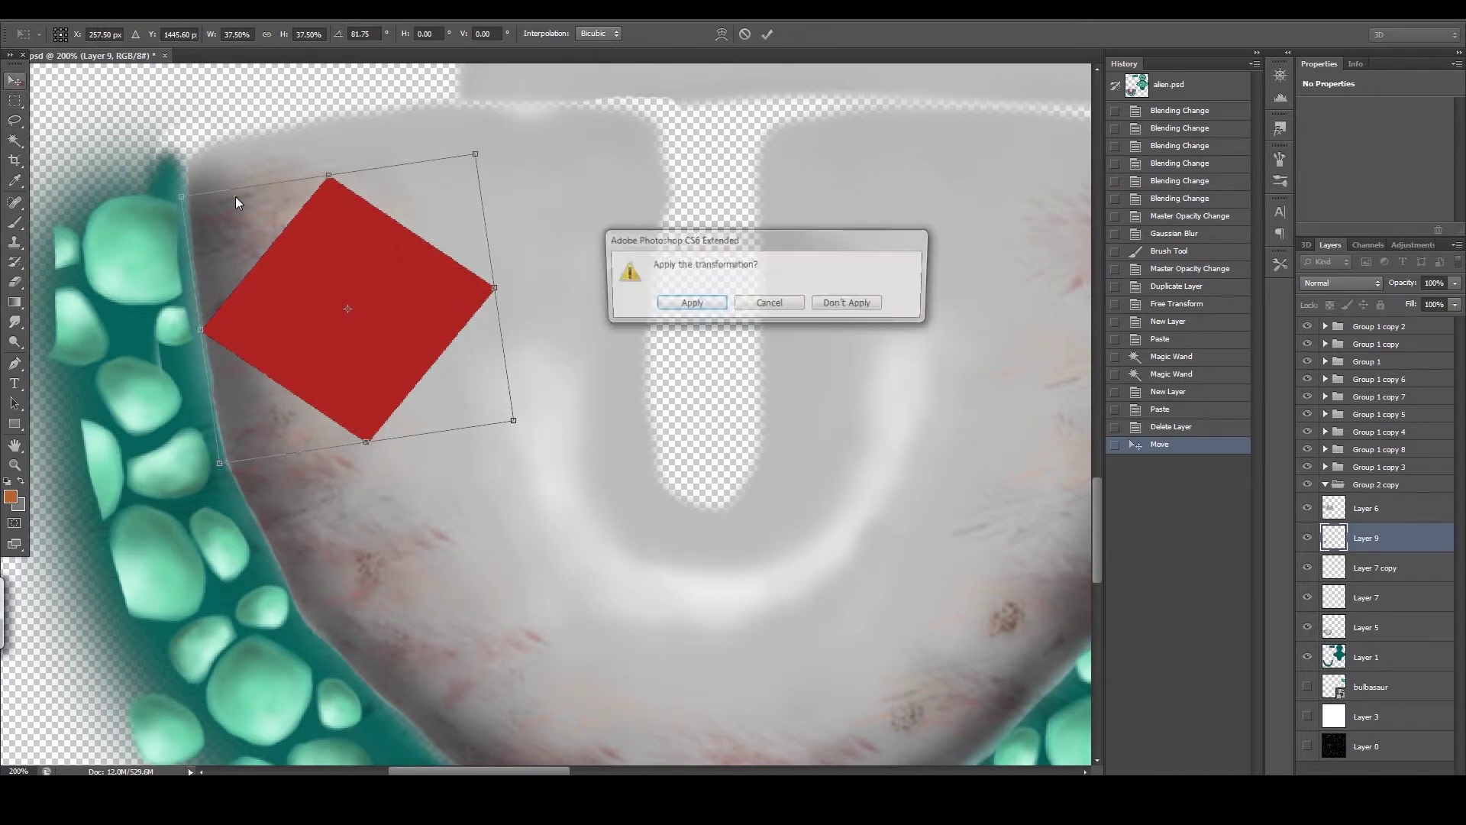
click(689, 304)
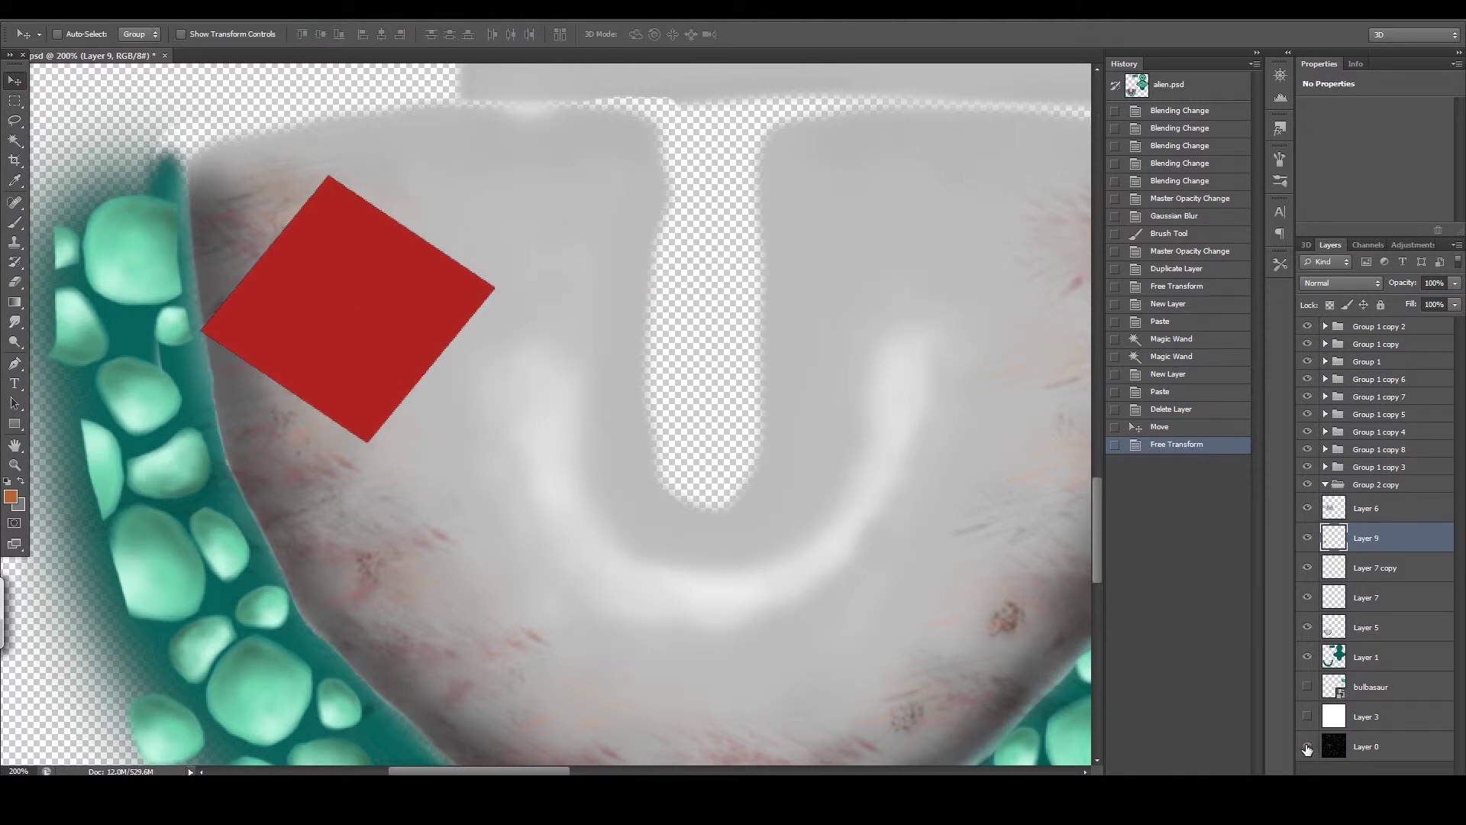
- Show the UV wireframe layer, enlarge the diamond slightly, and duplicate it downward
click(1306, 749)
drag(313, 281, 342, 296)
key(ctrl+t)
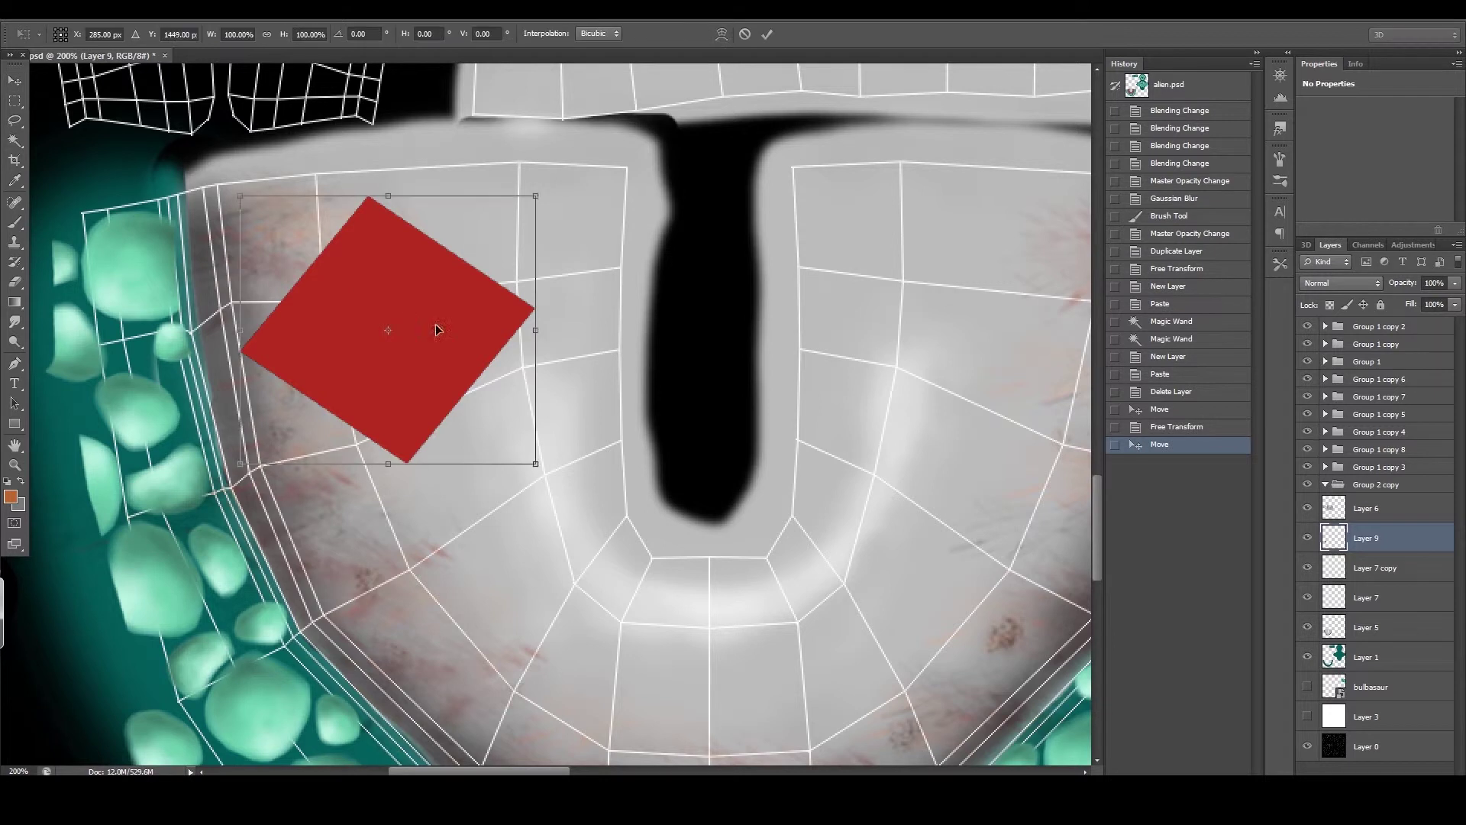
drag(534, 463, 594, 497)
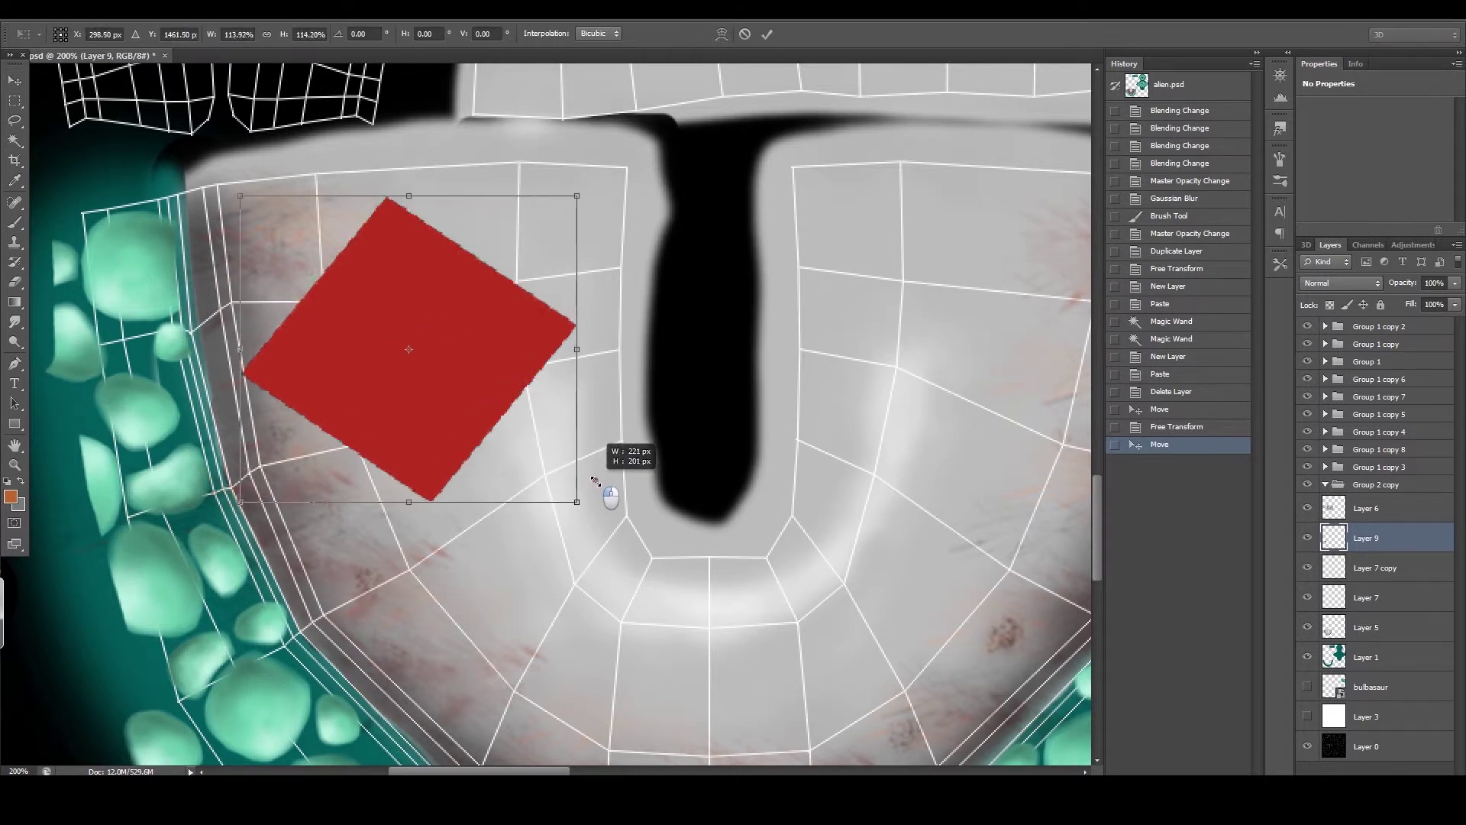
drag(483, 392, 483, 371)
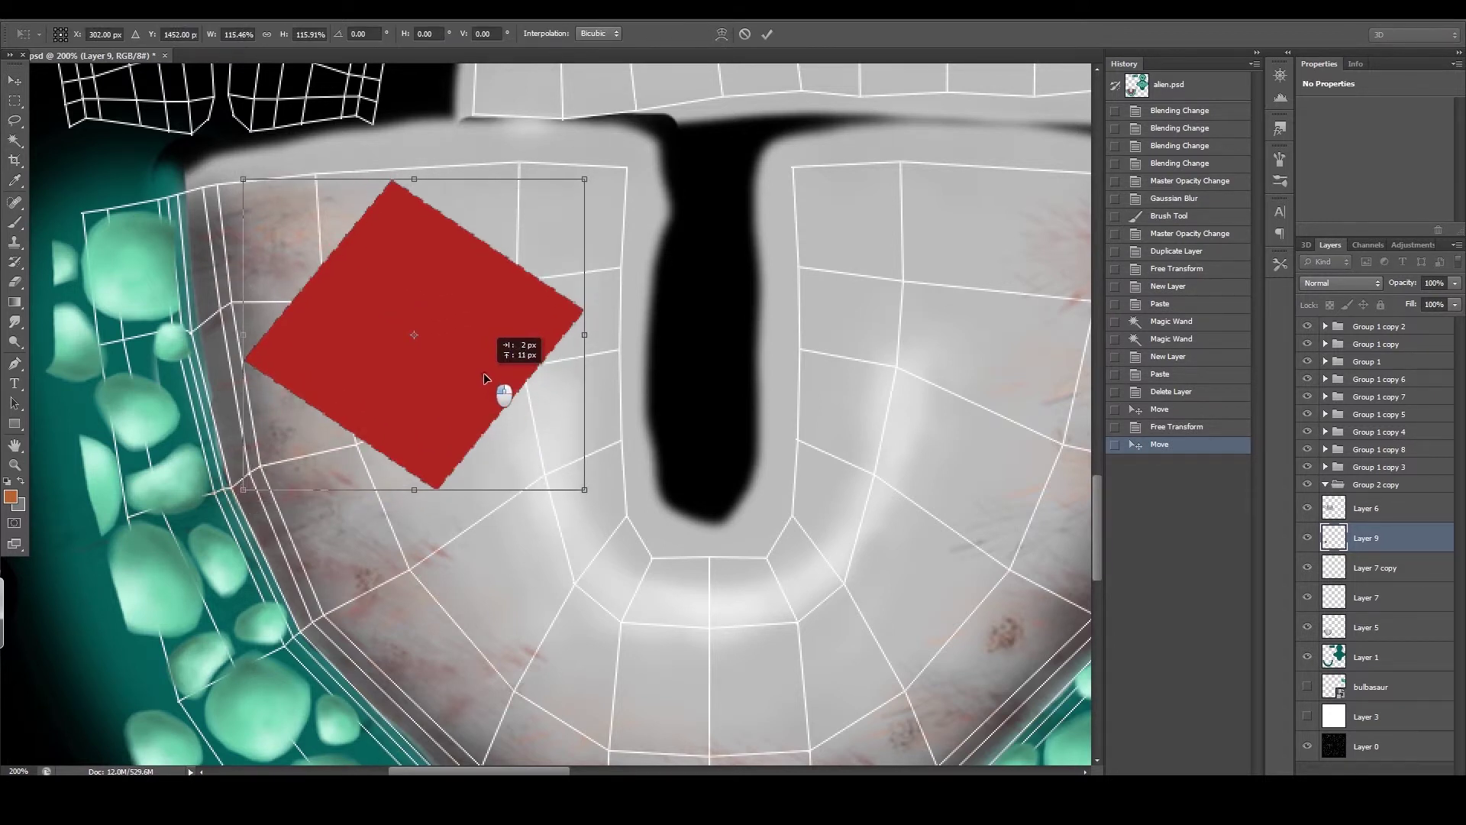
click(12, 85)
click(691, 302)
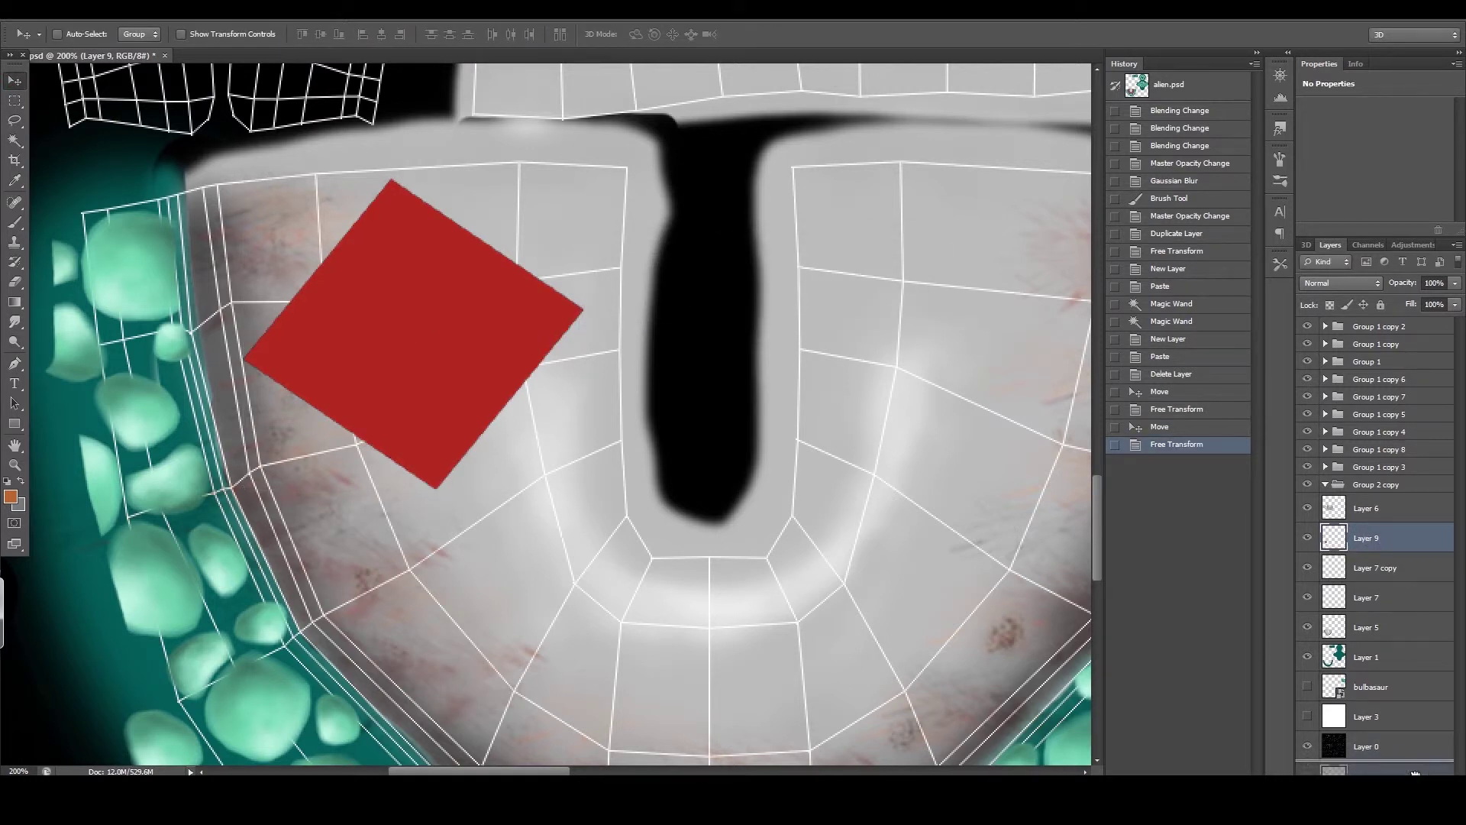
drag(483, 368, 528, 571)
- Move the copied red square down-right, then rotate and shrink it
key(ctrl+t)
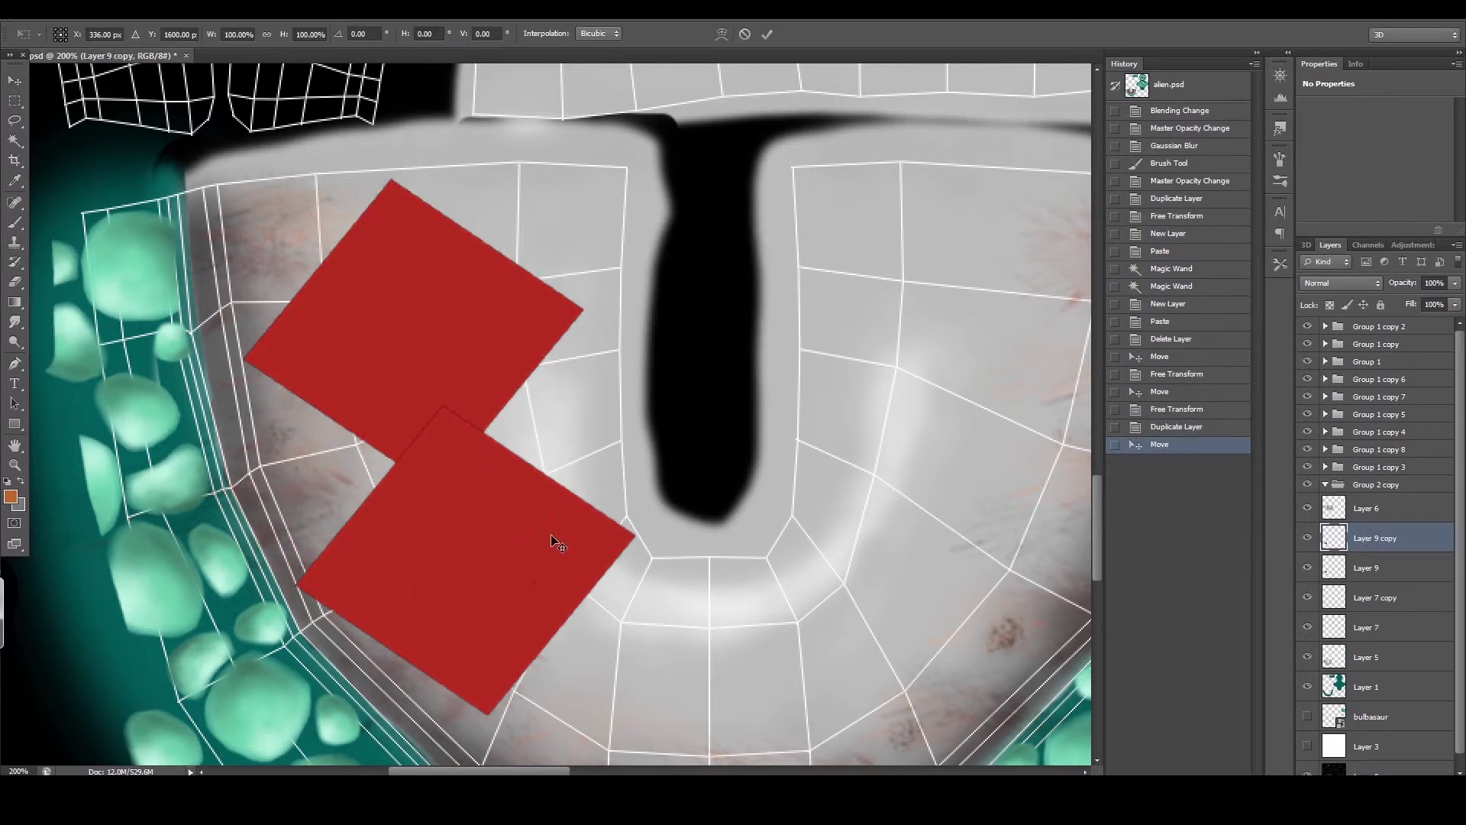
drag(749, 403, 611, 338)
drag(518, 469, 562, 538)
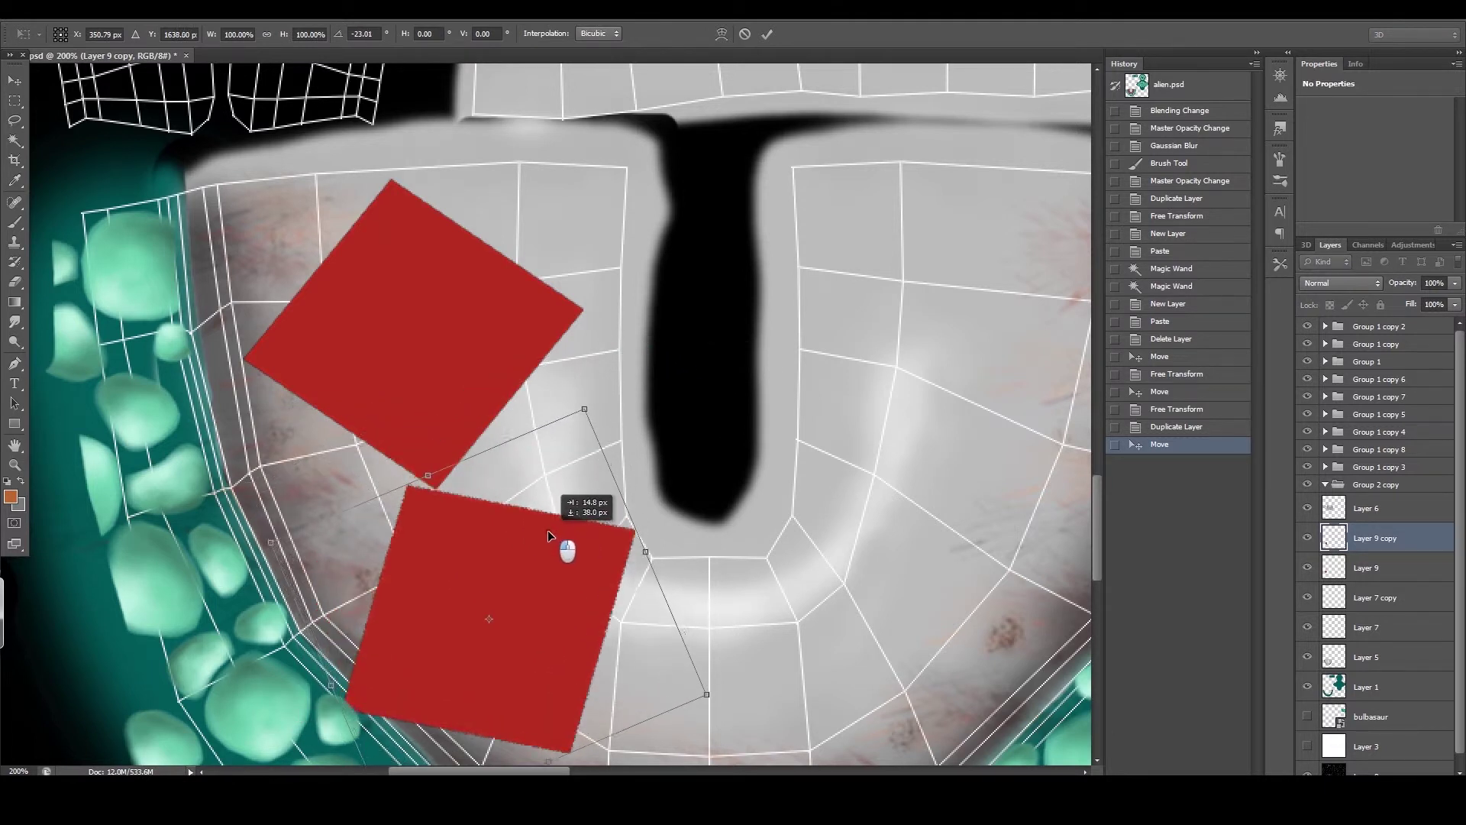
mouse_move(617, 430)
mouse_down()
mouse_move(622, 376)
mouse_move(594, 413)
mouse_up()
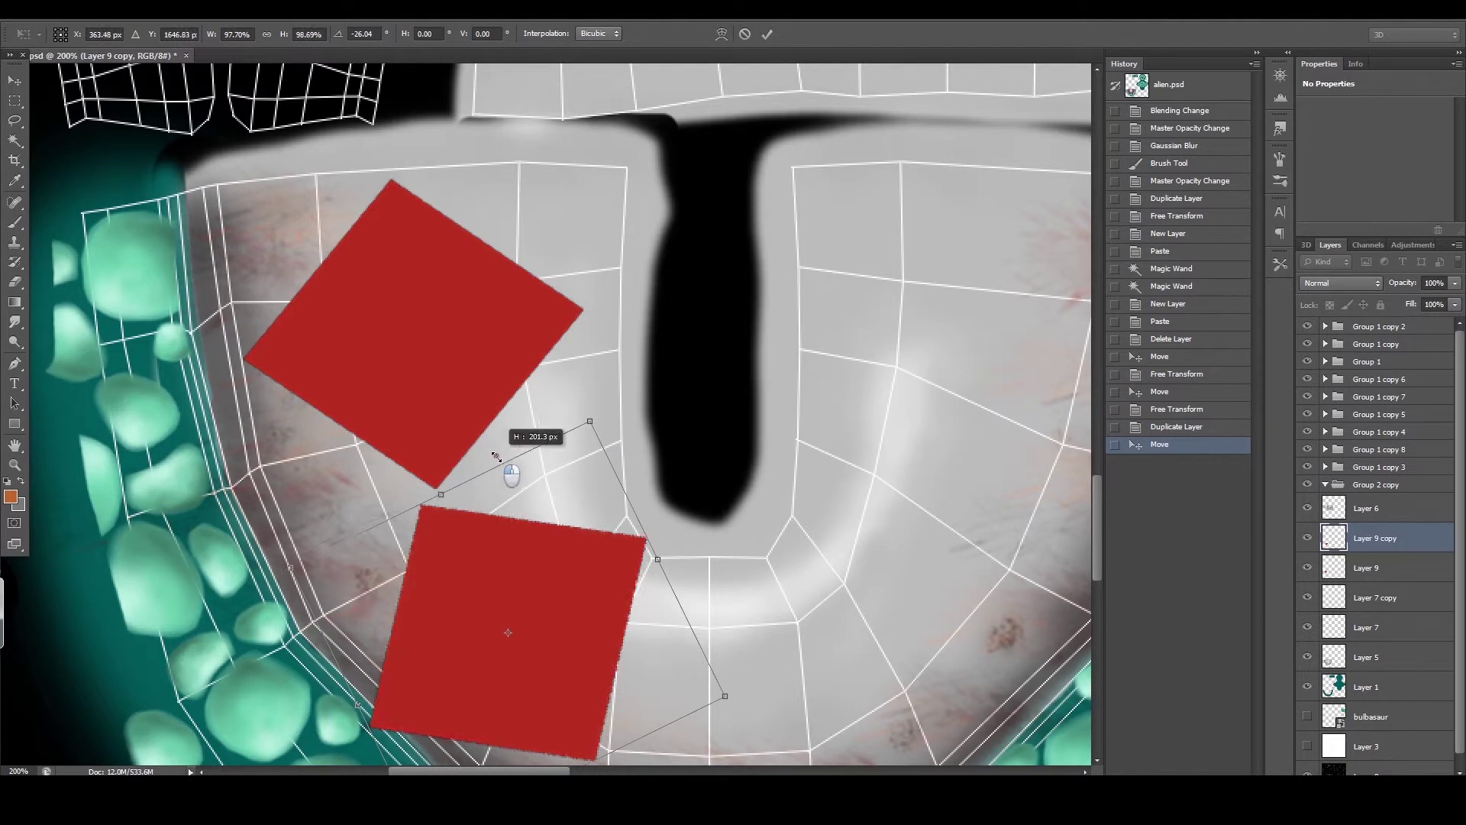
drag(441, 489, 453, 481)
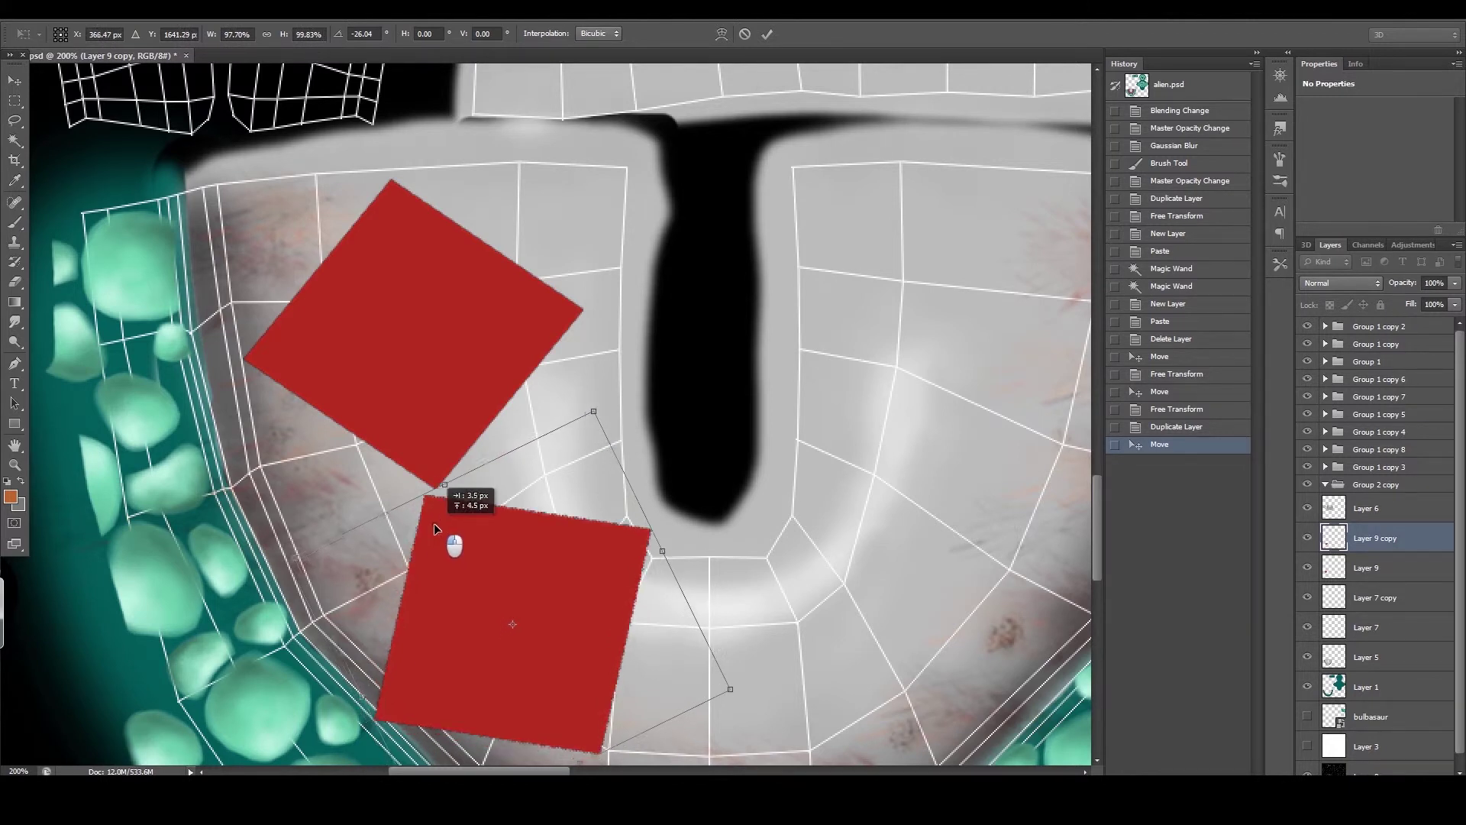
drag(547, 519, 517, 438)
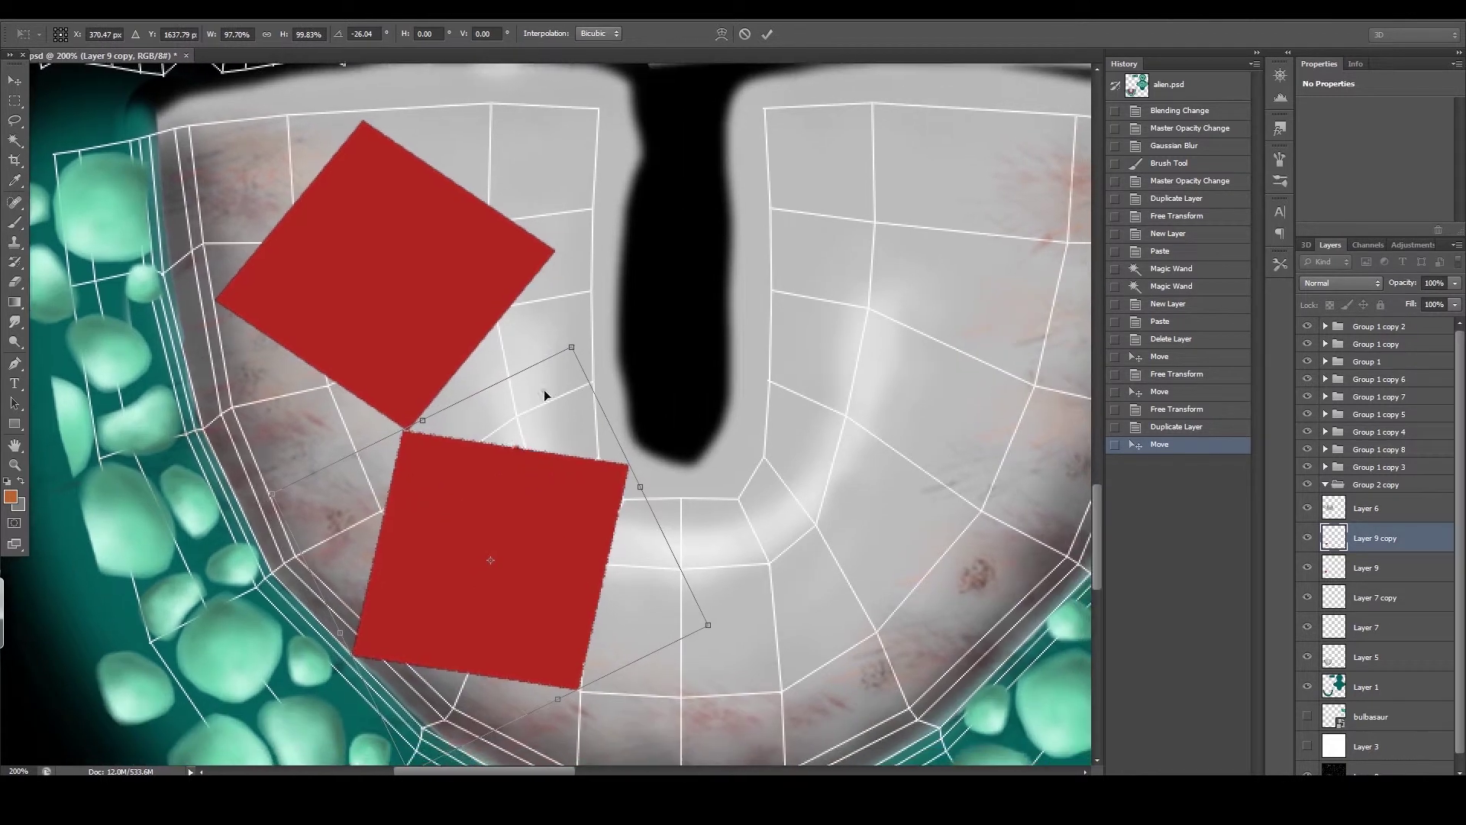
drag(574, 347, 556, 353)
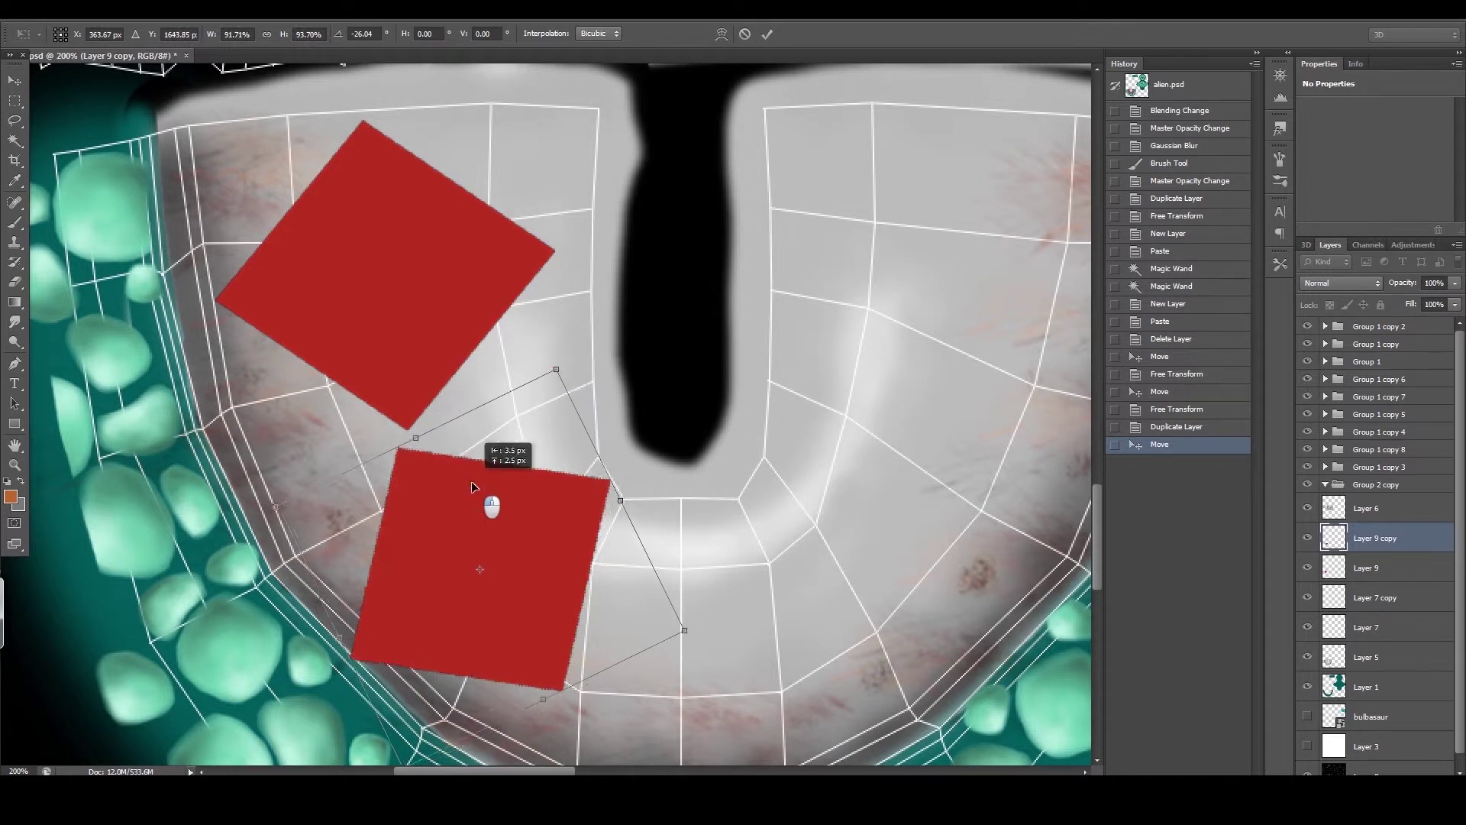
drag(491, 501, 524, 457)
drag(649, 447, 657, 474)
drag(501, 452, 498, 458)
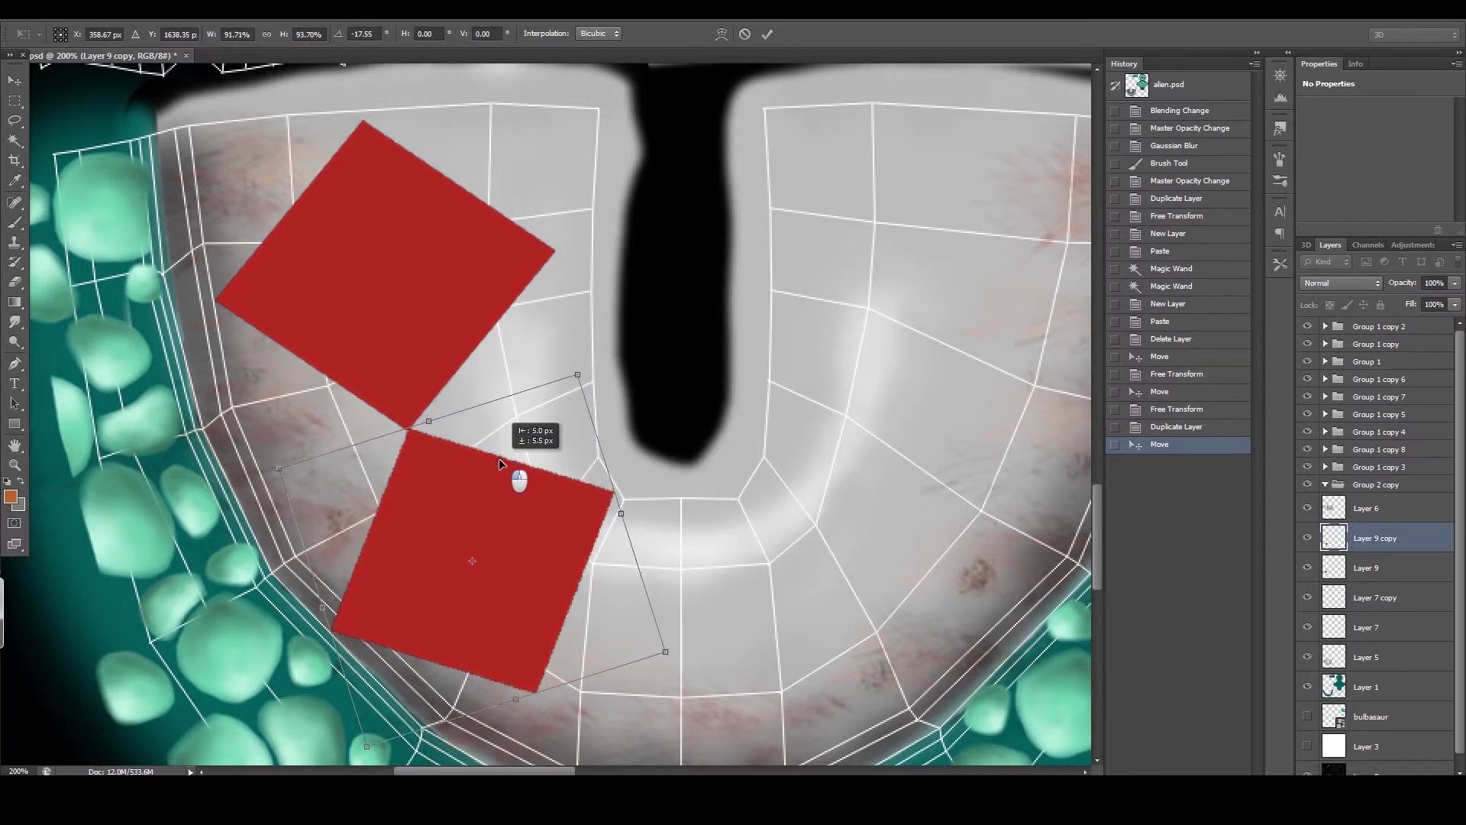
- Turn the lower square into a diamond orientation, shrink it, and apply the transform
drag(550, 467, 527, 407)
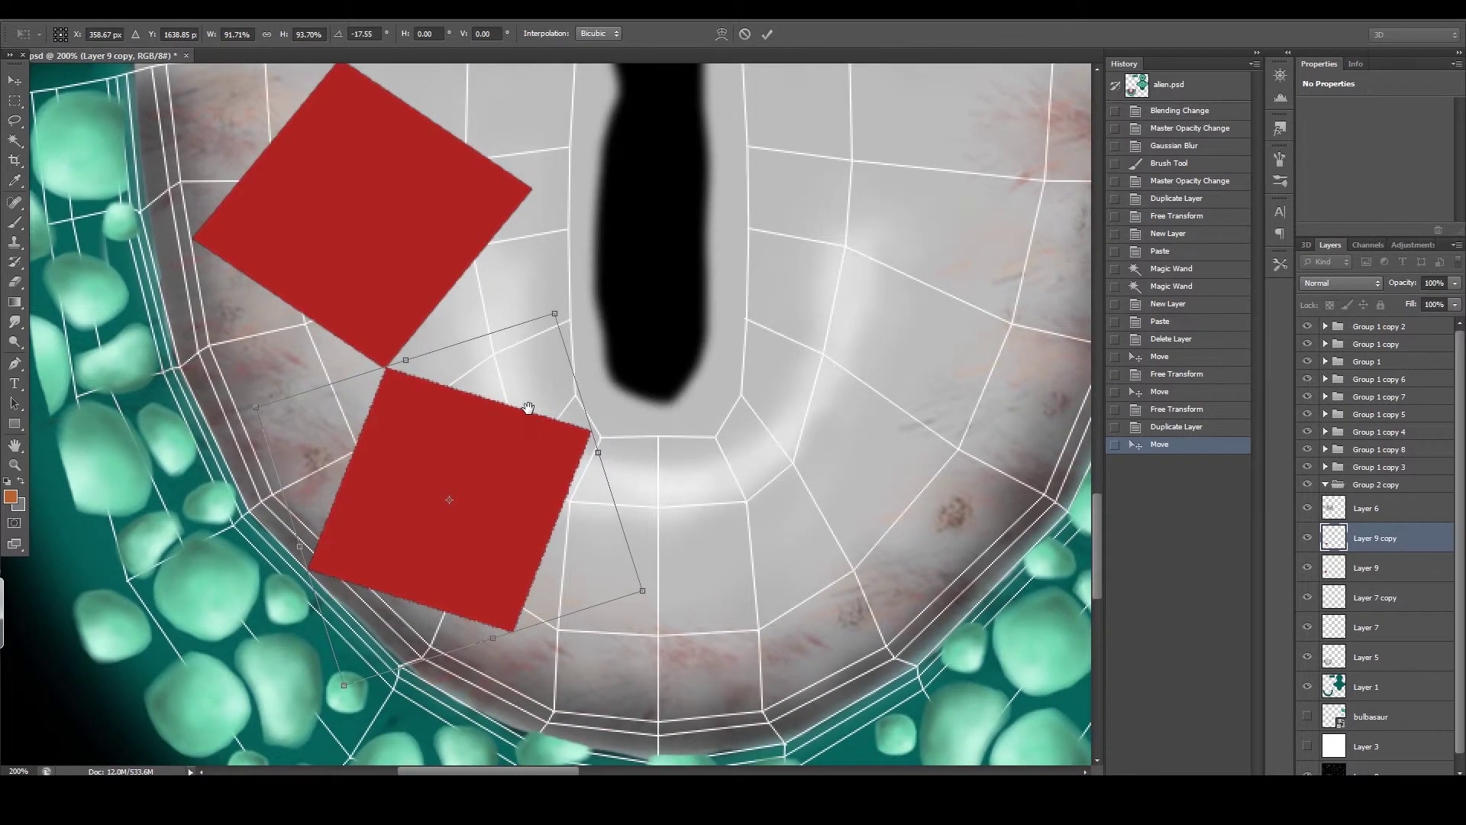
drag(554, 321, 551, 320)
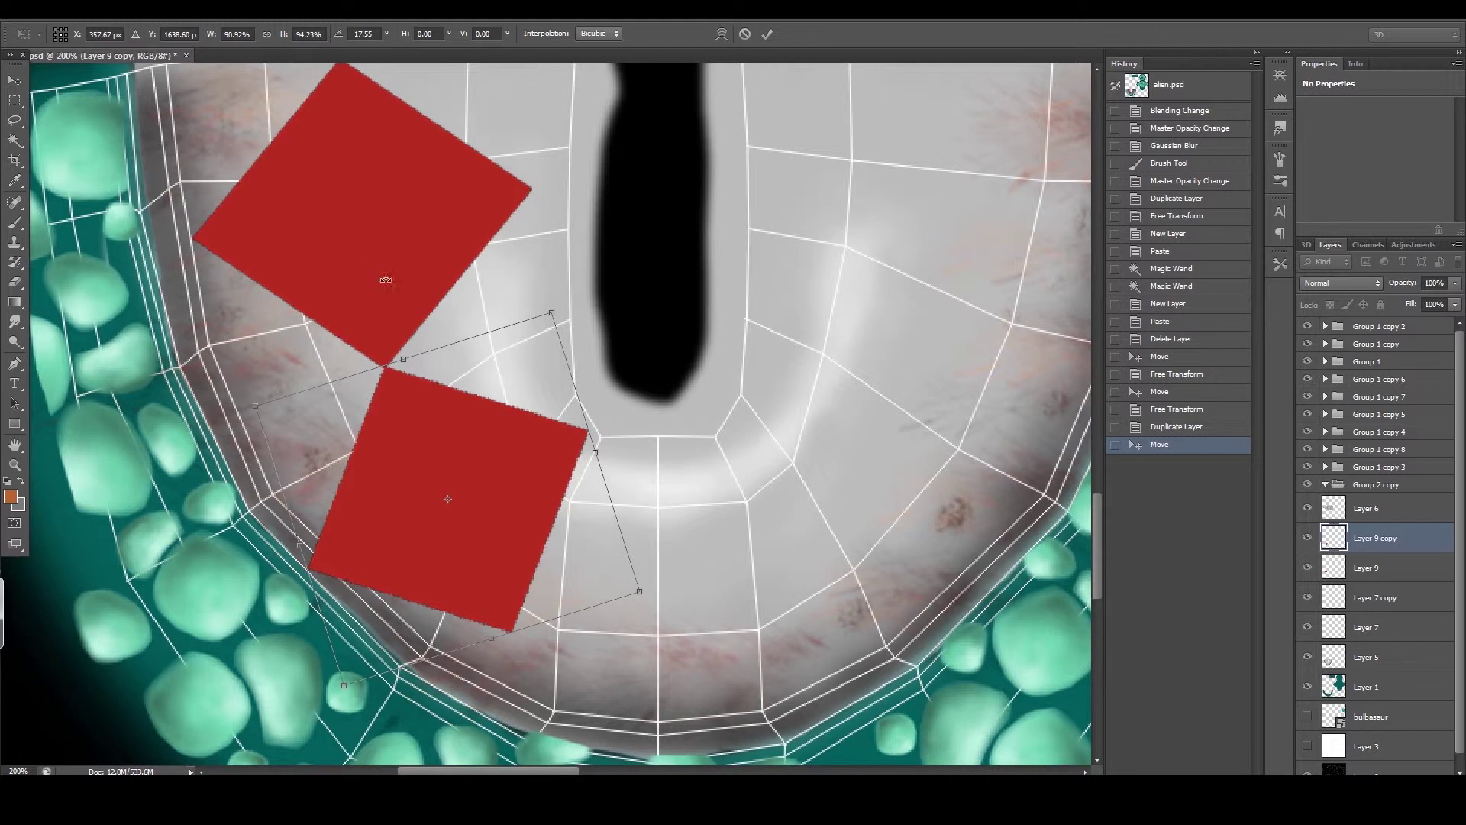
drag(573, 279, 404, 252)
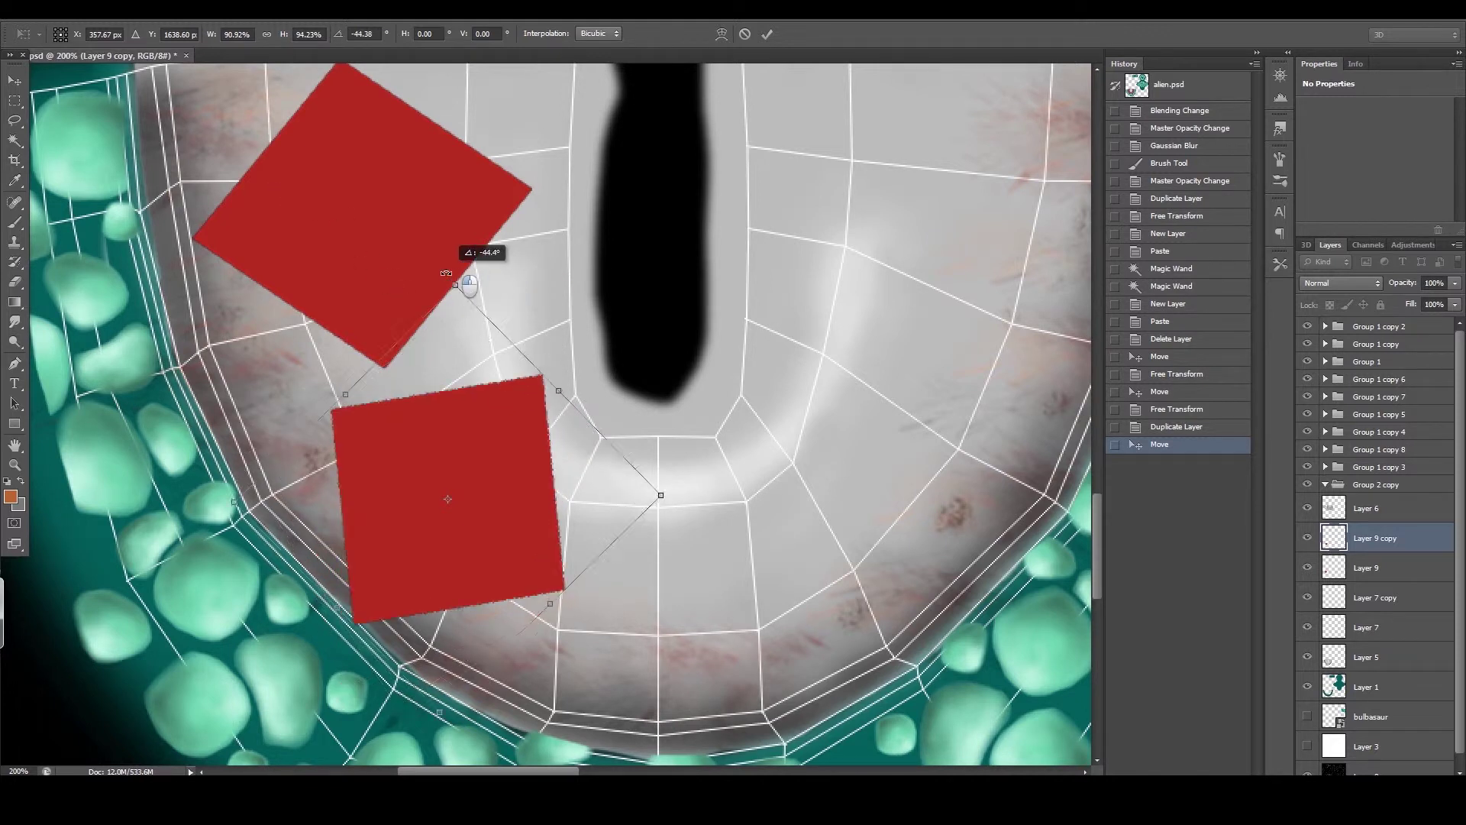
mouse_move(513, 529)
mouse_down()
mouse_move(585, 583)
mouse_move(569, 564)
mouse_up()
drag(475, 352, 480, 358)
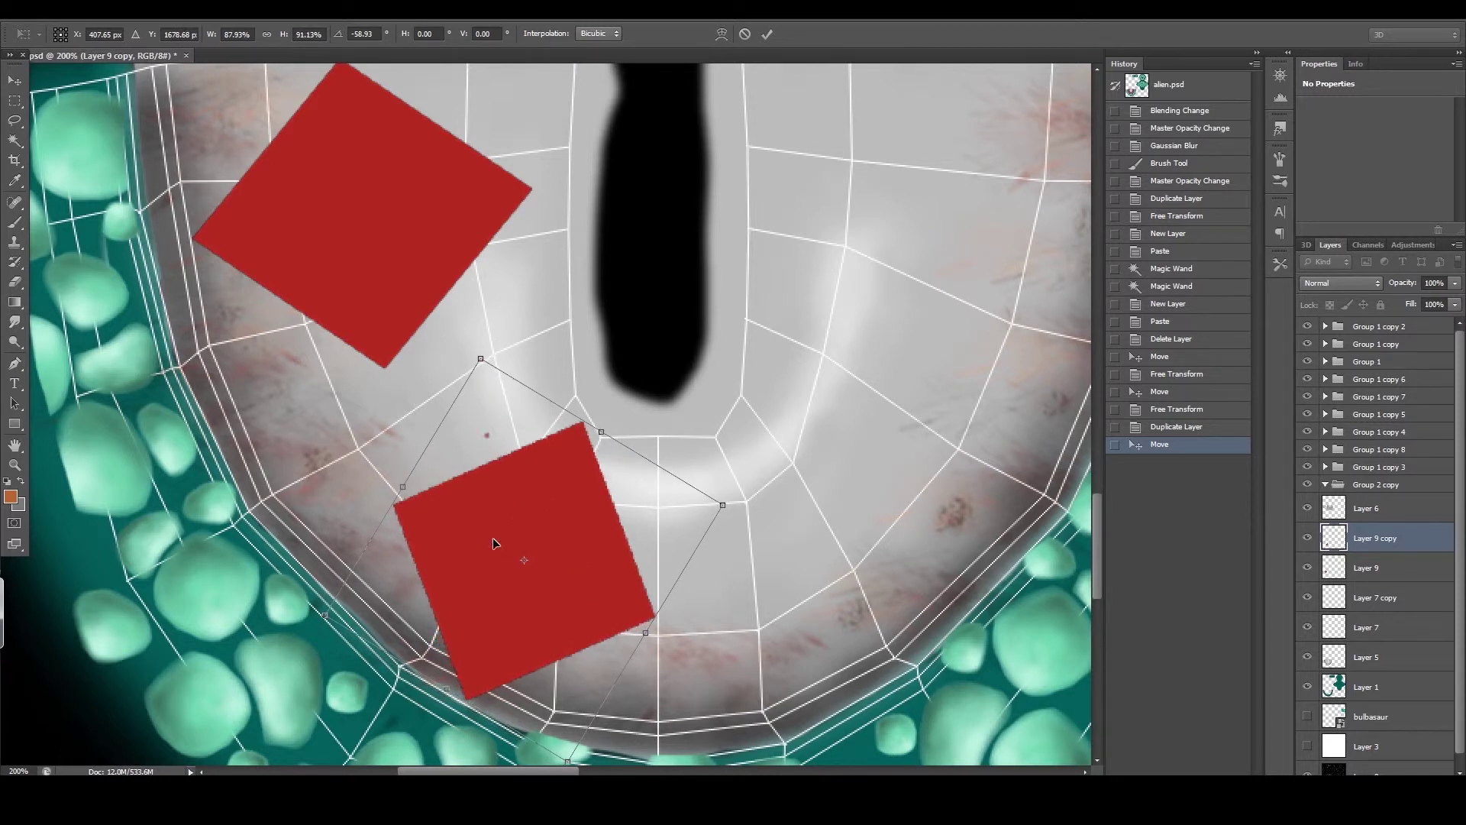
drag(486, 369, 488, 381)
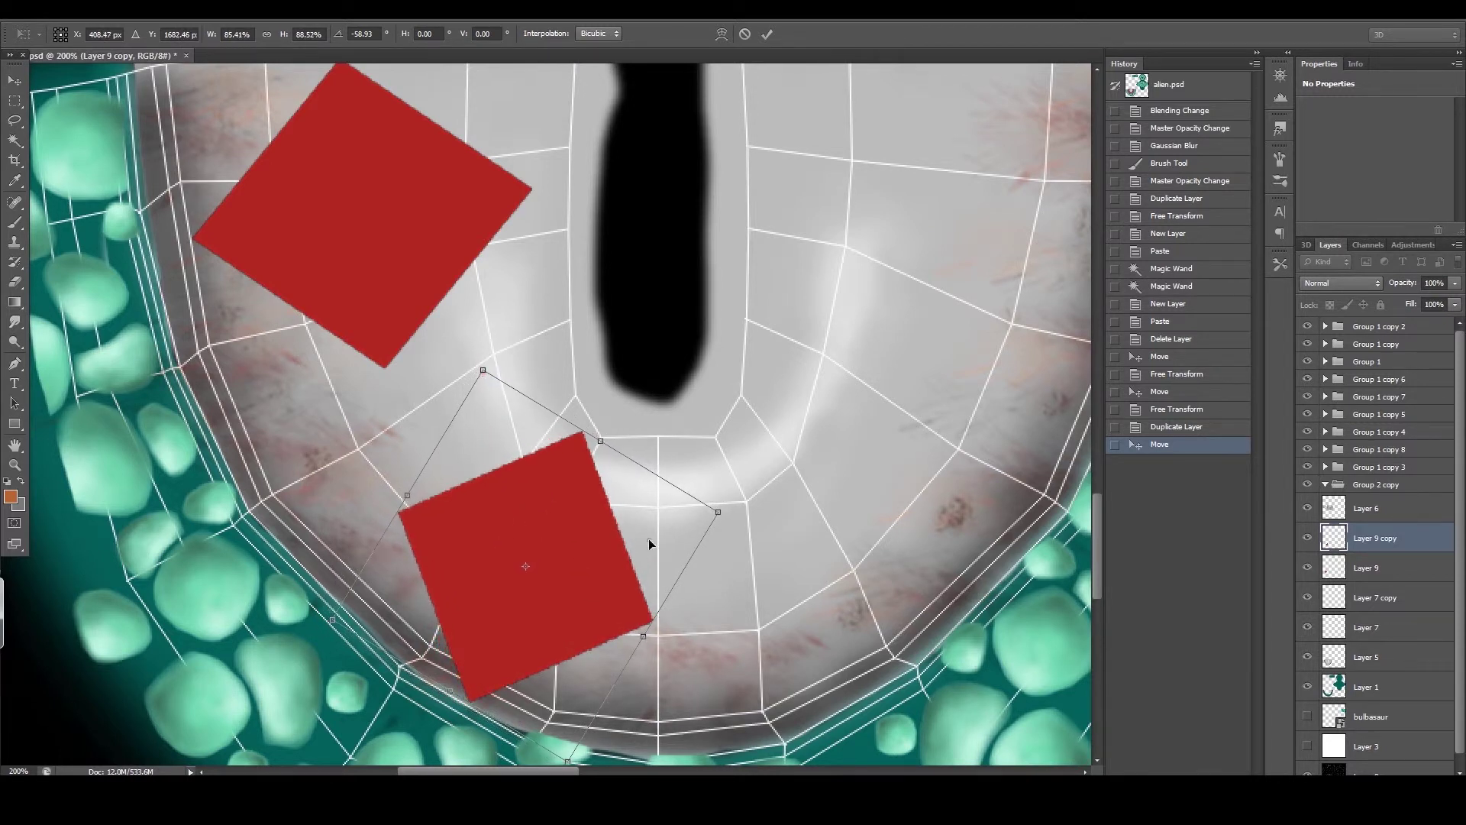
drag(649, 543, 649, 537)
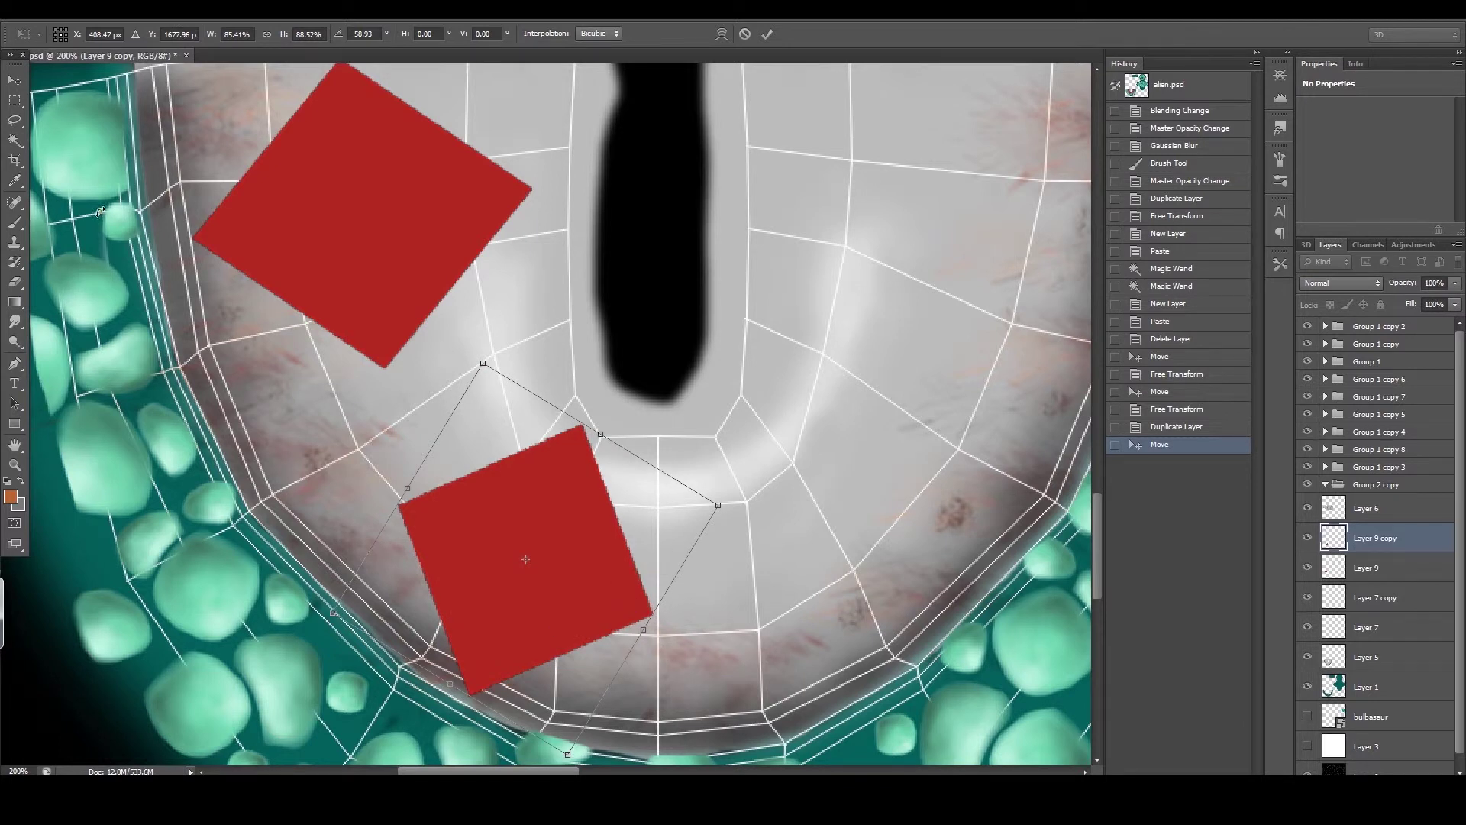
click(13, 94)
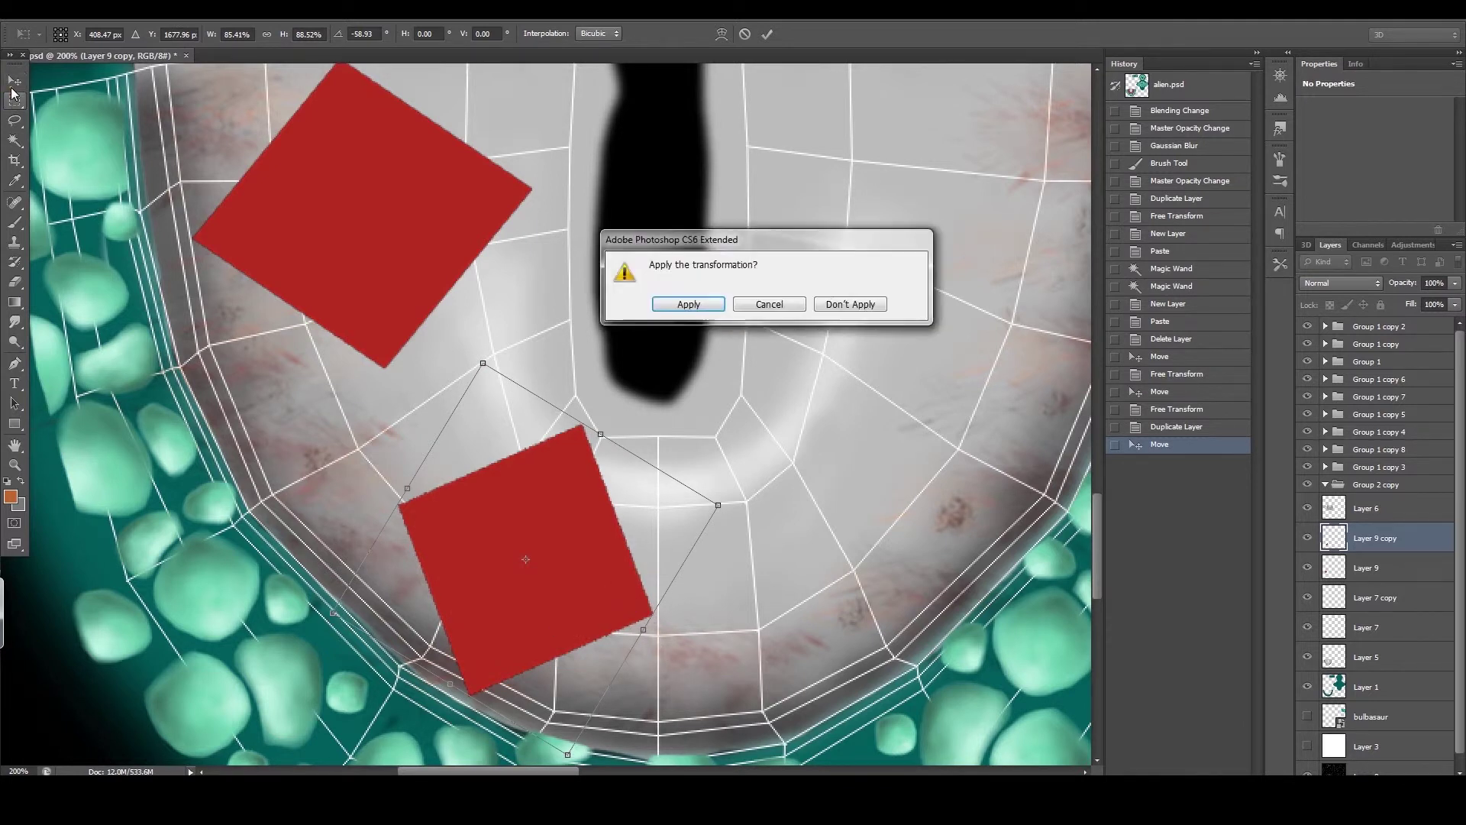
click(687, 302)
click(1380, 566)
- Move the upper red square down, rotate and shrink it, and apply
drag(391, 228, 394, 231)
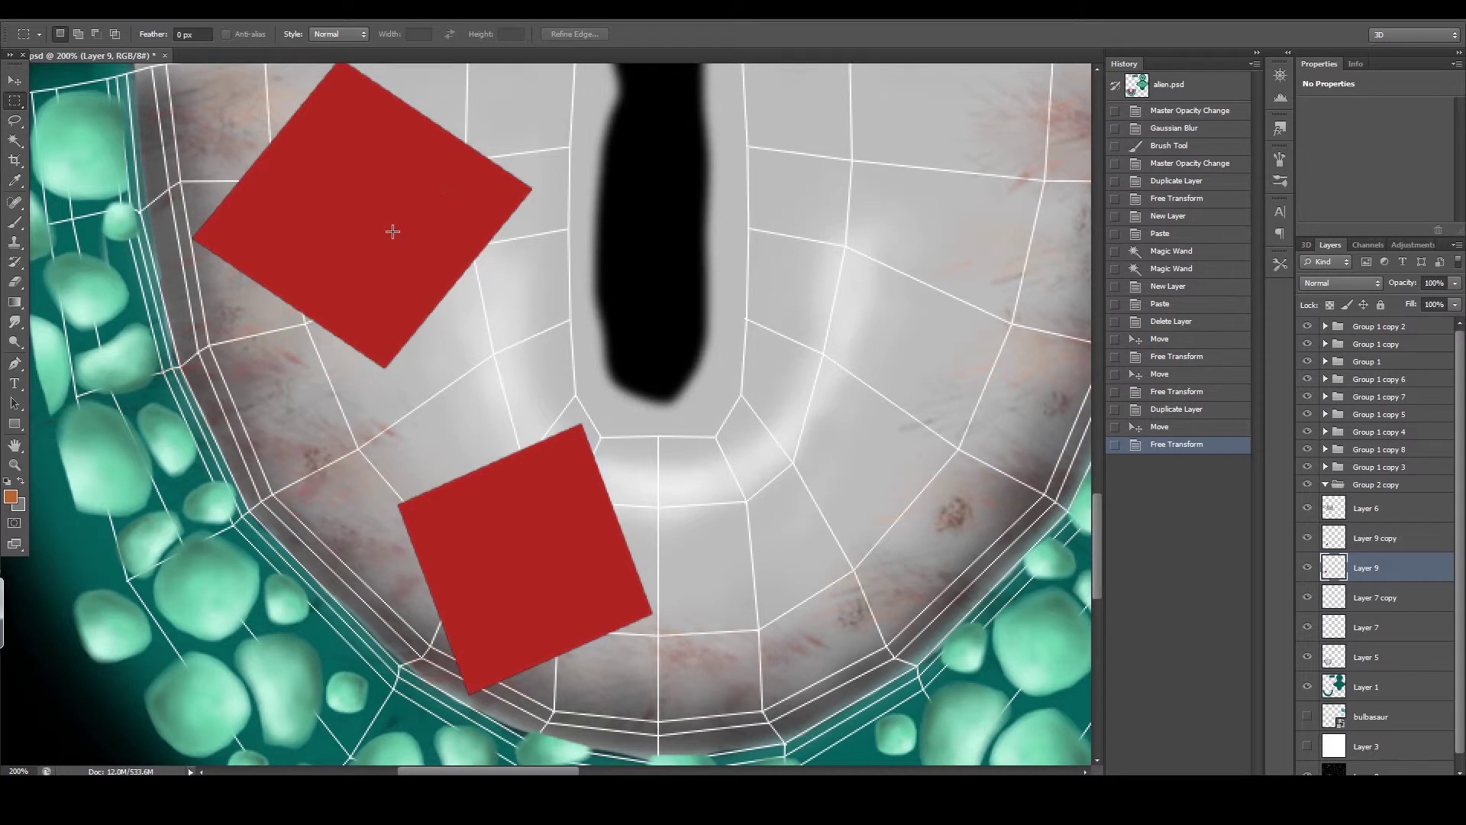
click(14, 79)
key(ctrl+d)
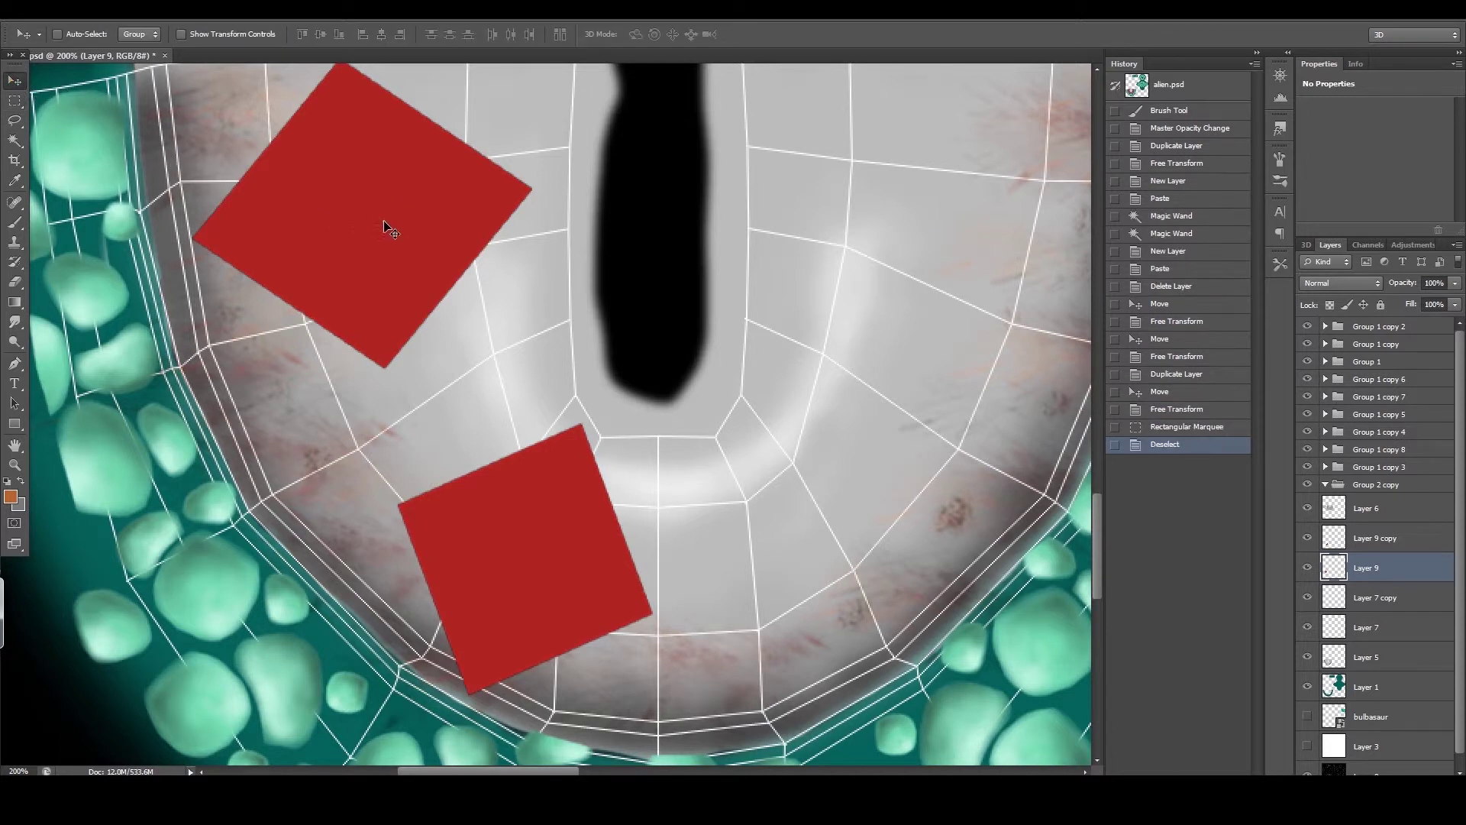
drag(391, 229, 397, 327)
key(ctrl+t)
drag(588, 153, 541, 155)
drag(370, 239, 356, 264)
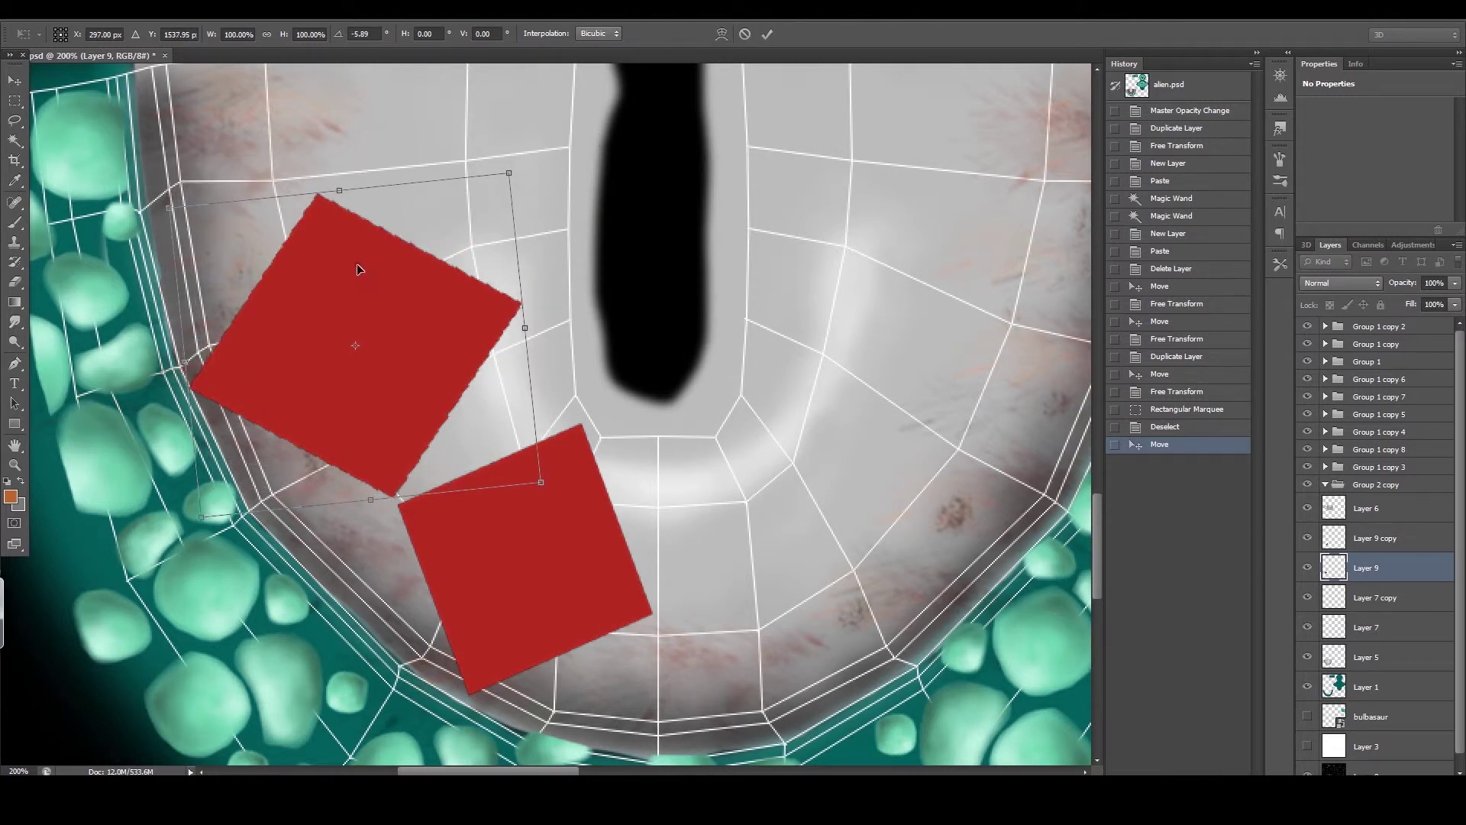
drag(168, 208, 190, 229)
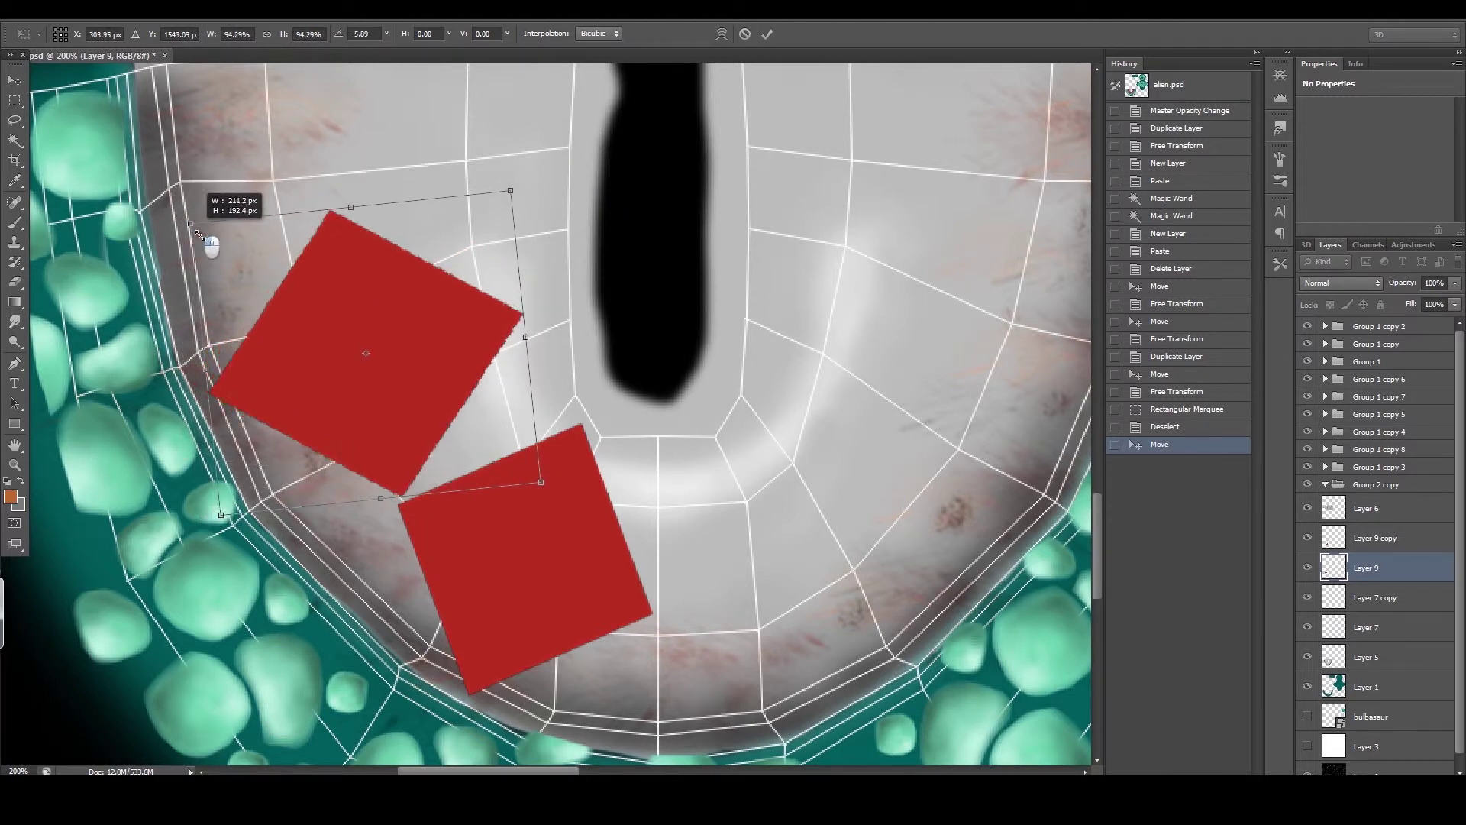
drag(301, 292, 283, 295)
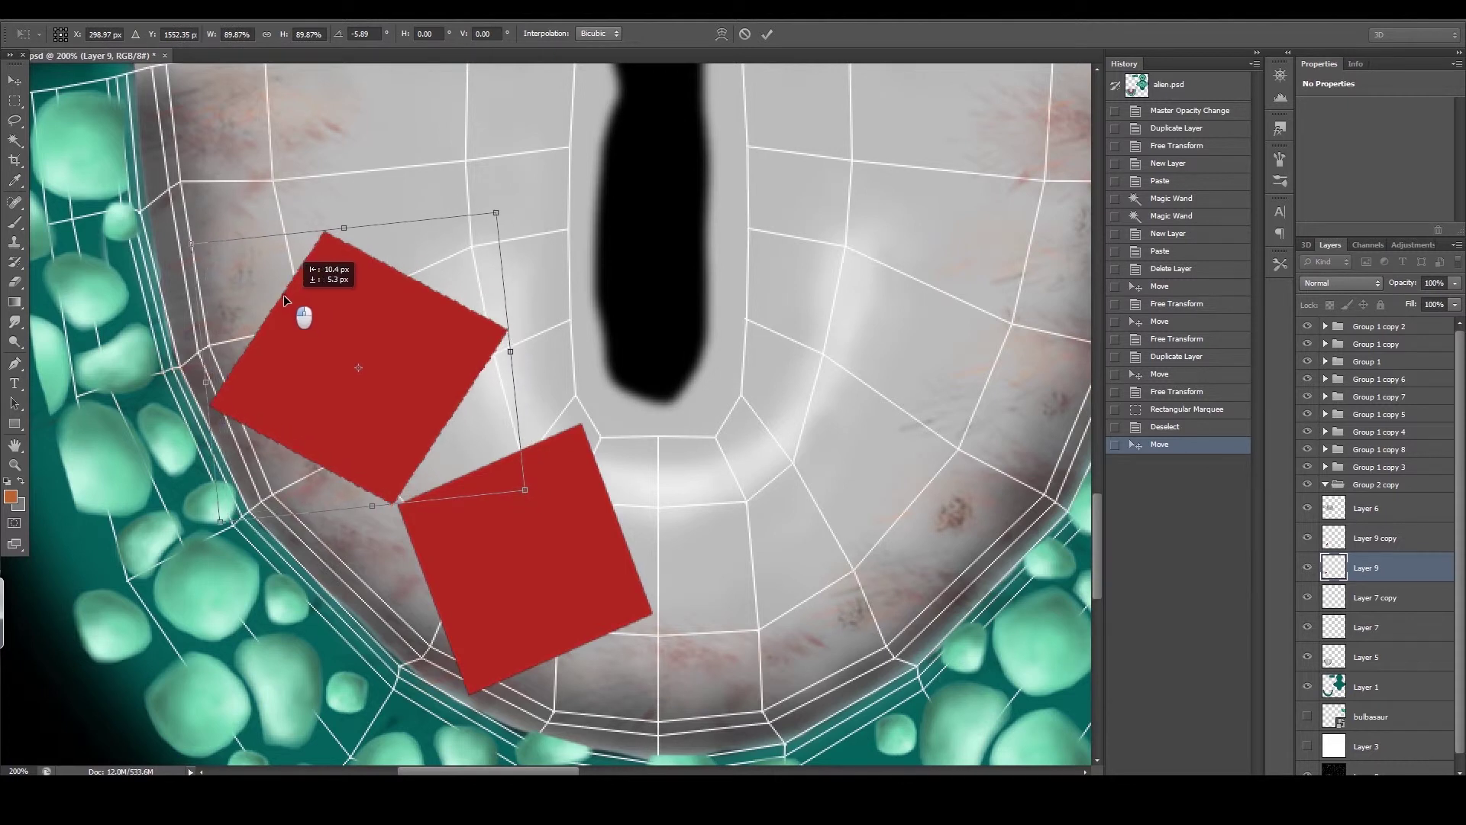
drag(539, 544, 565, 544)
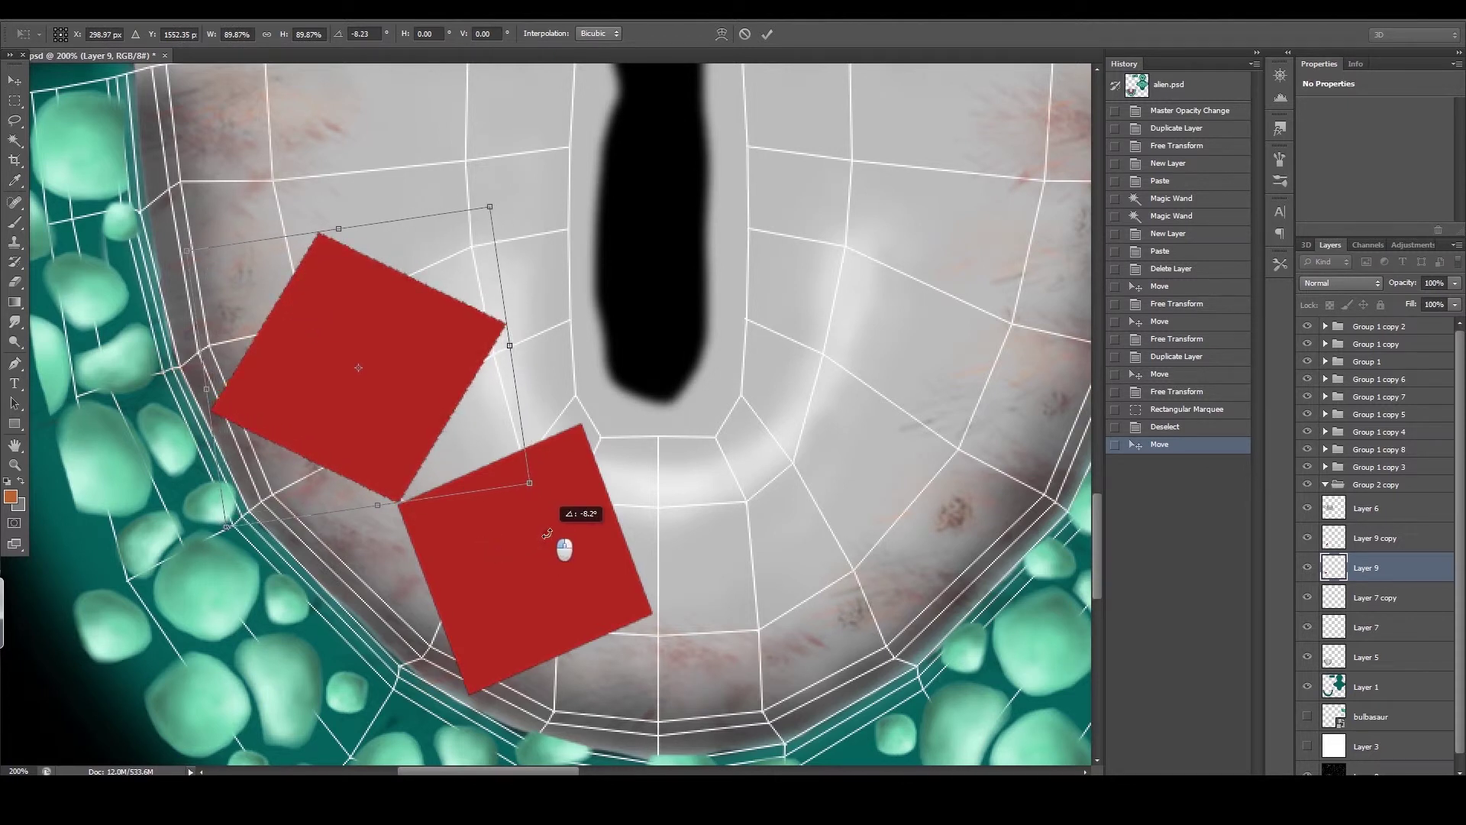
click(13, 80)
click(688, 300)
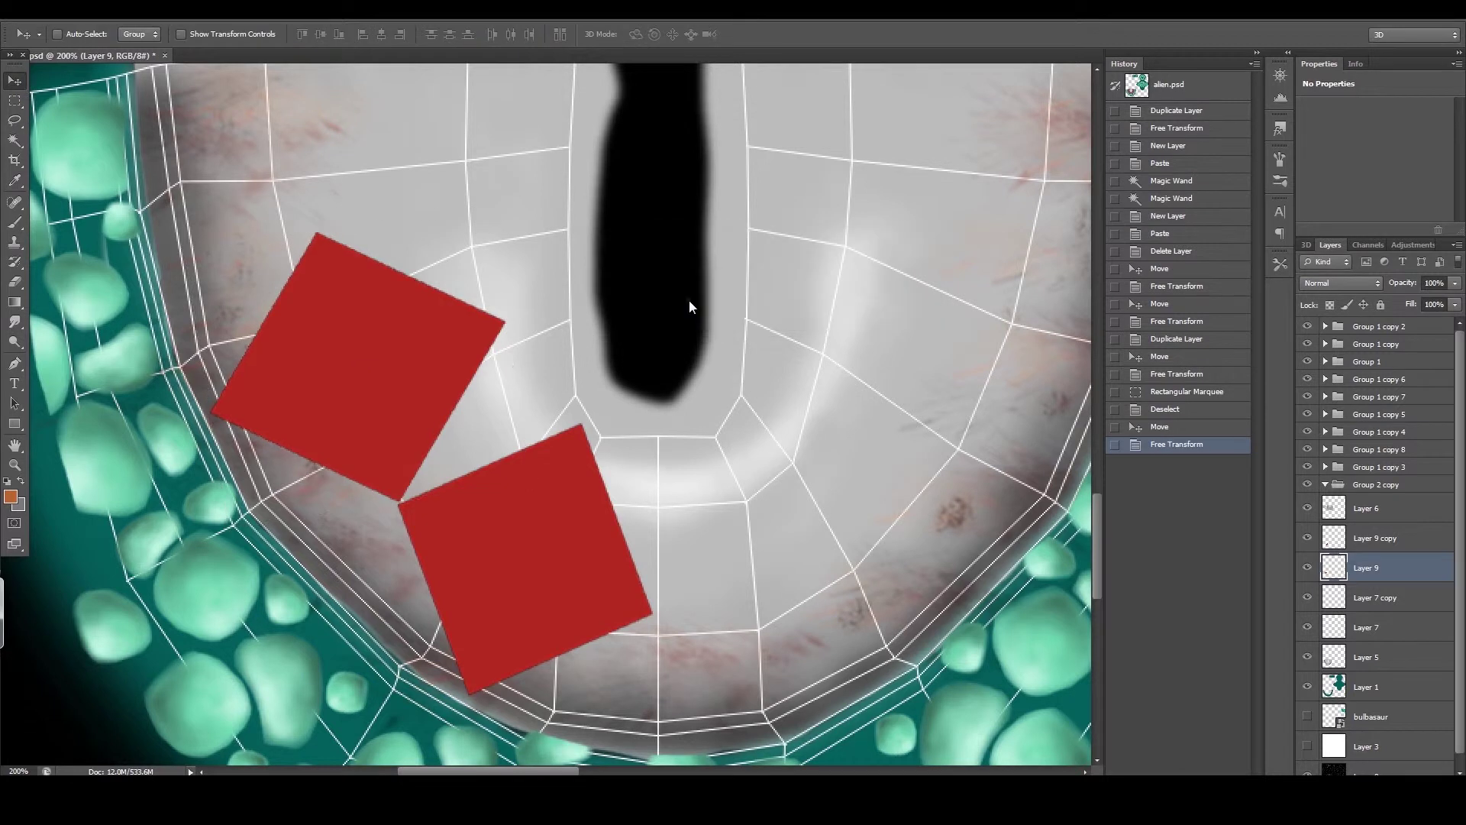
- Nudge the upper square right and down with arrow keys, then duplicate its layer
key(Right)
key(Down)
key(Right)
key(Right)
key(Right)
key(Down)
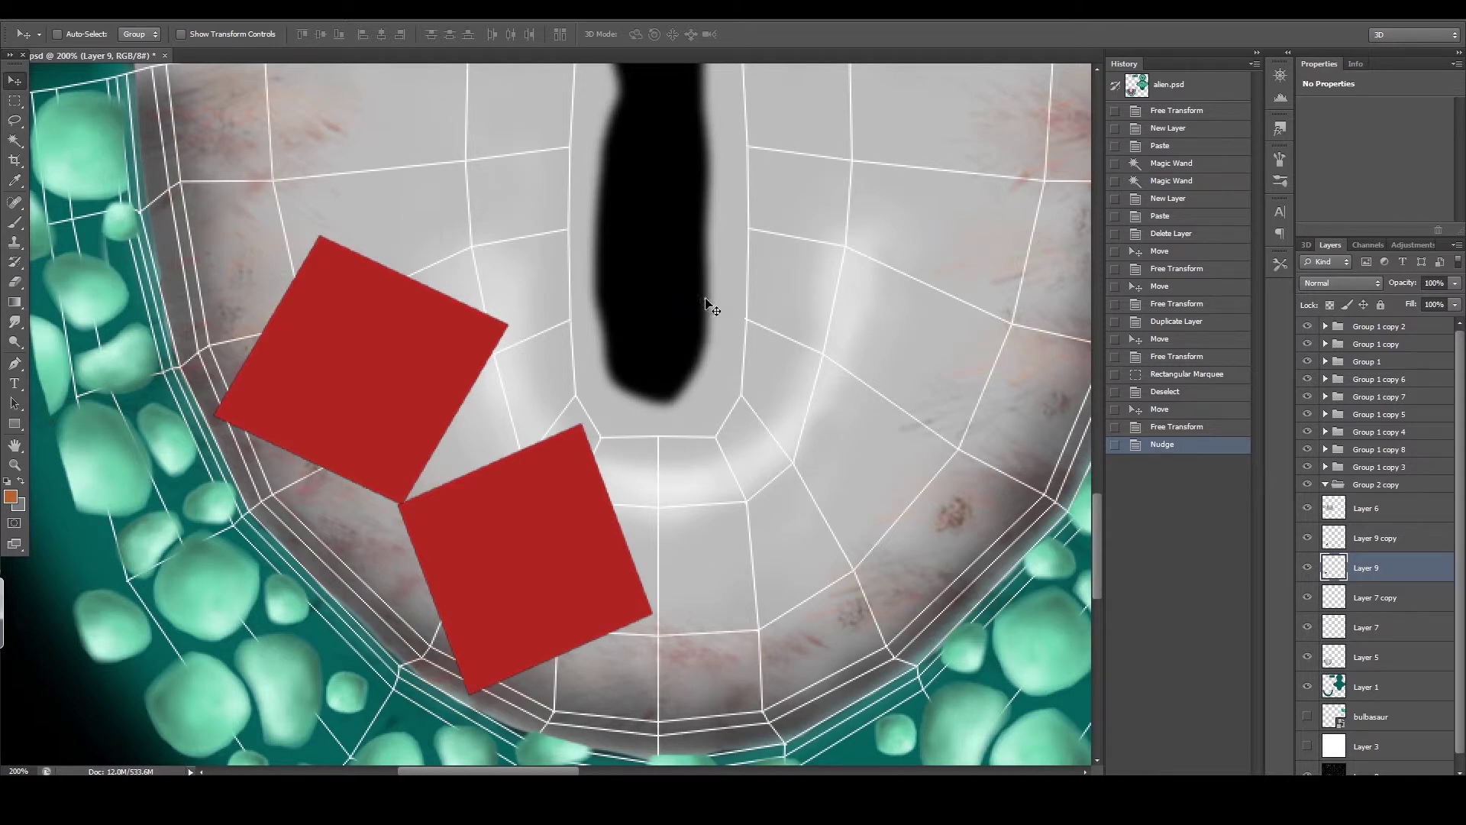
mouse_move(1409, 567)
mouse_down()
mouse_move(1437, 742)
mouse_move(1422, 771)
mouse_up()
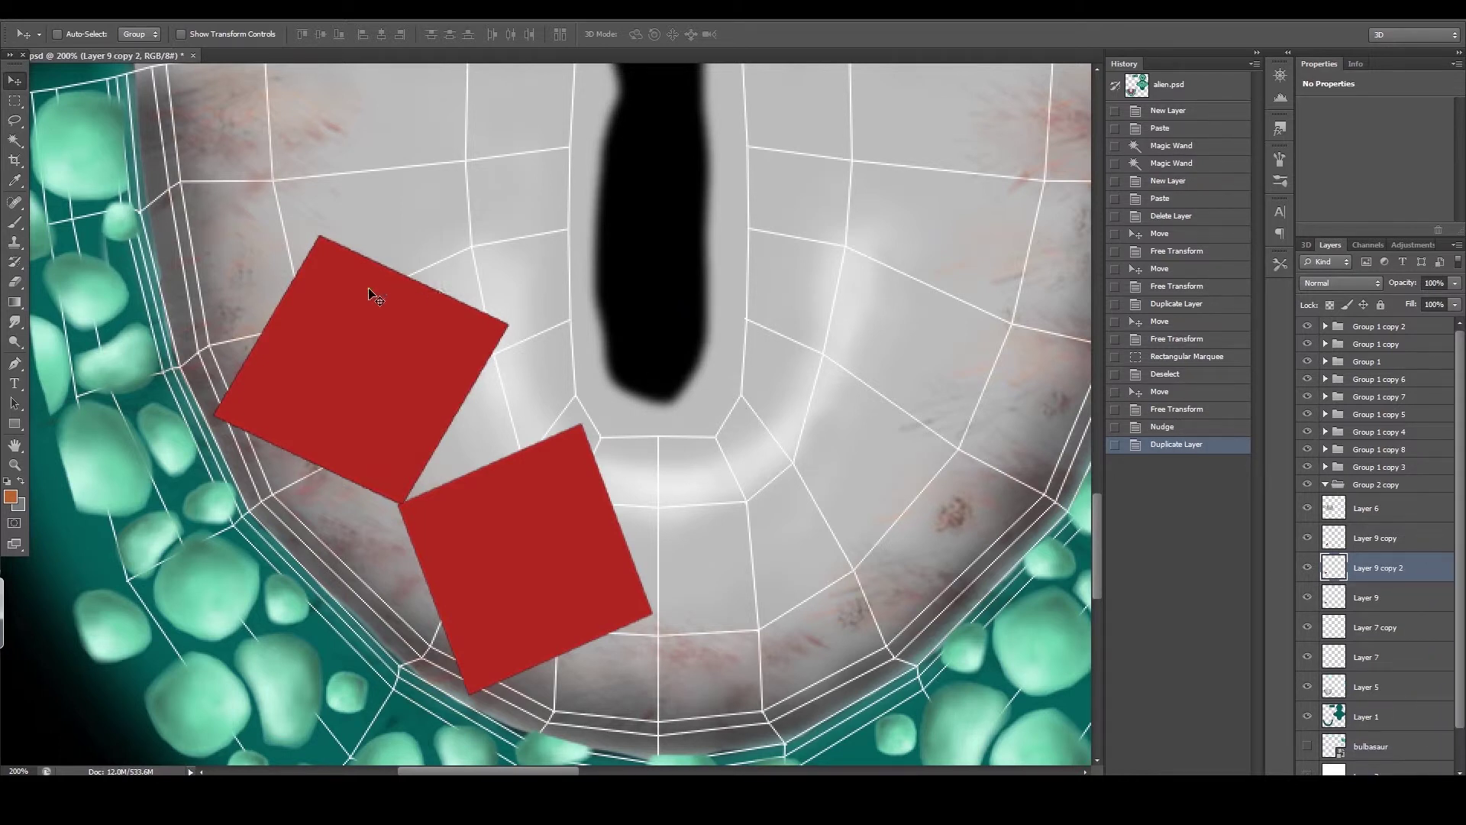
- Move the duplicated square upward, then rotate, scale and reposition it as the third diamond
drag(370, 295, 365, 129)
mouse_move(425, 221)
mouse_down()
mouse_move(446, 313)
mouse_move(440, 370)
mouse_up()
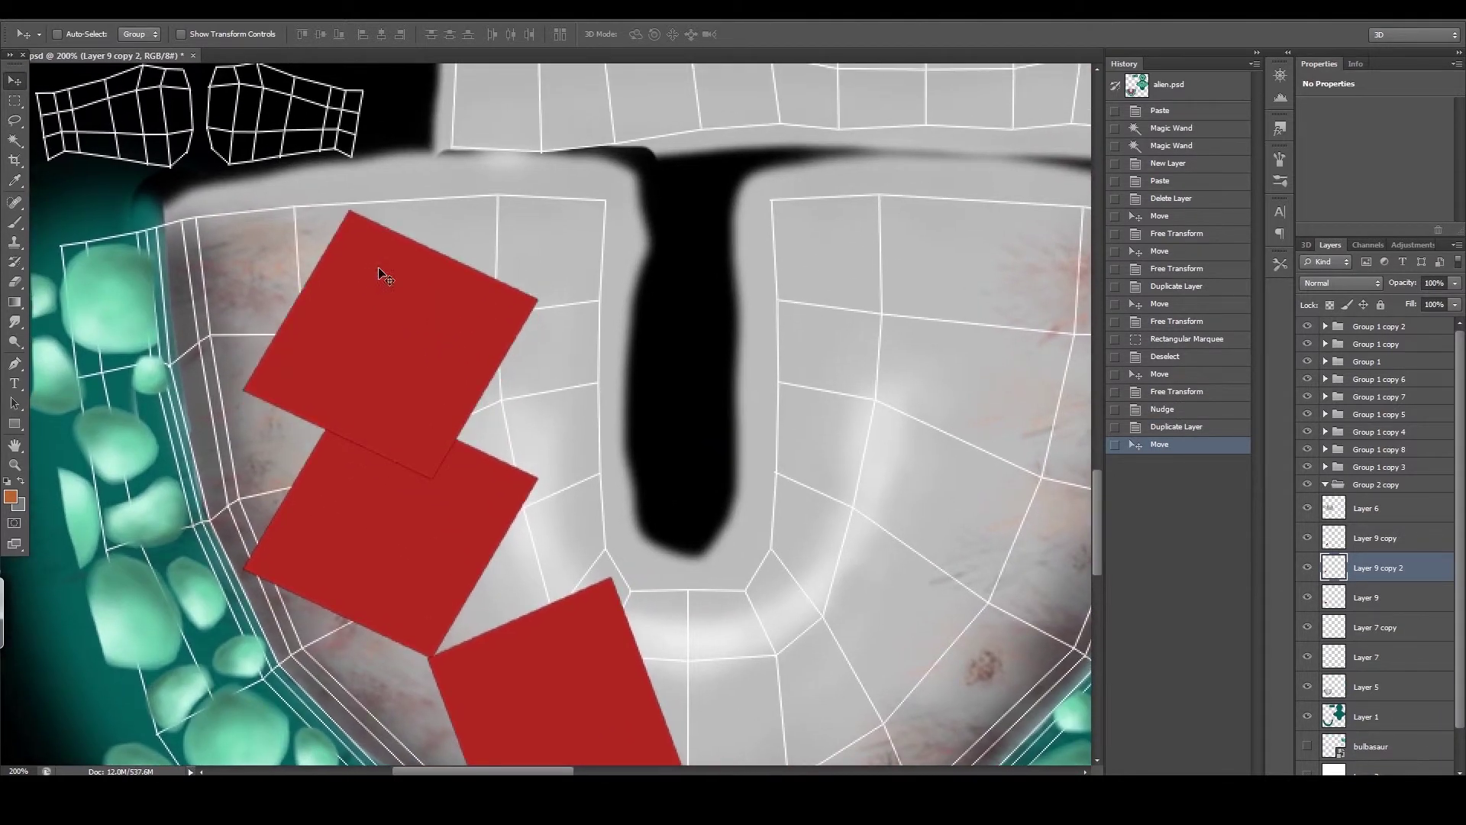
key(ctrl+t)
drag(595, 206, 623, 273)
drag(310, 162, 329, 184)
drag(263, 120, 217, 160)
click(14, 80)
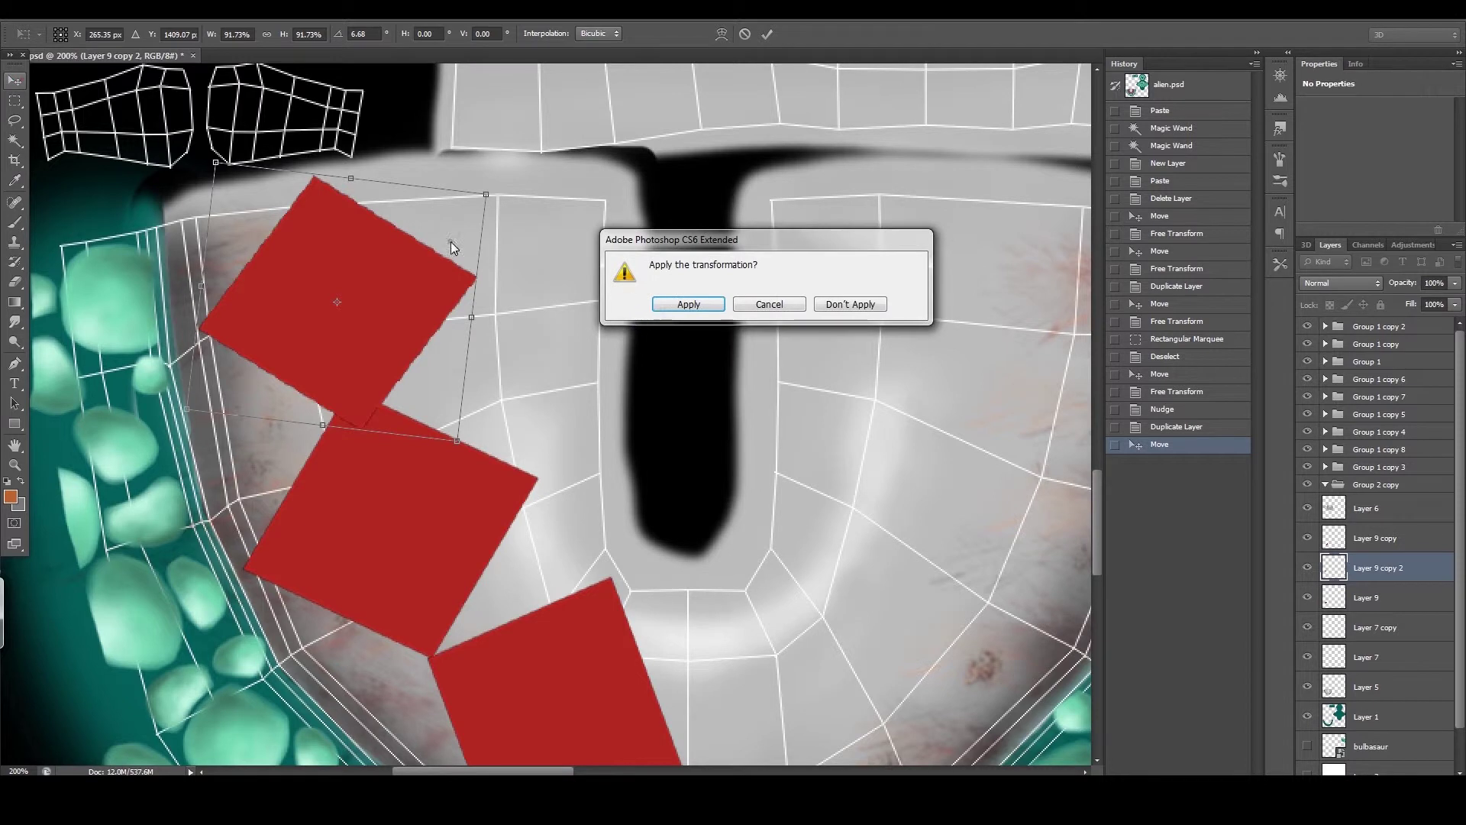
click(688, 304)
click(1381, 600)
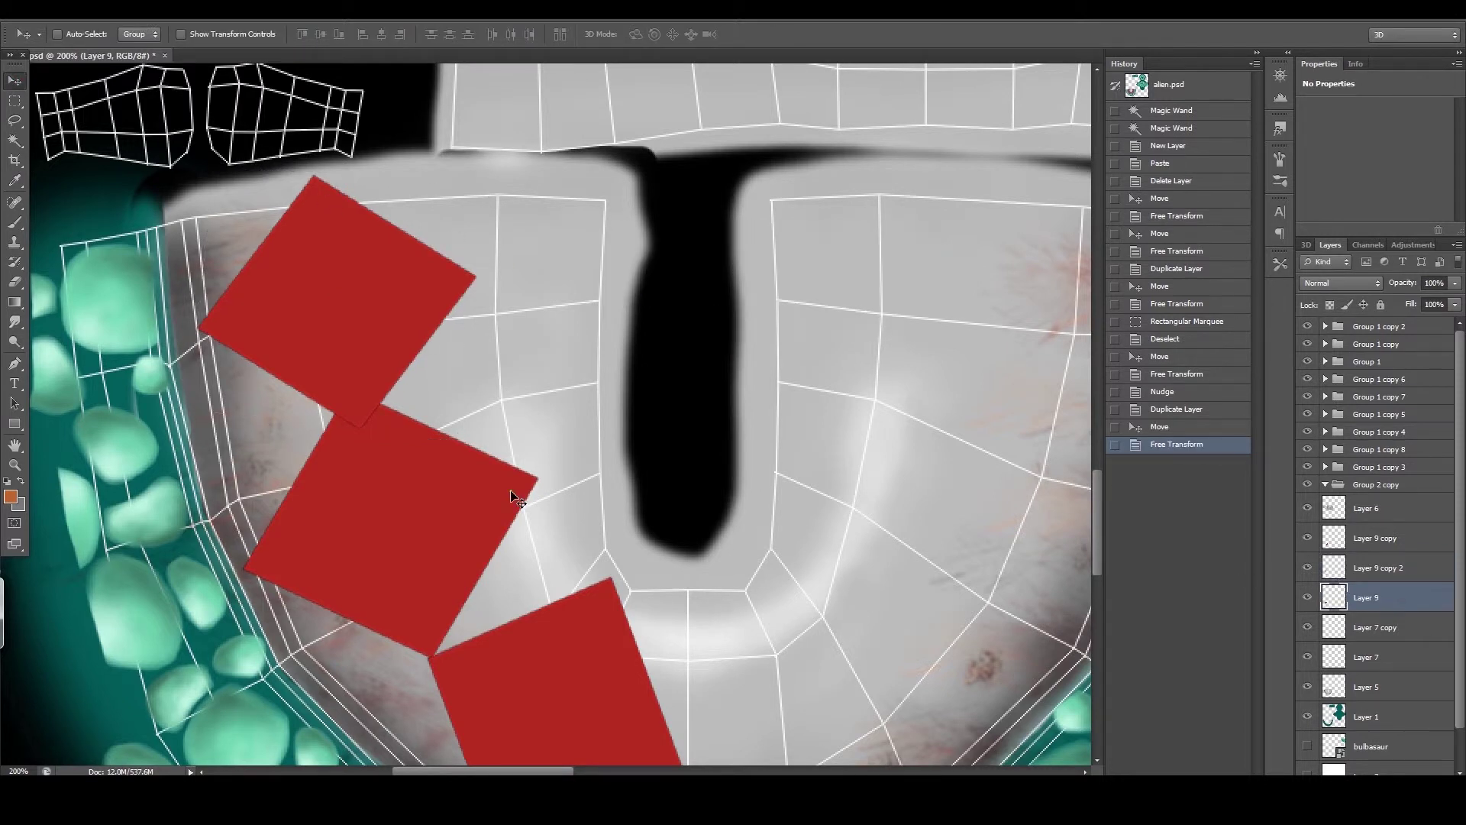
- Shrink the middle red diamond slightly and apply the resize
key(ctrl+t)
drag(237, 387, 249, 403)
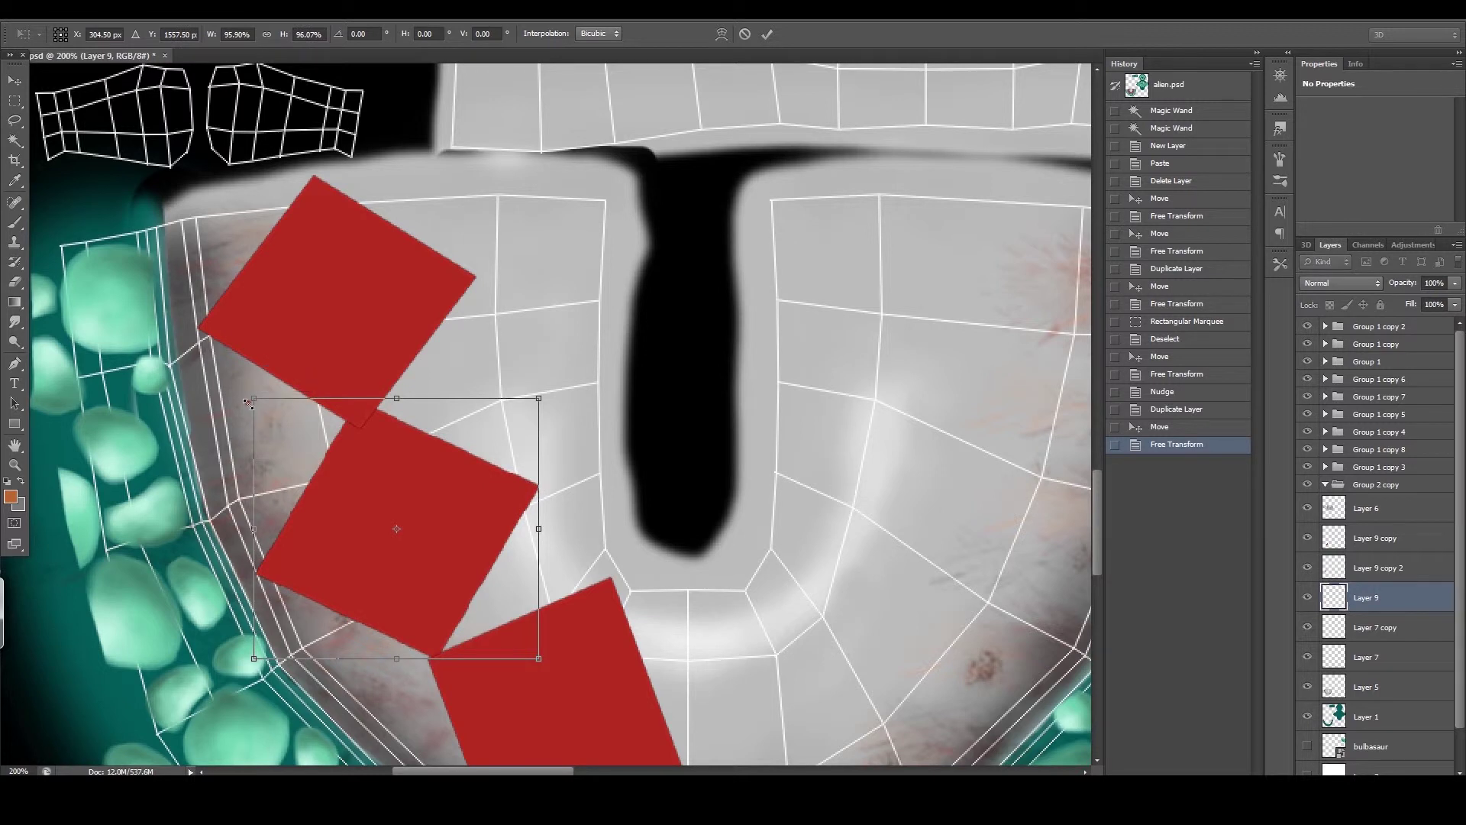
click(15, 79)
click(688, 304)
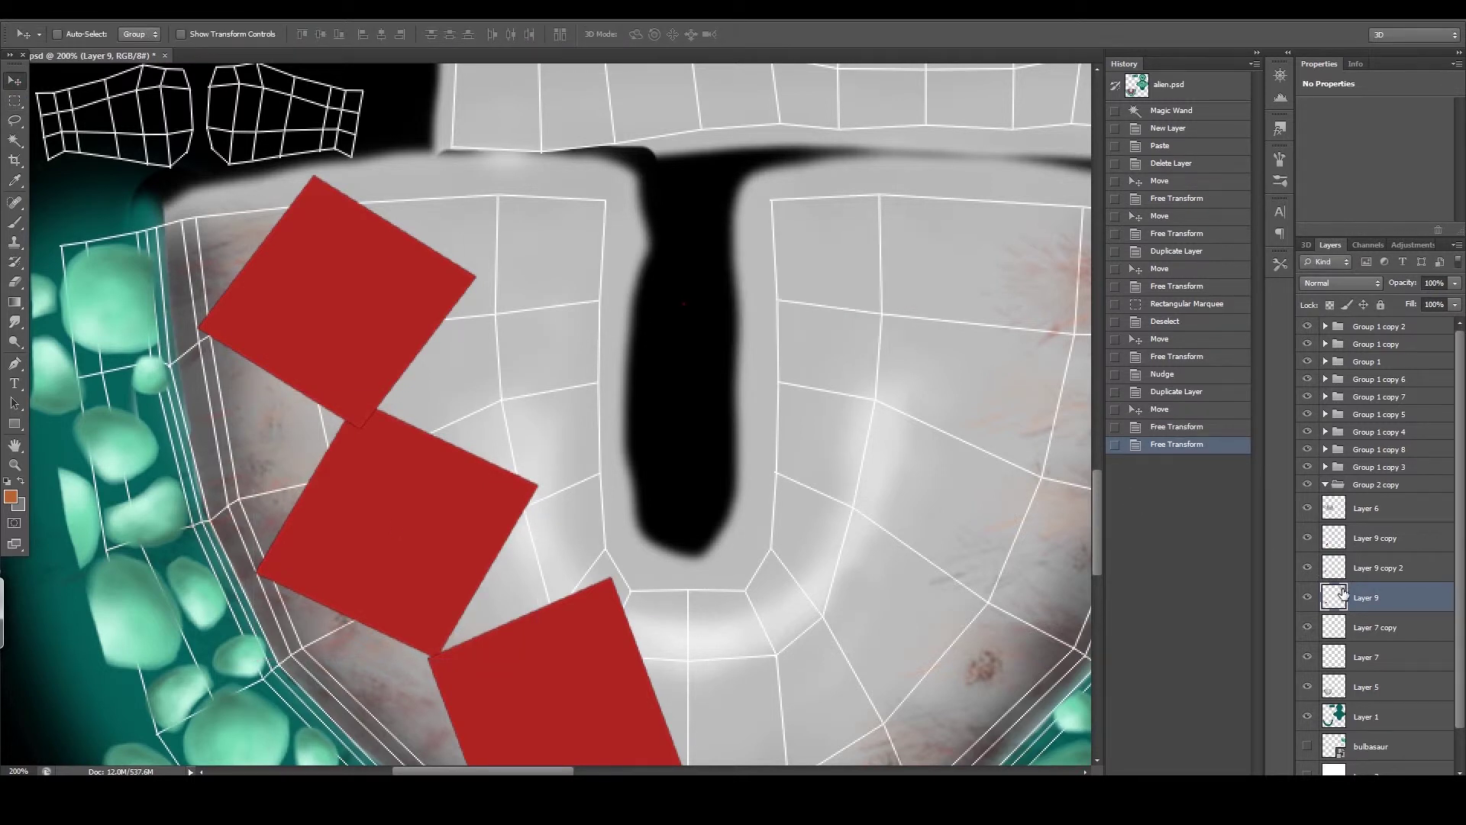
click(1375, 627)
drag(471, 509, 422, 406)
key(ctrl+t)
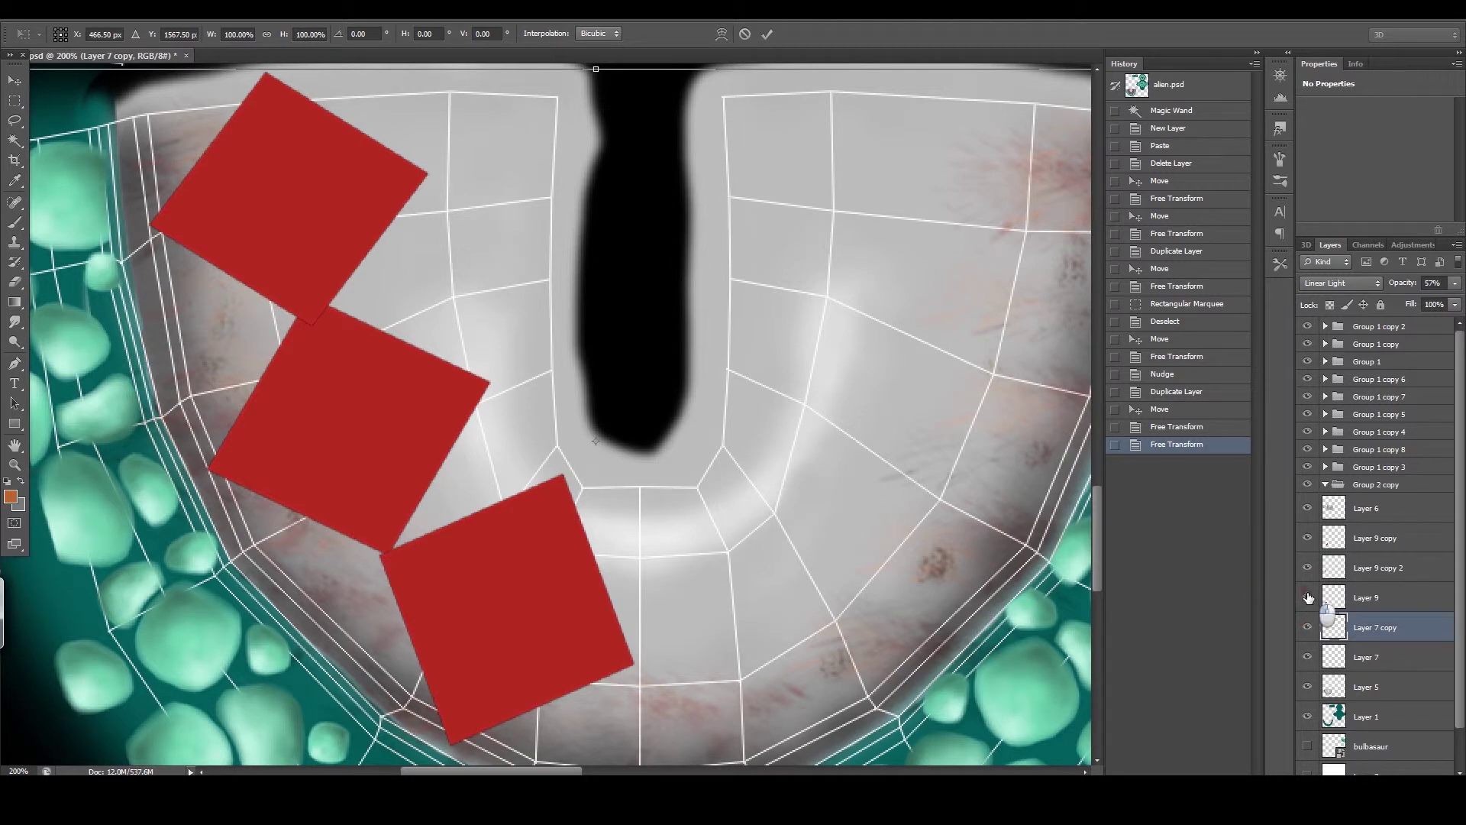
- Toggle layer visibility to identify each diamond's layer and select Layer 9 copy
key(Return)
click(1307, 599)
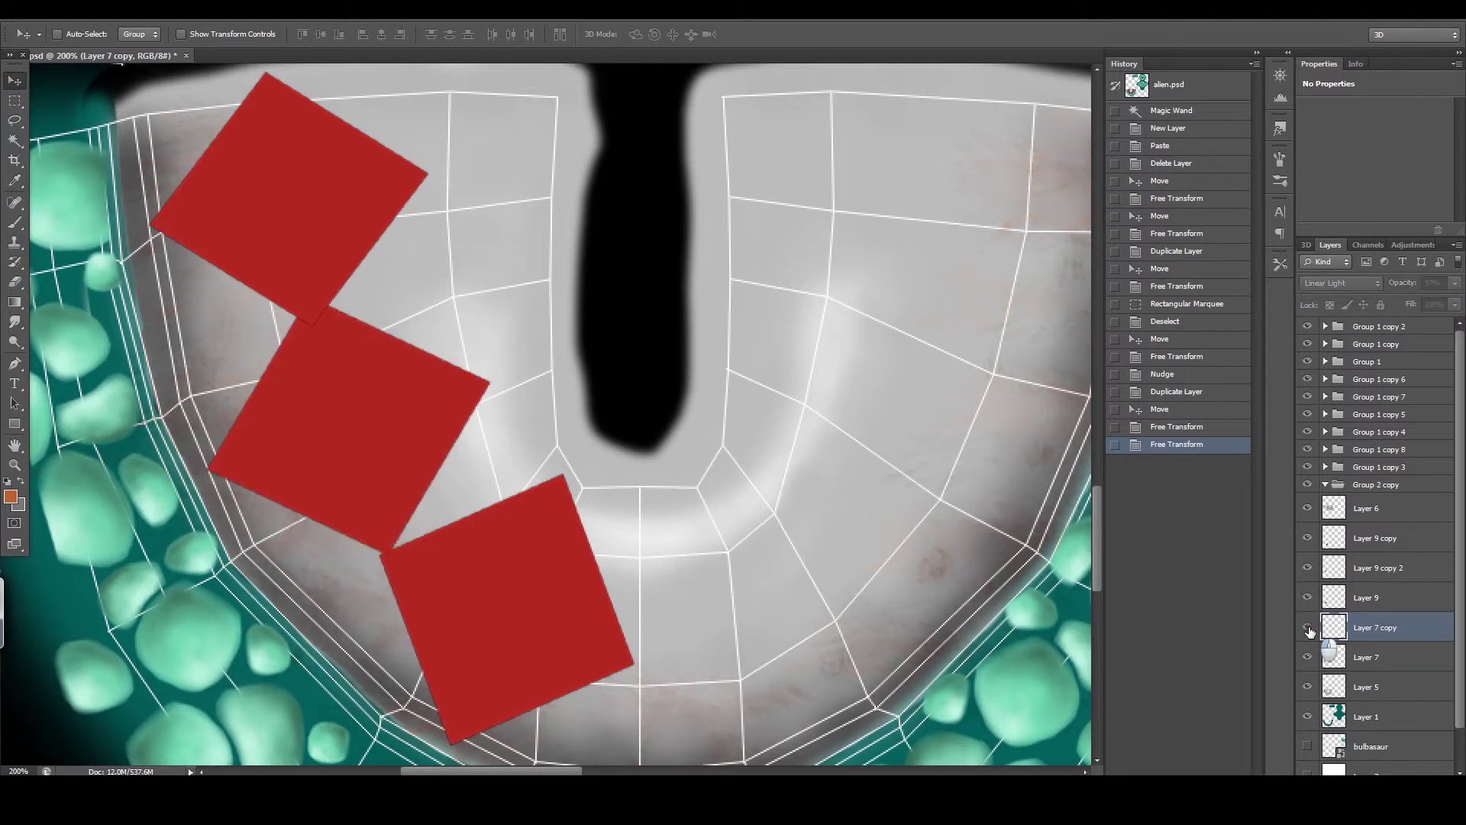
click(1307, 568)
click(1307, 538)
click(1307, 537)
click(1368, 539)
- Rotate the bottom diamond slightly and shrink it a little
key(ctrl+t)
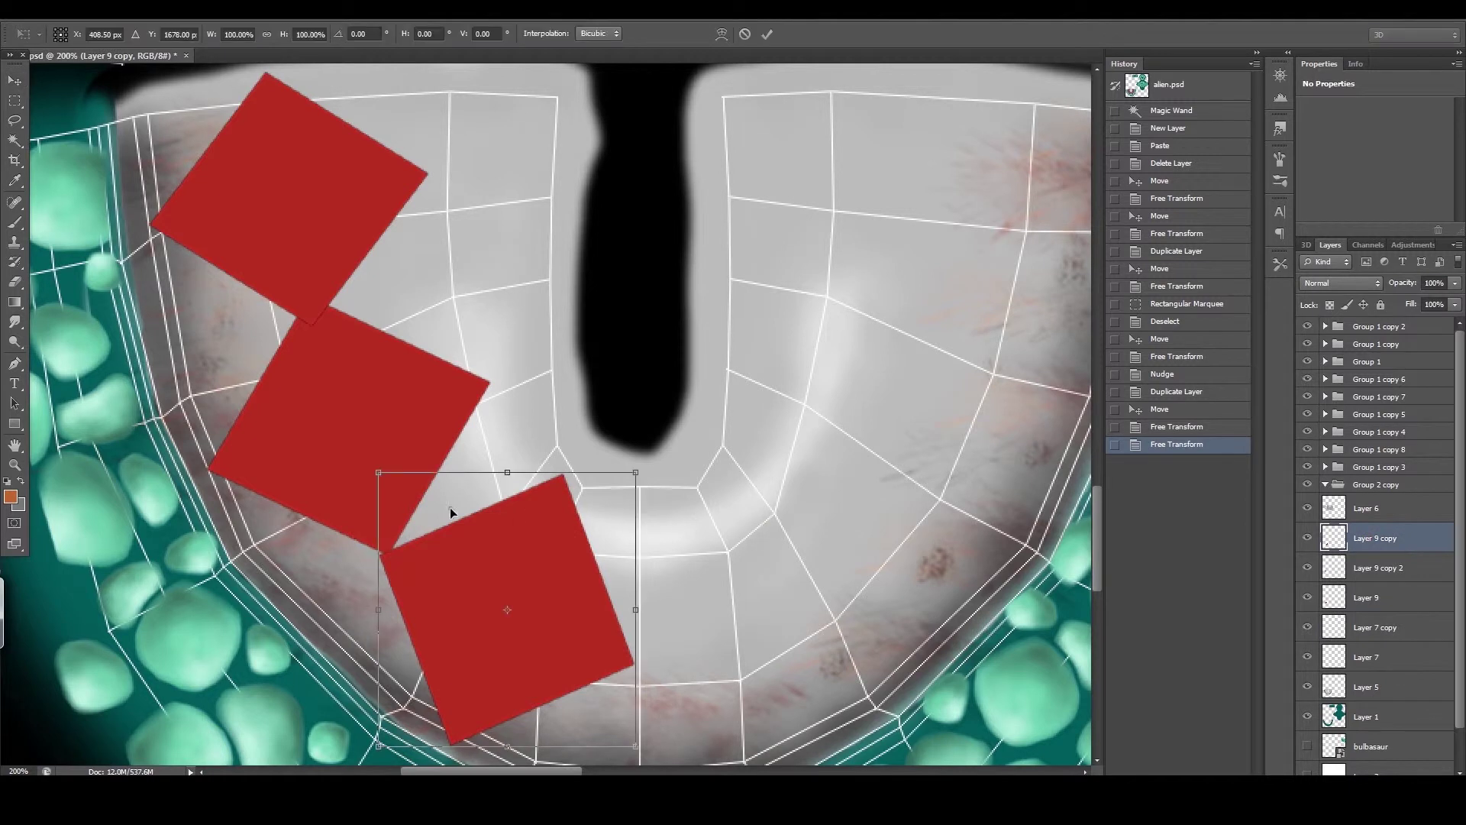
drag(658, 475, 684, 452)
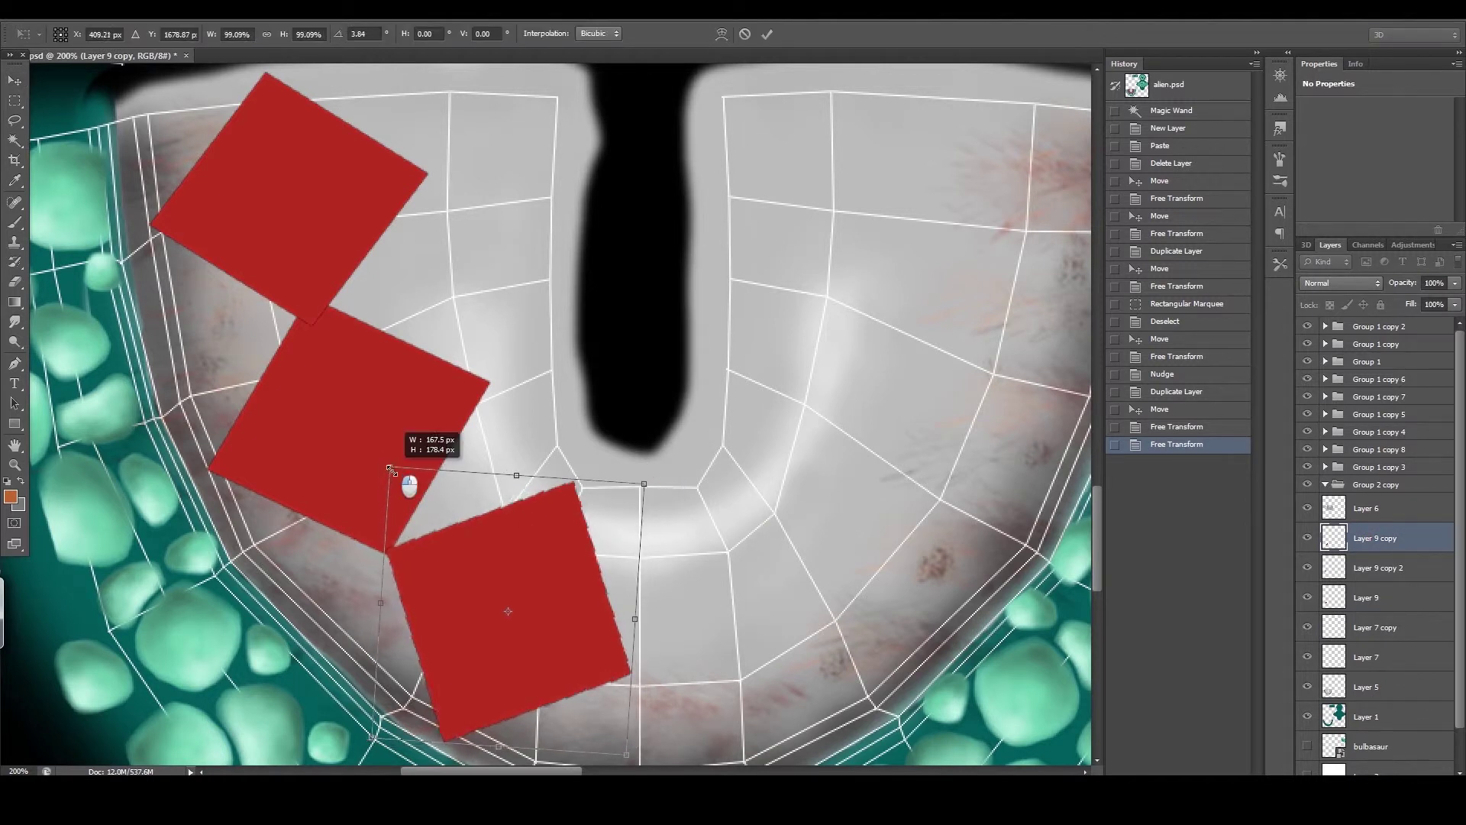
drag(388, 456, 395, 472)
drag(429, 547, 424, 551)
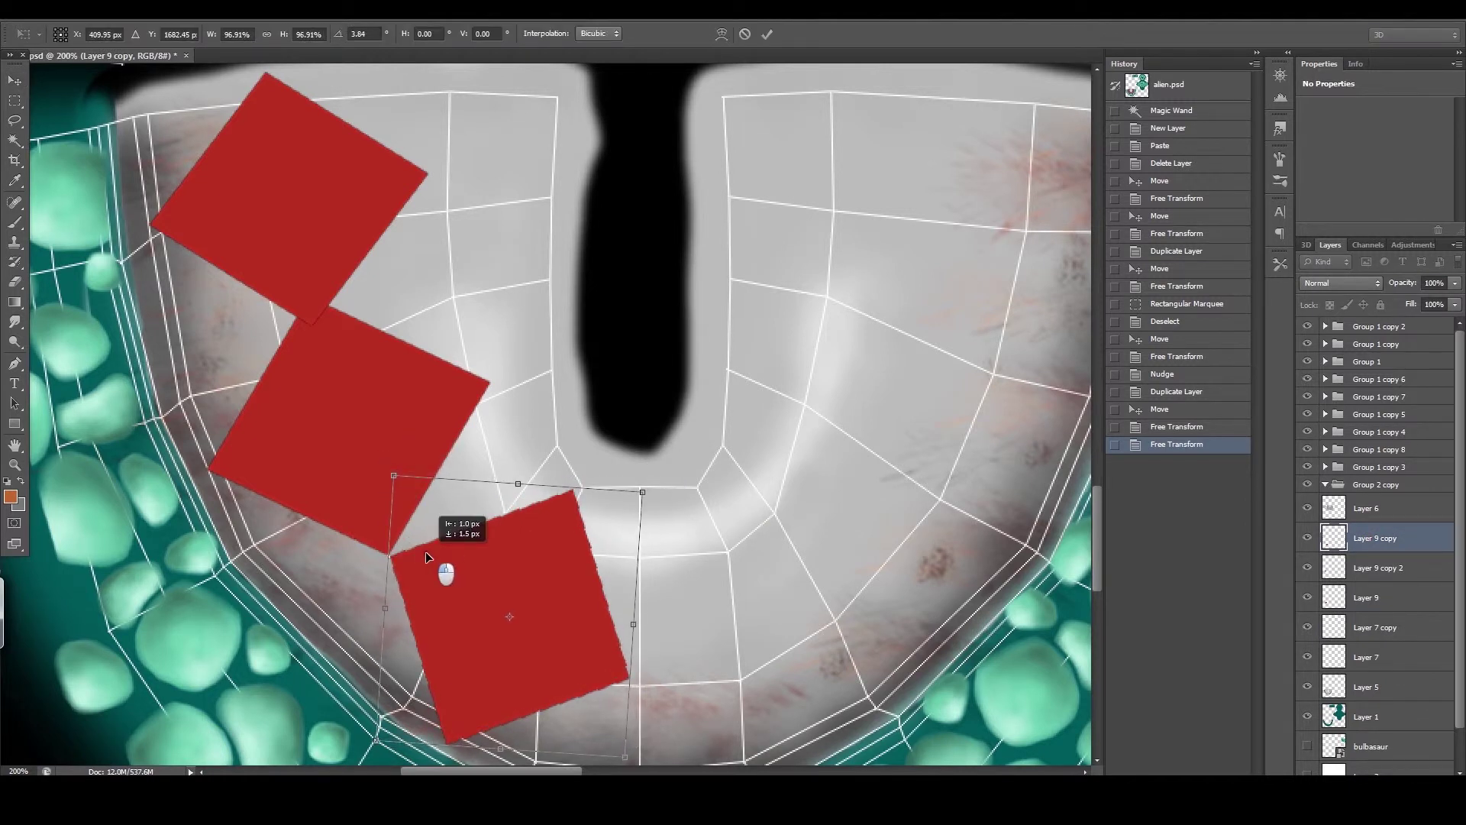
drag(393, 475, 401, 484)
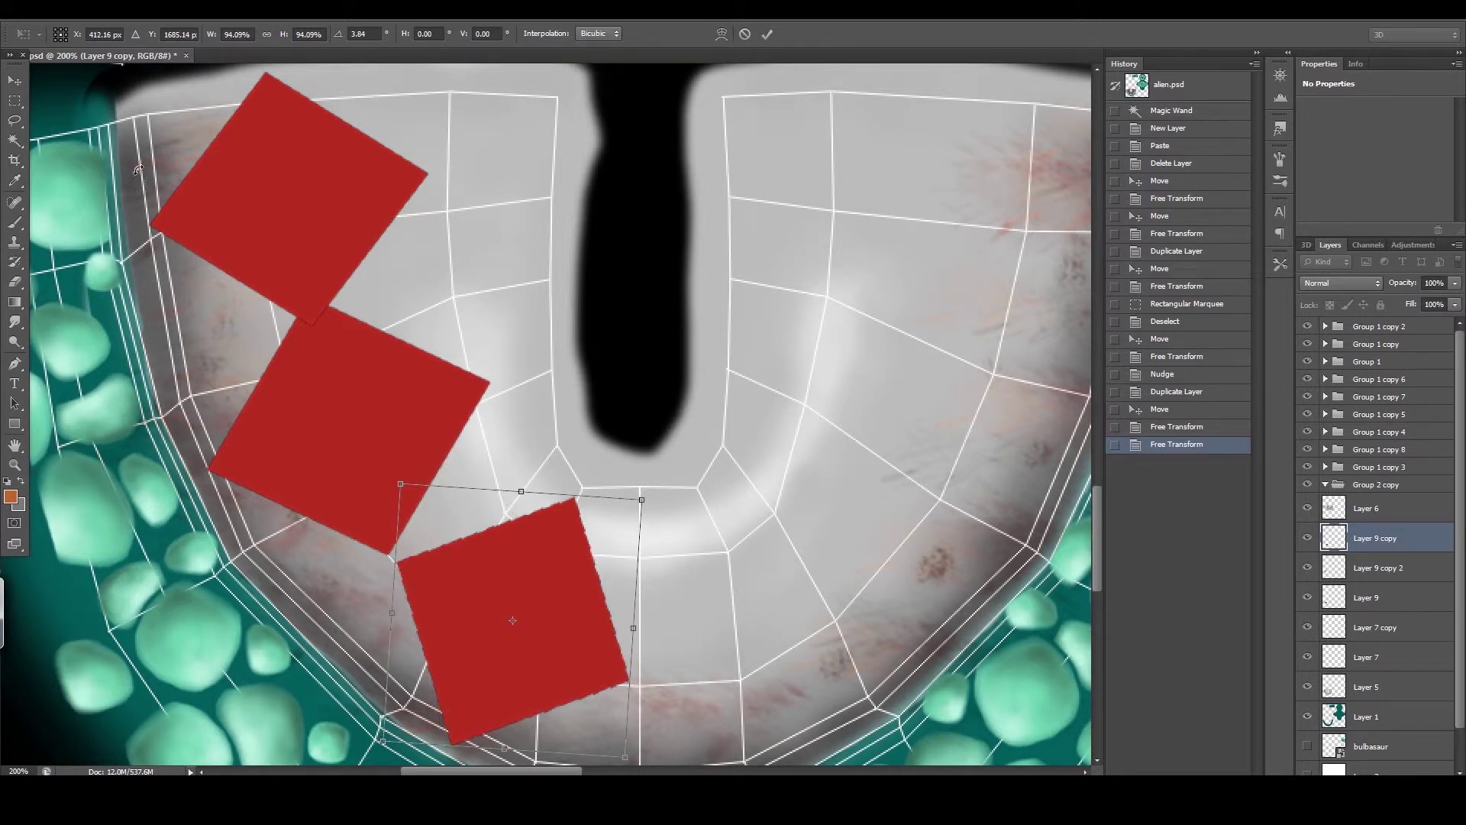
click(14, 78)
click(689, 305)
- Shift the top and middle diamonds slightly, then shrink the top diamond a bit
click(1335, 567)
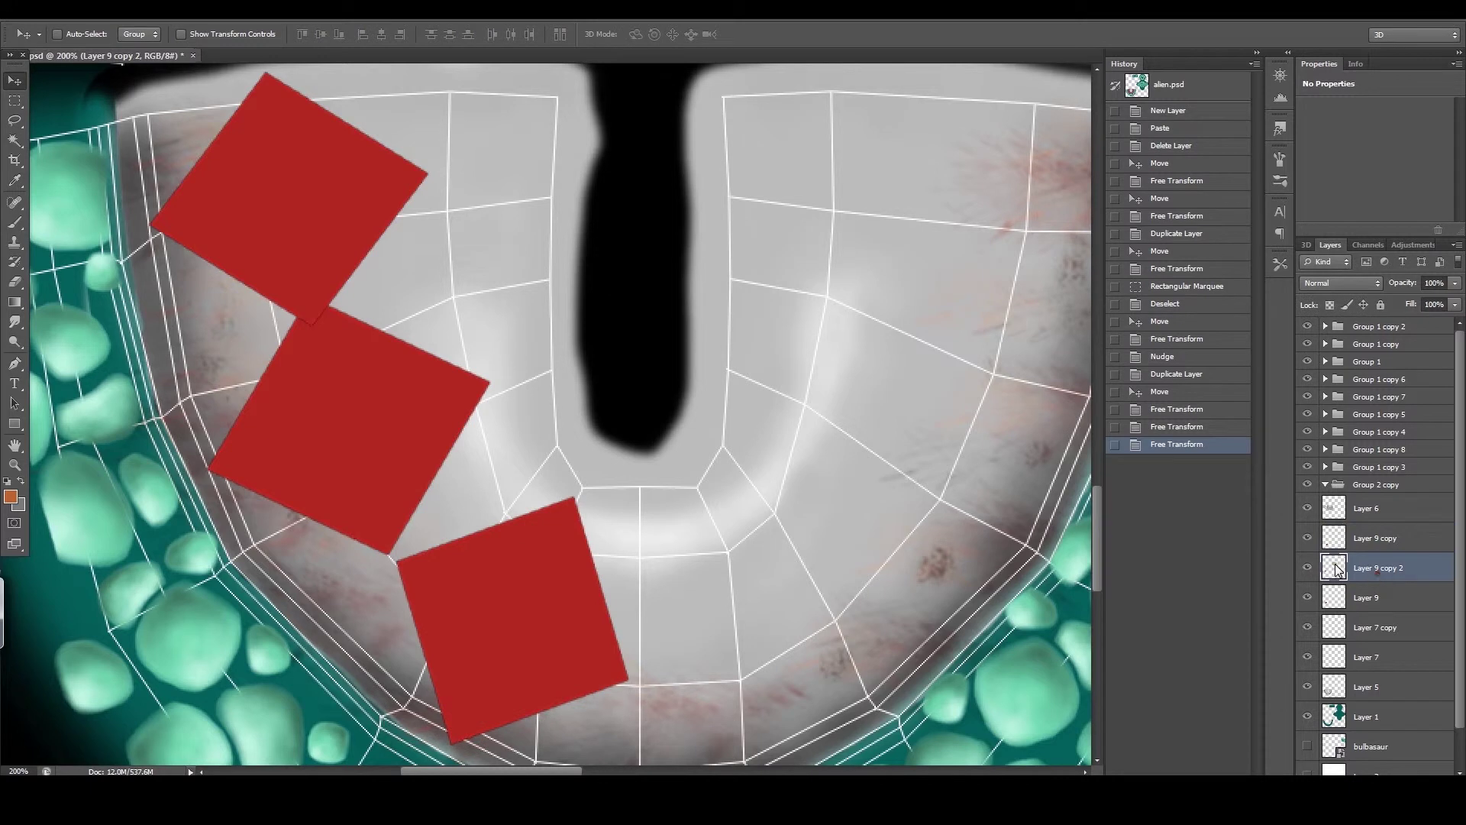
drag(393, 458, 395, 455)
click(1363, 599)
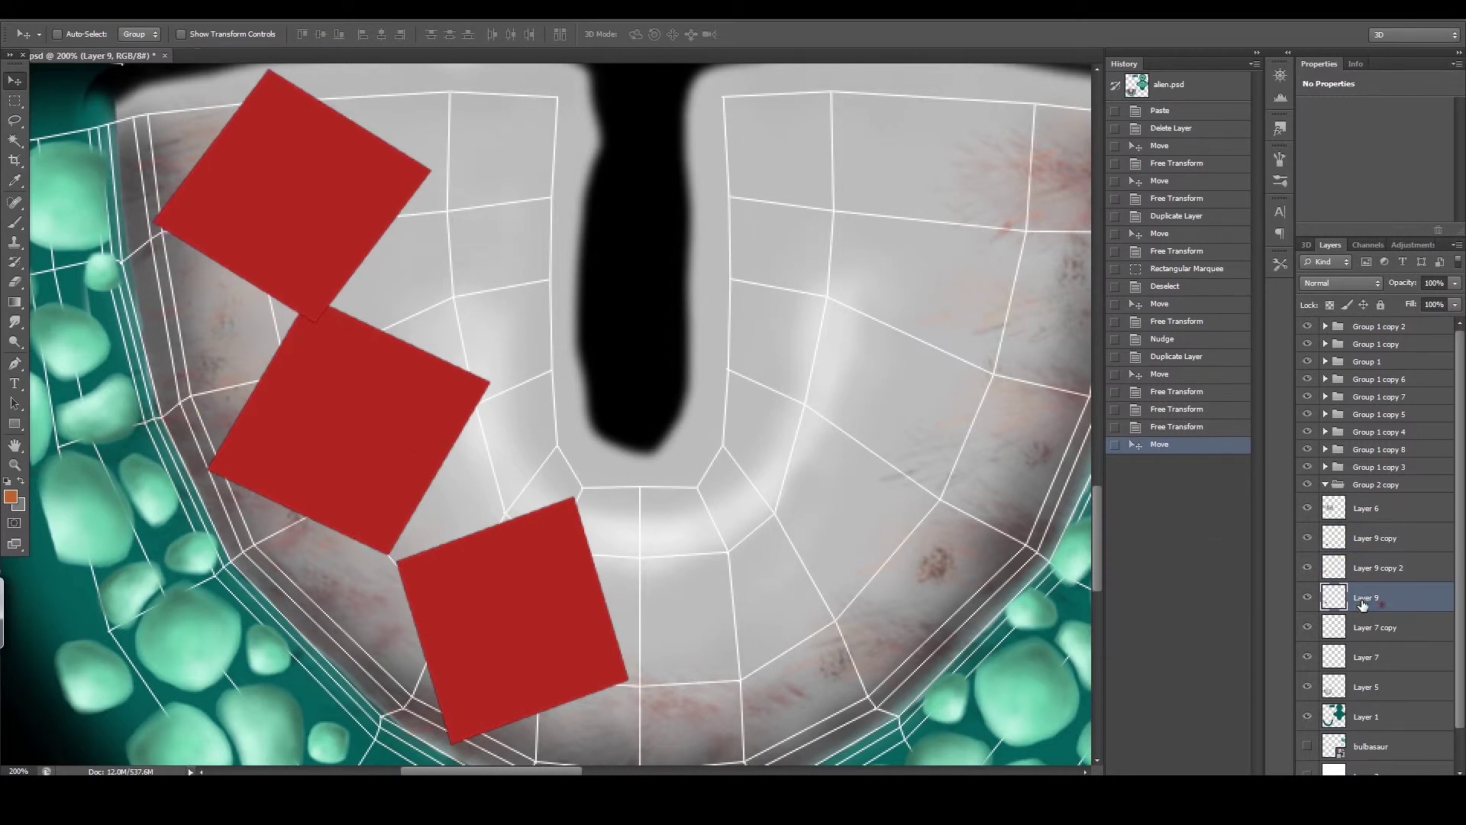
drag(429, 480, 477, 488)
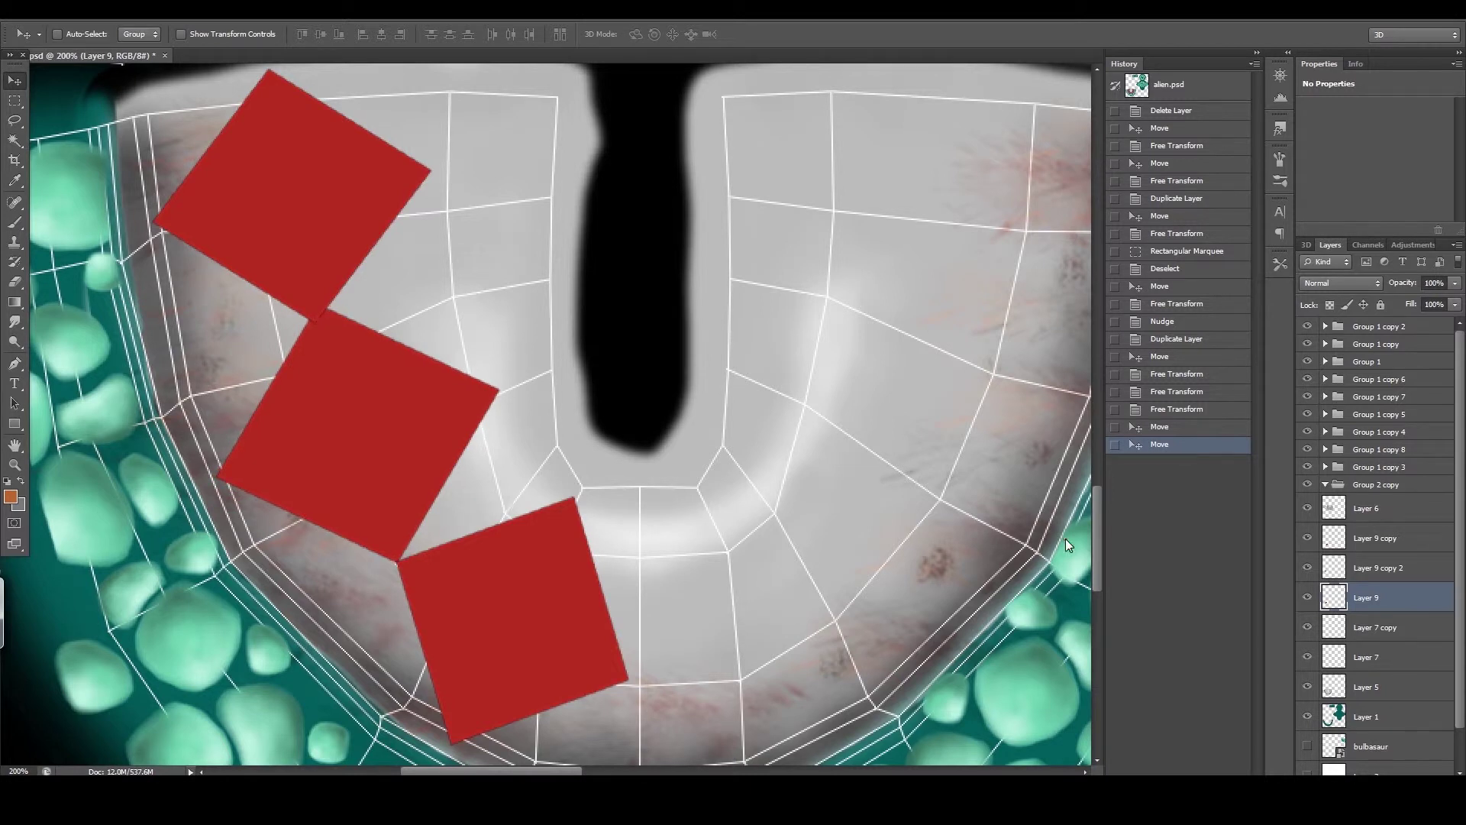
click(1364, 567)
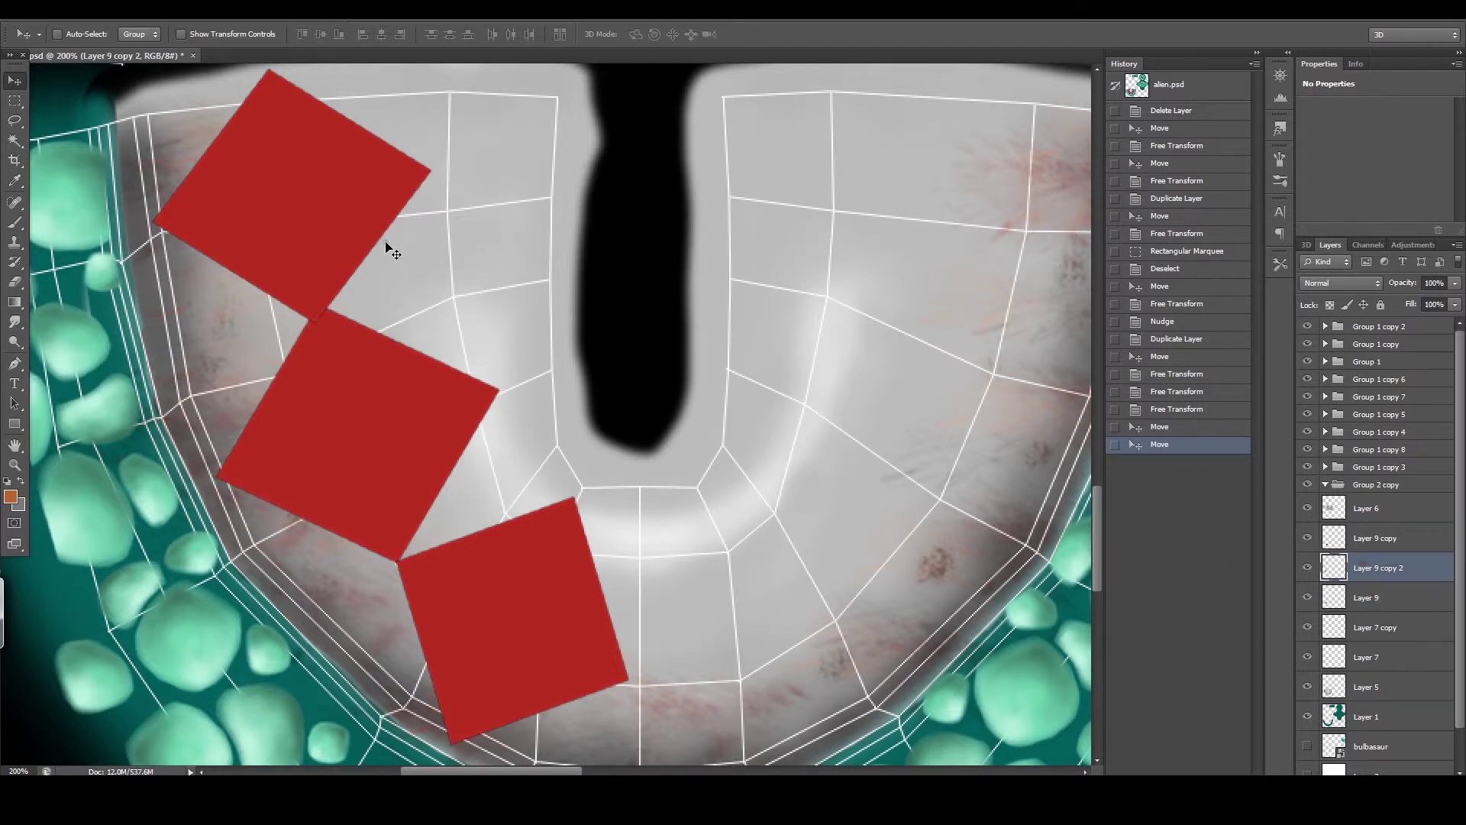
key(ctrl+t)
drag(432, 326, 423, 316)
key(v)
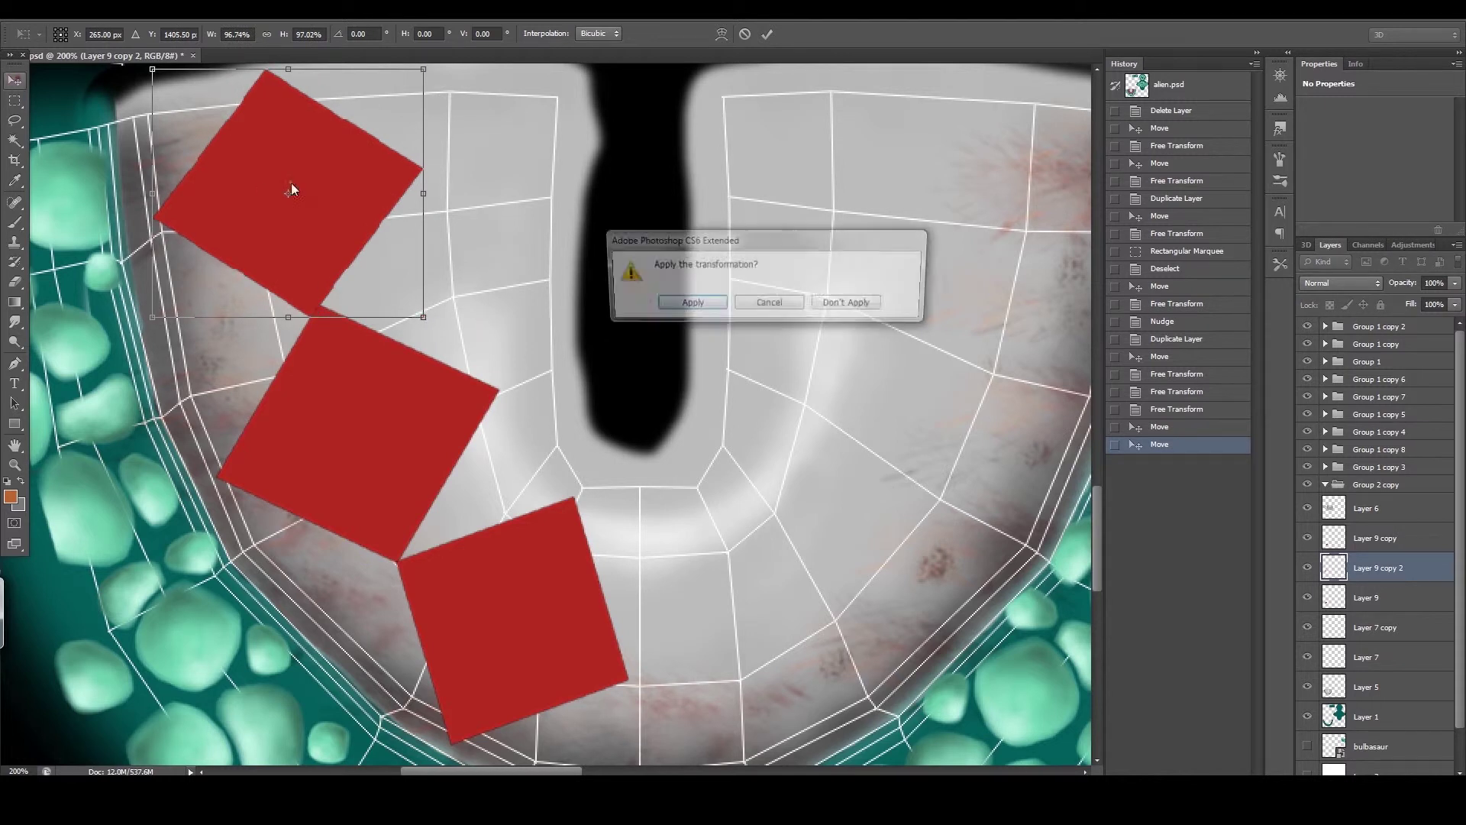
click(687, 301)
- Shrink the middle diamond to about 93% and nudge it right and up
click(1372, 604)
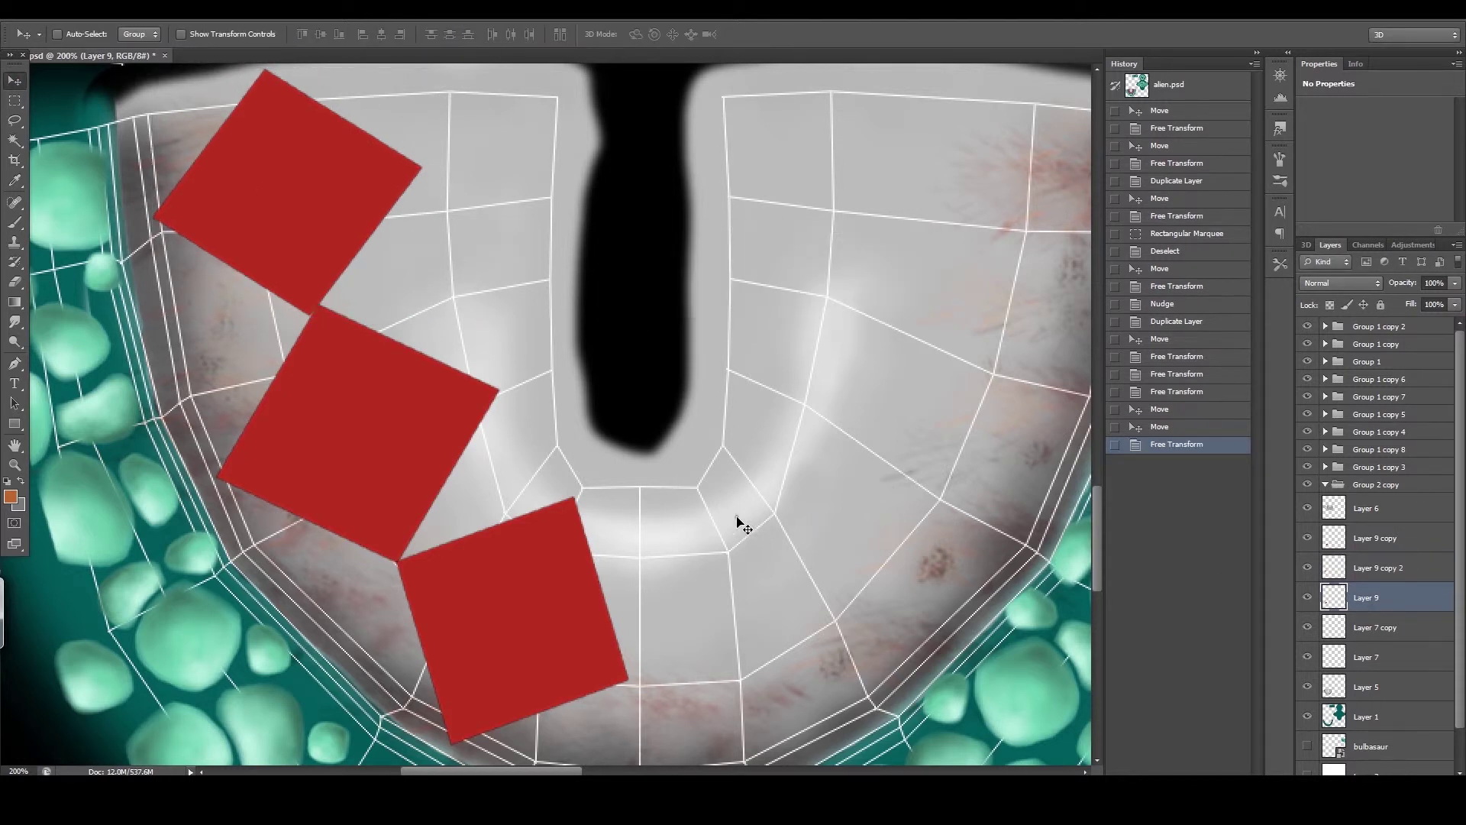
key(ctrl+t)
drag(507, 565, 490, 560)
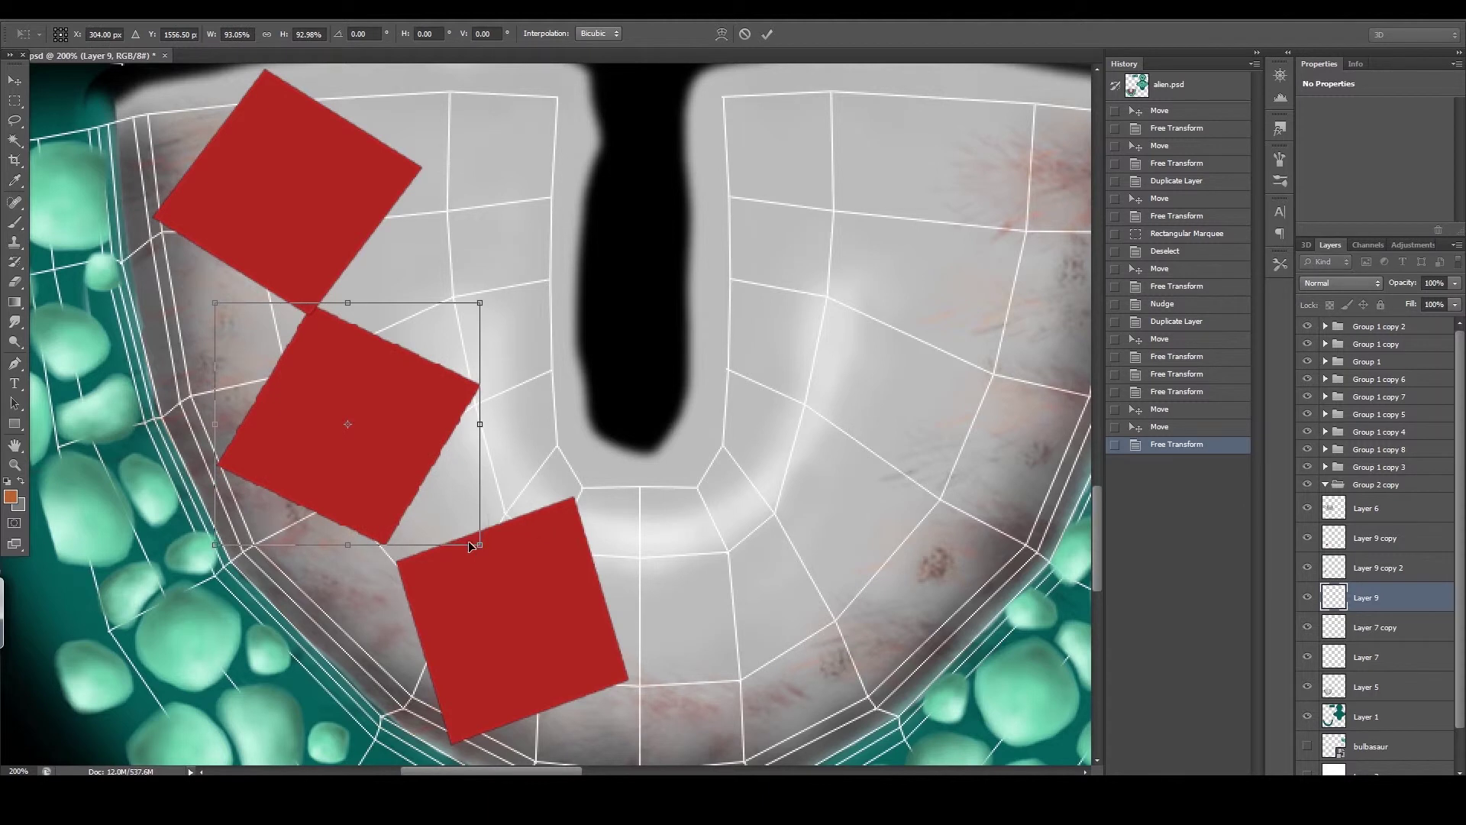
drag(414, 505, 418, 513)
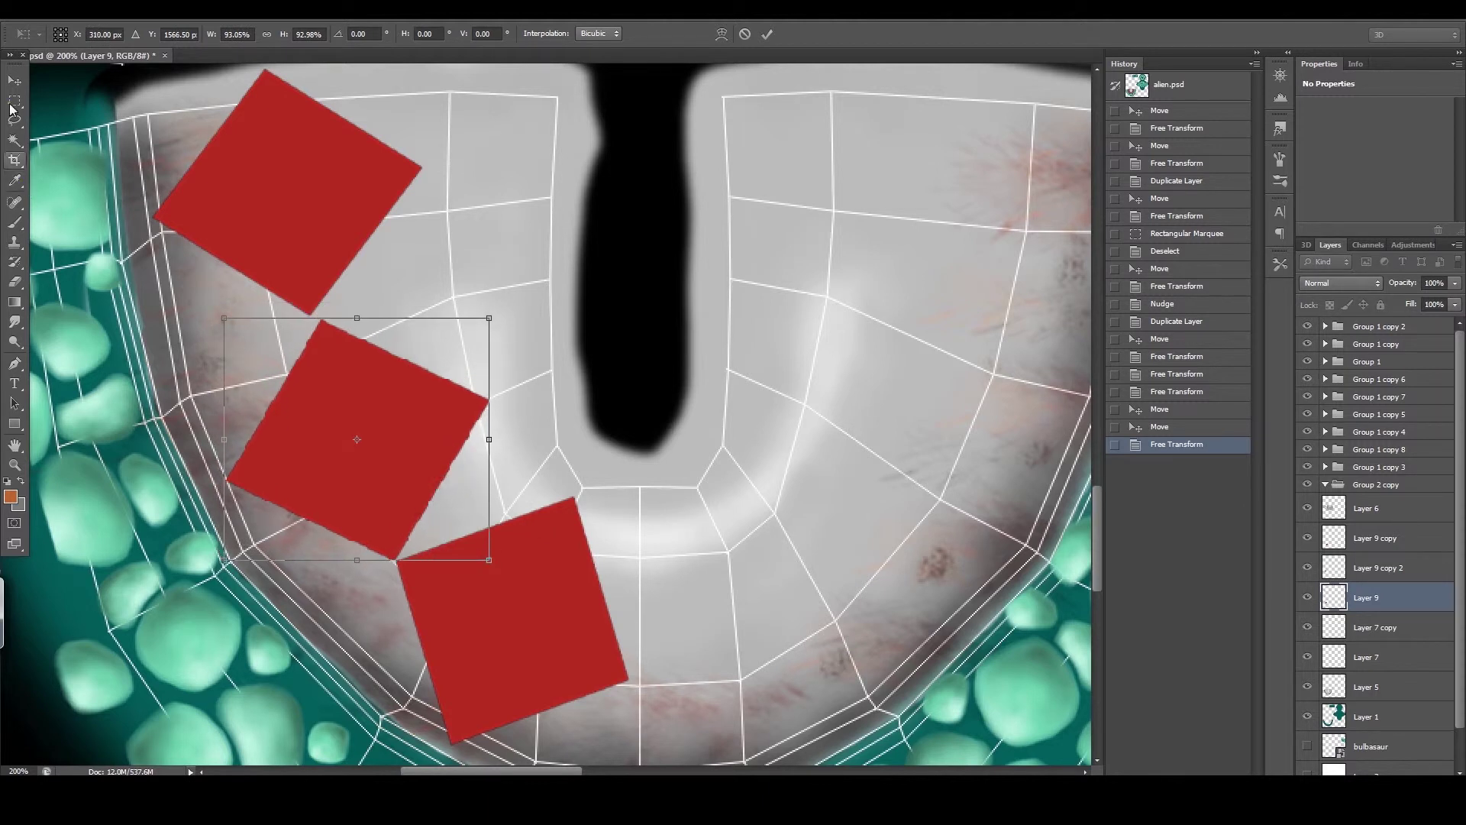
click(14, 80)
click(679, 304)
key(Right)
key(Right)
key(Right)
key(Up)
- Shrink the top diamond to about 87% and move it down-right to meet the middle one
click(1371, 565)
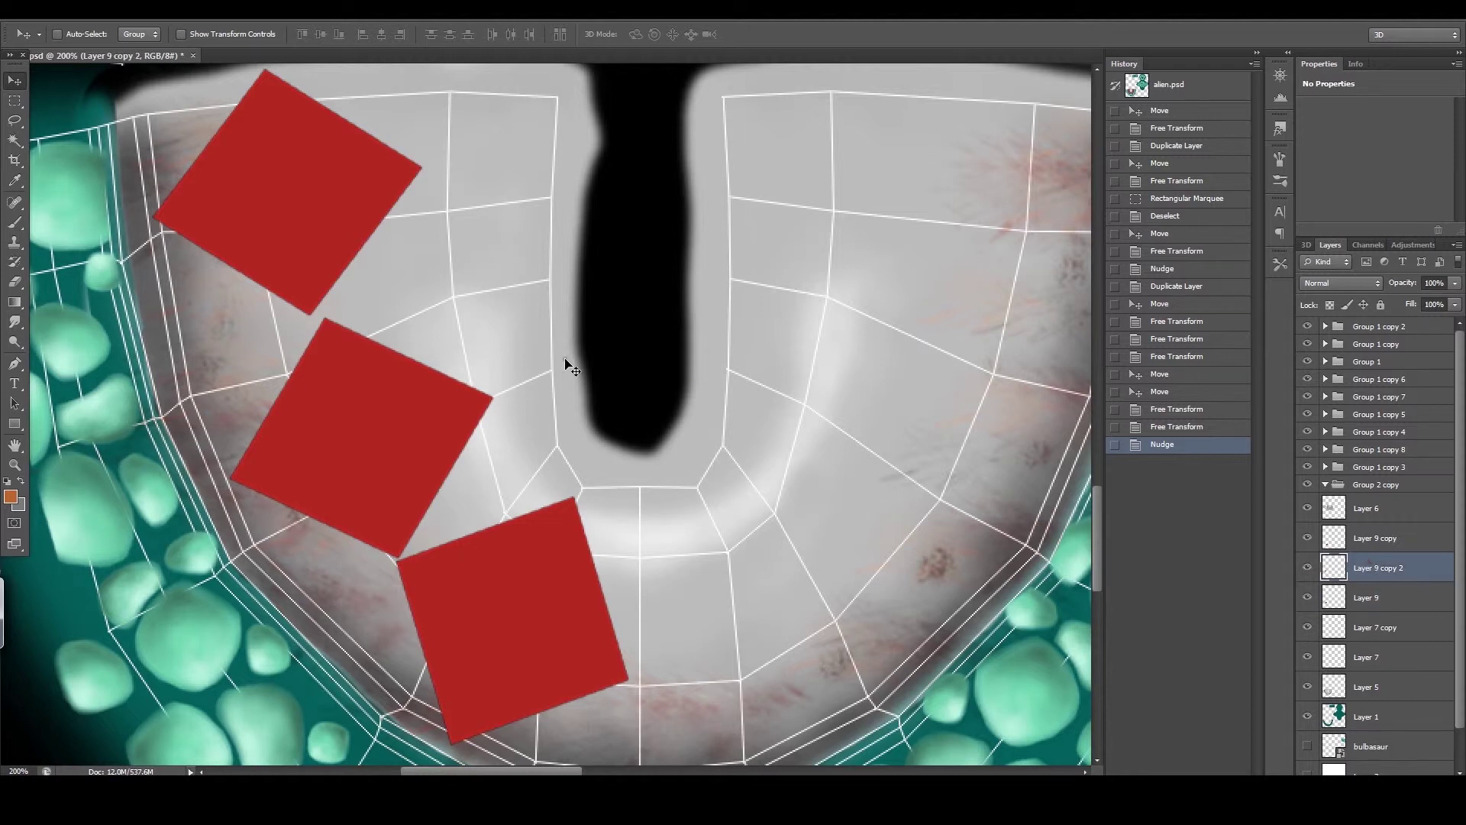
key(ctrl+t)
drag(420, 316, 404, 302)
drag(308, 242, 331, 265)
drag(430, 325, 413, 306)
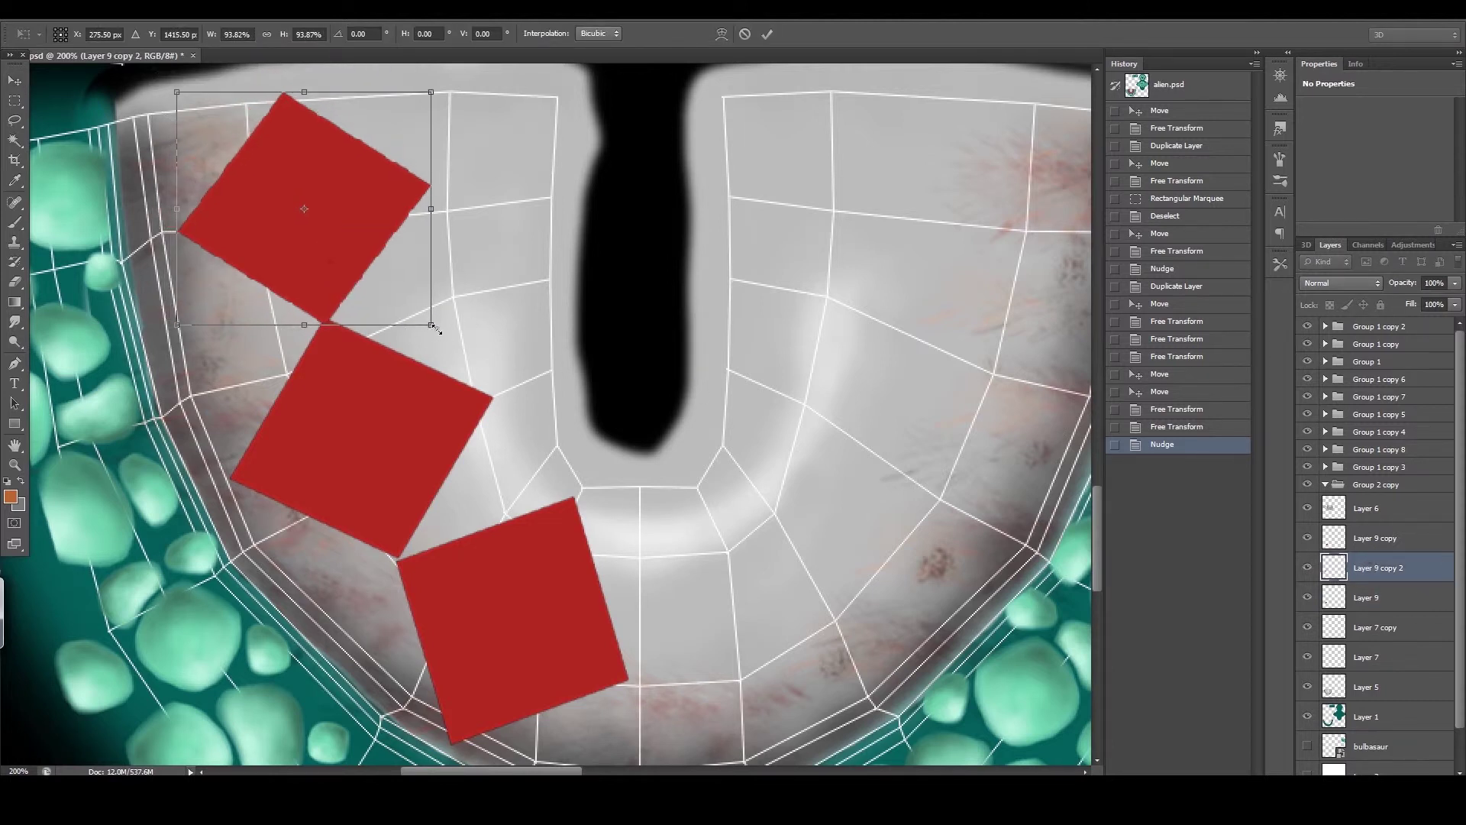
drag(331, 261, 343, 274)
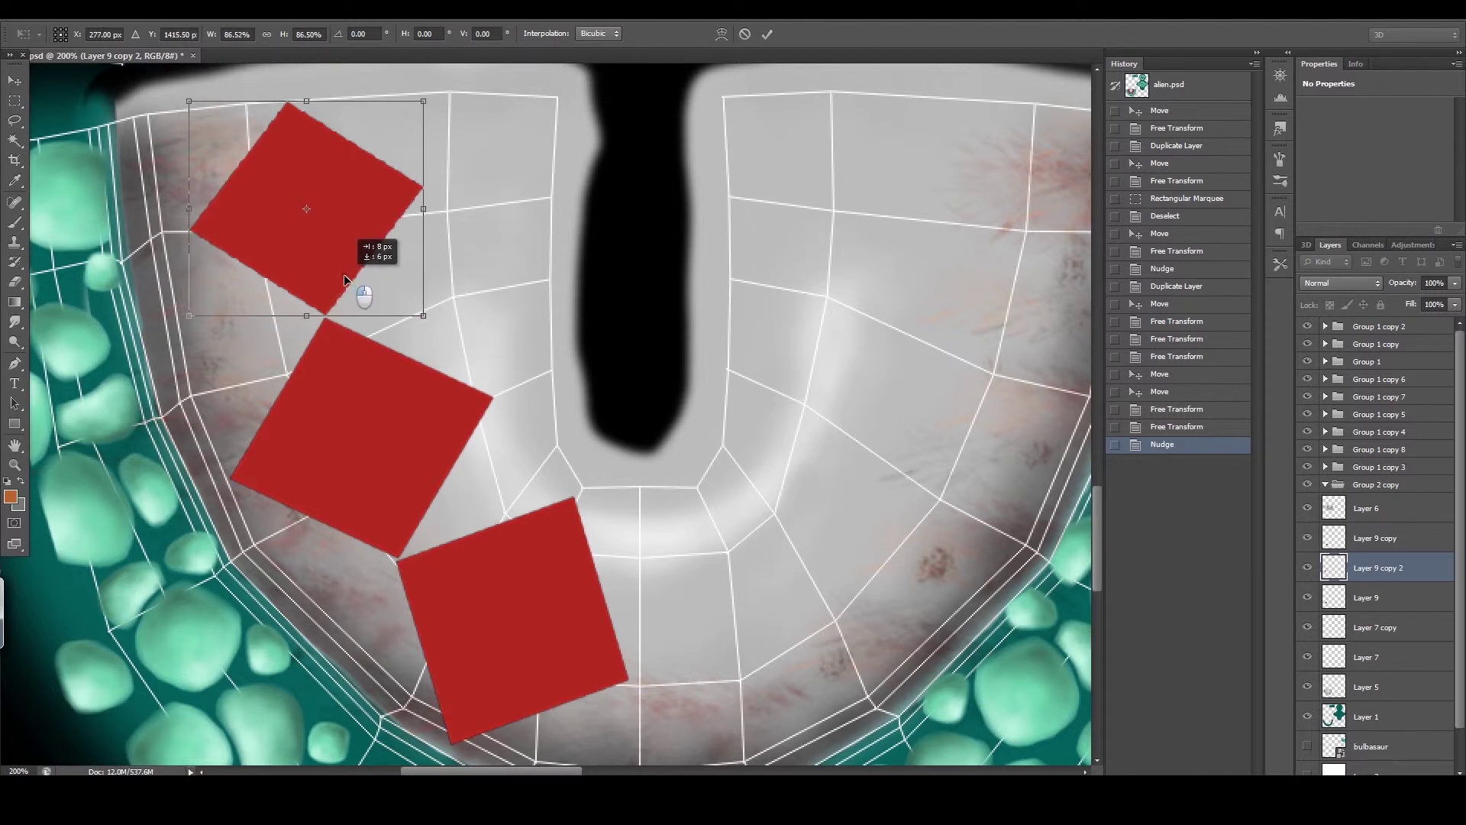
click(13, 80)
click(674, 307)
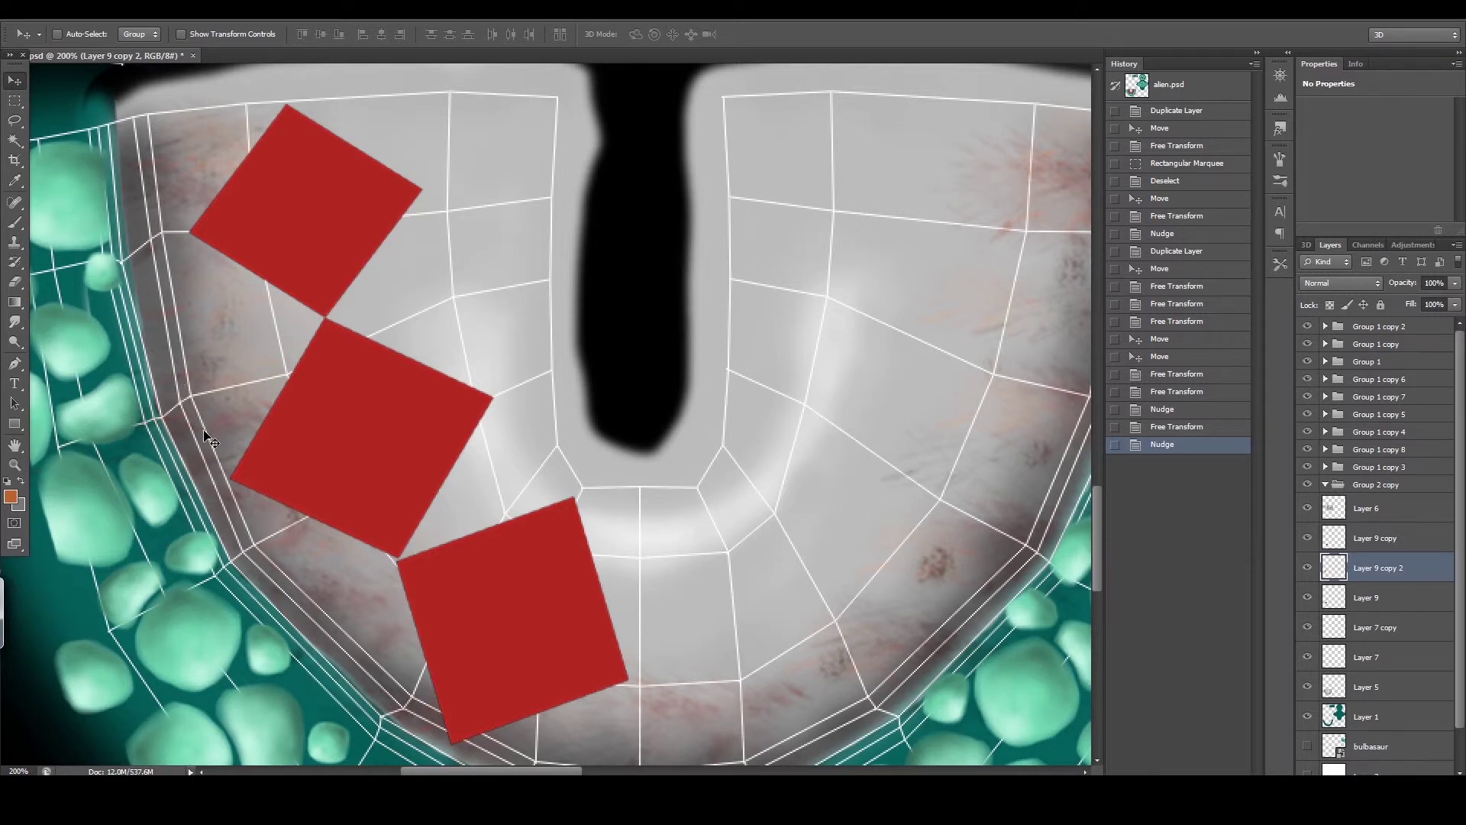
- Try a first merge of the selected layers, check it by toggling visibility, then undo it
shift+click(1360, 634)
key(ctrl+e)
click(1308, 569)
click(1308, 568)
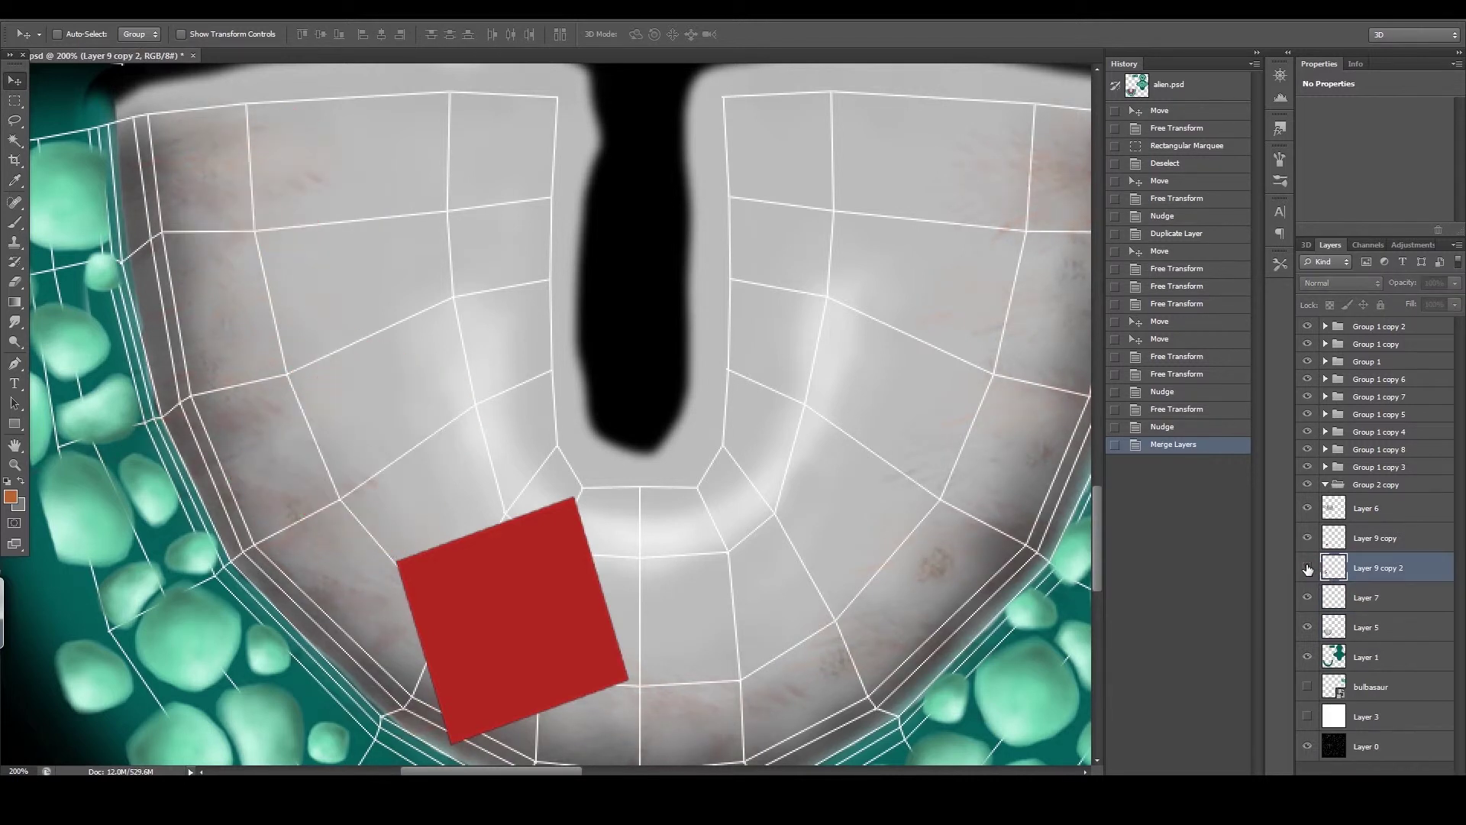
click(1173, 429)
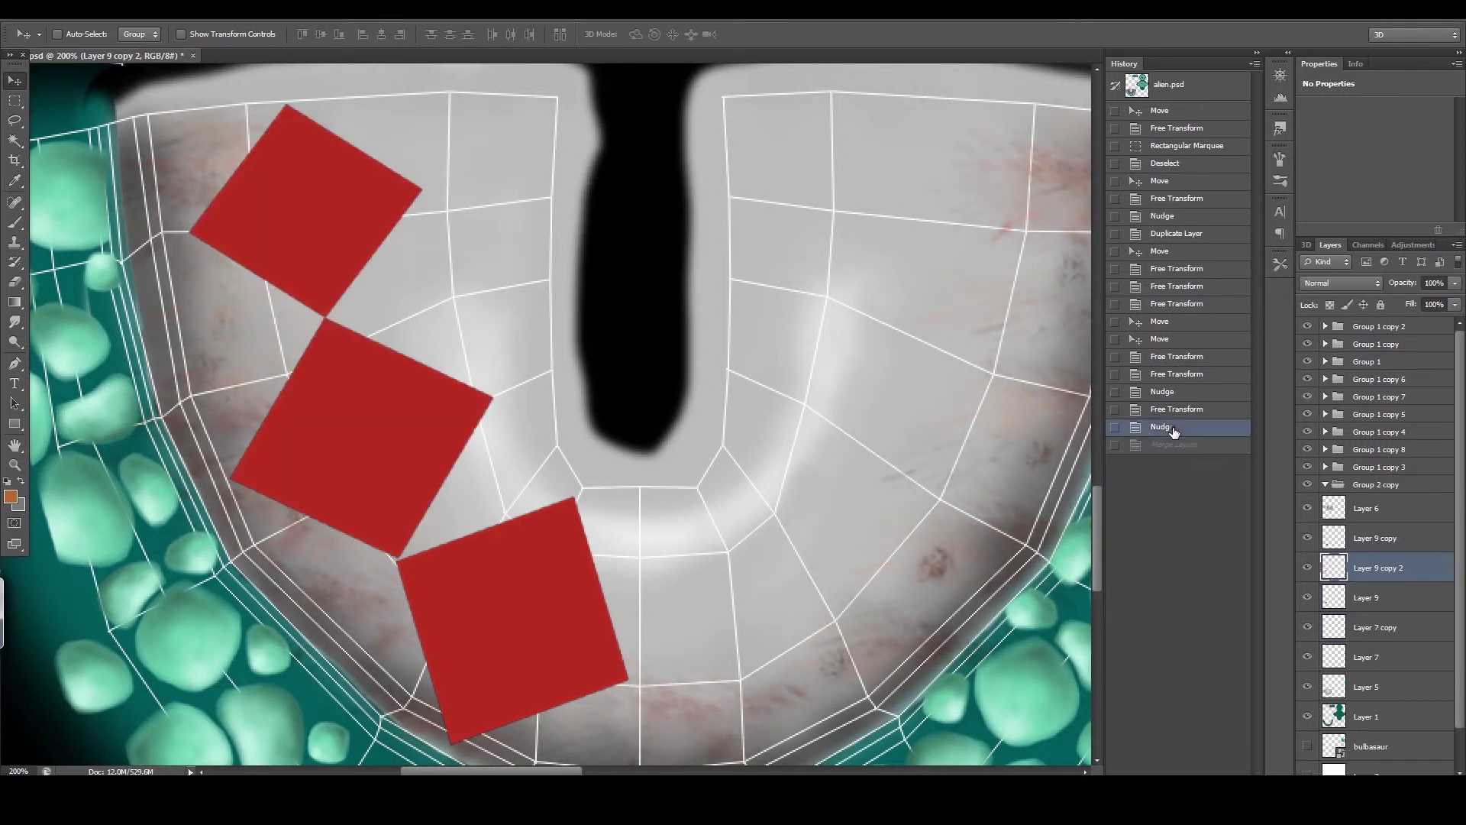
- Merge Layer 9, Layer 9 copy and Layer 9 copy 2, and hide Layer 0's wireframe
click(1307, 537)
click(1307, 569)
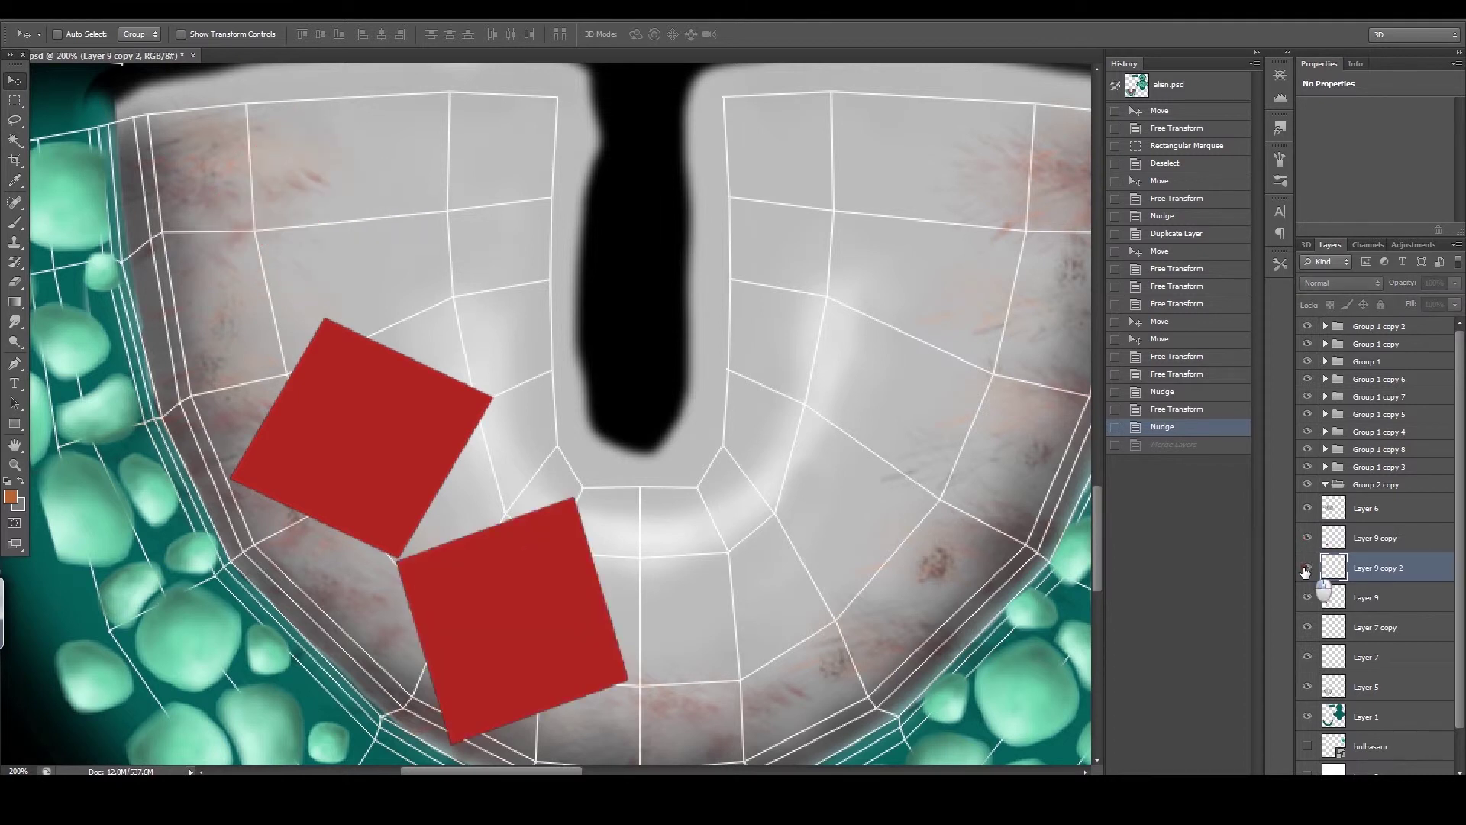
click(1307, 597)
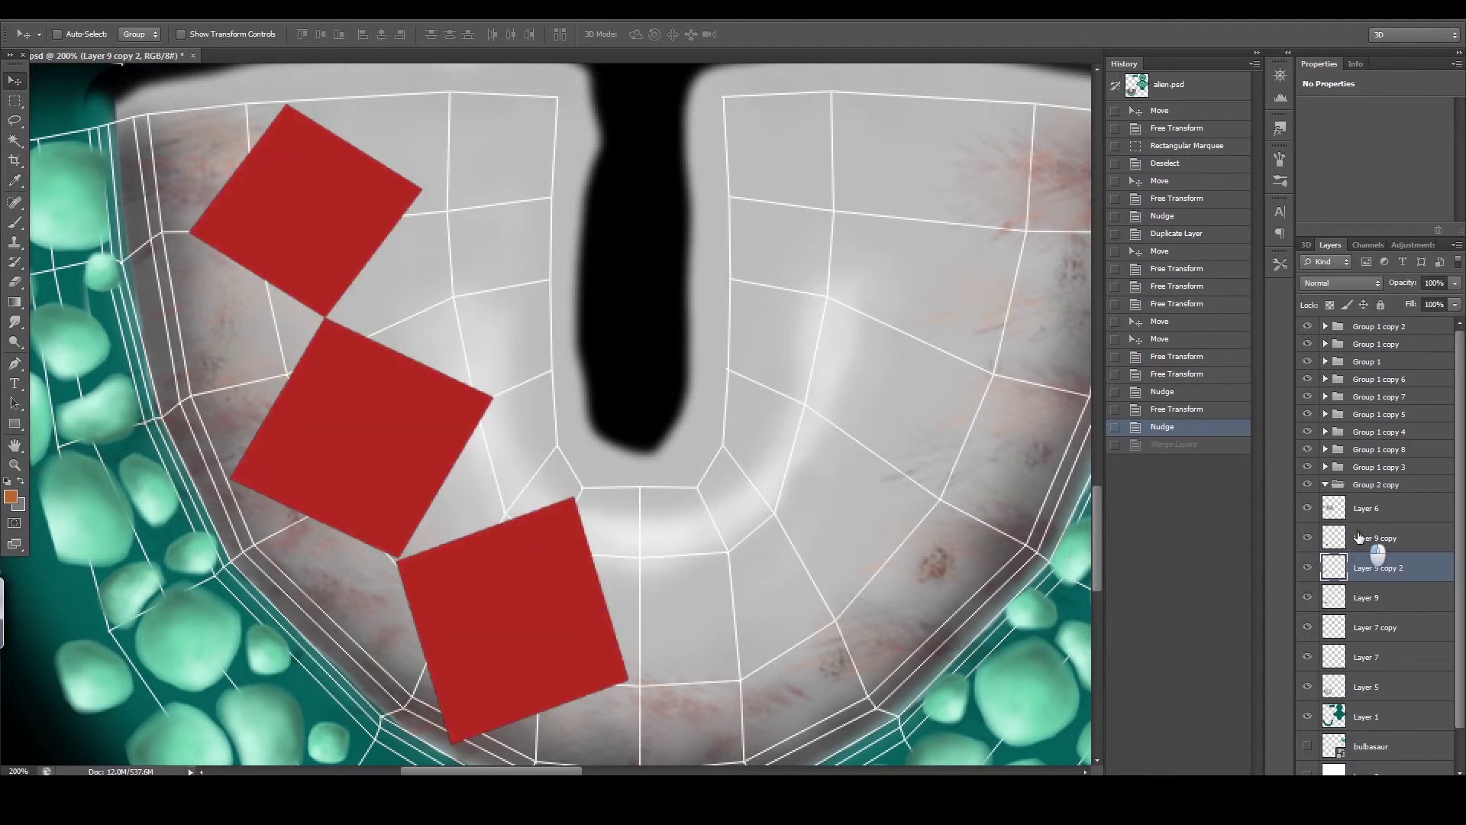
shift+click(1359, 537)
shift+click(1337, 596)
key(ctrl+e)
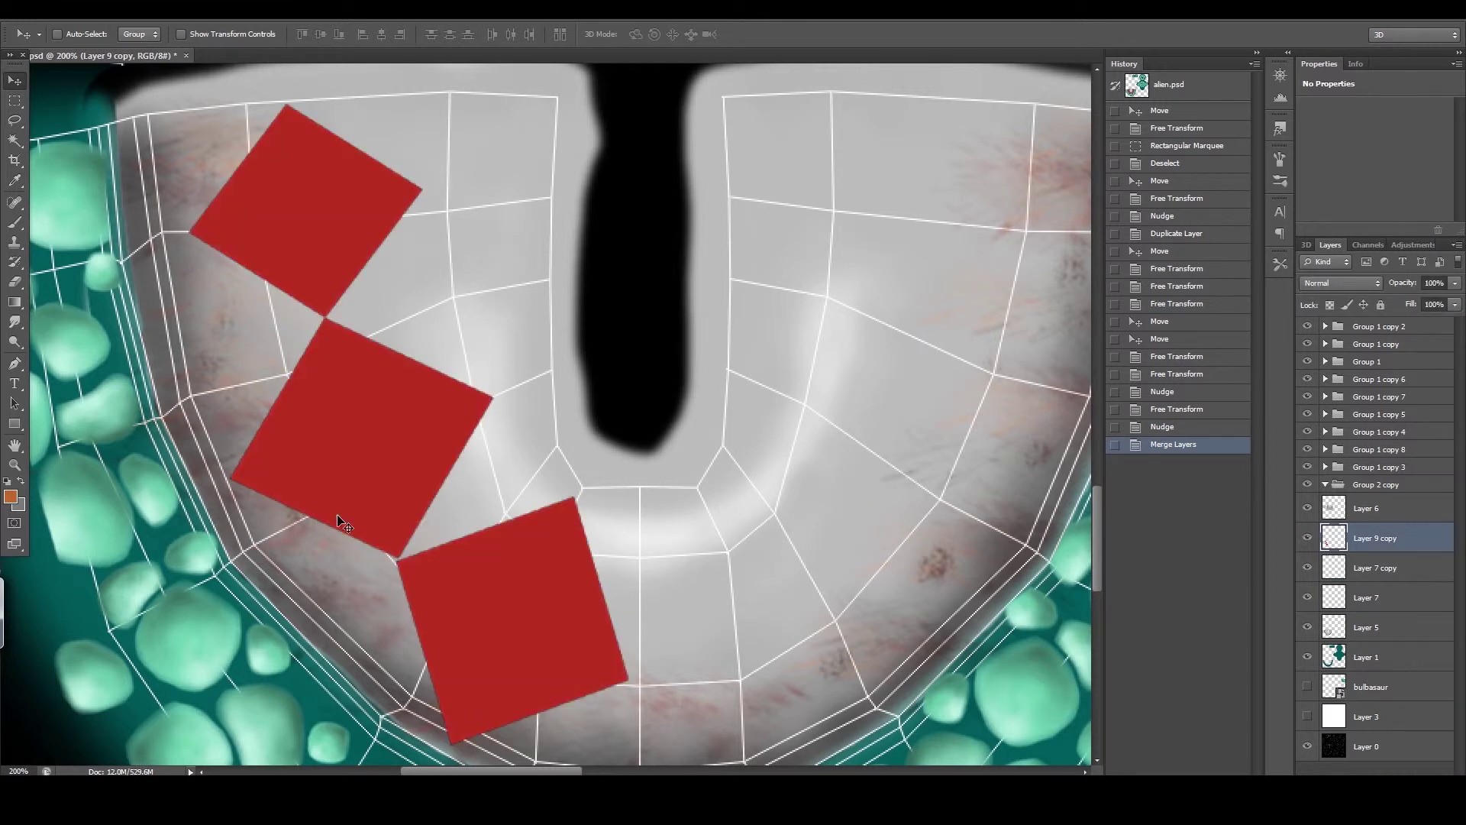
click(1306, 748)
- Save the texture as a quality-12 JPEG, replacing the existing Texture Test image
key(alt+f)
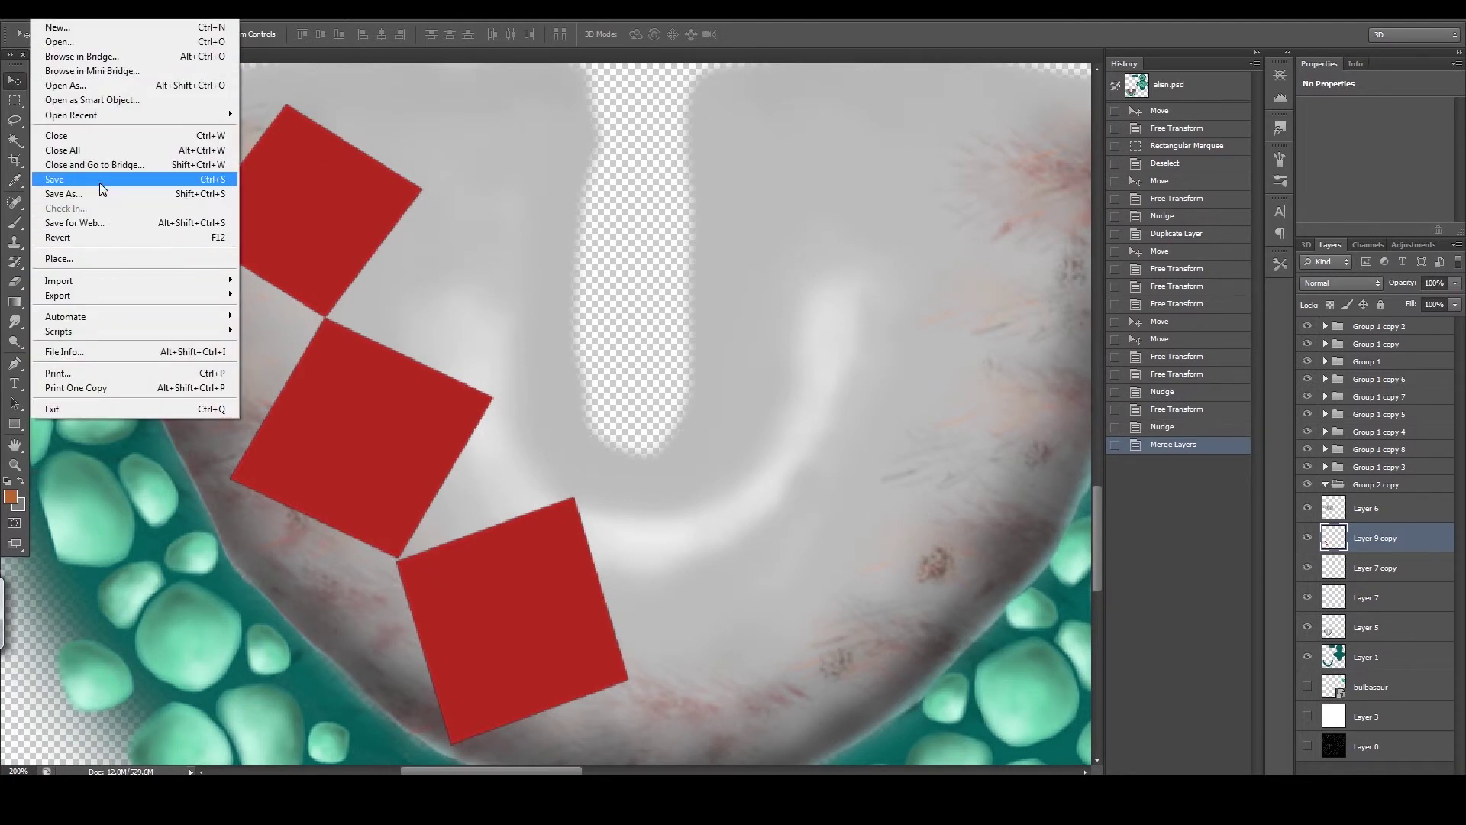
click(100, 186)
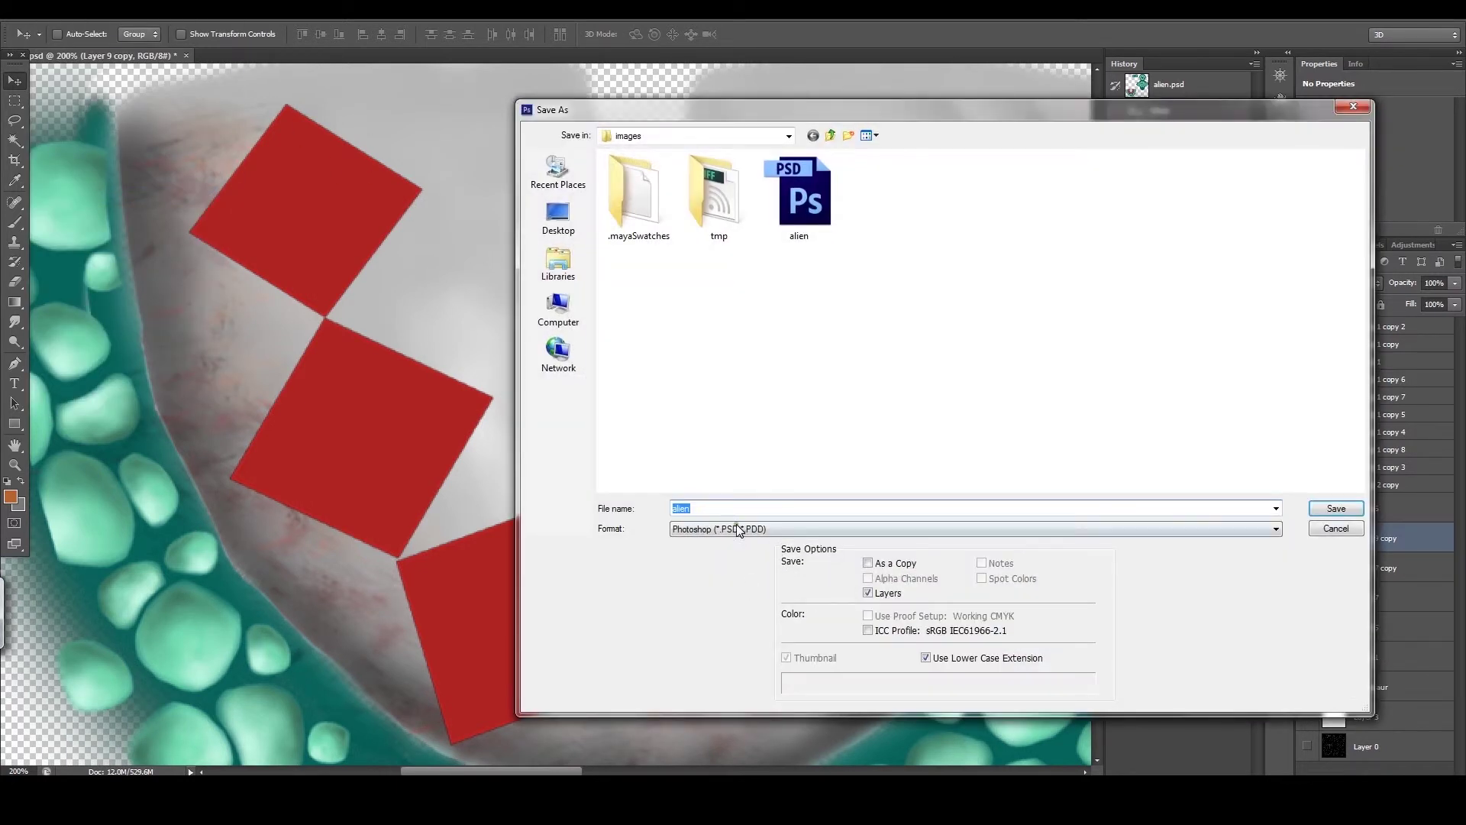
click(737, 528)
click(738, 622)
click(1039, 195)
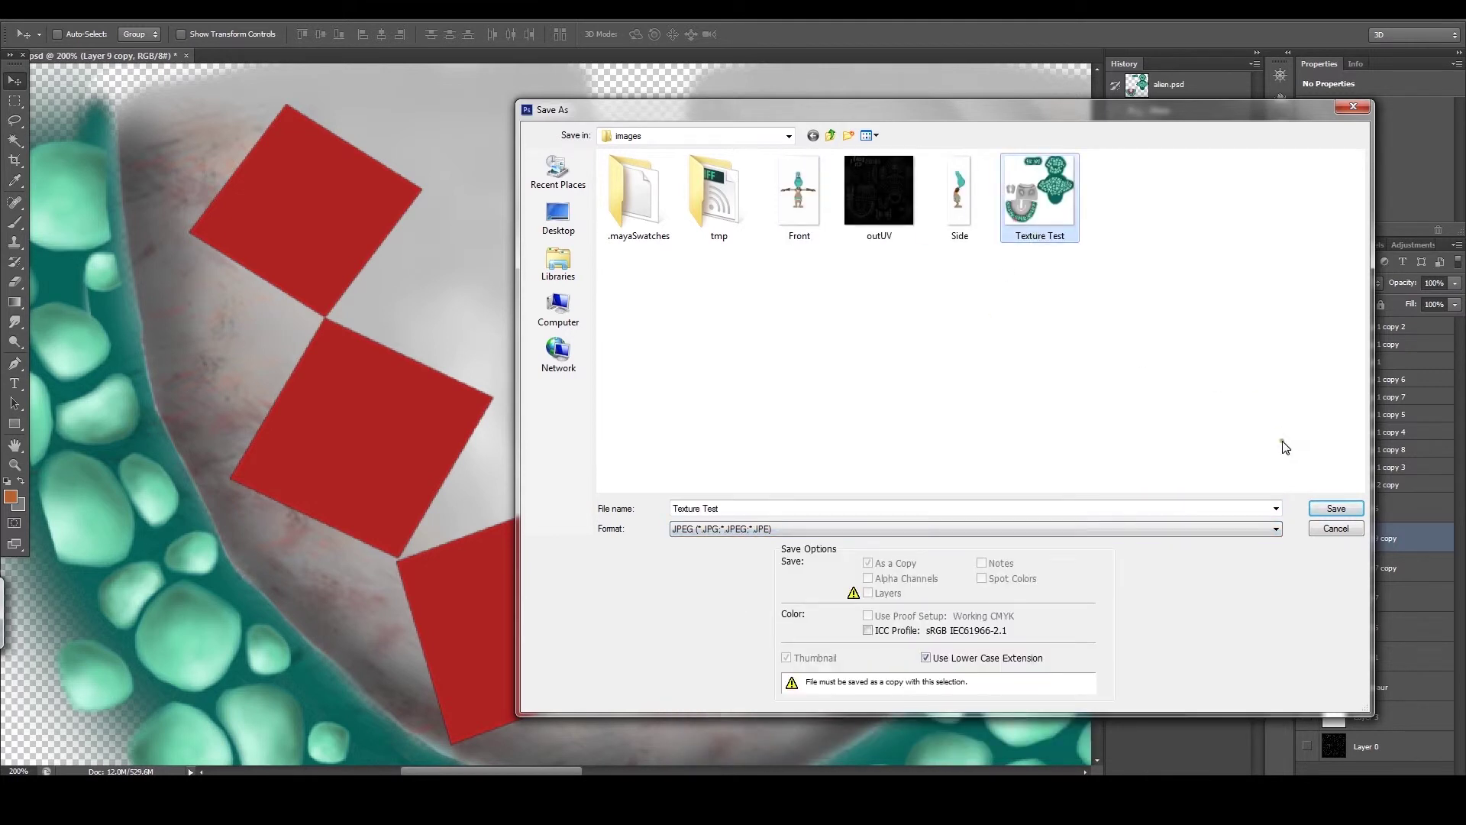
click(1334, 508)
click(698, 301)
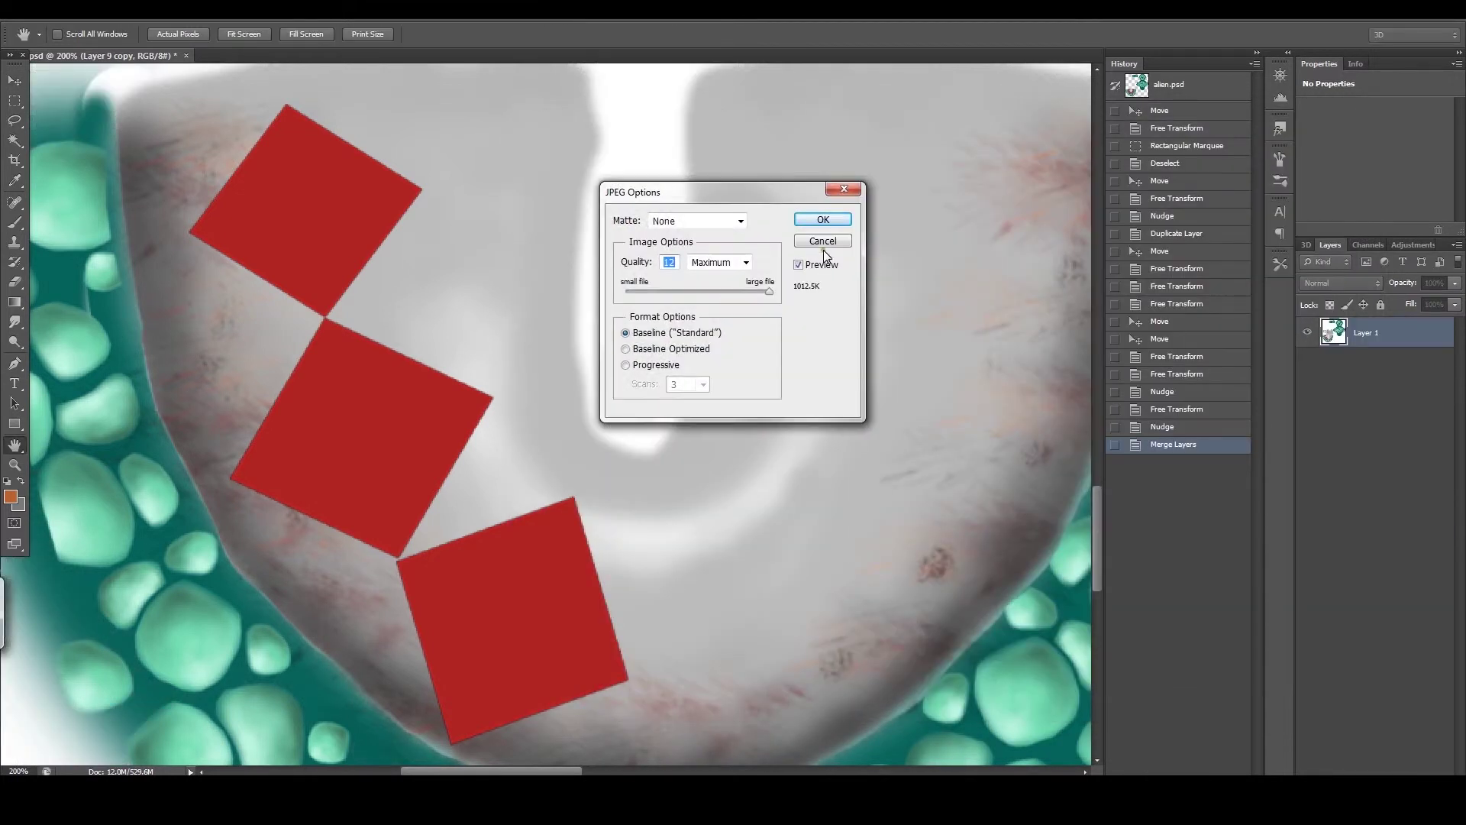
click(825, 222)
- In Maya, deselect and orbit and zoom around the torso to check the red diamonds
click(458, 714)
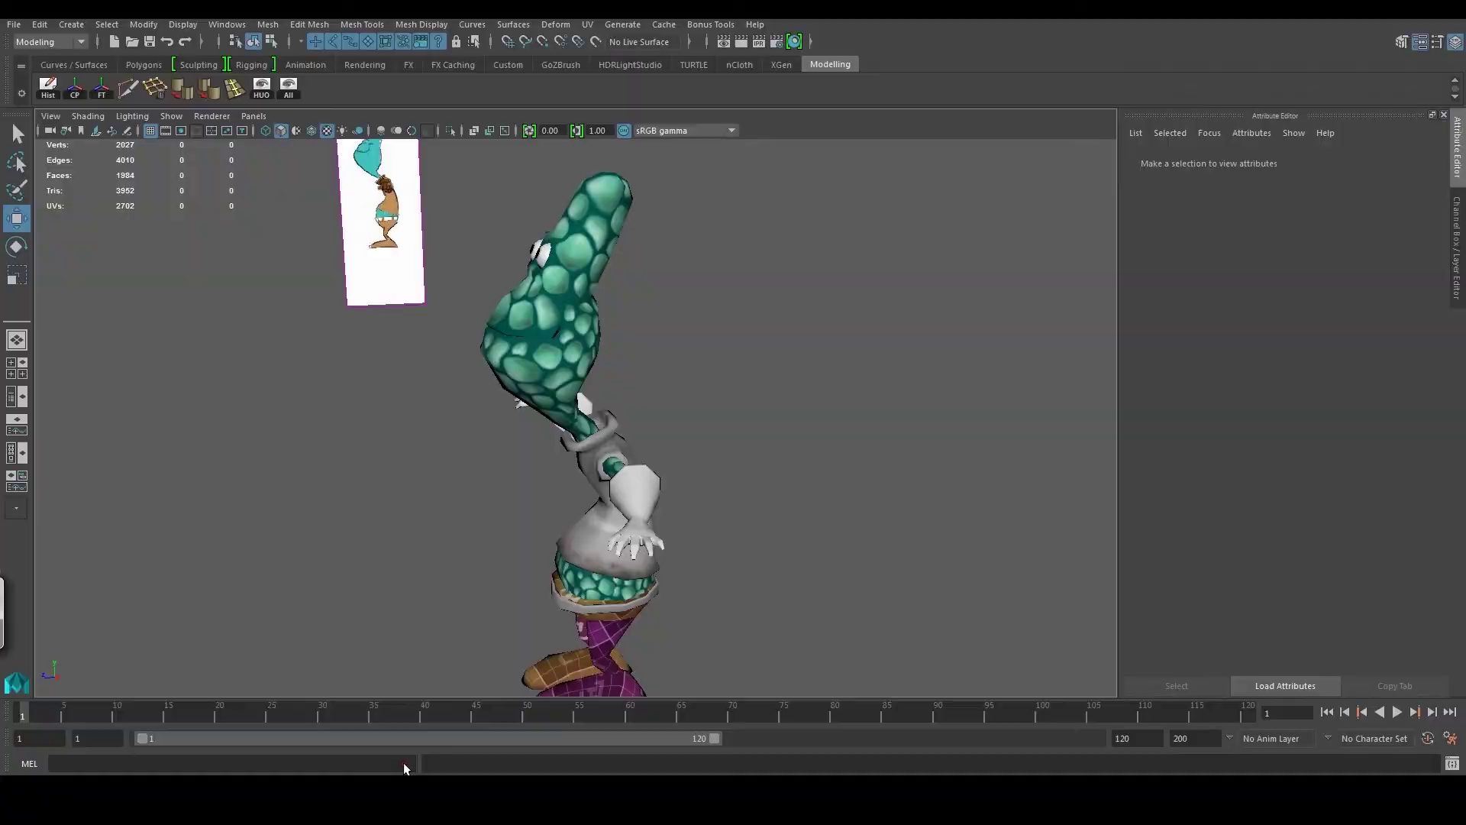
scroll(1428, 333, down, 3)
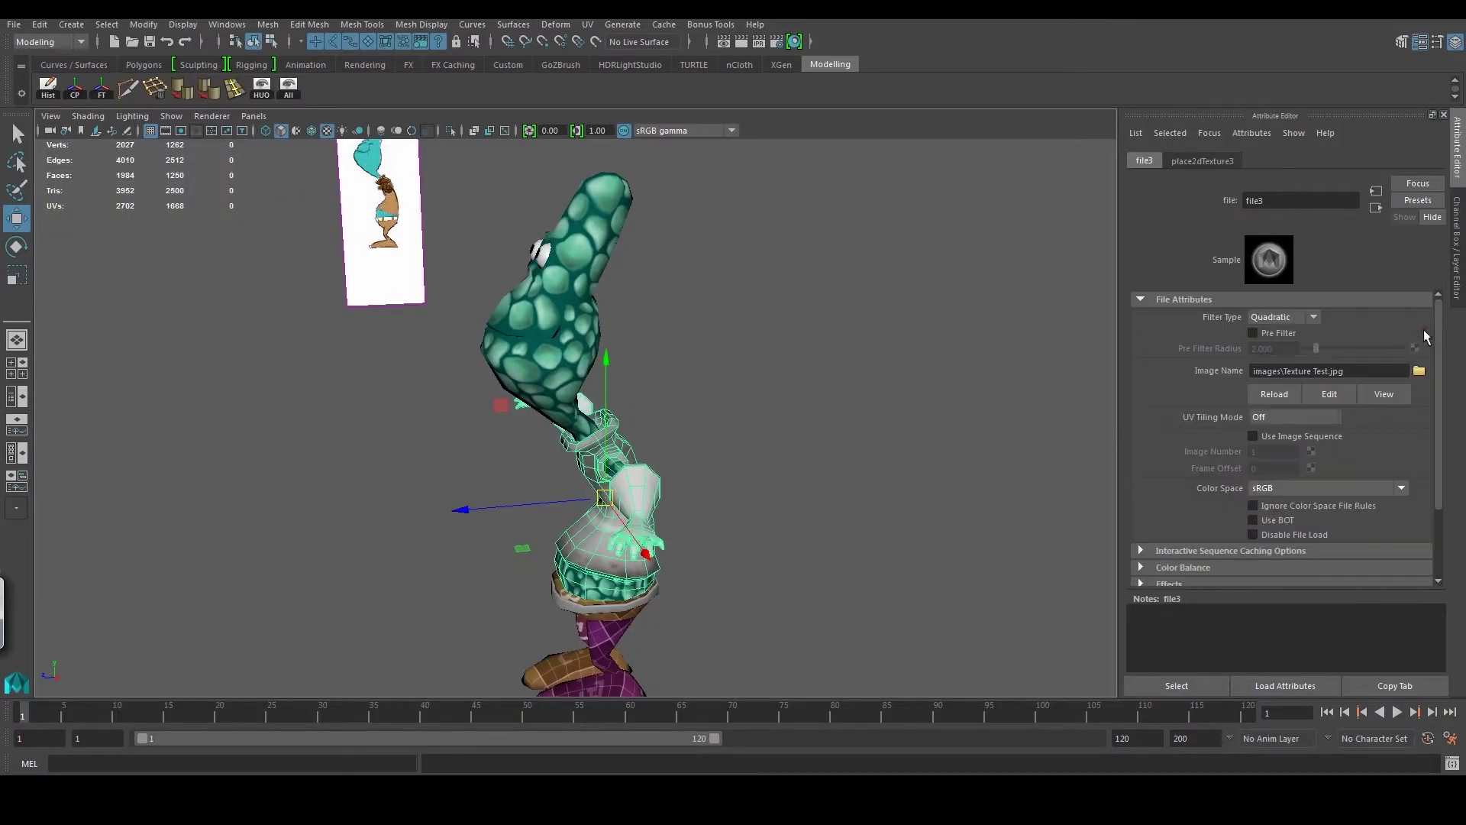
click(883, 377)
mouse_move(883, 377)
mouse_down()
mouse_move(678, 416)
mouse_move(903, 402)
mouse_move(771, 311)
mouse_up()
scroll(627, 437, up, 5)
mouse_move(627, 437)
mouse_down()
mouse_move(687, 458)
mouse_move(519, 477)
mouse_move(611, 474)
mouse_move(288, 471)
mouse_move(592, 481)
mouse_up()
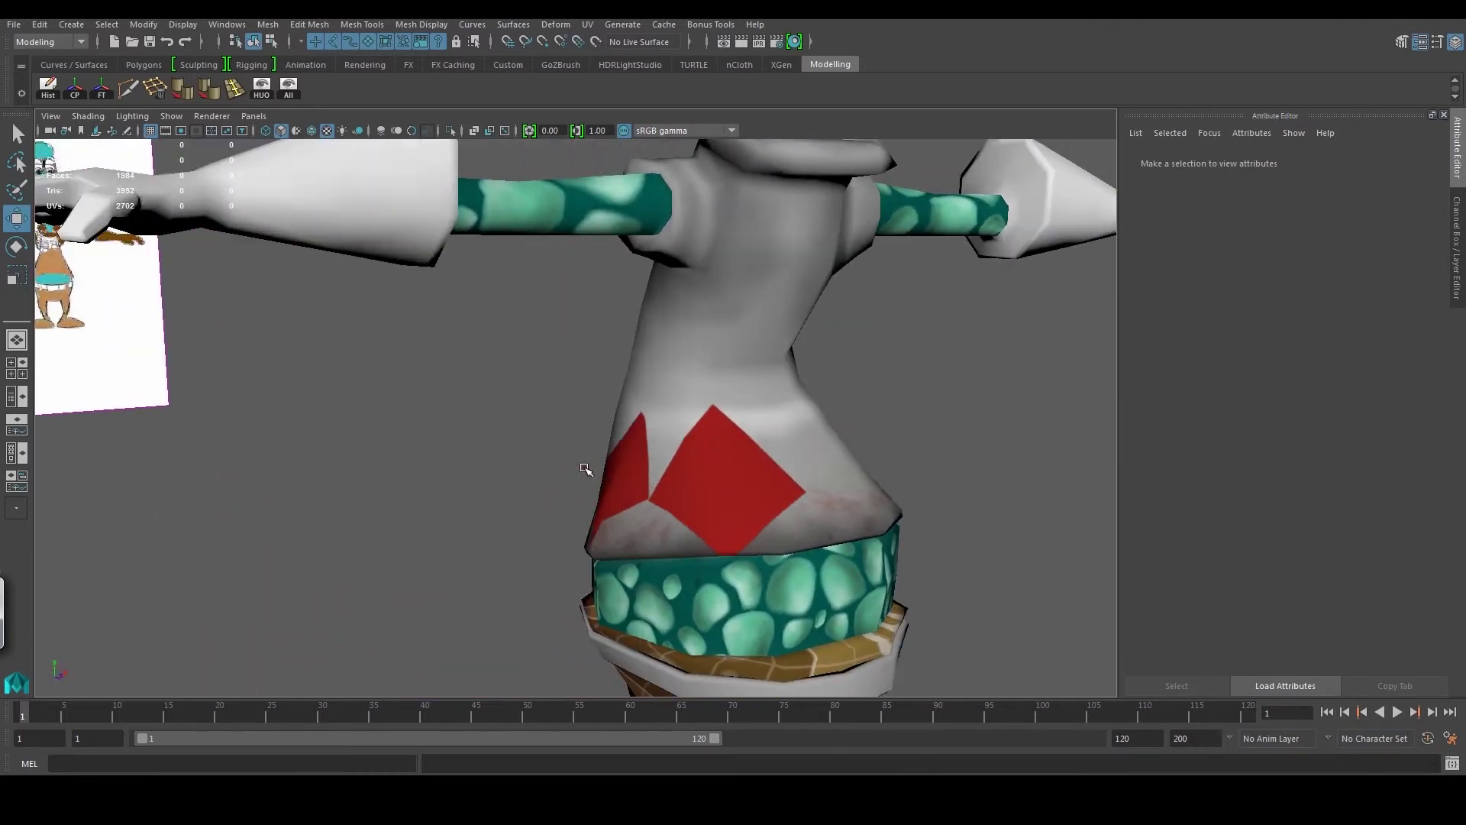
scroll(669, 466, up, 3)
scroll(666, 512, down, 3)
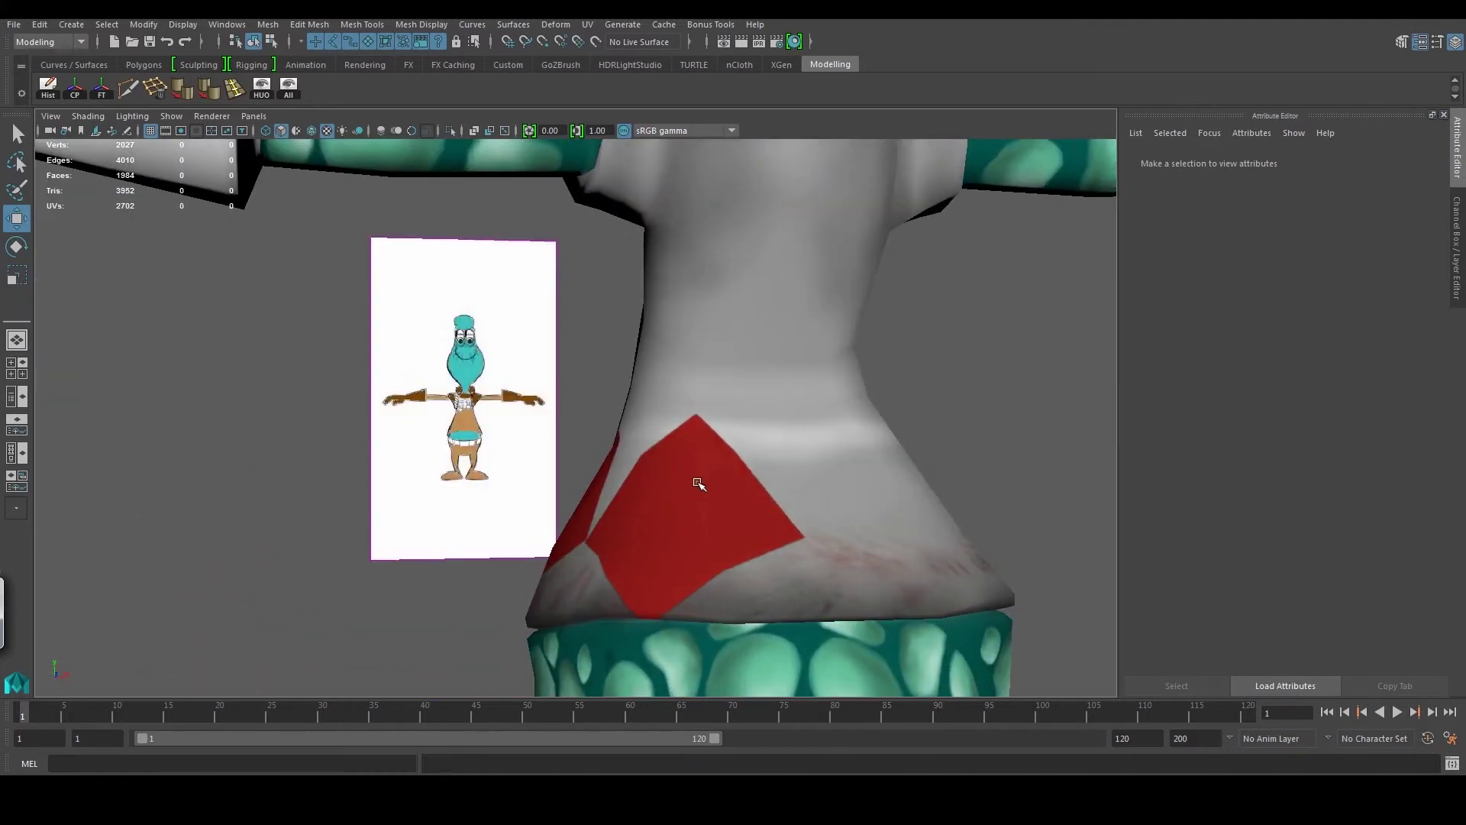
drag(655, 607, 648, 583)
drag(774, 531, 727, 557)
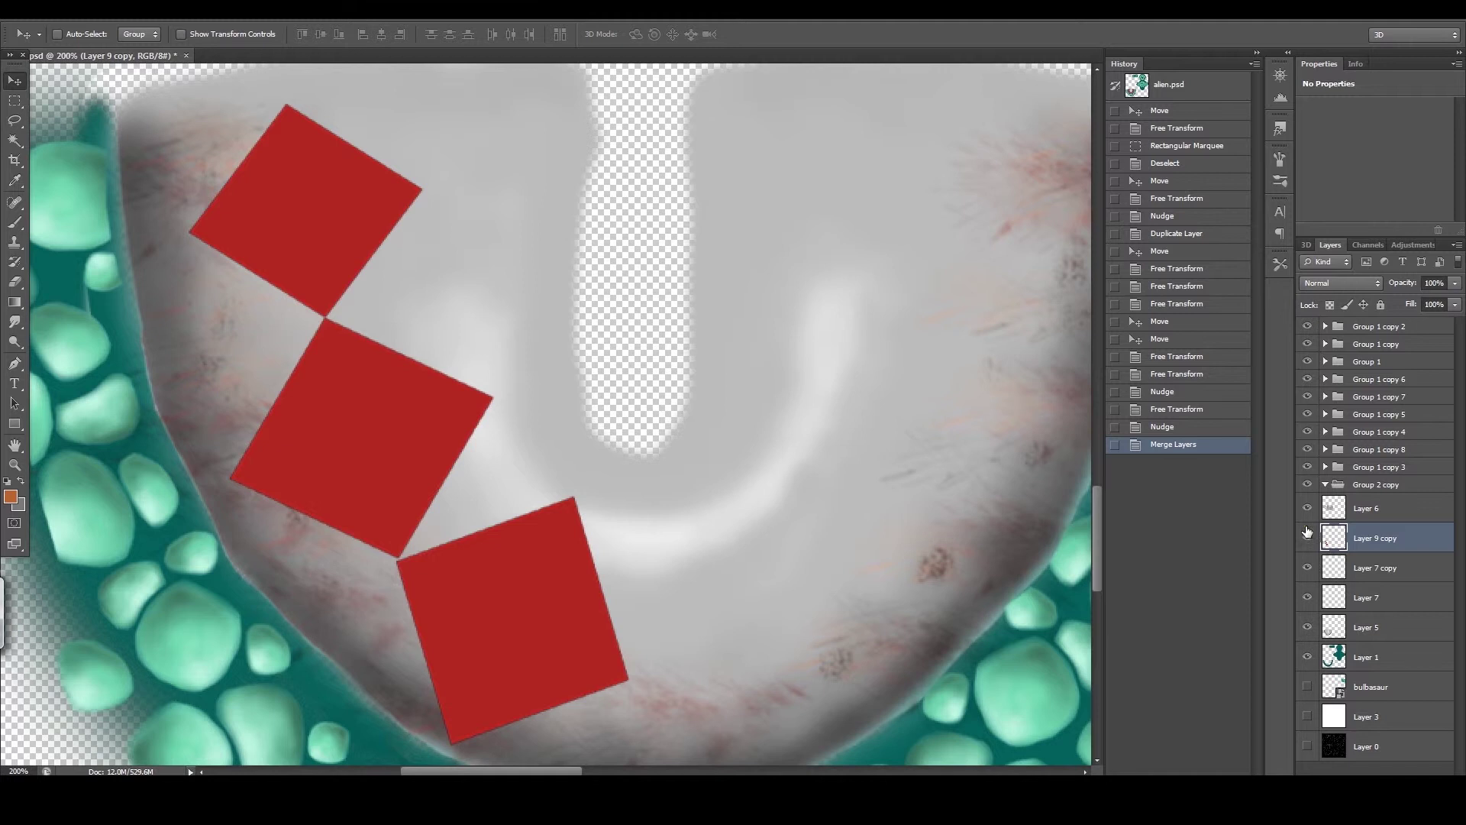
- Revert History to before the merge and toggle each diamond layer to identify it
click(1191, 434)
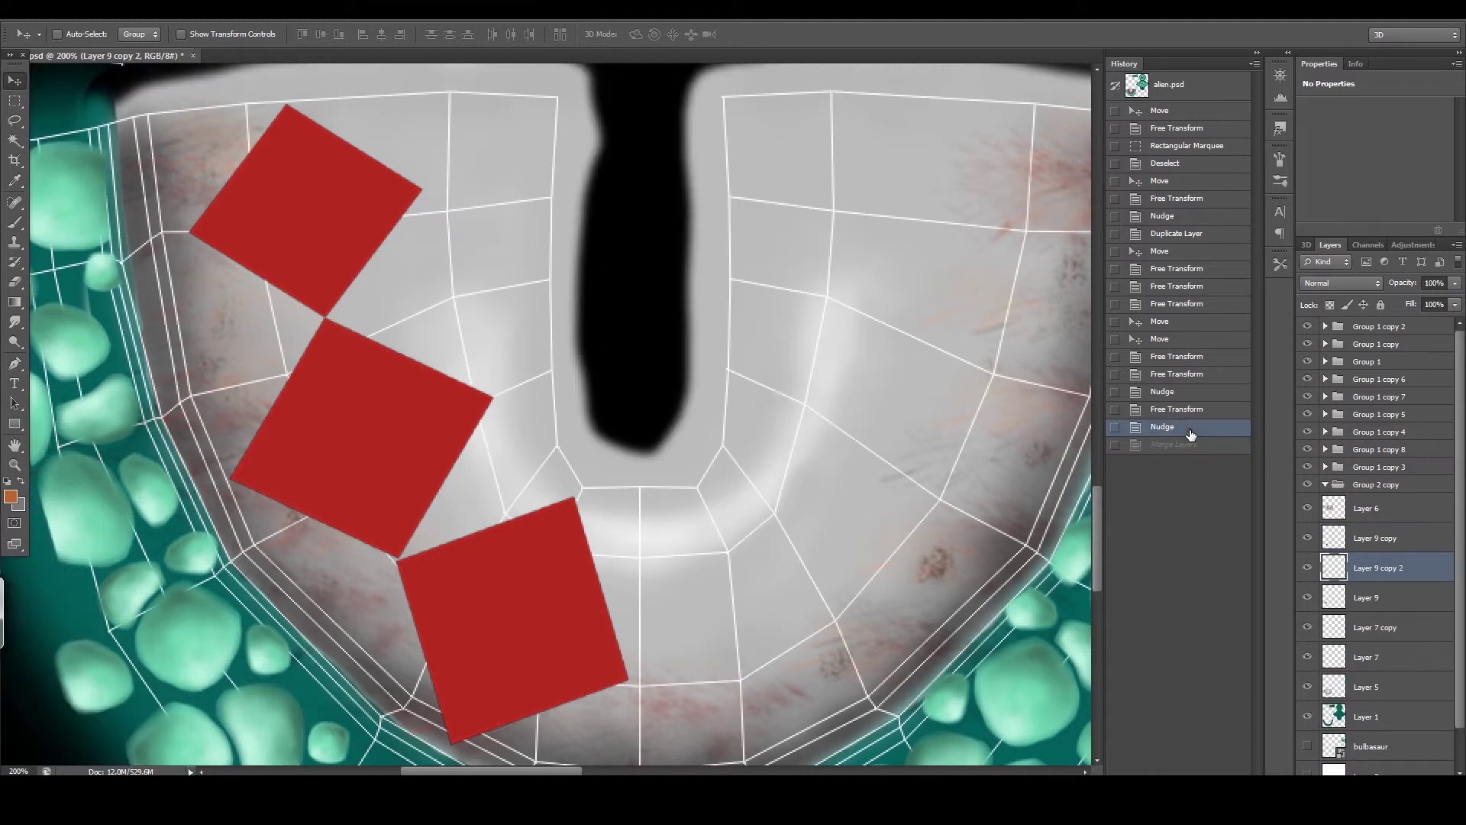
click(1307, 567)
click(1307, 567)
click(1307, 597)
click(1308, 597)
click(1307, 627)
click(1307, 626)
click(1307, 537)
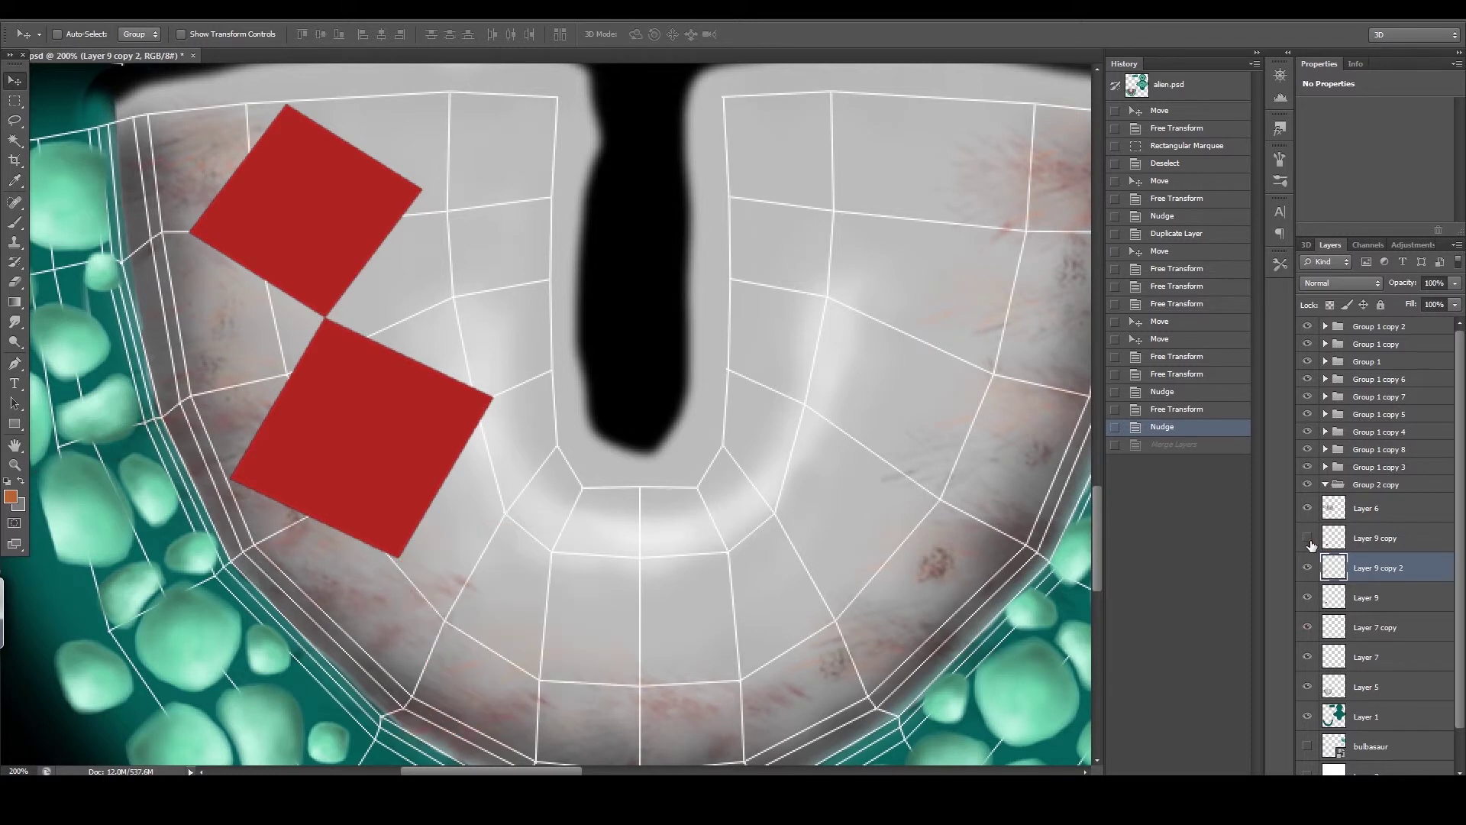
- Free-transform the bottom diamond on Layer 9 copy, shrinking it and rotating about 6.28°
click(1374, 537)
drag(635, 602, 621, 537)
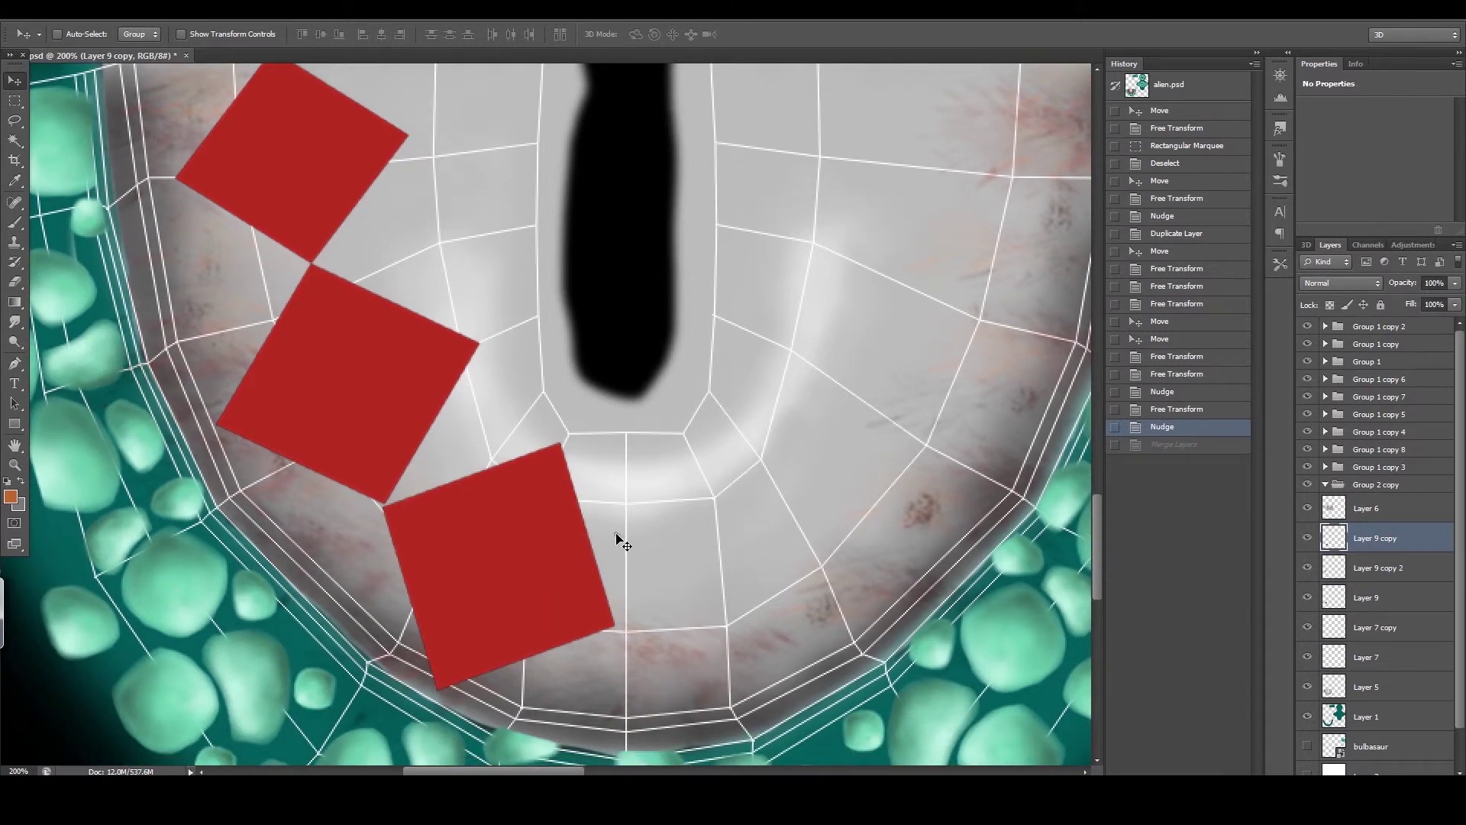
key(ctrl+t)
drag(616, 441, 609, 447)
drag(488, 500, 491, 489)
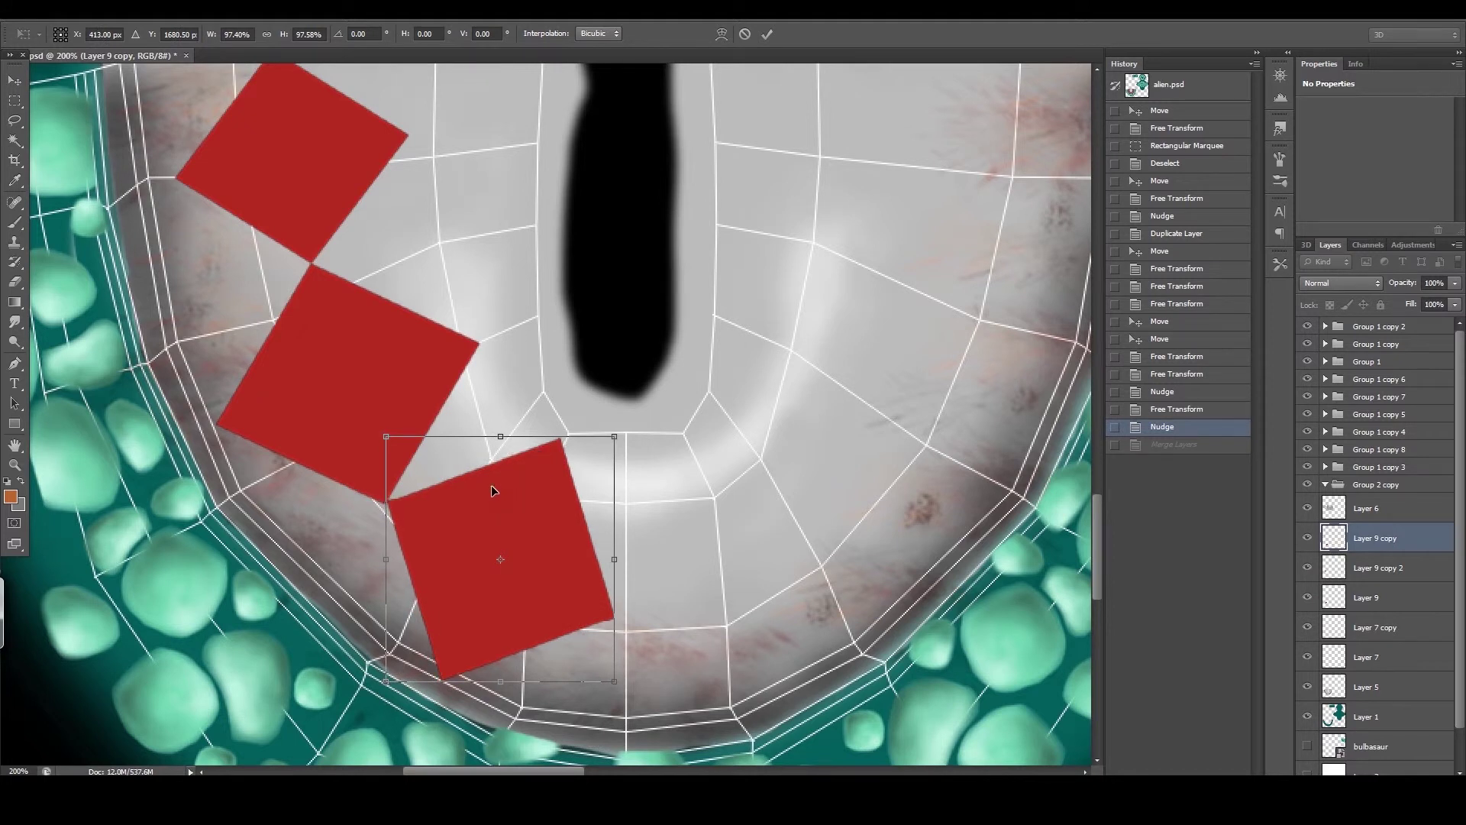
drag(379, 681, 391, 673)
drag(424, 594, 419, 596)
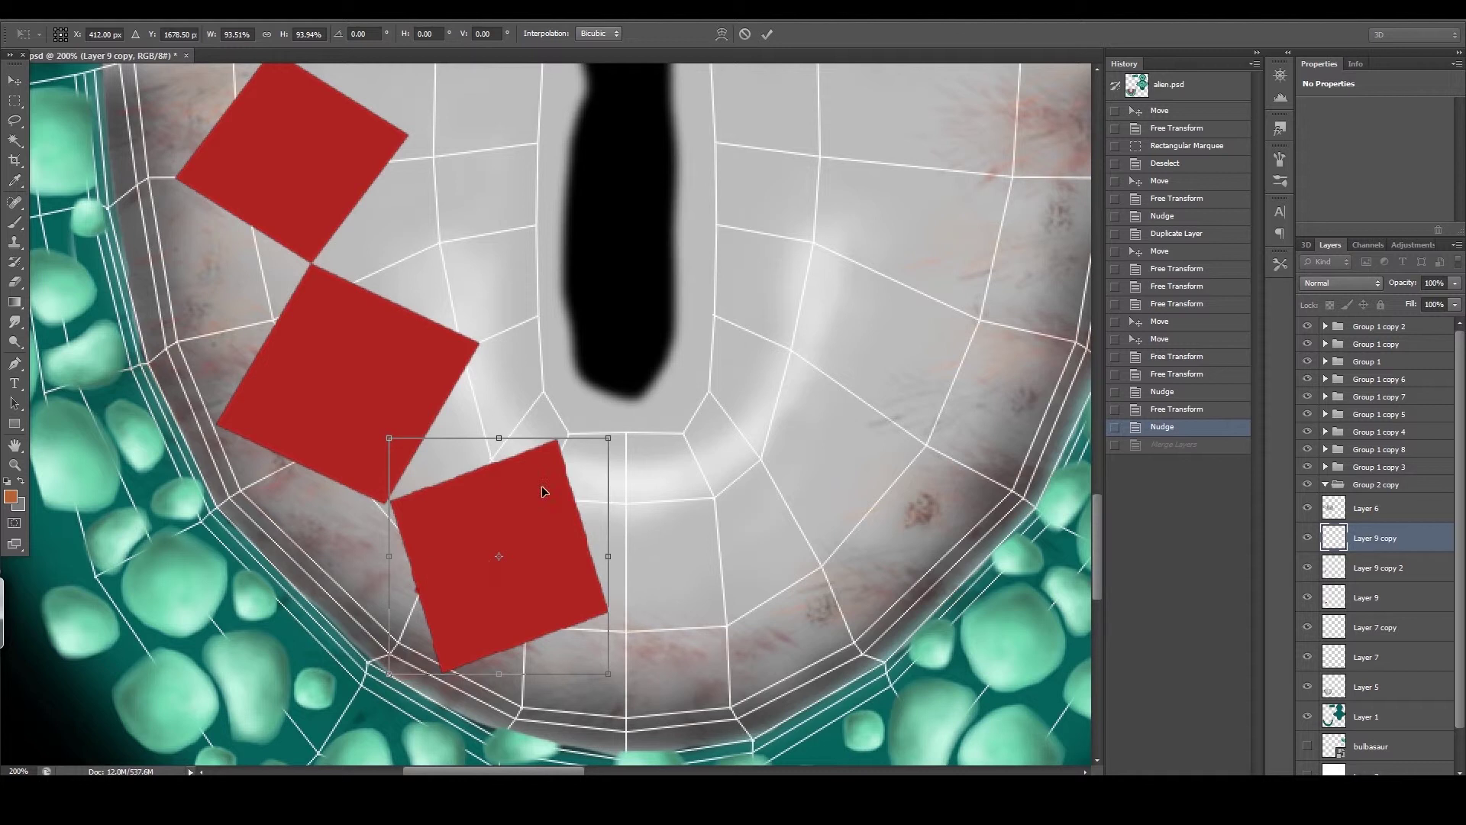
drag(626, 421, 640, 436)
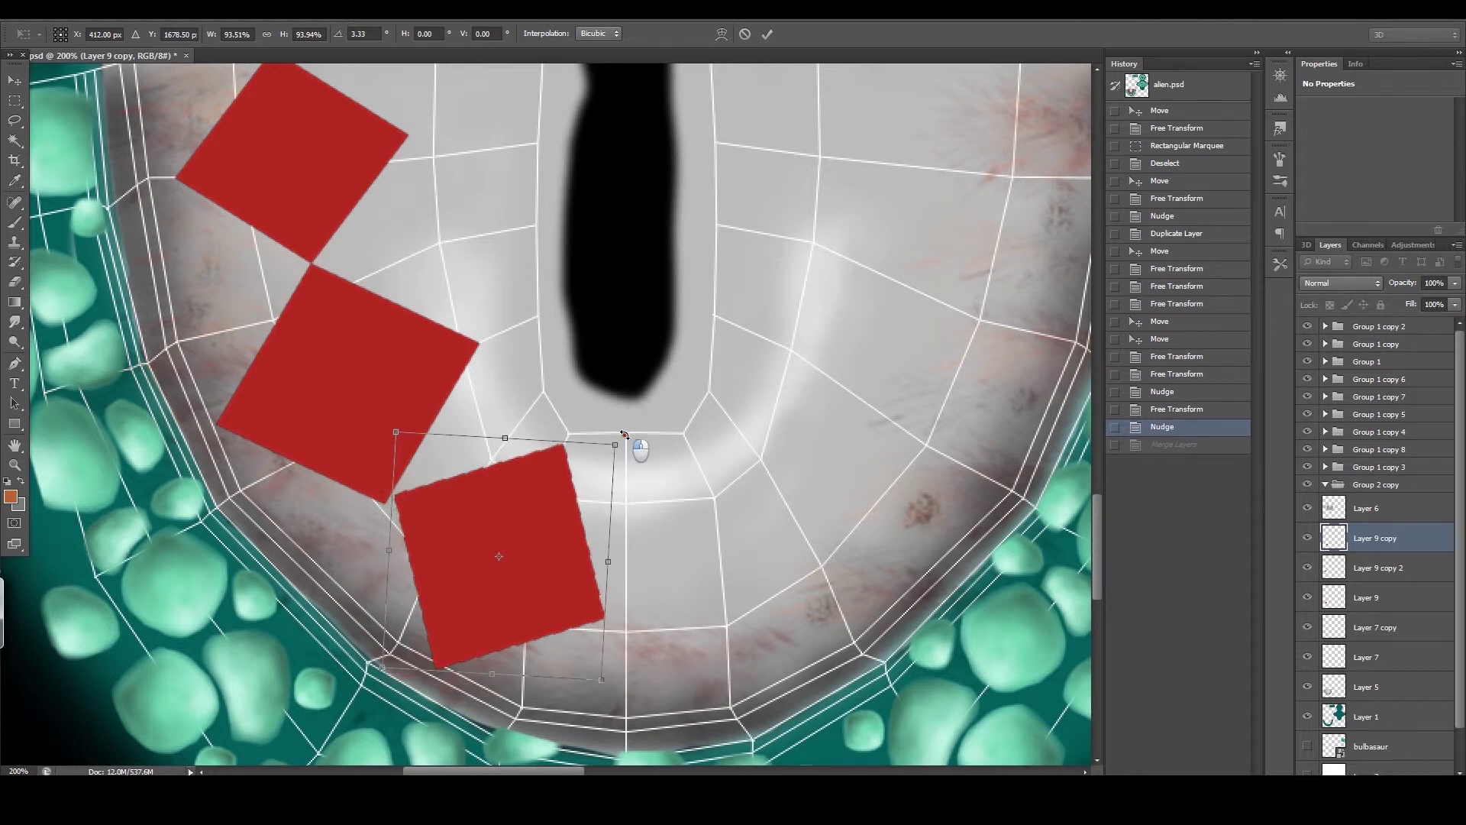
- Fine-tune the bottom diamond's size and position, then apply the transform
drag(378, 661, 392, 660)
drag(480, 616, 488, 621)
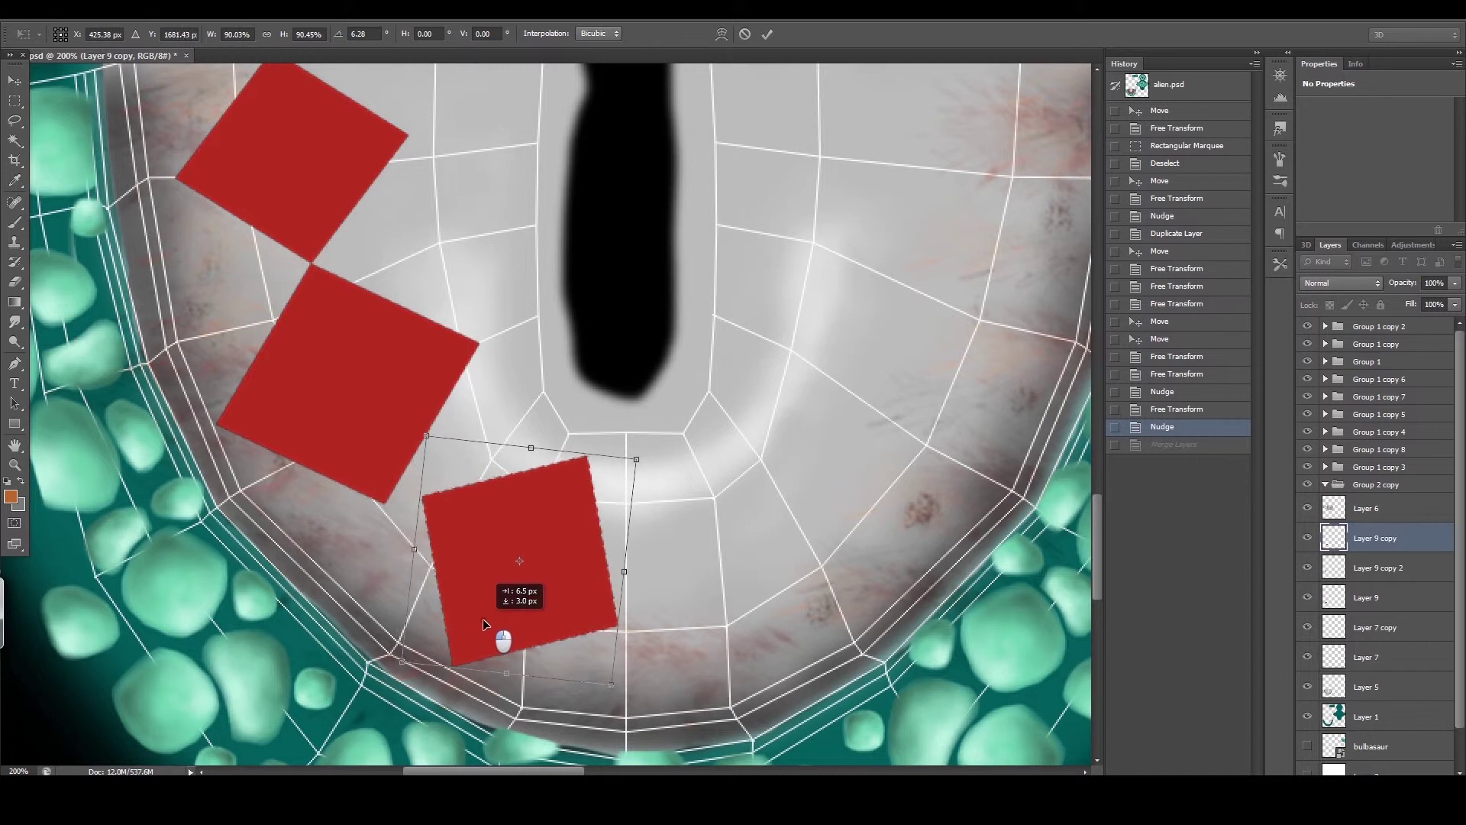
drag(423, 437, 414, 425)
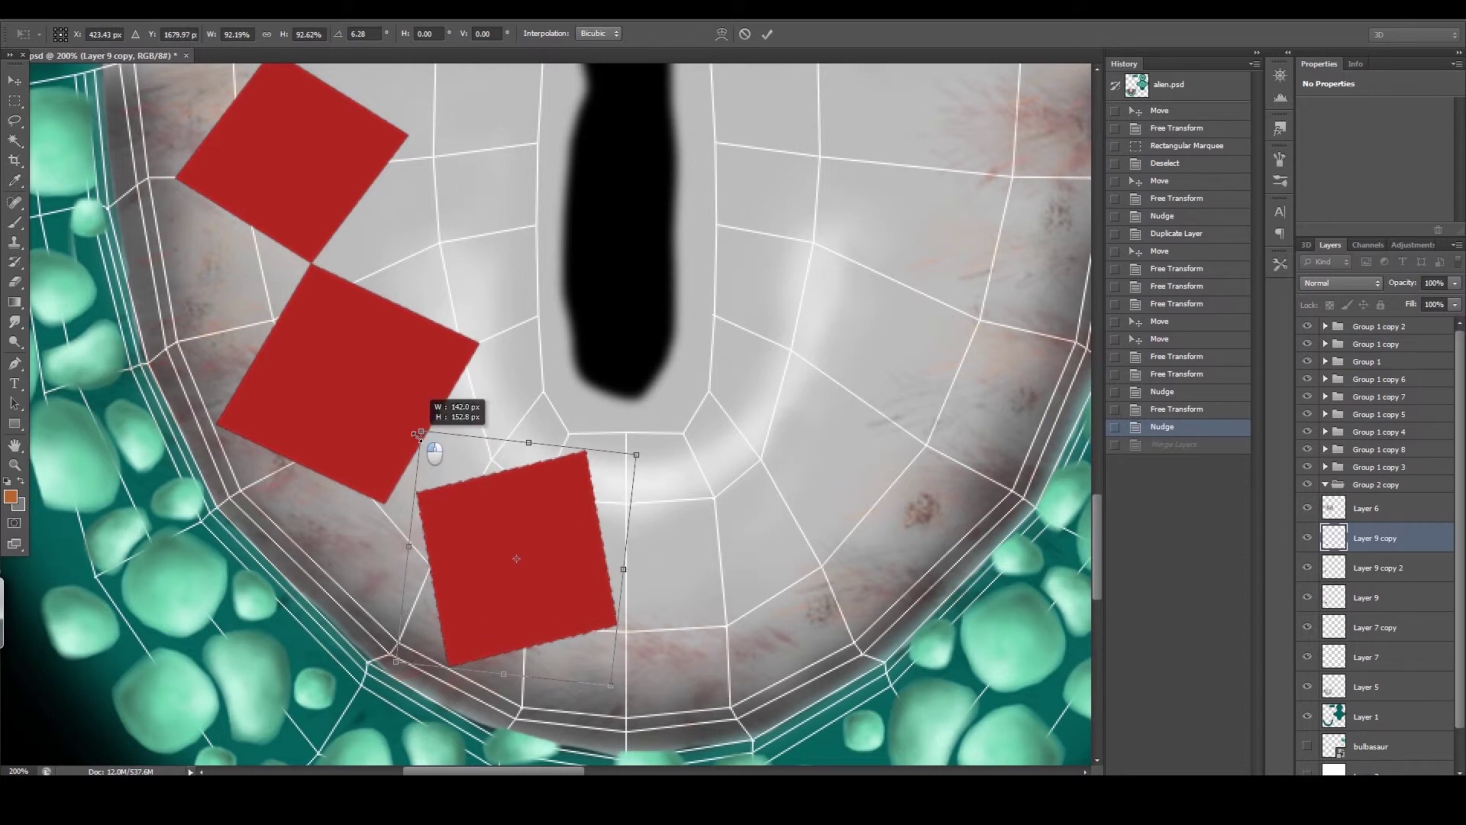
drag(540, 504, 546, 506)
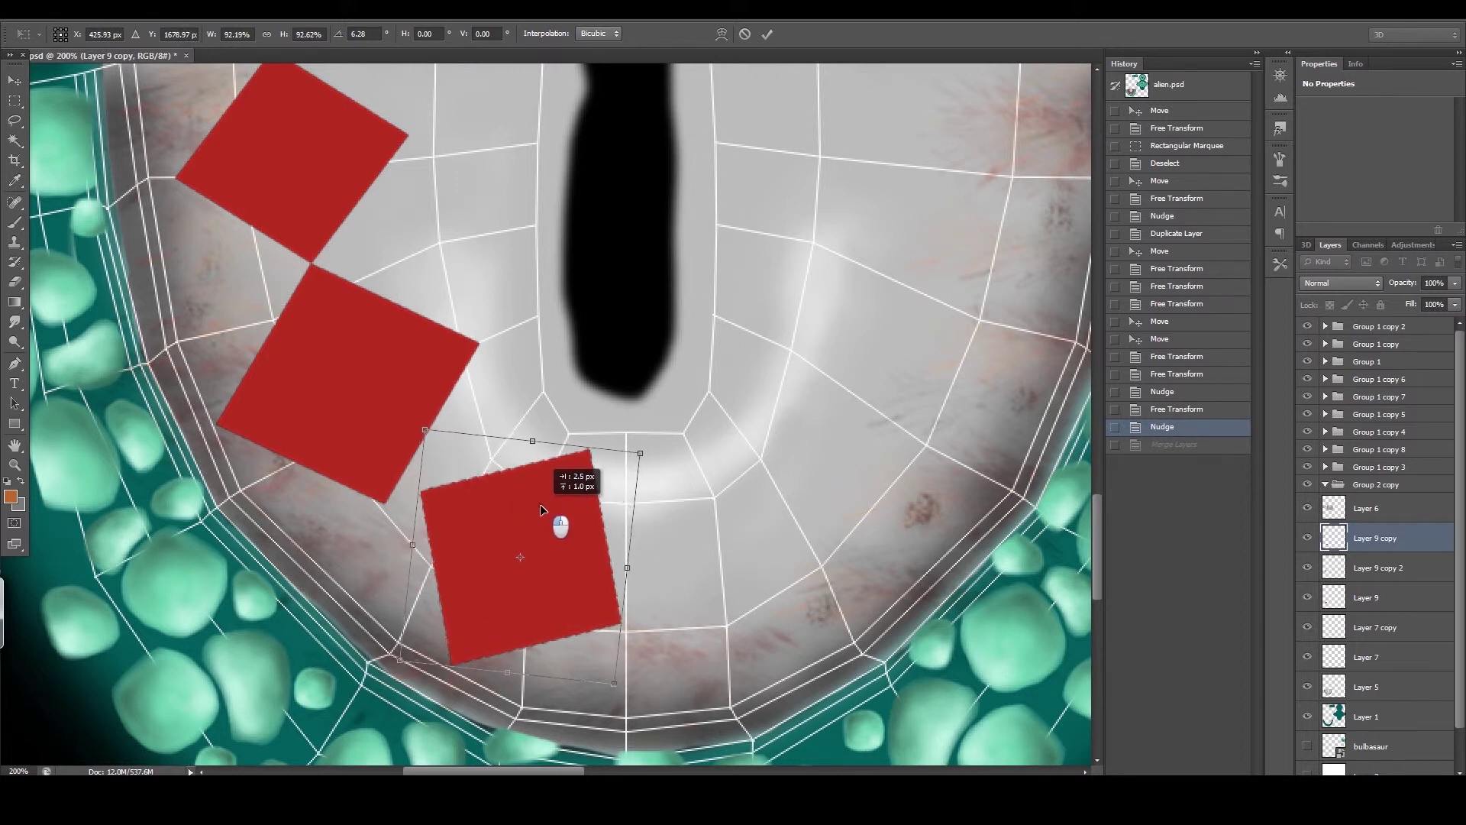
click(14, 80)
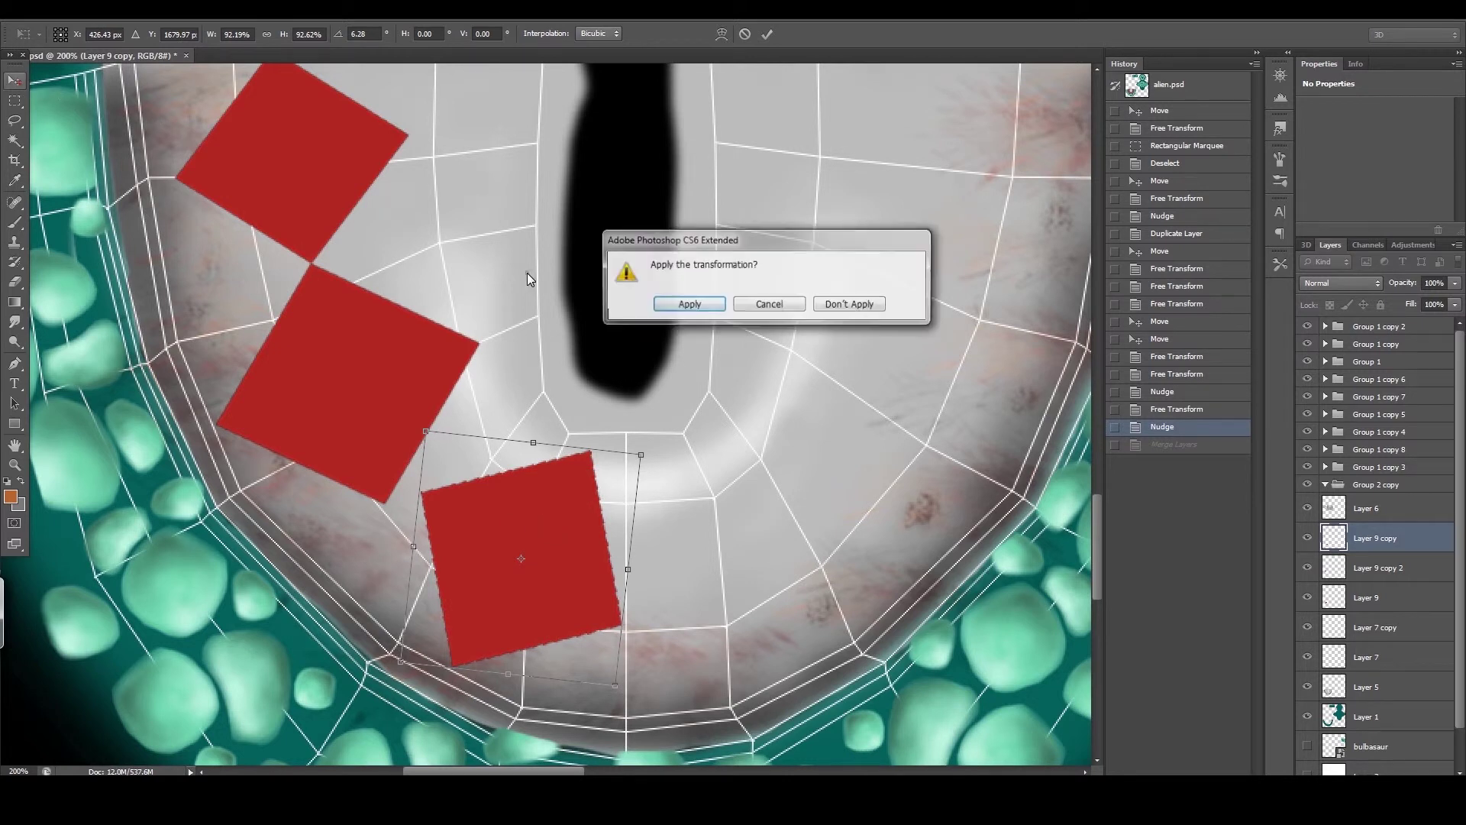
click(672, 301)
click(1397, 573)
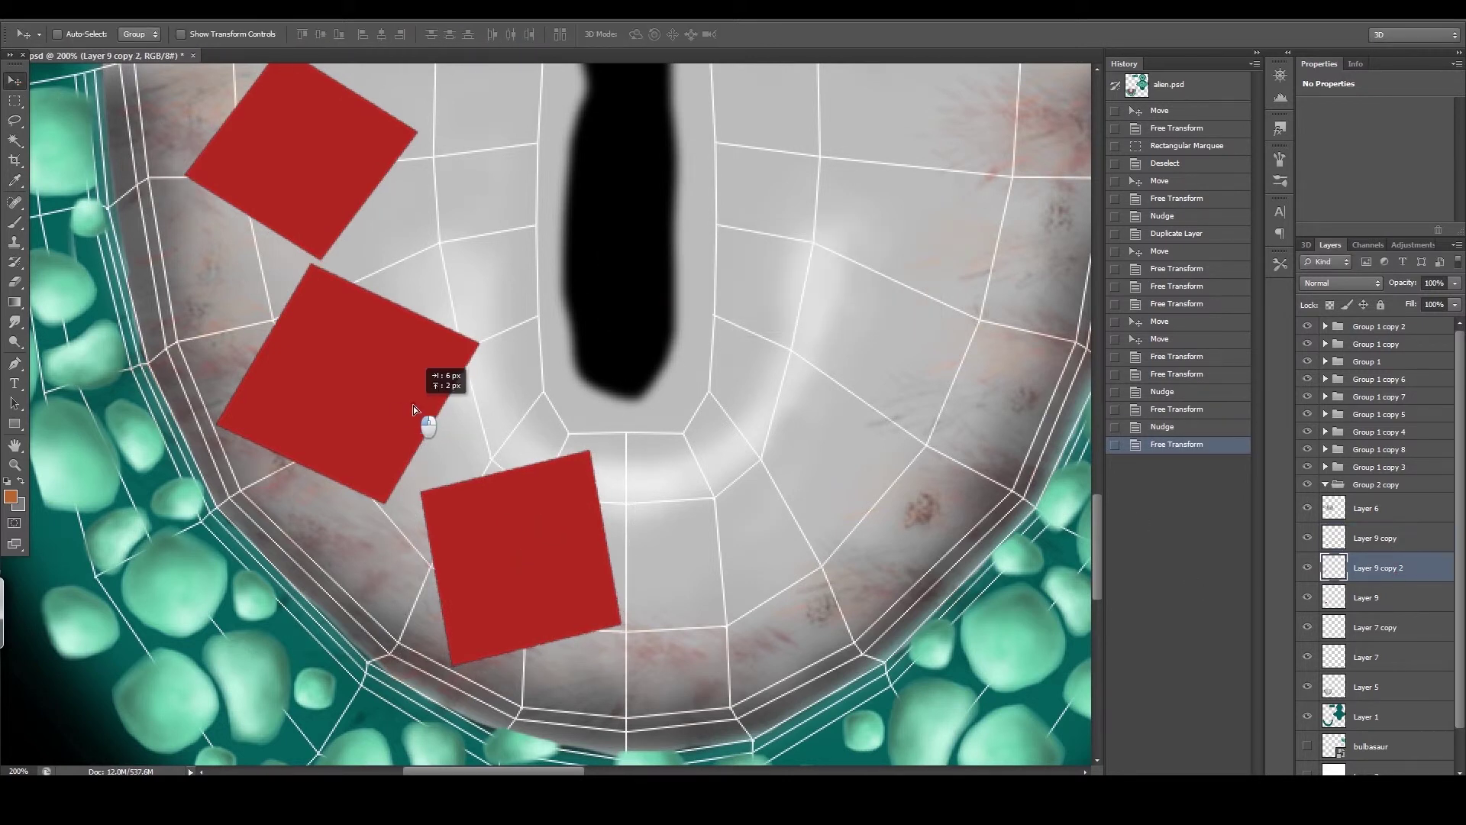
- Move the middle diamond on Layer 9 and scale it to about 93%, applying the transform
key(alt+bracketleft)
drag(356, 362, 383, 355)
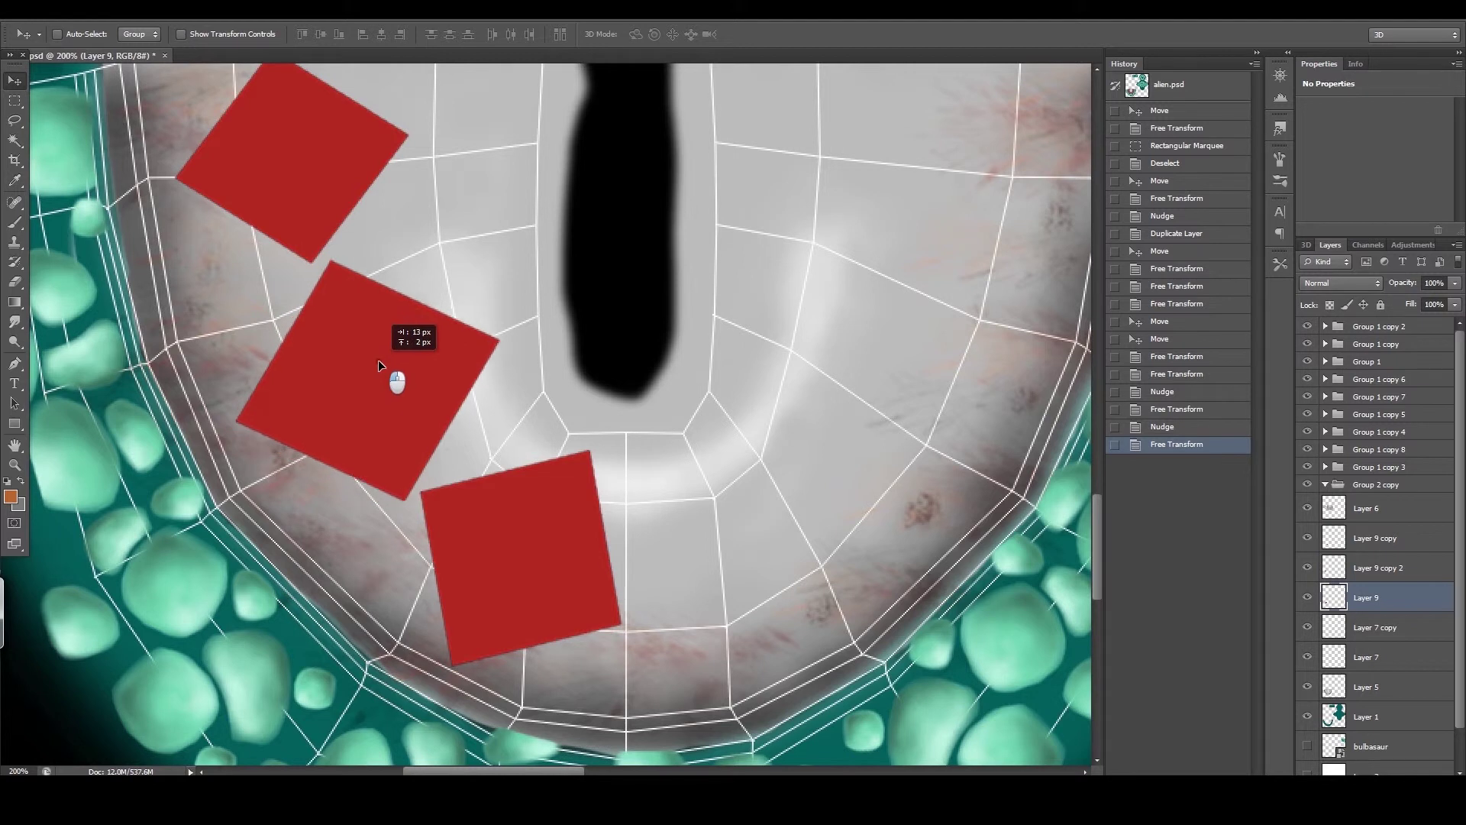
key(ctrl+t)
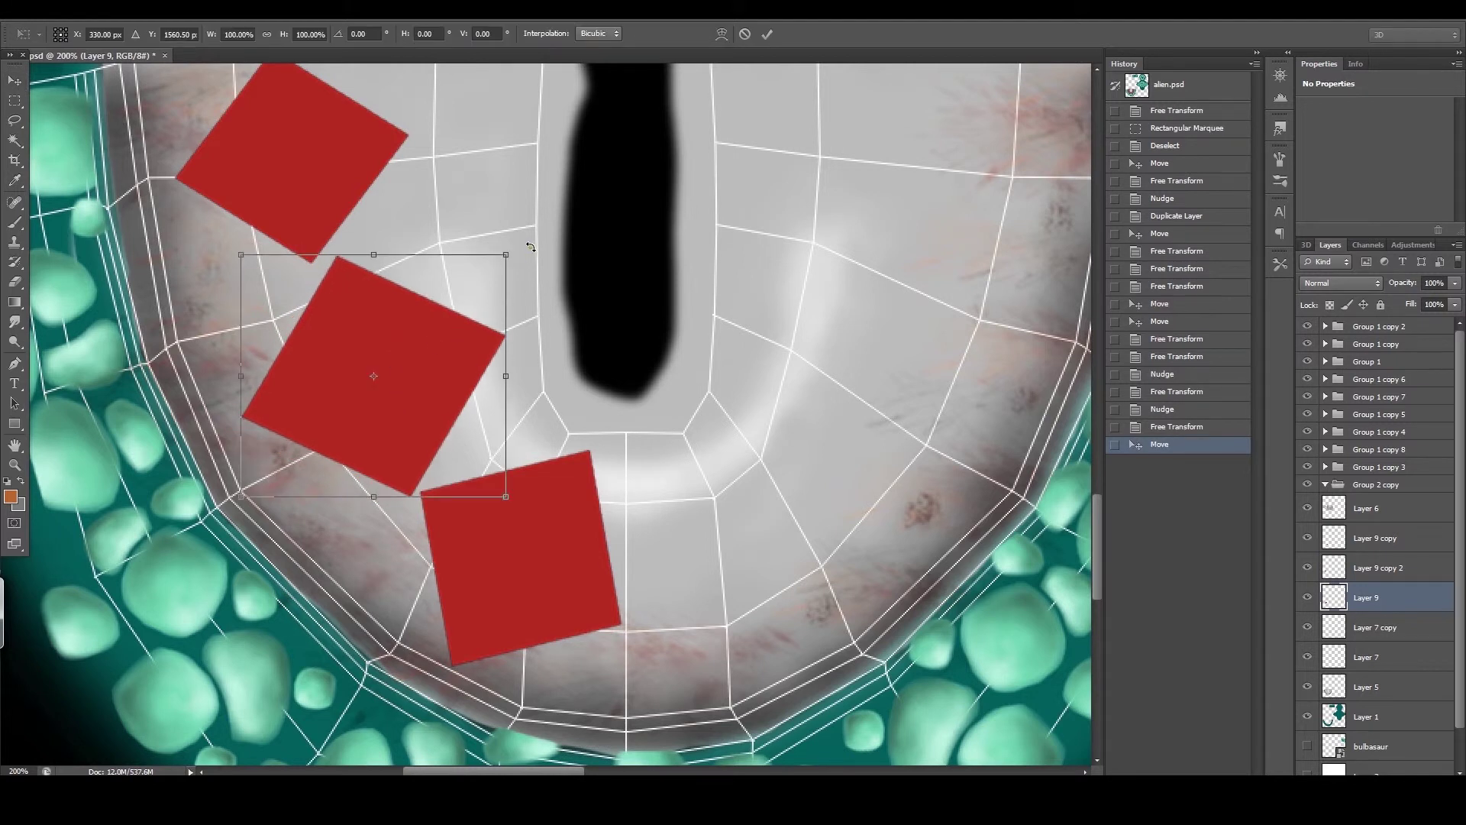
drag(504, 257, 419, 342)
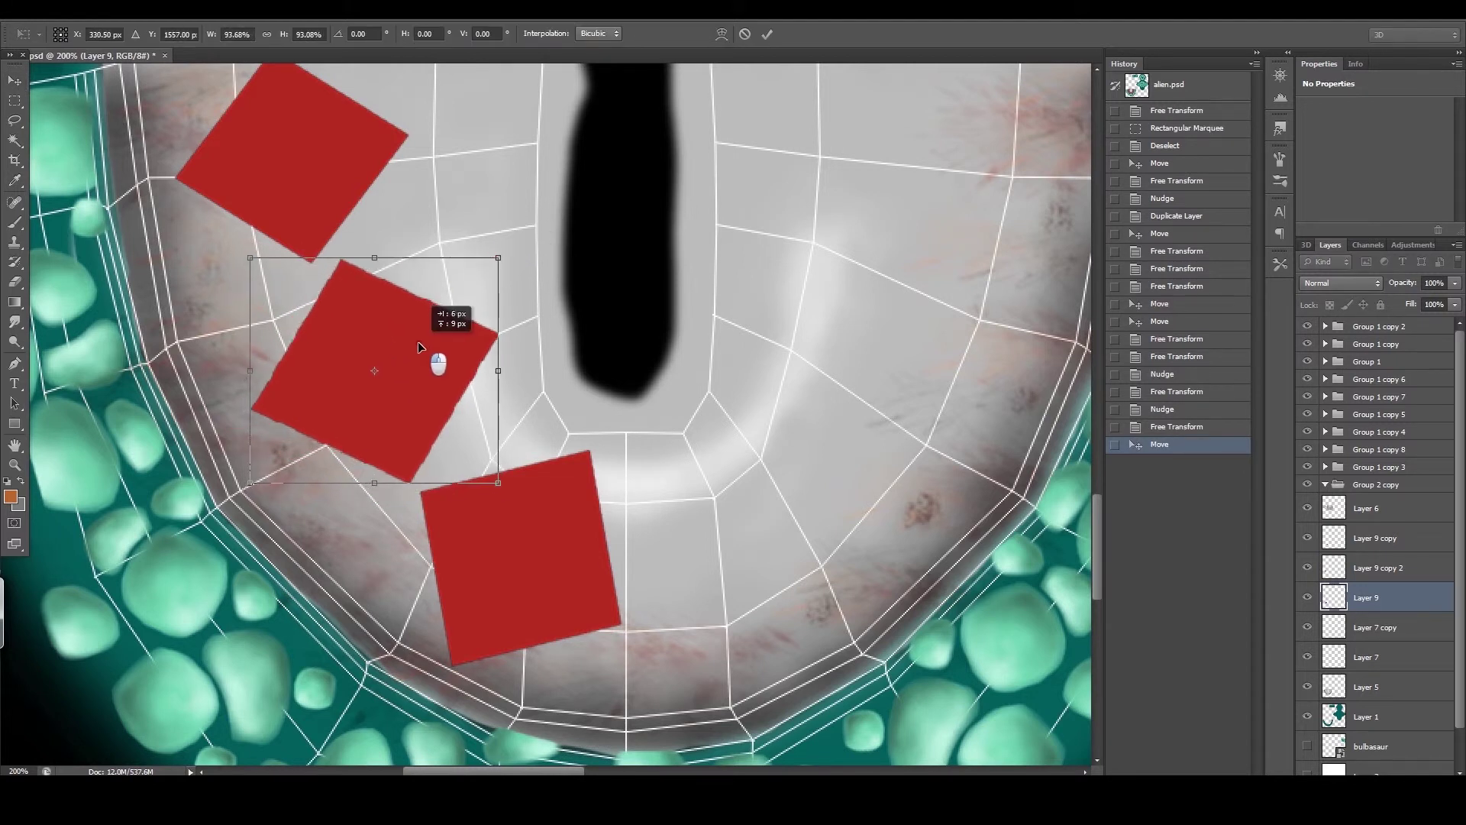
drag(418, 343, 419, 343)
click(15, 86)
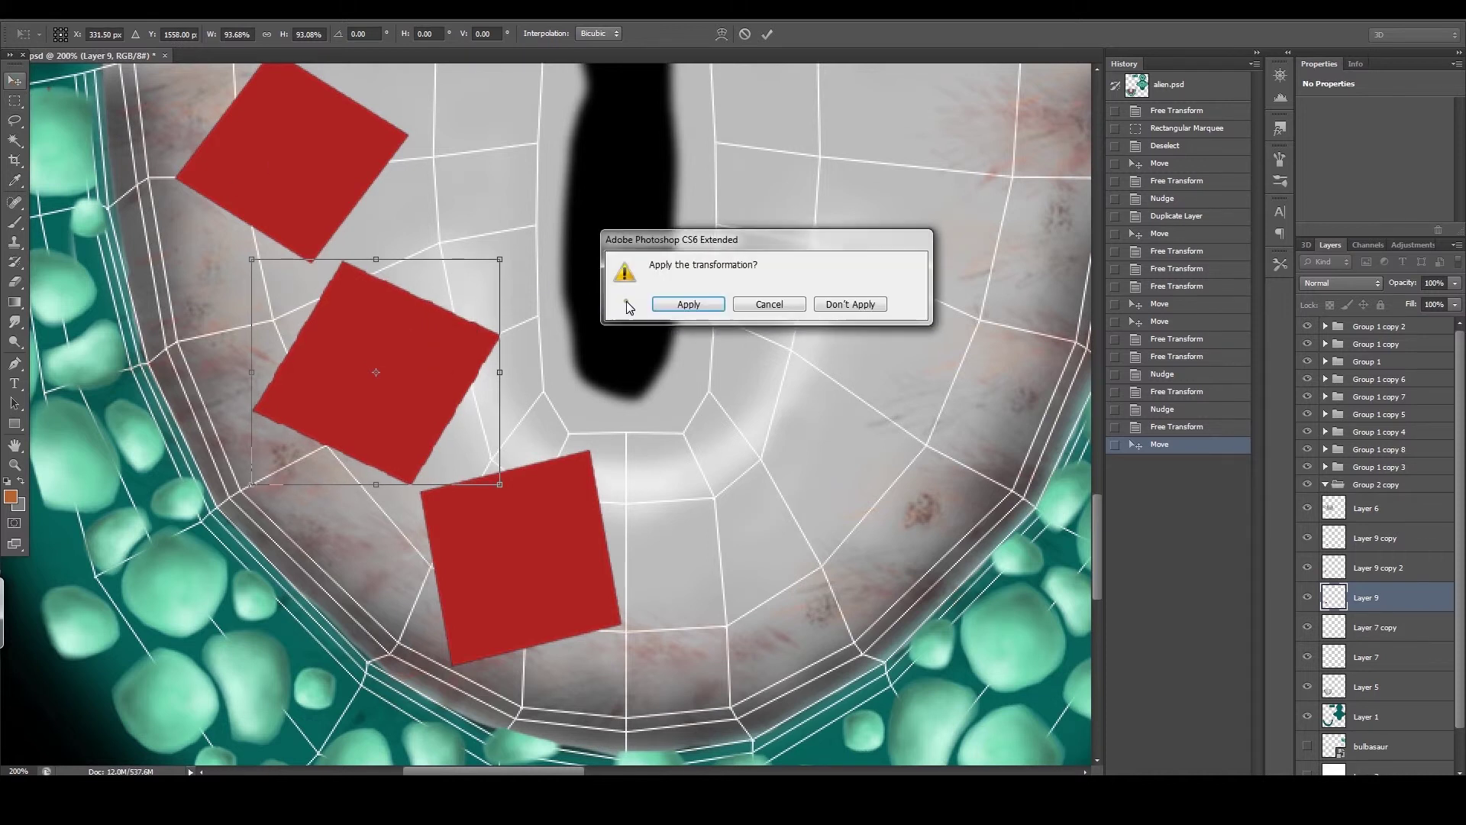
click(691, 305)
drag(423, 272, 441, 331)
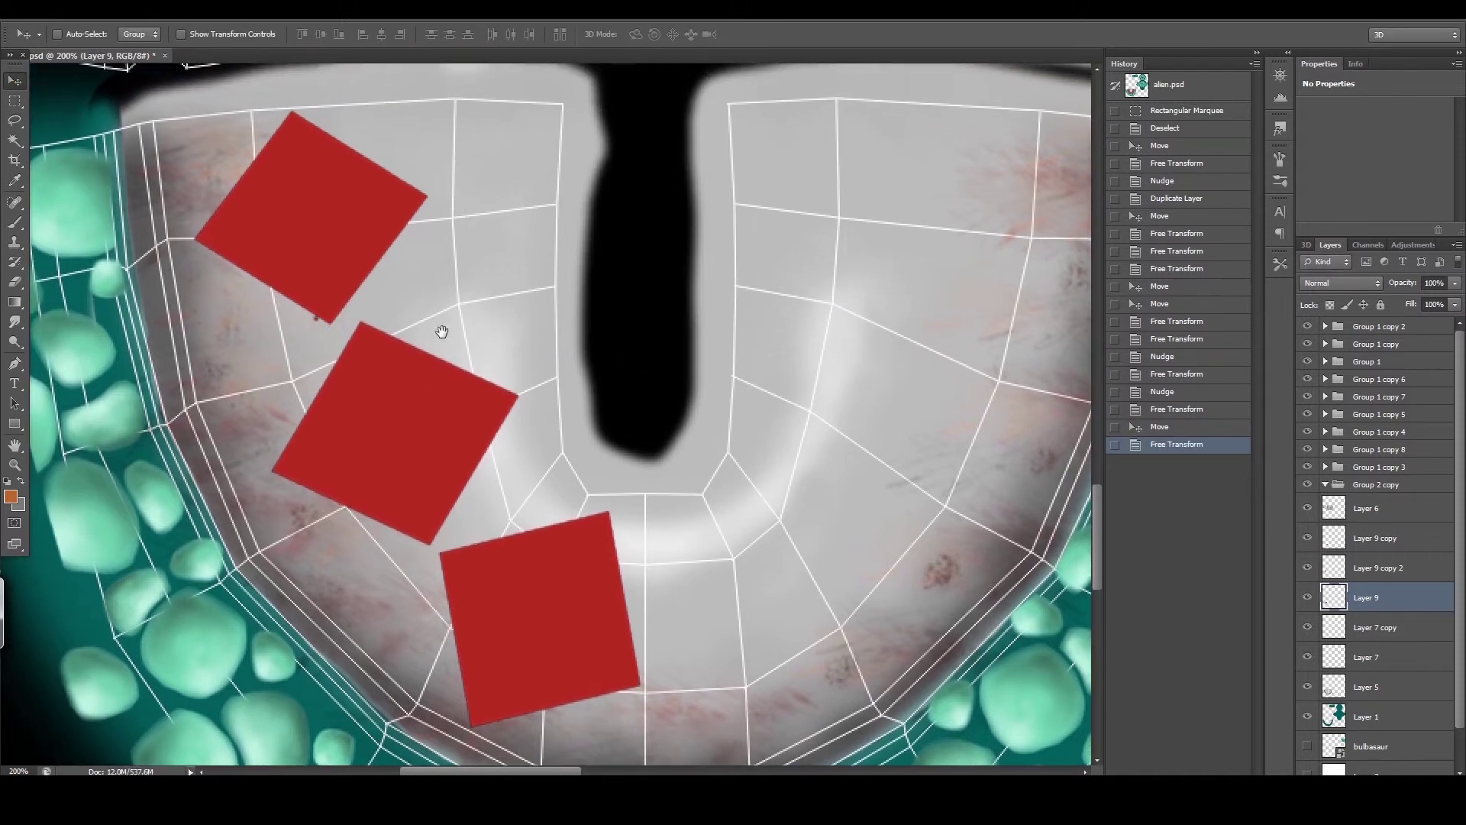
- Move the top diamond on Layer 9 copy 2 and enlarge it to about 103%, applying it
click(1336, 571)
drag(398, 253, 403, 258)
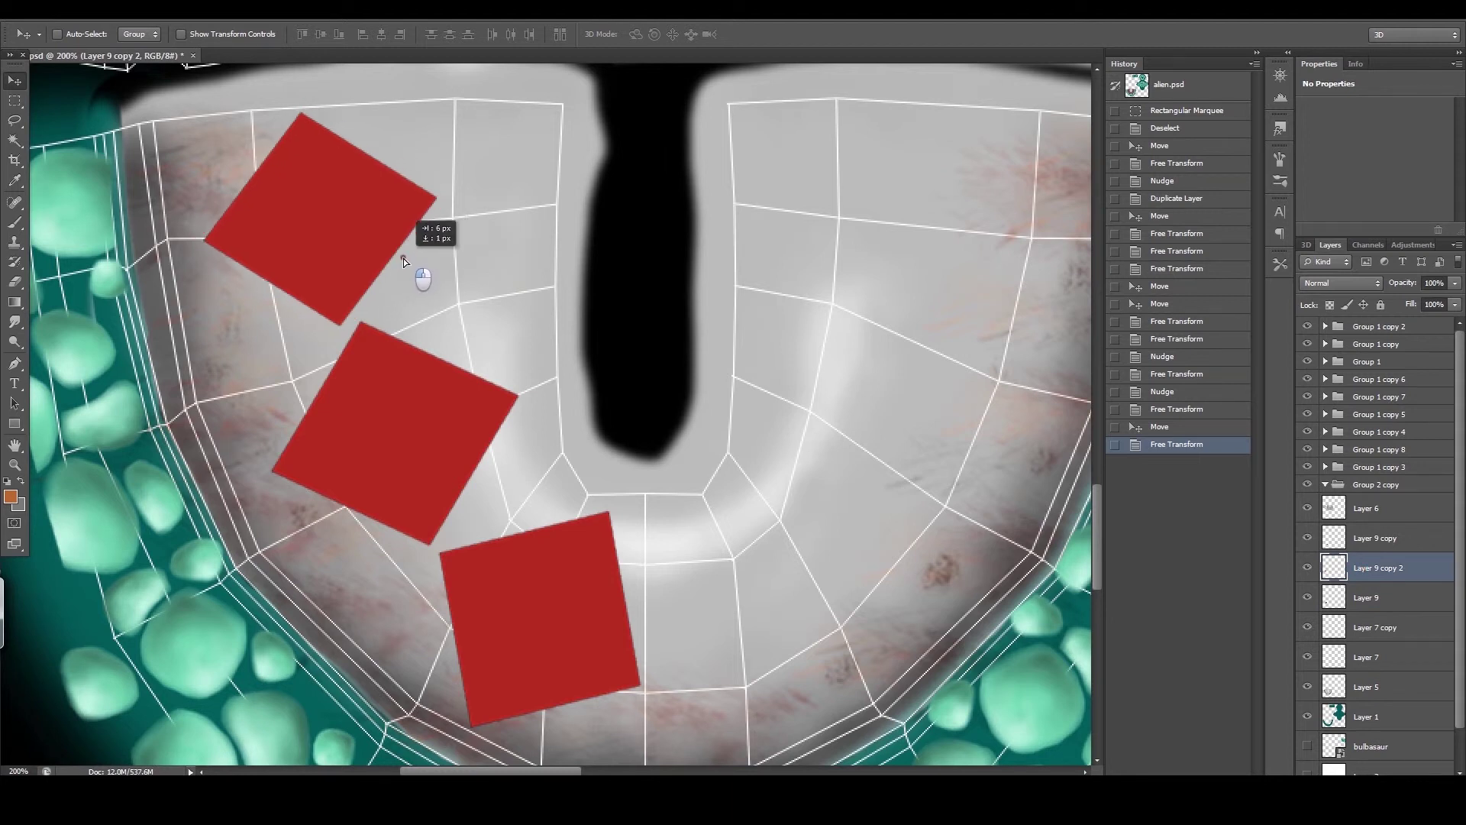
drag(403, 258, 402, 258)
key(ctrl+t)
drag(204, 321, 197, 333)
click(14, 80)
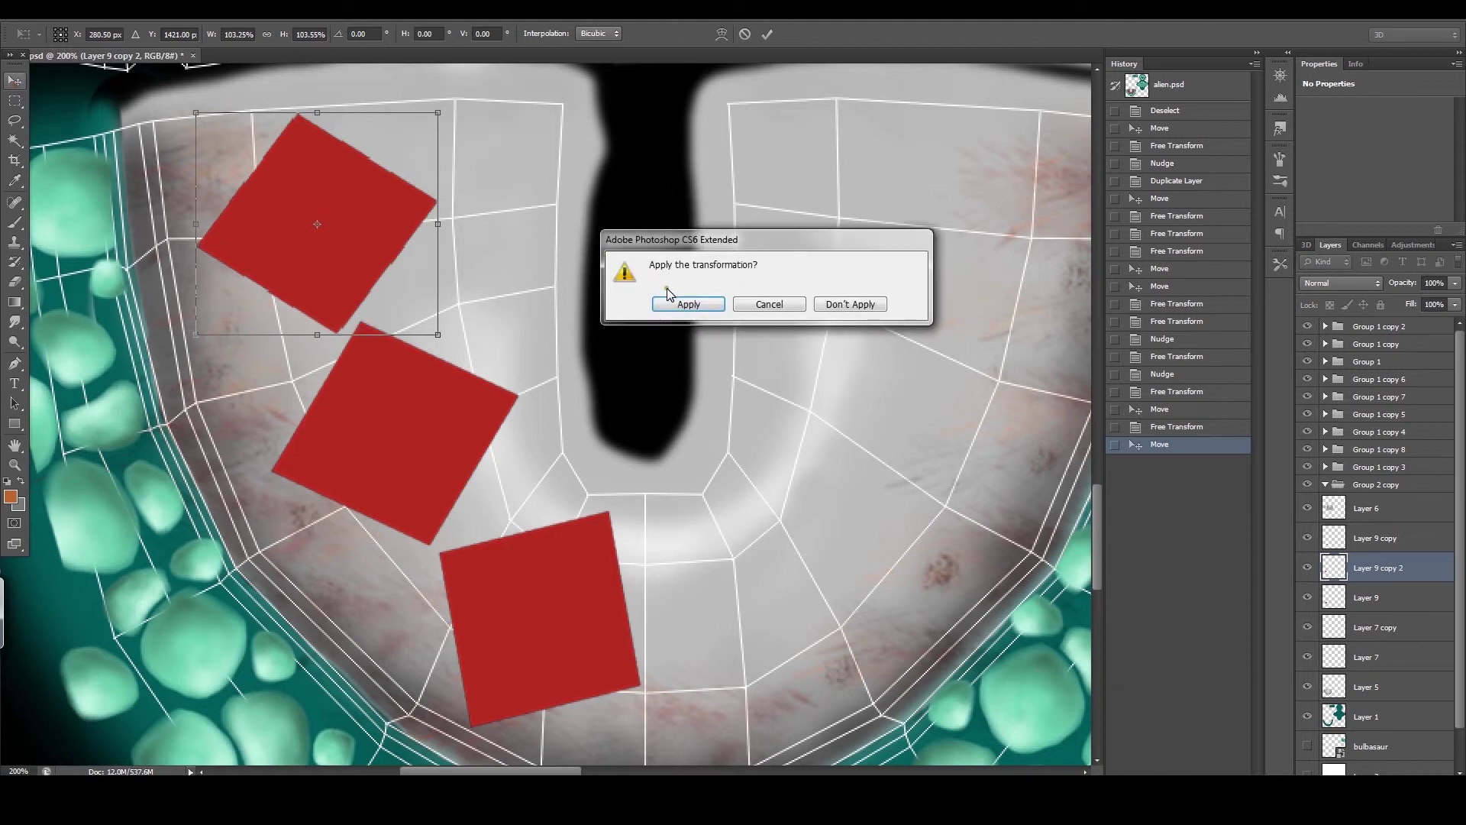
click(682, 303)
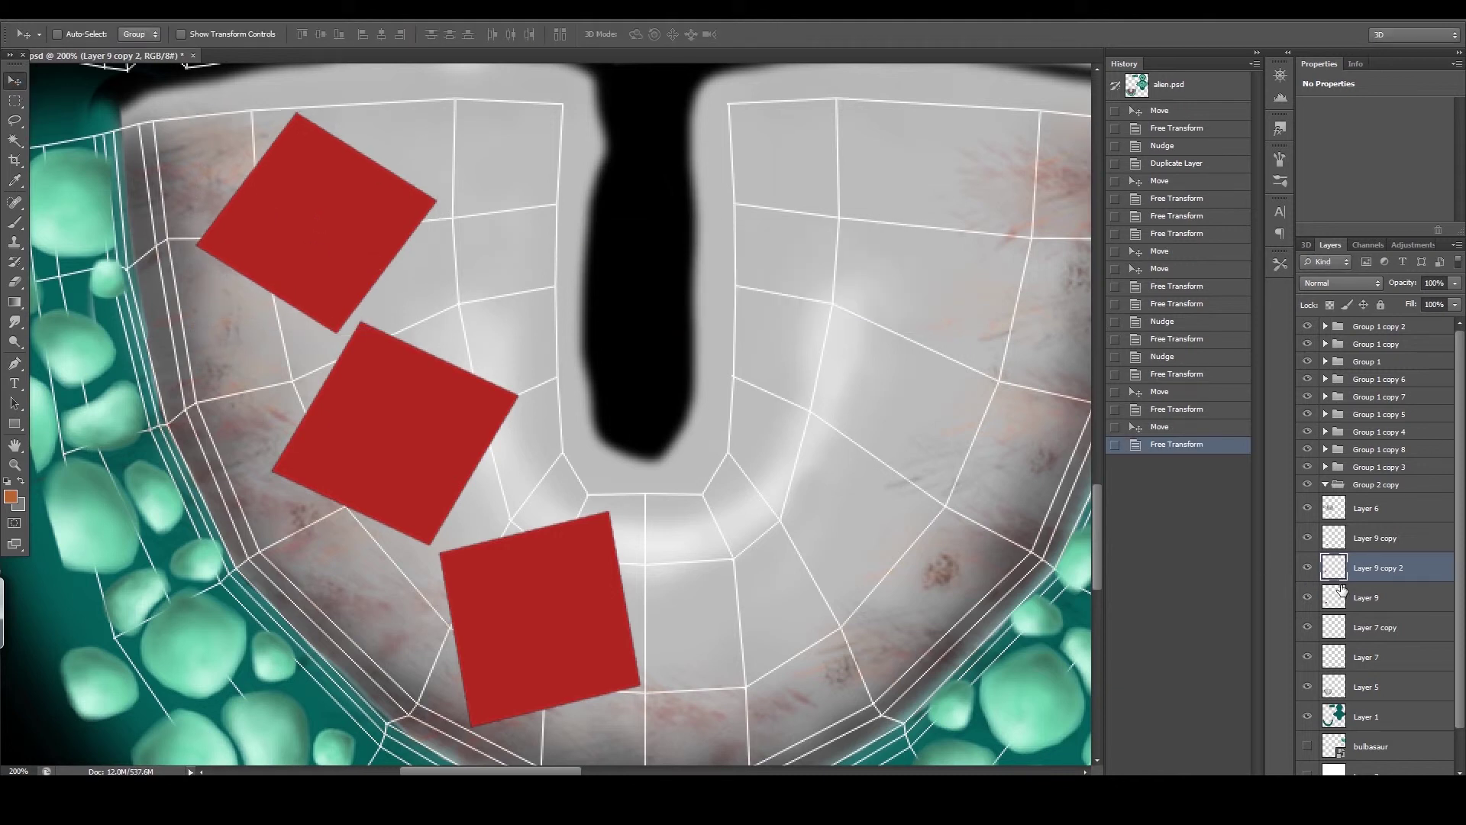
drag(760, 553, 739, 509)
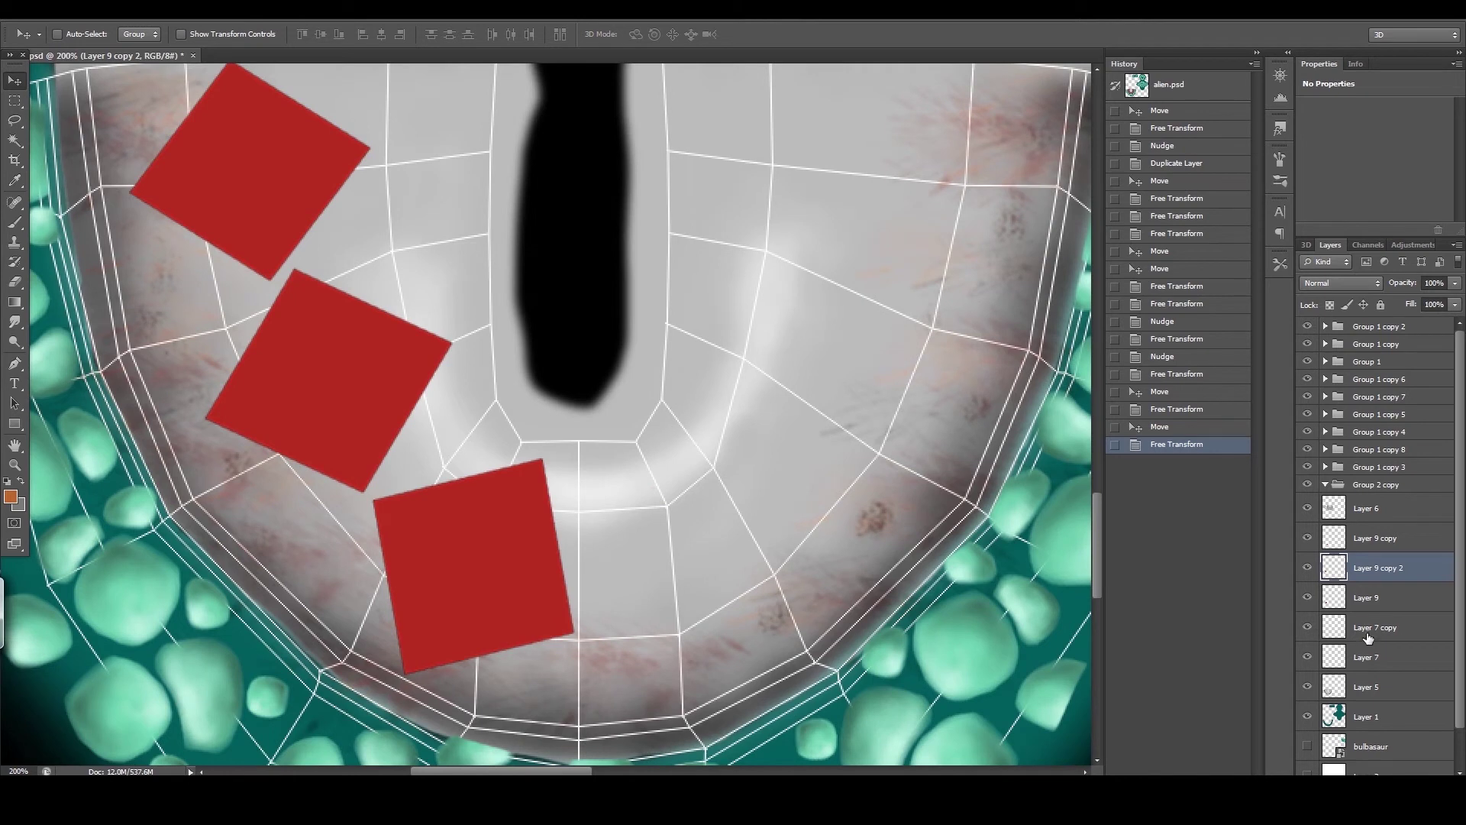
- Hide the Layer 0 UV wireframe and save the document
scroll(1329, 758, down, 2)
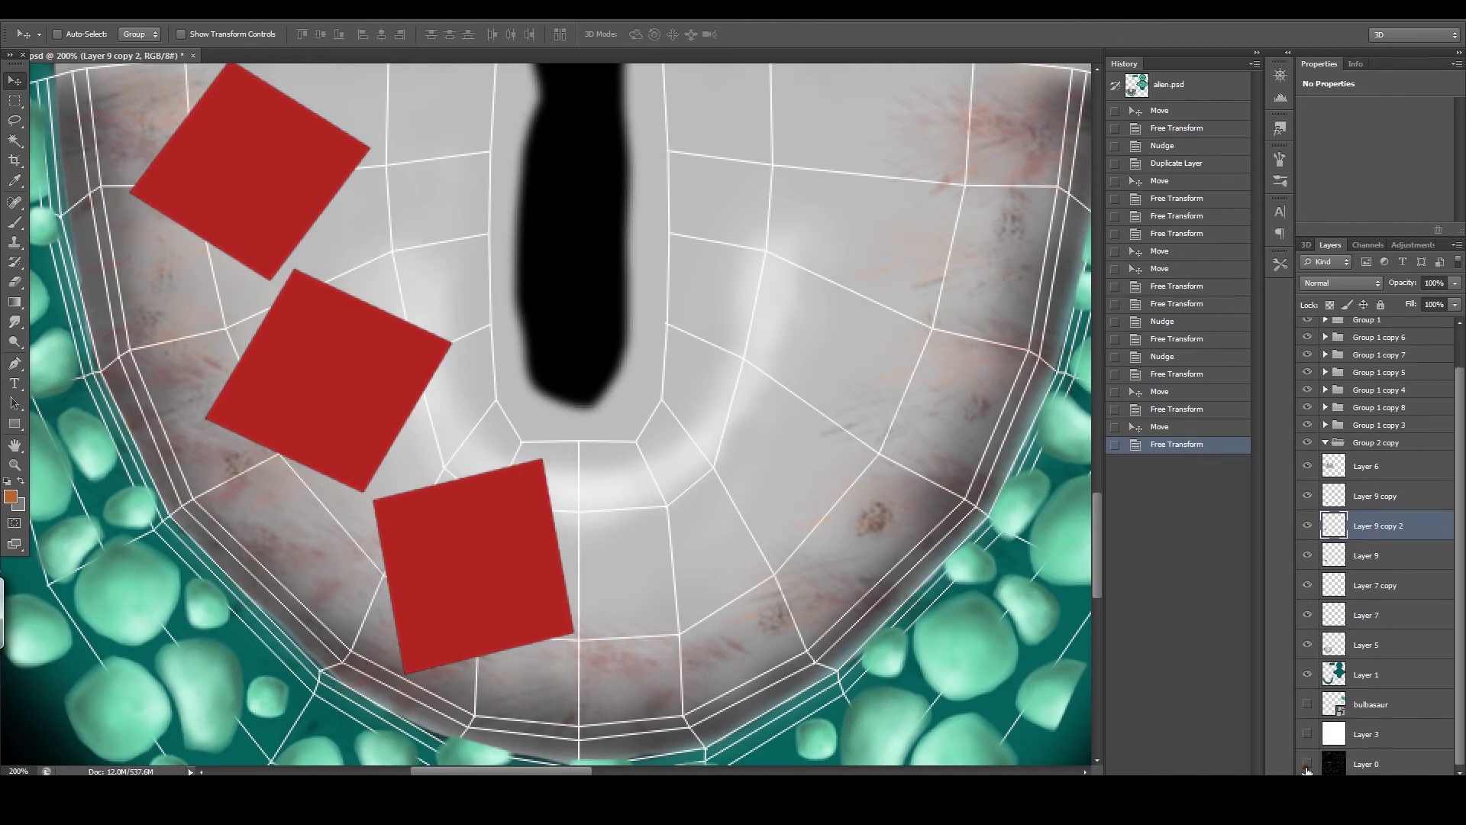
click(1307, 764)
key(alt+f)
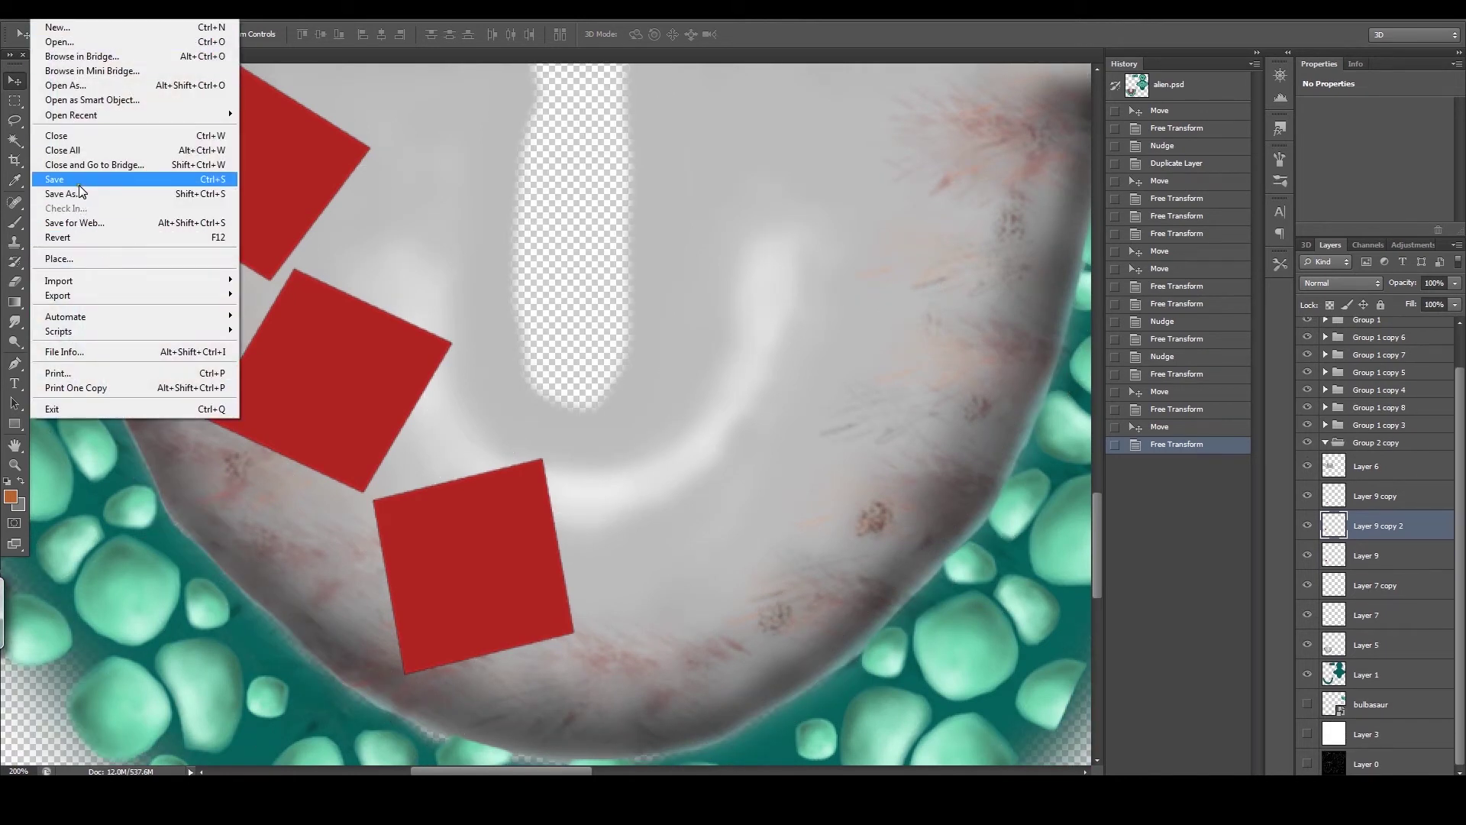
click(79, 183)
- Save a JPEG copy replacing Texture Test, then reload the texture in Maya
key(alt+f)
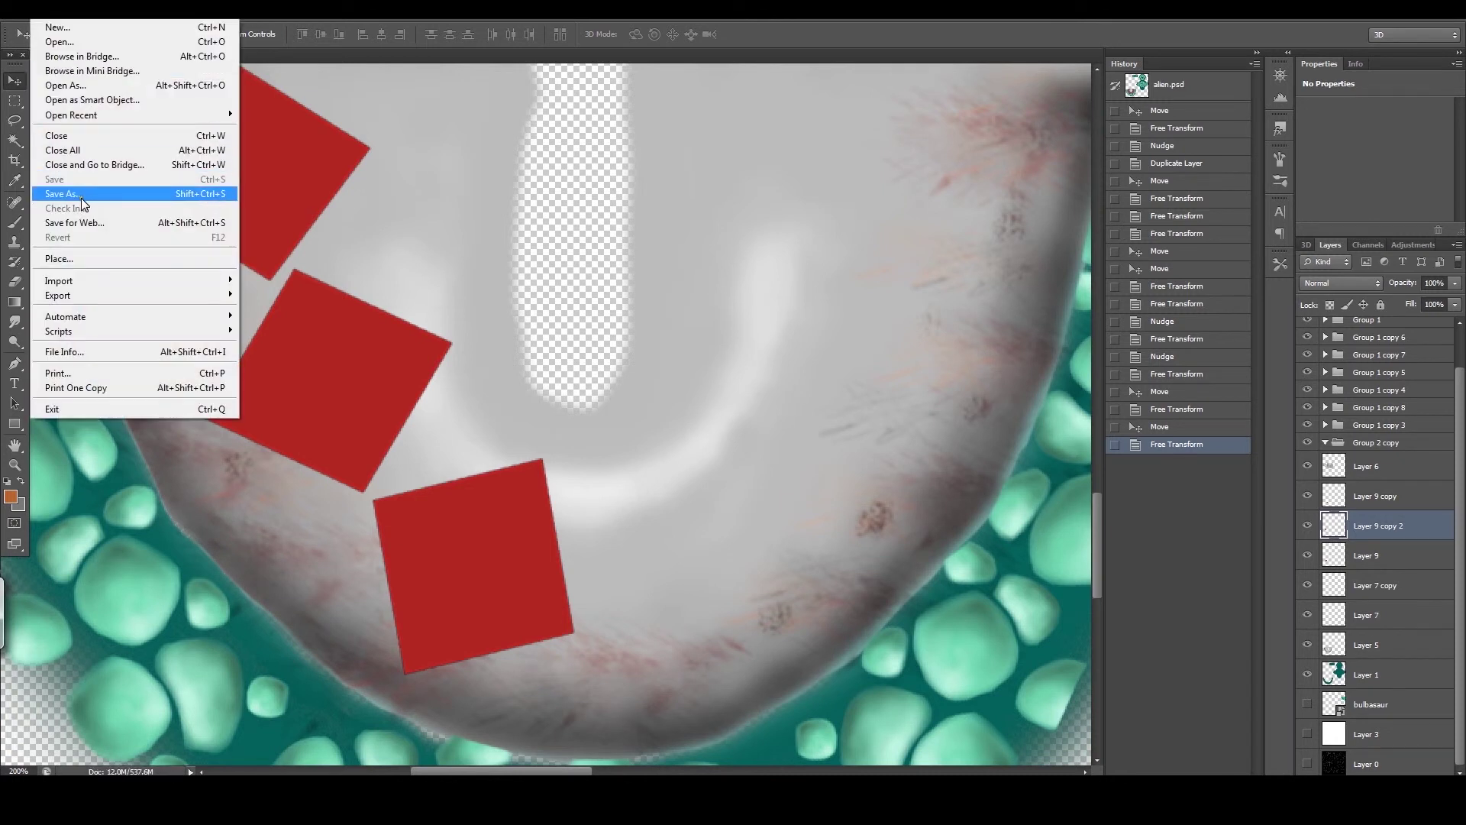
click(81, 195)
click(868, 525)
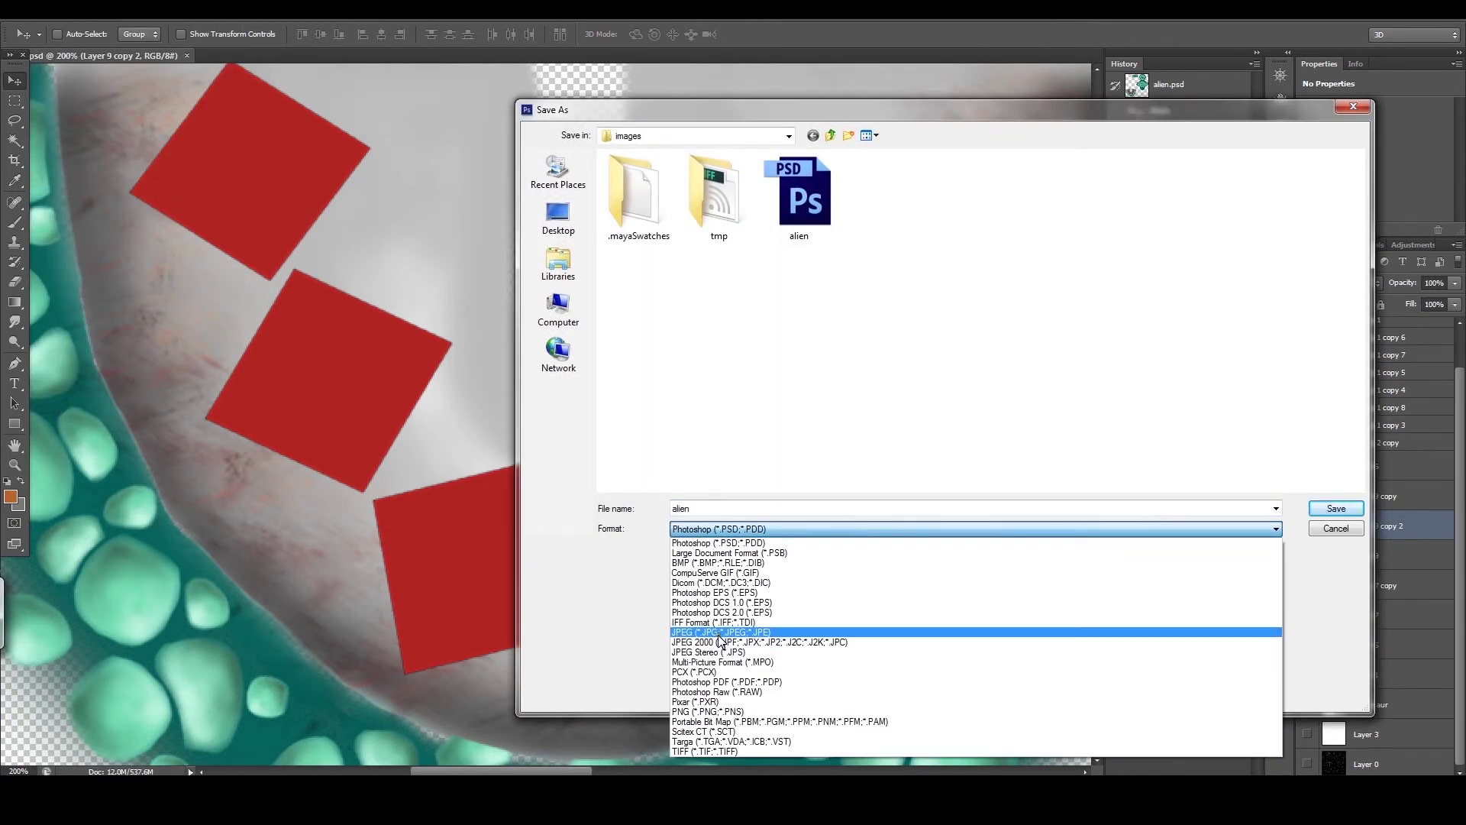
click(867, 641)
click(1037, 214)
click(1335, 508)
click(711, 304)
click(822, 219)
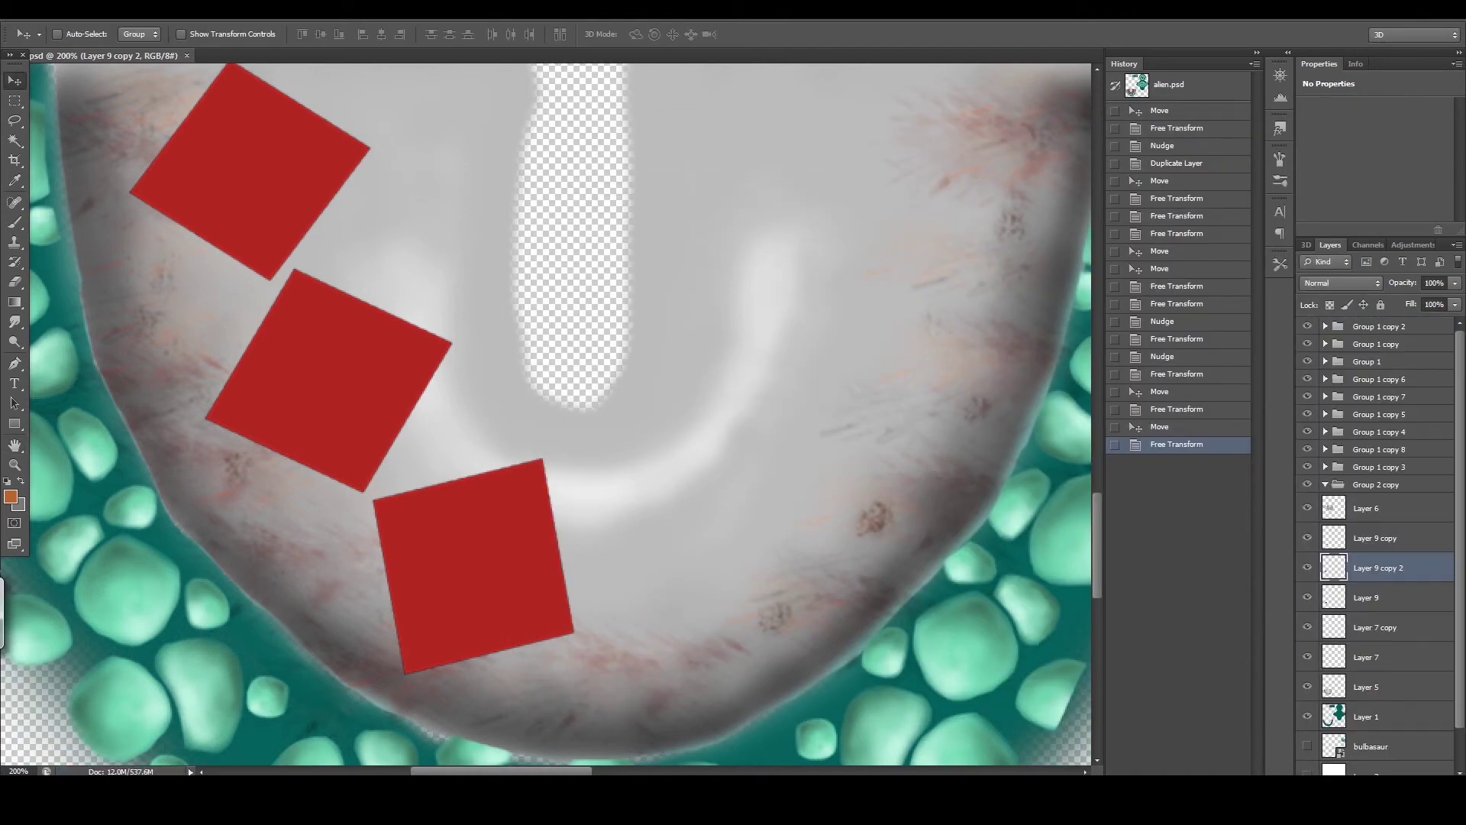
click(411, 754)
click(1415, 336)
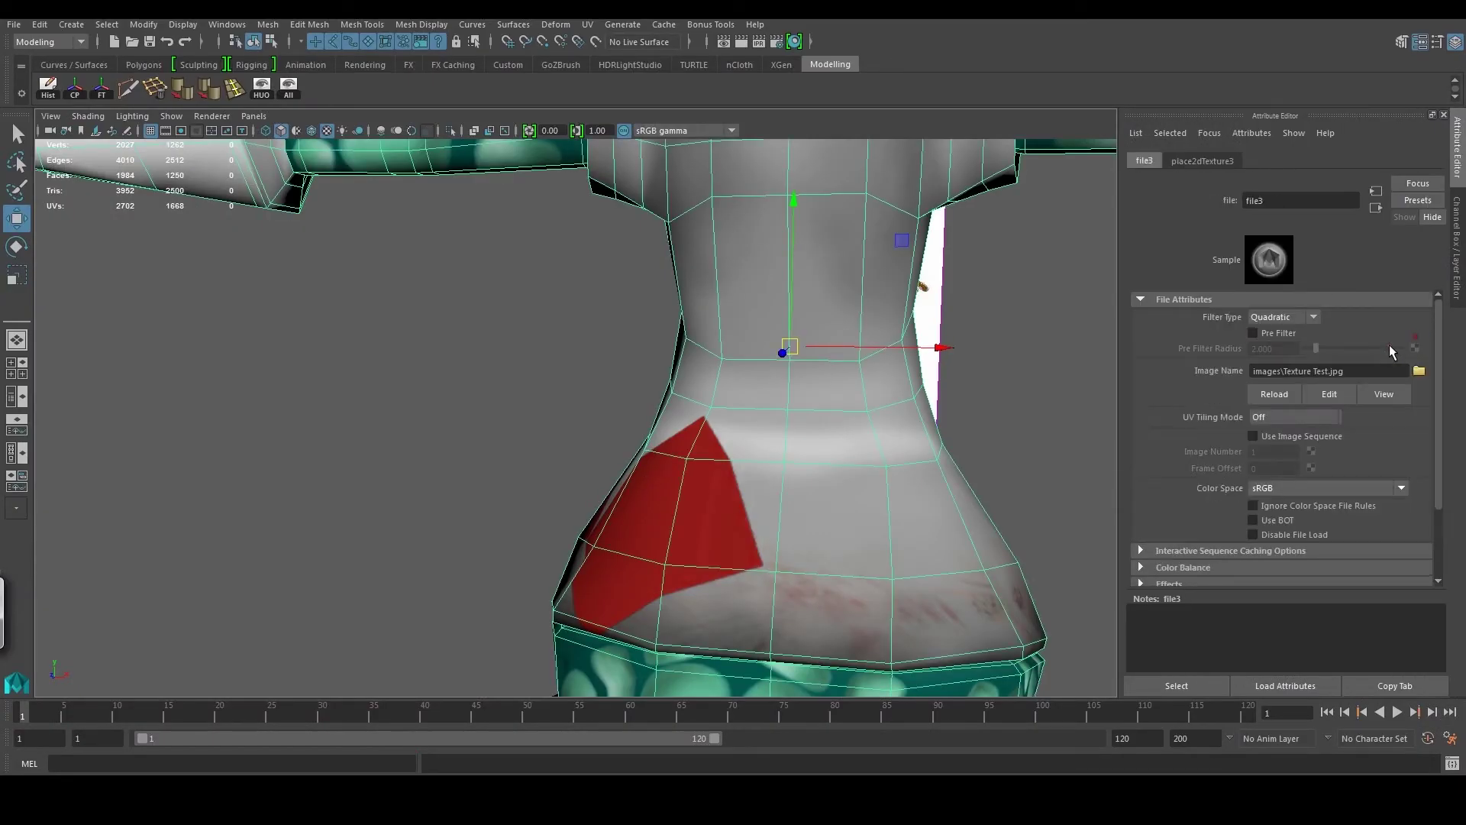
- Deselect, then orbit and zoom around the character to inspect the red torso diamonds
click(1275, 397)
click(540, 407)
mouse_move(541, 406)
mouse_down()
mouse_move(569, 436)
mouse_move(639, 286)
mouse_move(683, 435)
mouse_move(737, 440)
mouse_move(540, 402)
mouse_move(481, 416)
mouse_up()
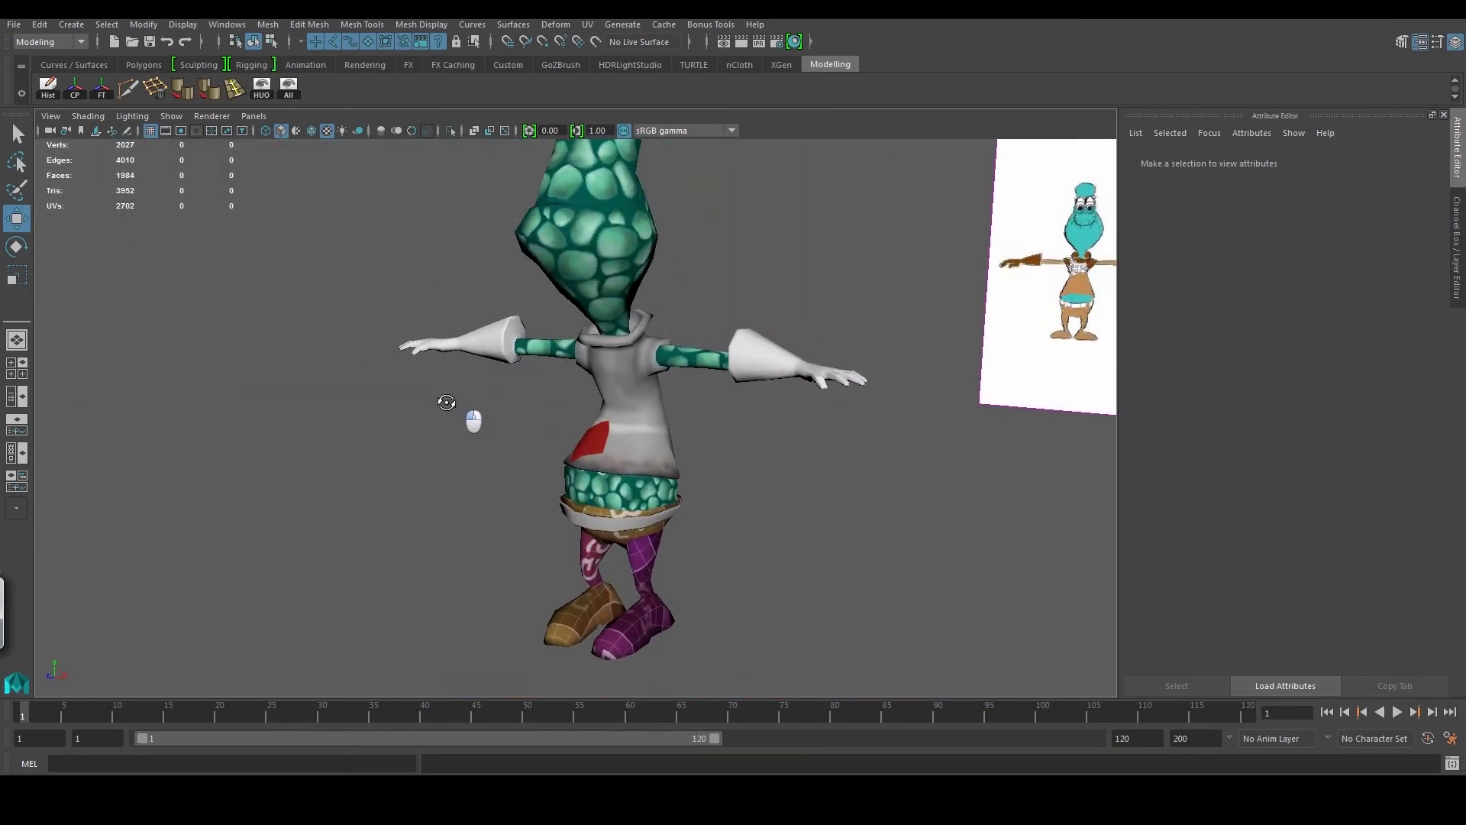
scroll(481, 415, up, 5)
scroll(596, 435, up, 3)
drag(595, 435, 622, 475)
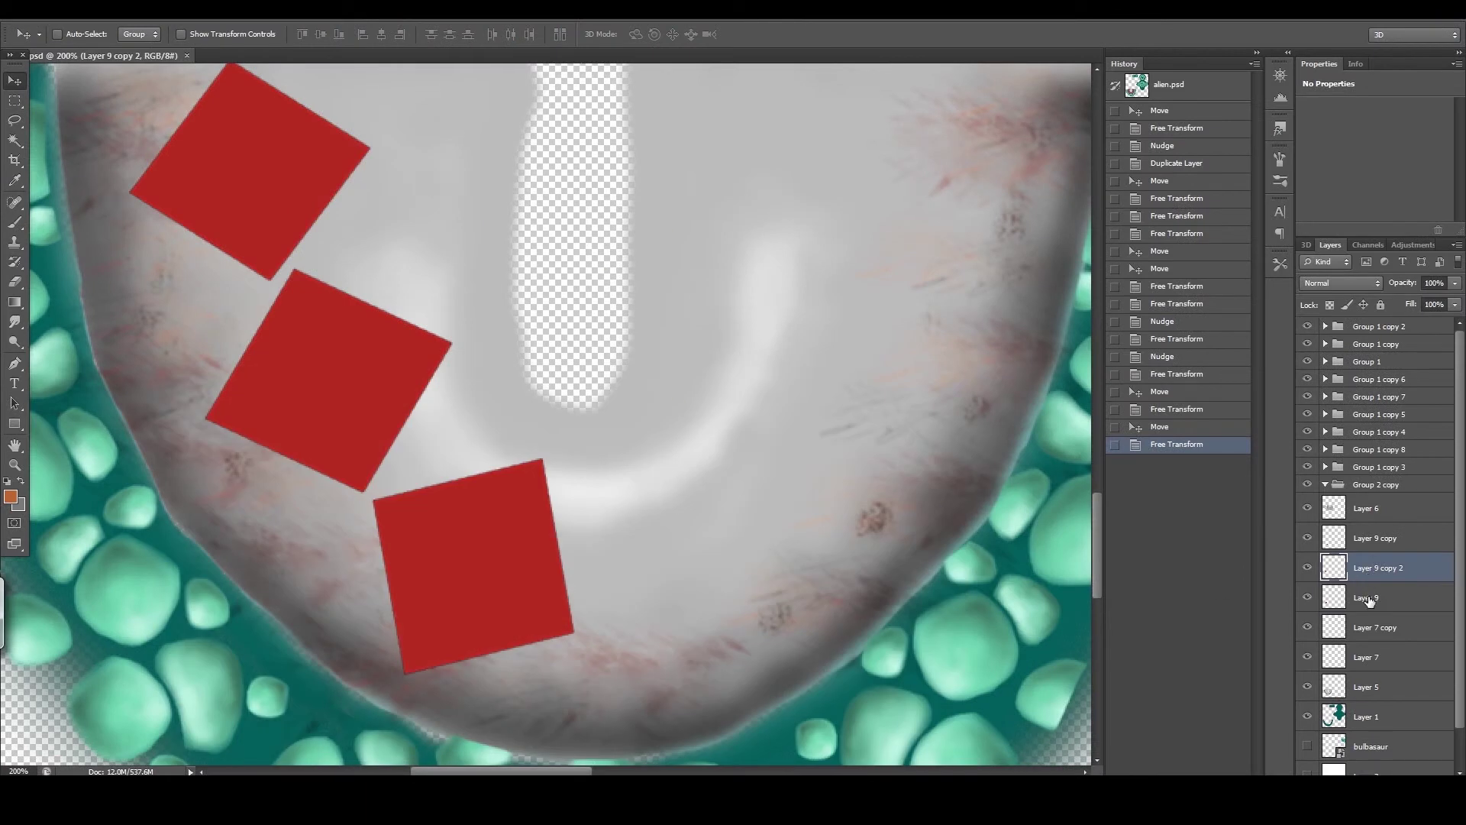
- Merge the three diamond layers into one and set its blend mode to Dissolve
ctrl+click(1356, 539)
ctrl+click(1372, 598)
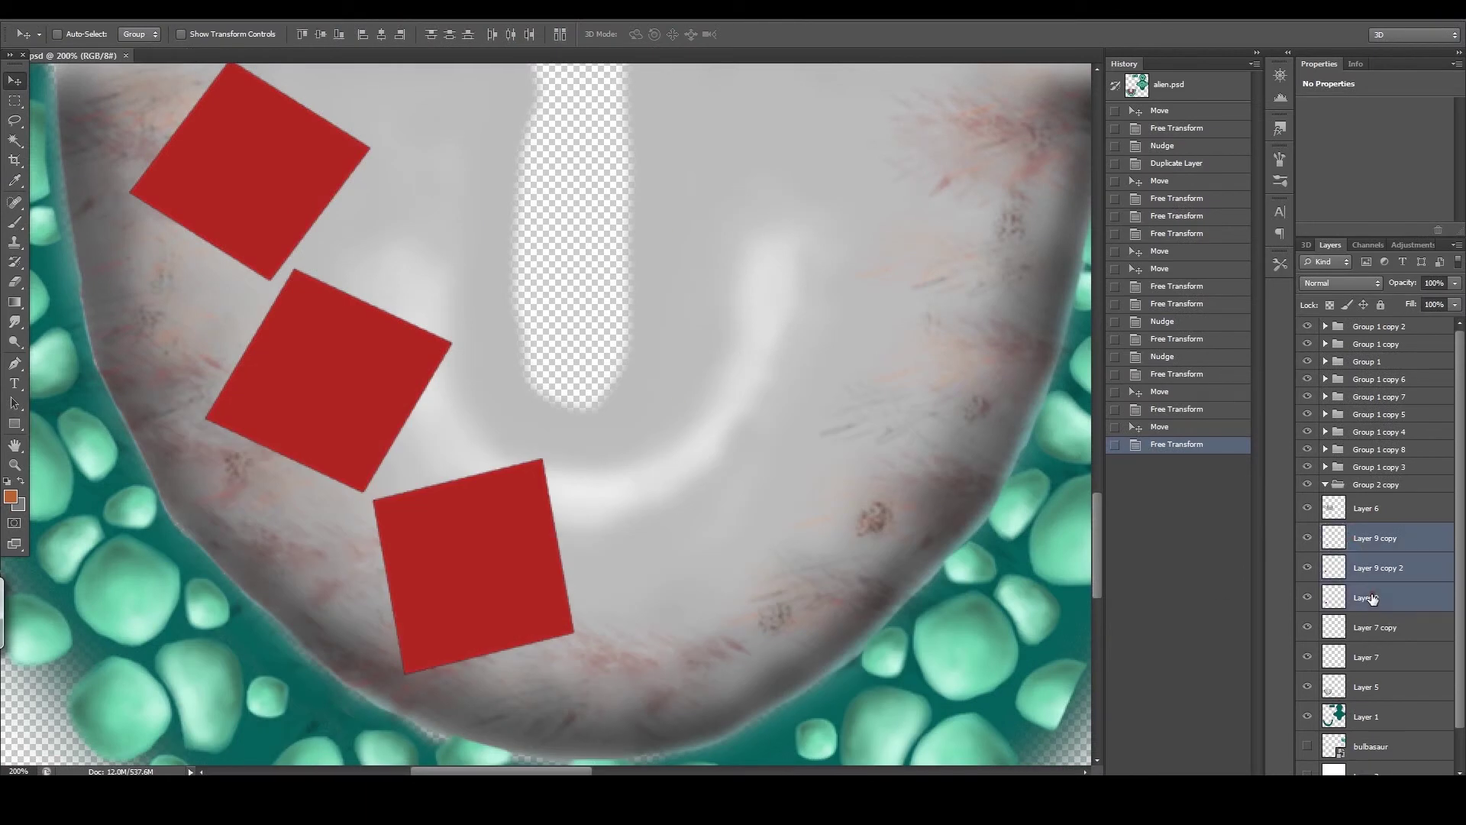
key(ctrl+e)
click(1307, 539)
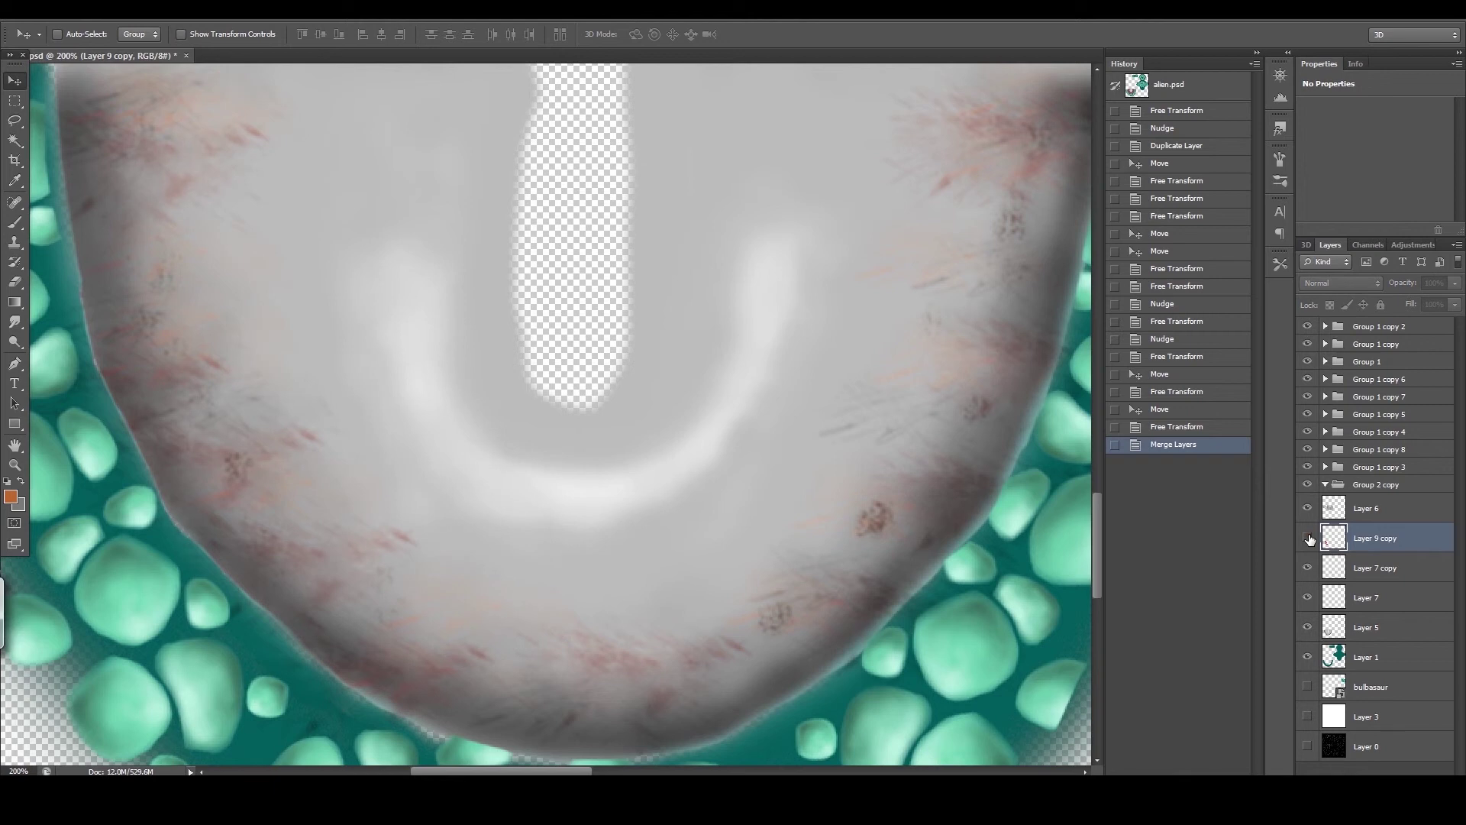
scroll(542, 360, up, 3)
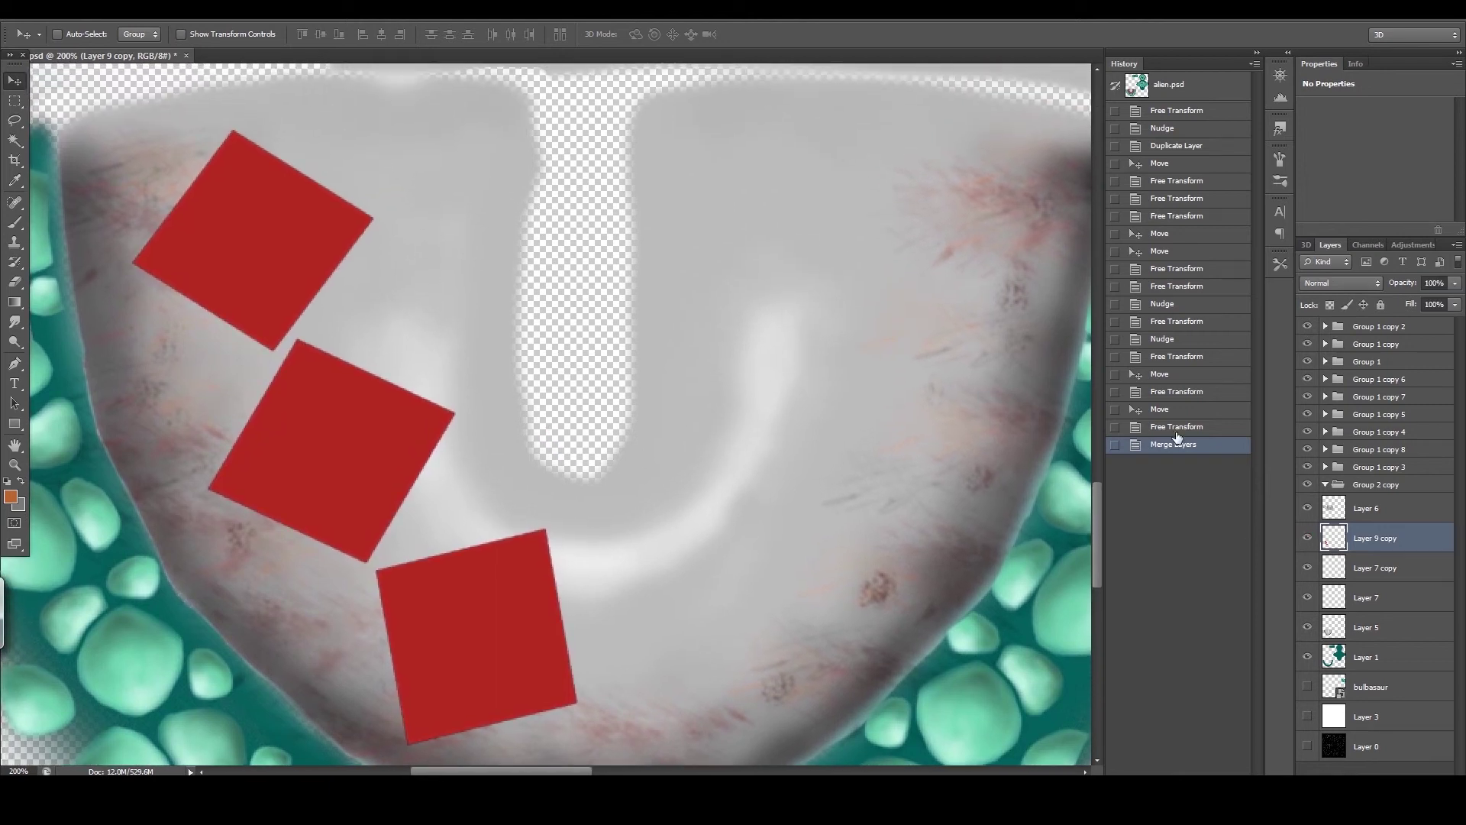
click(1336, 283)
click(1329, 316)
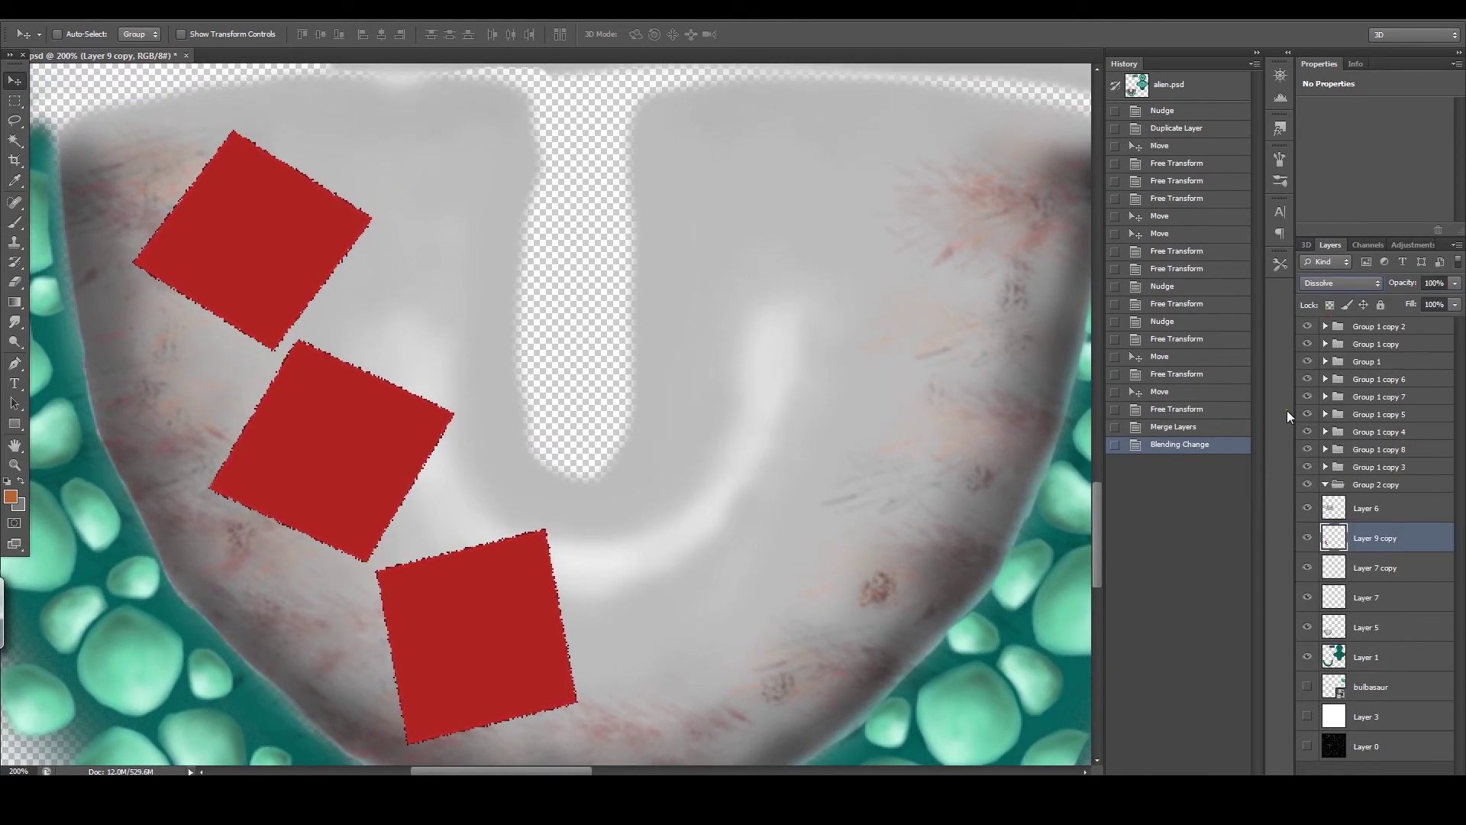
- Cycle the merged layer through blend modes like Hard Light, Pin Light, Exclusion, ending on Vivid Light
key(Down)
key(Down)
key(Down)
key(Down)
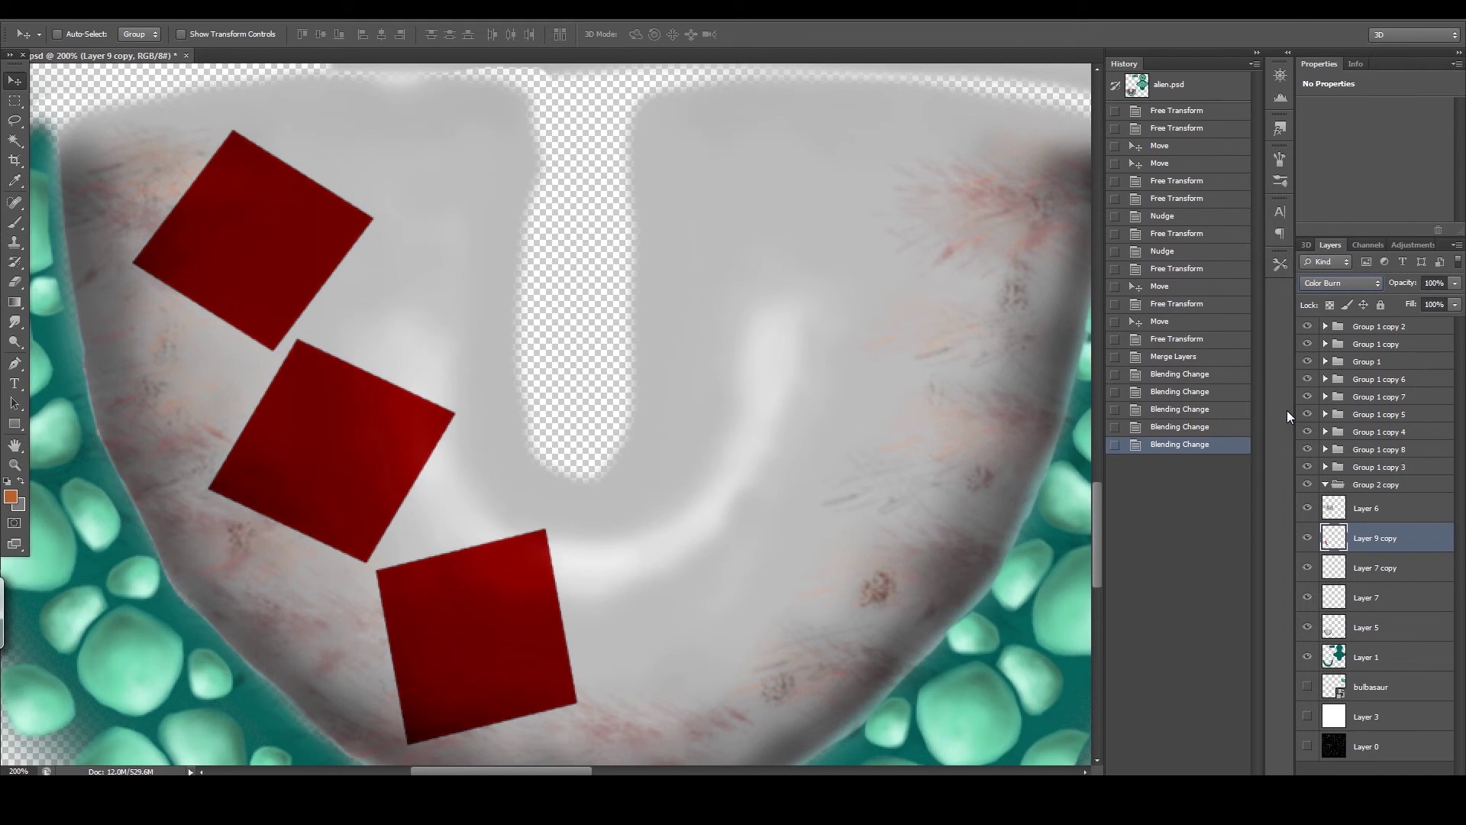
key(Down)
key(Down)
key(Down)
key(Down)
key(Down)
key(Down)
key(Down)
key(Down)
key(Down)
key(Down)
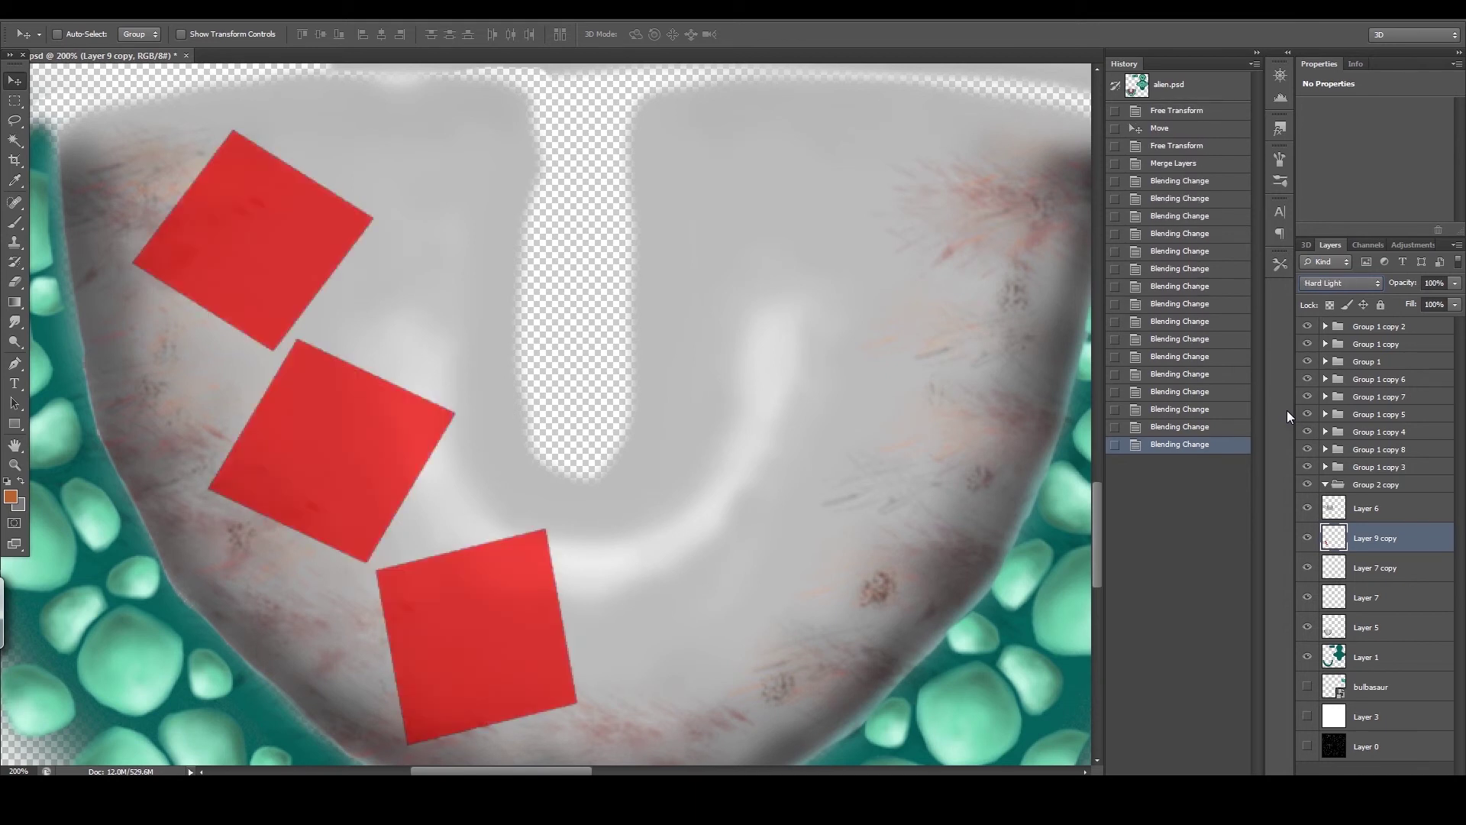
key(Up)
key(Down)
key(Down)
key(Down)
key(Down)
key(Down)
key(Up)
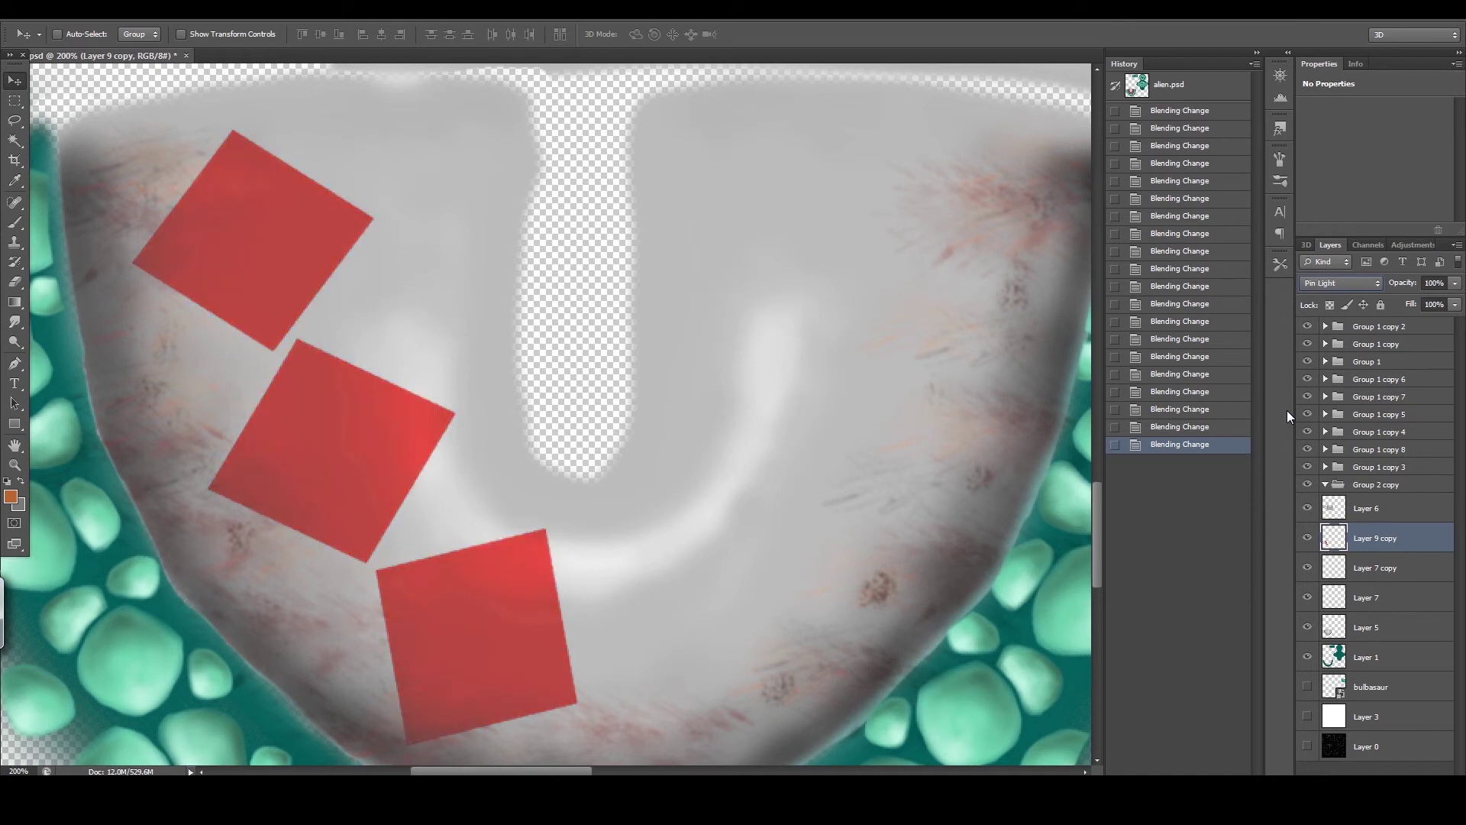
key(Down)
key(Down)
key(Down)
key(Down)
key(Down)
key(Down)
key(Down)
key(Down)
key(Down)
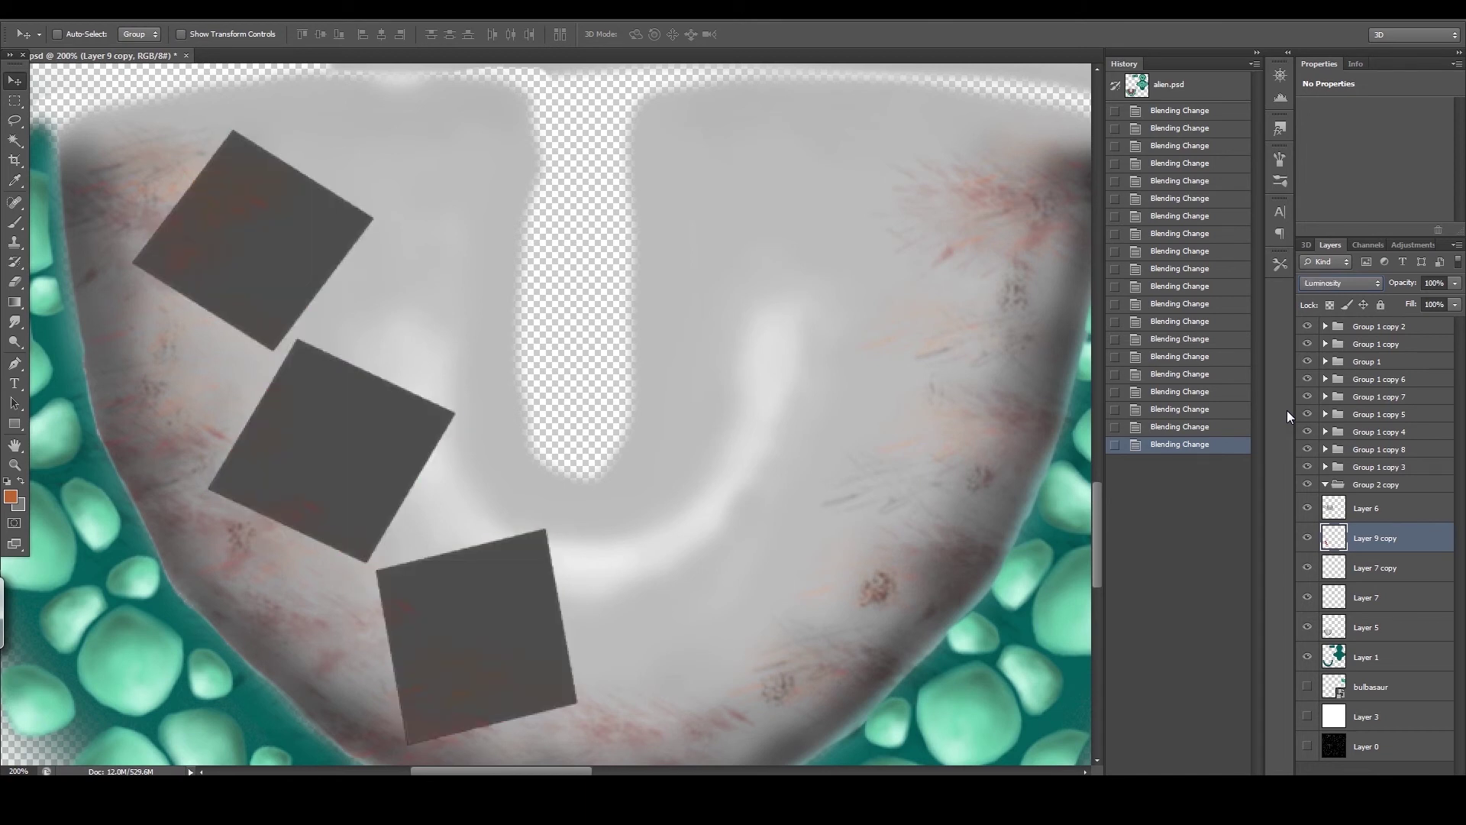
key(Up)
key(Up)
key(Up)
key(Up)
key(Up)
key(Up)
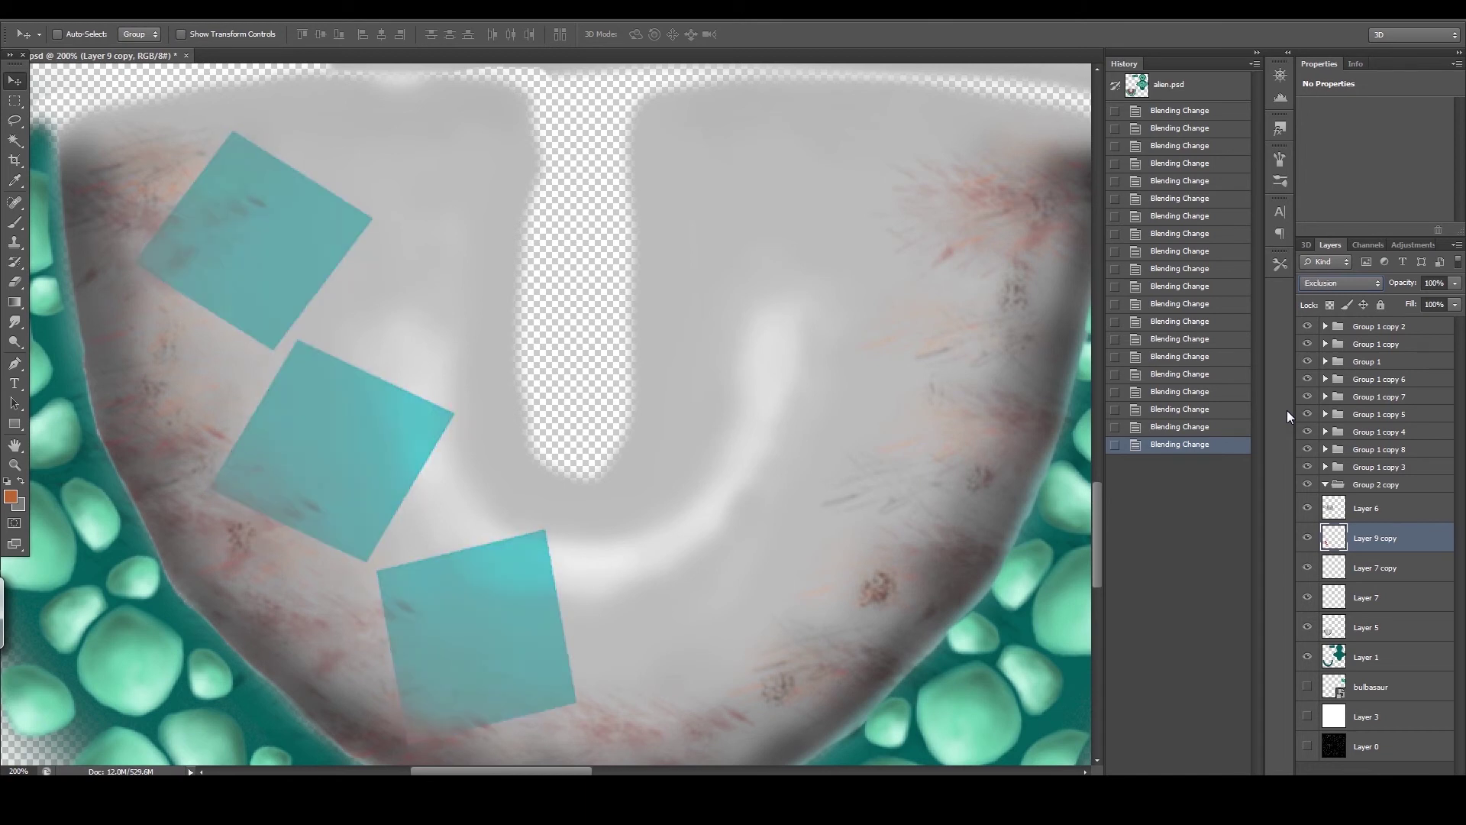
key(Up)
key(Up)
key(Up)
key(Up)
key(Down)
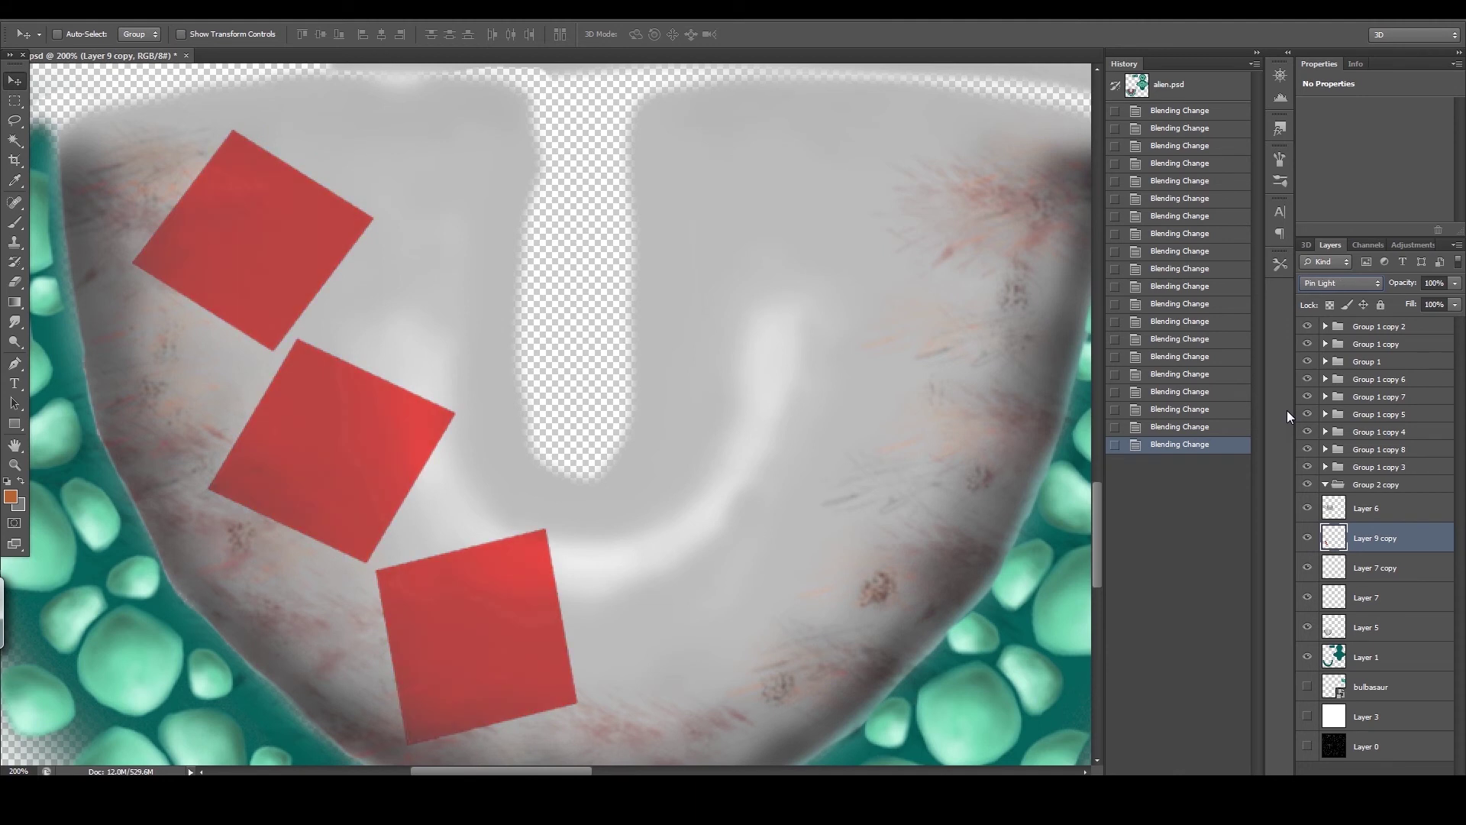
key(Up)
key(Up)
key(Up)
key(Up)
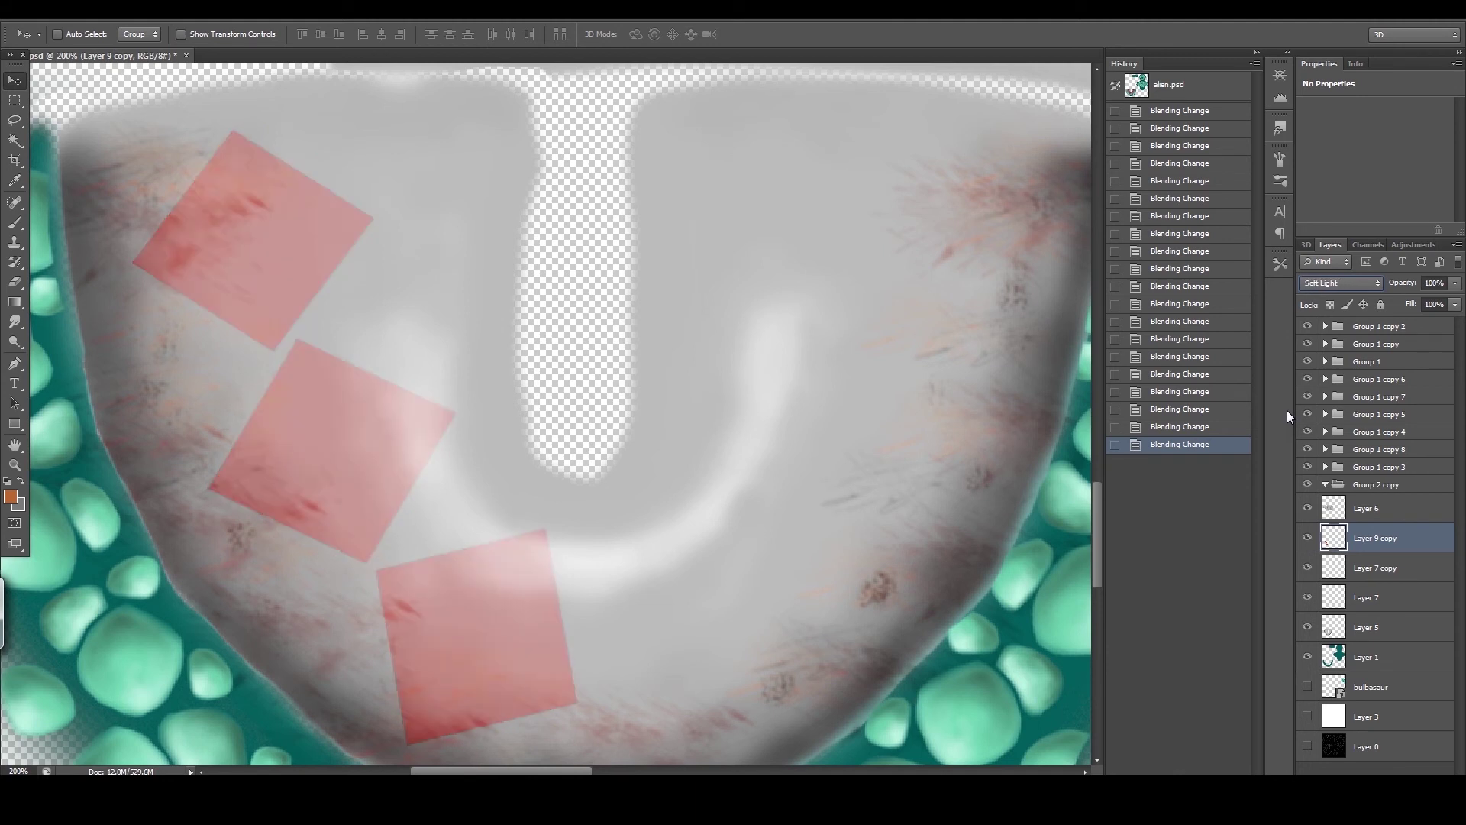
key(Up)
key(Up)
key(Up)
key(Up)
key(Up)
key(Up)
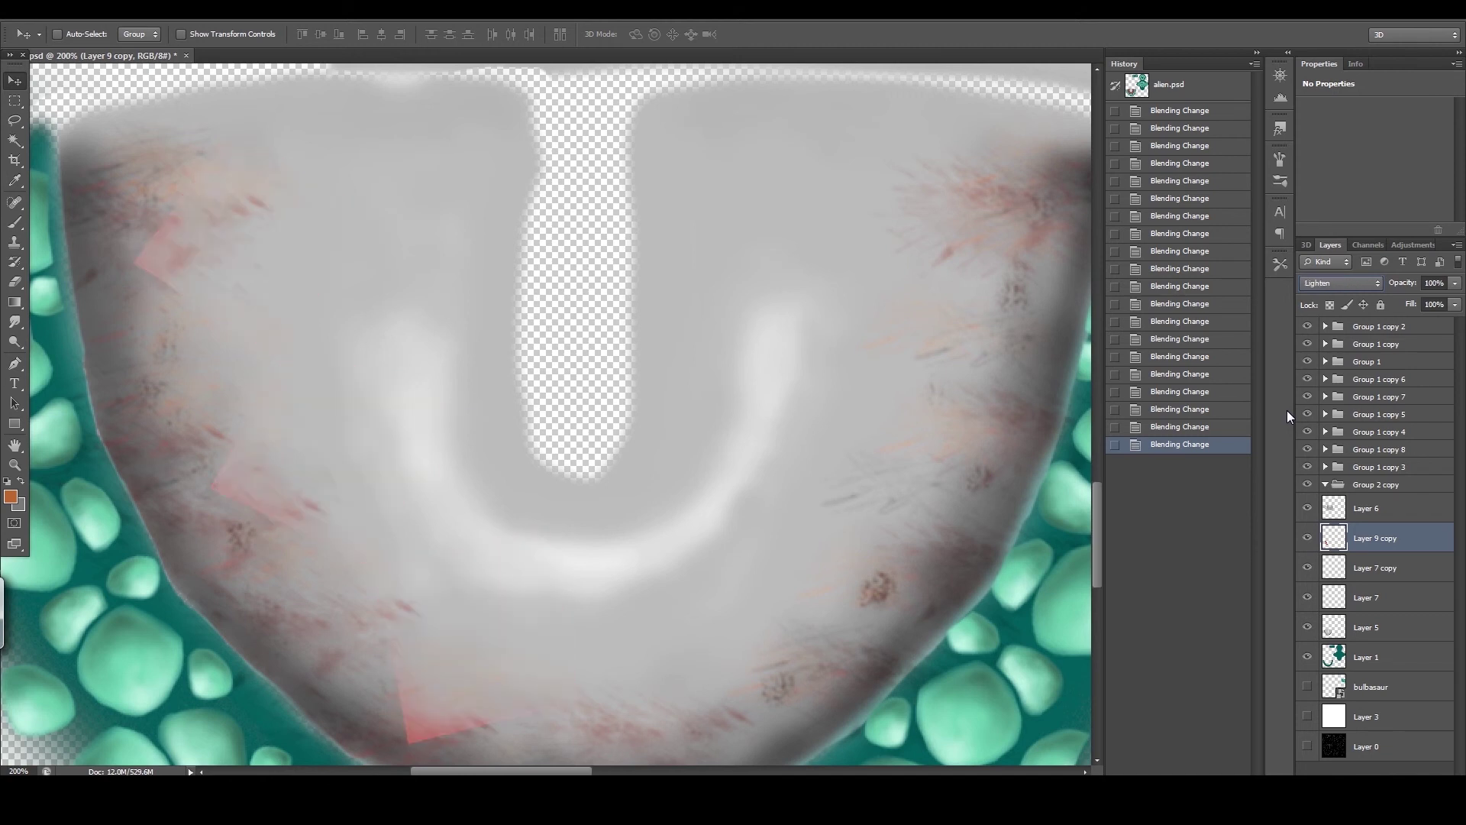
key(Up)
key(Up)
key(Up)
key(Up)
key(Up)
key(Down)
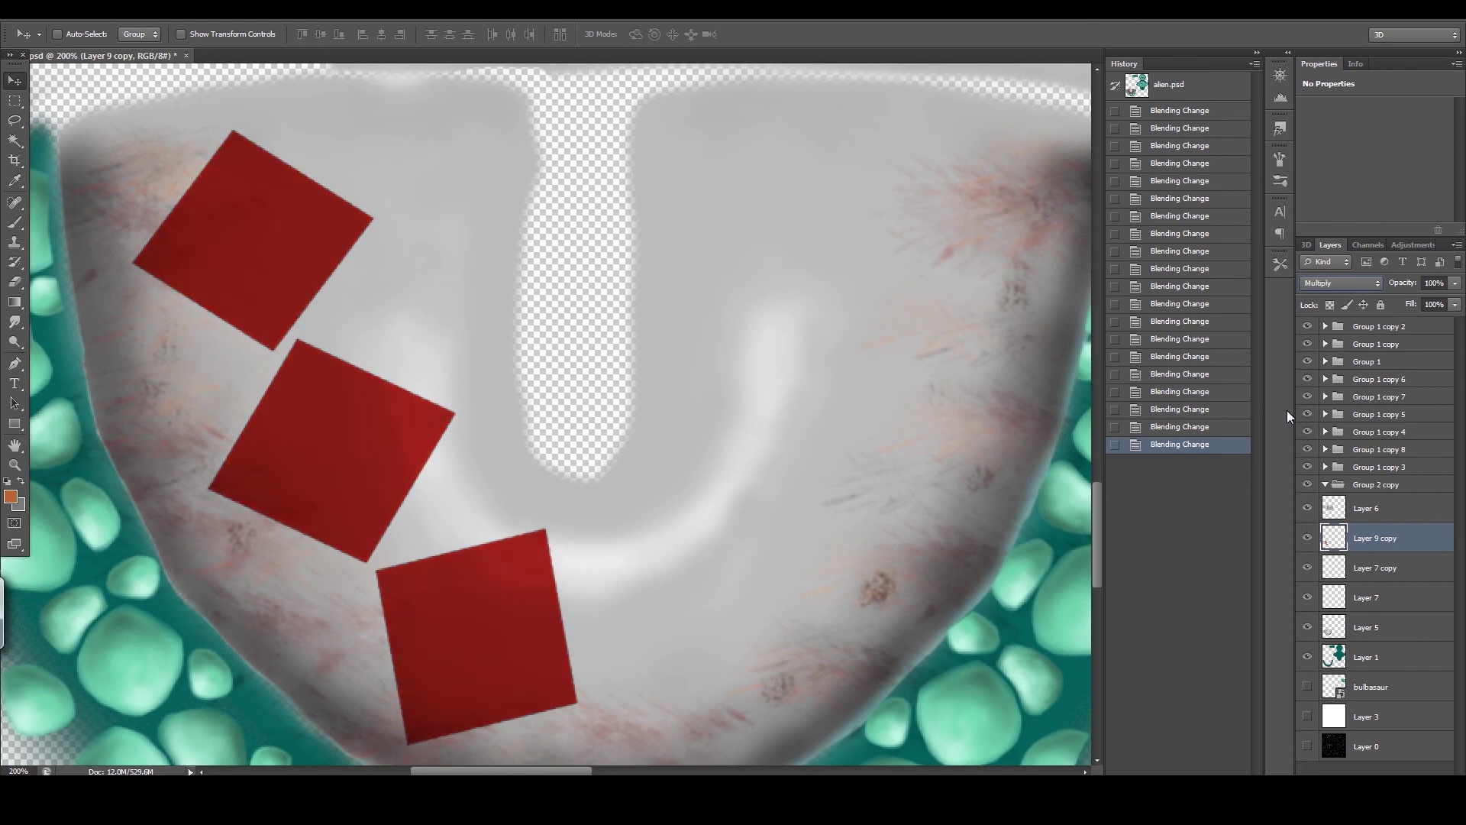
key(Down)
key(Down)
key(Up)
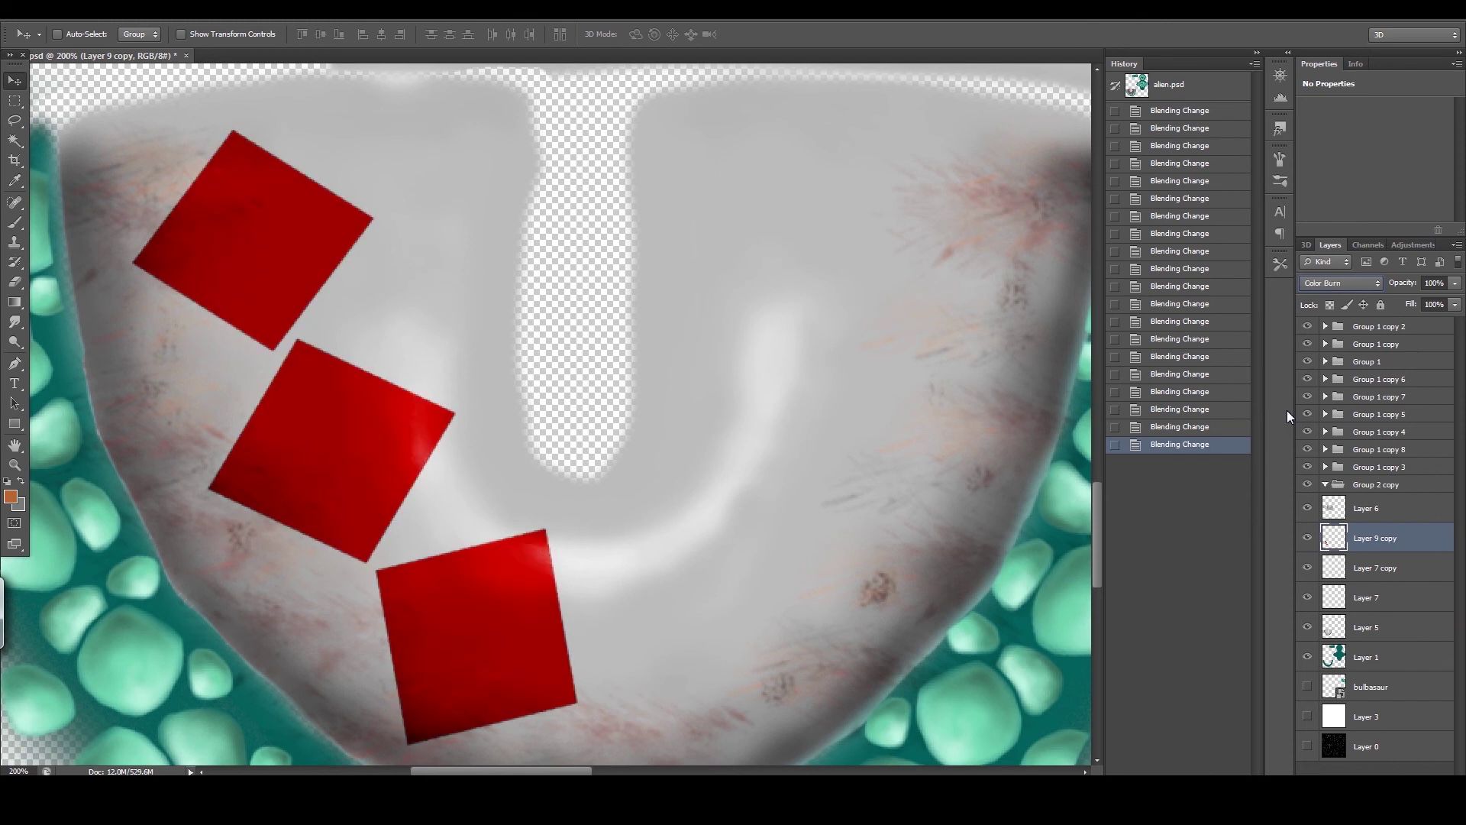
key(Down)
key(Down)
key(Down)
key(Down)
key(Down)
key(Down)
key(Down)
key(Down)
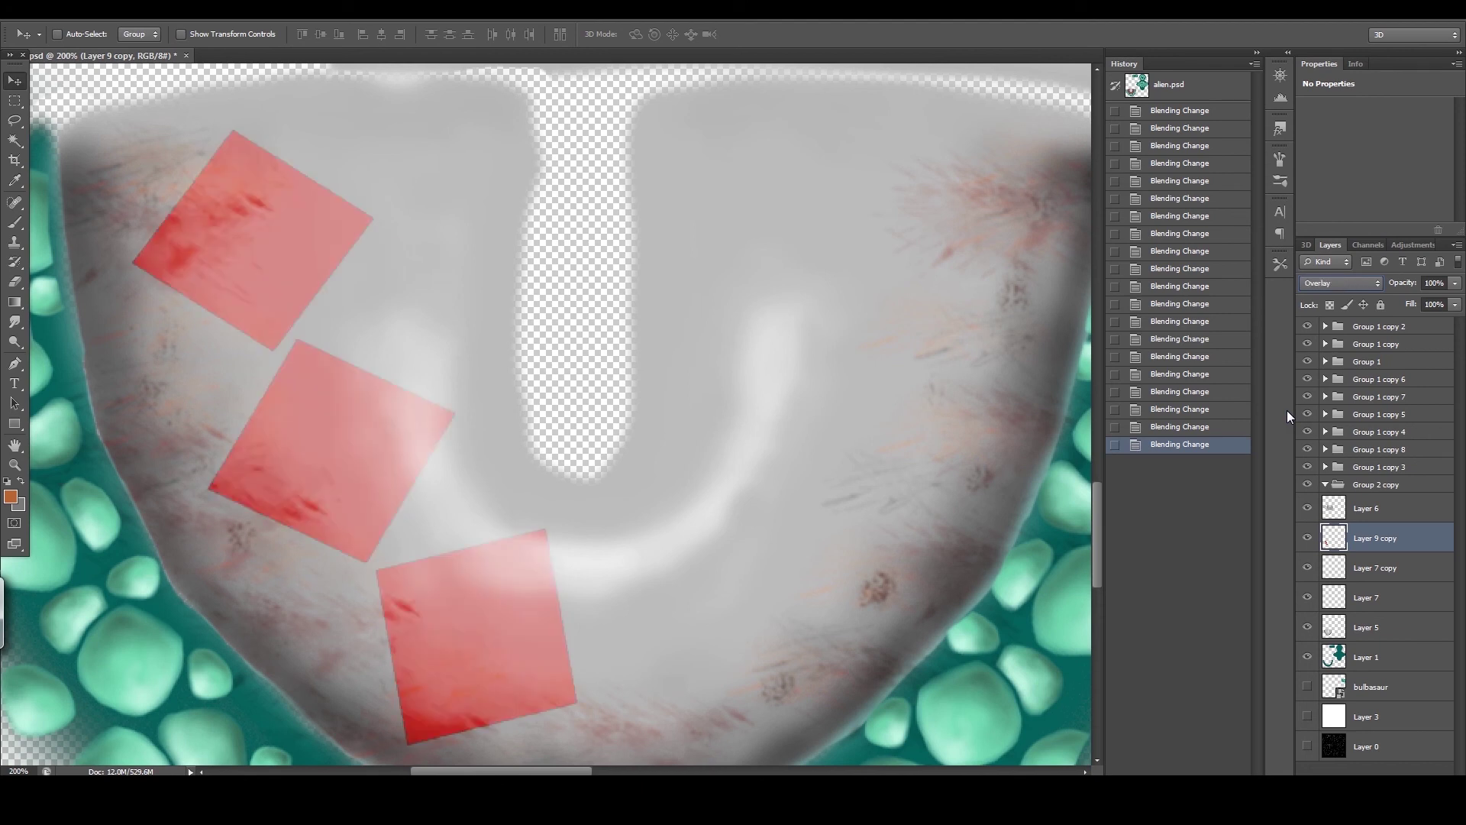
key(Down)
key(Down)
key(Down)
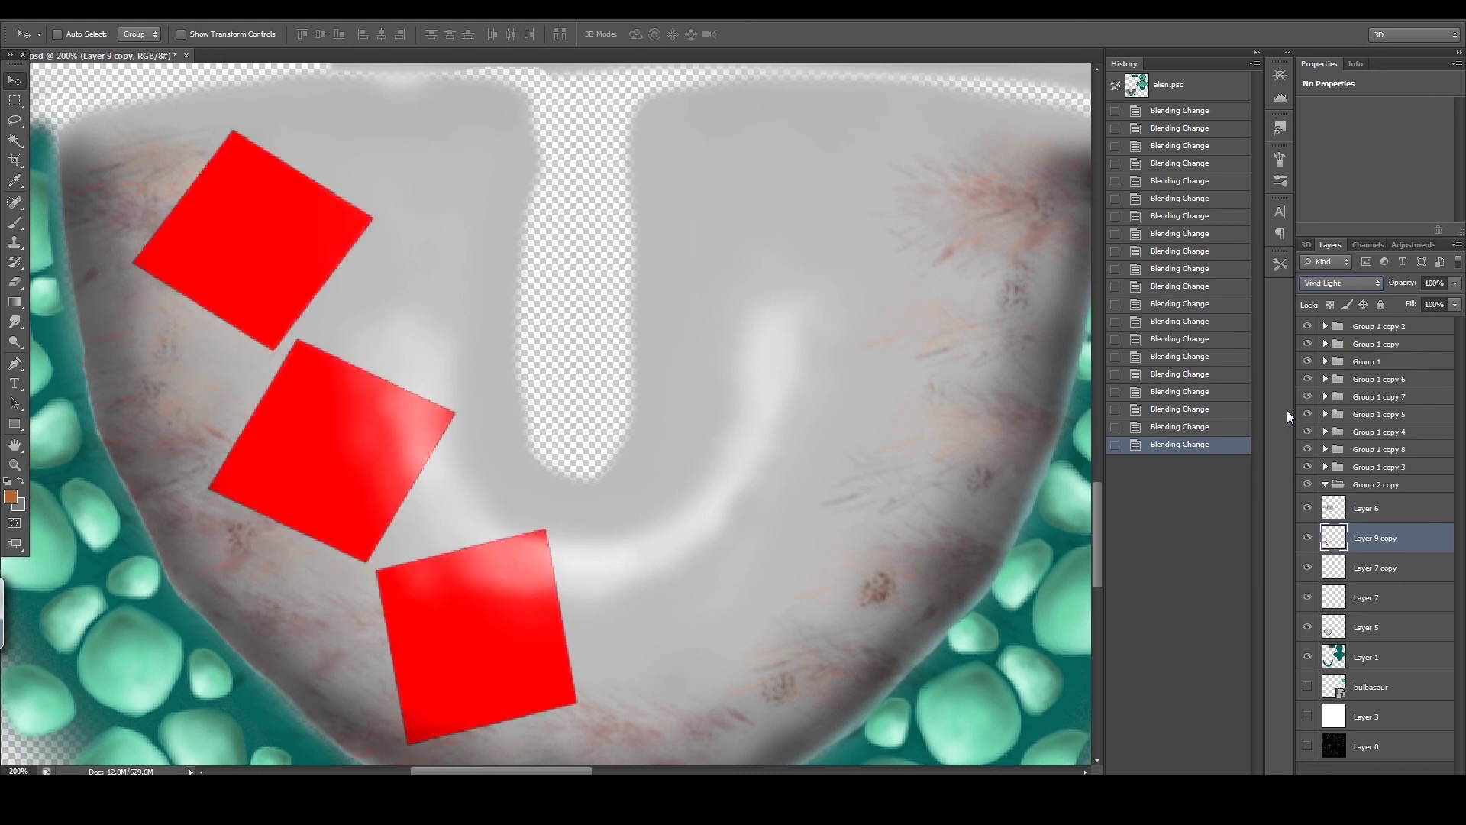
key(Down)
key(Down)
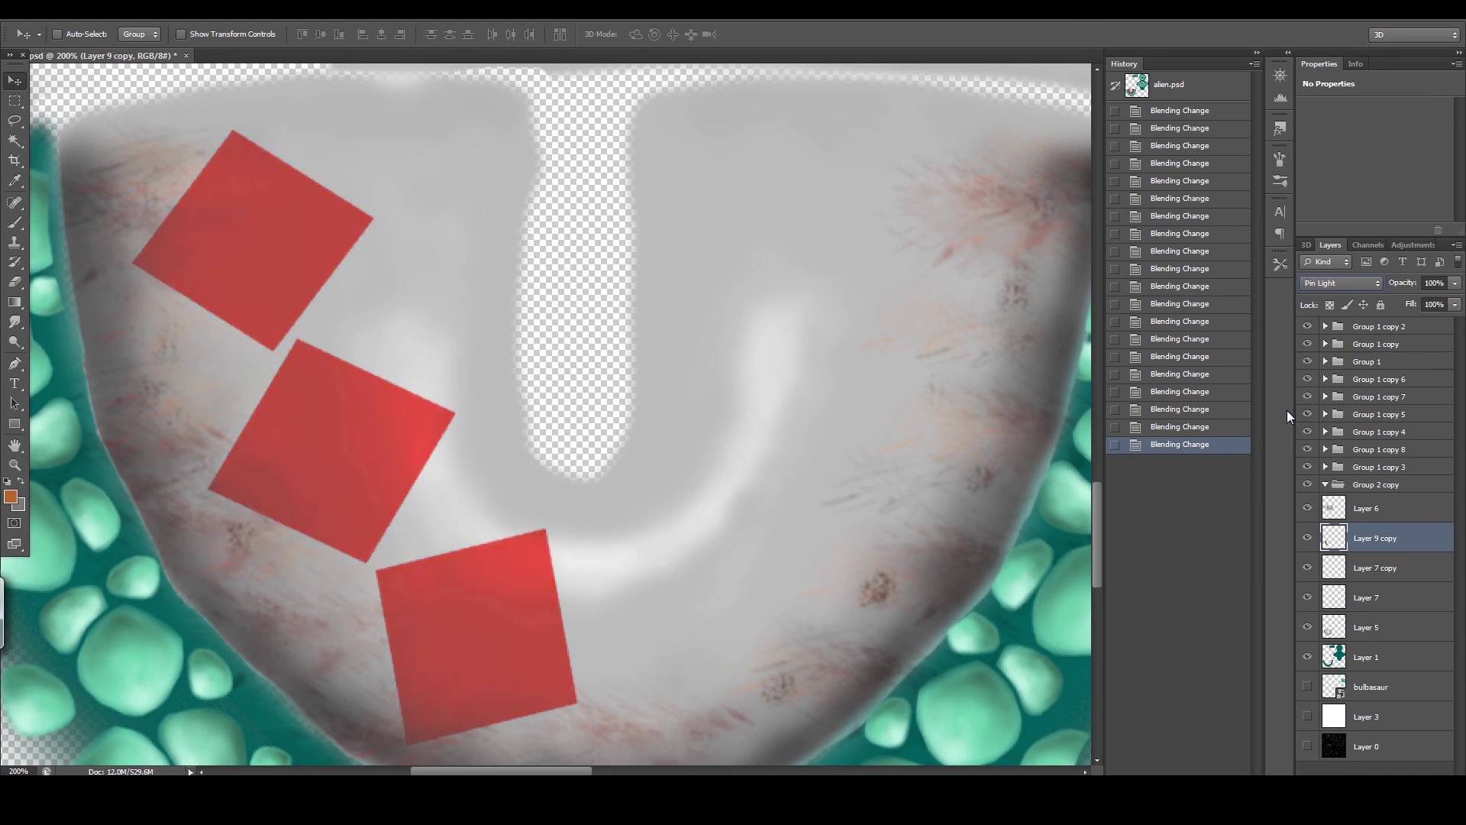